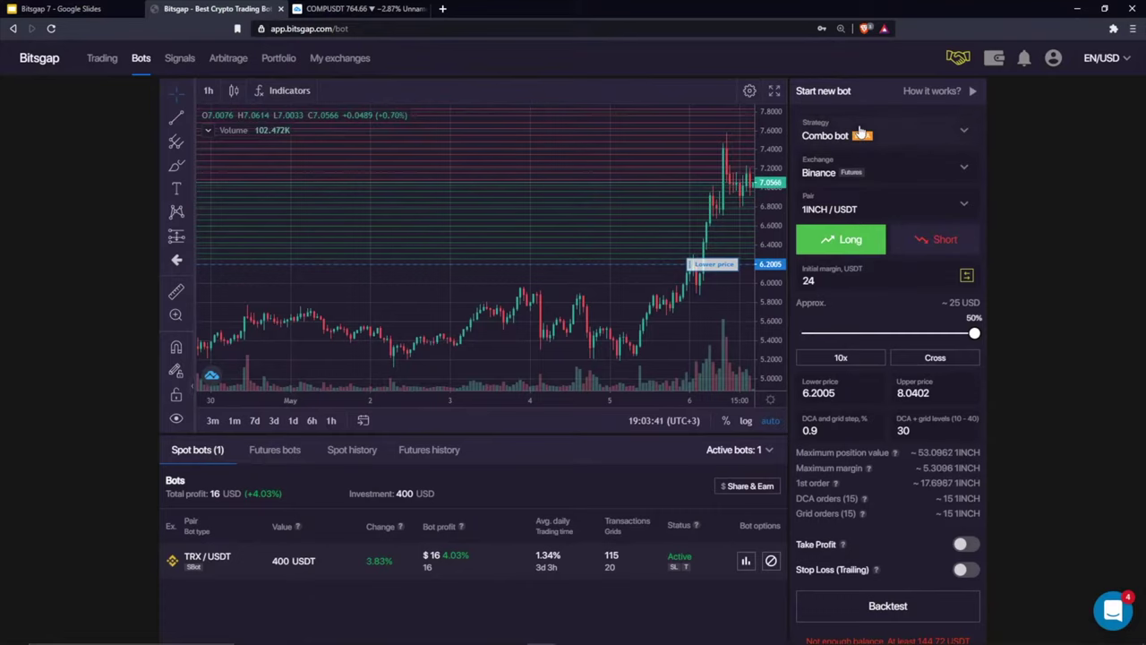
Switch the new bot's exchange from futures to spot Binance and select the SBot strategy
click(916, 175)
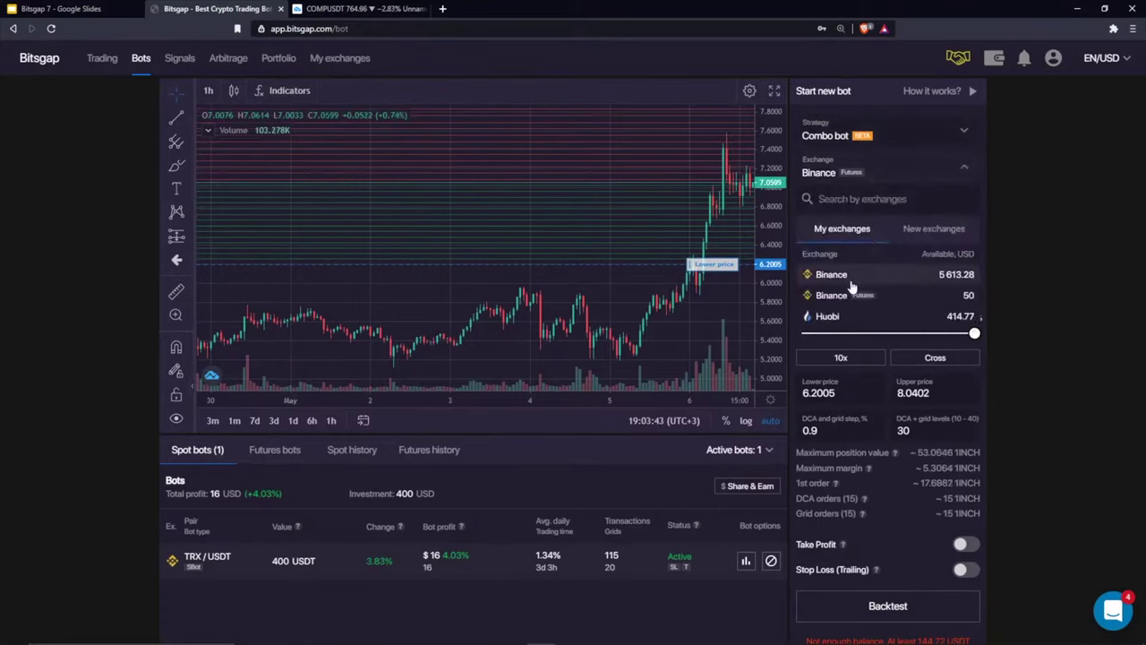
click(913, 125)
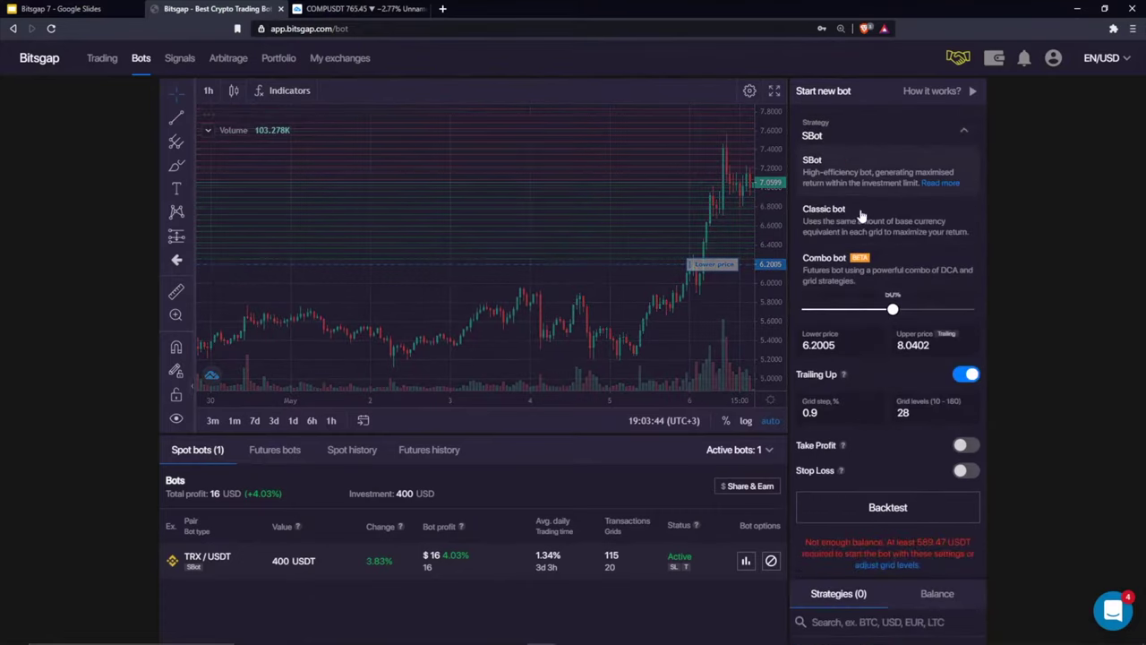
click(958, 182)
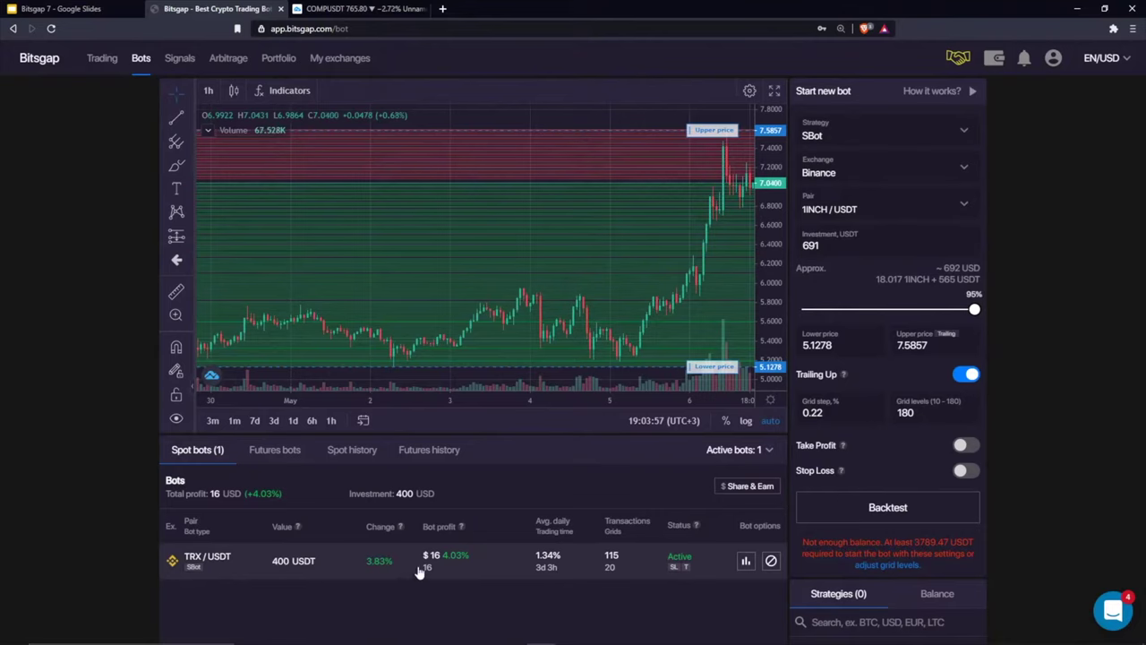
Display the active TRX / USDT bot on the chart and review the available strategies for a new bot
click(543, 573)
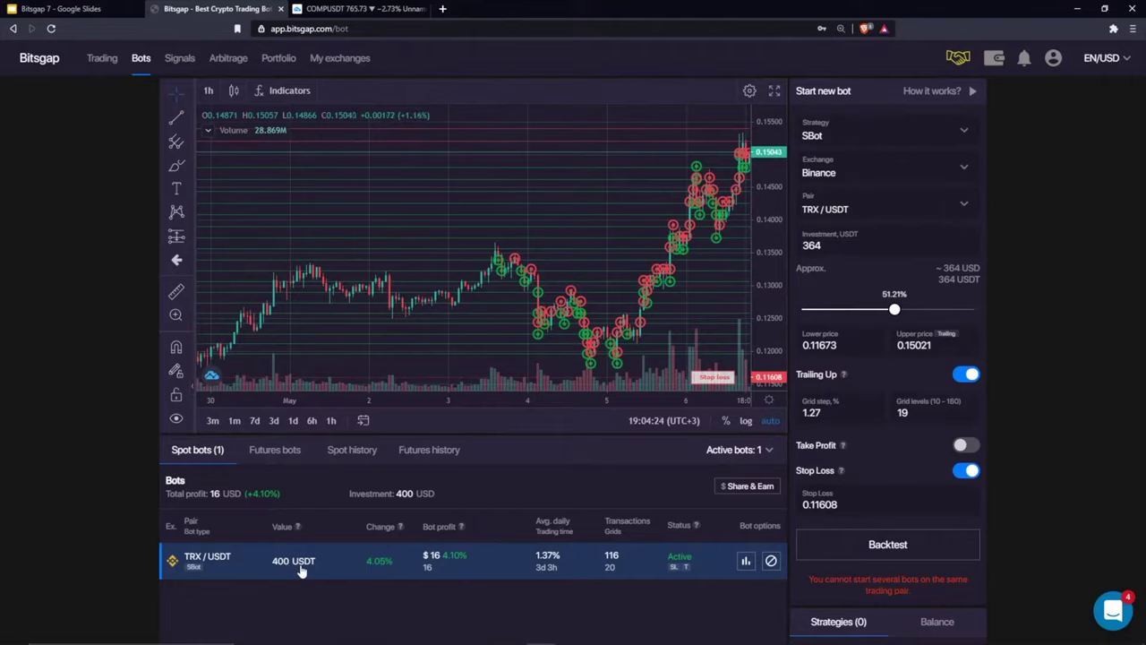
click(877, 131)
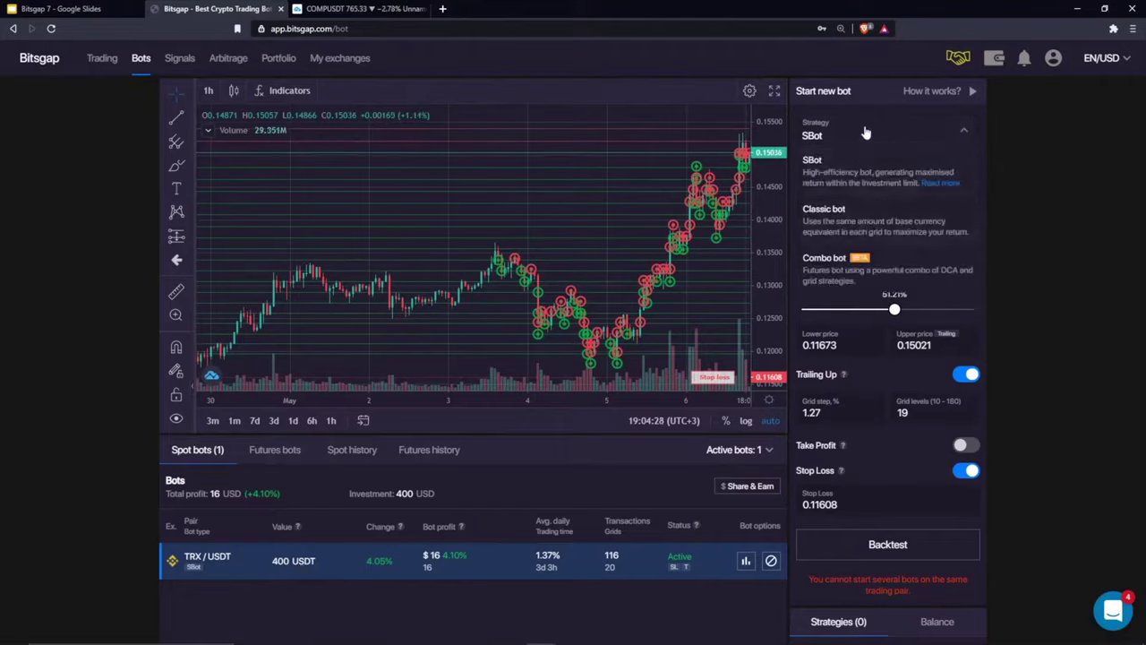
click(865, 133)
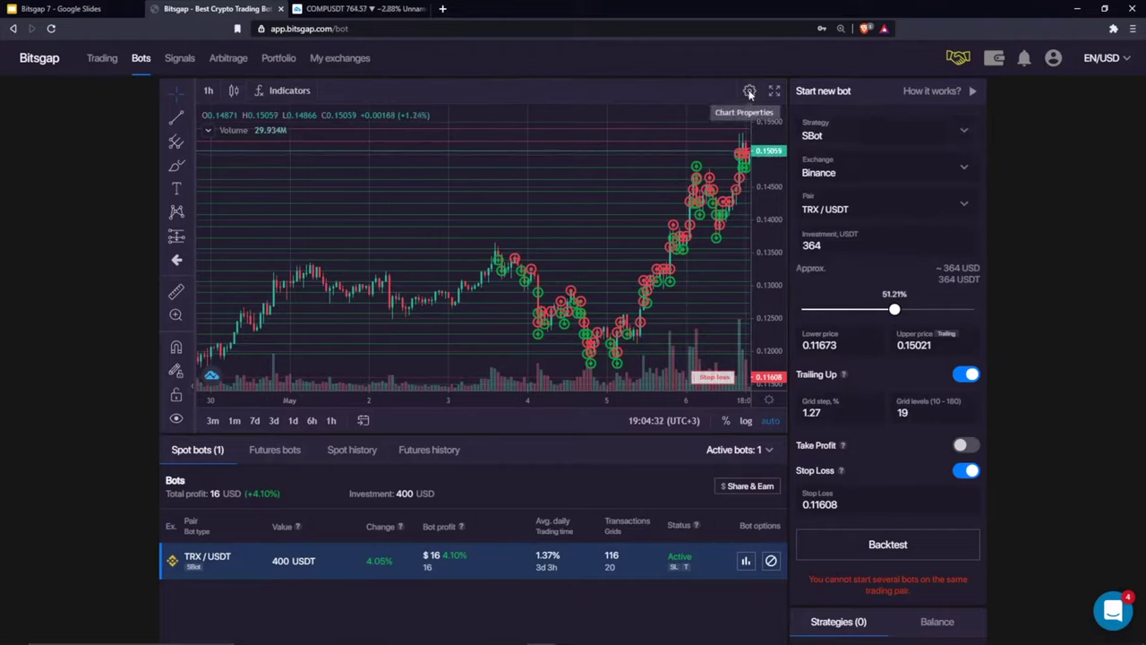
Select the Classic bot strategy for TRX / USDT and switch to the bot-type overview in Google Slides
click(887, 140)
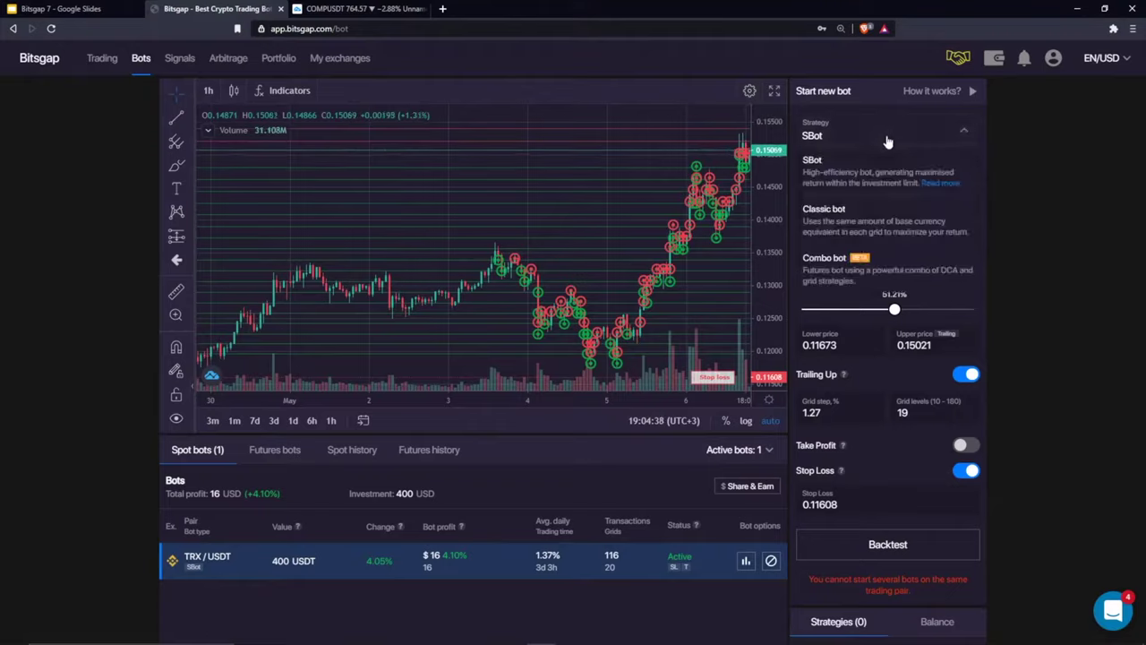
click(846, 224)
scroll(633, 180, down, 3)
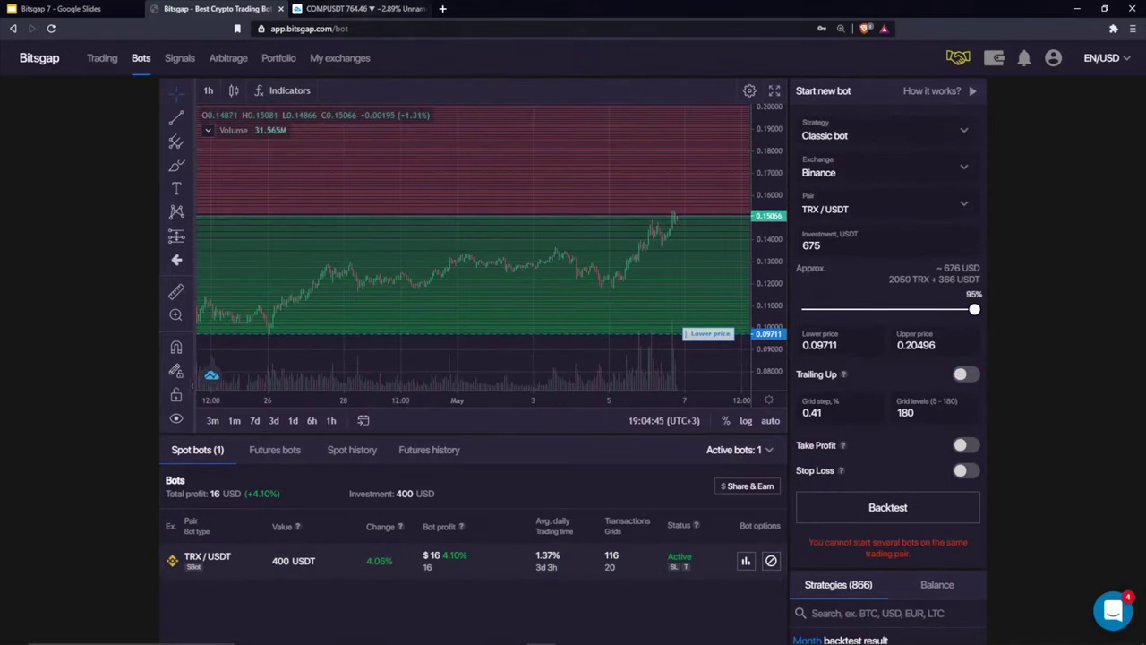
click(63, 8)
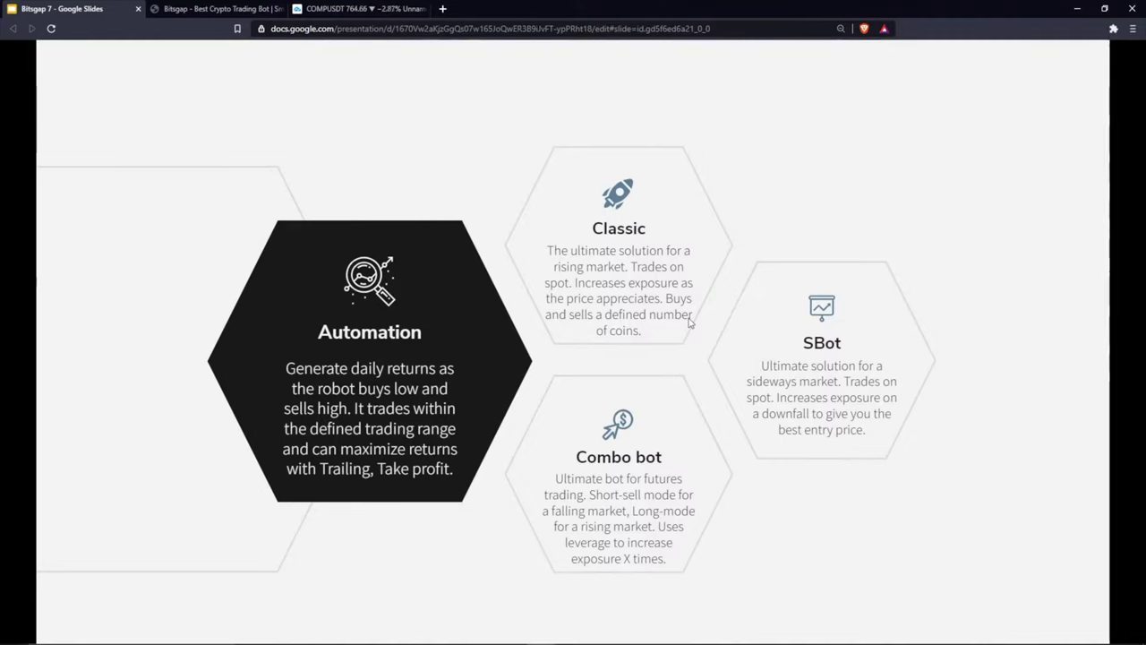
Switch to TradingView and replay the COMPUSDT 4h chart from late April up to early May, pausing it there
click(358, 8)
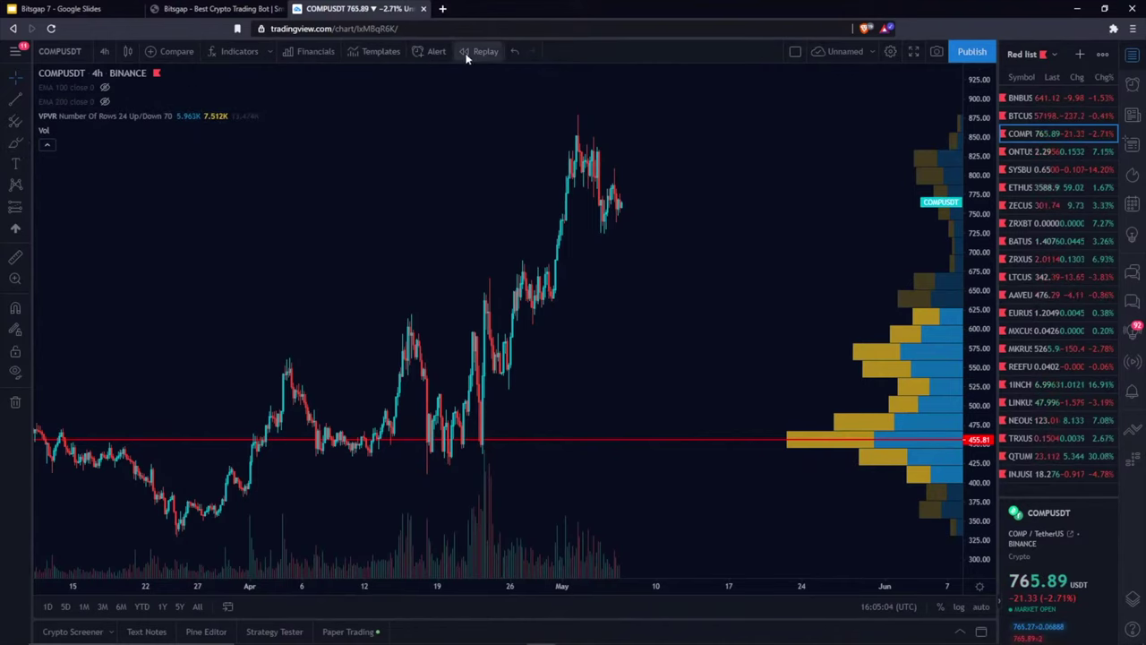
click(473, 404)
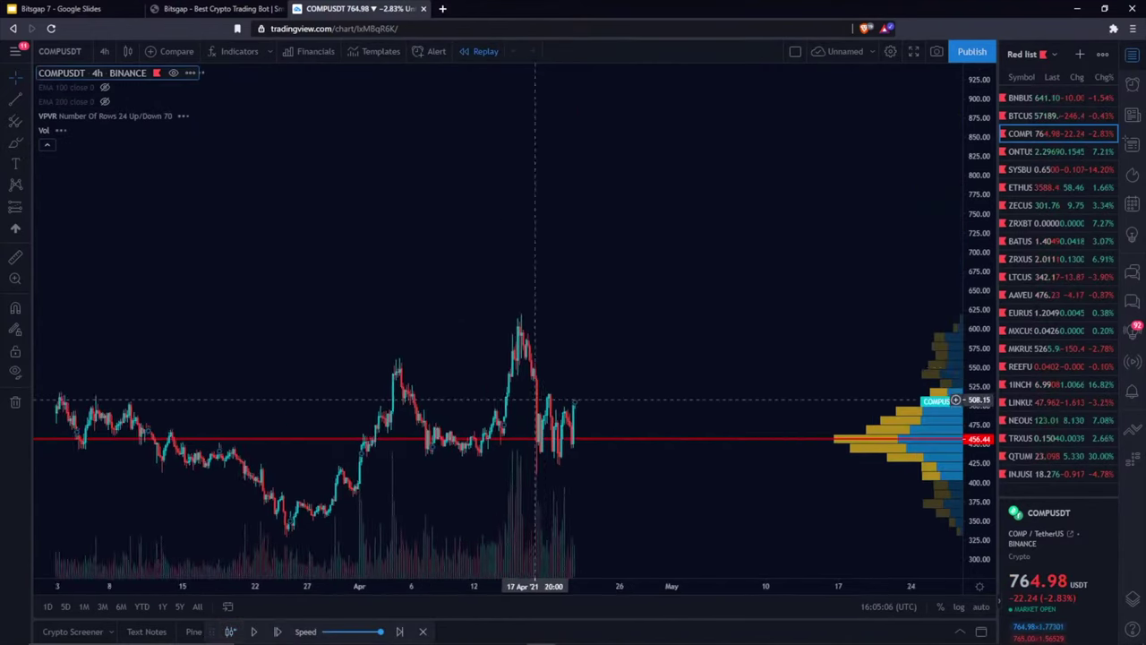
click(253, 631)
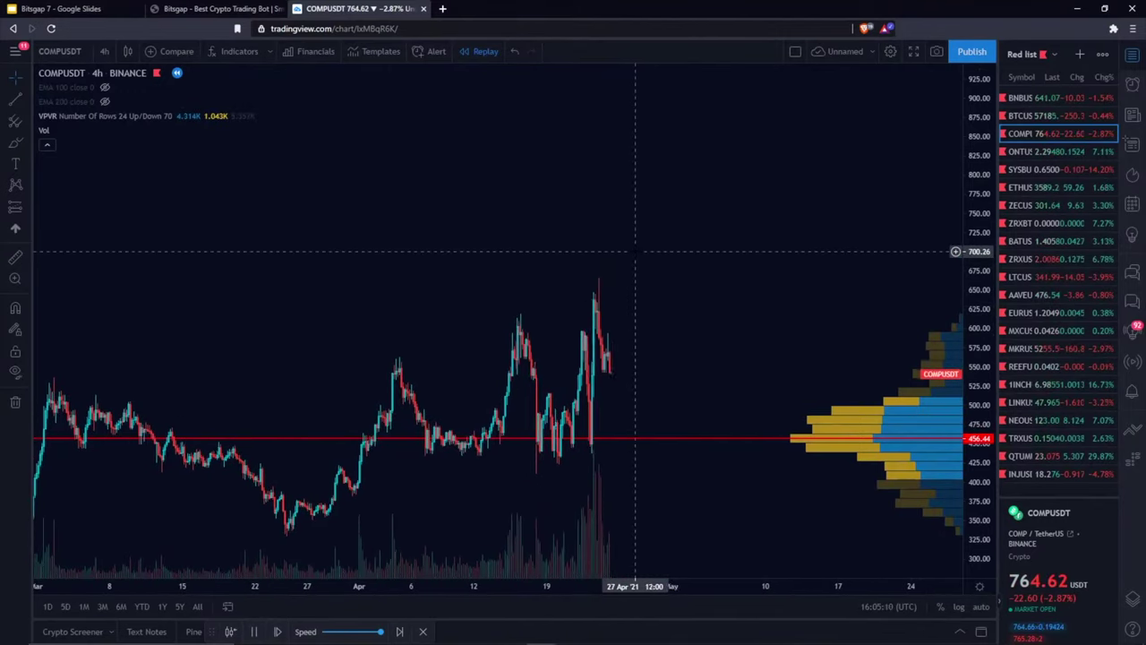
click(254, 631)
drag(378, 169, 325, 187)
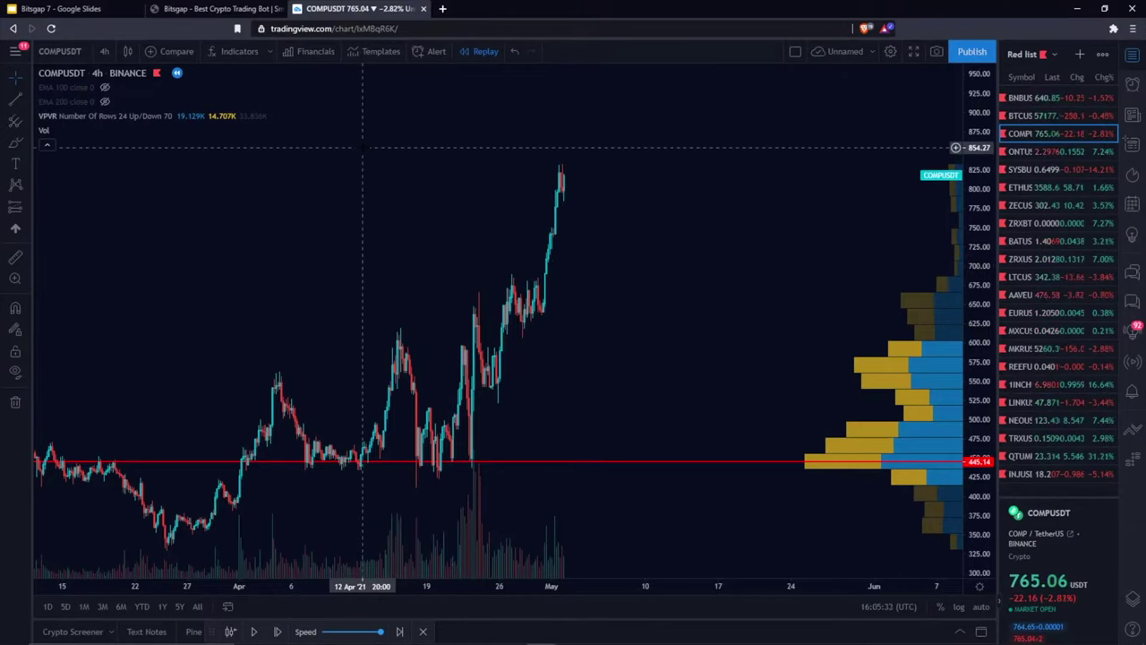
drag(982, 190, 983, 198)
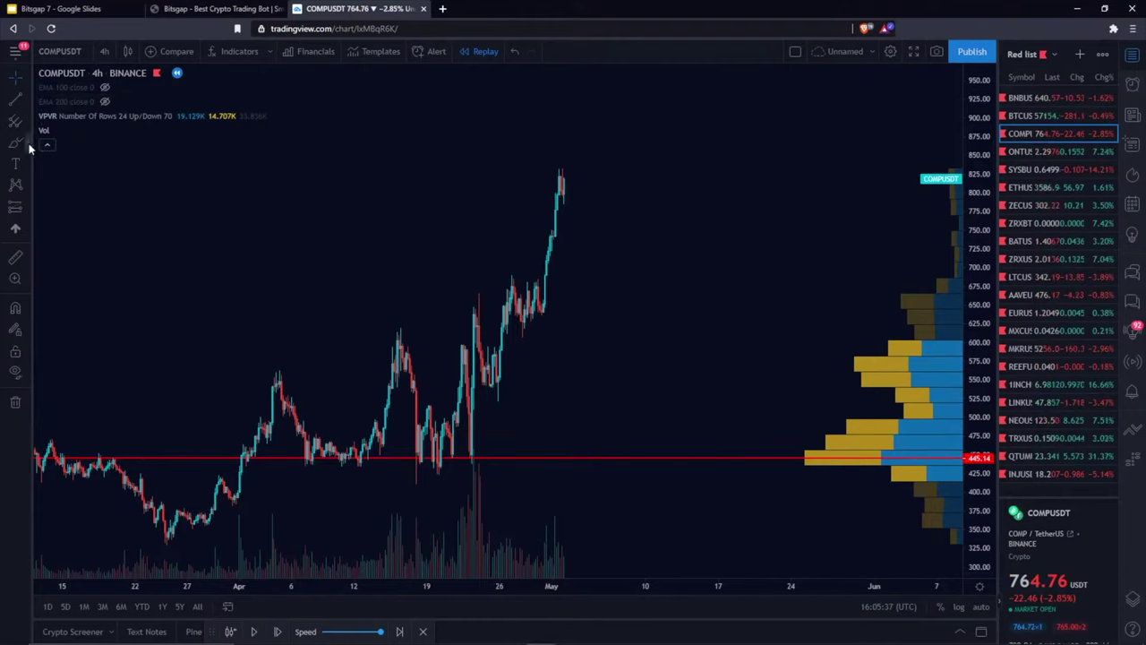
mouse_move(431, 439)
mouse_down()
mouse_move(548, 349)
mouse_move(701, 268)
mouse_move(855, 242)
mouse_move(895, 139)
mouse_up()
click(912, 75)
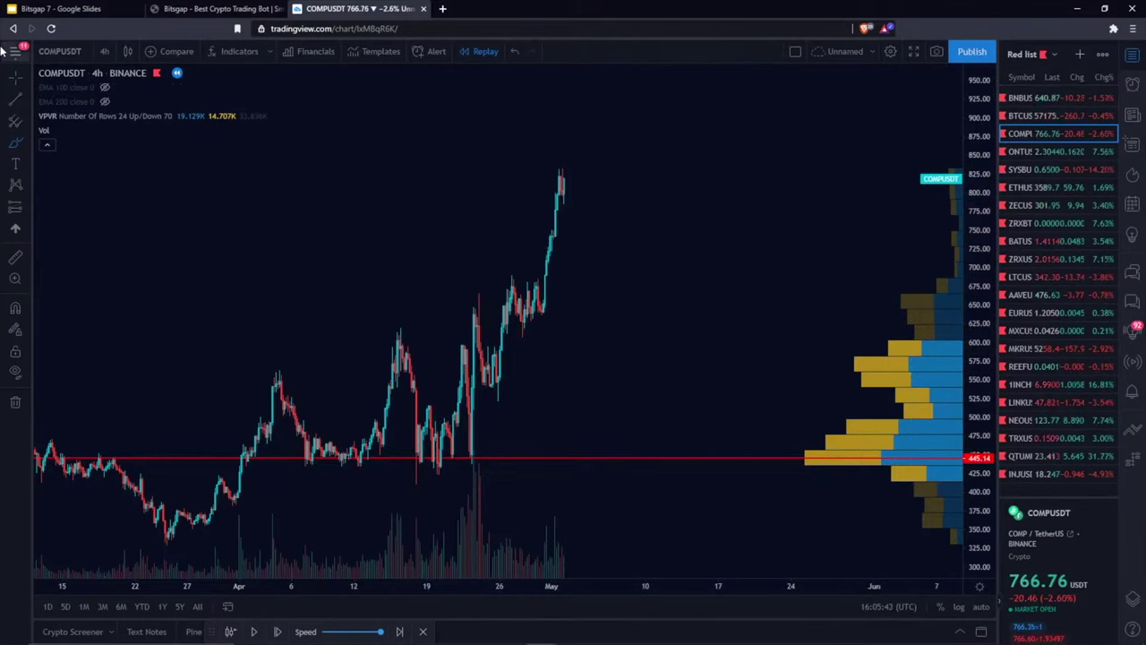
Draw a rising wave with four dips in the empty area beside the price and add an arrow at each dip
scroll(220, 210, right, 5)
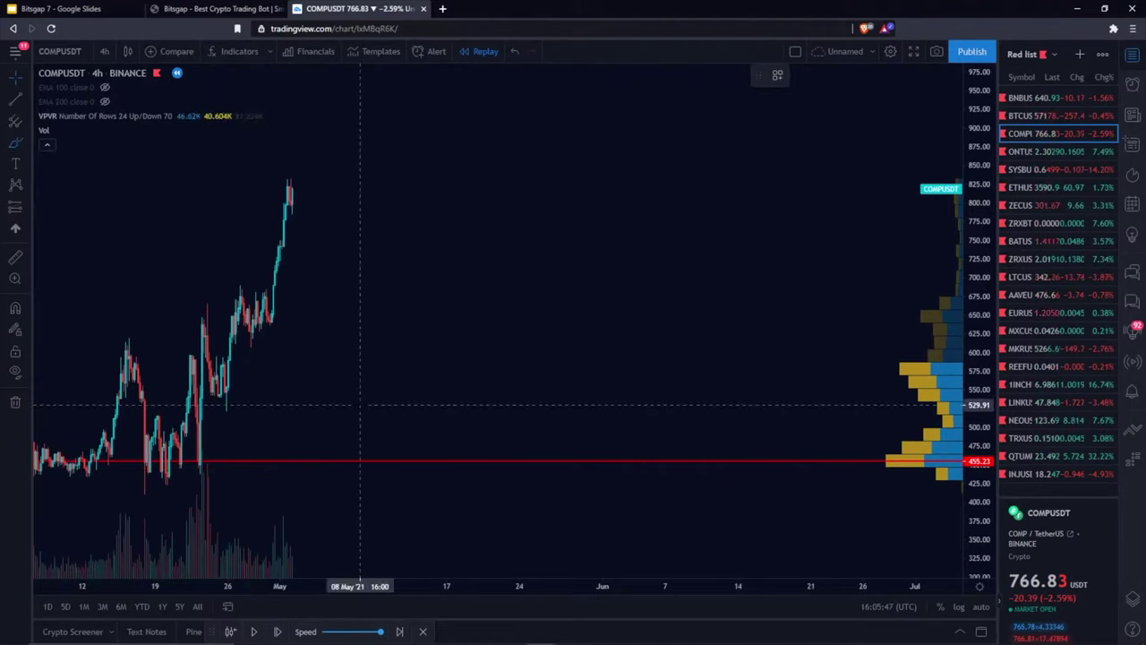
mouse_move(247, 459)
mouse_down()
mouse_move(277, 412)
mouse_move(442, 340)
mouse_move(593, 238)
mouse_move(731, 166)
mouse_move(840, 130)
mouse_up()
drag(399, 346, 416, 375)
drag(531, 273, 535, 306)
drag(653, 213, 658, 240)
drag(780, 162, 785, 184)
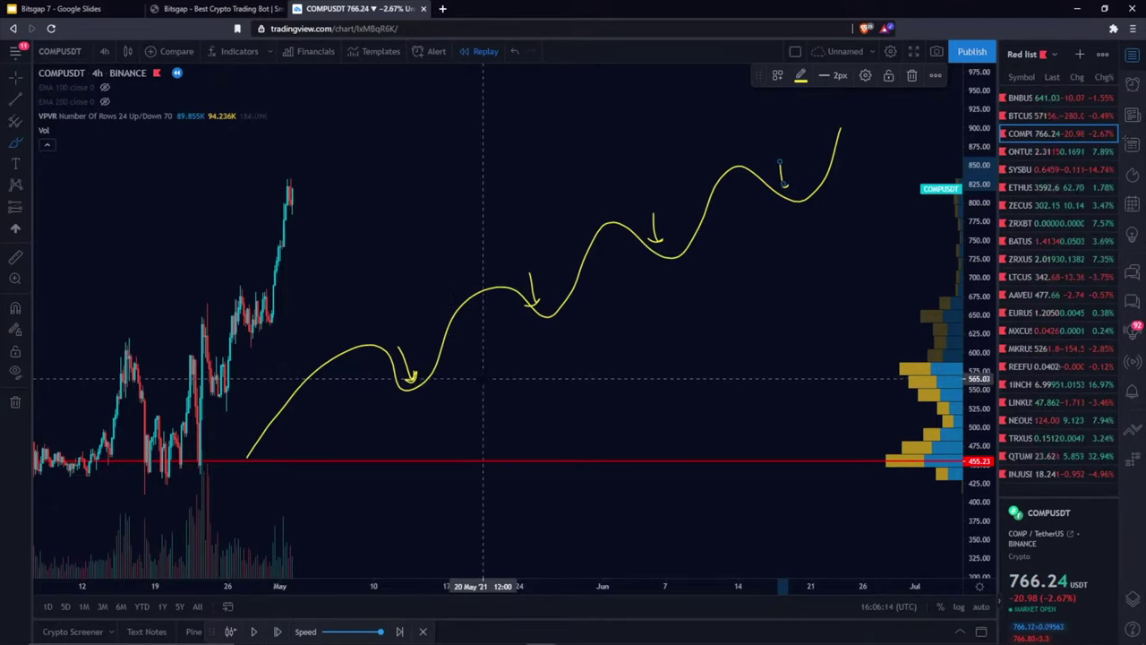
Handwrite "10 = 100$" beside the wave's first dip and "10 = 150$" beside its second dip
mouse_move(465, 358)
mouse_down()
mouse_move(466, 389)
mouse_move(483, 363)
mouse_move(523, 374)
mouse_up()
mouse_move(510, 384)
mouse_down()
mouse_move(538, 394)
mouse_move(552, 366)
mouse_move(577, 366)
mouse_move(606, 391)
mouse_up()
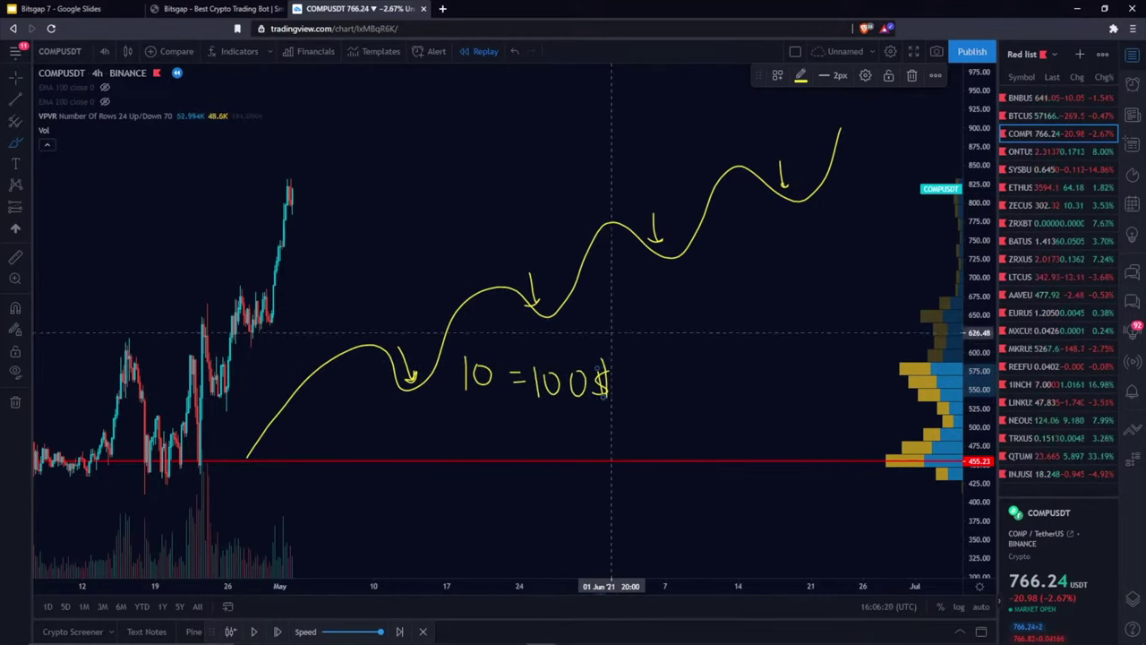
mouse_move(592, 288)
mouse_down()
mouse_move(592, 310)
mouse_move(605, 290)
mouse_move(636, 302)
mouse_up()
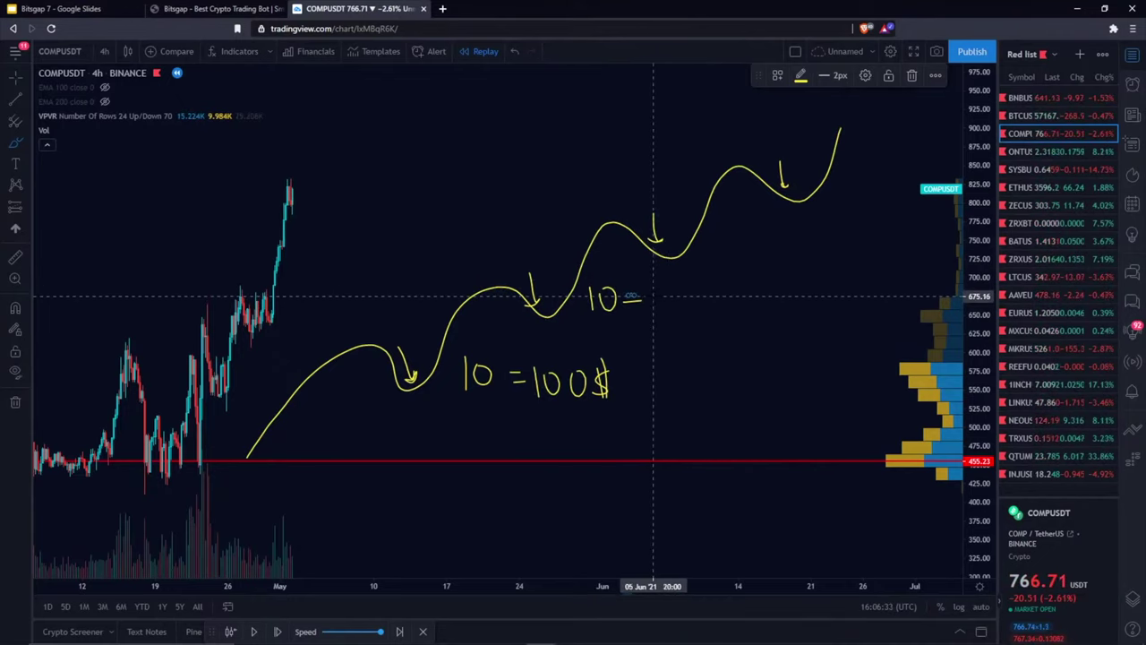
mouse_move(653, 290)
mouse_down()
mouse_move(654, 310)
mouse_move(684, 295)
mouse_move(701, 312)
mouse_up()
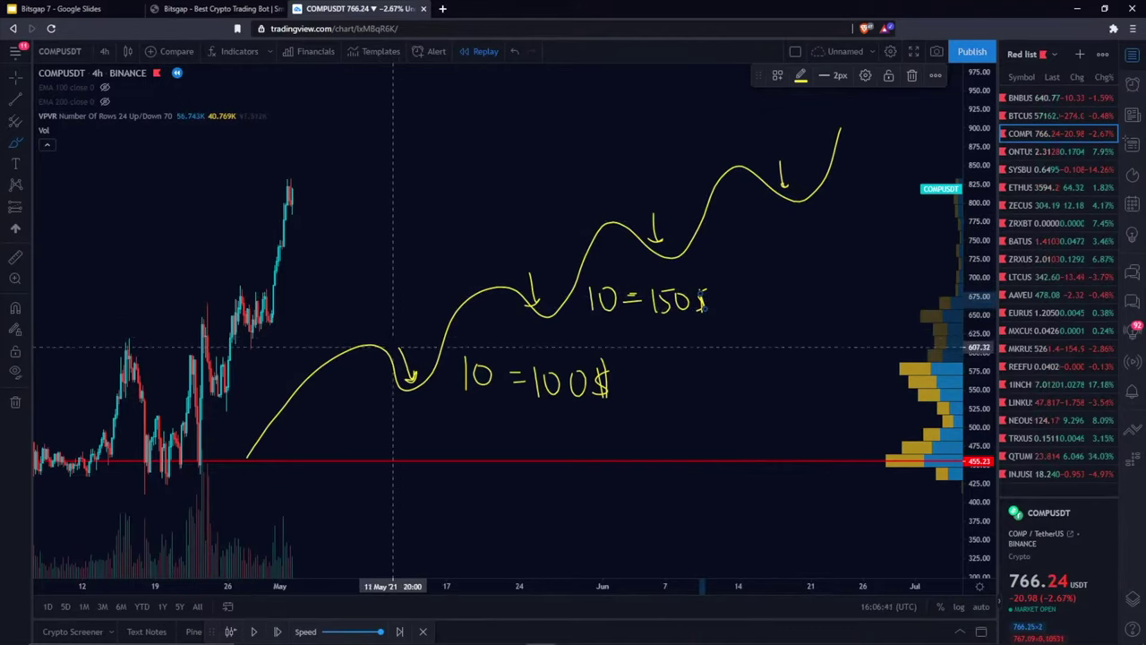
Draw a freehand circle around each of the four dips on the rising wave
mouse_move(418, 350)
mouse_down()
mouse_move(371, 366)
mouse_move(440, 372)
mouse_up()
mouse_move(537, 258)
mouse_down()
mouse_move(501, 288)
mouse_move(537, 335)
mouse_move(535, 257)
mouse_up()
mouse_move(674, 214)
mouse_down()
mouse_move(628, 235)
mouse_move(690, 270)
mouse_move(706, 220)
mouse_up()
drag(788, 145, 754, 181)
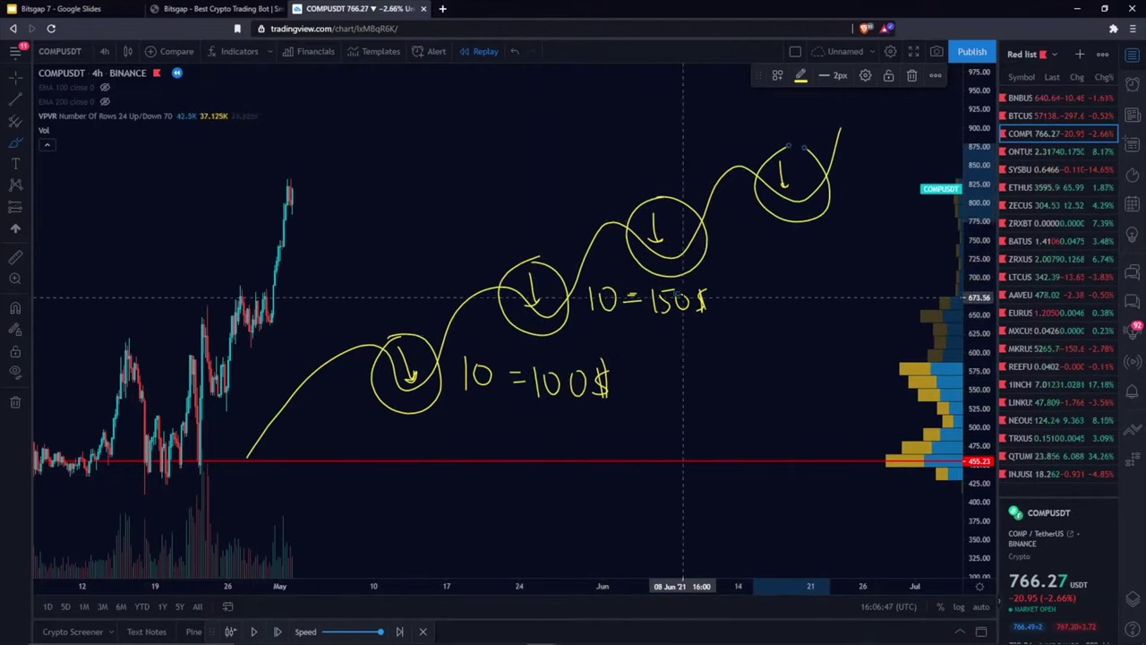
Draw an upward arrow after "10 = 150$" and handwrite "10 = 200$" below the wave's last dip
drag(726, 291, 750, 290)
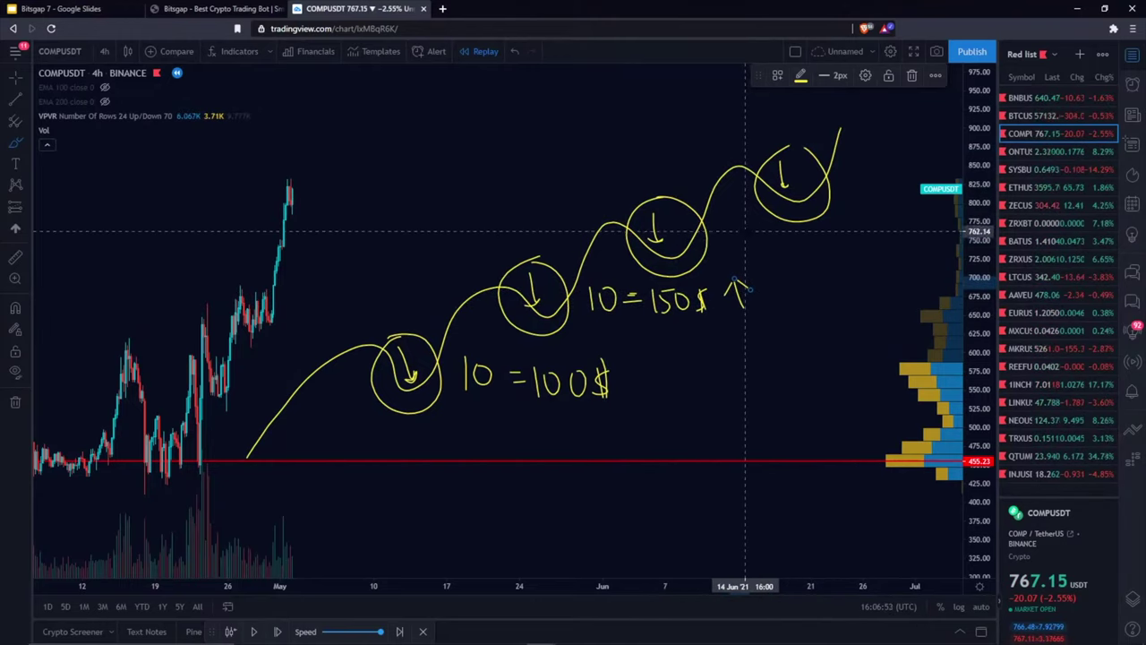
drag(759, 236, 799, 236)
mouse_move(780, 251)
mouse_down()
mouse_move(834, 254)
mouse_move(888, 238)
mouse_move(913, 258)
mouse_up()
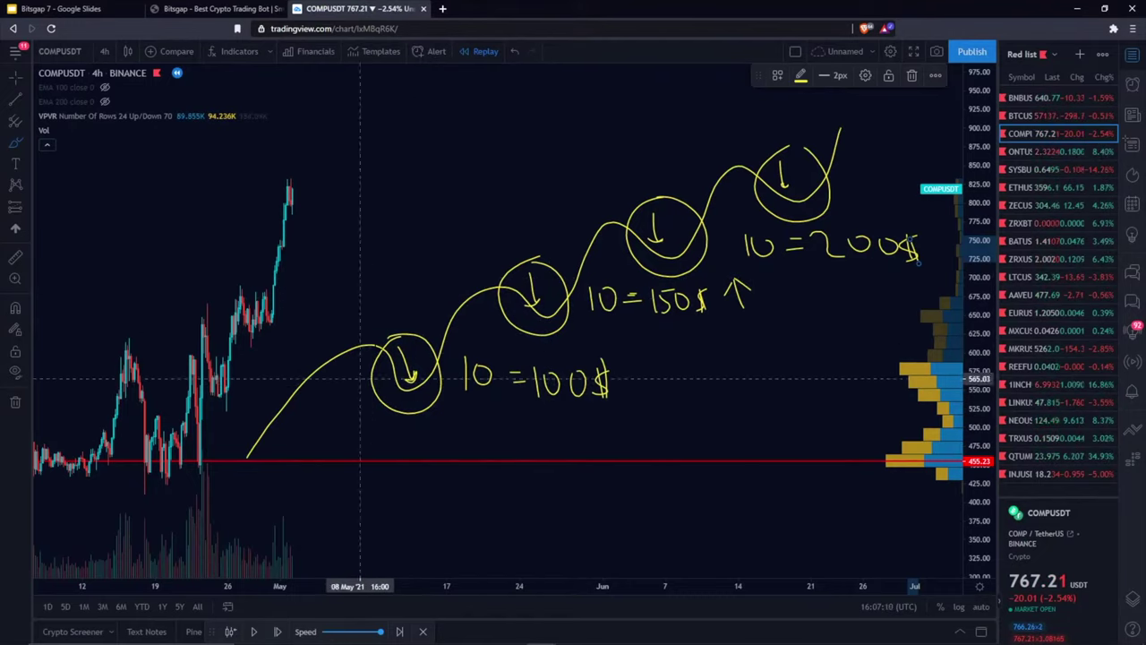
Add short horizontal strokes inside the first circled dip and remove all drawings from the chart
drag(385, 363, 415, 383)
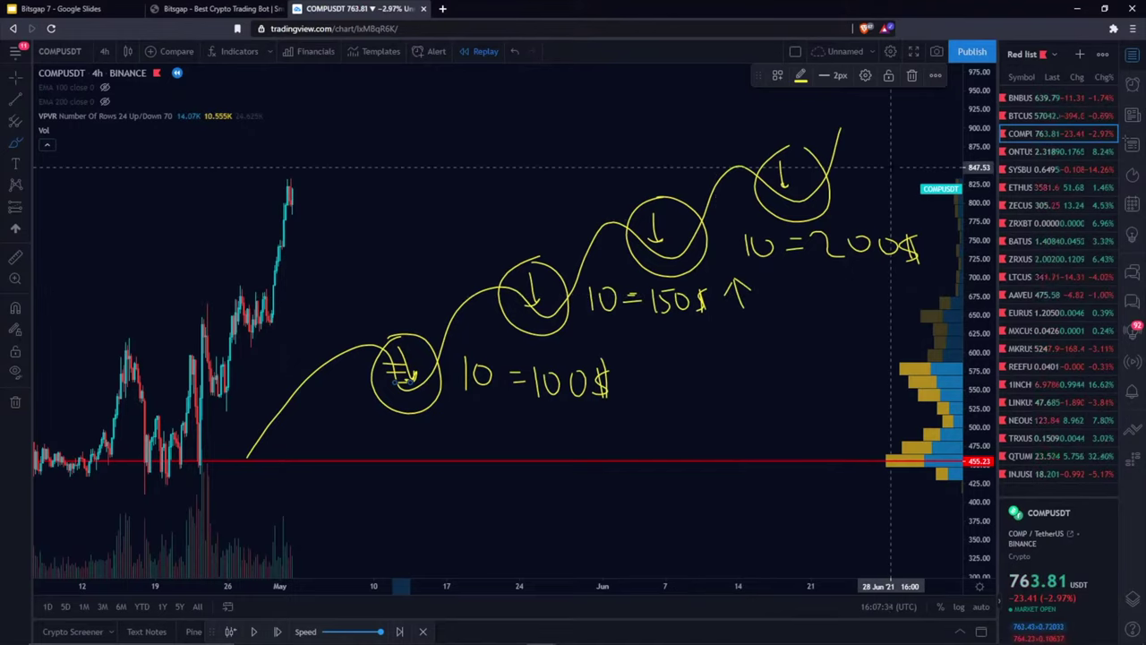
click(934, 75)
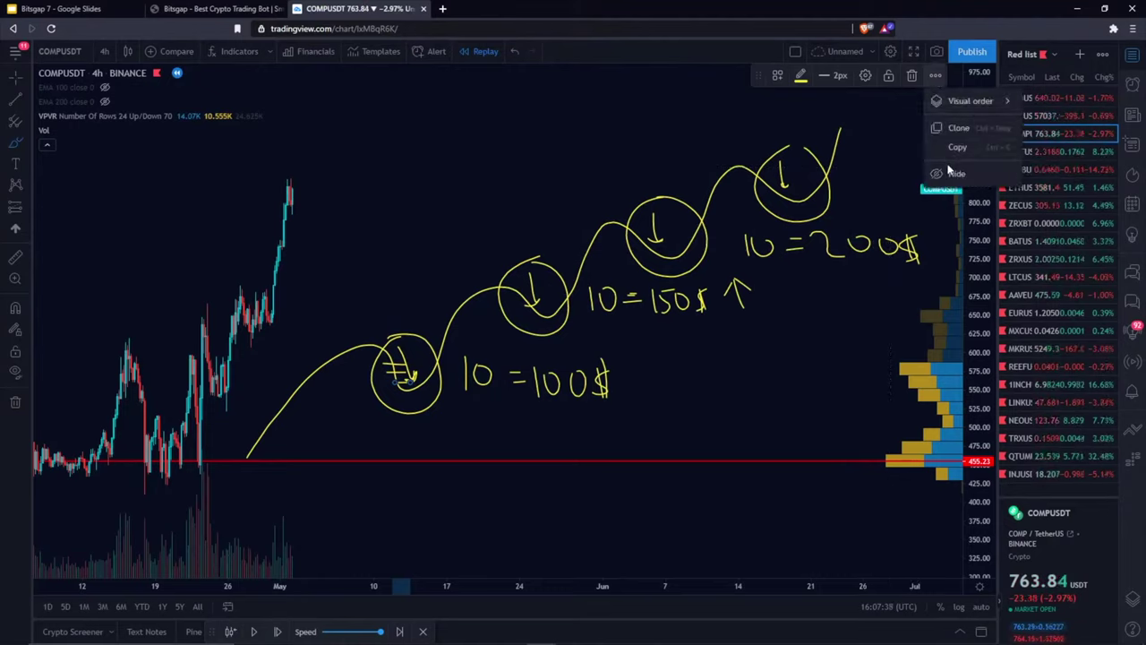
right_click(536, 163)
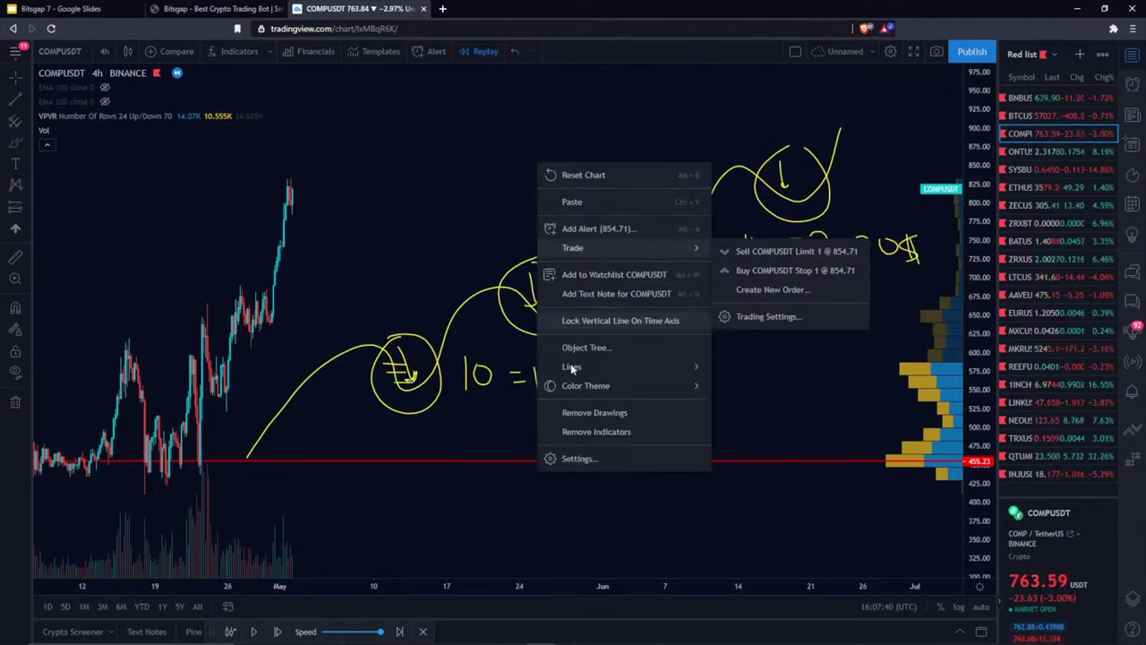
click(588, 409)
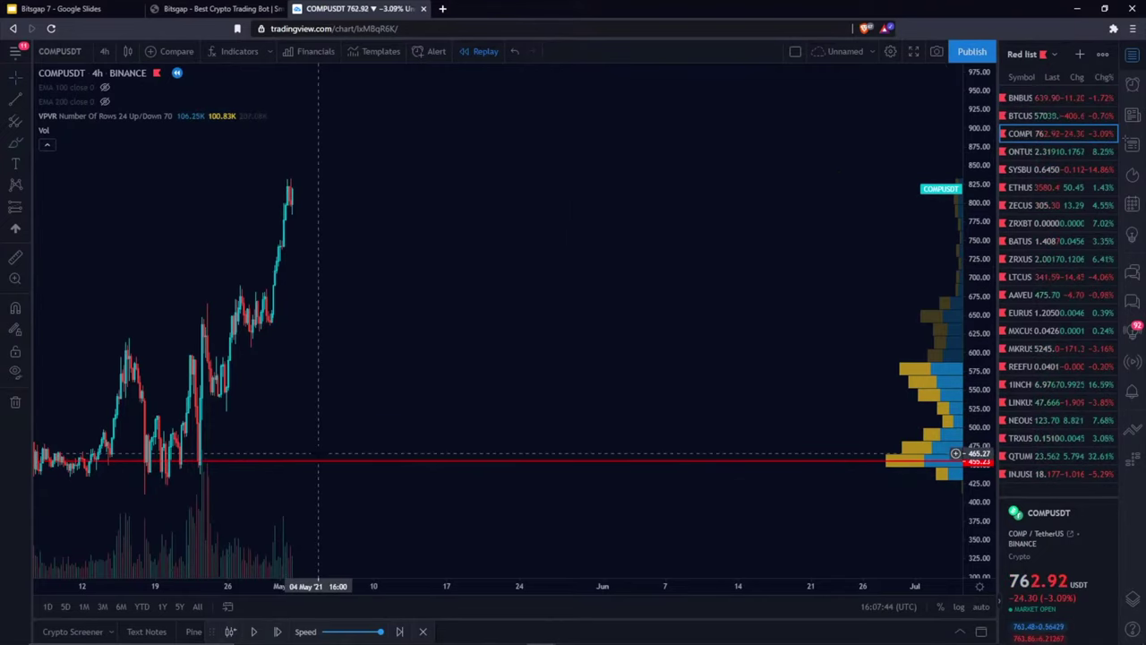
Draw a new rising wave with four dips starting at the red horizontal line and add an arrow at each dip
mouse_move(297, 480)
mouse_down()
mouse_move(321, 423)
mouse_move(284, 450)
mouse_move(410, 340)
mouse_move(850, 119)
mouse_move(945, 108)
mouse_up()
click(16, 143)
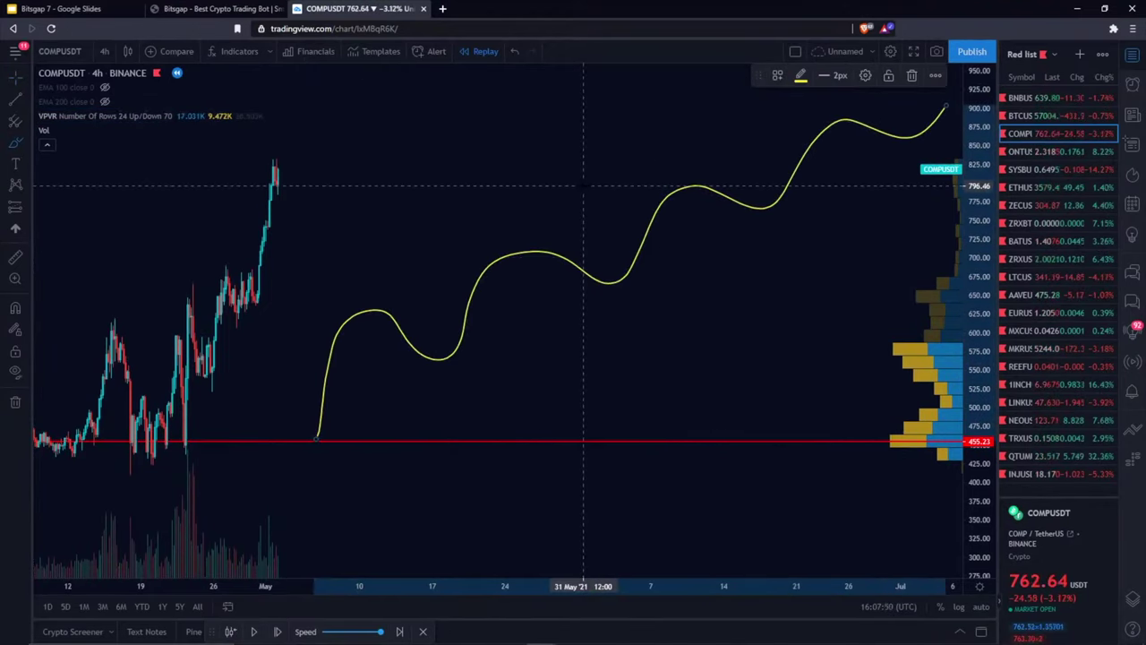
drag(411, 310, 423, 332)
drag(590, 240, 588, 259)
drag(728, 163, 740, 192)
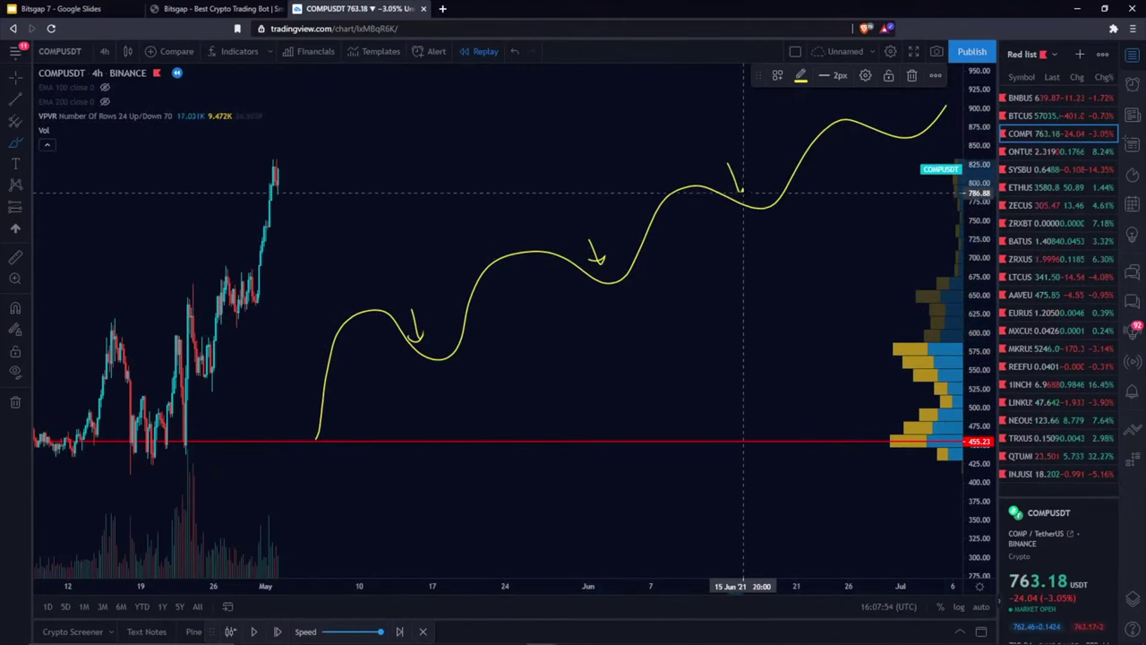
drag(884, 106, 889, 135)
Draw a freehand circle around each of the wave's first three dips
drag(732, 152, 721, 158)
drag(550, 269, 557, 265)
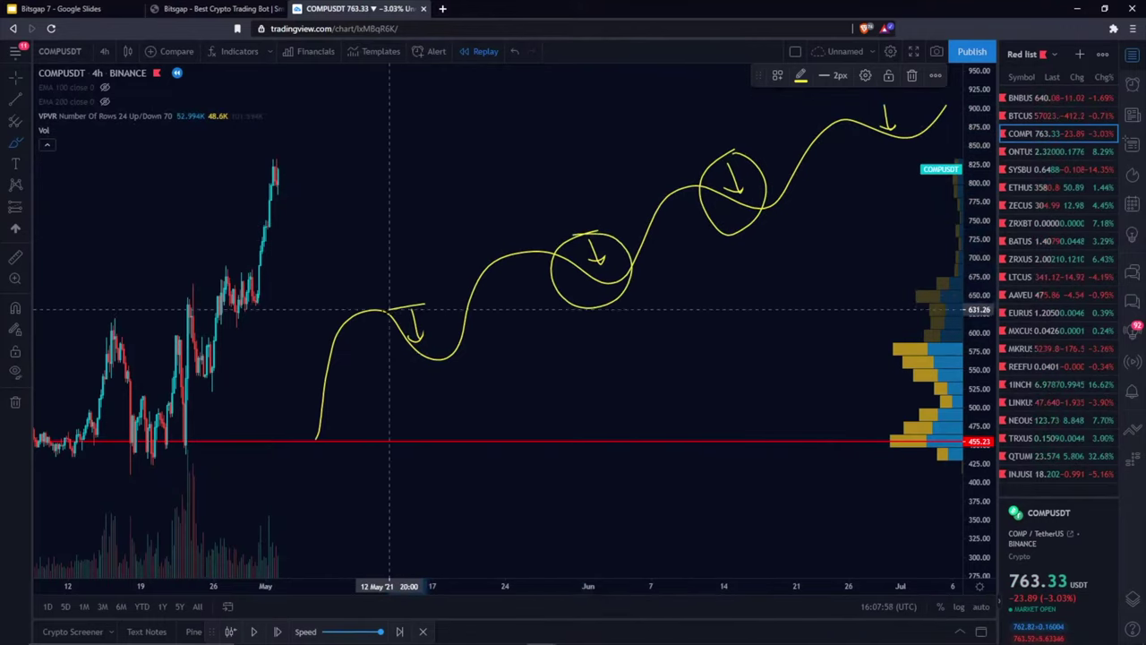
drag(417, 294, 421, 303)
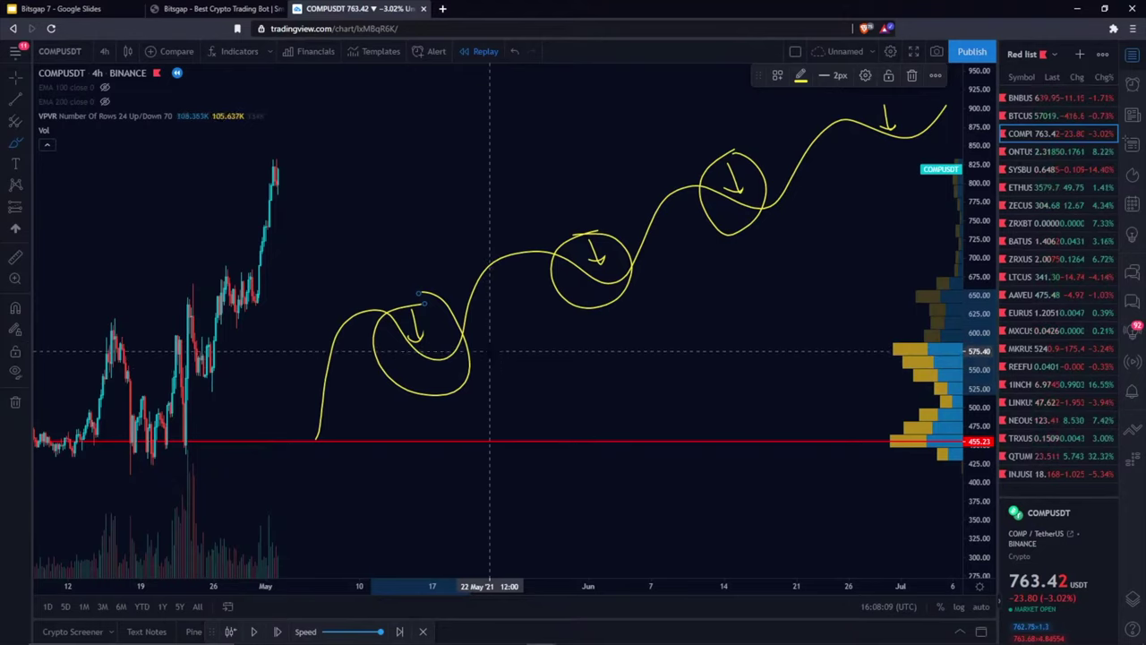
drag(491, 356, 492, 385)
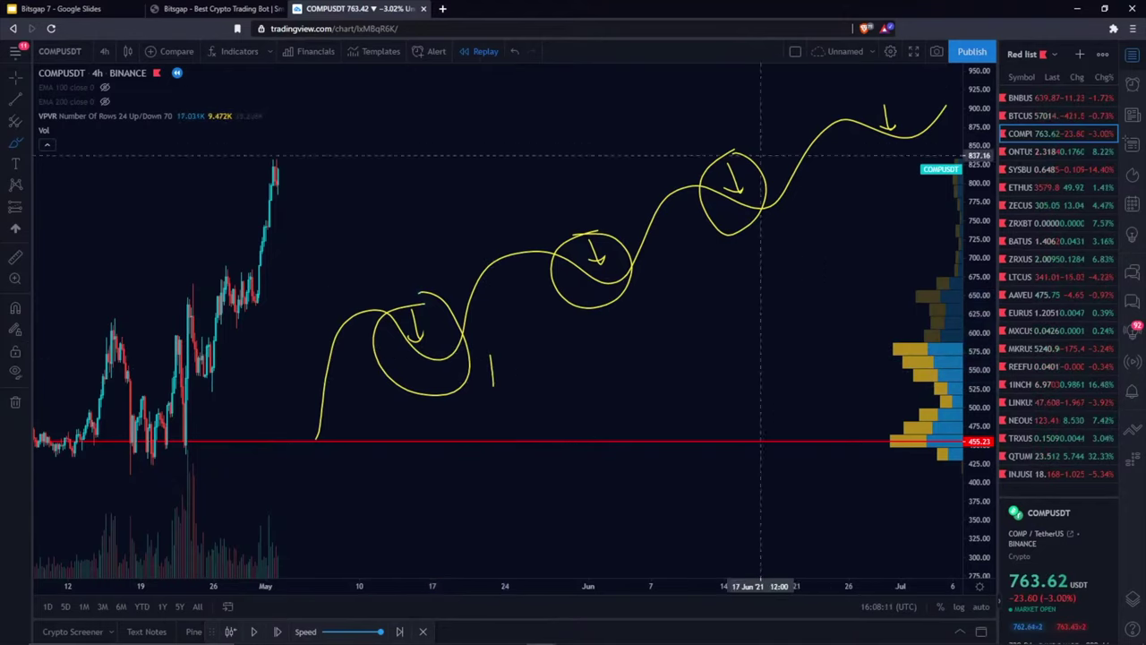
click(492, 369)
click(517, 367)
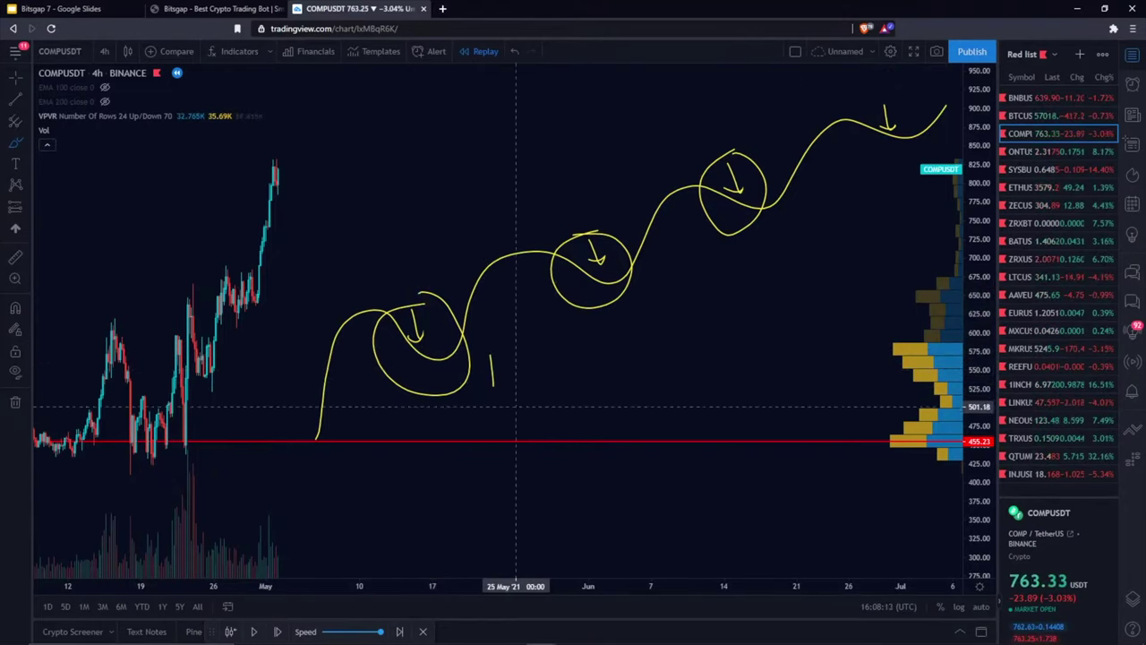
click(491, 369)
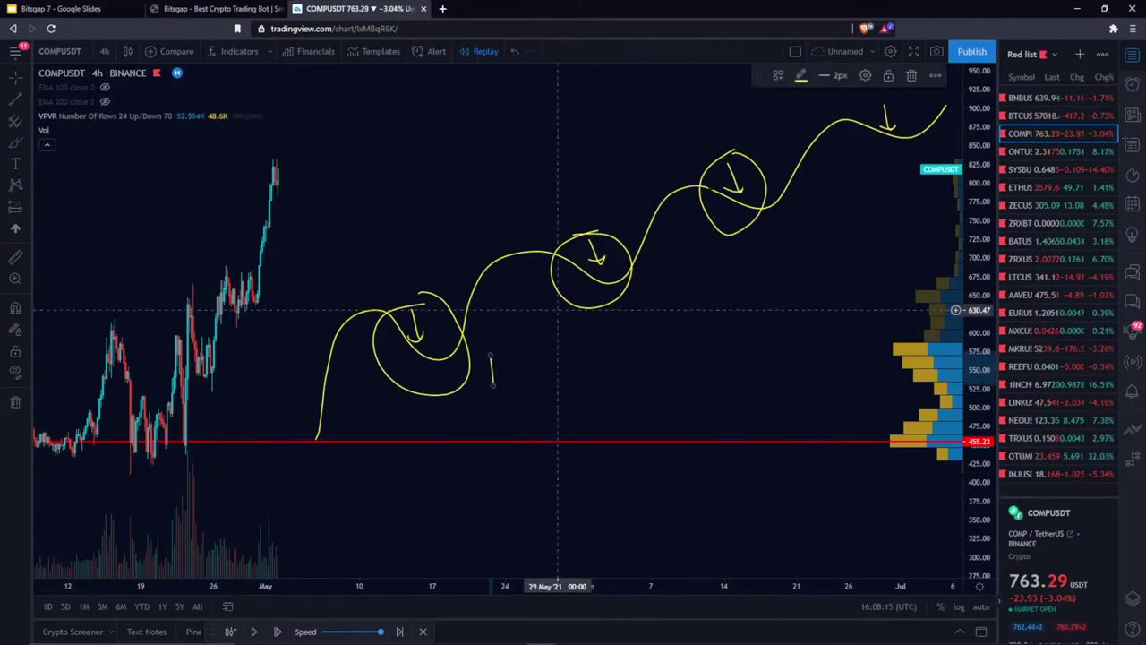
click(905, 75)
click(19, 146)
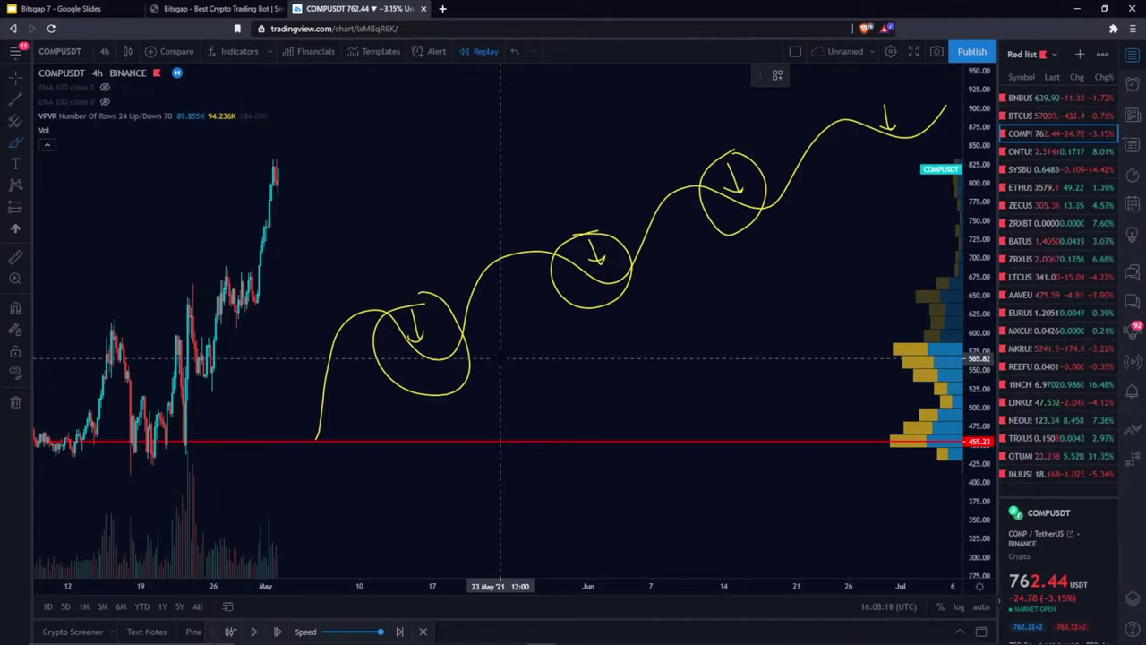
Handwrite "100$" beside each of the rising wave's first three circled dips
mouse_move(493, 356)
mouse_down()
mouse_move(496, 395)
mouse_move(509, 369)
mouse_move(543, 381)
mouse_move(541, 394)
mouse_up()
drag(551, 361, 550, 399)
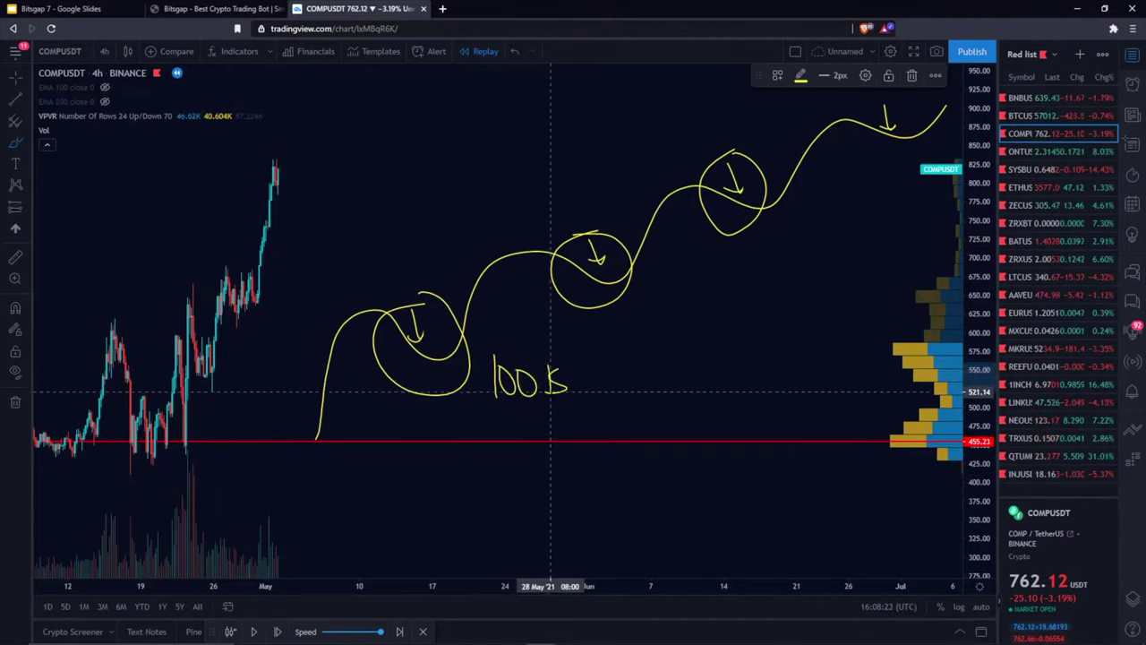
mouse_move(652, 265)
mouse_down()
mouse_move(658, 299)
mouse_move(668, 273)
mouse_move(686, 273)
mouse_move(719, 306)
mouse_up()
mouse_move(820, 196)
mouse_down()
mouse_move(821, 220)
mouse_move(835, 204)
mouse_move(854, 208)
mouse_move(883, 236)
mouse_up()
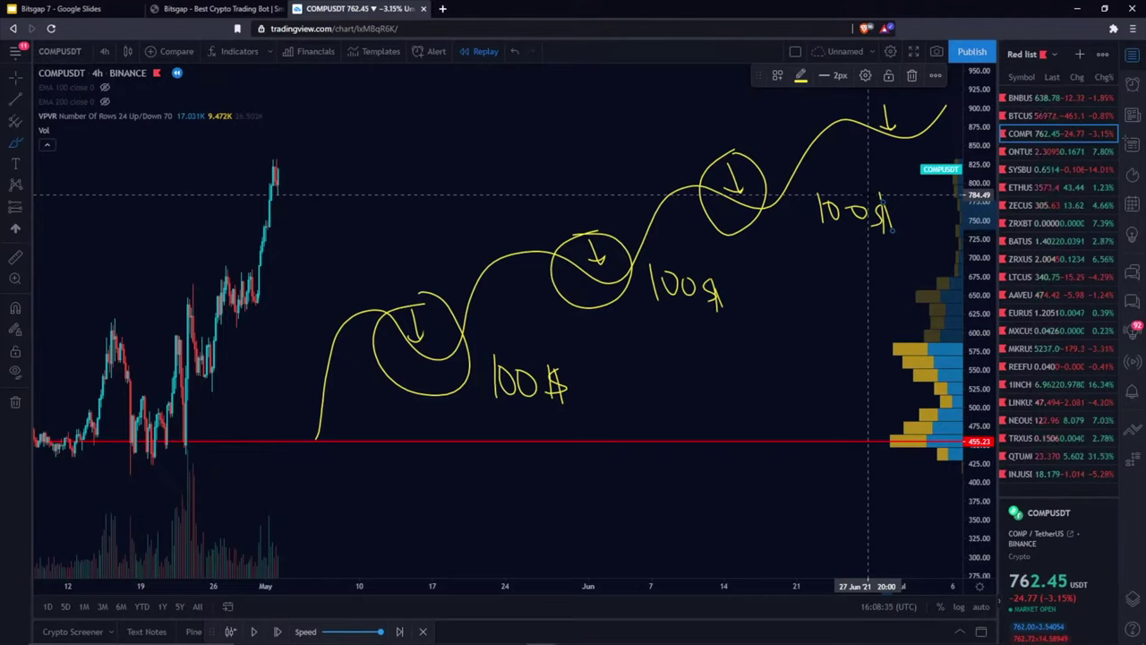
Handwrite "= 10c" after the first dip's "100$" and "= 8c" after the second dip's "100$"
drag(587, 380, 602, 389)
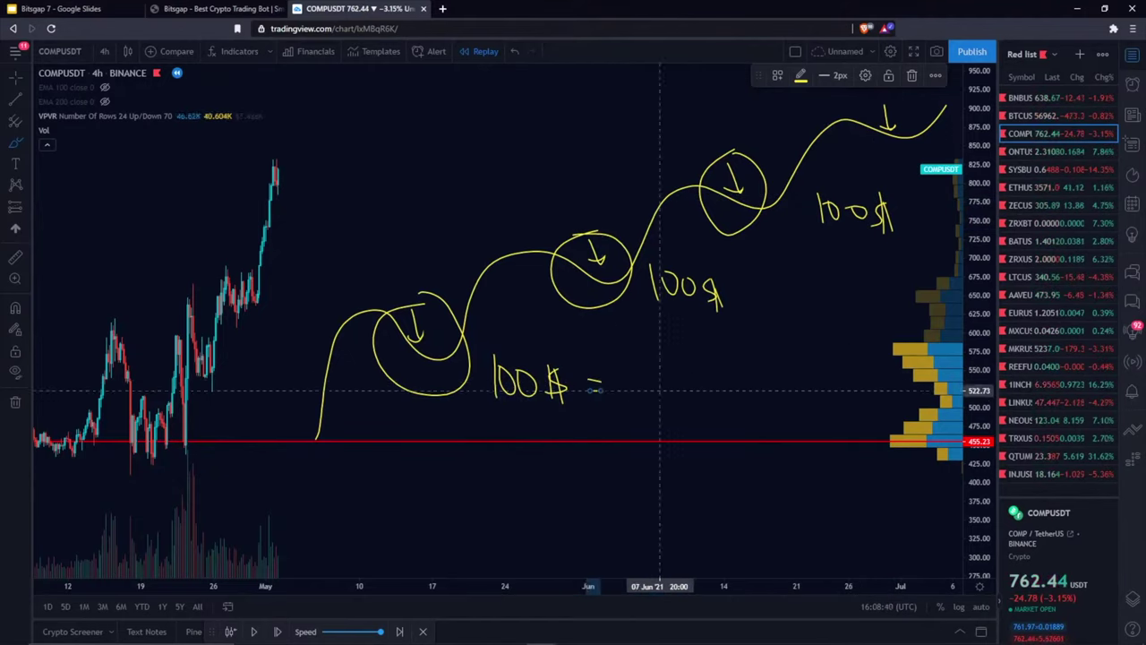
mouse_move(621, 384)
mouse_down()
mouse_move(620, 402)
mouse_move(637, 383)
mouse_move(672, 406)
mouse_up()
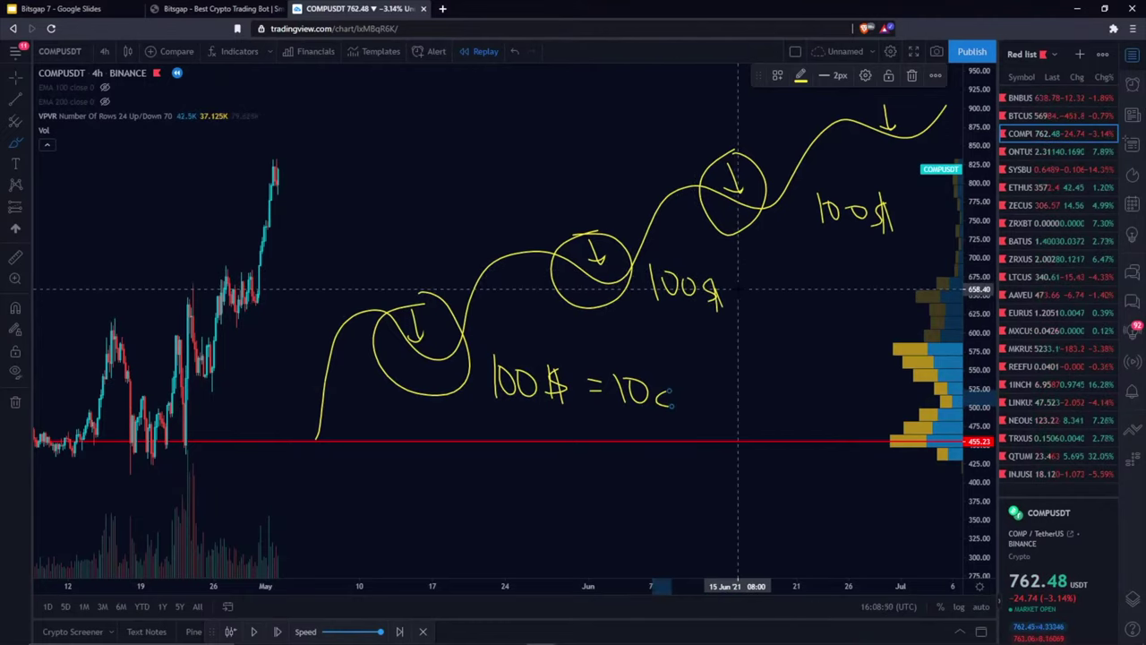
mouse_move(734, 287)
mouse_down()
mouse_move(781, 299)
mouse_move(773, 290)
mouse_move(790, 313)
mouse_move(810, 315)
mouse_up()
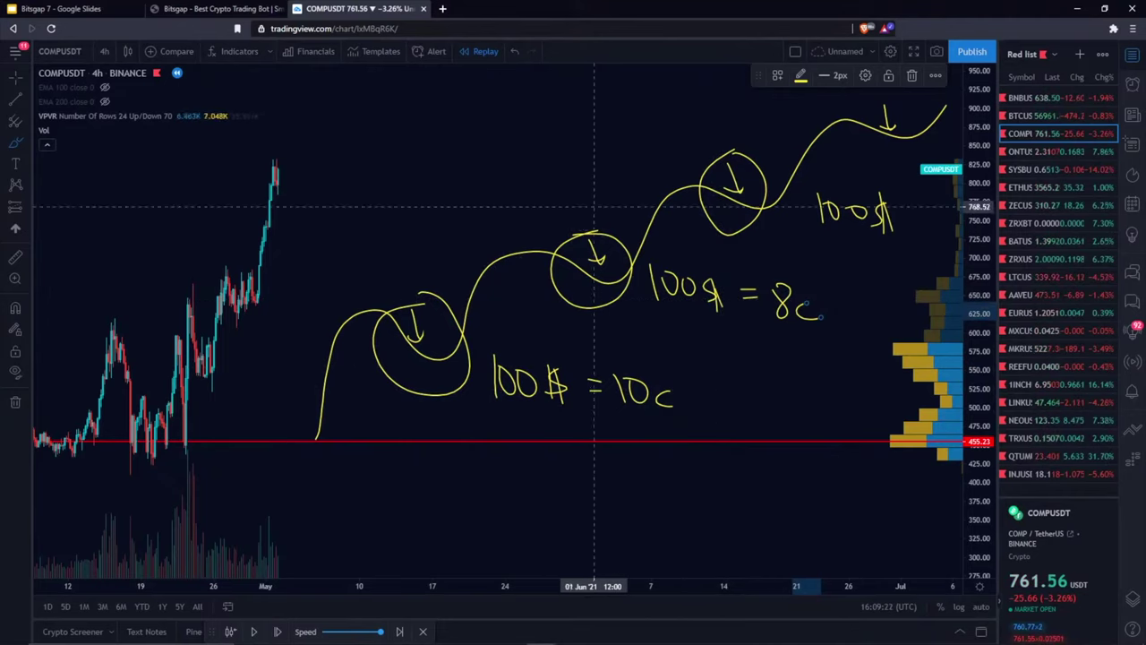
Handwrite "SB" with a downward arrow leading to "CB" with an upward arrow above the wave, and remove all drawings from the chart
mouse_move(462, 103)
mouse_down()
mouse_move(465, 157)
mouse_move(475, 138)
mouse_move(384, 152)
mouse_up()
mouse_move(412, 110)
mouse_down()
mouse_move(414, 154)
mouse_move(438, 152)
mouse_up()
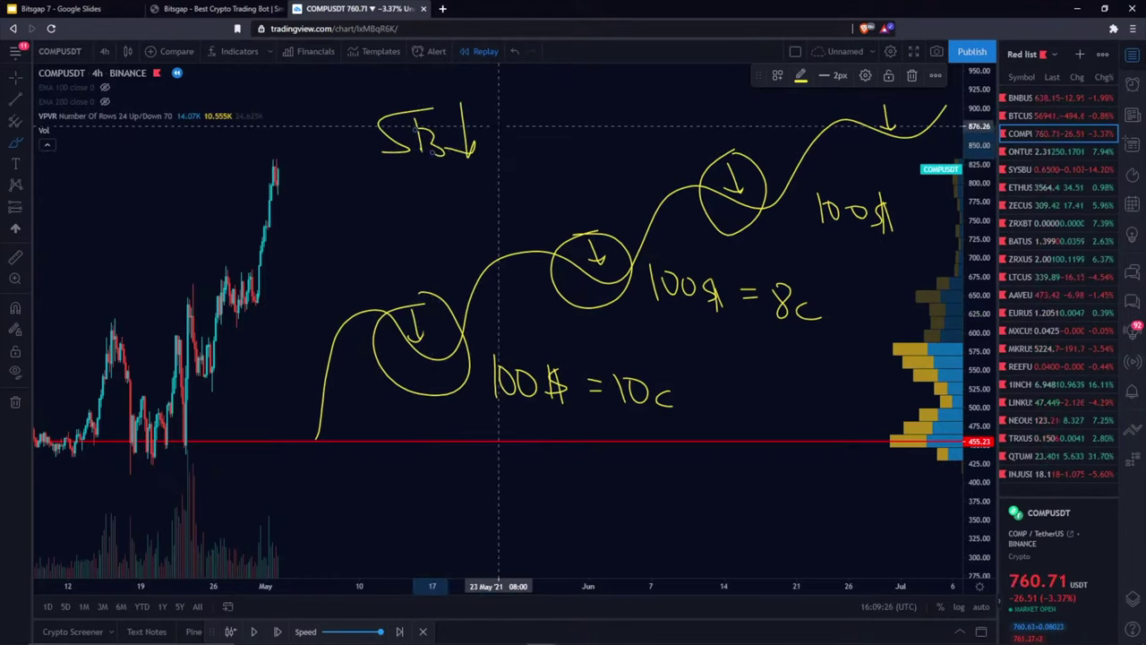
mouse_move(507, 128)
mouse_down()
mouse_move(546, 128)
mouse_move(535, 136)
mouse_move(612, 161)
mouse_move(670, 162)
mouse_move(690, 130)
mouse_up()
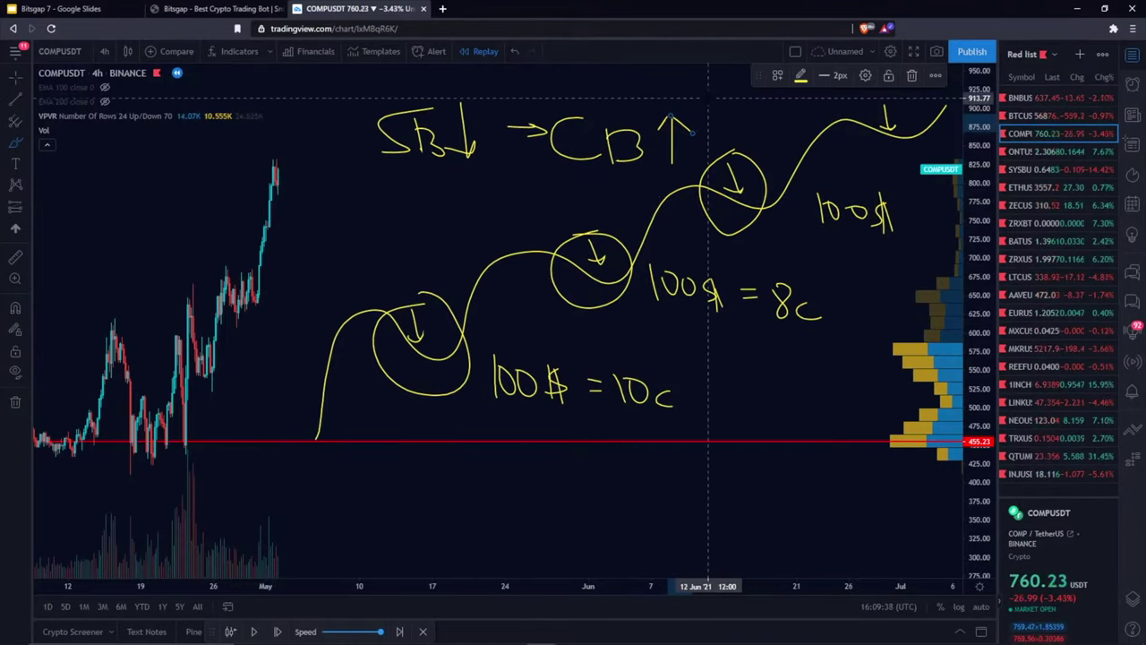
right_click(727, 115)
click(785, 367)
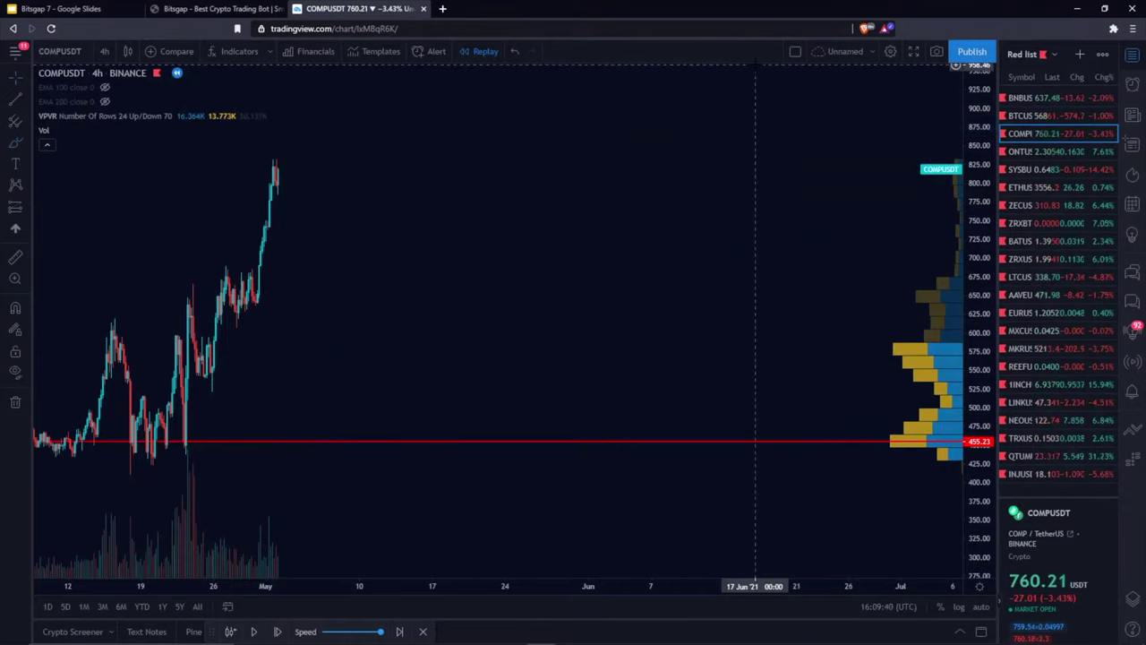
Switch to the Google Slides presentation and go back to the "SBot VS Classic" slide with only the SBot backtest shown
click(61, 8)
key(Left)
key(Left)
key(Left)
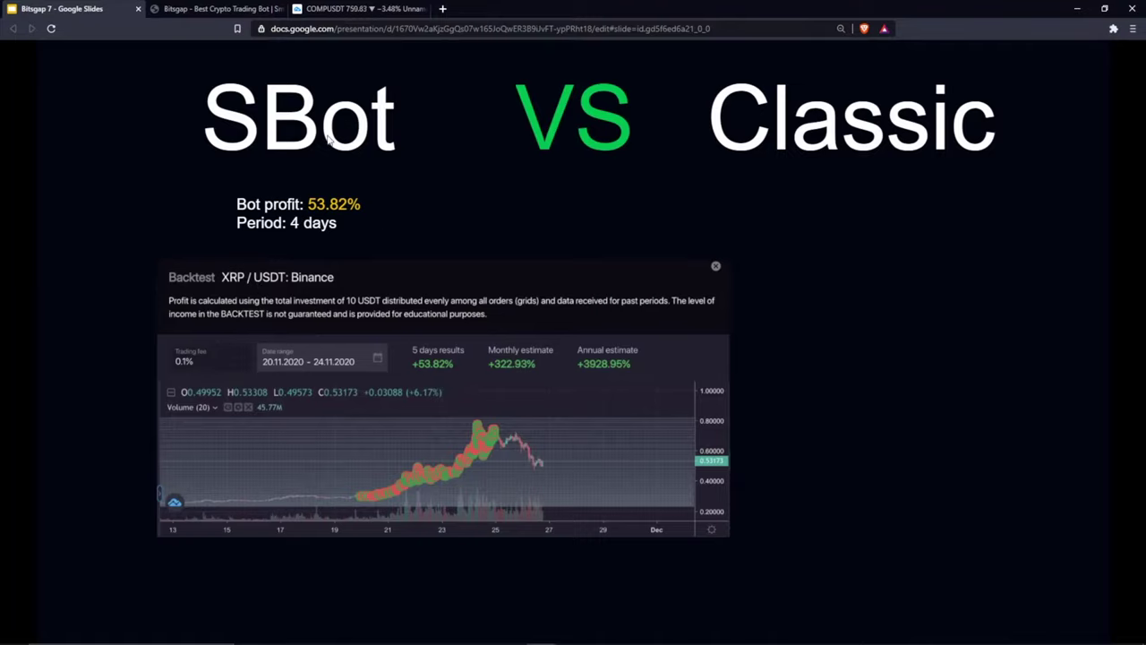
Switch to Bitsgap, run a backtest of the Classic bot on TRX / USDT, close its result and start the backtest again
click(166, 11)
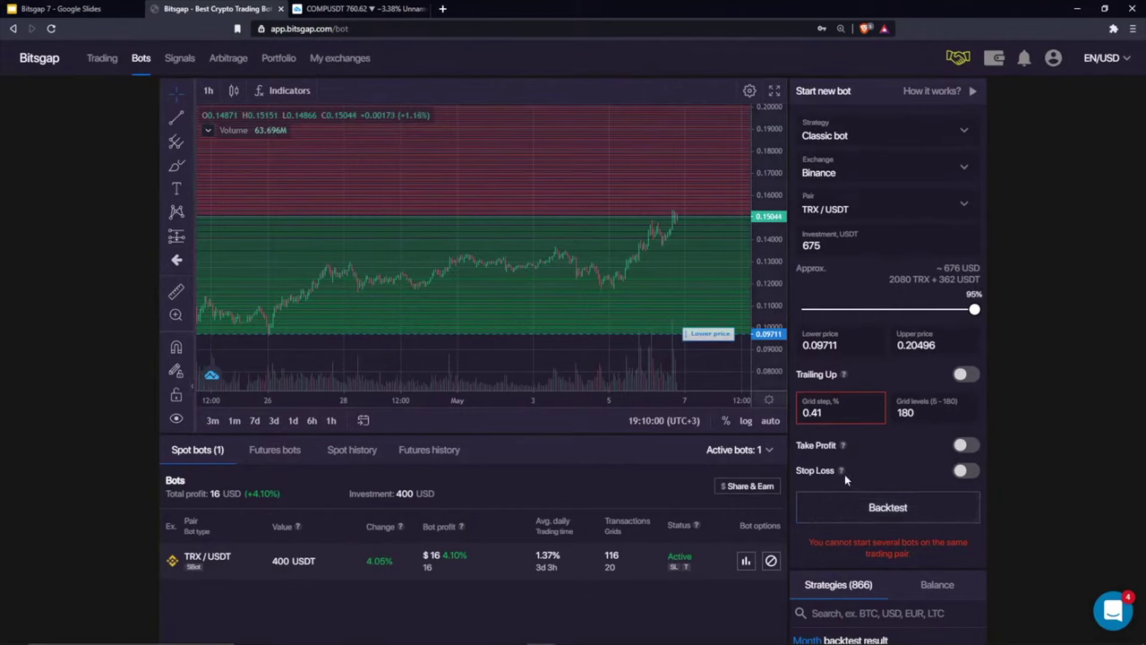
click(887, 507)
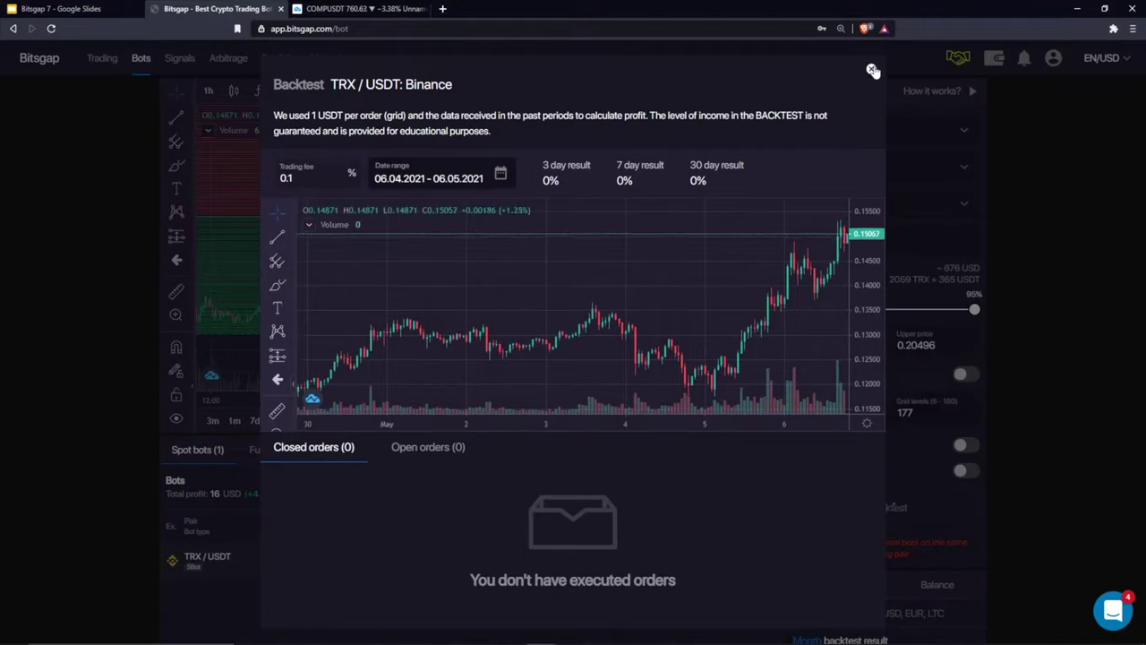
click(872, 70)
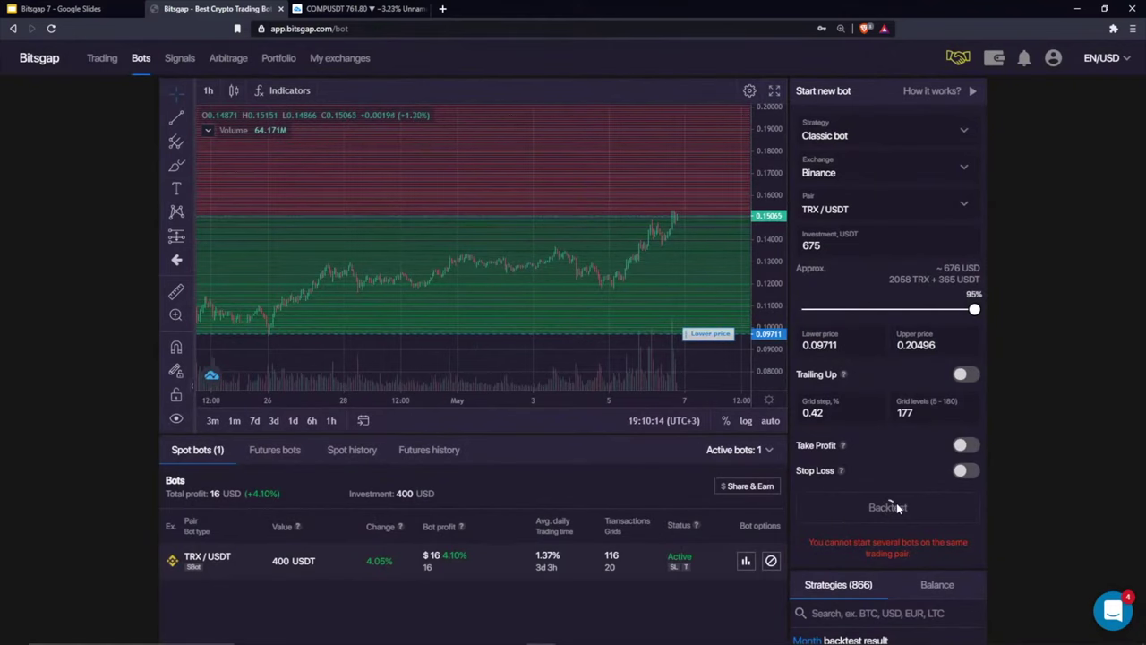
click(898, 508)
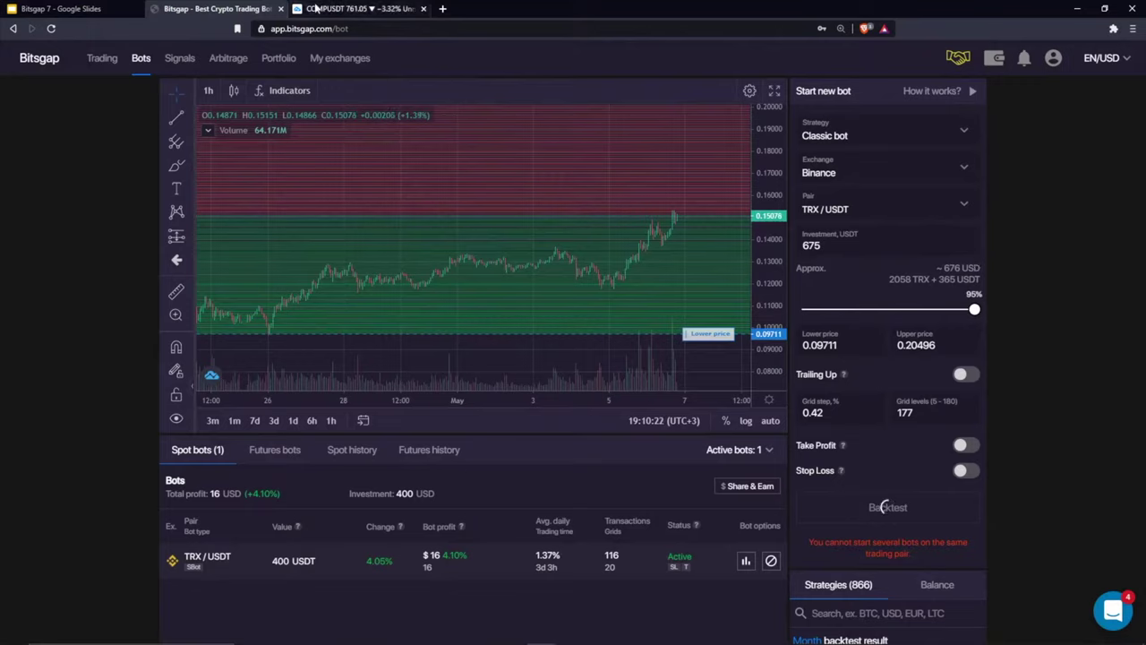
Return to the "SBot VS Classic" slide and reveal the Classic bot's XRP / USDT backtest
click(83, 10)
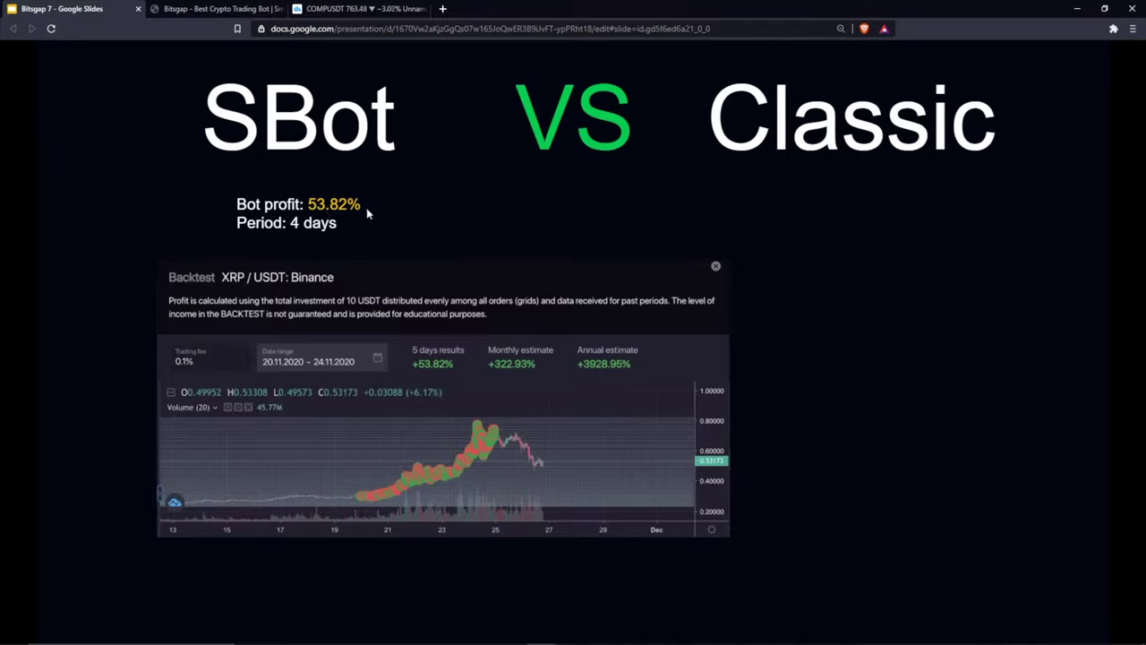
key(Right)
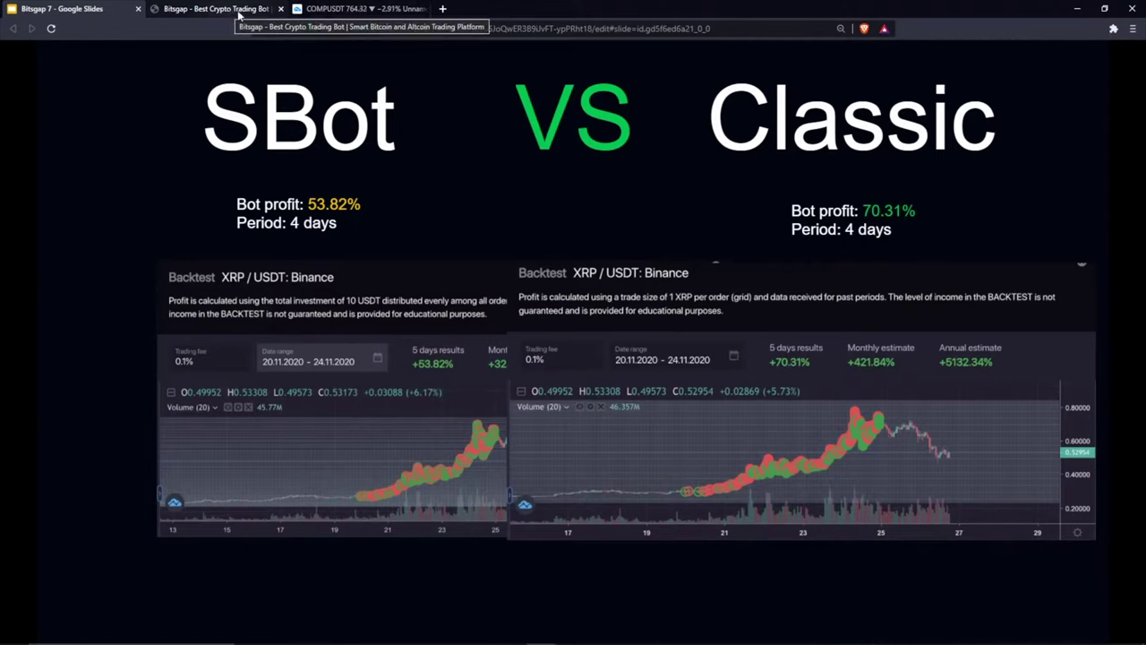
Switch to the TradingView chart and draw a sideways freehand wave with three peaks above the red horizontal line
click(338, 16)
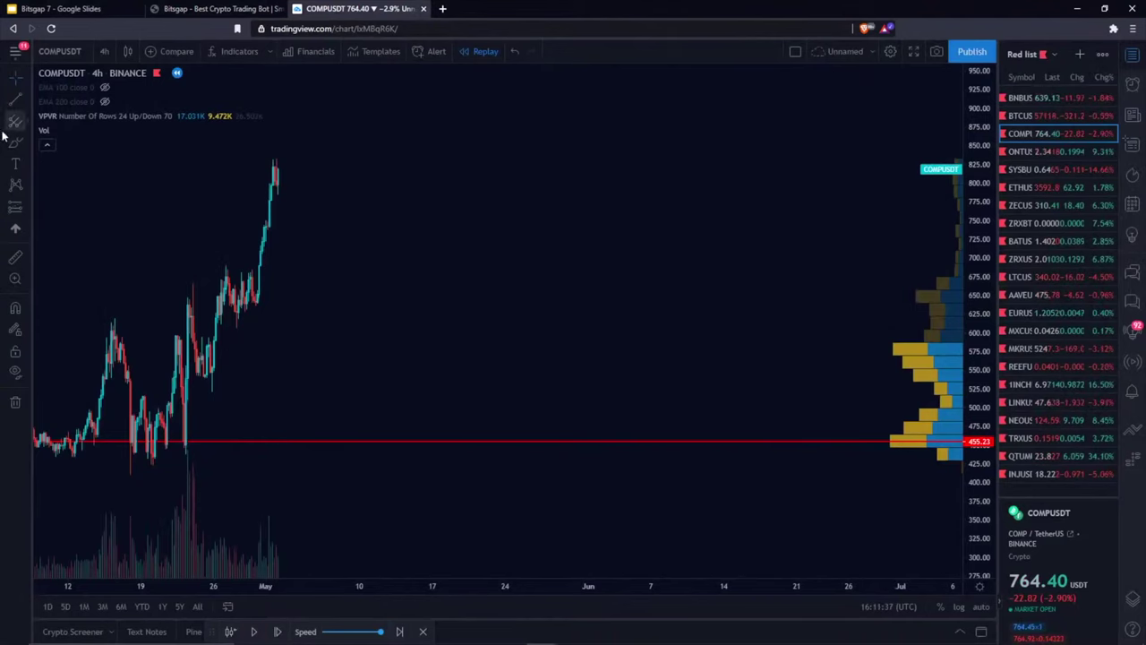
mouse_move(283, 443)
mouse_down()
mouse_move(333, 308)
mouse_move(436, 428)
mouse_move(468, 309)
mouse_move(544, 414)
mouse_move(624, 329)
mouse_move(716, 437)
mouse_up()
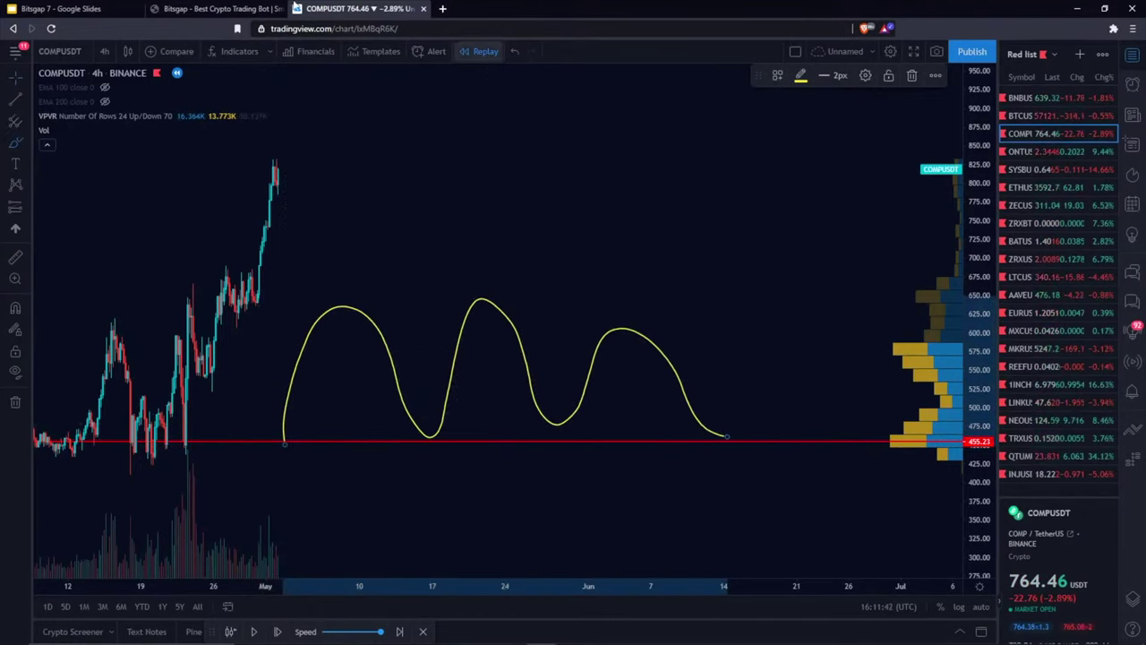
Switch to the slides and compare the market phases slide with the one assigning SBOT, Classic / Combo Long and Combo Short to each phase
click(61, 8)
key(Right)
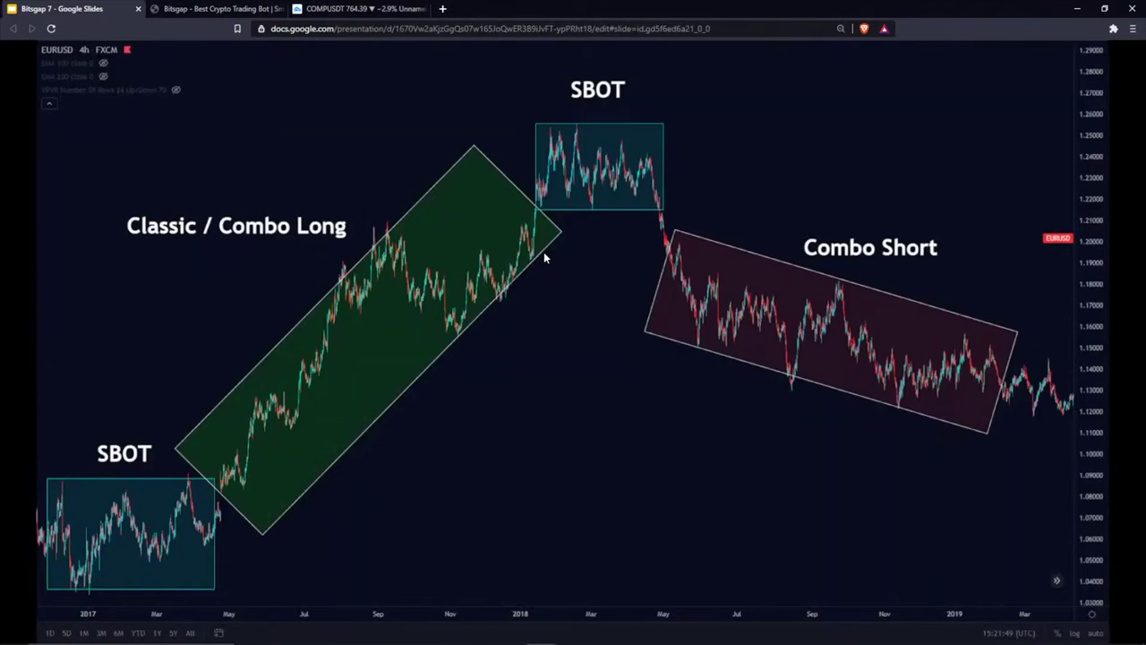
key(Right)
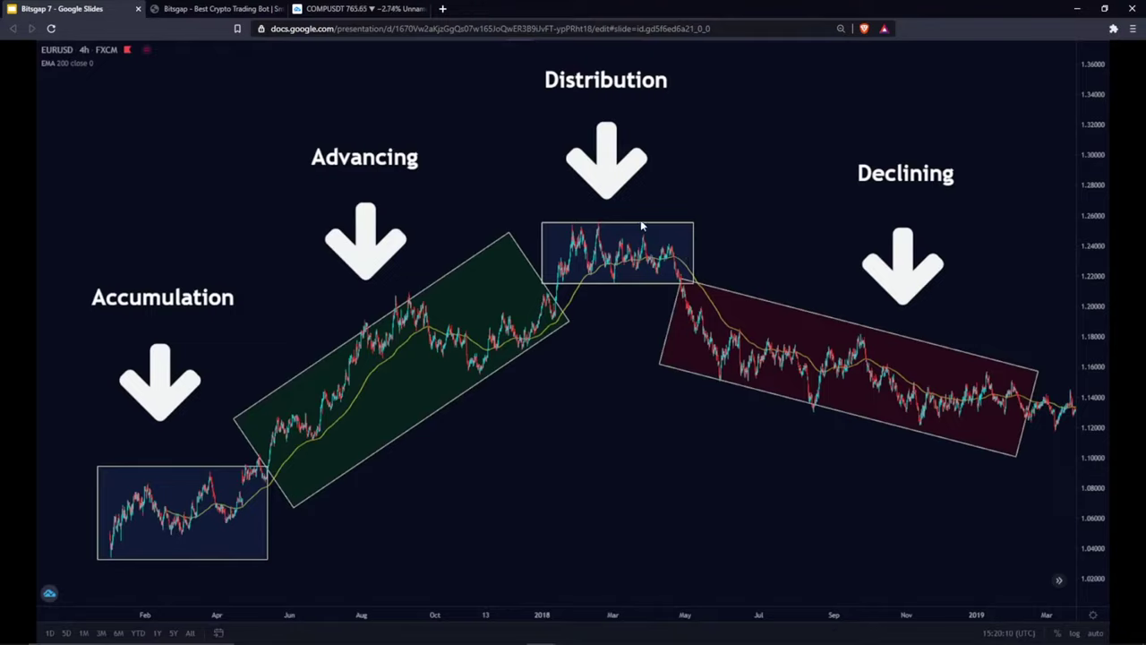
key(Right)
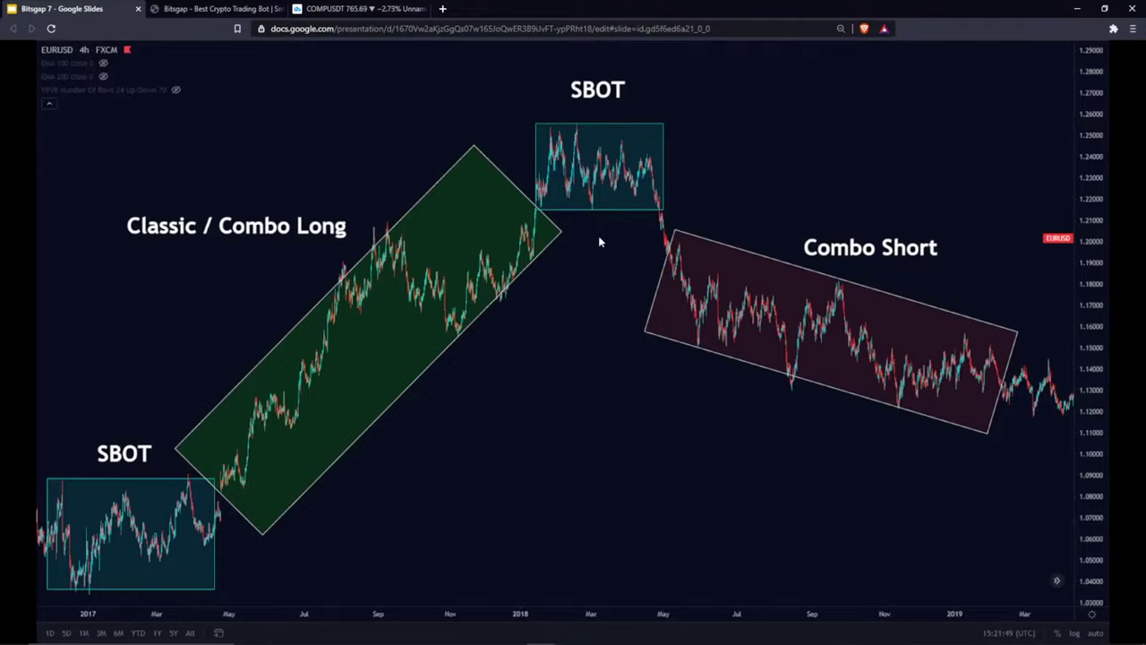
Switch to Bitsgap's bot page and change the account to Demo mode
click(215, 8)
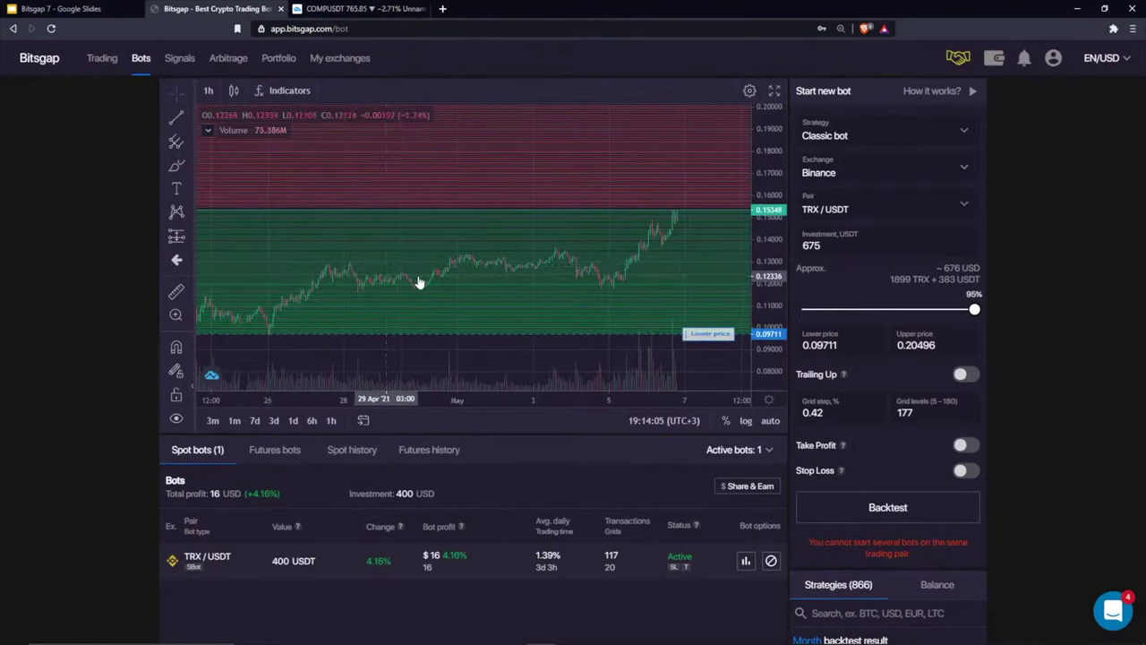
scroll(417, 277, down, 3)
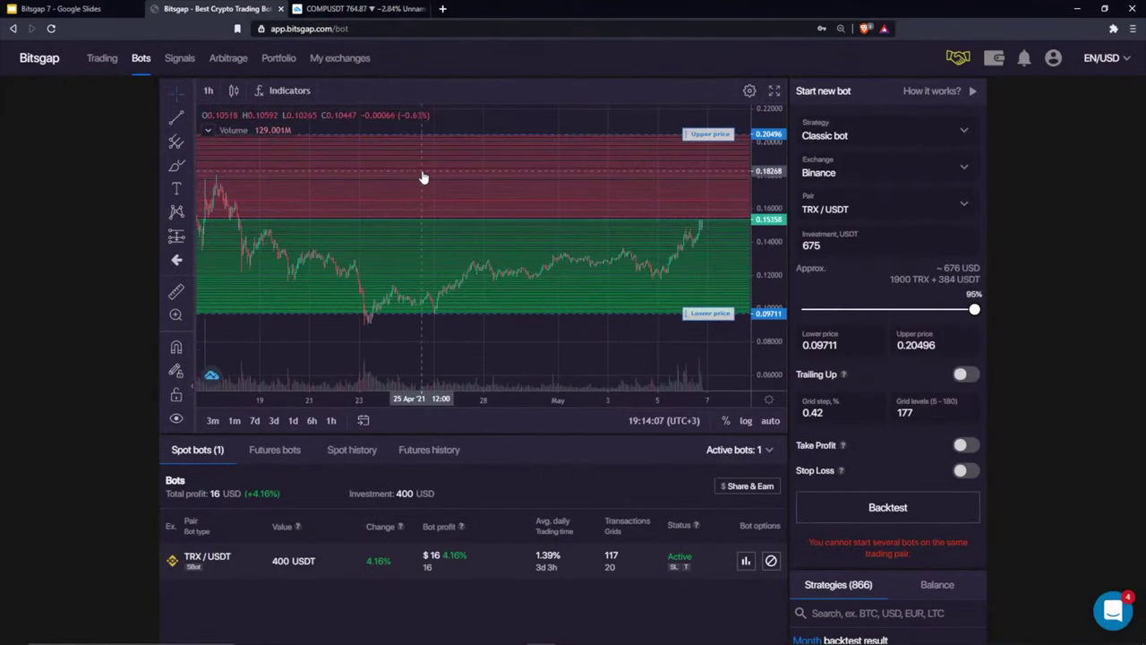
scroll(445, 179, down, 4)
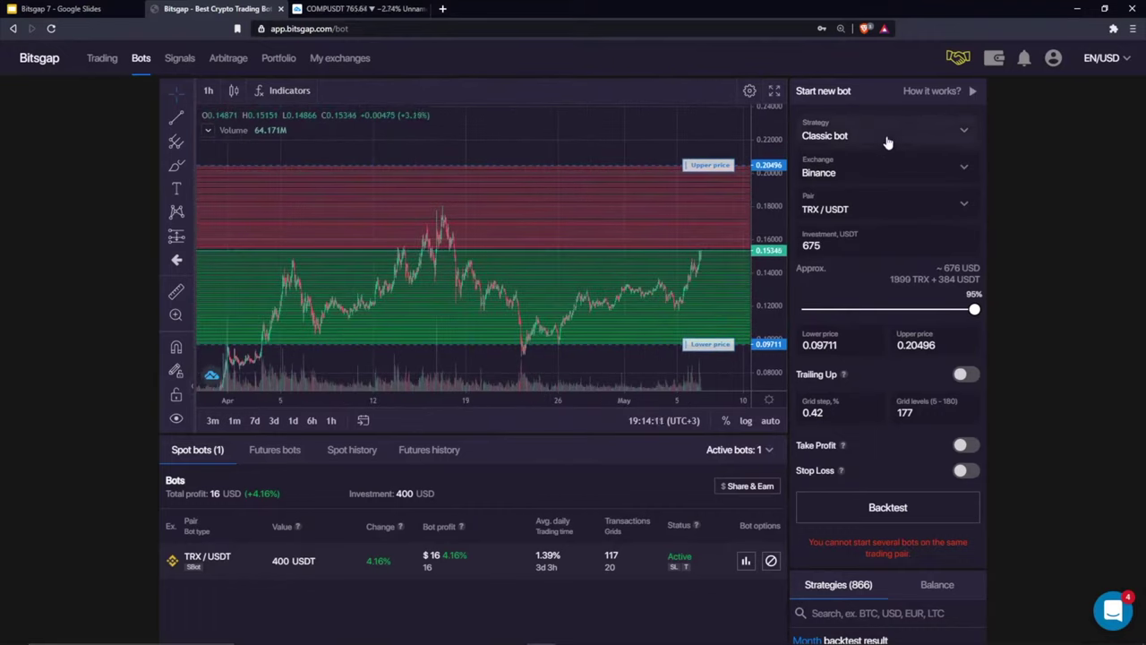
scroll(557, 152, down, 3)
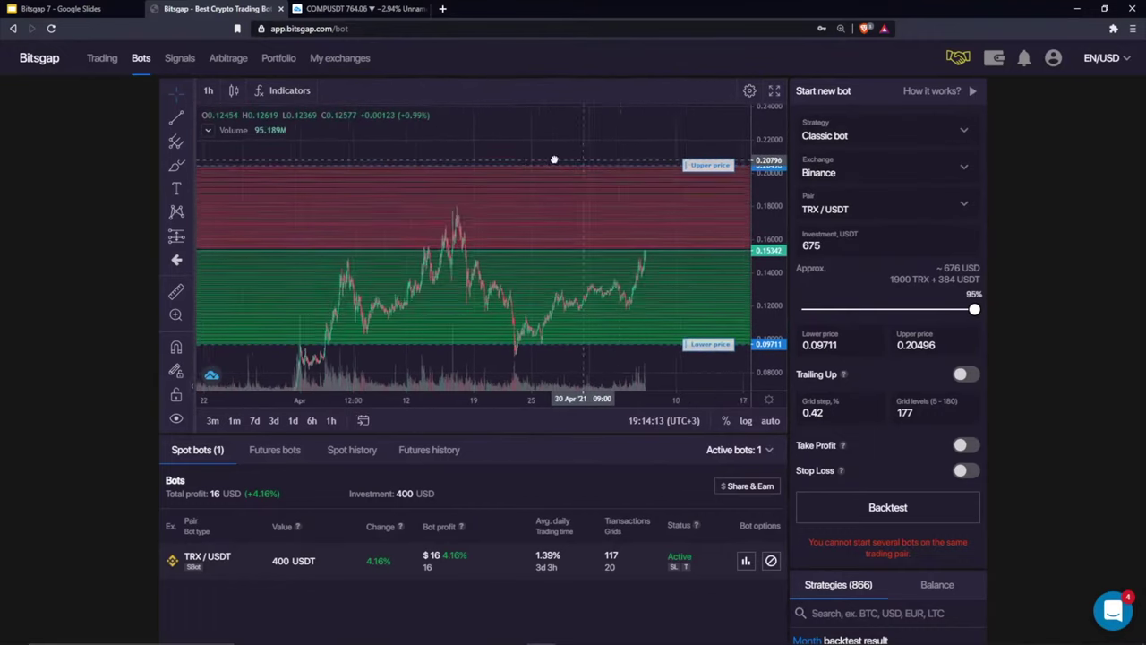
click(1053, 59)
click(1038, 118)
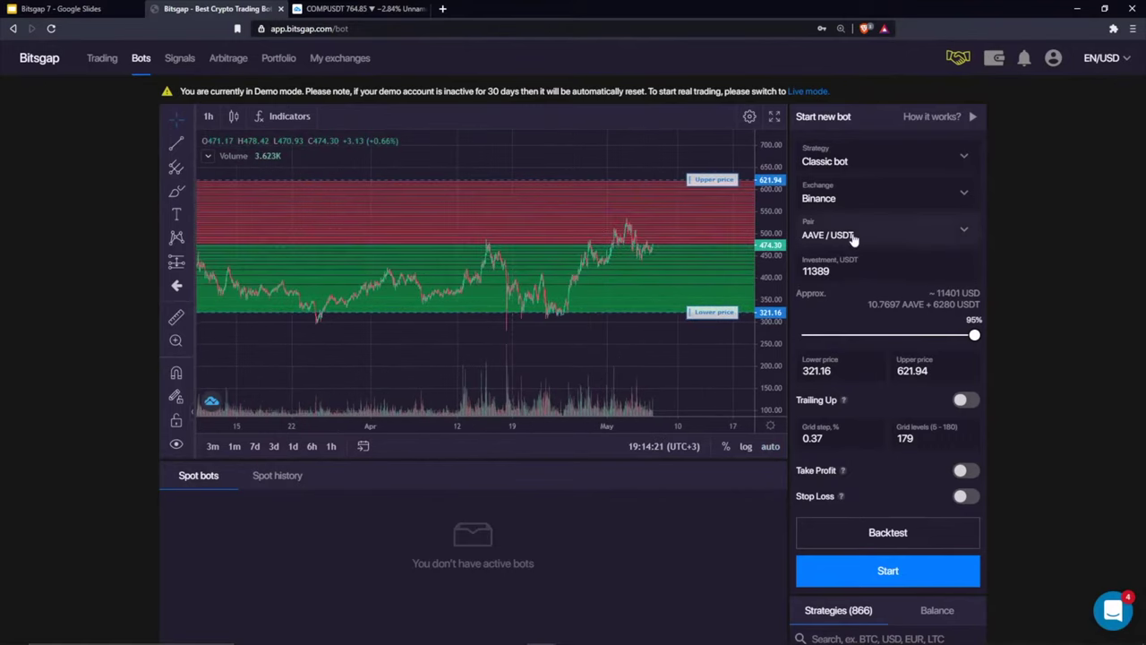
Draw a freehand rising wave from the latest AAVE / USDT price up past the grid's upper price line
drag(538, 223, 327, 224)
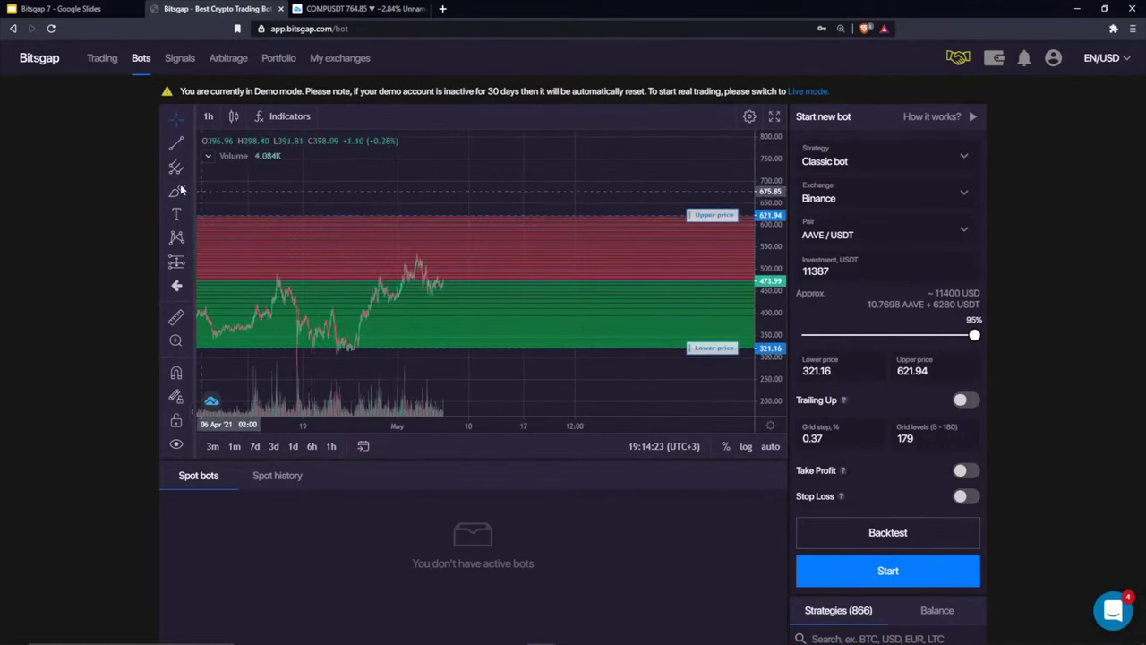
mouse_move(437, 283)
mouse_down()
mouse_move(634, 263)
mouse_move(752, 164)
mouse_up()
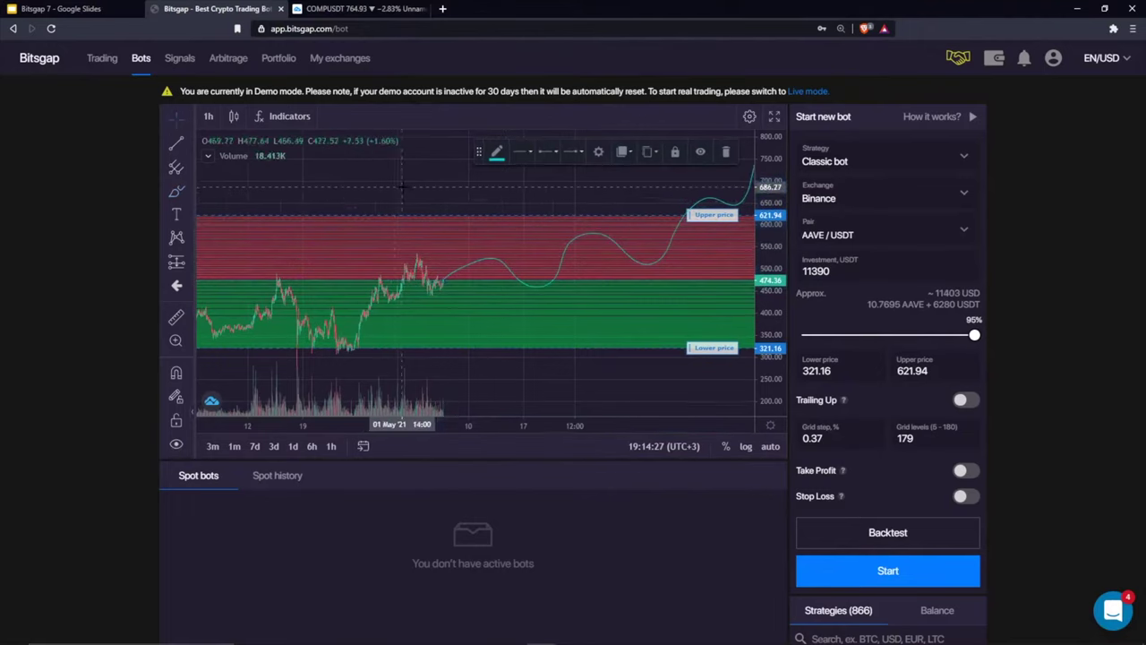
drag(373, 197, 330, 197)
drag(437, 185, 541, 193)
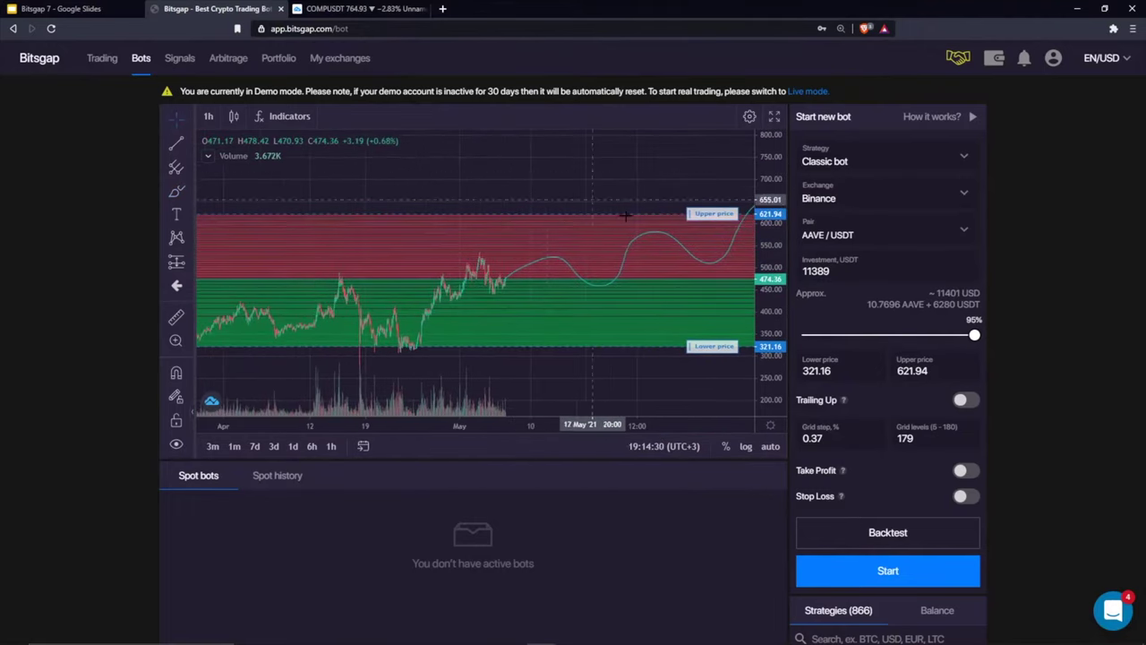
Raise the Classic bot's lower price to 421.31 on the AAVE / USDT chart
drag(708, 325, 708, 302)
drag(584, 160, 374, 176)
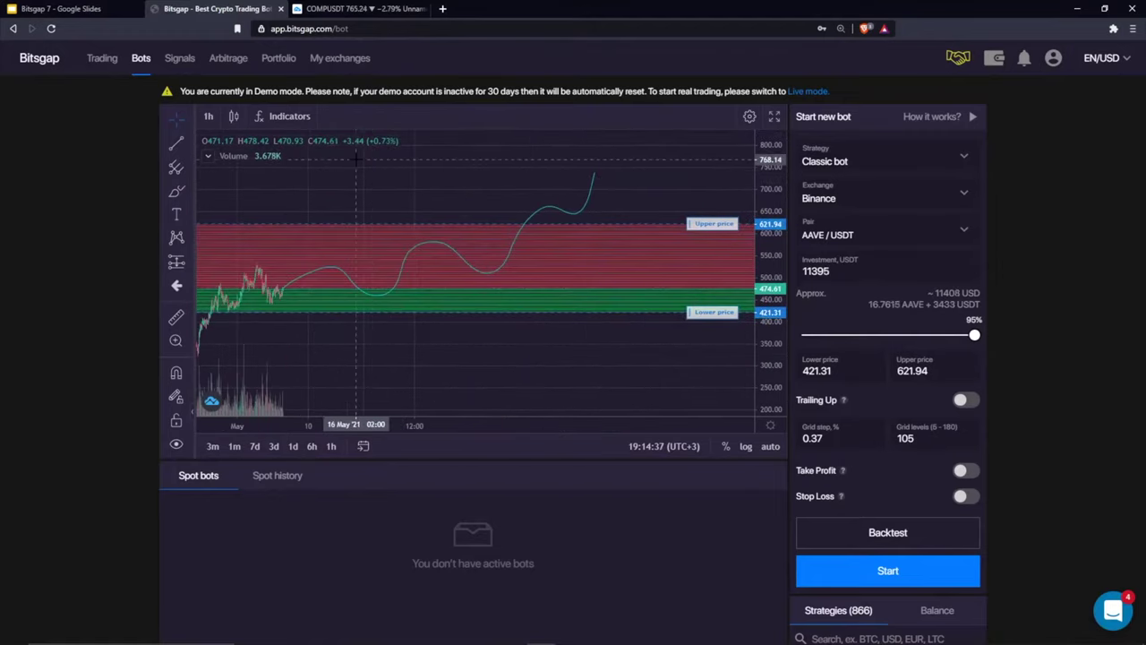
drag(327, 197, 560, 172)
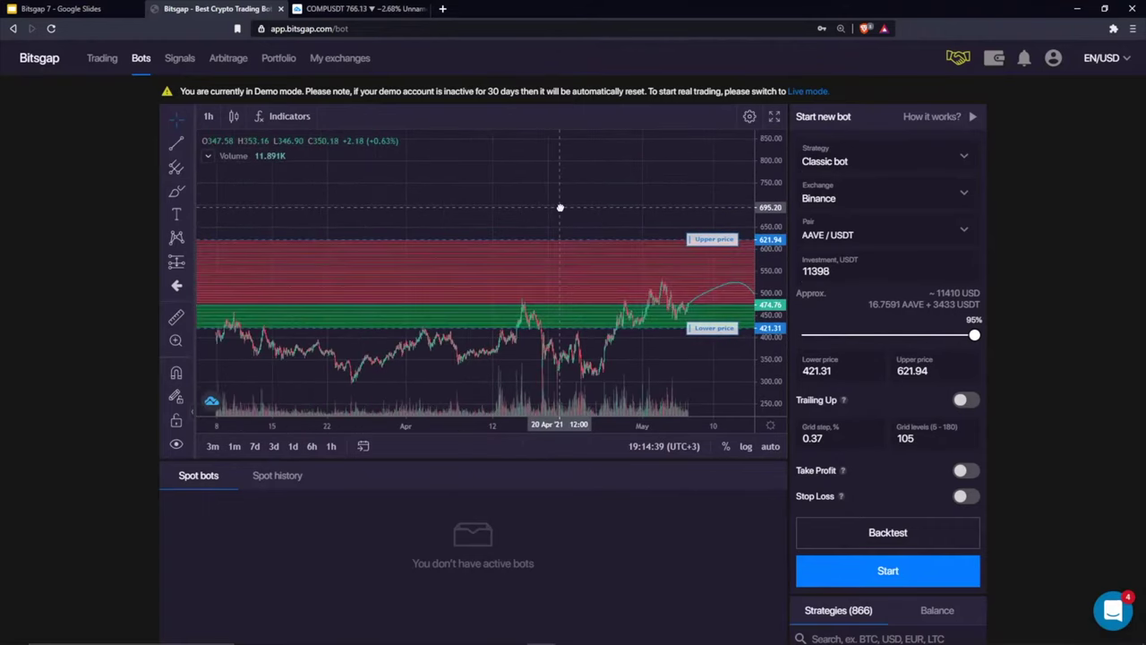
Set the chart interval to 4 hours and lower the bot's upper price to 586.6, near the February peak
click(208, 118)
click(219, 315)
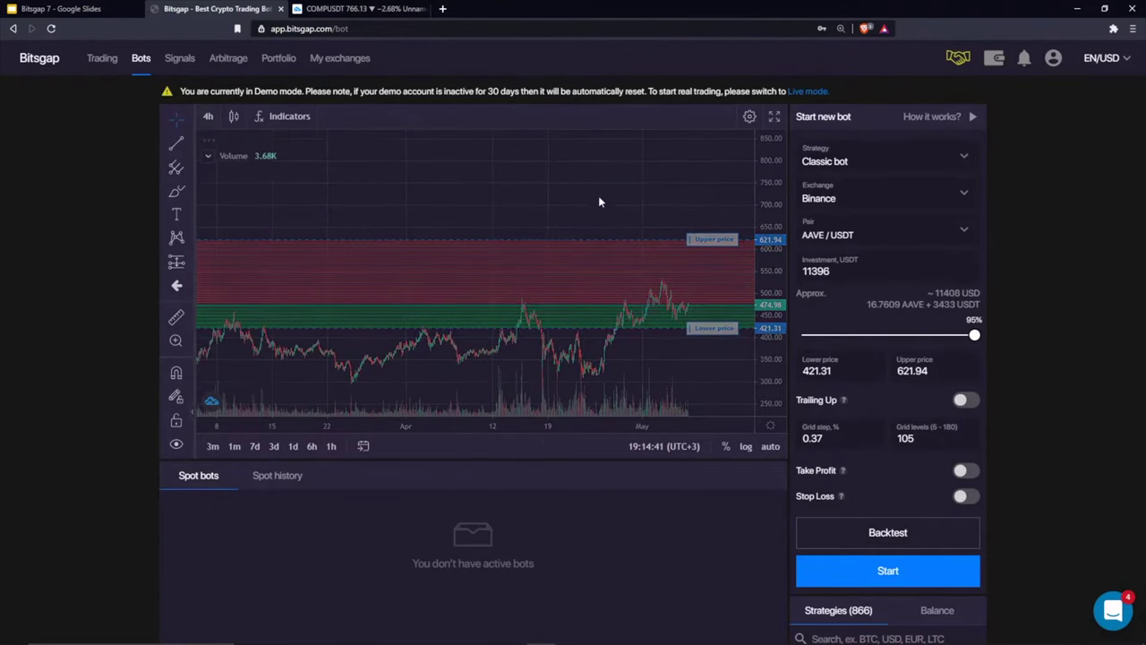
scroll(537, 233, up, 3)
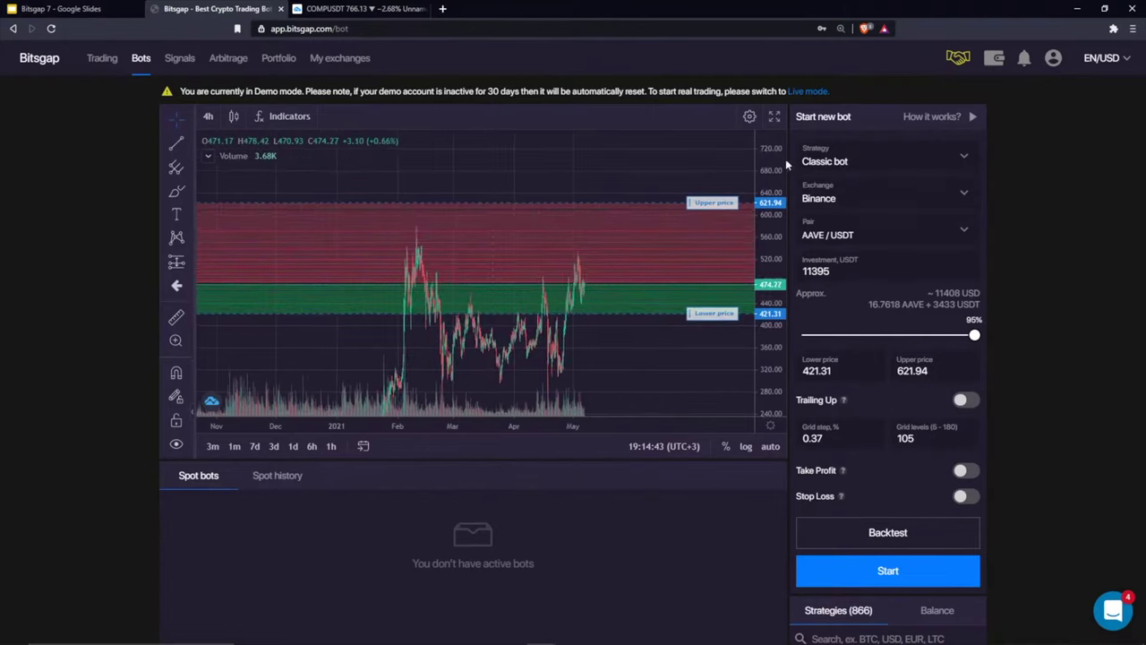
scroll(499, 260, up, 2)
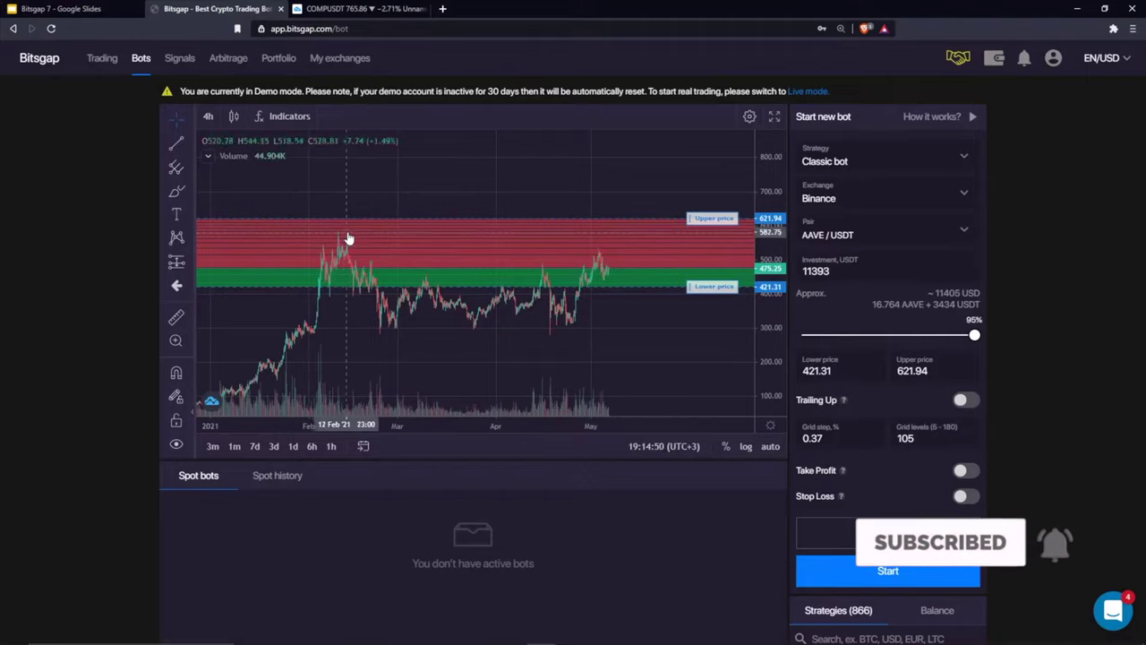
drag(707, 219, 705, 230)
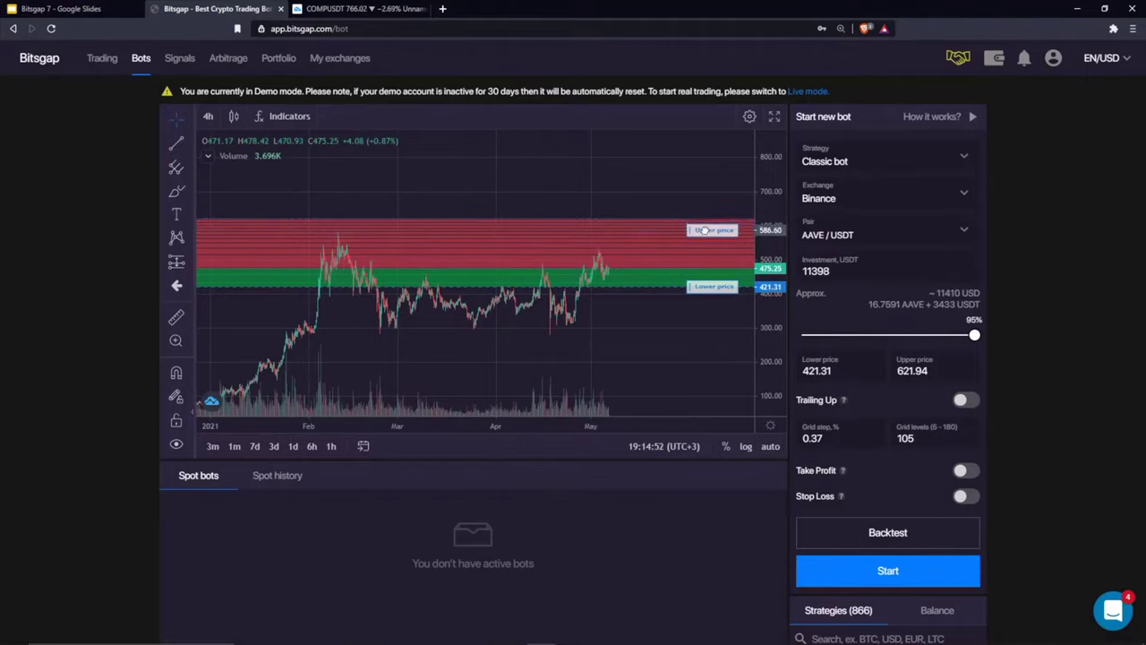
drag(591, 183, 501, 176)
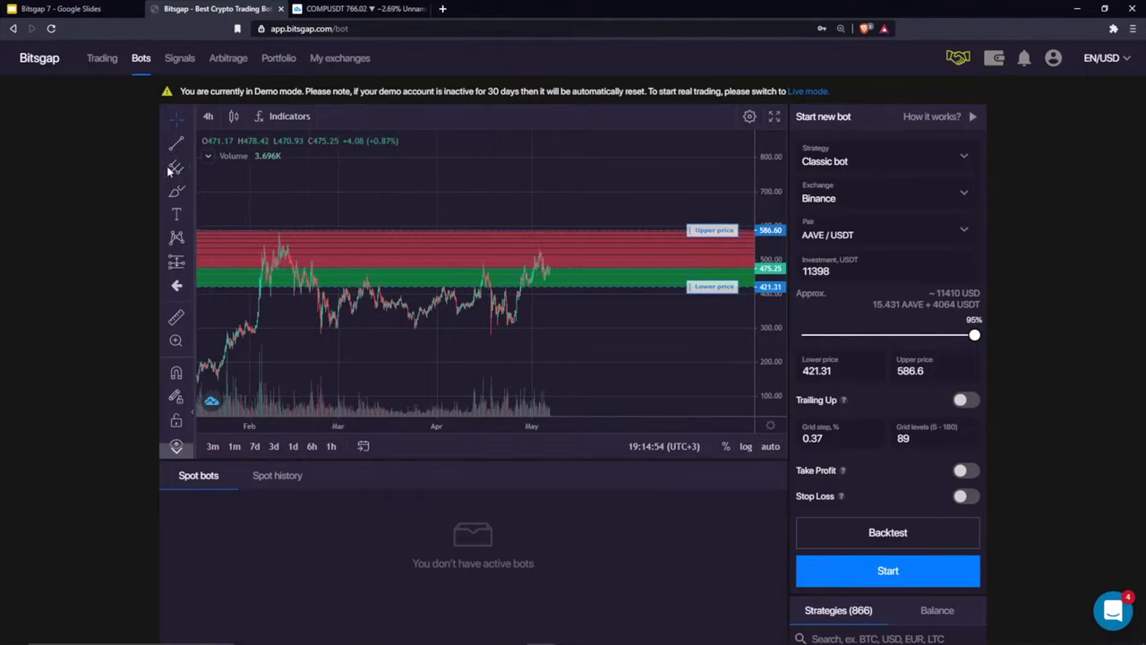
Draw a freehand rising wave from the latest AAVE / USDT price up to the bot's upper price line with the Brush
click(176, 190)
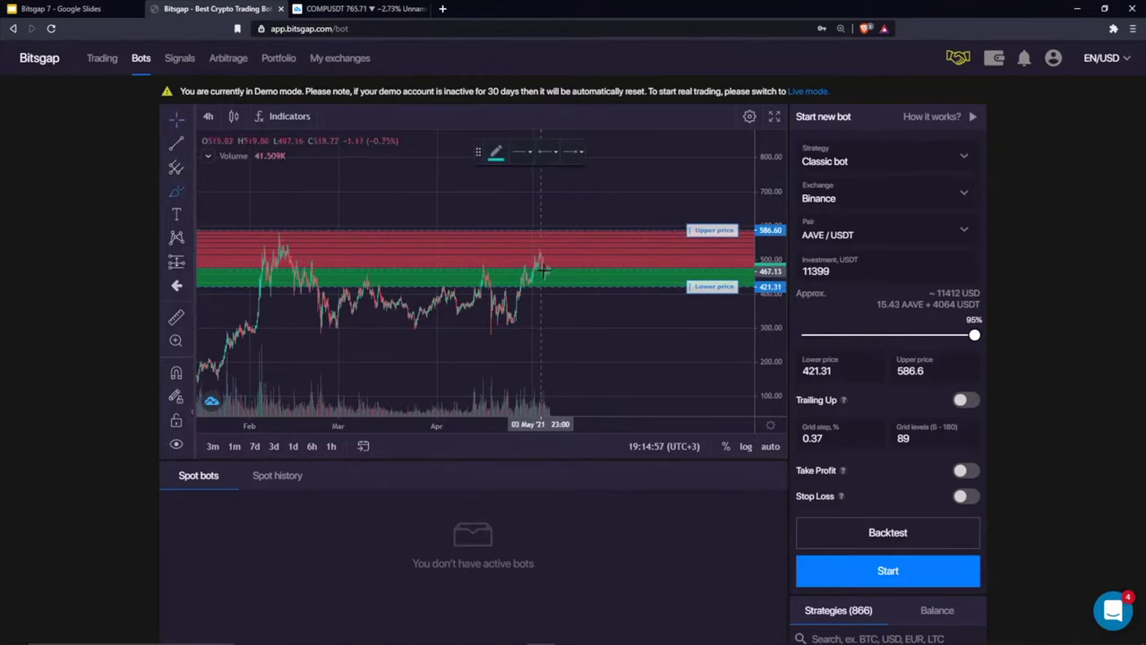
drag(548, 266, 694, 195)
click(726, 152)
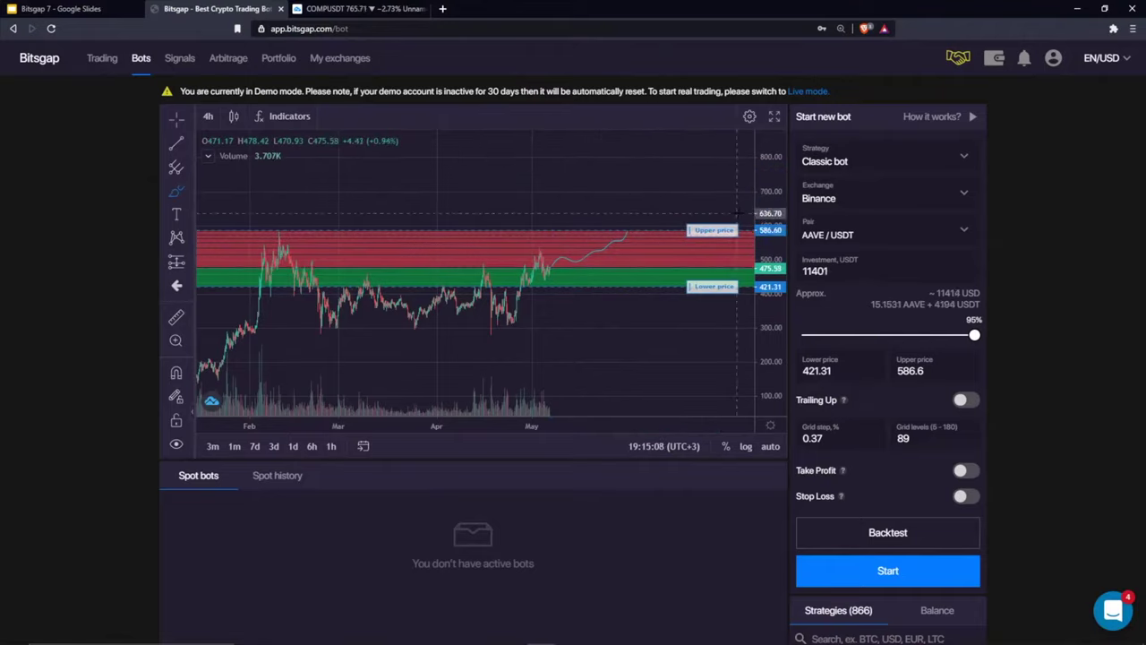
drag(766, 179, 729, 210)
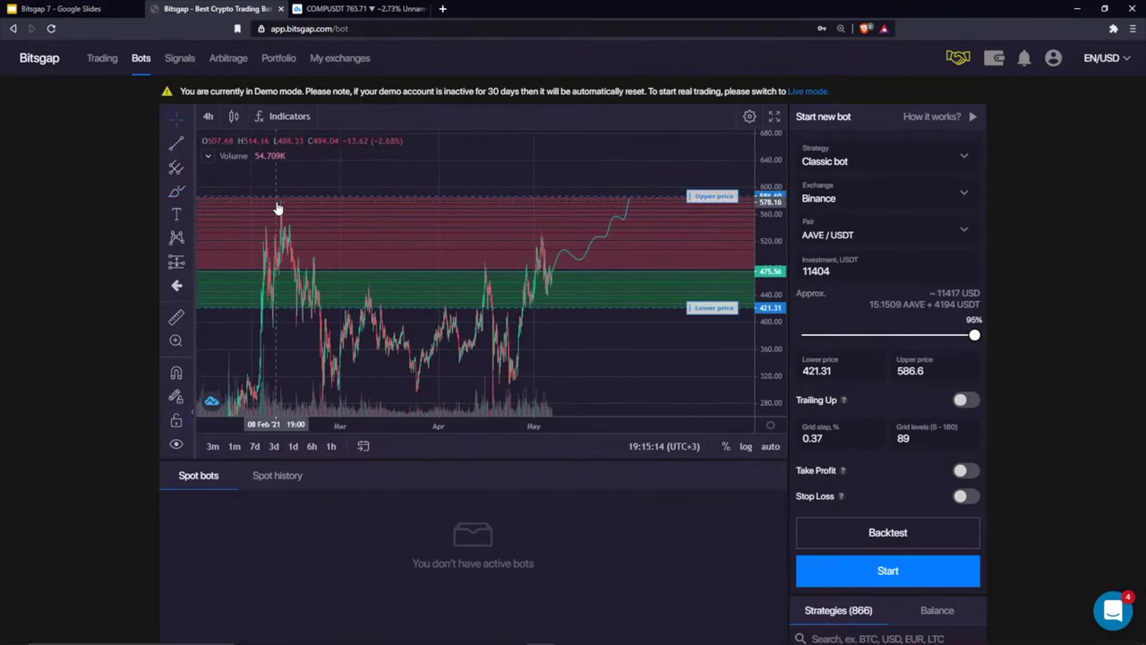
Delete the freehand wave from the AAVE / USDT chart
click(614, 226)
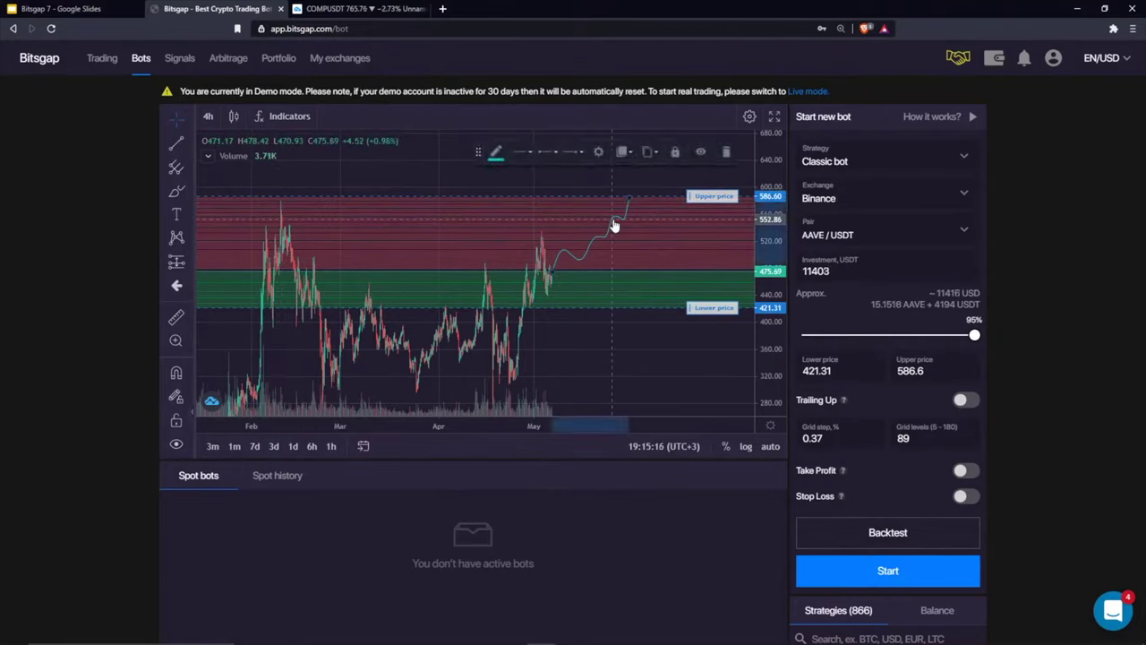
click(725, 151)
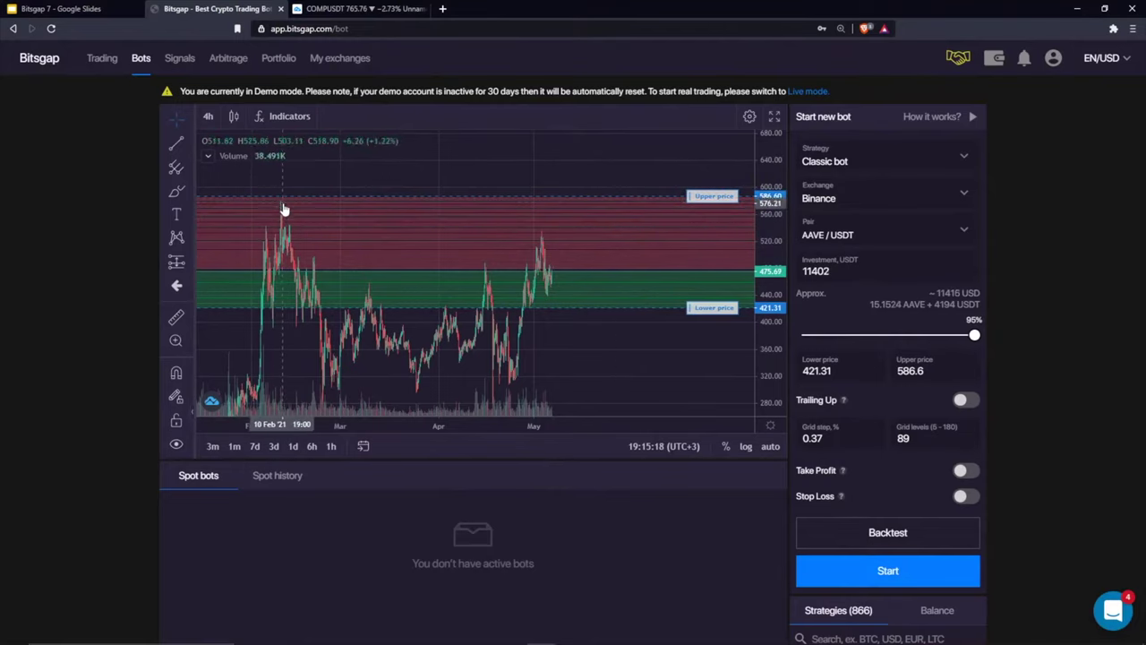
scroll(528, 188, right, 2)
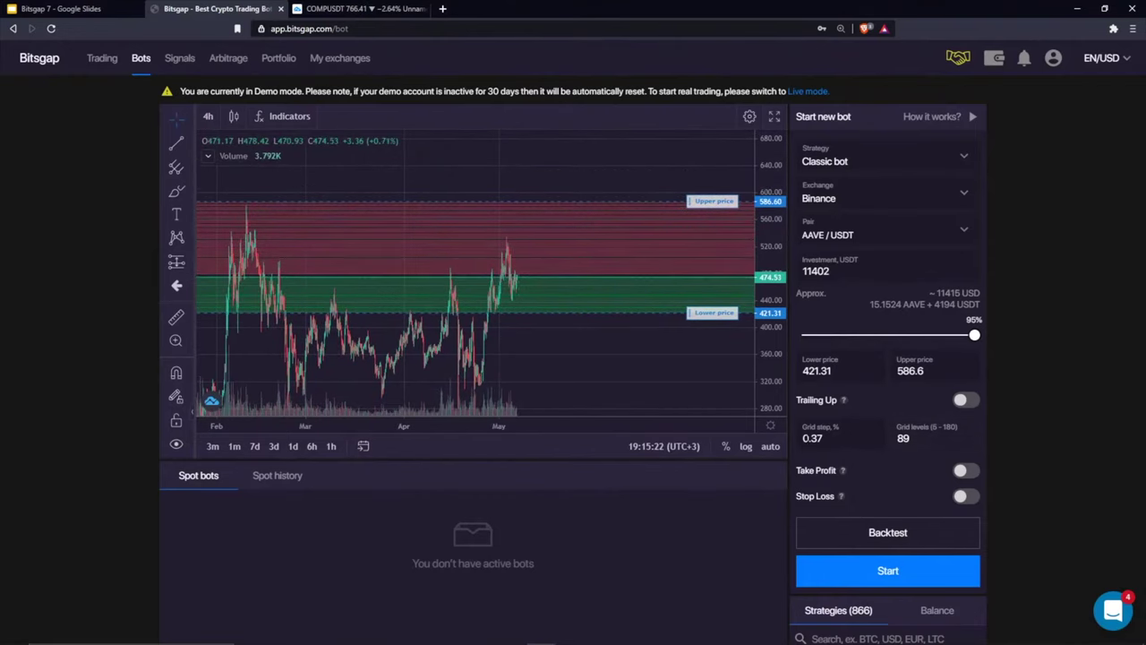
scroll(515, 376, up, 2)
scroll(731, 356, down, 2)
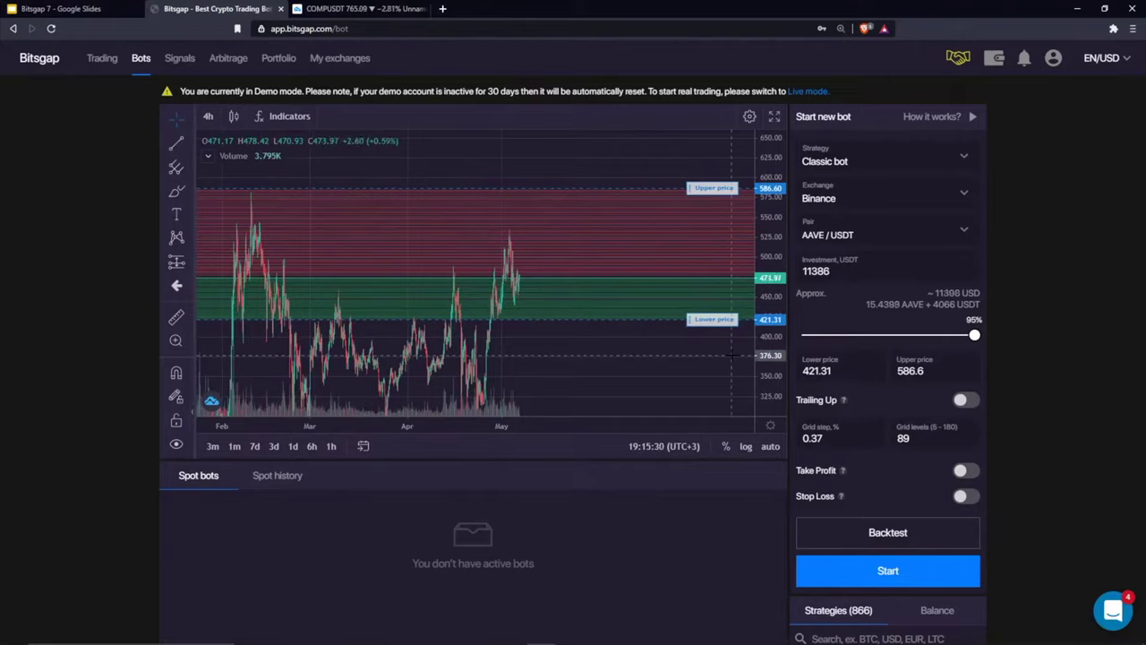
Set the Classic bot's investment to 300 USDT
key(Tab)
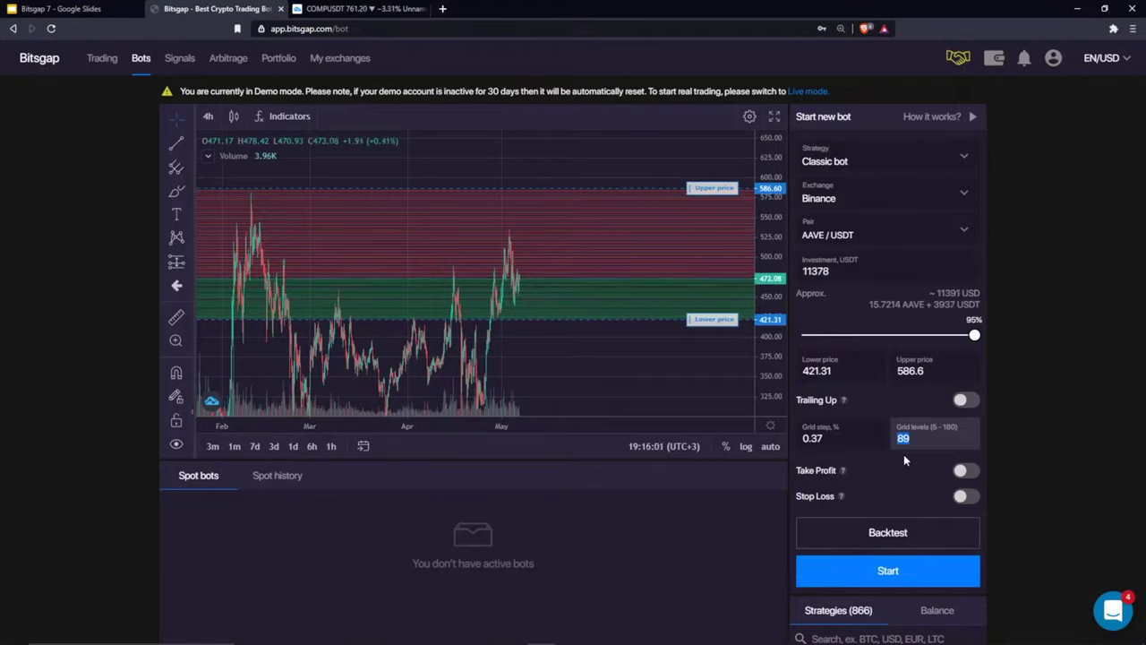
click(824, 270)
double_click(816, 271)
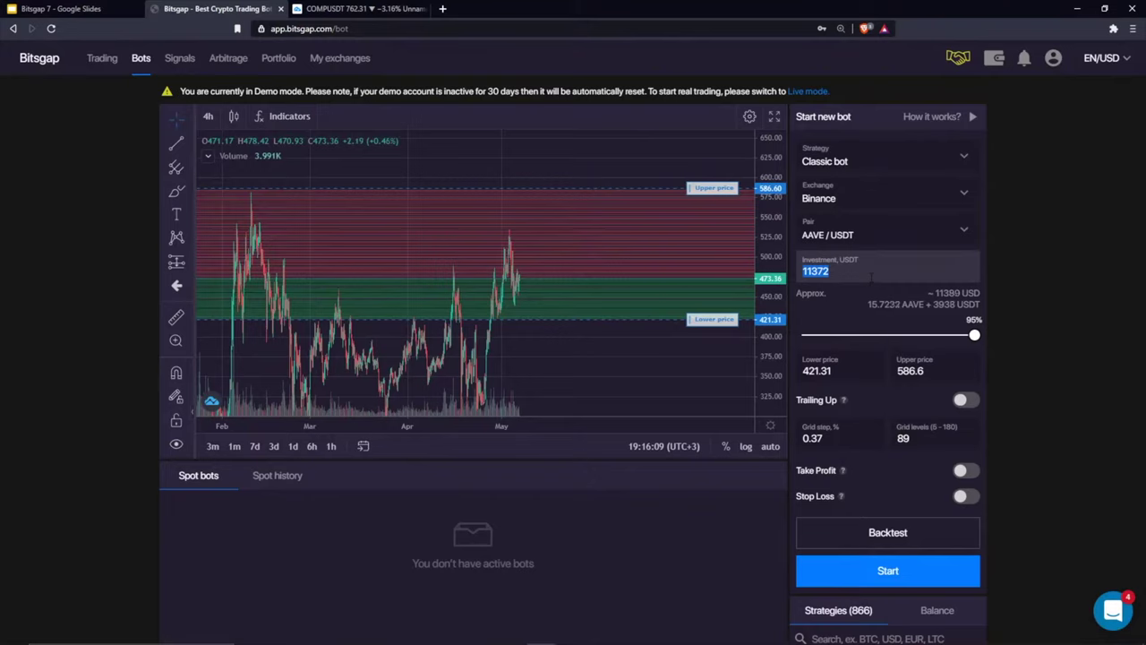
text(300)
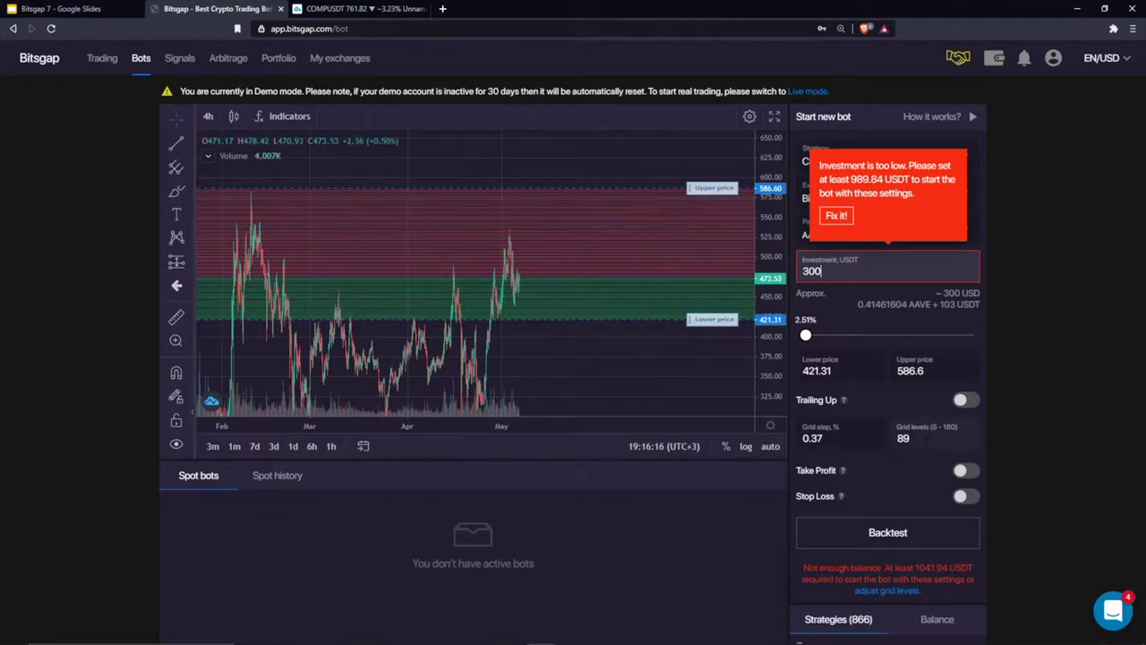
Apply the suggested grid adjustment for the 300 USDT investment, reducing the bot to 27 grid levels
drag(822, 272, 795, 274)
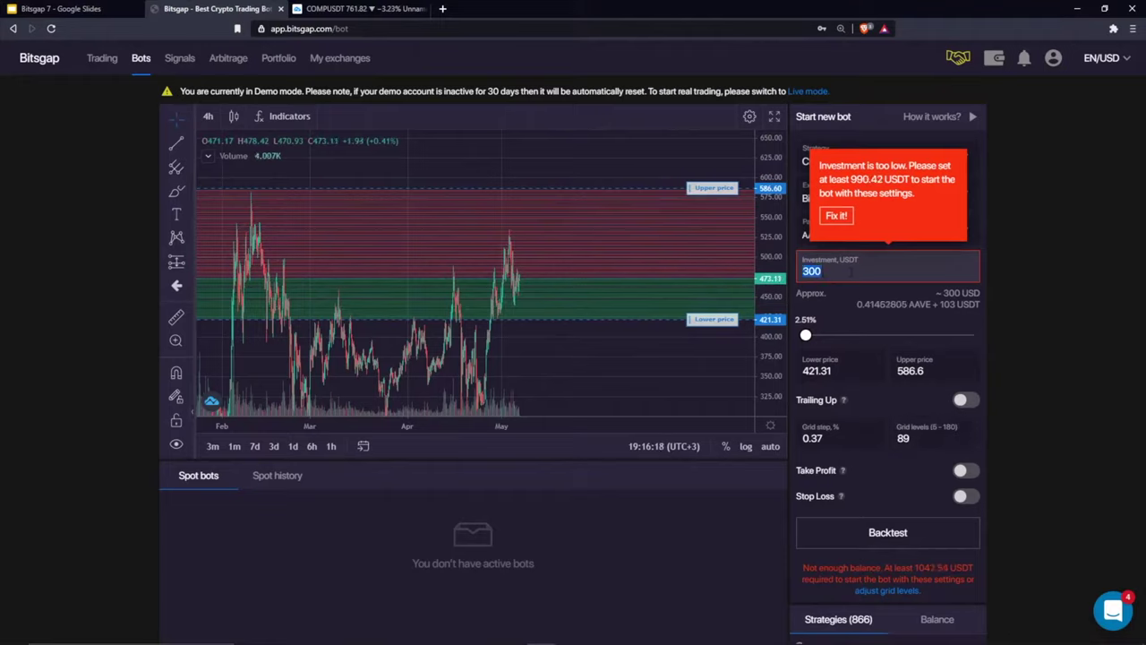
click(850, 271)
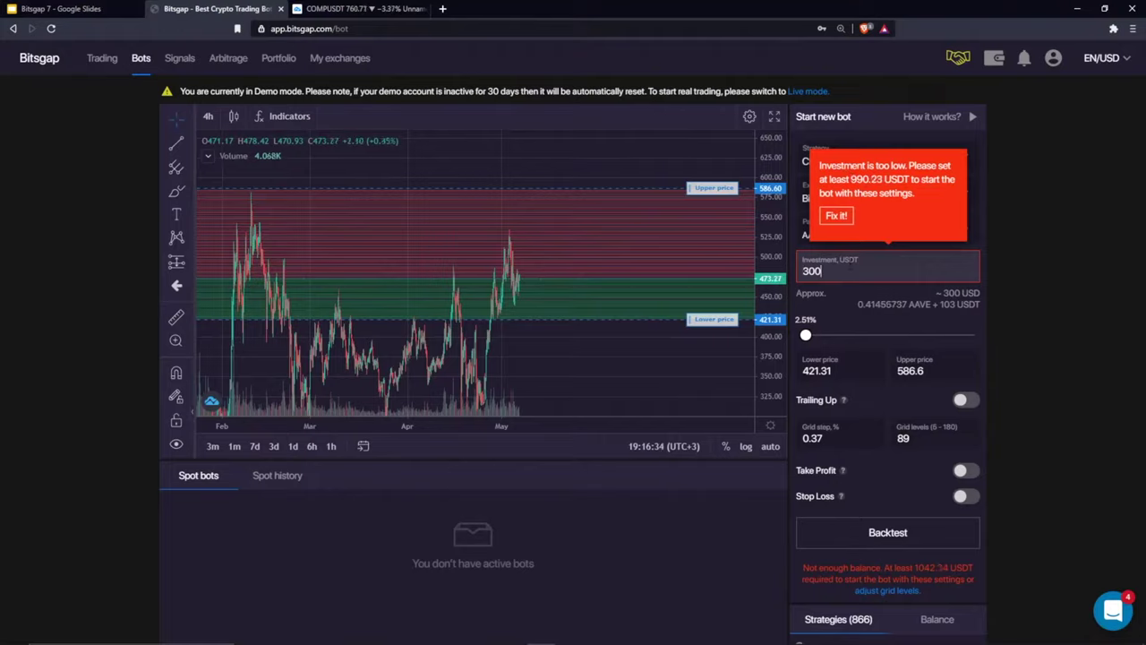
click(905, 438)
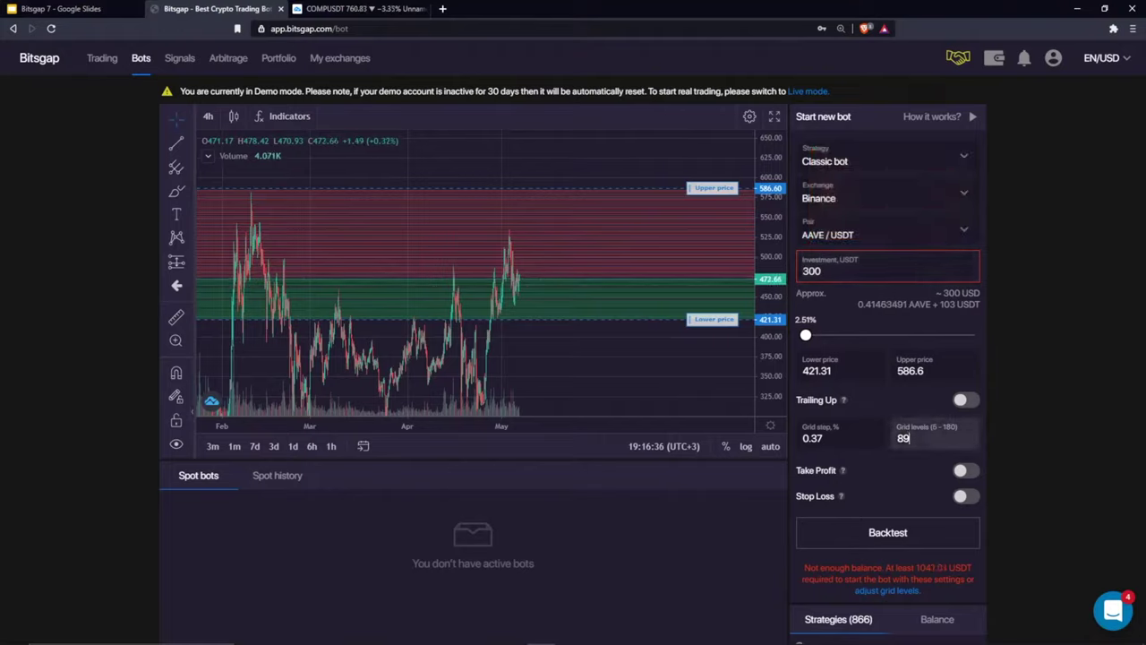
click(904, 593)
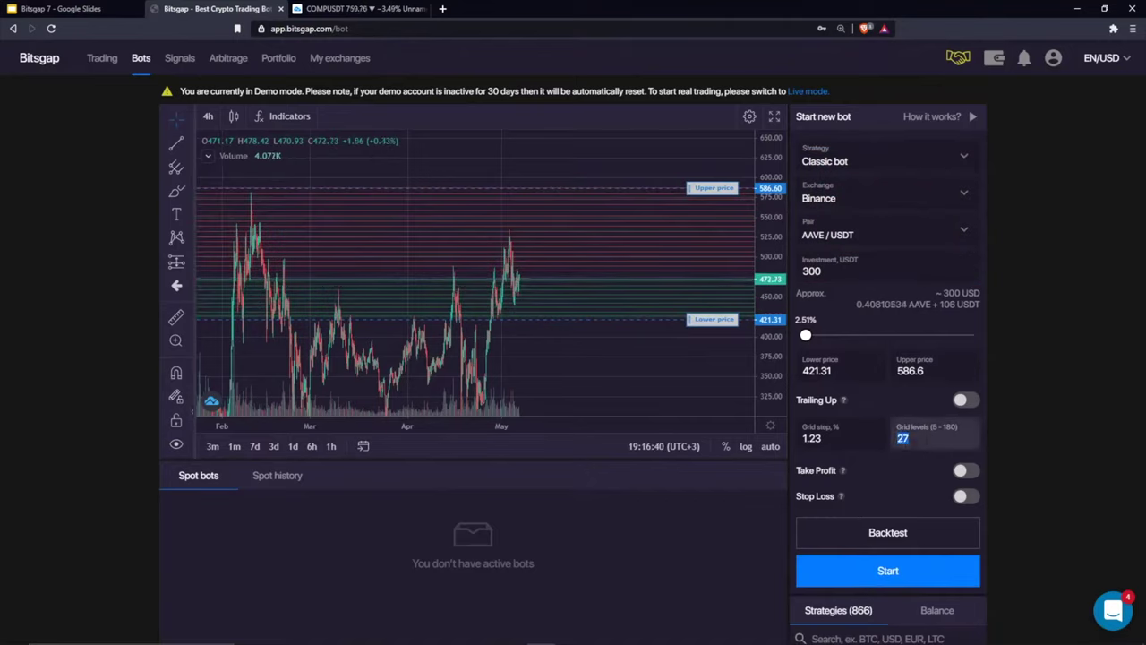
Examine the bot's investment and grid step against the grid lines on the AAVE / USDT chart
drag(822, 271, 792, 281)
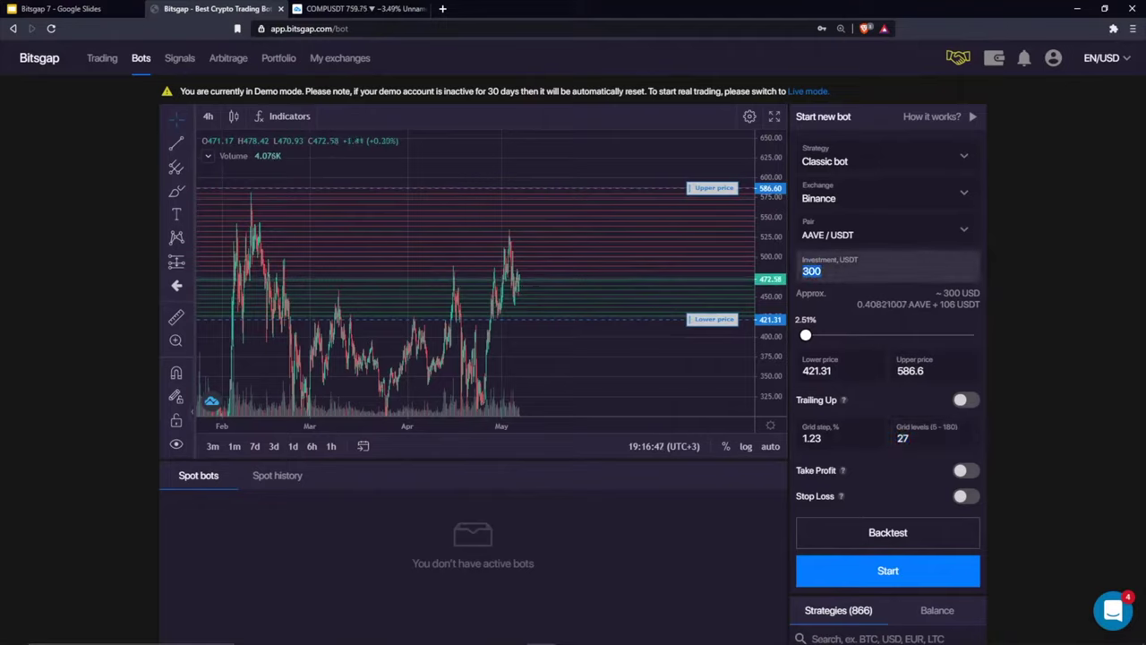
drag(824, 437, 792, 448)
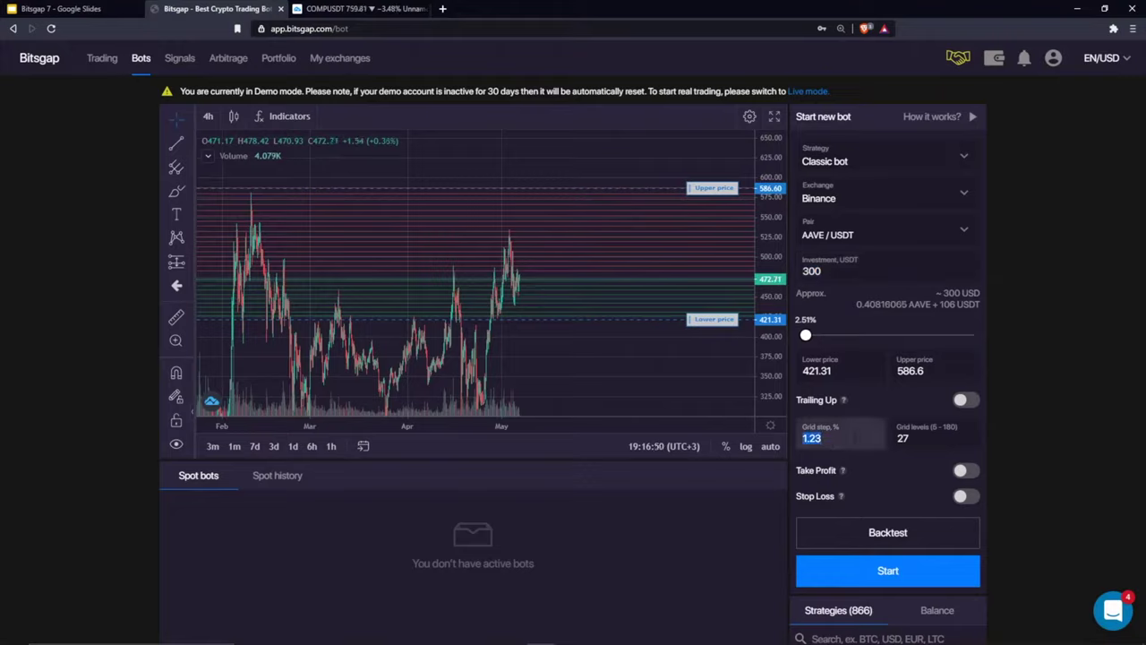
click(817, 438)
scroll(633, 357, down, 2)
scroll(633, 356, up, 2)
drag(766, 349, 766, 365)
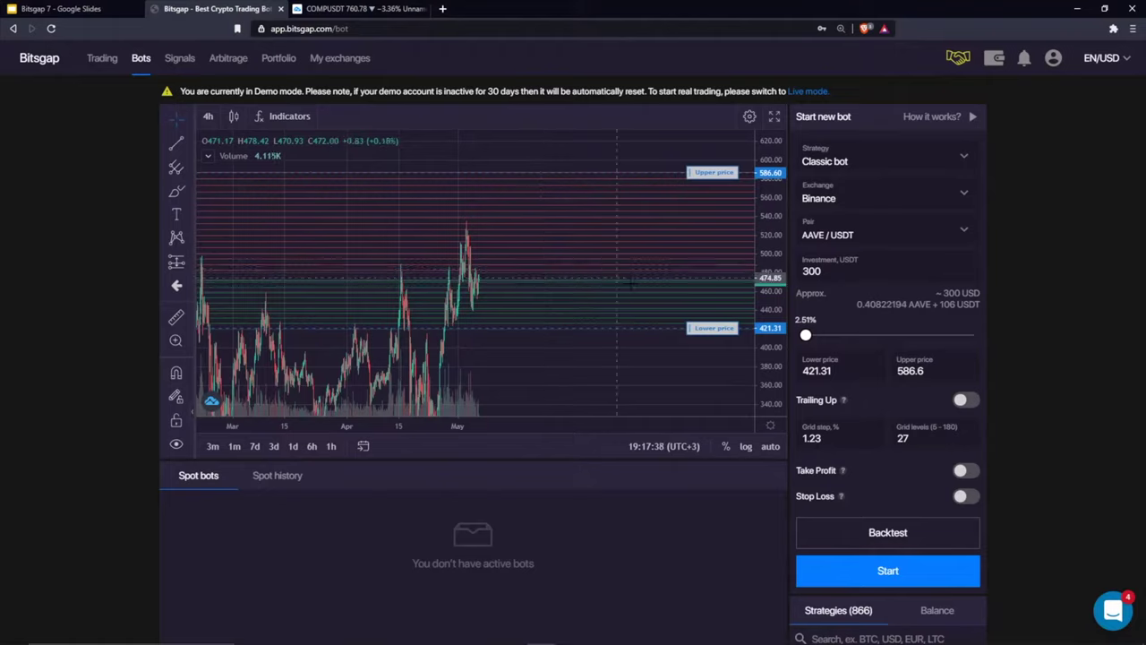
double_click(811, 438)
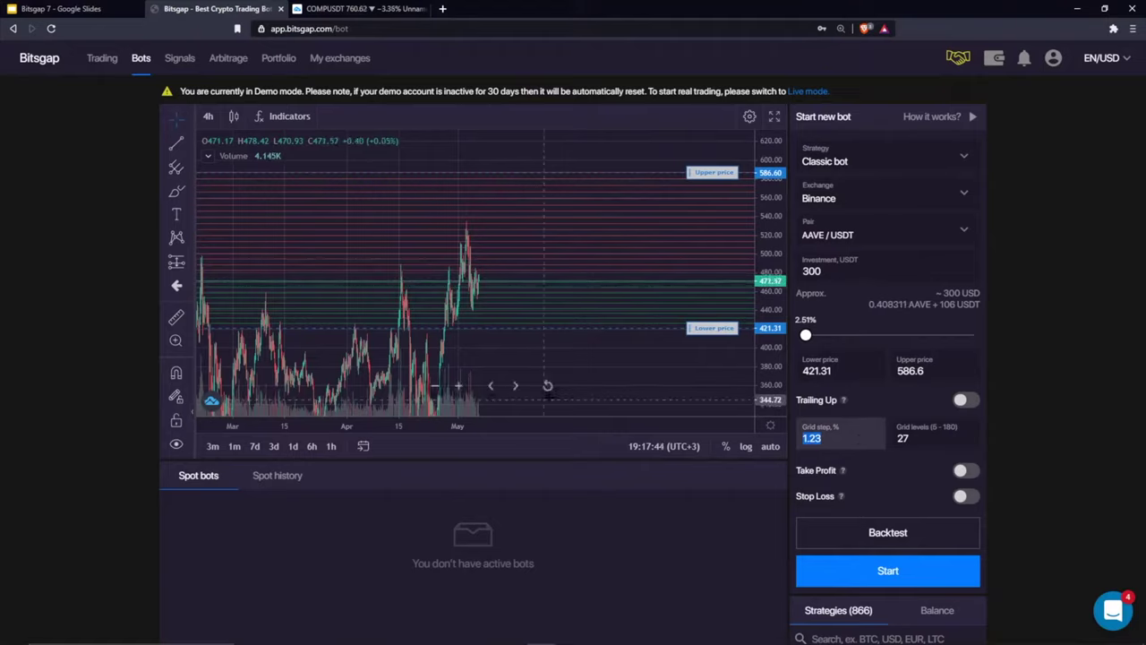
Turn off Demo mode and open the details of the active TRX / USDT bot
click(1053, 60)
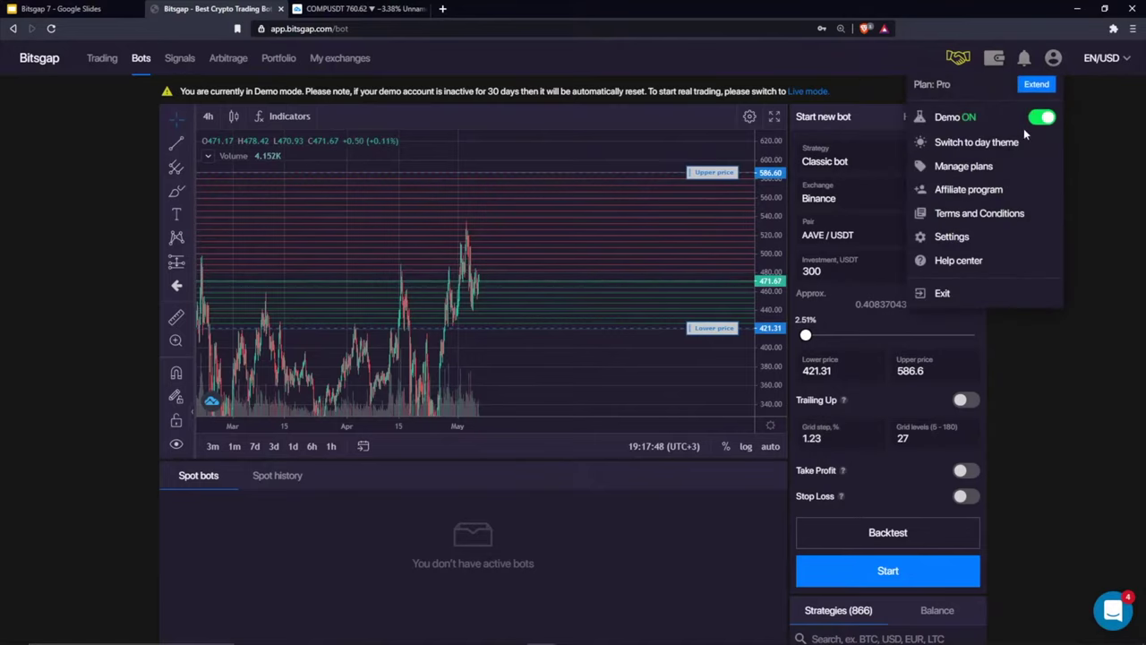
click(1043, 117)
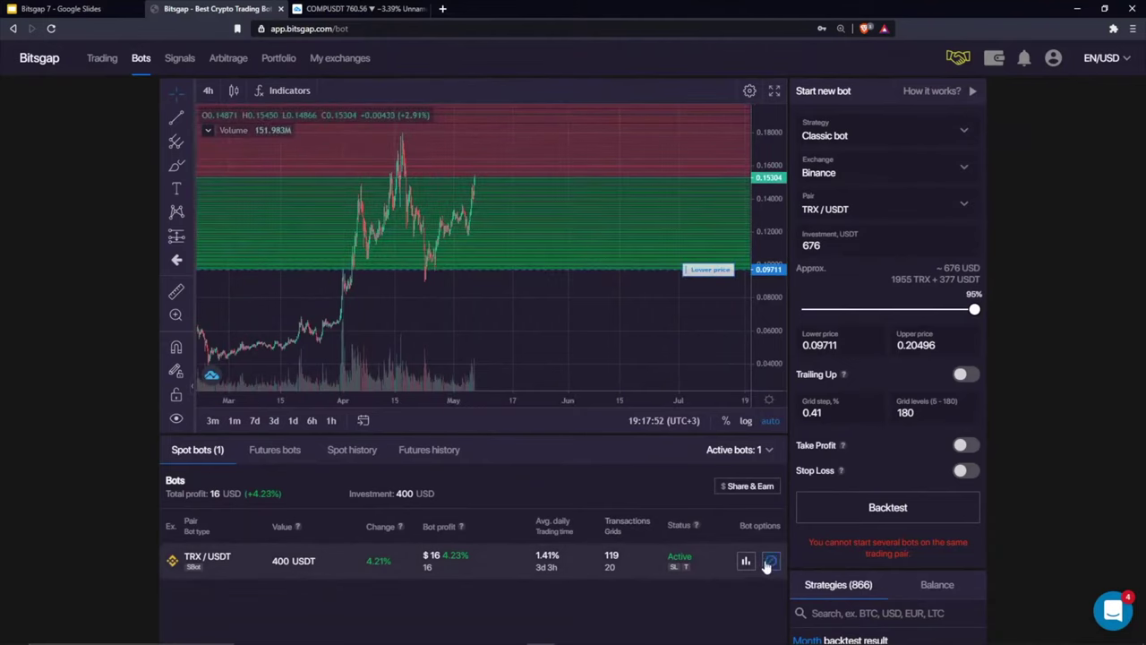
click(745, 560)
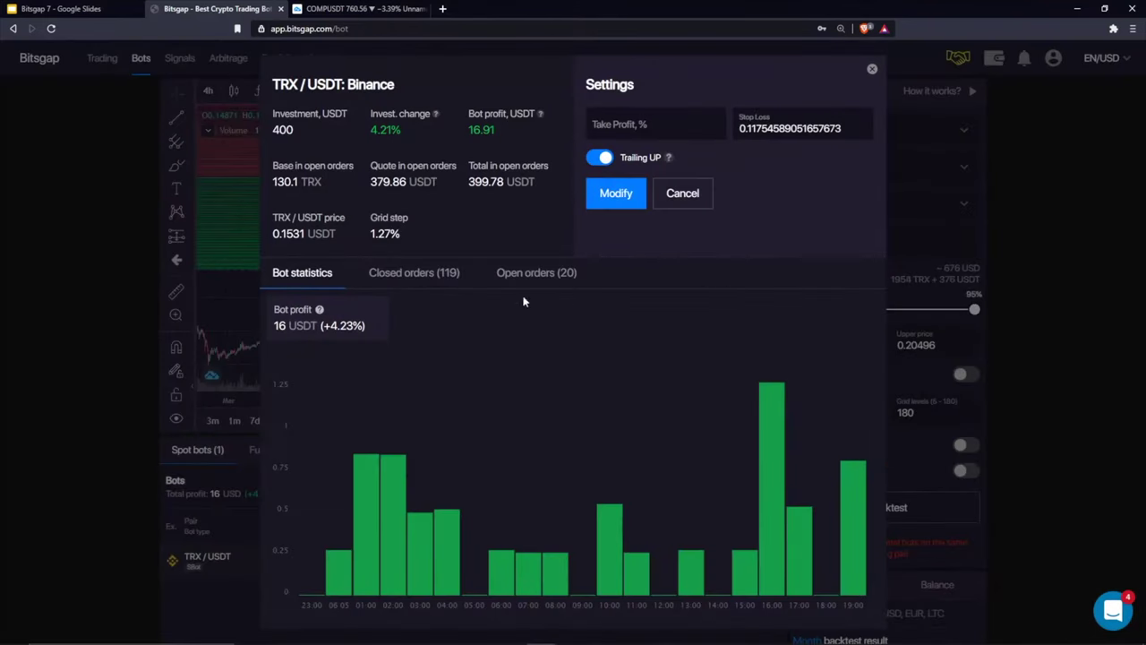
Examine the fees and running total in the TRX / USDT bot's closed orders, and close its details
click(411, 279)
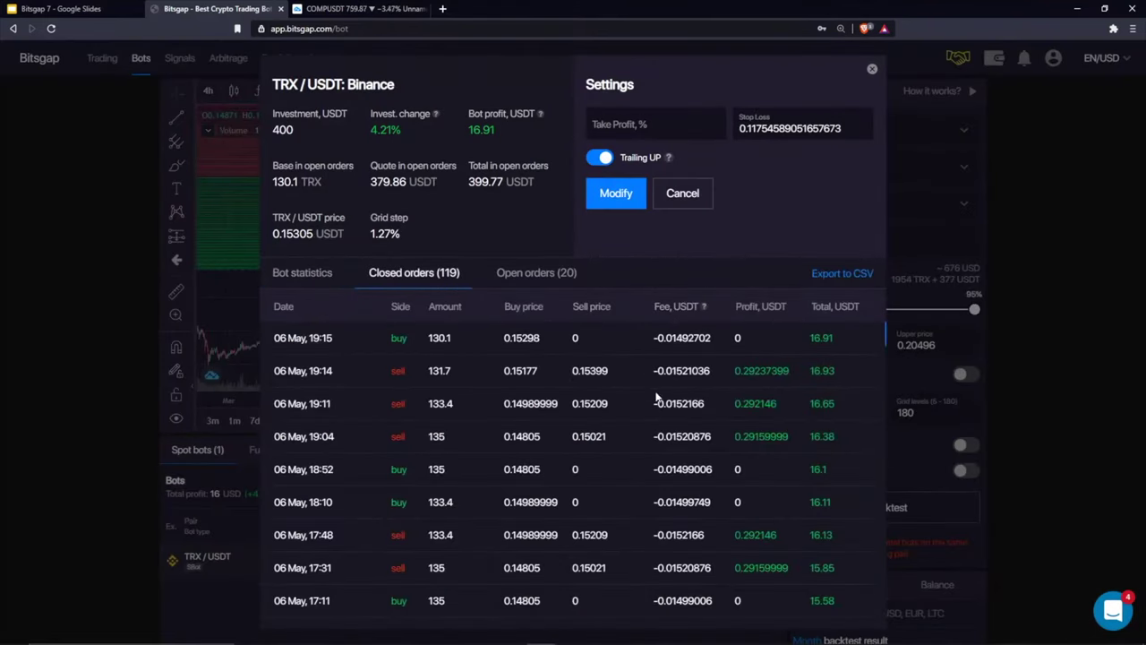
scroll(656, 397, down, 3)
scroll(685, 389, up, 3)
drag(658, 371, 715, 371)
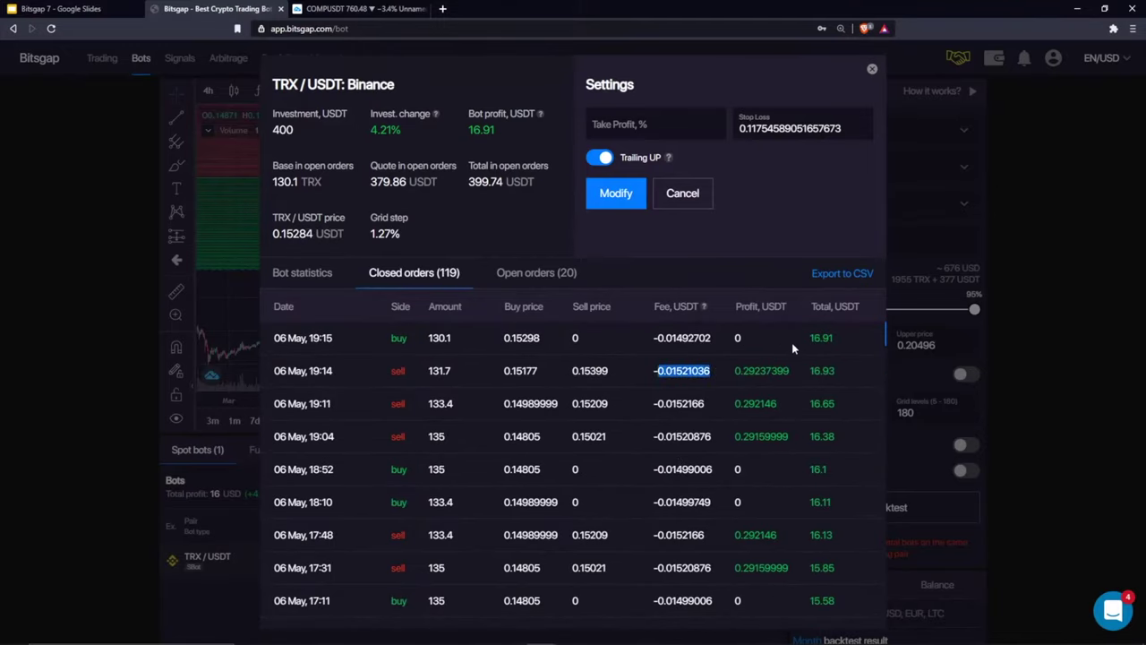
double_click(821, 337)
click(838, 338)
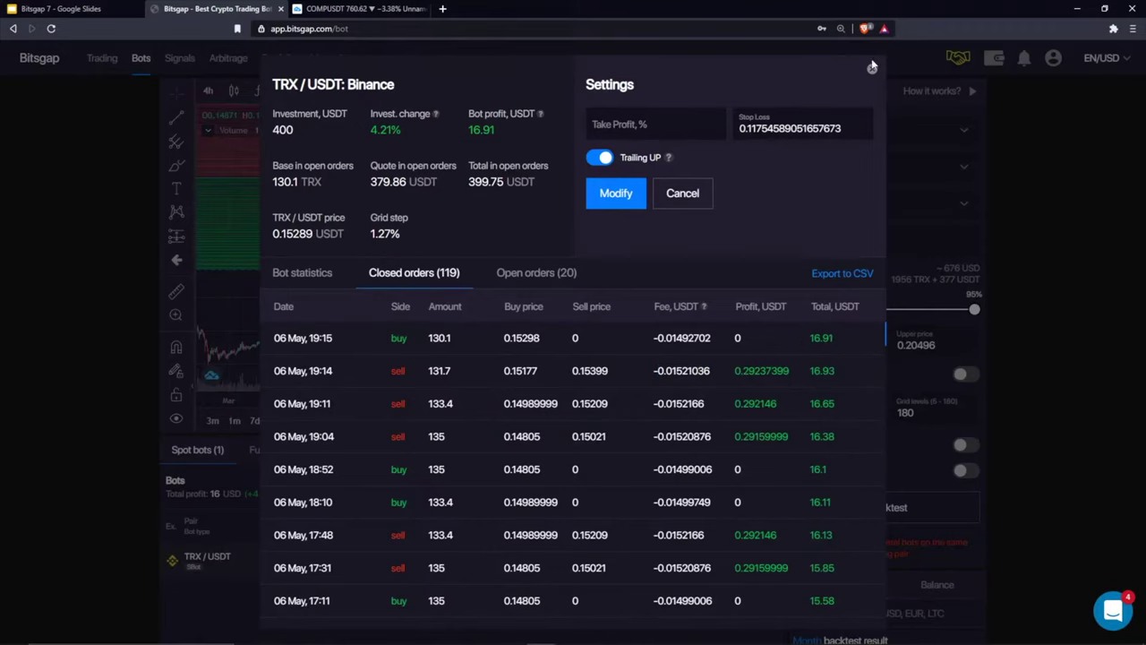
click(873, 71)
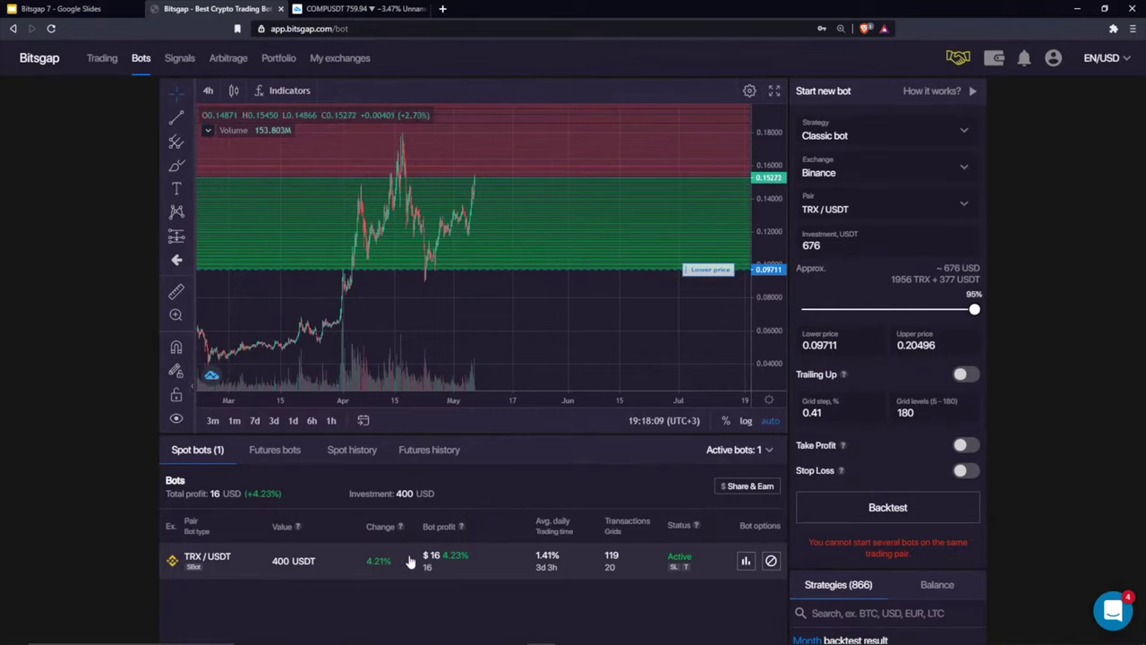
Switch the account back to Demo mode
scroll(439, 546, down, 1)
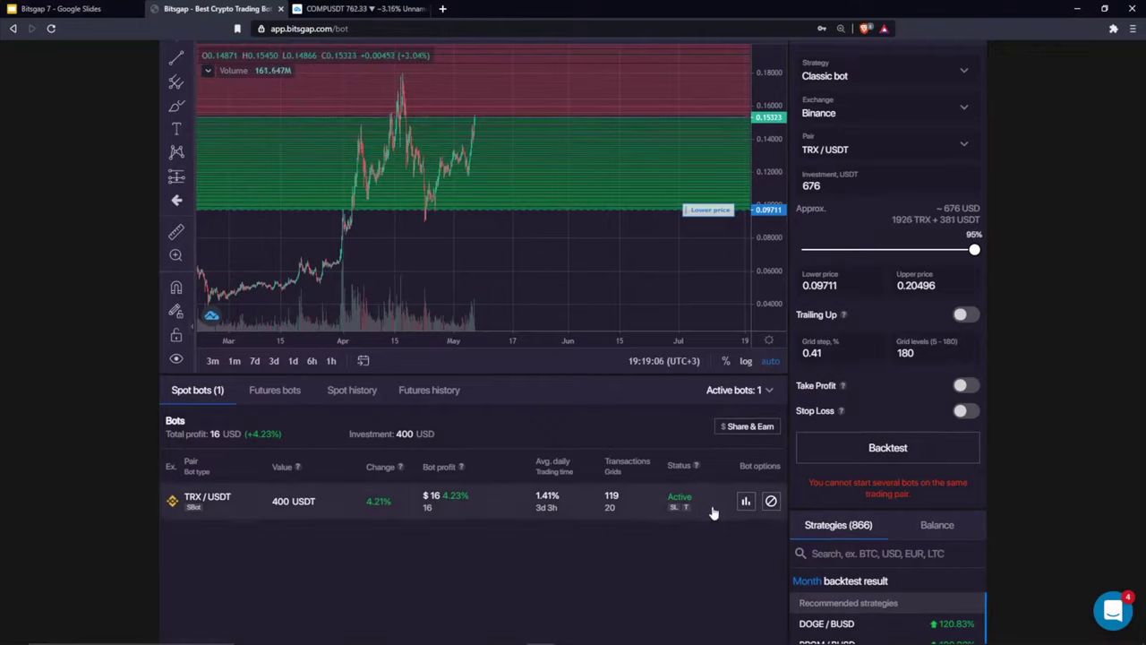
scroll(716, 269, down, 3)
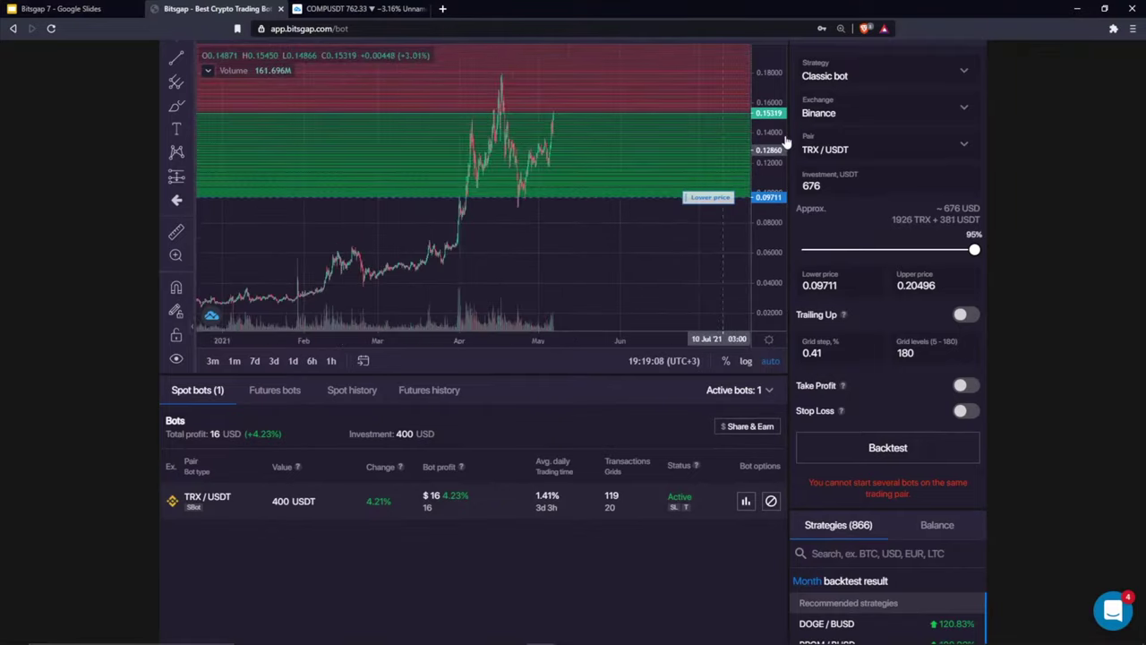
scroll(993, 147, up, 1)
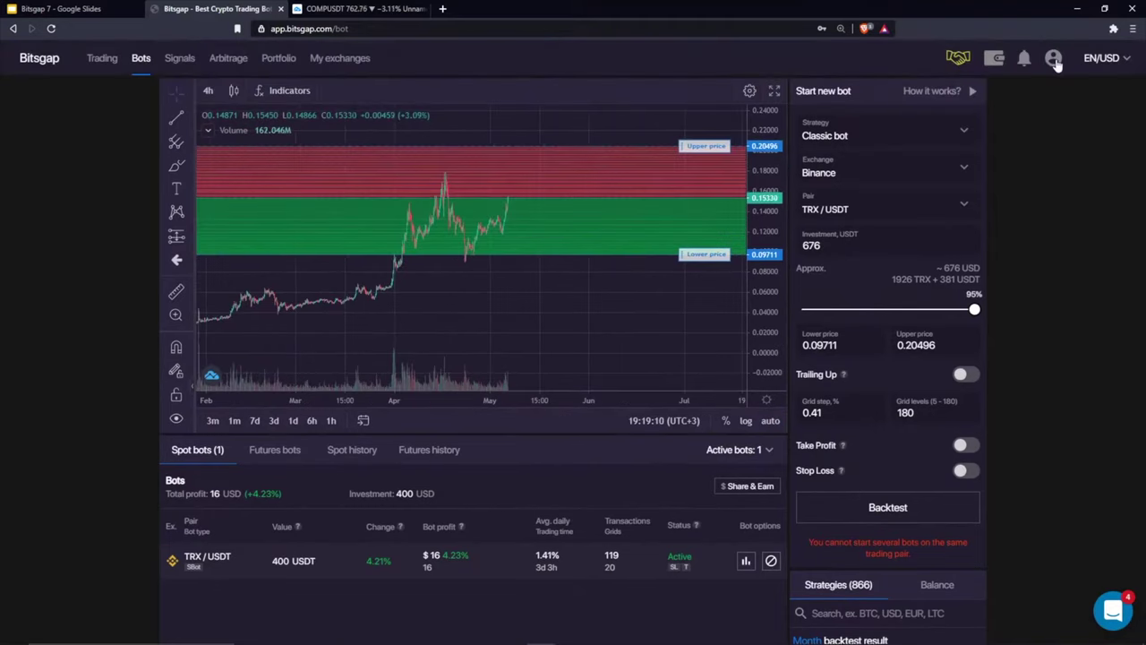
click(1053, 58)
click(1042, 119)
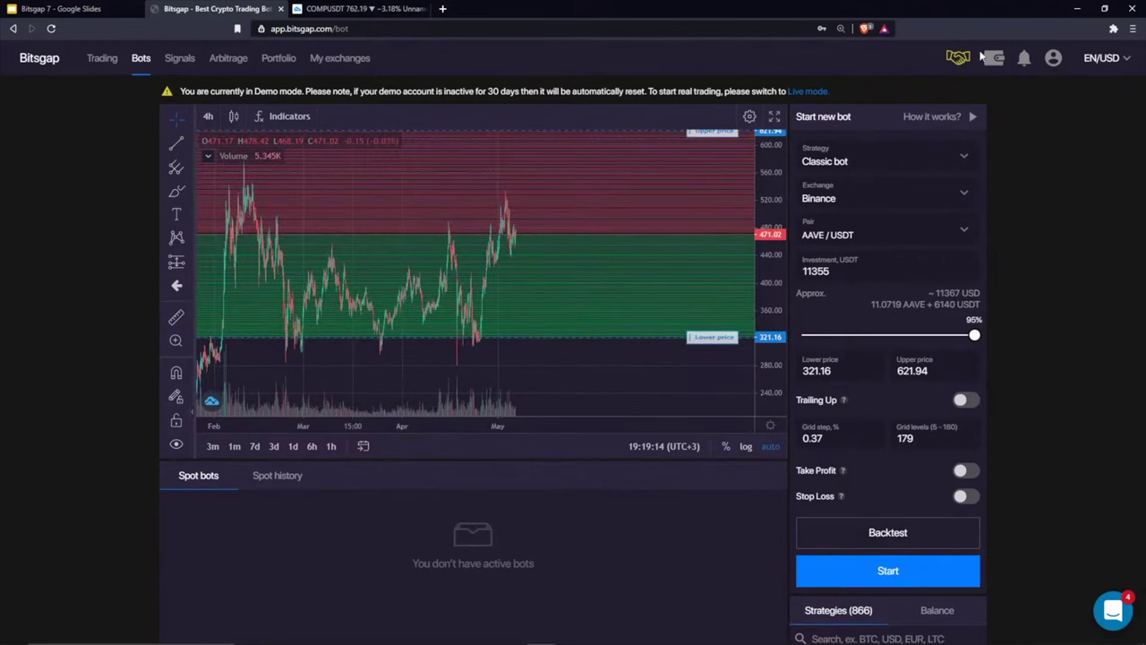
Examine the demo account's balances per exchange, including the Huobi balance
mouse_move(994, 59)
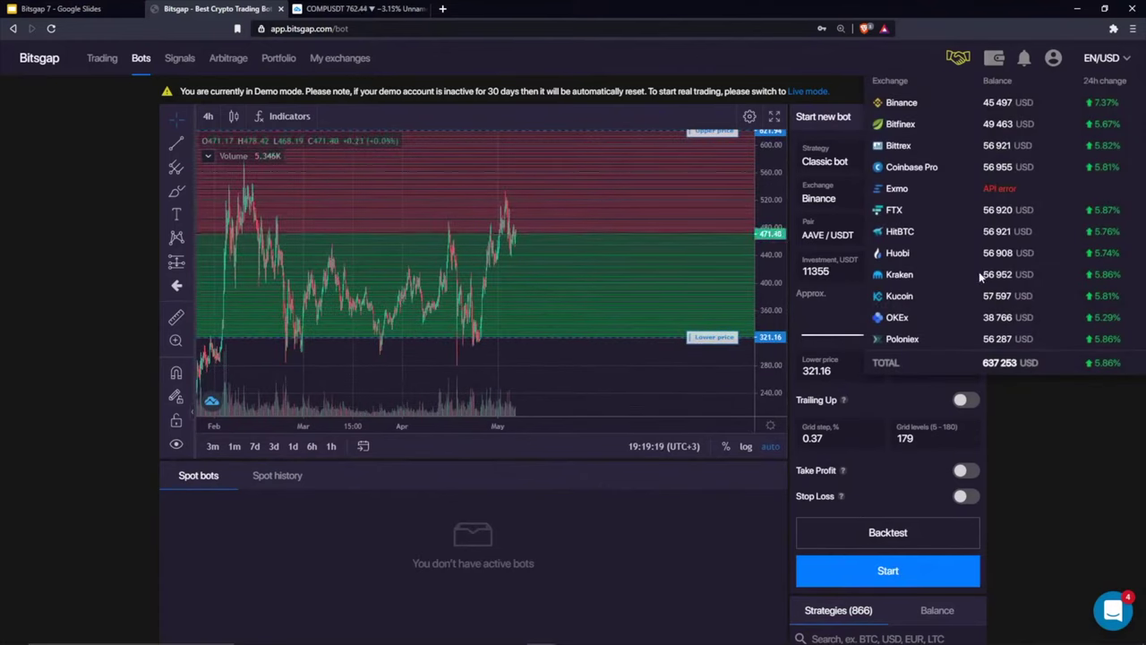
double_click(999, 252)
drag(998, 252, 1012, 263)
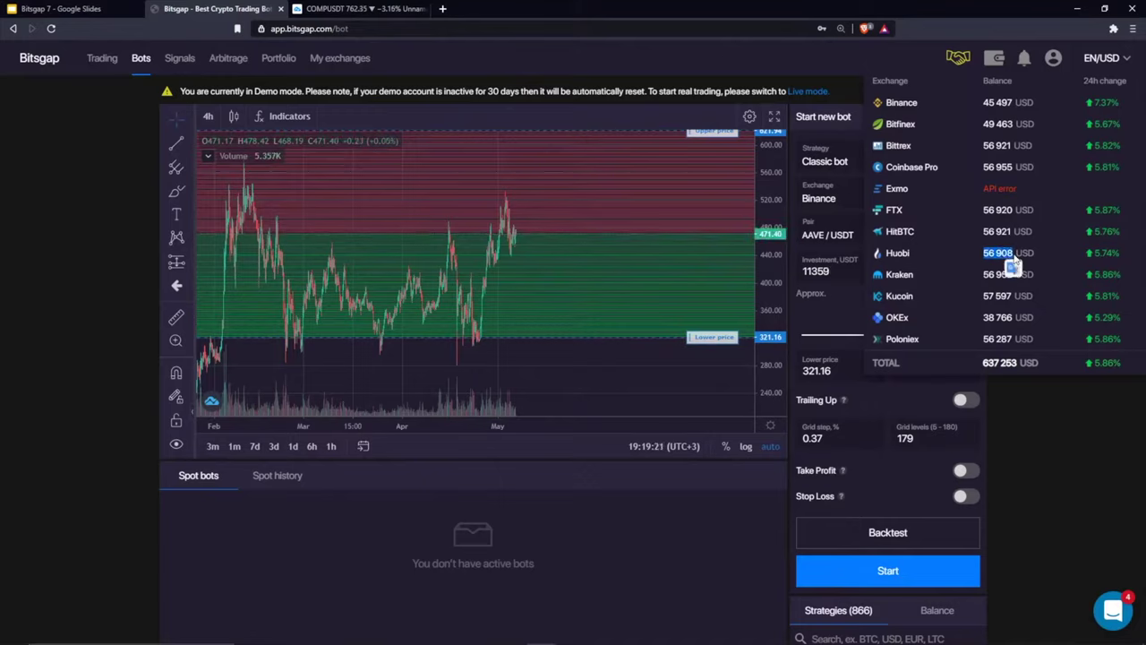
drag(770, 235, 770, 260)
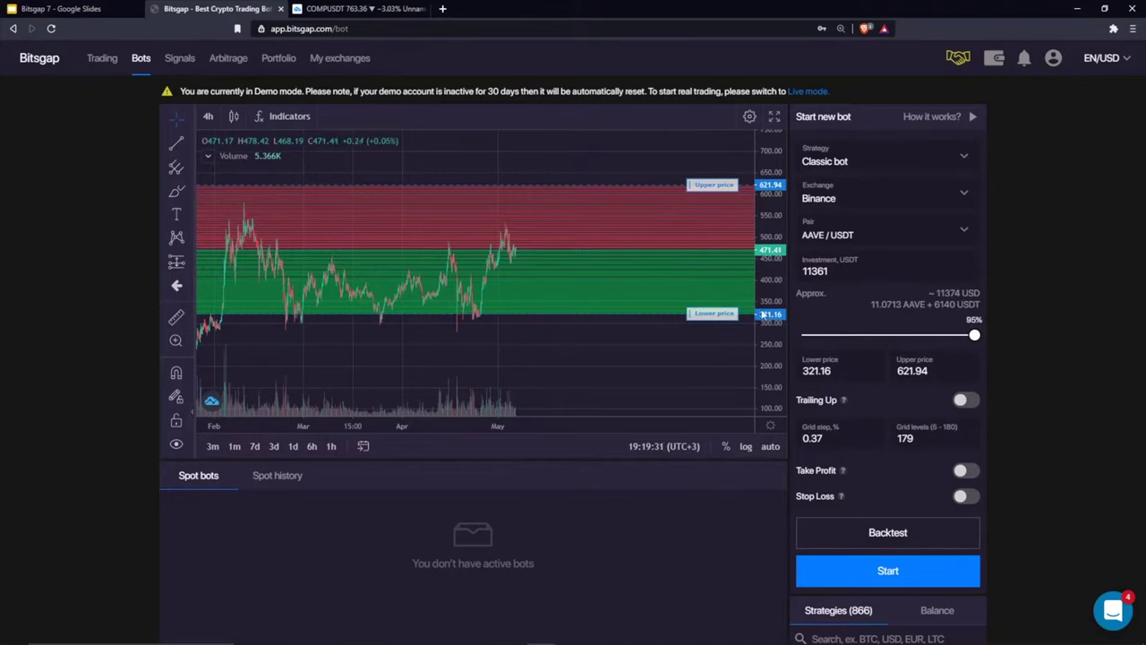
scroll(517, 302, down, 2)
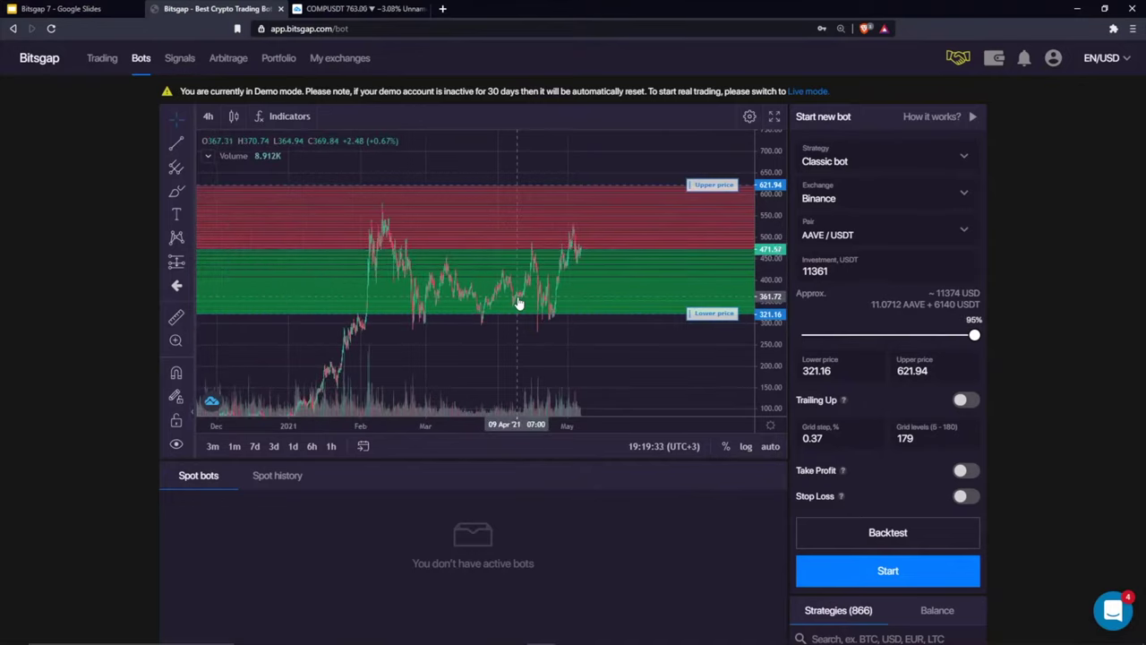
drag(778, 186, 777, 205)
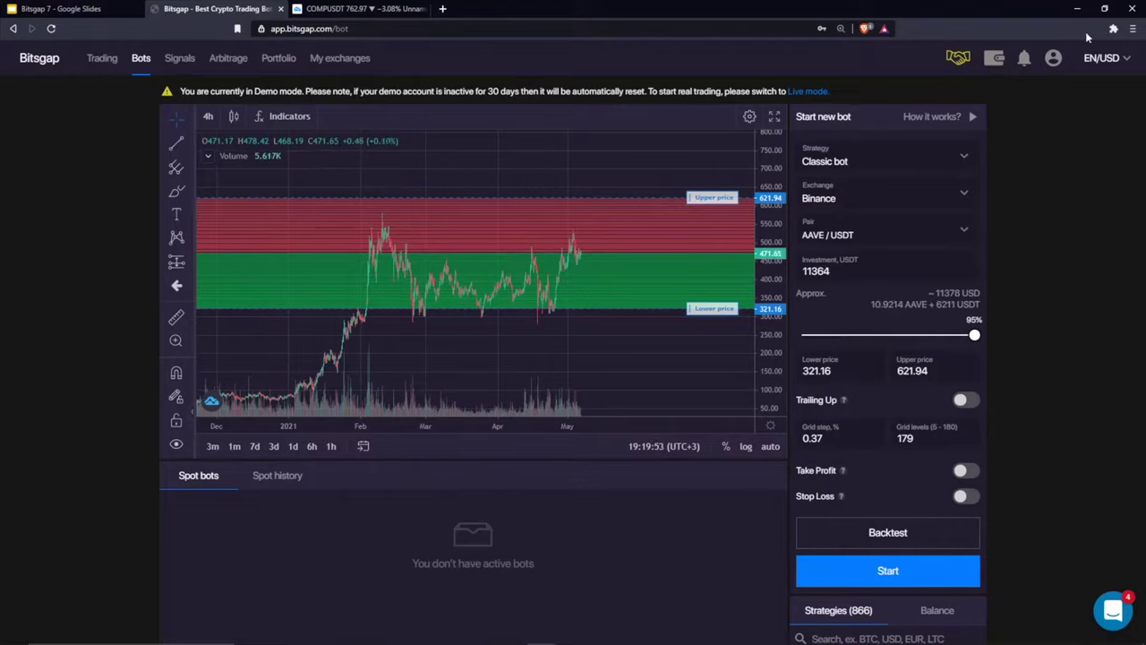
scroll(521, 162, up, 3)
drag(521, 162, 573, 166)
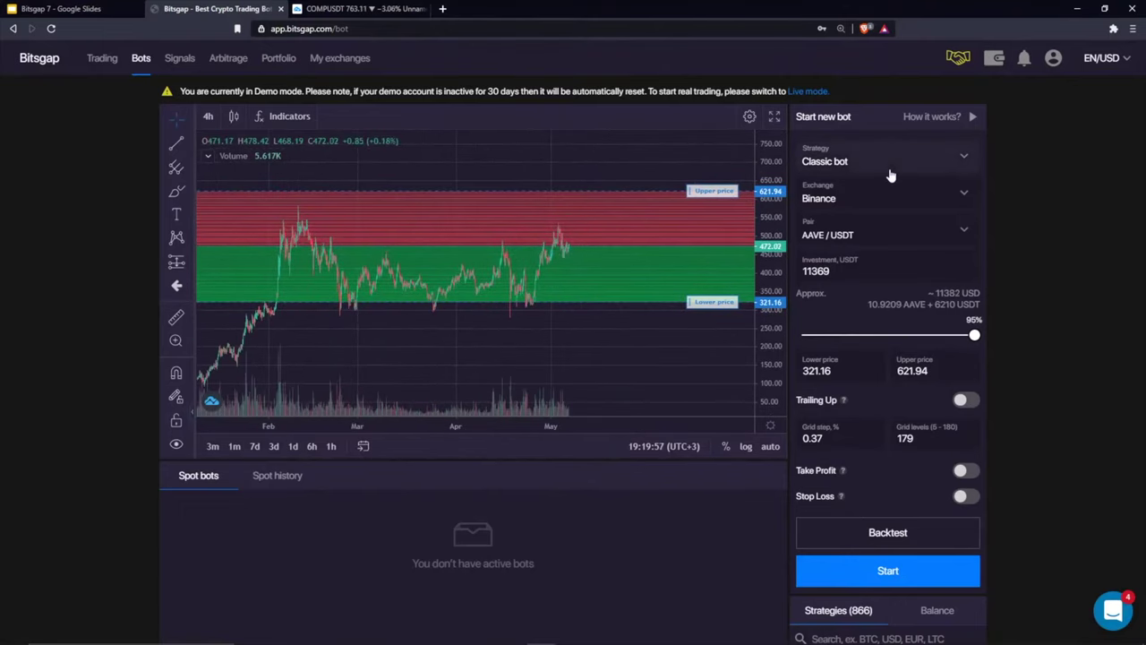
Narrow the Classic bot's range on the chart to 432.08–588.72 and set the investment to 300 USDT
drag(685, 307, 701, 262)
drag(702, 199, 702, 212)
key(ctrl+a)
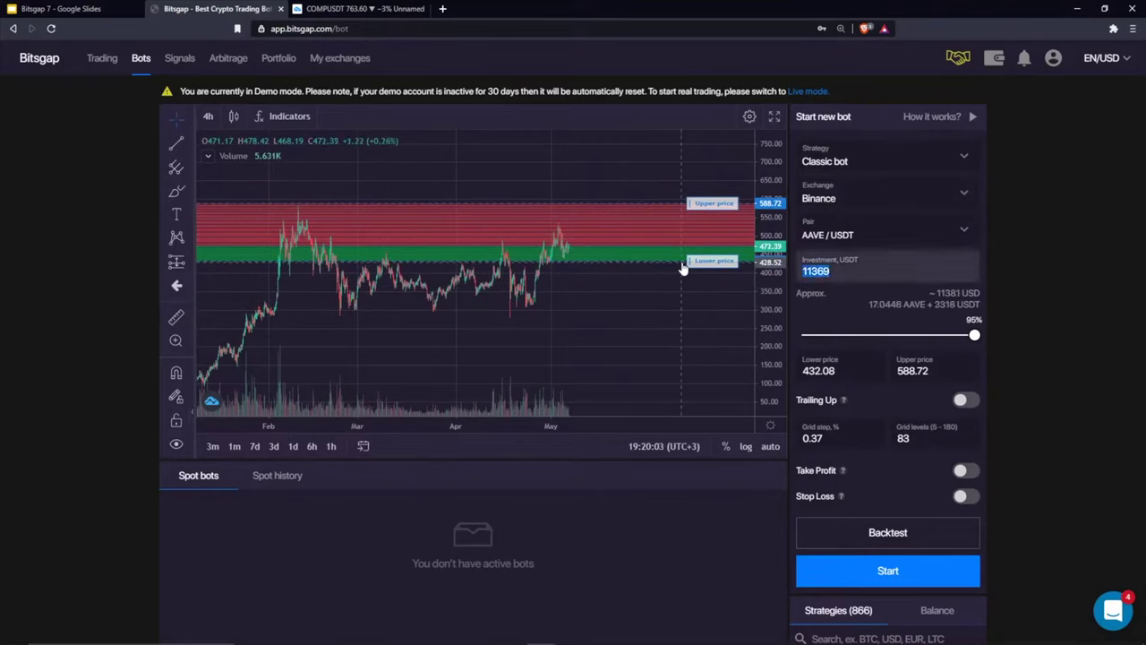
text(300)
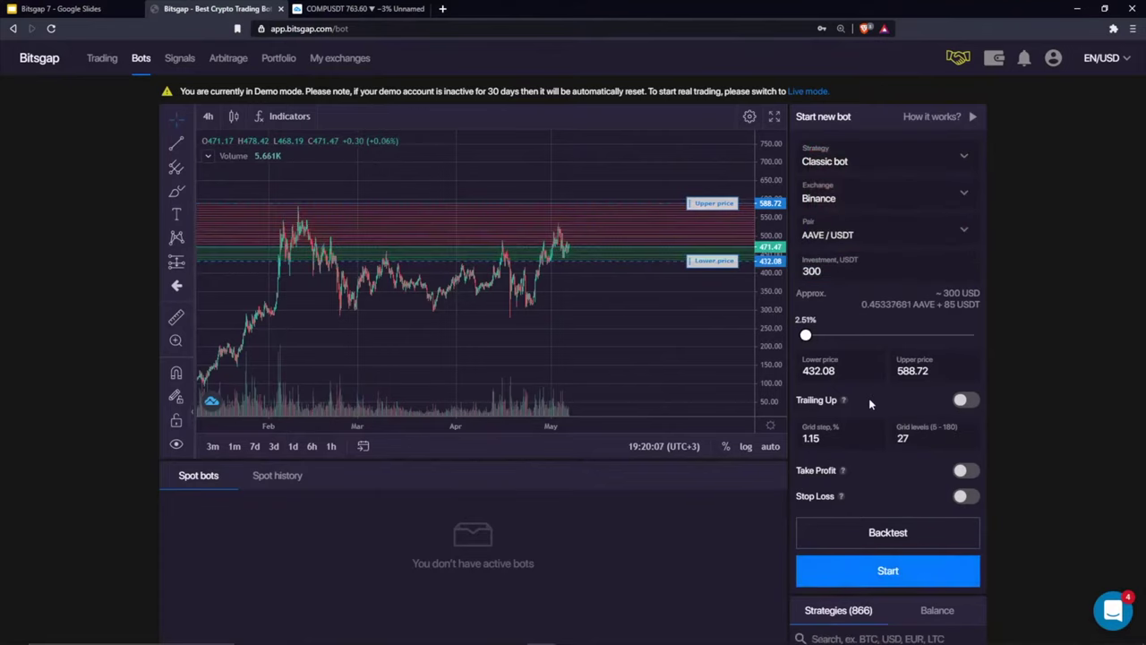
Handwrite the recommended grid step range "0.67% - 1.2%" with the Brush below the grid on the chart
scroll(671, 322, up, 2)
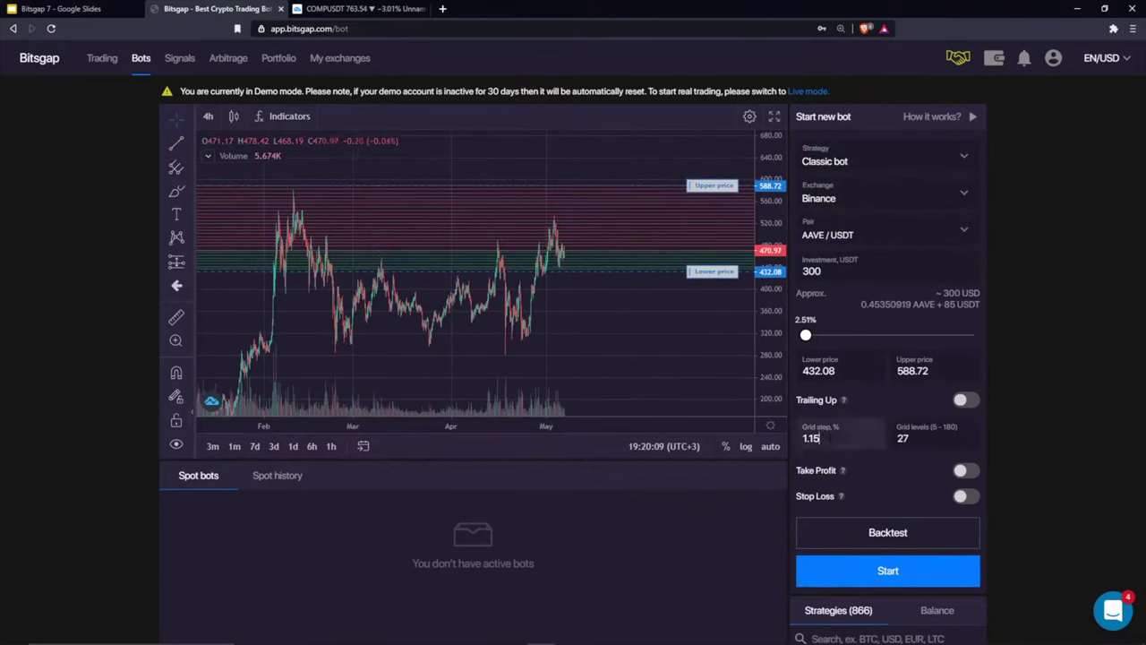
double_click(810, 438)
mouse_move(621, 313)
mouse_down()
mouse_move(511, 298)
mouse_move(490, 342)
mouse_move(508, 333)
mouse_move(489, 316)
mouse_move(526, 338)
mouse_move(587, 324)
mouse_move(577, 341)
mouse_up()
click(176, 190)
drag(604, 376, 632, 295)
mouse_move(597, 342)
mouse_down()
mouse_move(673, 333)
mouse_move(710, 351)
mouse_up()
click(512, 340)
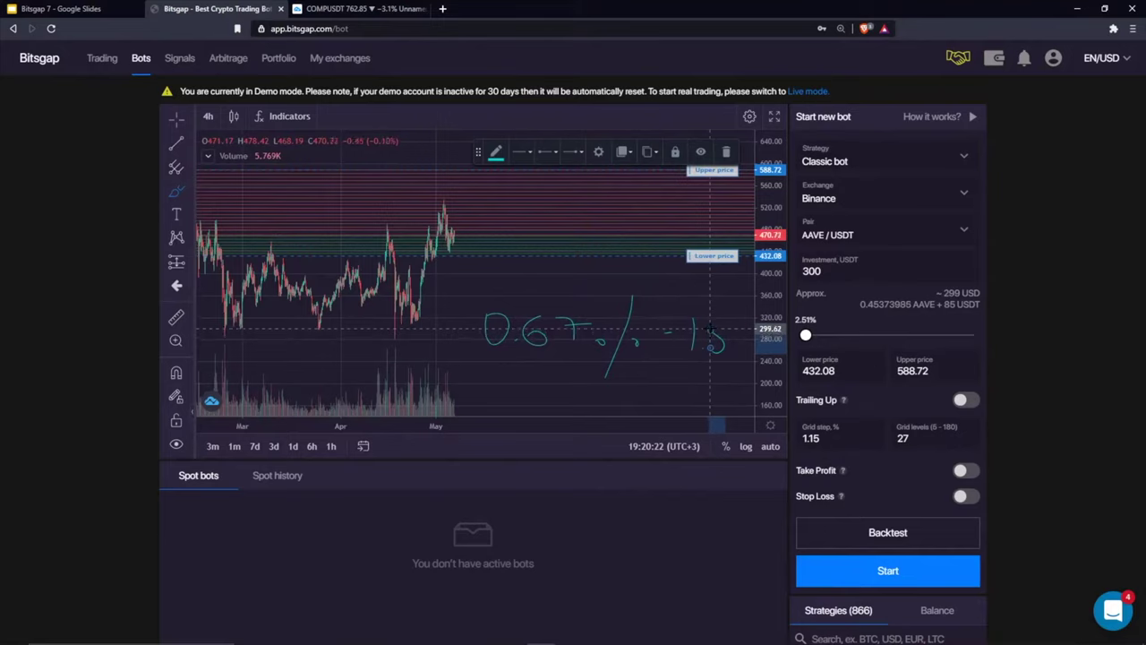
key(ctrl+z)
mouse_move(709, 320)
mouse_down()
mouse_move(703, 348)
mouse_move(730, 370)
mouse_up()
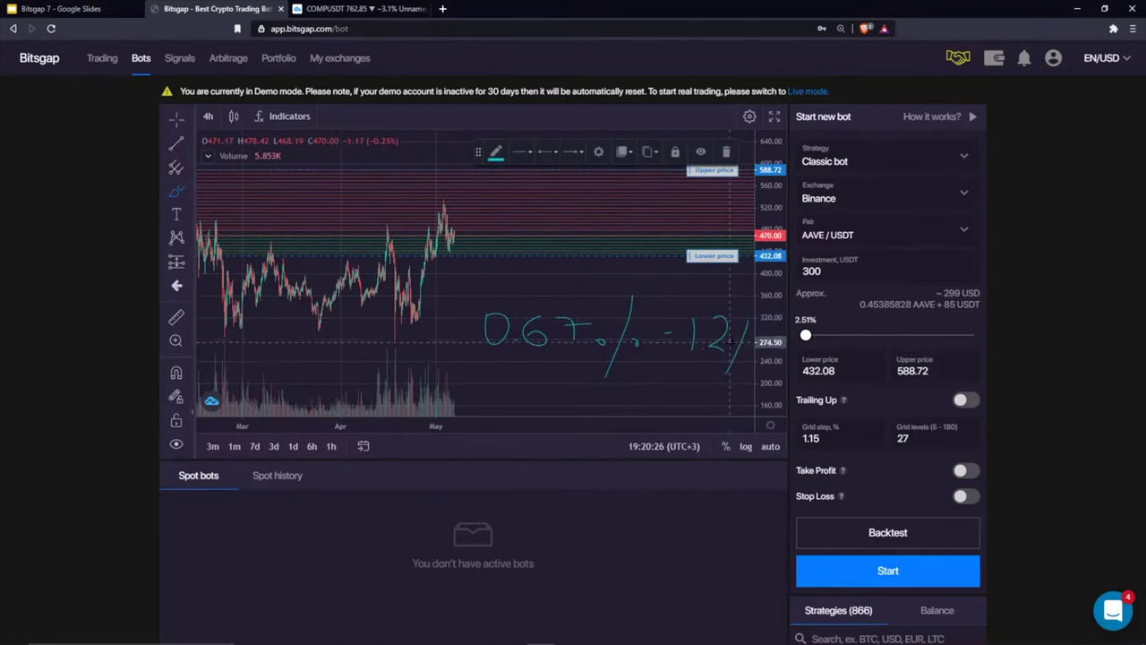
drag(736, 330, 744, 342)
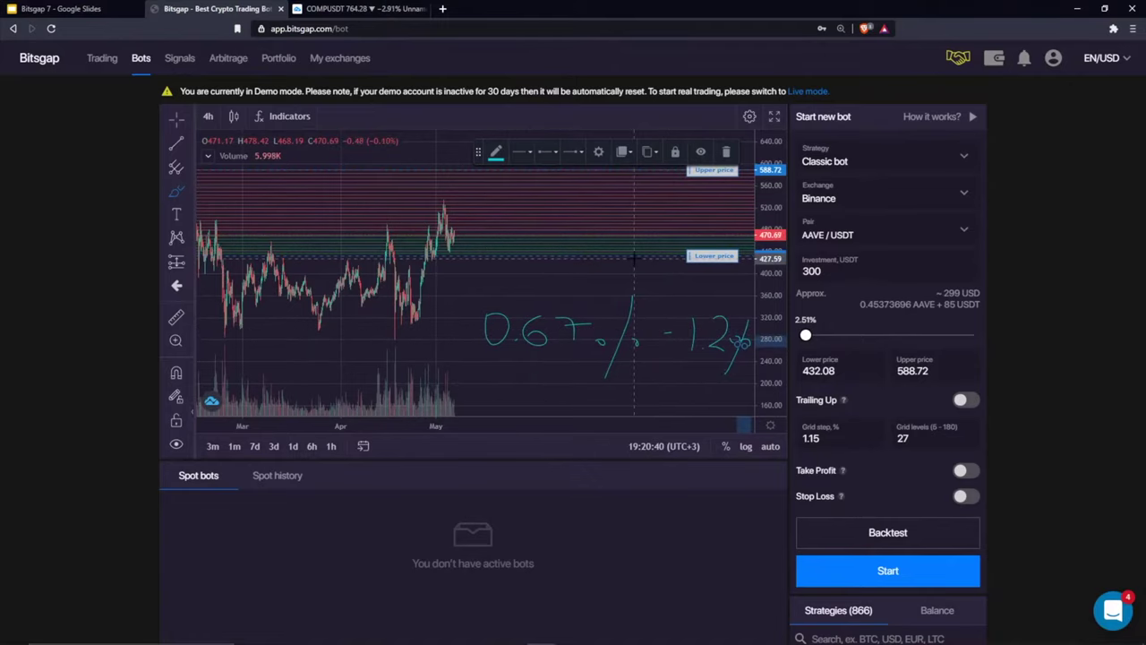
Remove the handwritten percentage range from the chart
click(599, 272)
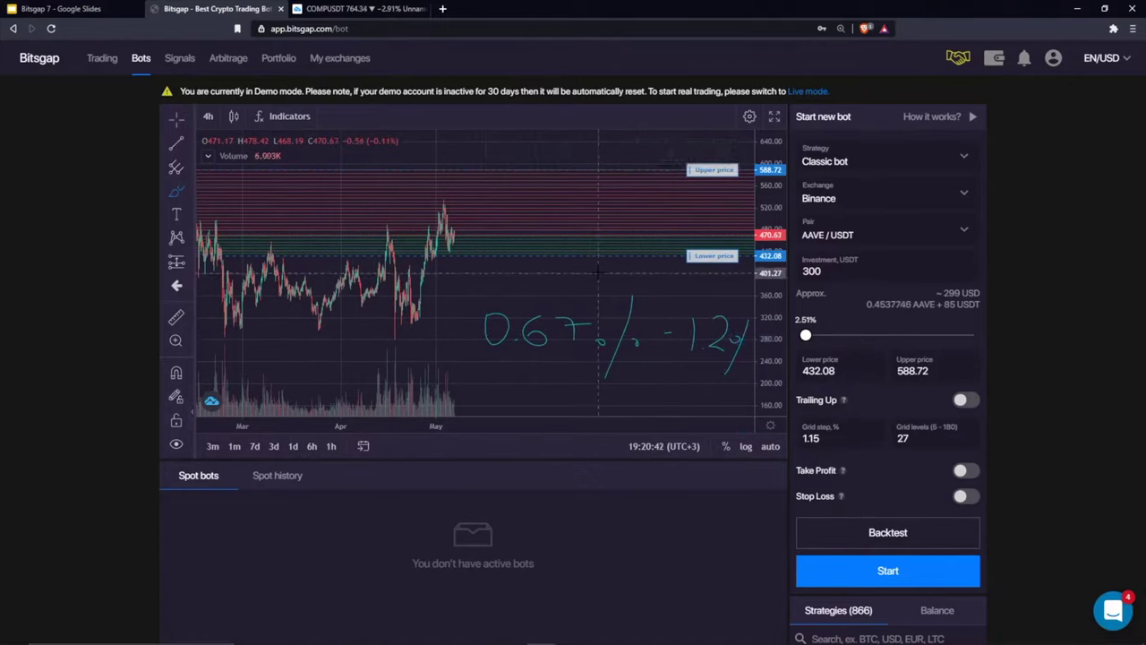
right_click(598, 272)
click(637, 366)
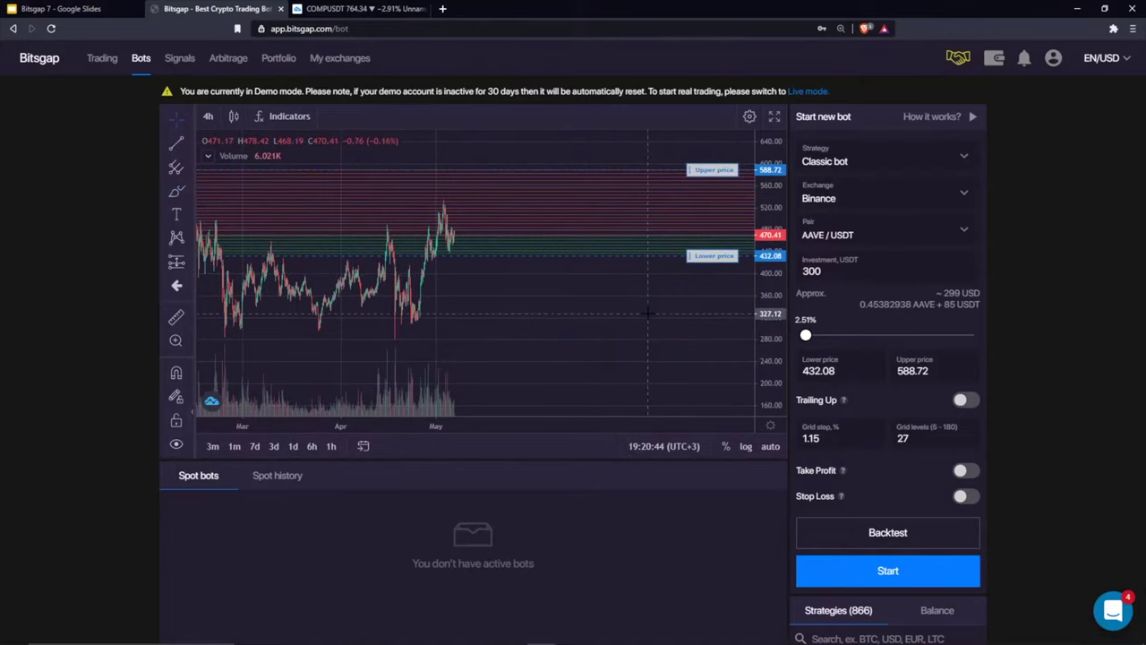
Handwrite "0.67 - 1.2%" on the chart with the Brush again and highlight the grid step value beside it
scroll(647, 313, down, 1)
scroll(647, 271, down, 2)
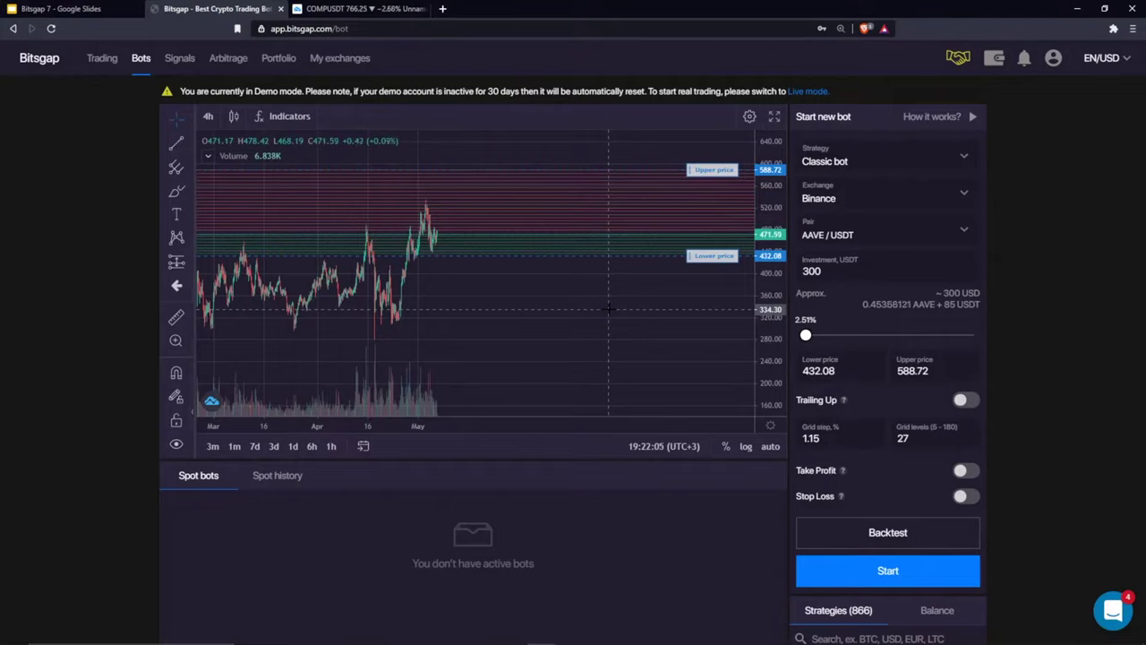
double_click(811, 438)
click(819, 438)
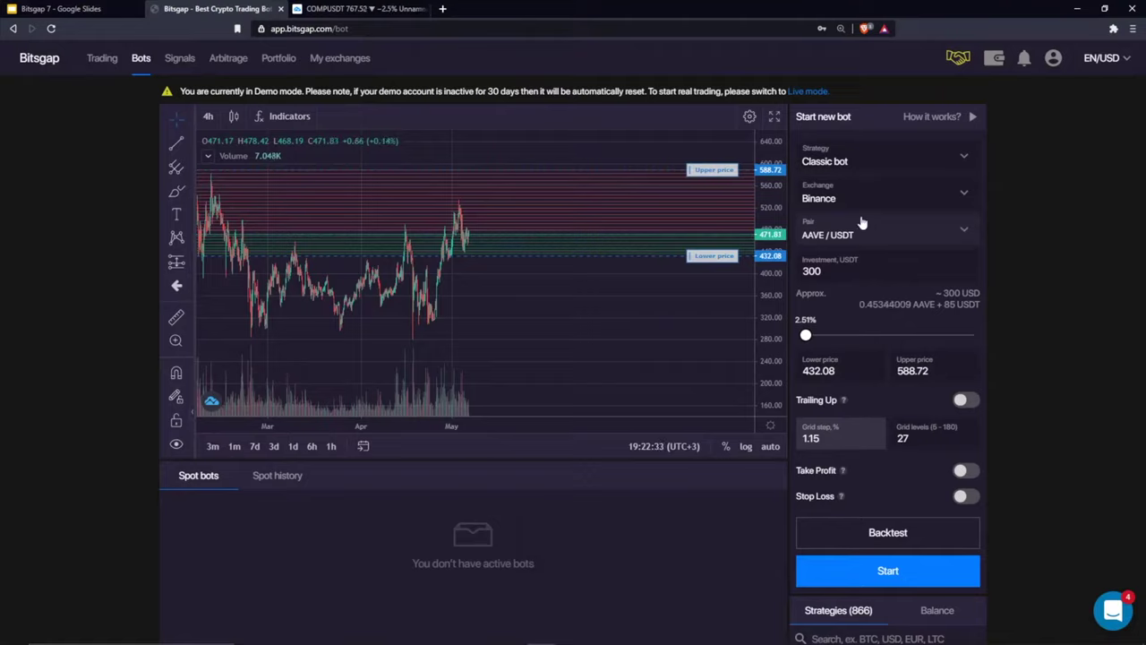
click(176, 191)
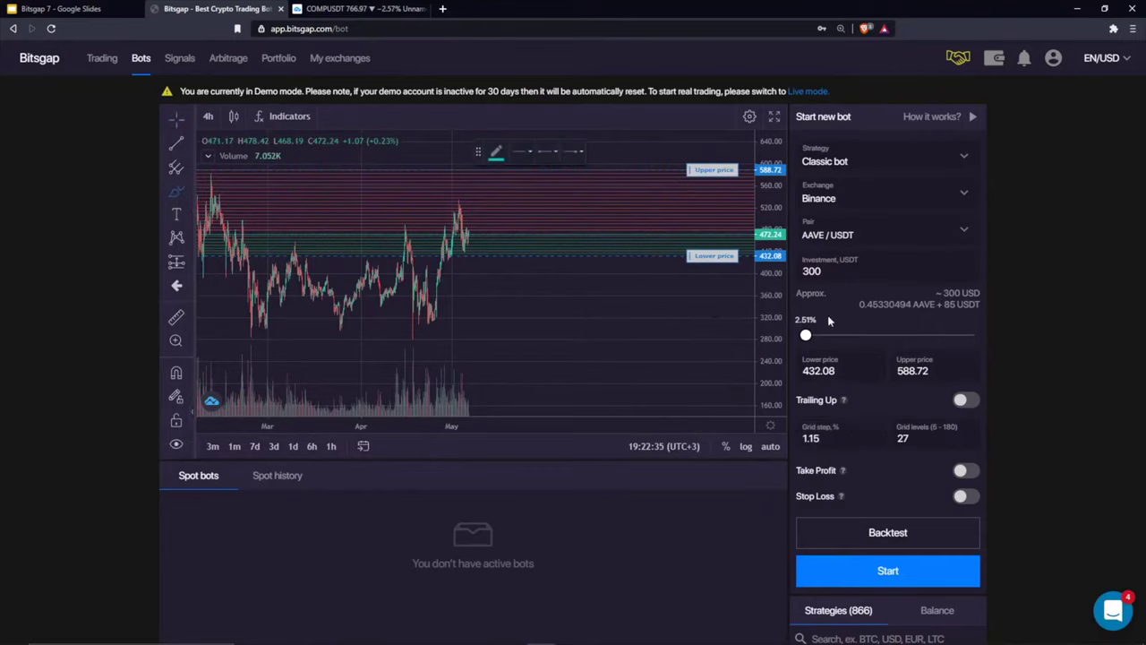
drag(508, 313, 557, 333)
mouse_move(587, 315)
mouse_down()
mouse_move(599, 349)
mouse_move(656, 327)
mouse_move(671, 349)
mouse_move(743, 342)
mouse_move(732, 367)
mouse_up()
double_click(812, 438)
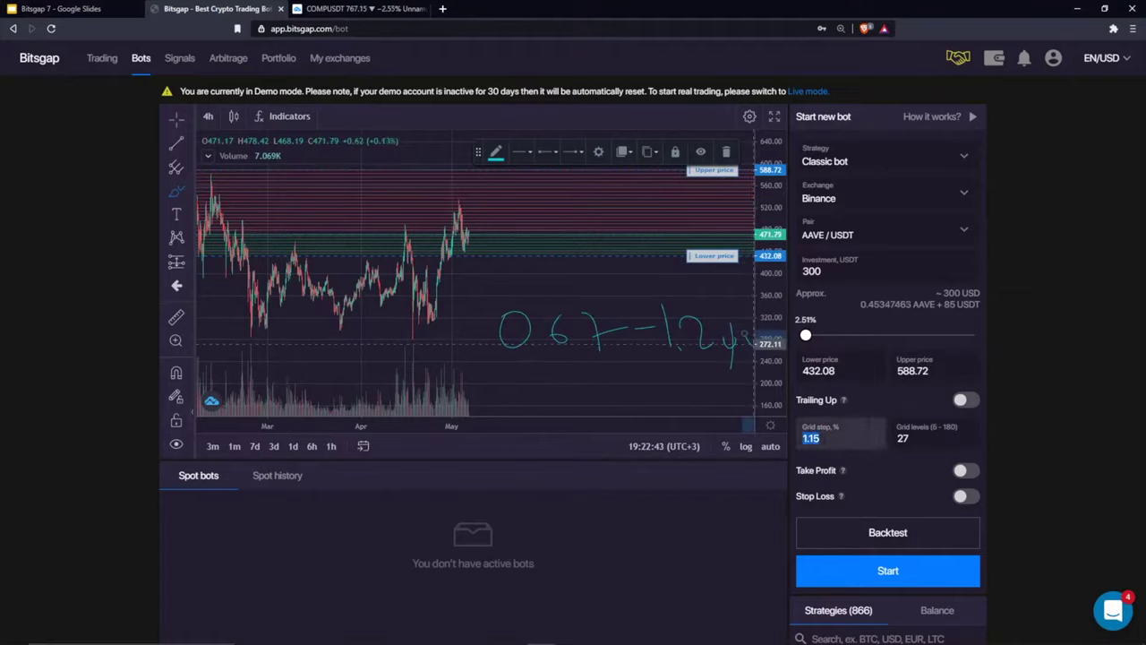
Clear the second handwritten grid step range from the chart
right_click(479, 267)
click(533, 364)
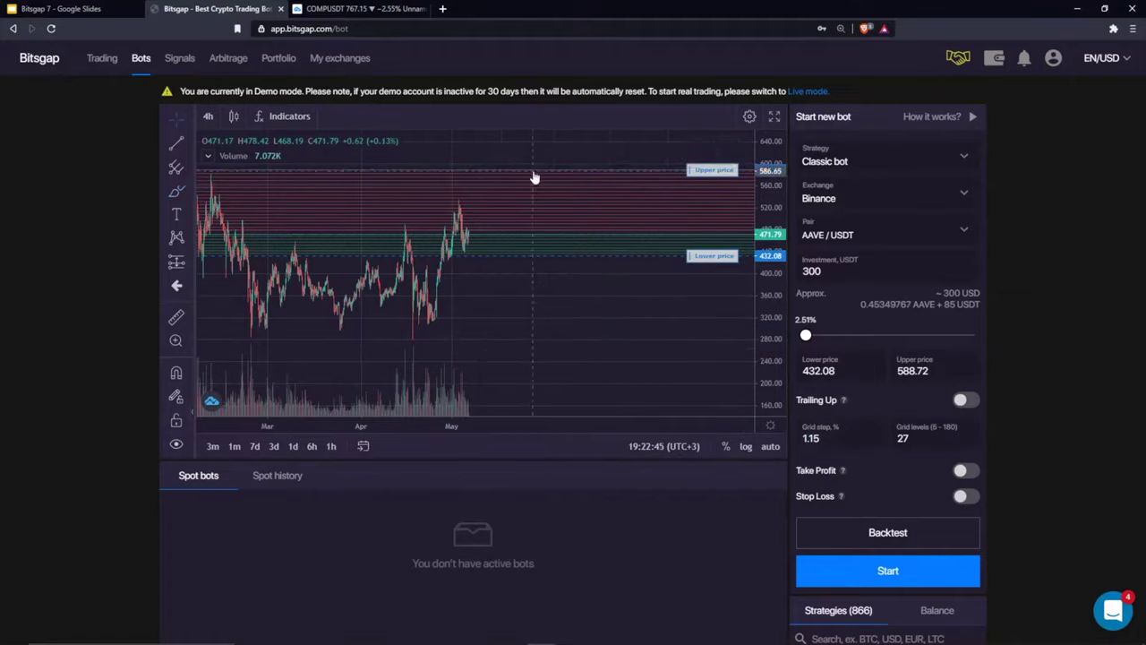
scroll(532, 175, up, 2)
scroll(532, 176, down, 1)
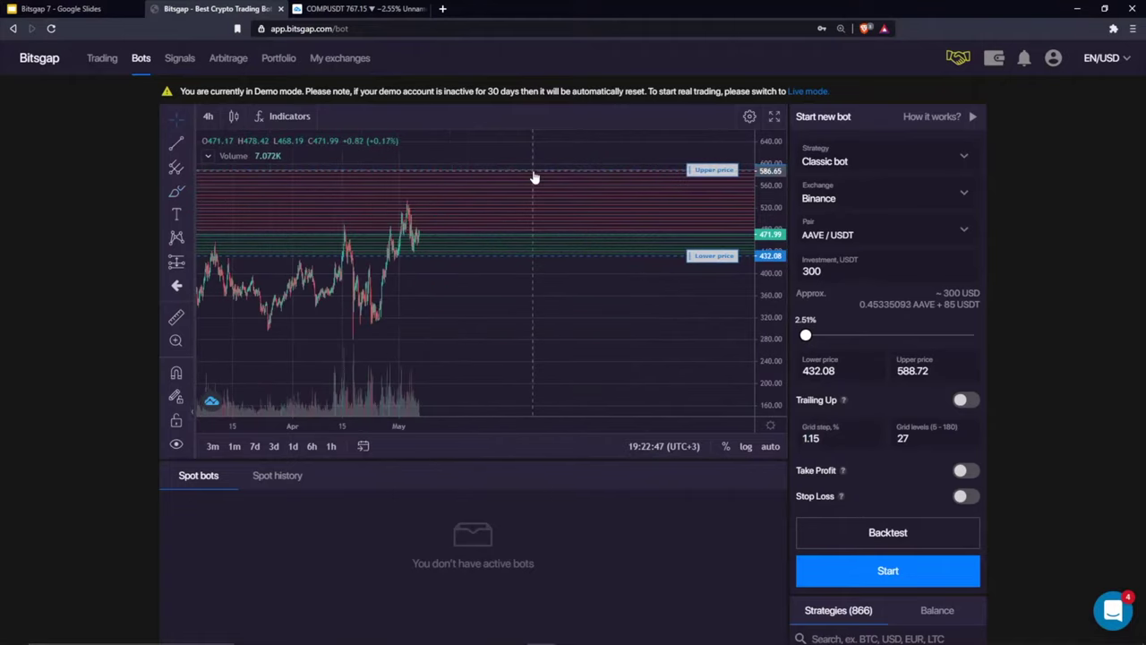
click(169, 119)
click(225, 120)
scroll(512, 159, down, 2)
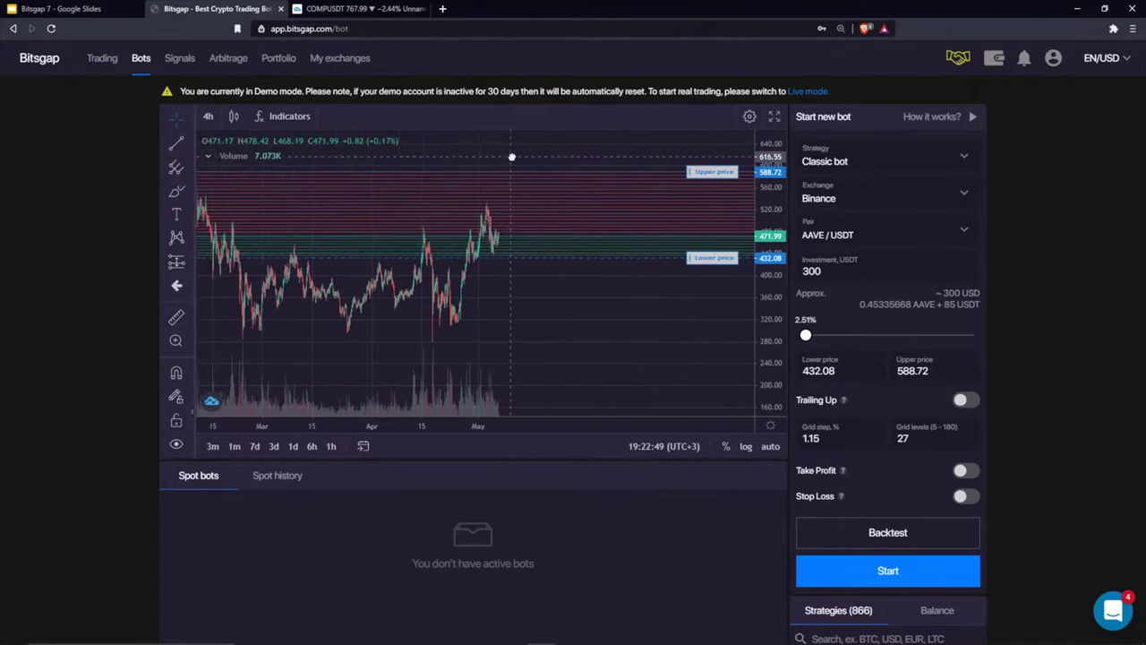
double_click(855, 439)
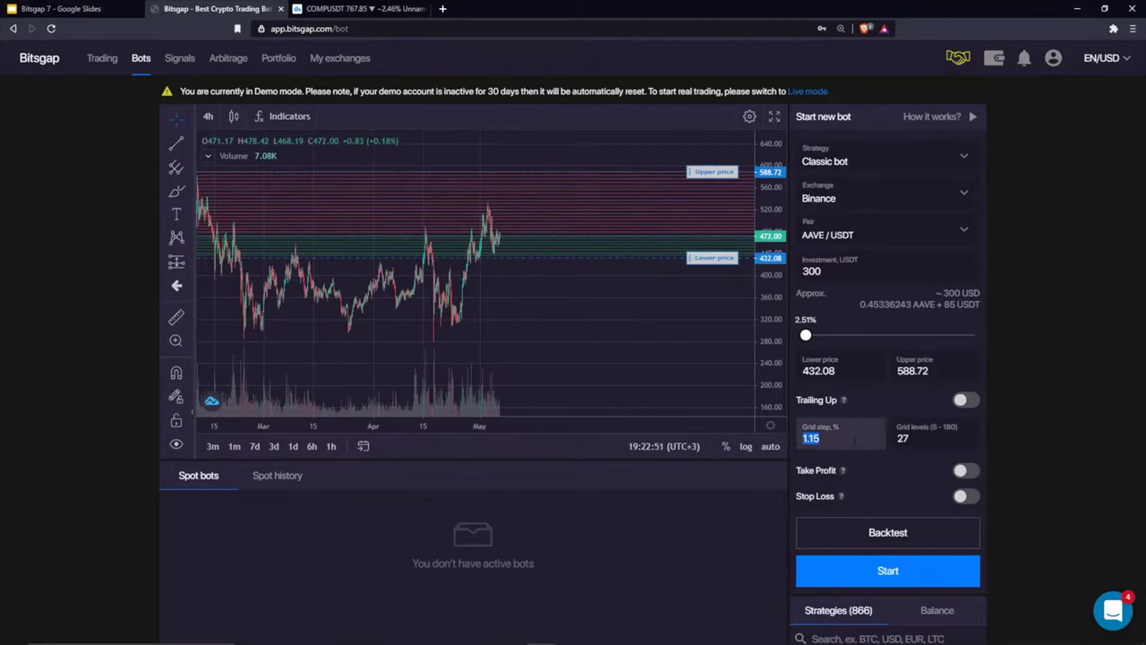
click(639, 349)
scroll(640, 349, down, 2)
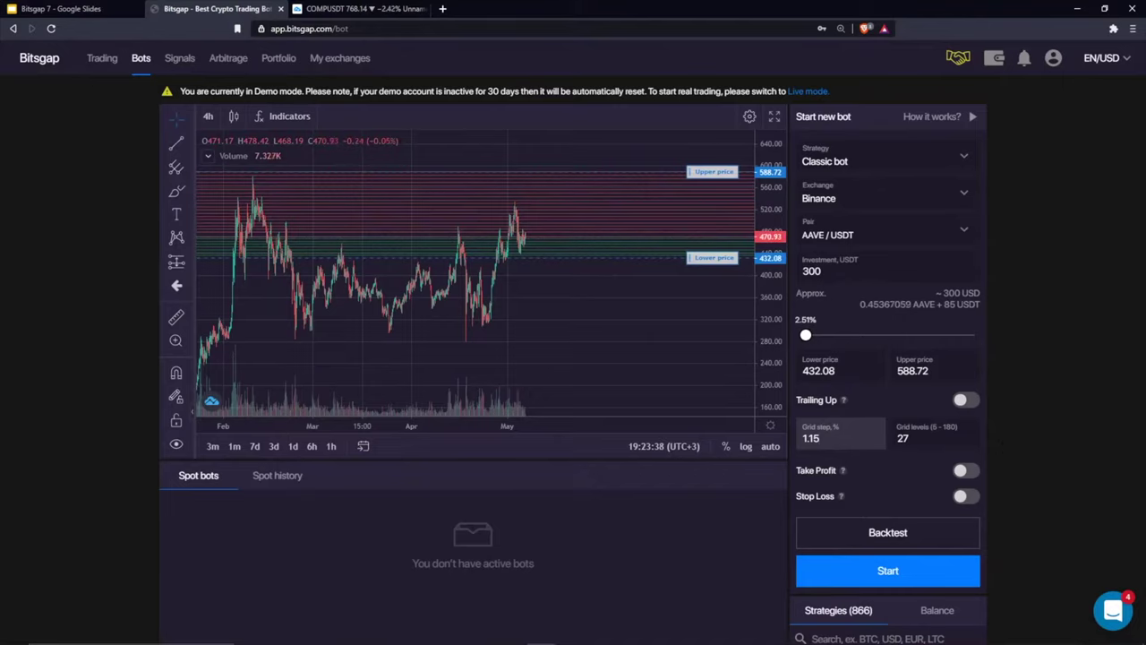
Turn off Demo mode and open the Share & Earn options for the active bots
click(1052, 57)
click(1042, 117)
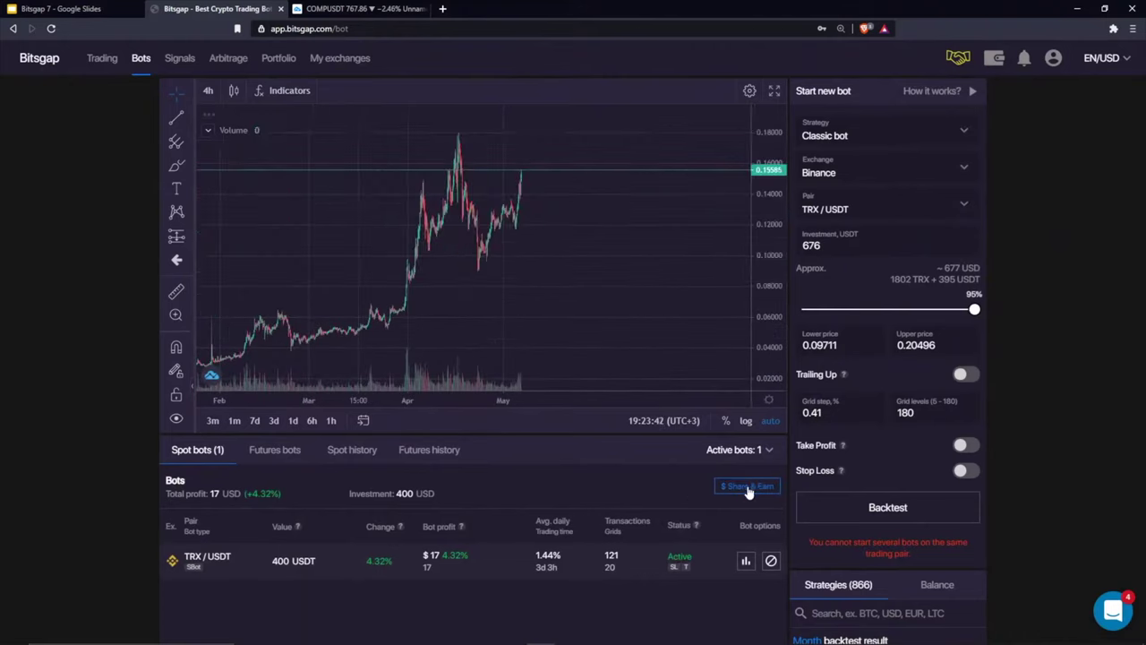
click(749, 489)
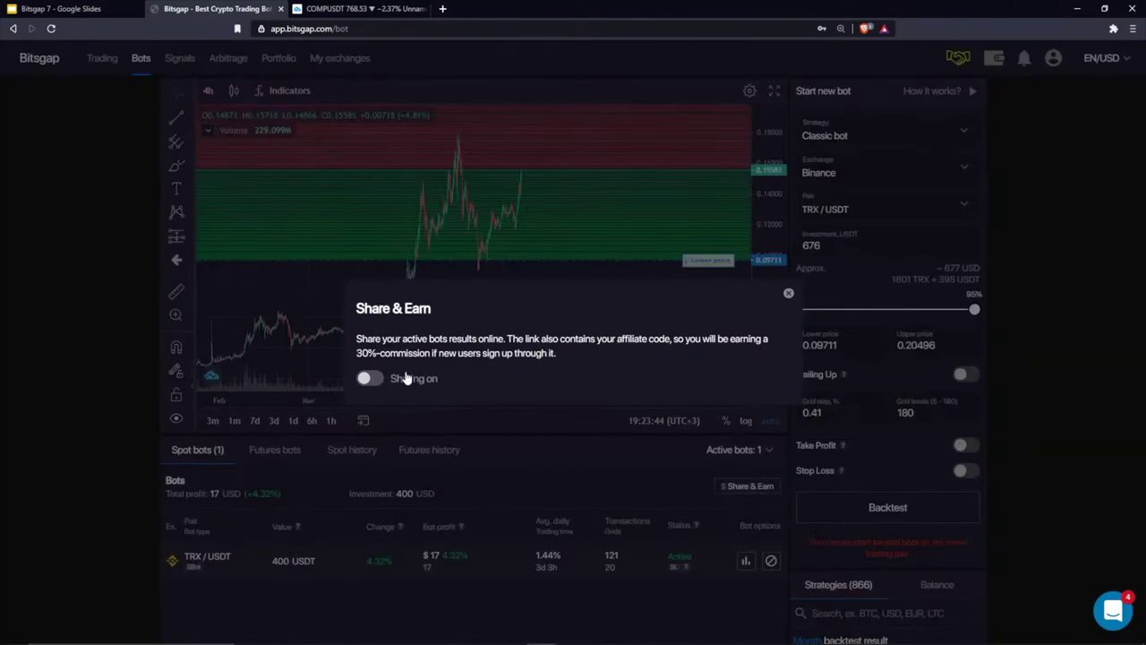
Turn on sharing of the active TRX / USDT bot's results and copy its share link
click(367, 379)
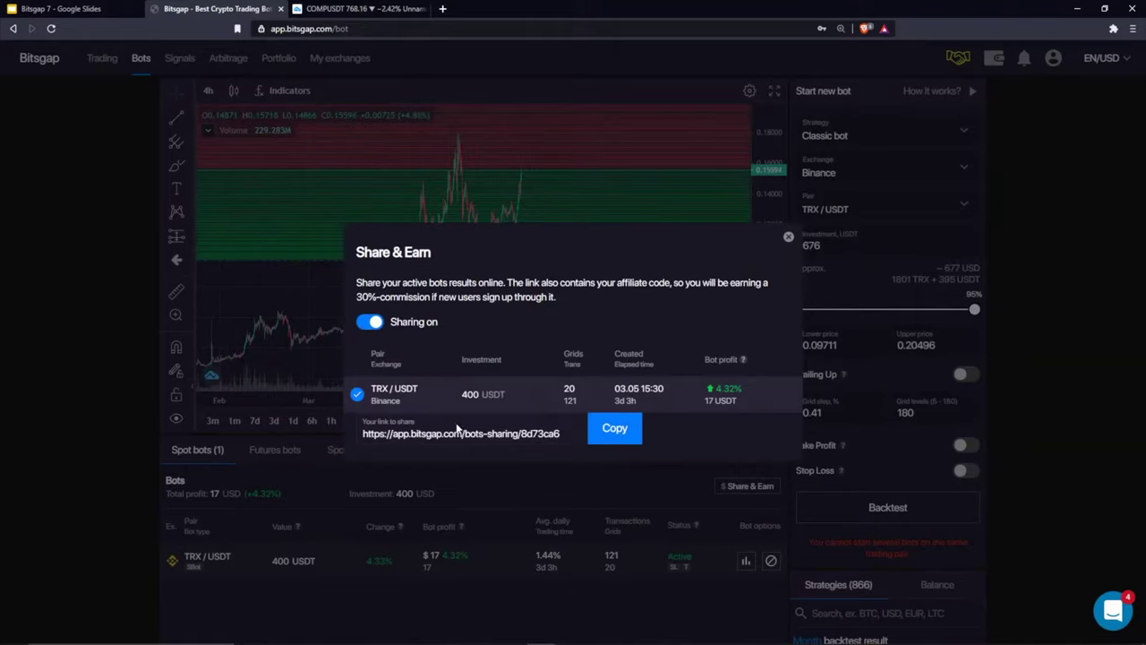
click(614, 428)
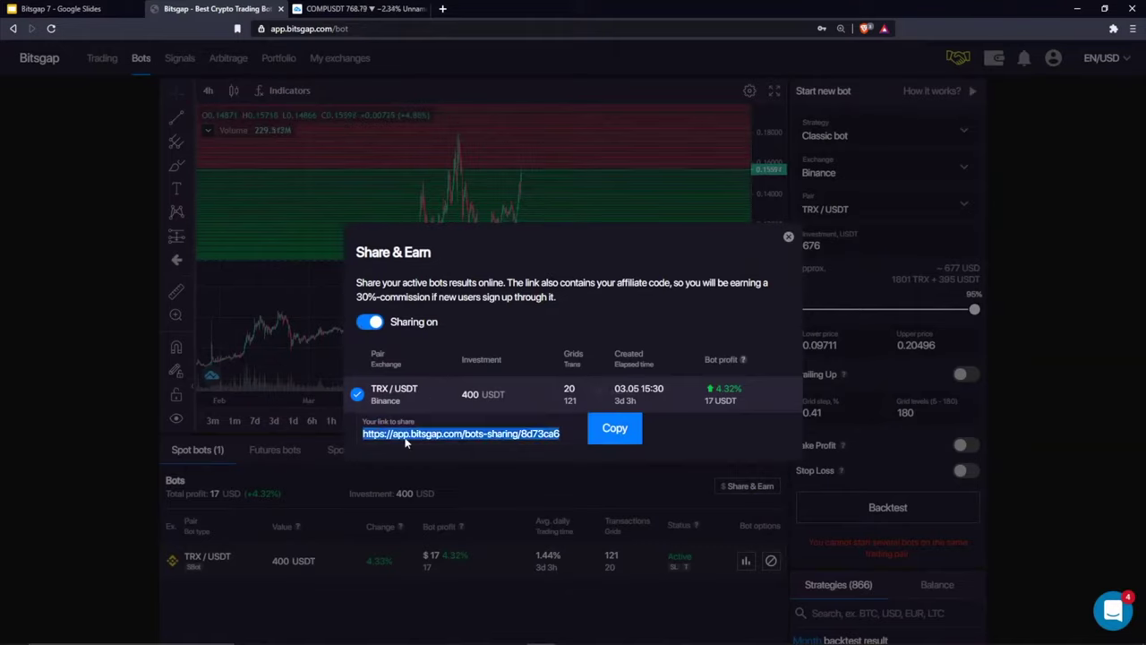
drag(573, 436, 489, 436)
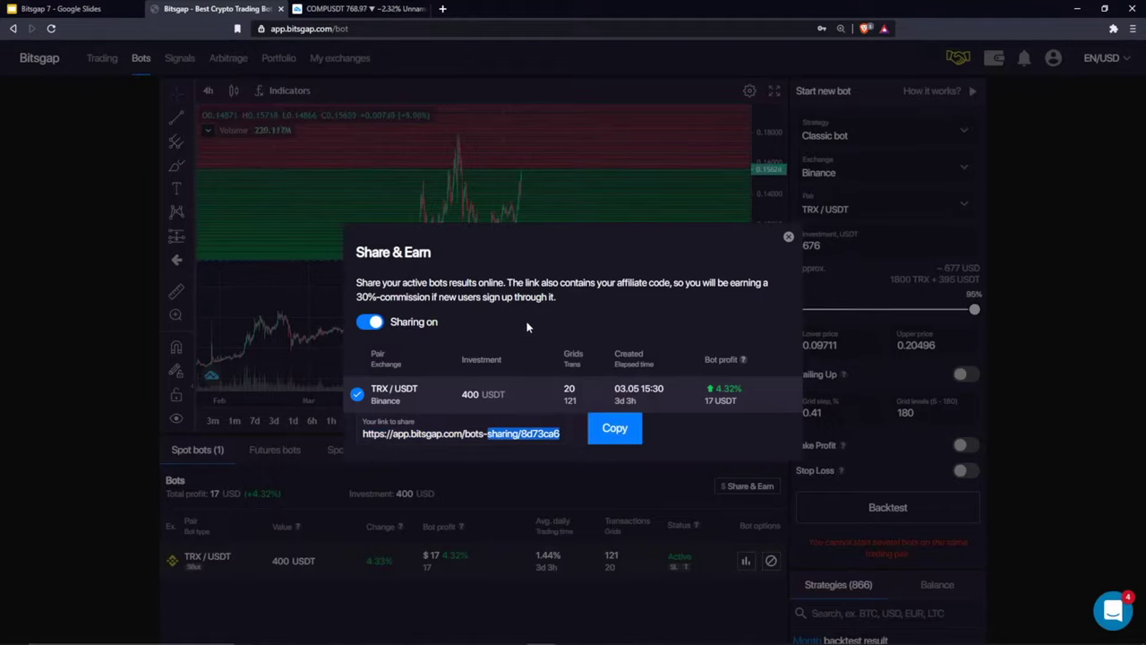
Read the 30% affiliate commission note in the Share & Earn dialog and close it
drag(557, 297, 355, 289)
drag(557, 297, 583, 295)
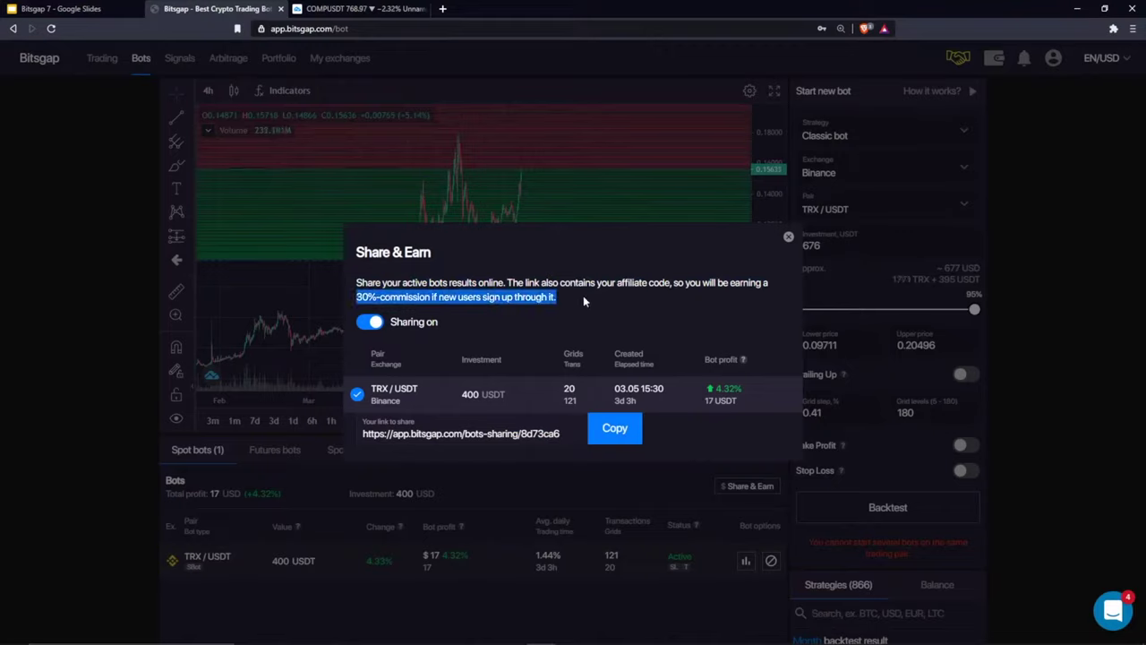
click(583, 296)
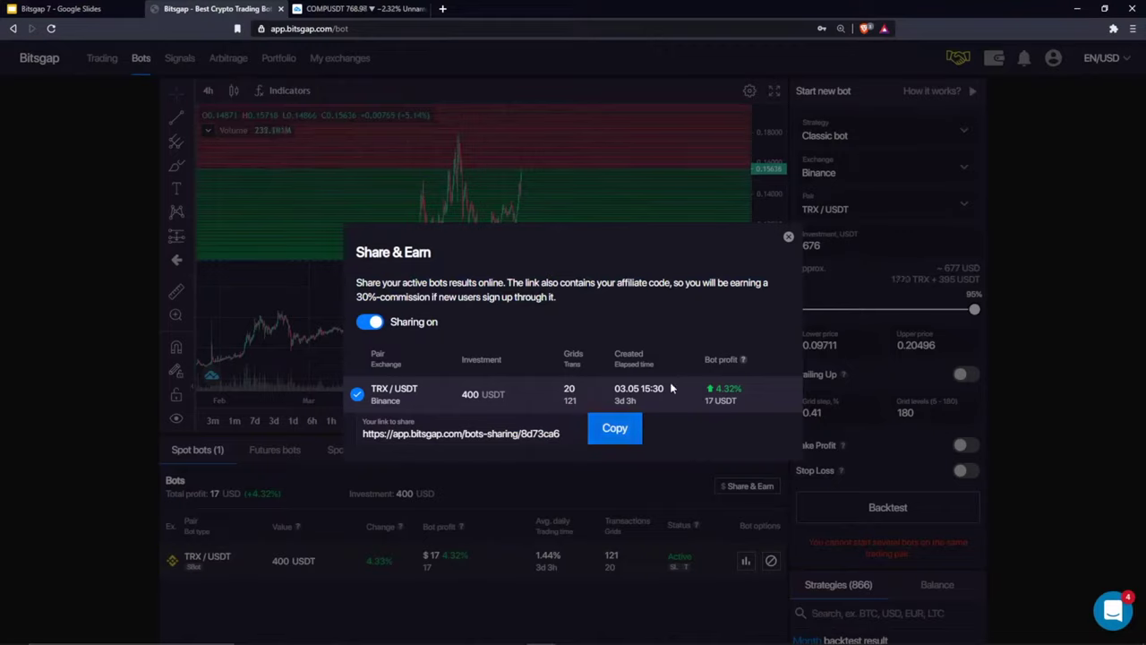
click(788, 239)
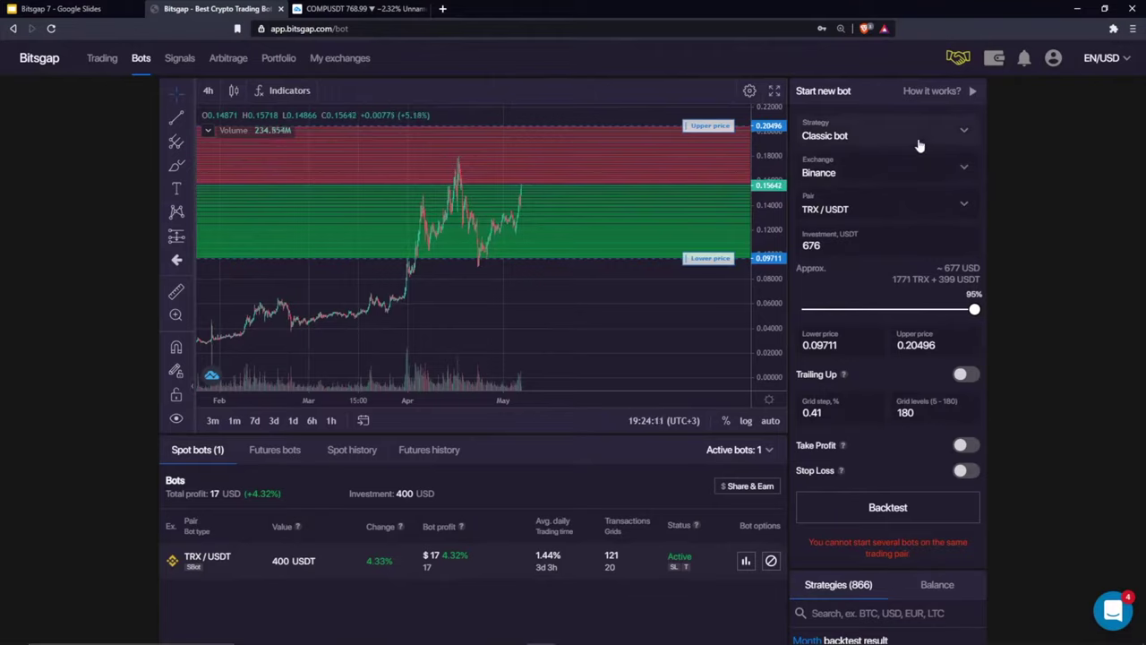
Switch back to Demo mode and choose the SBot strategy for AAVE / USDT
drag(638, 291, 460, 312)
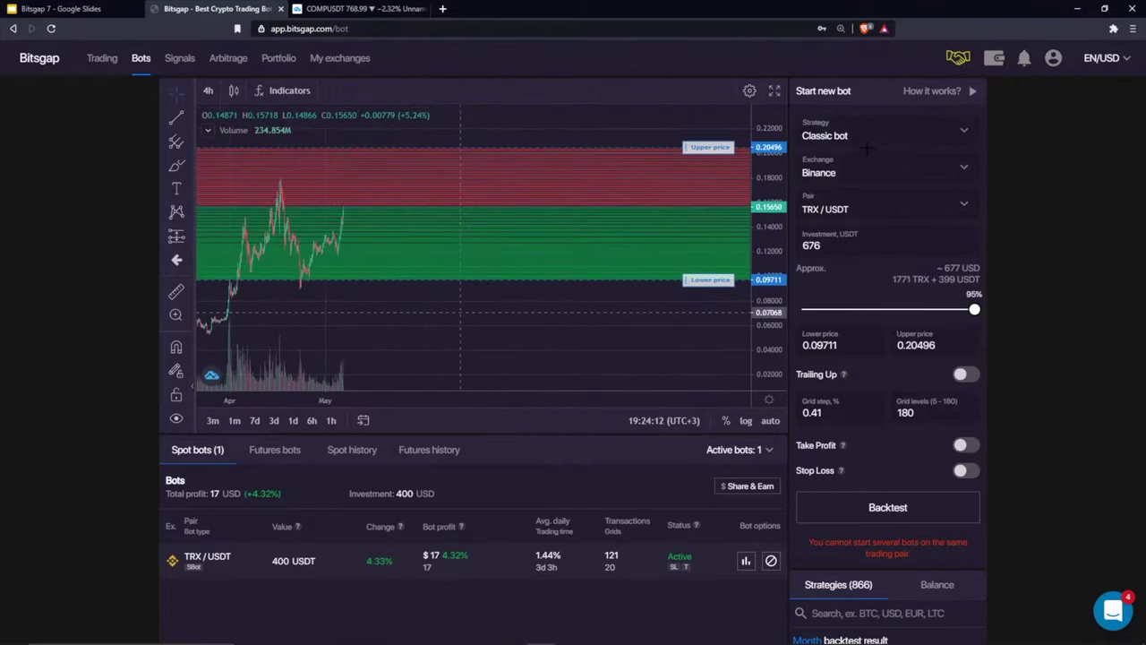
click(903, 142)
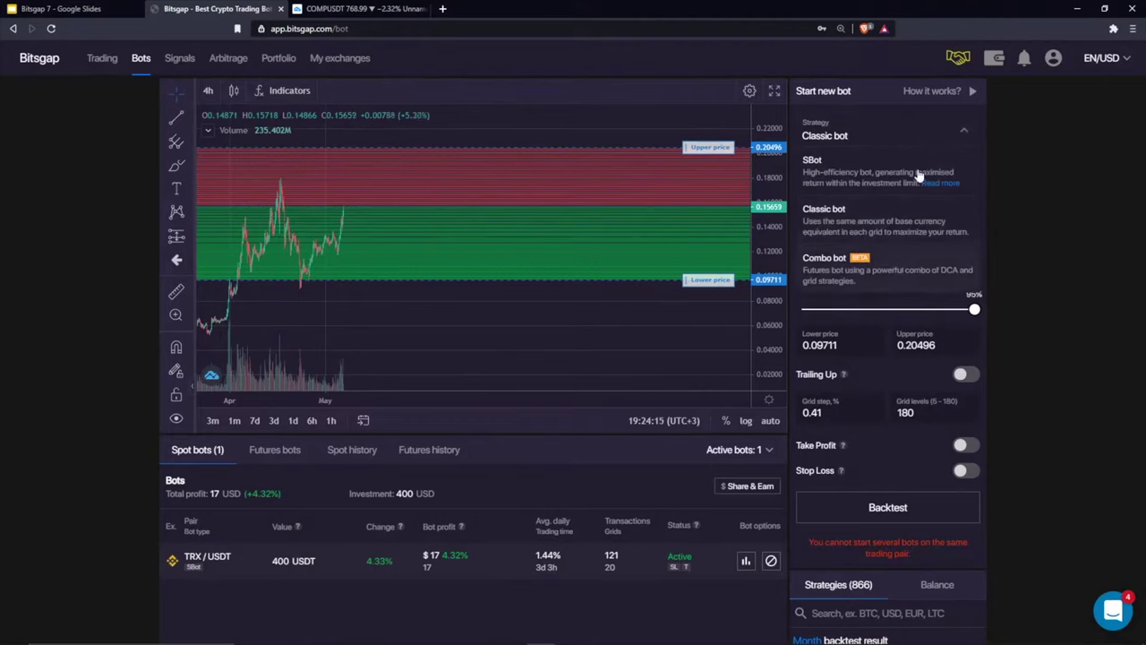
click(1053, 57)
click(1041, 119)
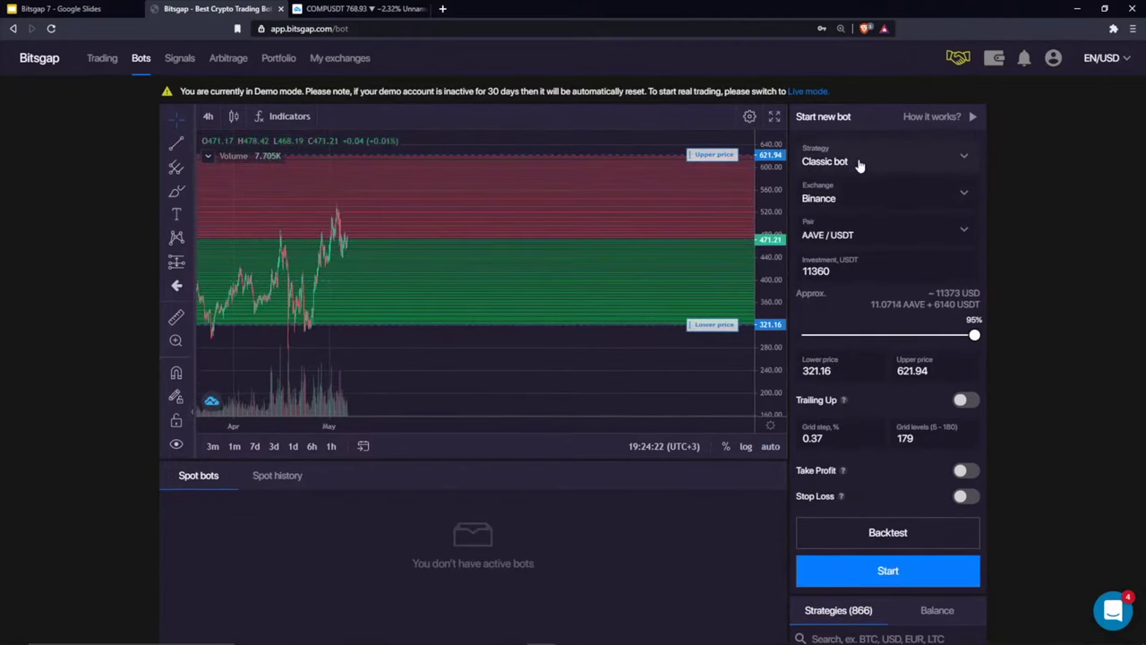
click(860, 163)
click(814, 186)
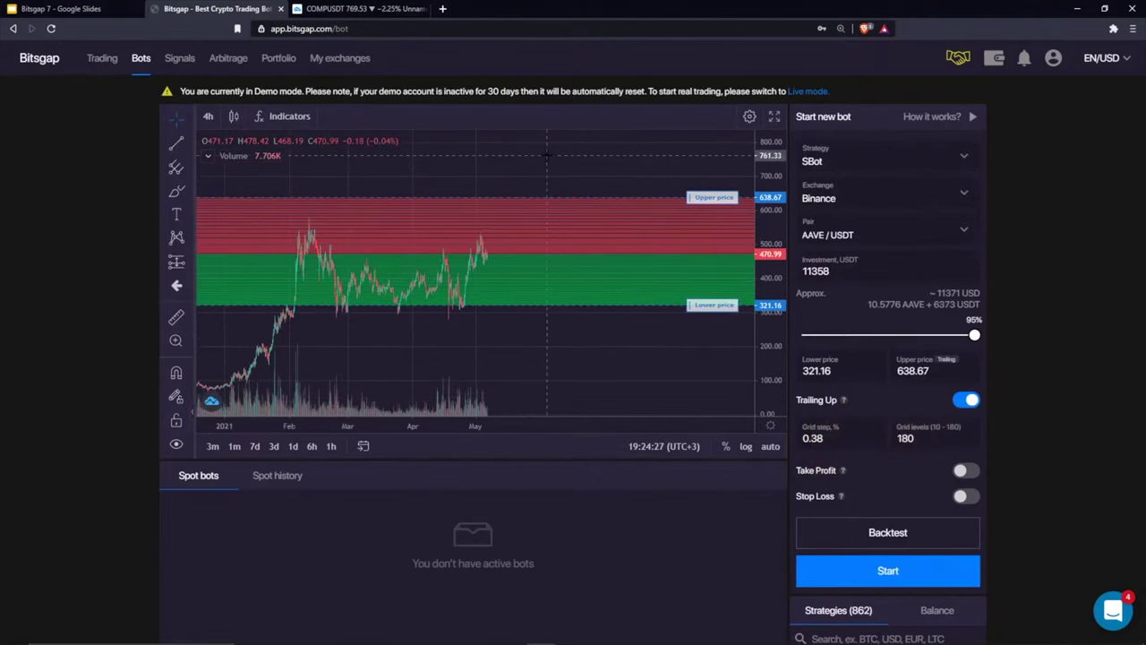
Switch to the Google Slides presentation and advance the BATUSDT slide through its resistance, support and bot limit price overlays
click(177, 194)
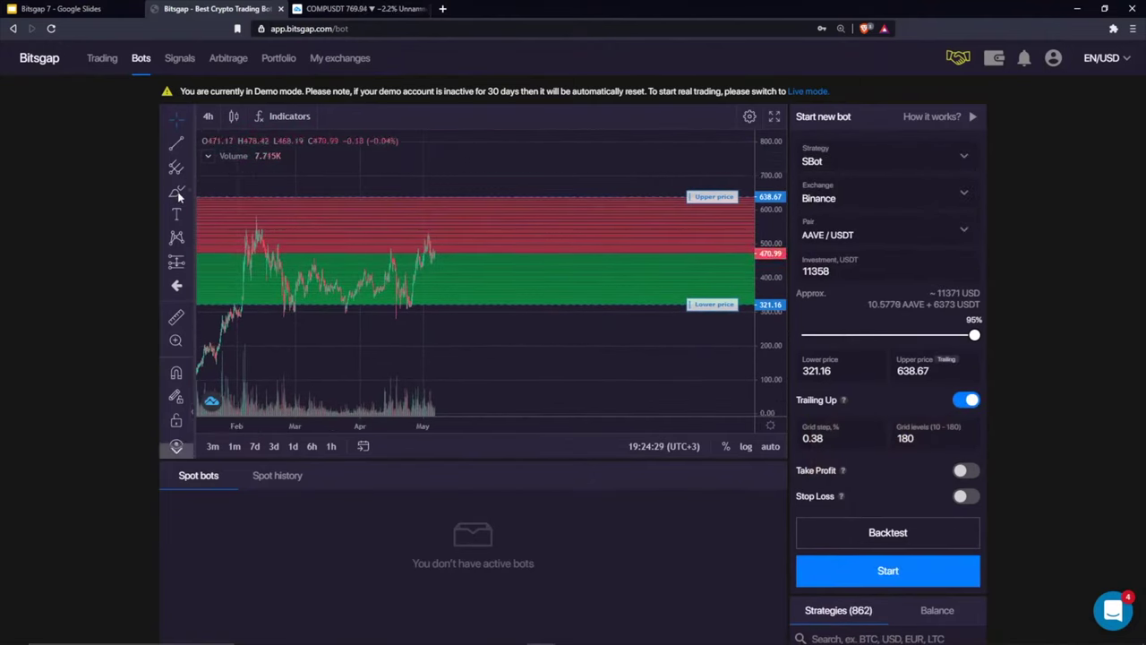
key(ctrl+shift+Tab)
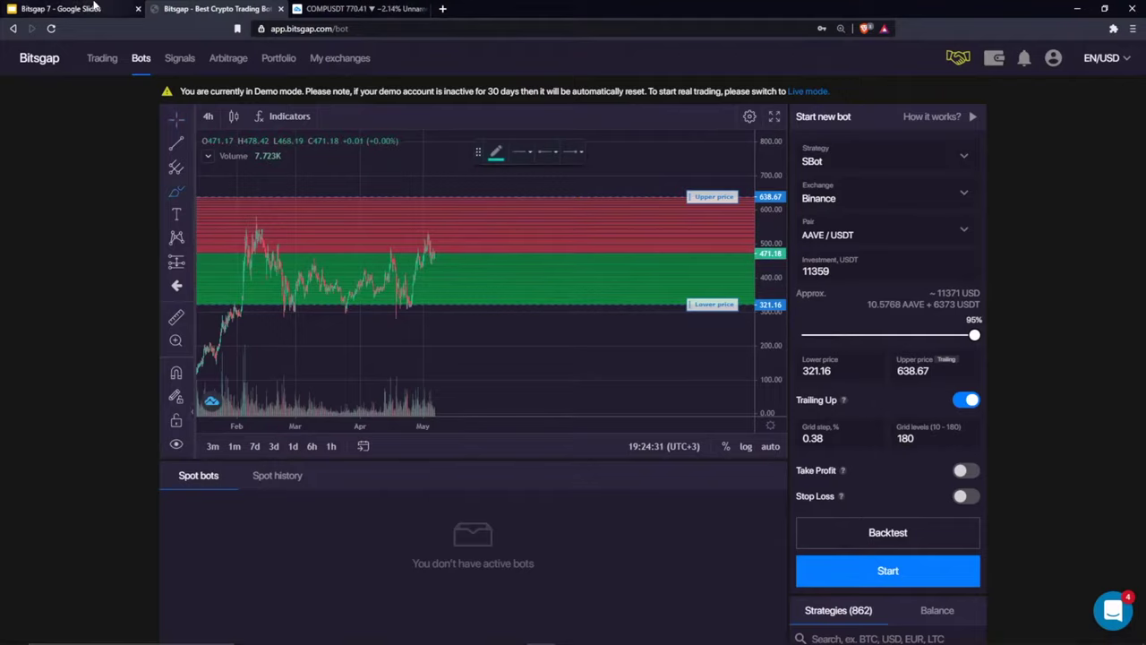
key(Right)
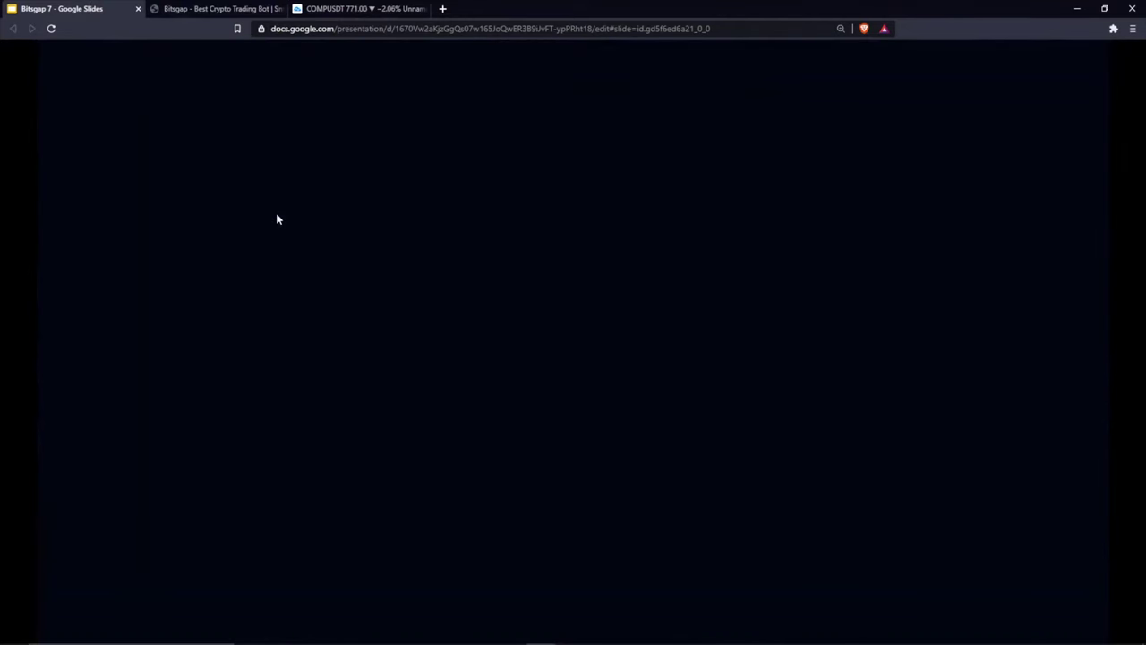
key(Right)
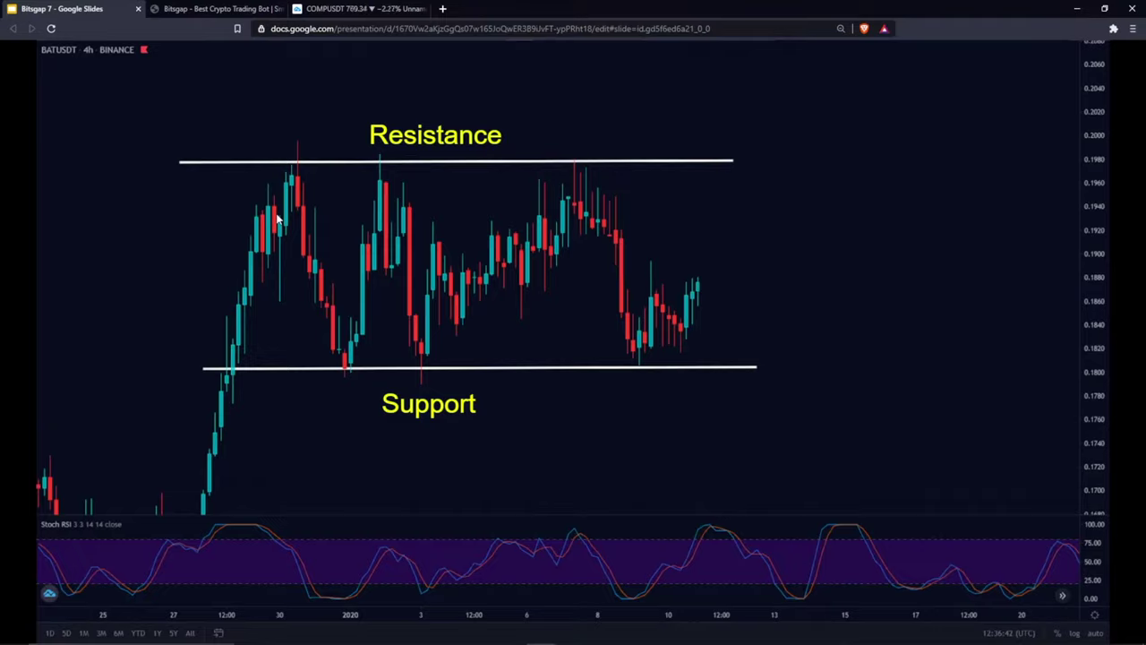
key(Right)
key(Right)
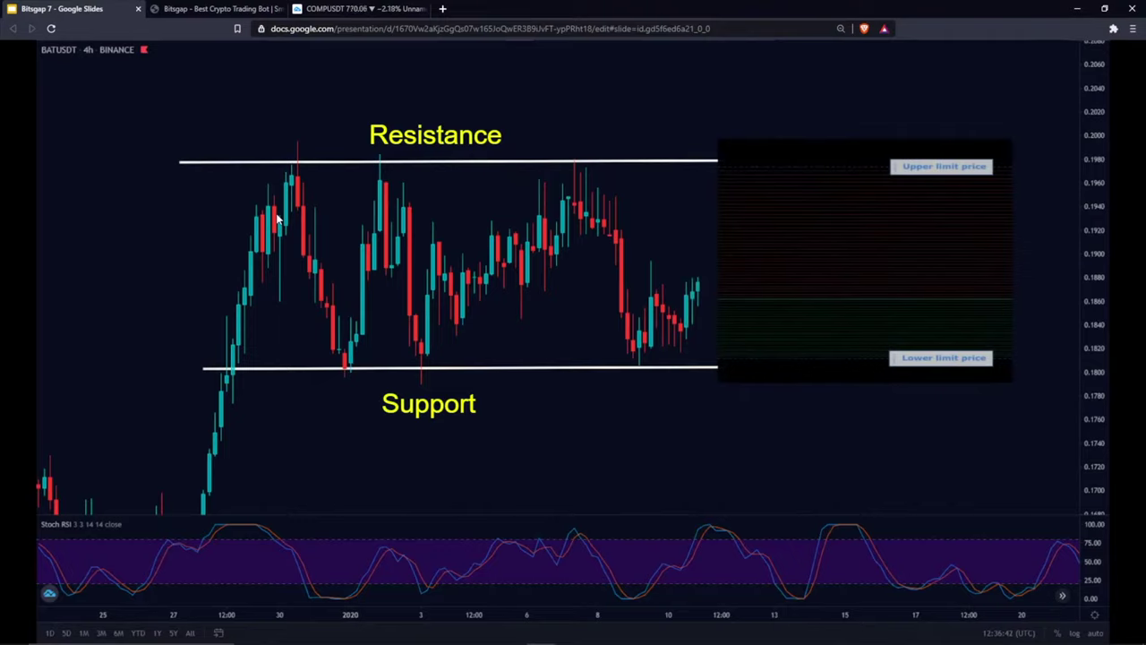
mouse_move(318, 630)
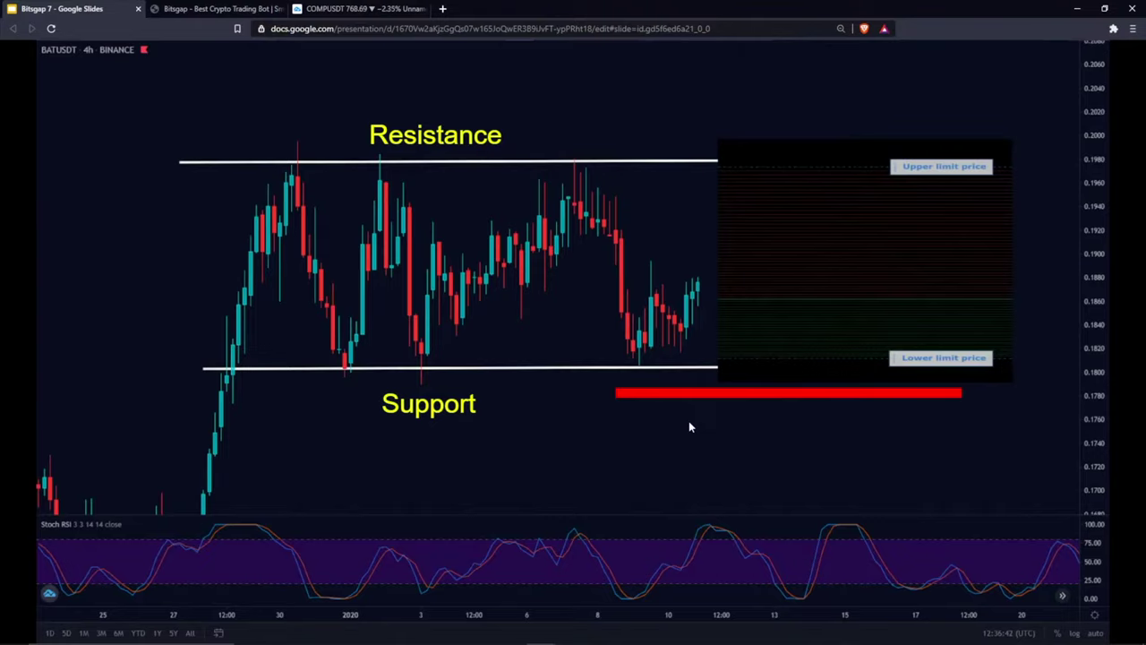
Advance to the LINKUSDT slide and reveal its channel lines, resistance, support, price arrows, bot limit prices and stop-loss overlays
key(Right)
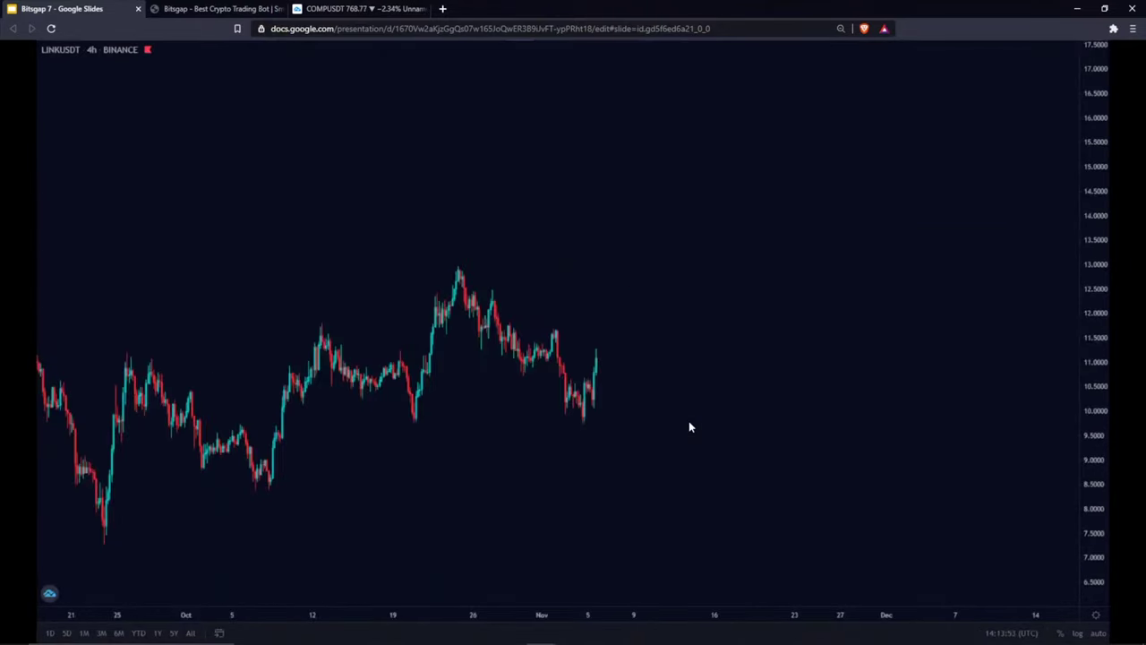
key(Right)
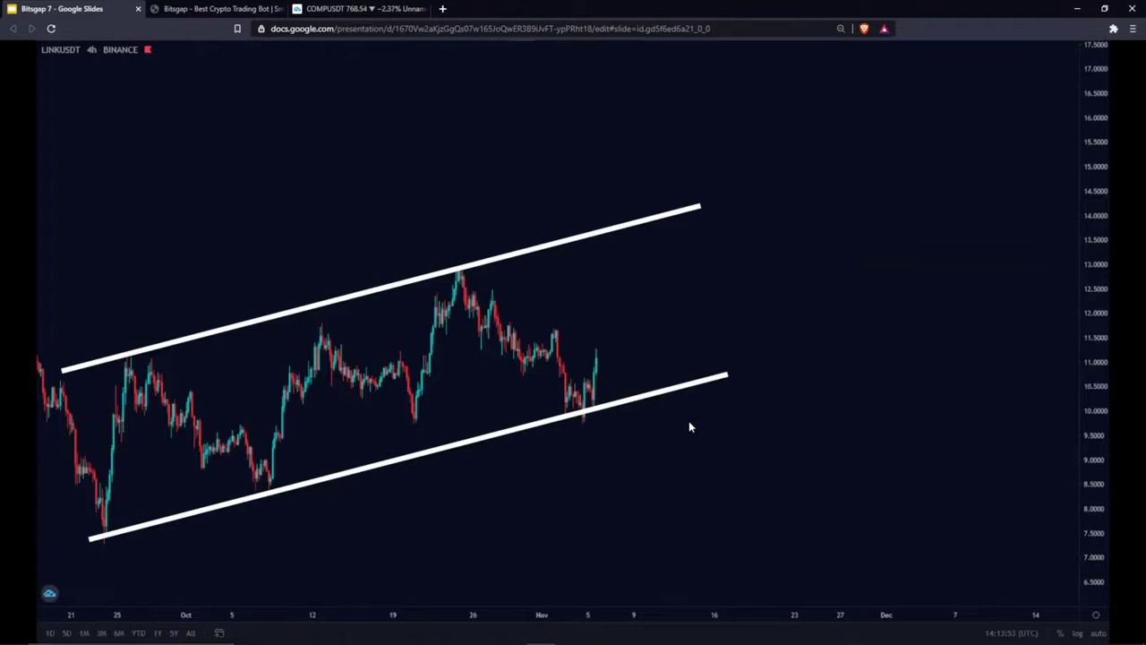
key(Right)
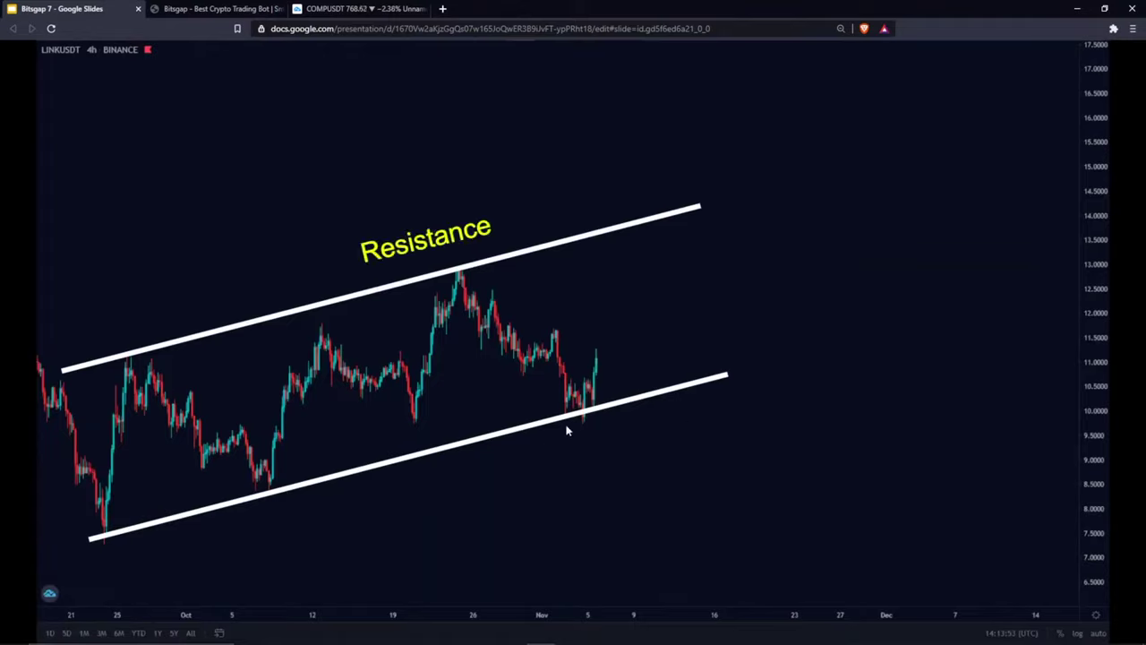
key(Right)
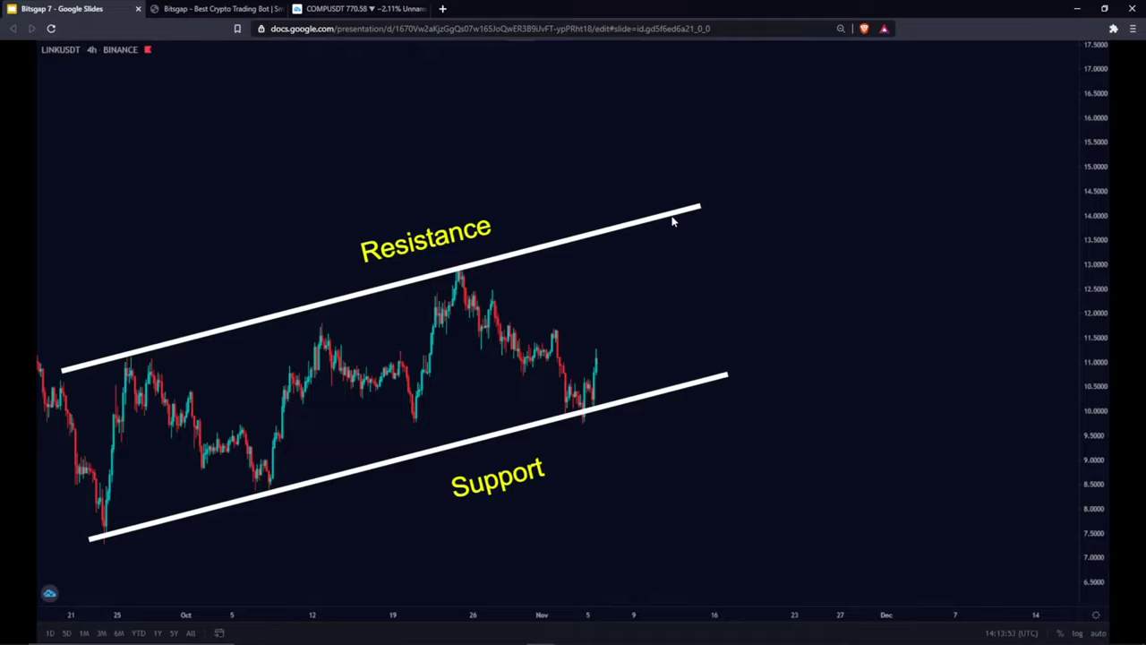
click(588, 358)
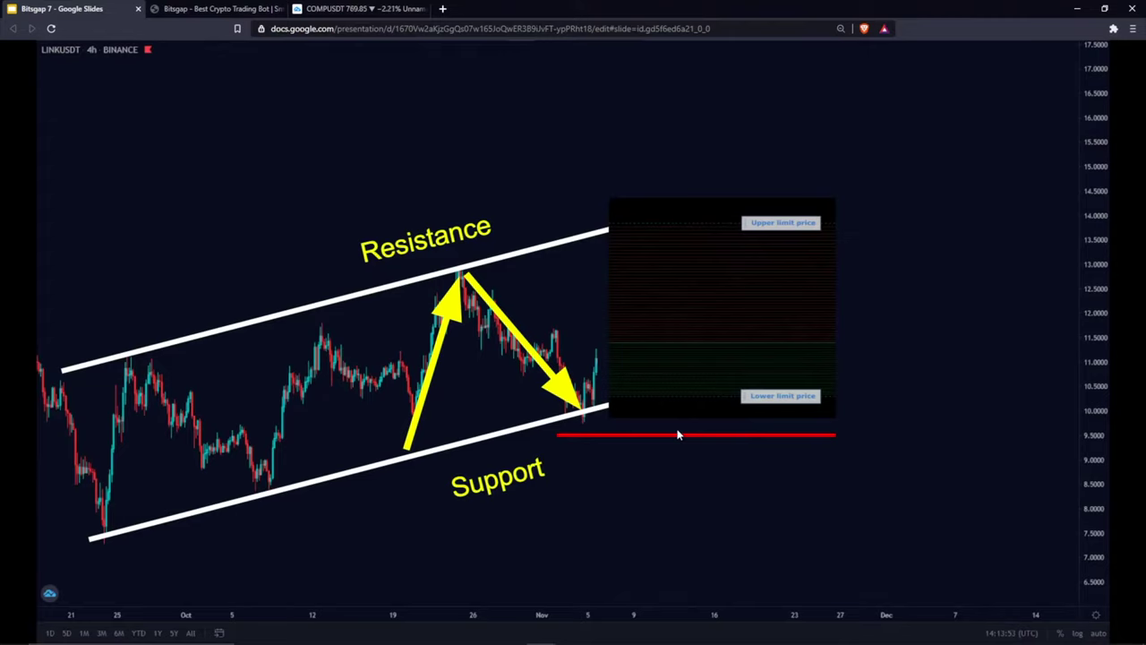
key(Right)
key(Right)
key(Left)
Switch to Bitsgap and examine the SBot's upper and lower price range on the AAVE / USDT chart
click(215, 9)
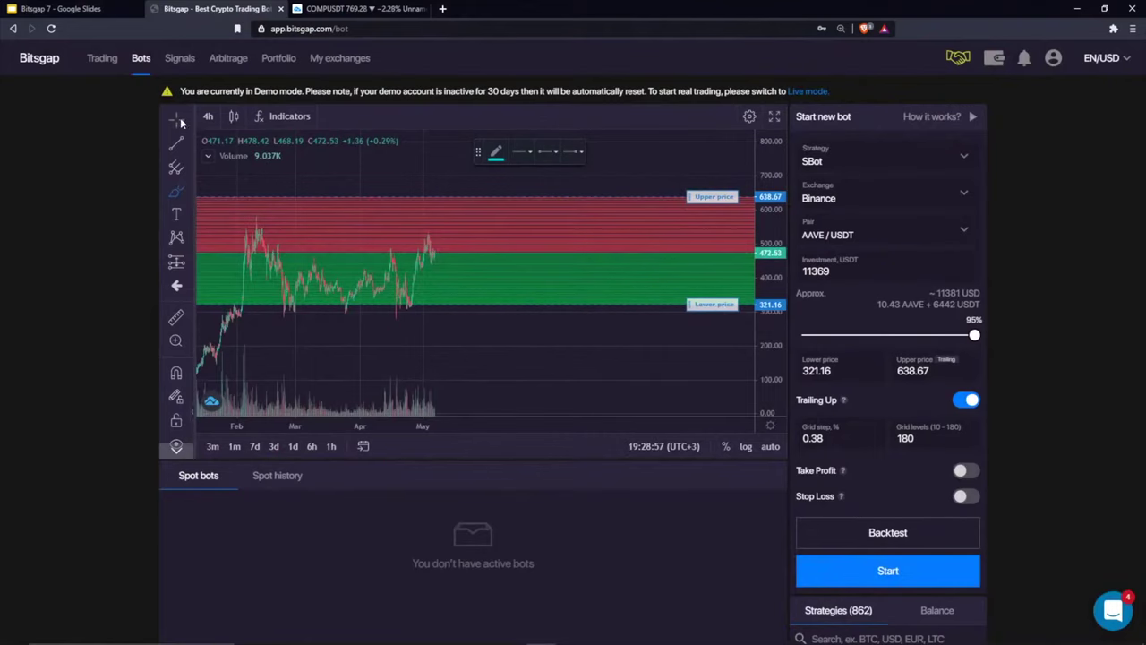
scroll(725, 315, up, 5)
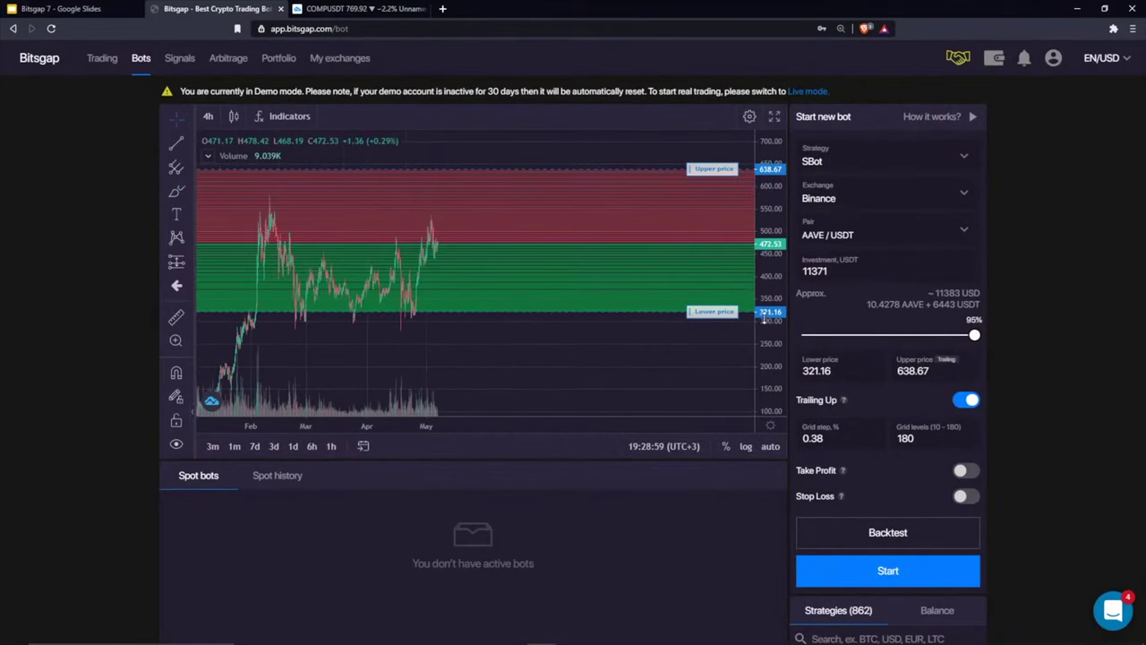
scroll(537, 353, down, 5)
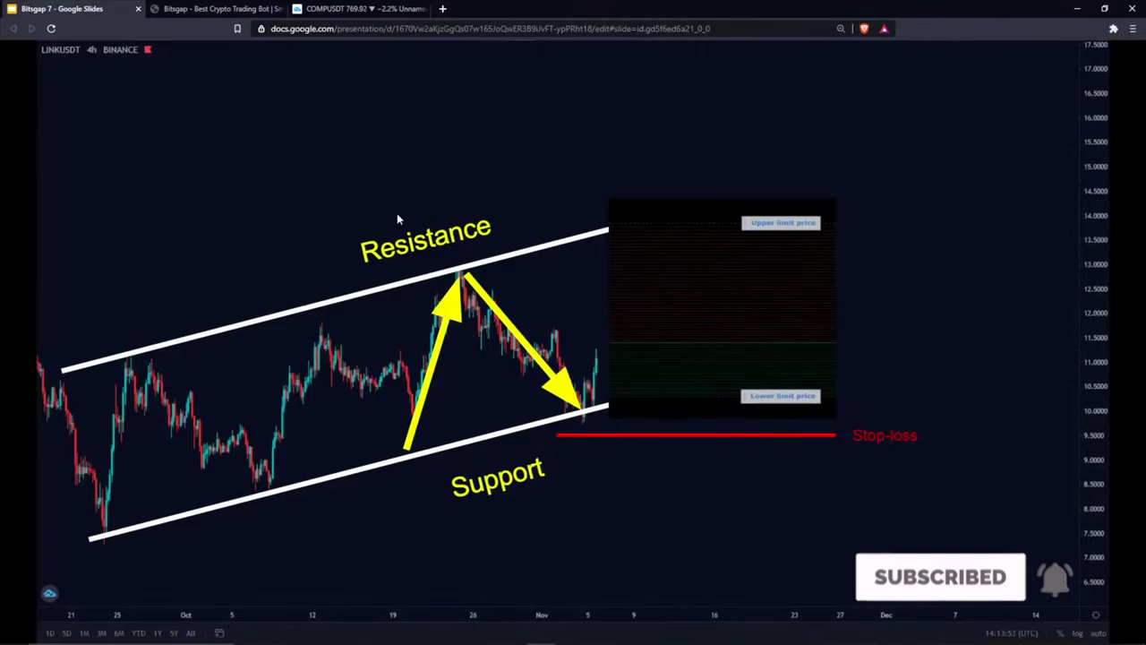
Return to the Google Slides presentation, go to the 5 Steps To Configure Bots slide and exit the slideshow
key(Right)
key(Right)
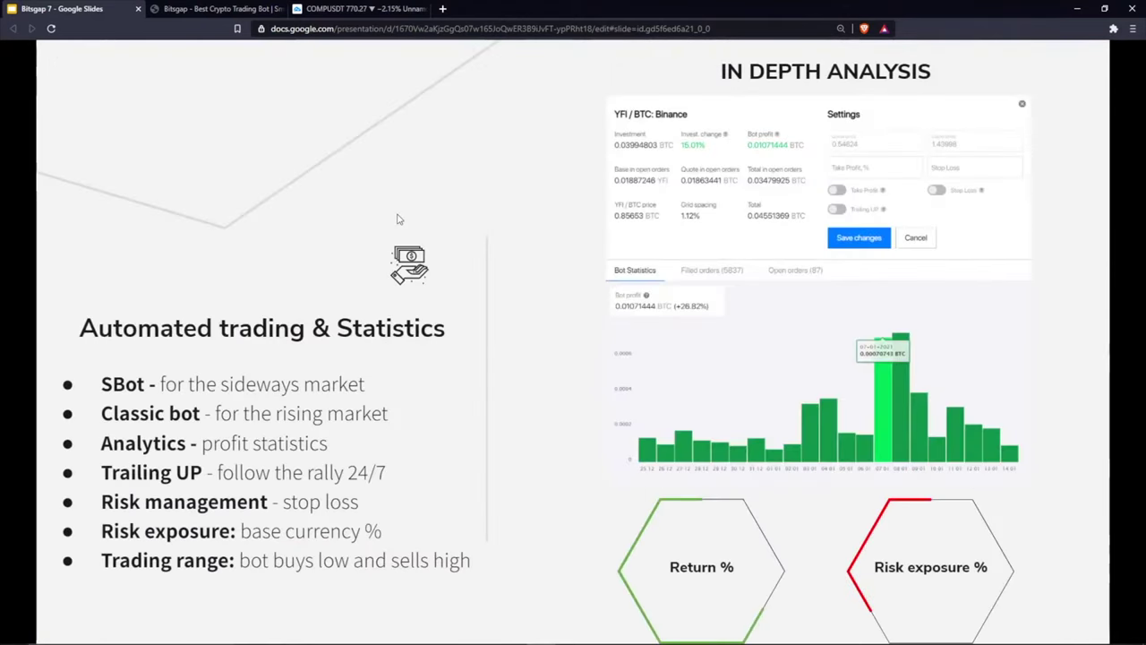
key(Left)
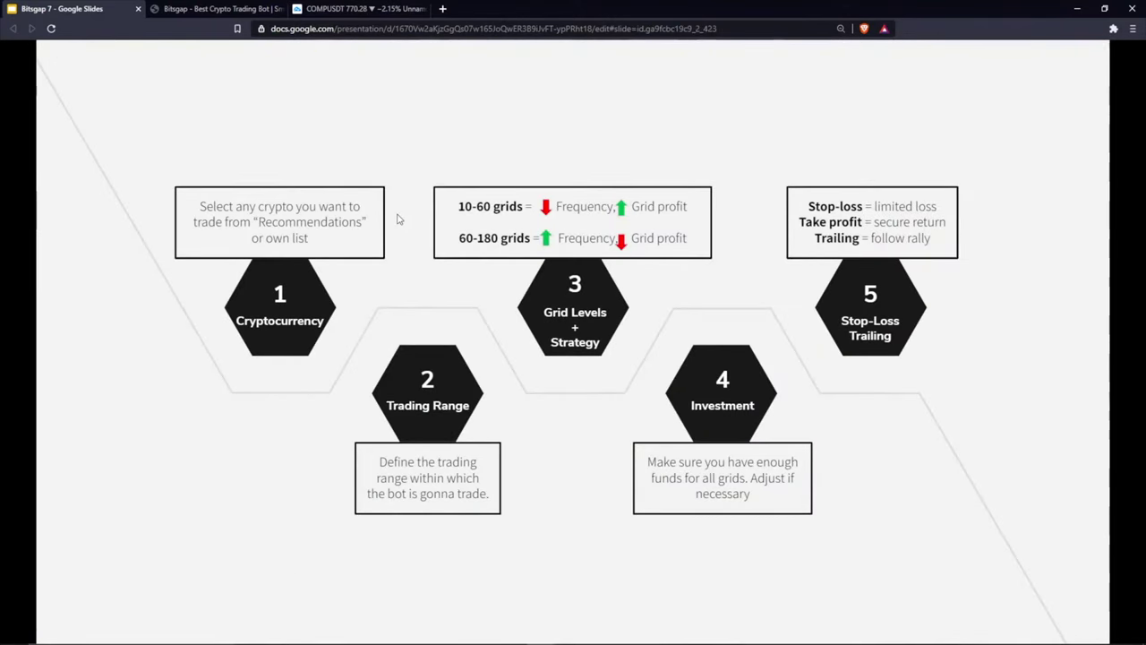
key(Escape)
scroll(94, 431, down, 5)
scroll(94, 432, up, 10)
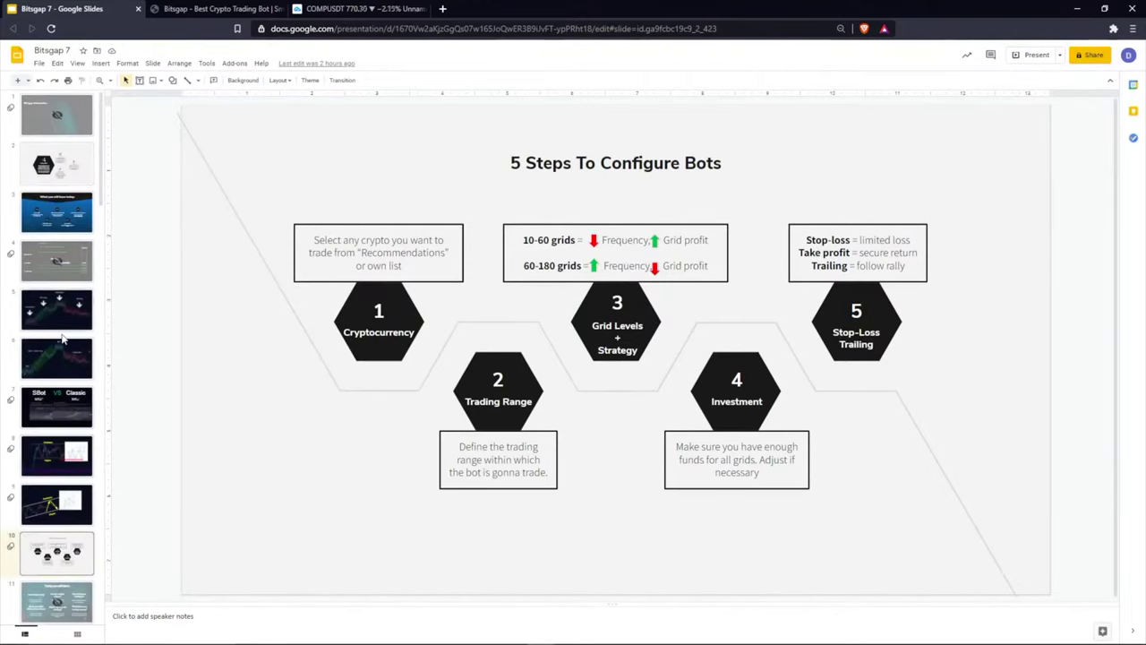
Switch to Bitsgap, brush a rising price path from the current AAVE / USDT price to about 830, and choose the Classic bot strategy
click(349, 8)
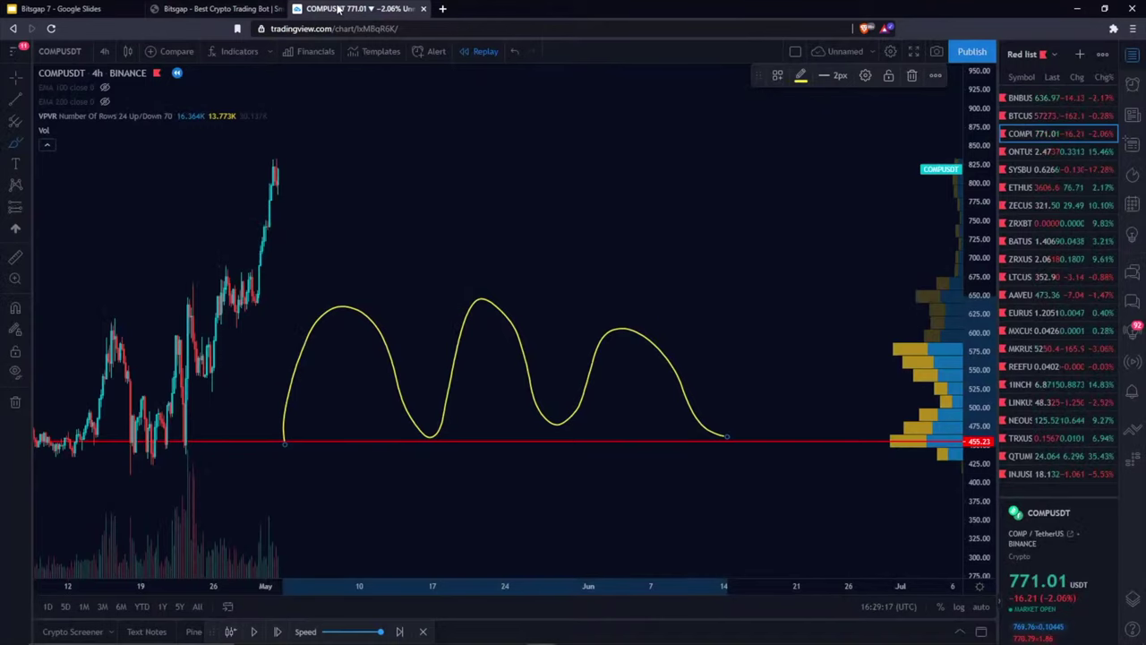
click(181, 8)
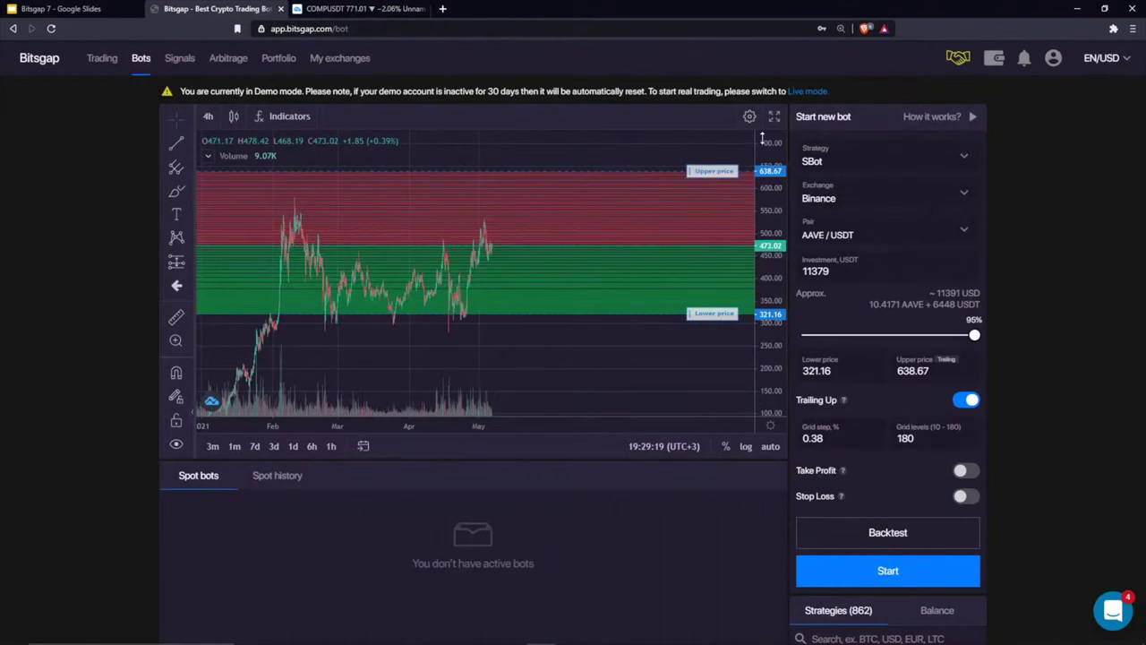
scroll(538, 158, right, 3)
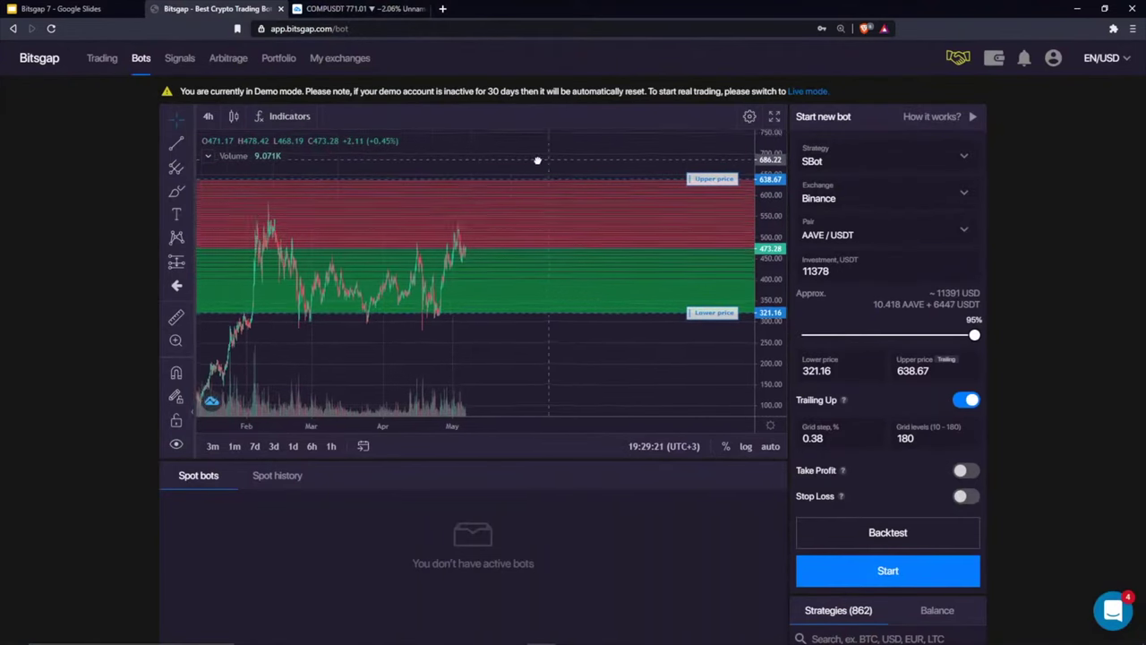
drag(779, 166, 782, 224)
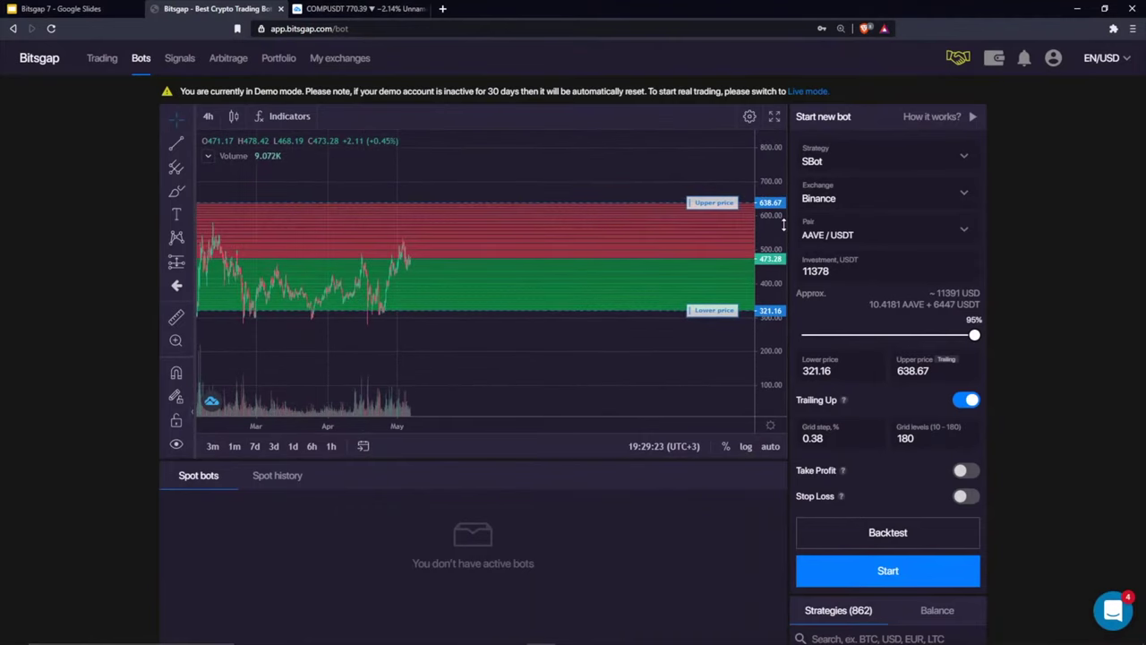
click(929, 158)
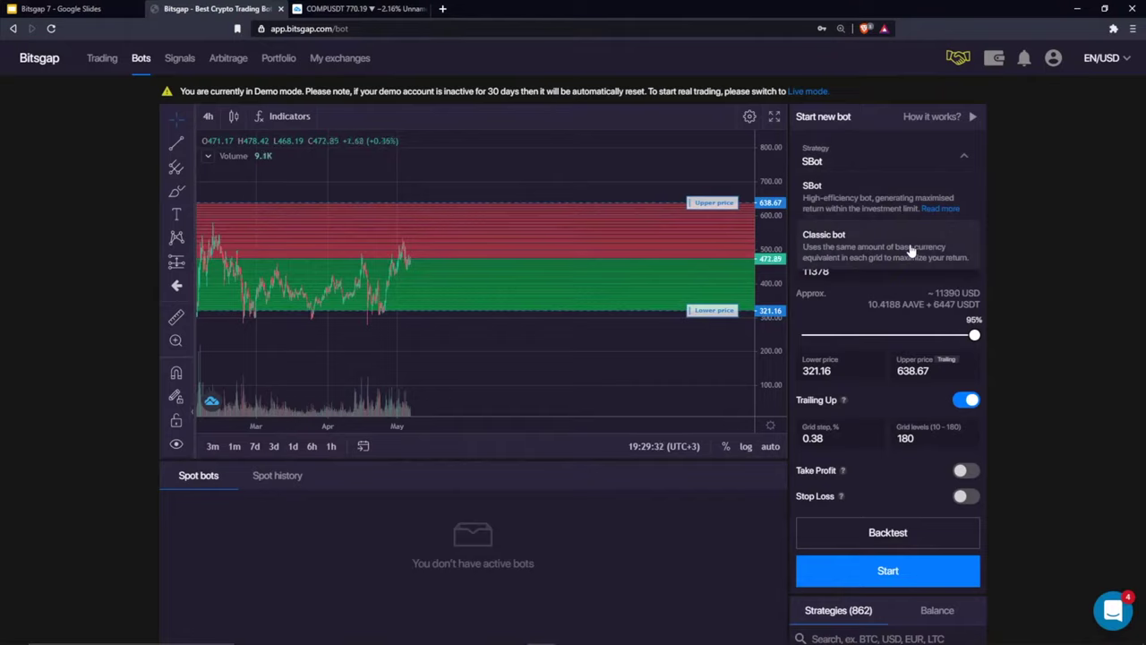
drag(555, 161, 455, 212)
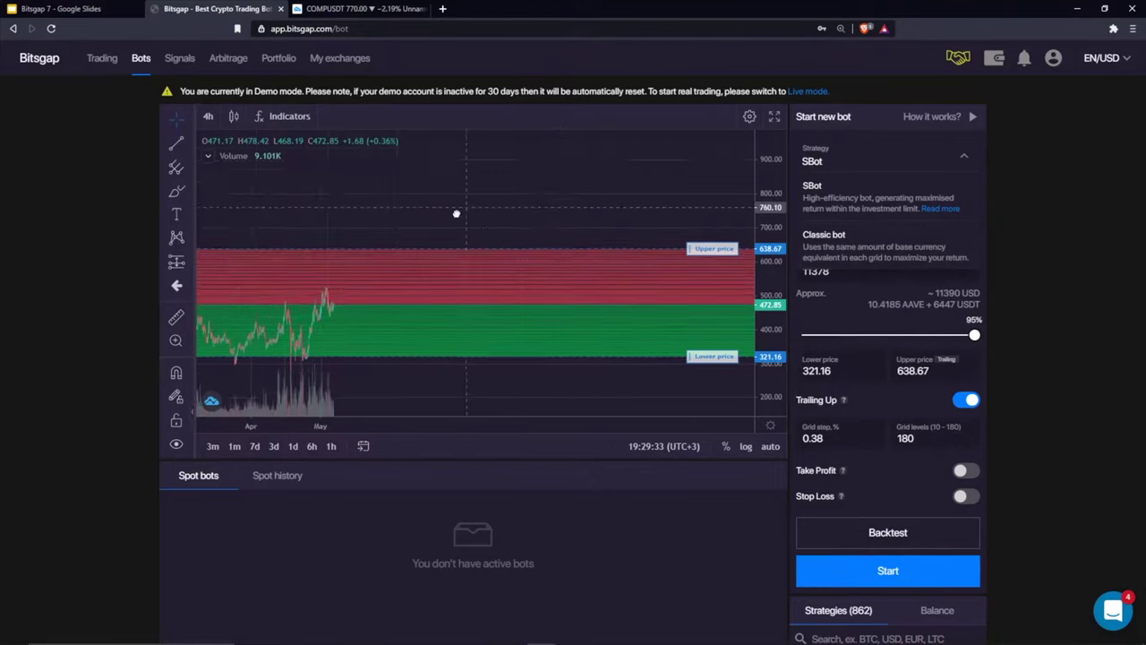
click(176, 192)
mouse_move(309, 315)
mouse_down()
mouse_move(532, 222)
mouse_move(571, 191)
mouse_up()
click(824, 236)
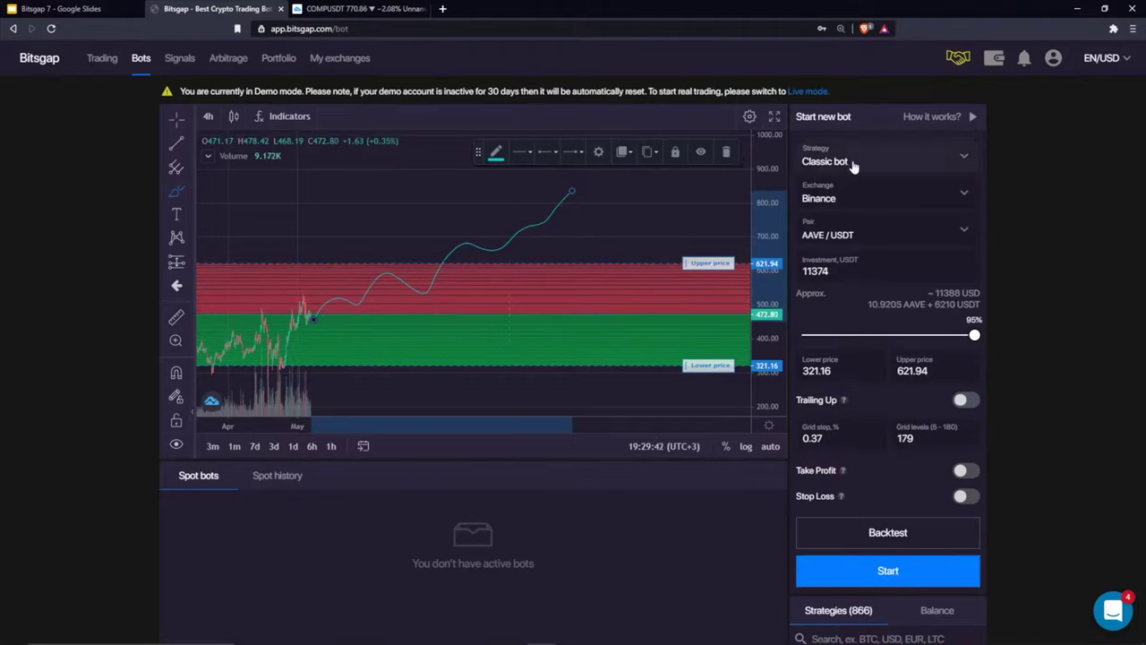
Set the Classic bot's trading pair to ZRX / BTC and view its range on the chart
click(859, 236)
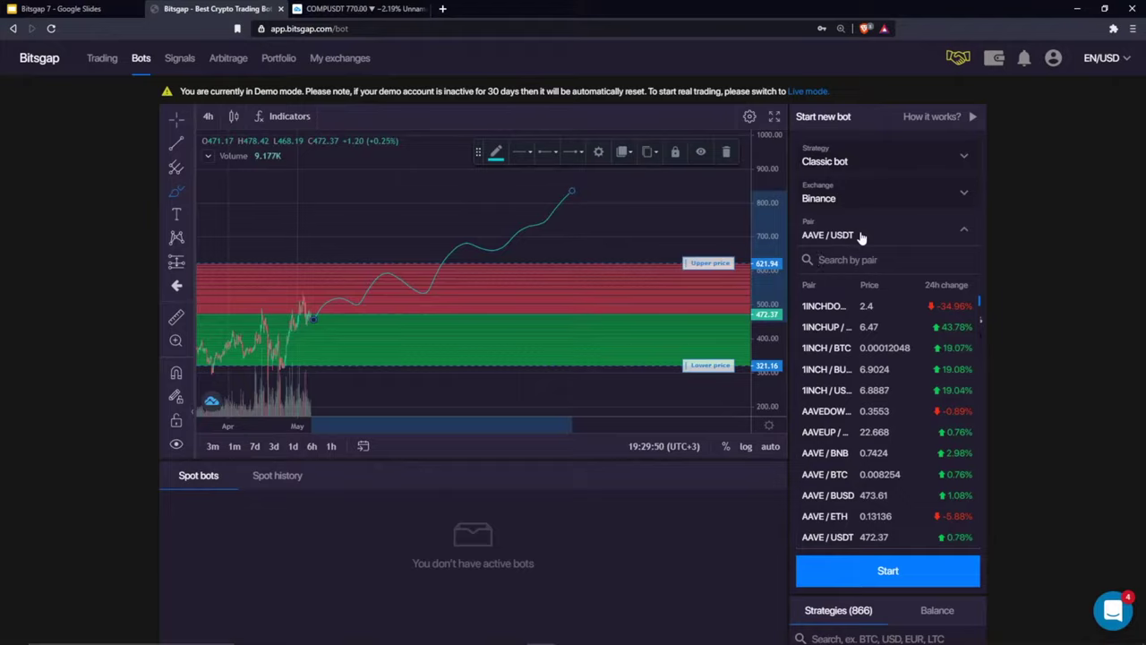
text(Z)
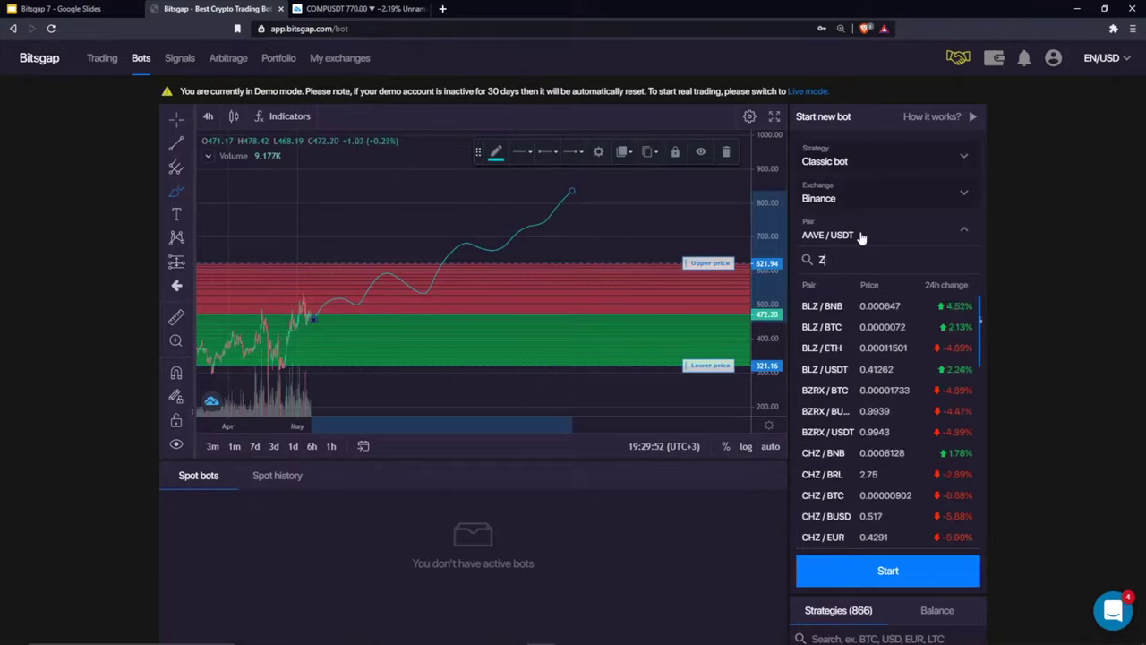
text(RX/BTC)
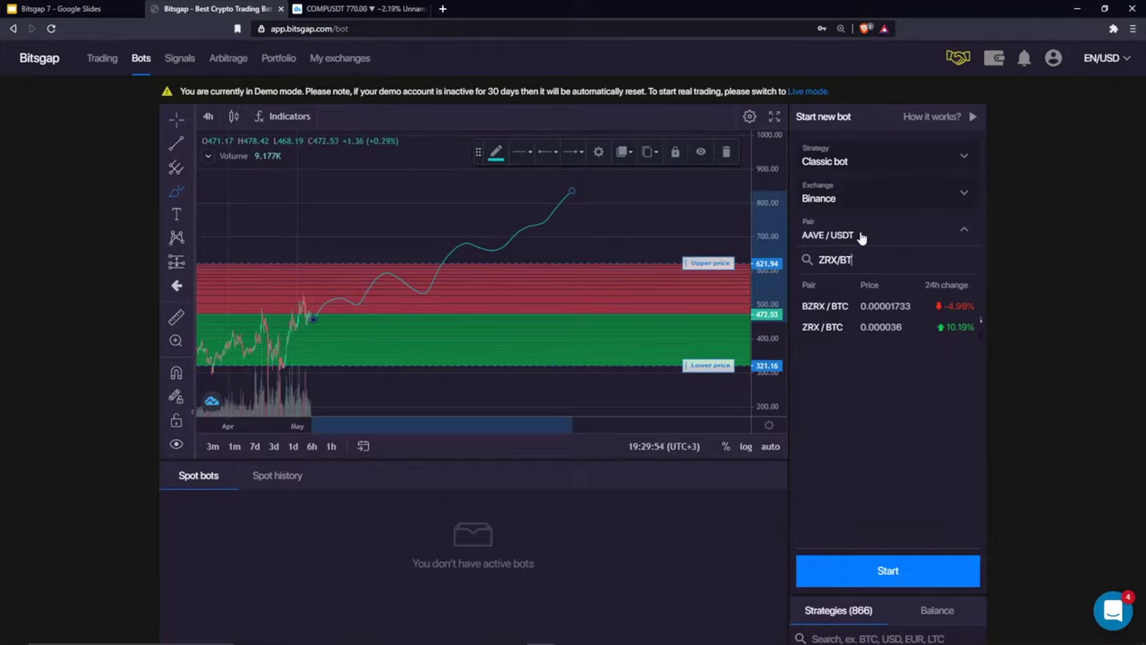
click(840, 326)
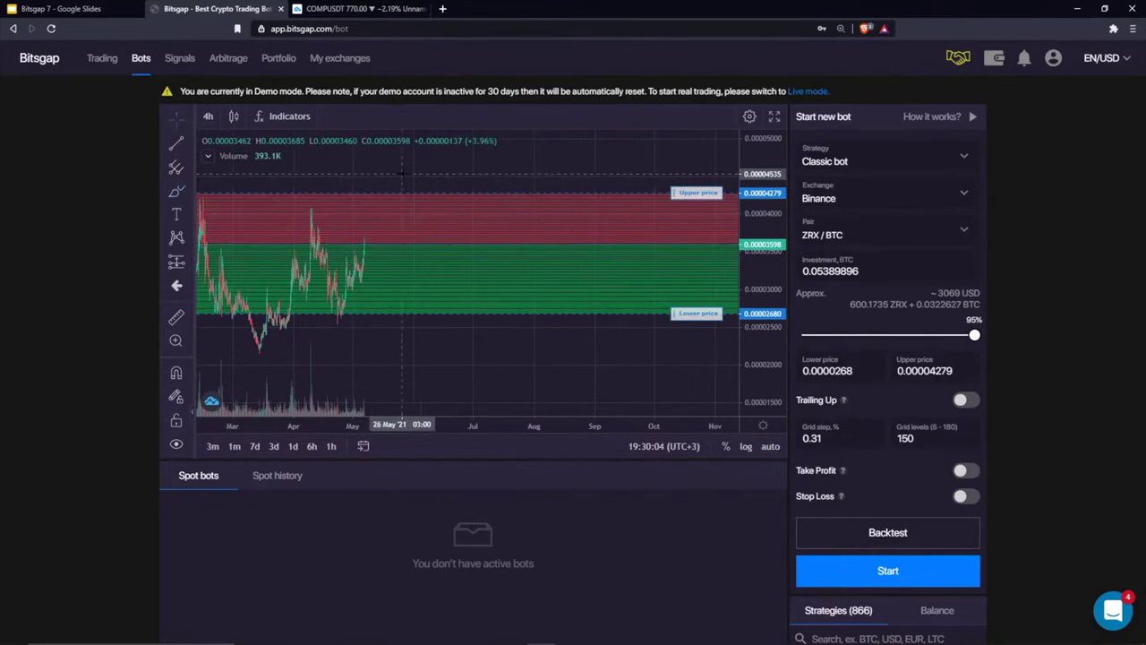
drag(358, 287, 462, 285)
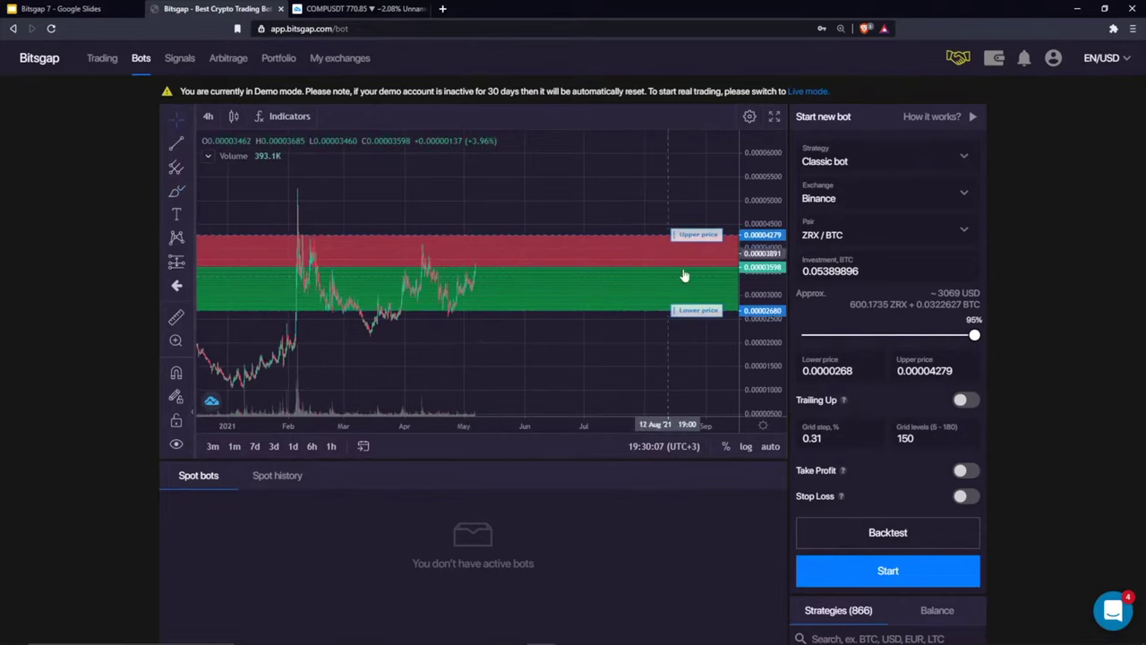
Change the Classic bot's trading pair to ZRX / USDT
click(852, 235)
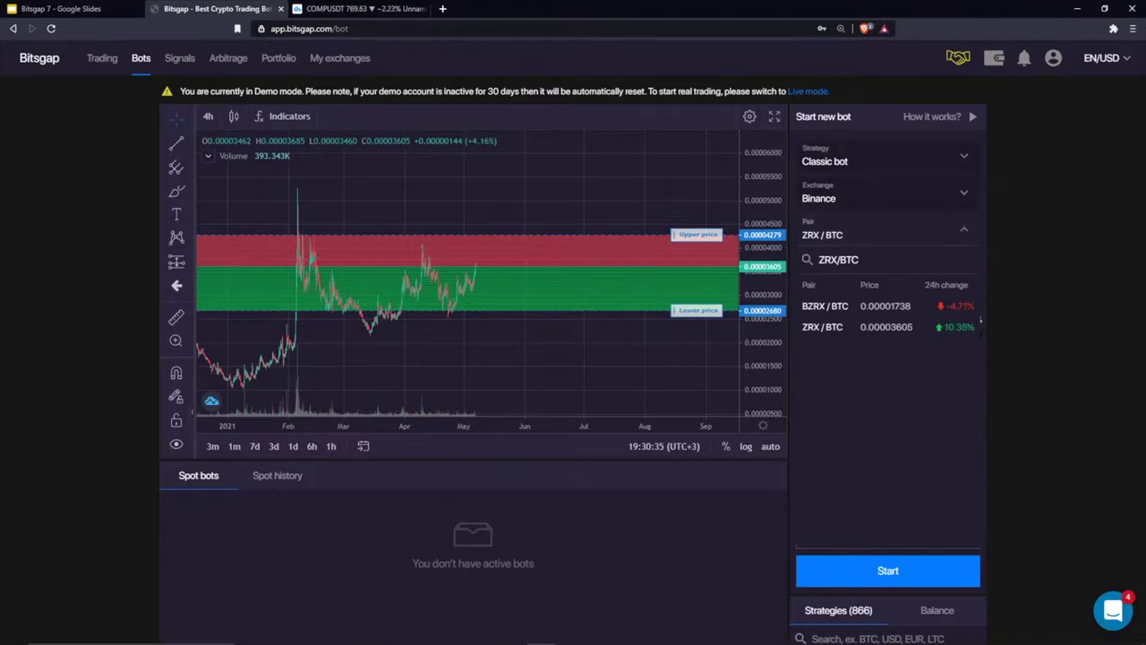
drag(858, 260, 838, 259)
text(usdt)
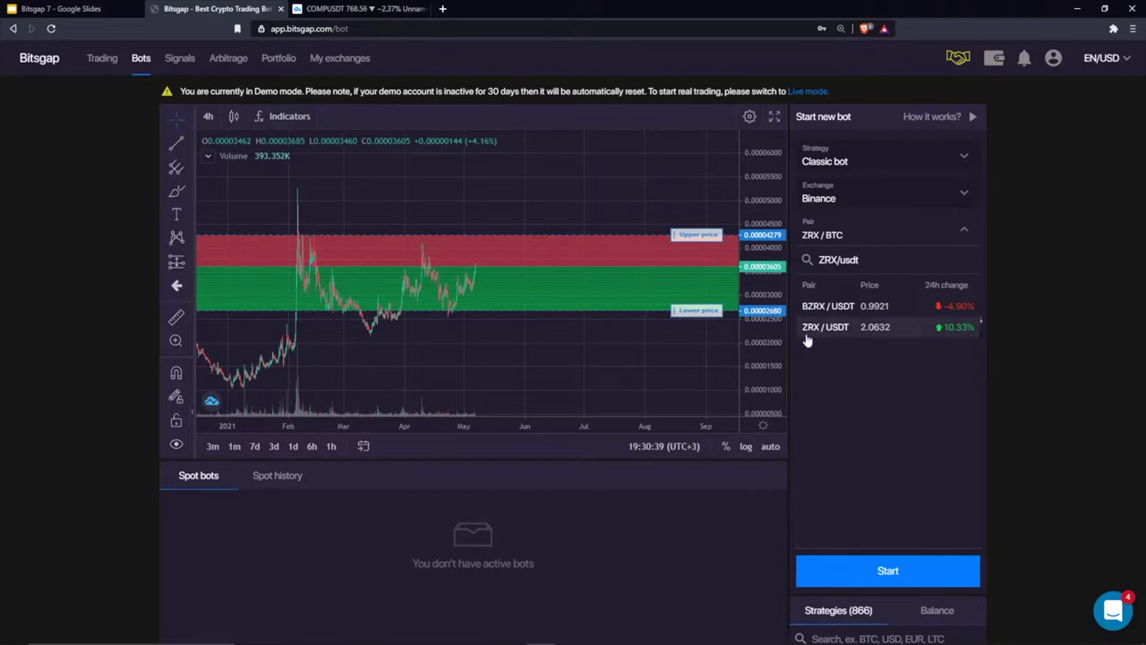
click(808, 329)
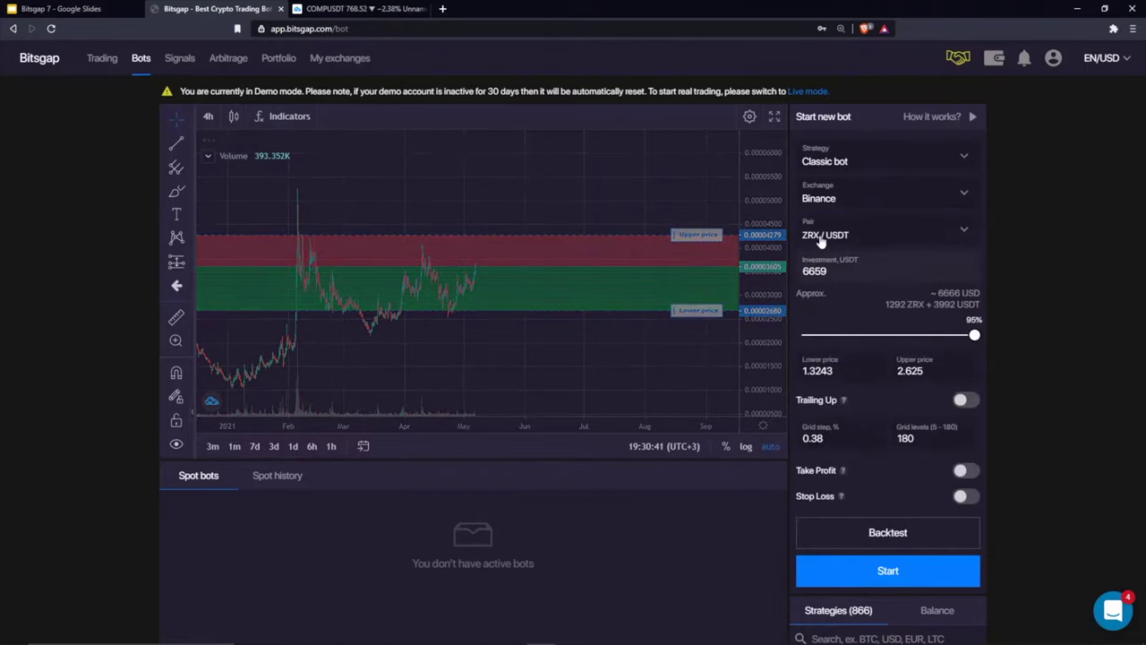
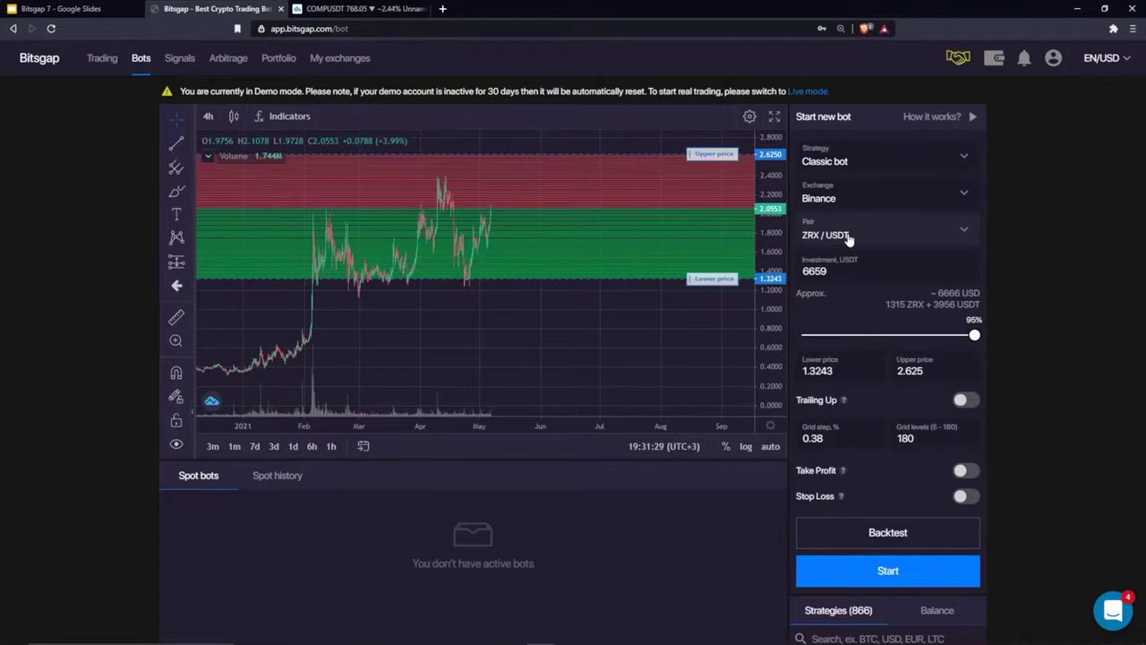
Switch the Classic bot's trading pair from ZRX / USDT back to ZRX / BTC
click(849, 238)
key(BackSpace)
key(BackSpace)
key(BackSpace)
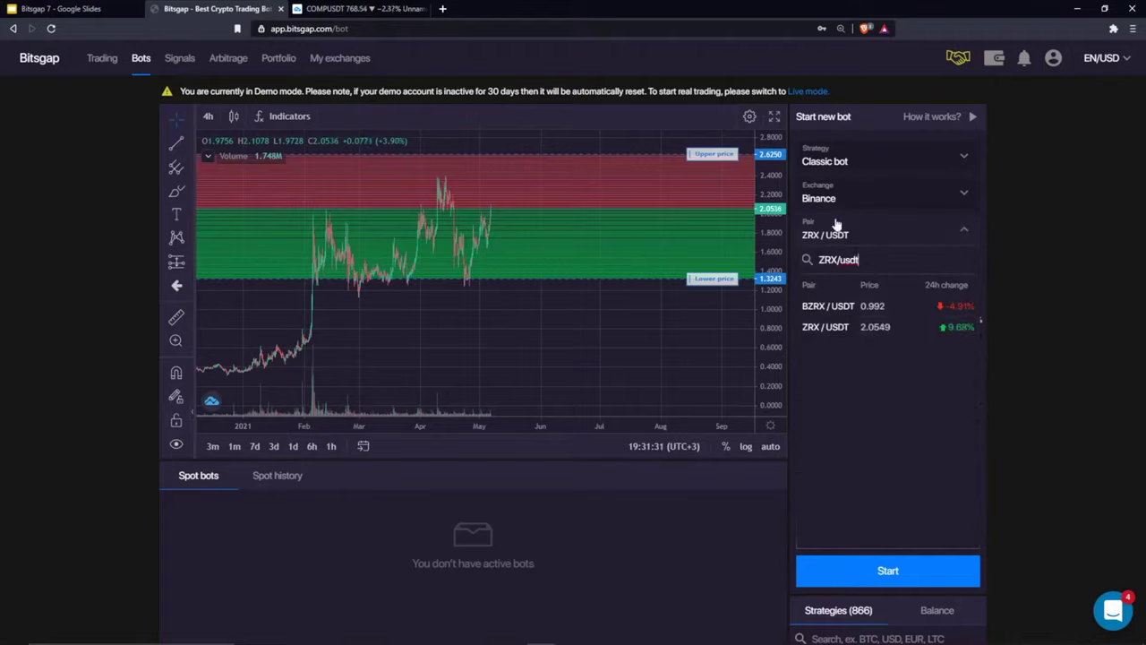
key(BackSpace)
text(btc)
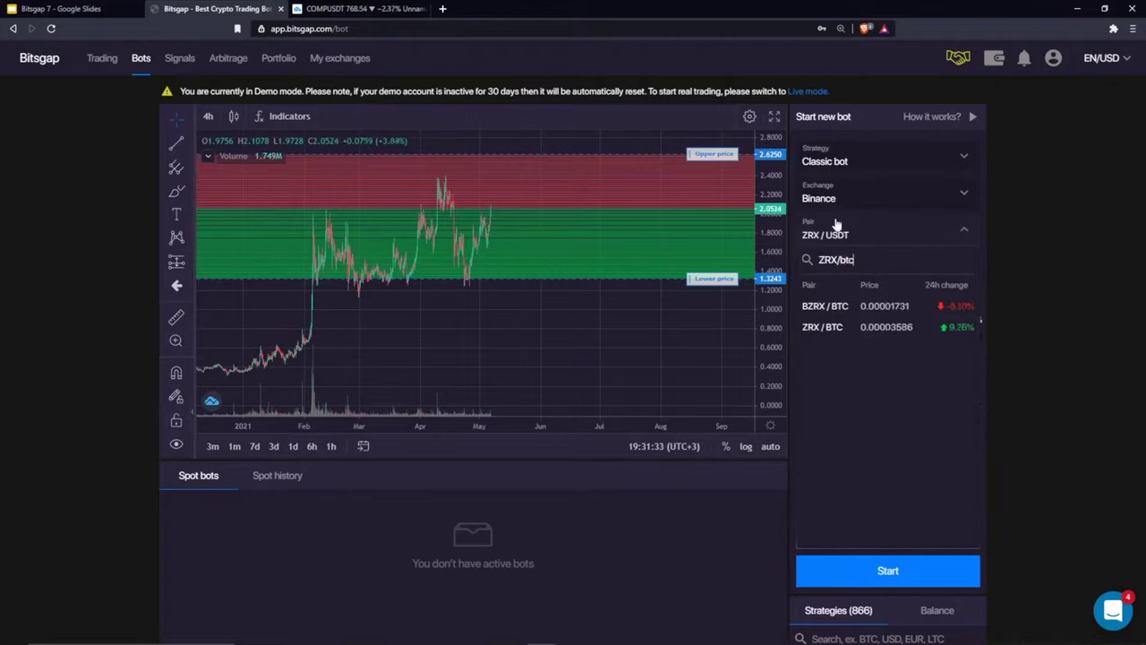
click(828, 326)
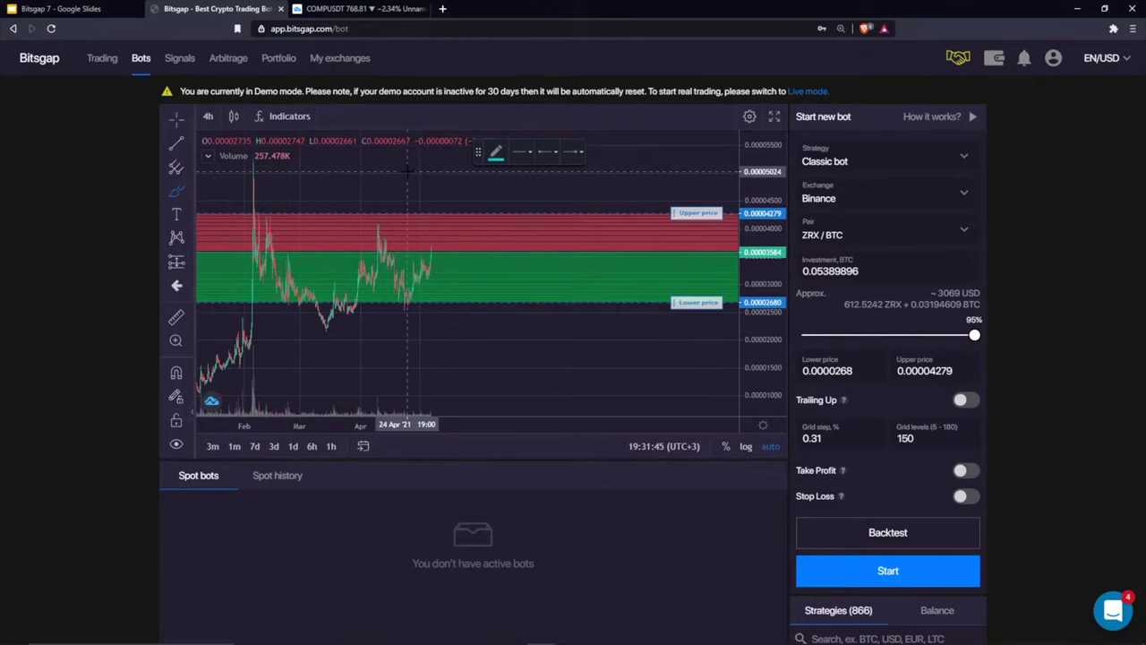
Handwrite "ROI = ZRX↑ + BTC↑" with the brush on the ZRX / BTC chart below the bot's lower price
mouse_move(378, 344)
mouse_down()
mouse_move(399, 367)
mouse_move(421, 338)
mouse_move(445, 367)
mouse_move(512, 353)
mouse_move(561, 363)
mouse_up()
click(570, 362)
mouse_move(569, 340)
mouse_down()
mouse_move(584, 368)
mouse_move(603, 366)
mouse_up()
drag(604, 344, 589, 365)
drag(621, 367, 622, 337)
drag(615, 348, 663, 358)
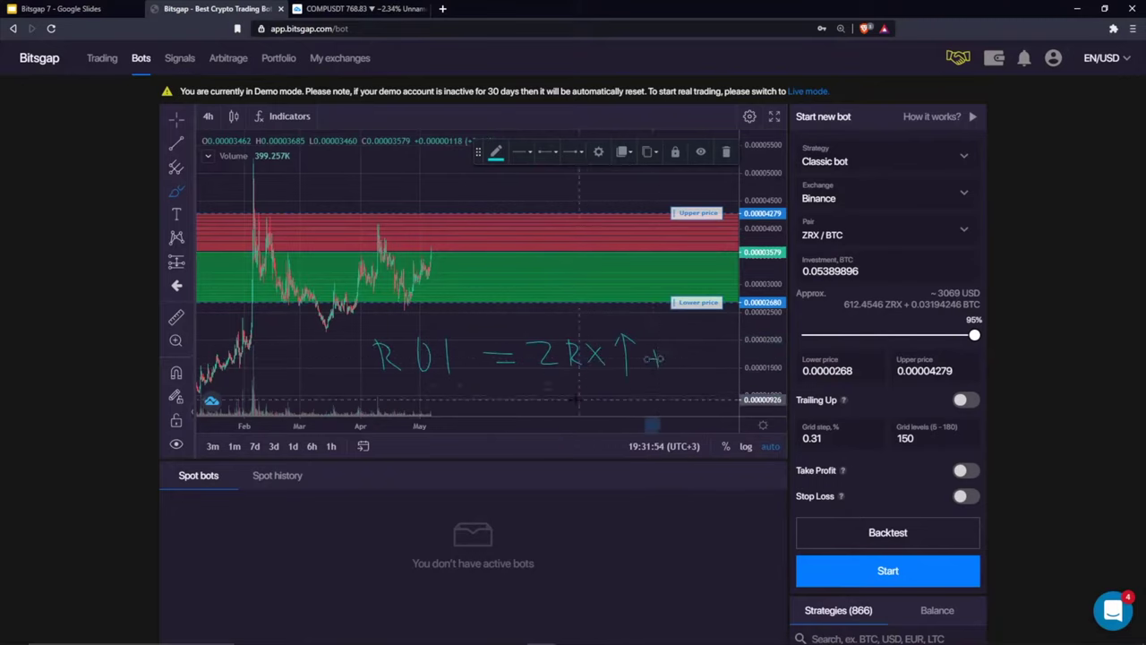
scroll(583, 399, right, 3)
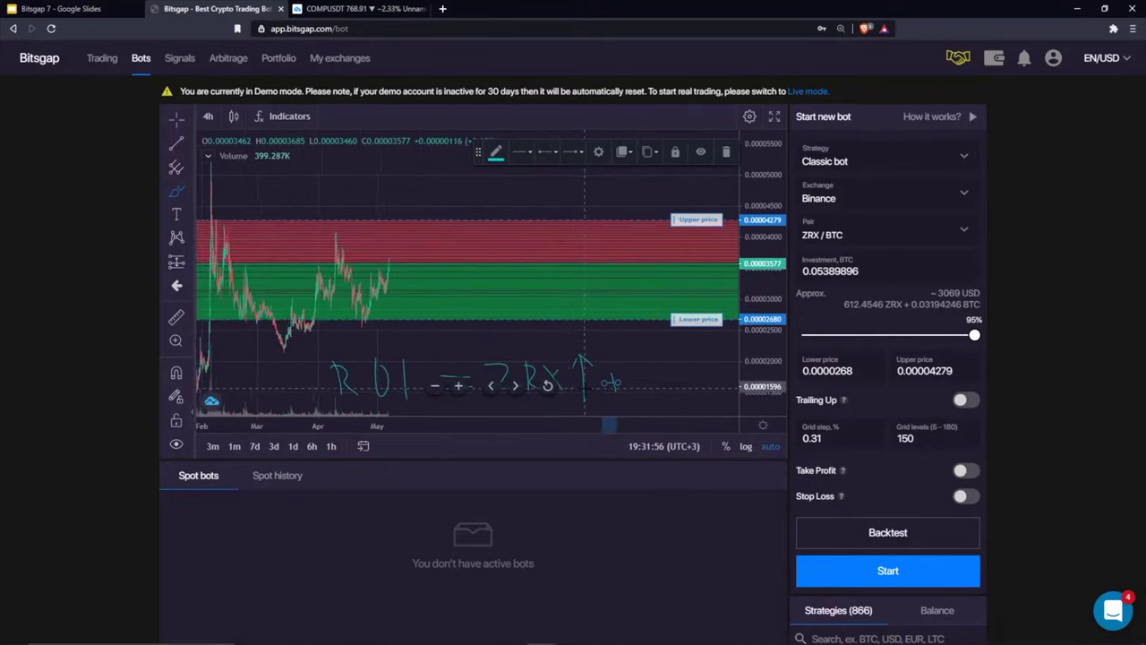
scroll(611, 385, right, 3)
mouse_move(558, 313)
mouse_down()
mouse_move(557, 356)
mouse_move(627, 312)
mouse_move(604, 355)
mouse_move(682, 356)
mouse_move(678, 315)
mouse_move(694, 330)
mouse_up()
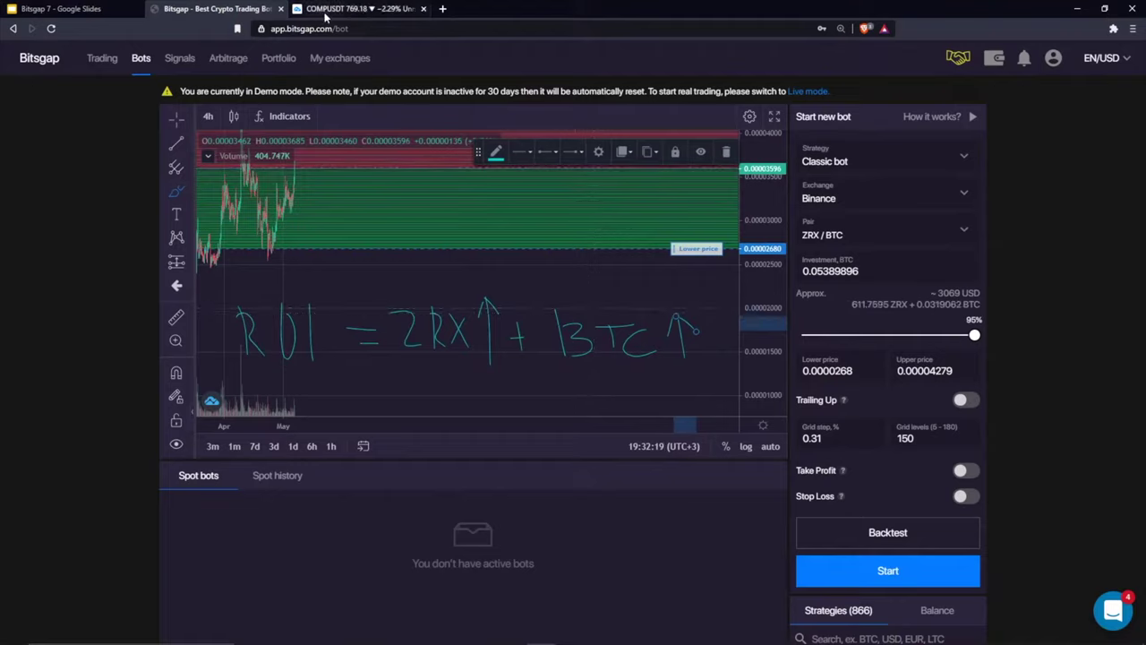
Switch to TradingView and remove the yellow freehand wave from the COMPUSDT chart
click(325, 12)
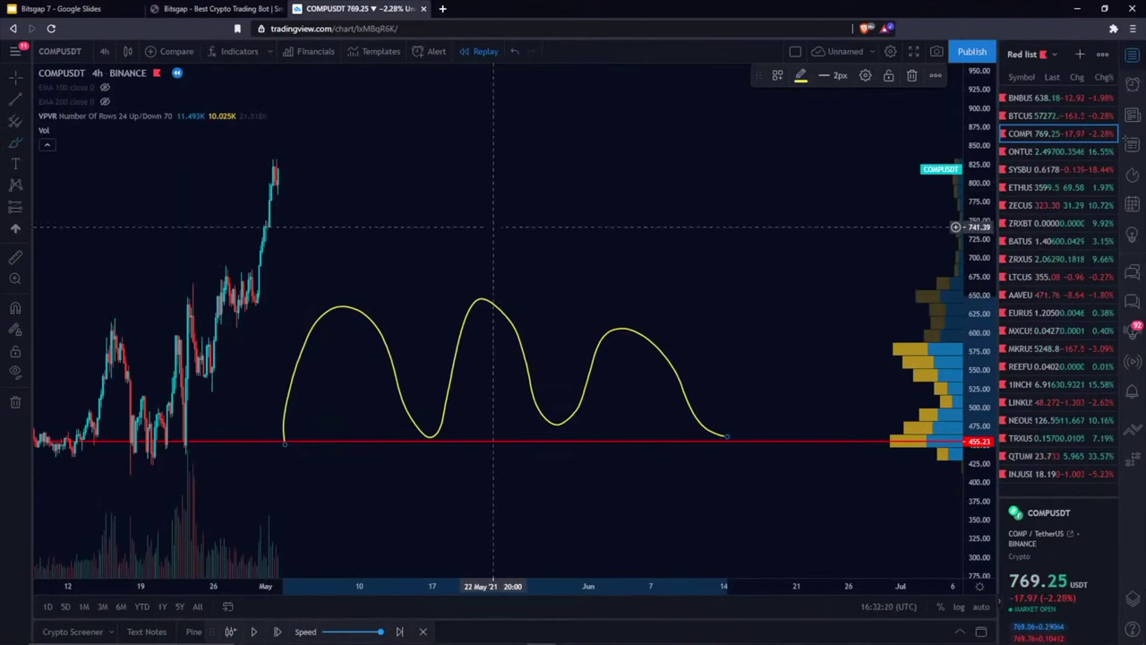
right_click(495, 228)
click(551, 477)
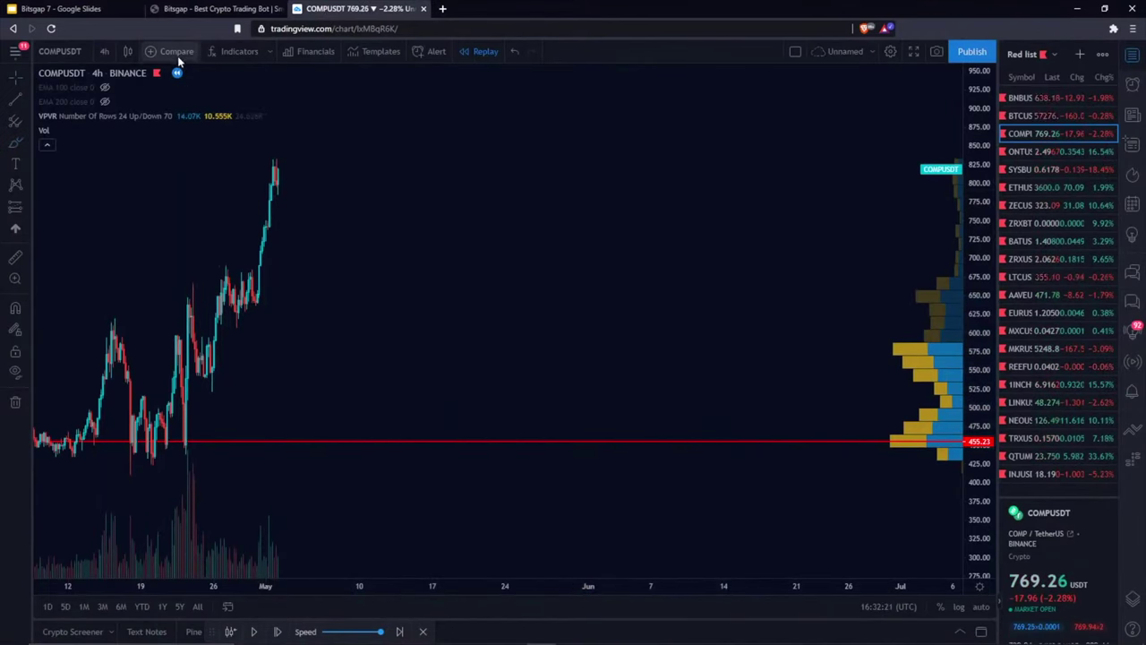
Change the chart symbol to Binance's ZRXBTC pair
click(59, 51)
text(ZRX)
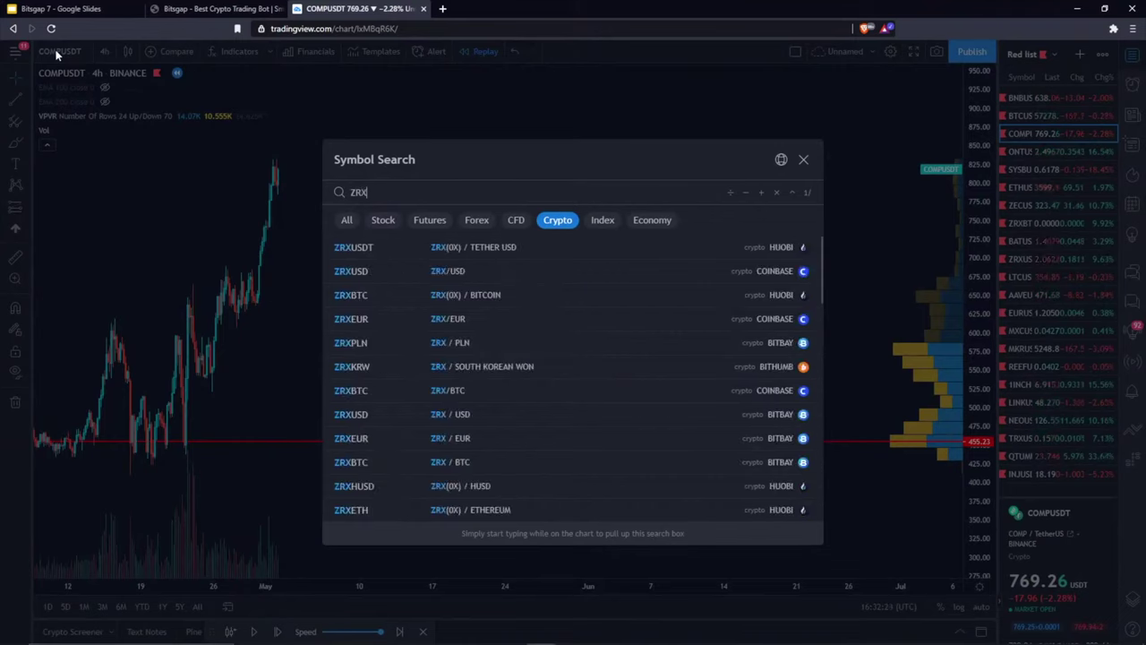
text(/BTC)
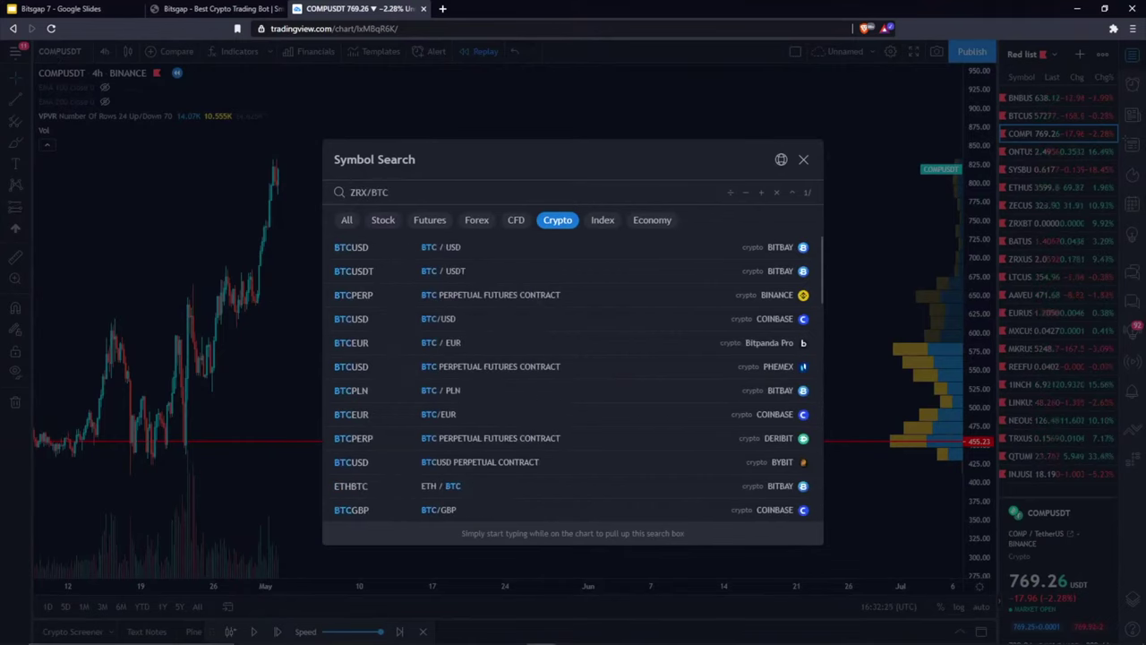
text(ZR)
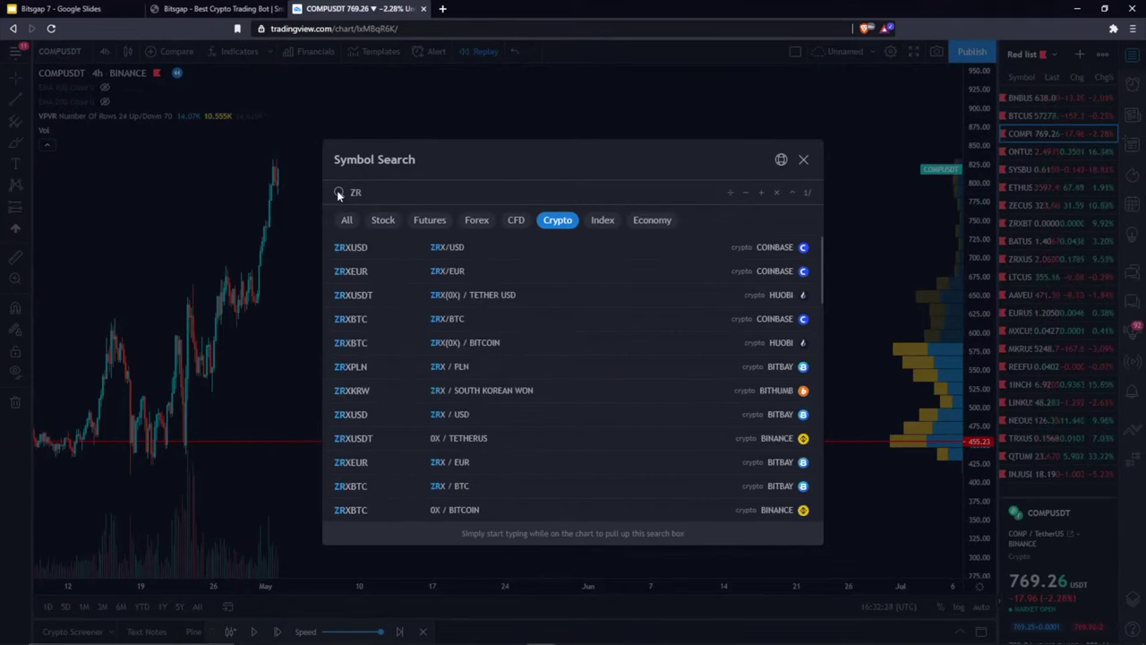
text(XBTC)
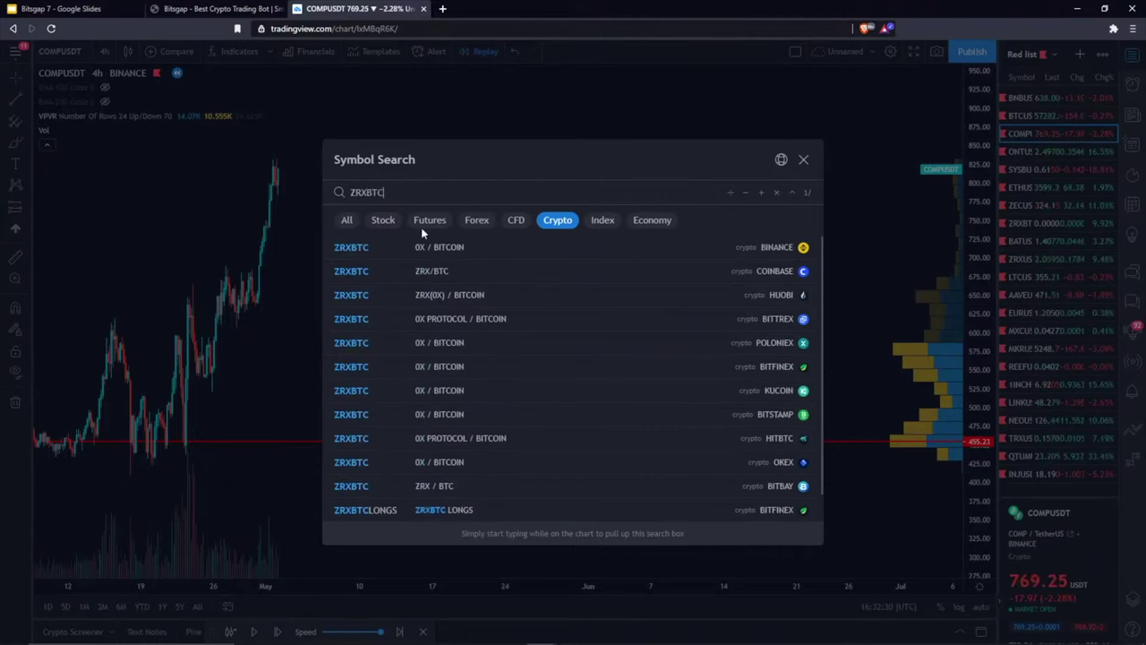
click(486, 249)
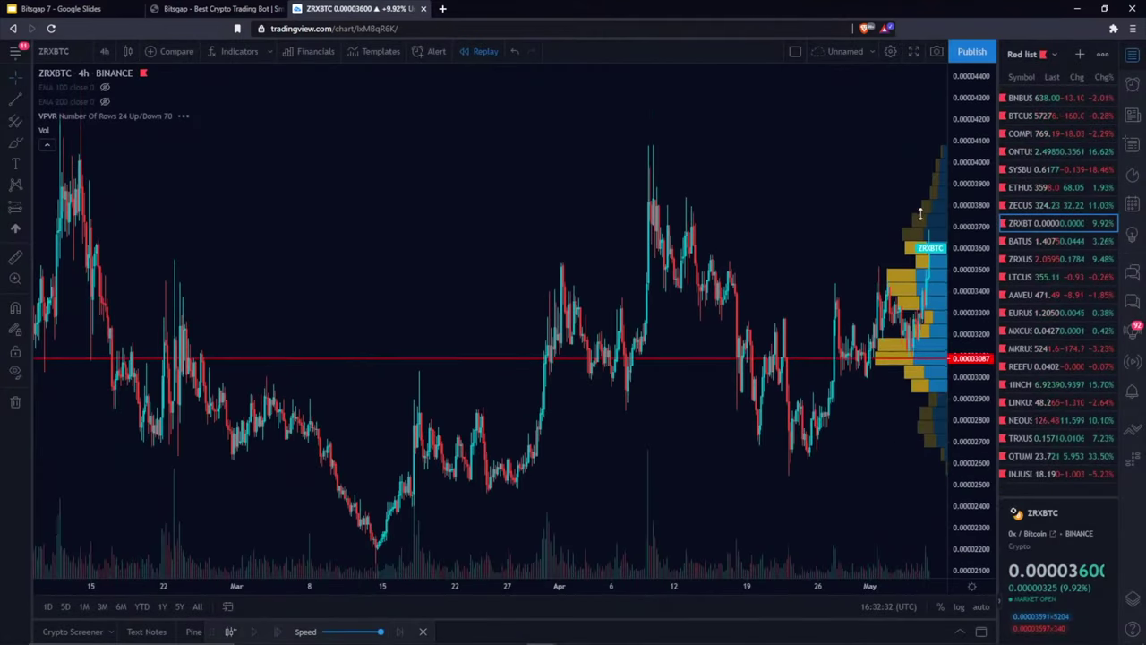
Hide the VPVR indicator and remove the volume indicator from the ZRXBTC chart
click(182, 116)
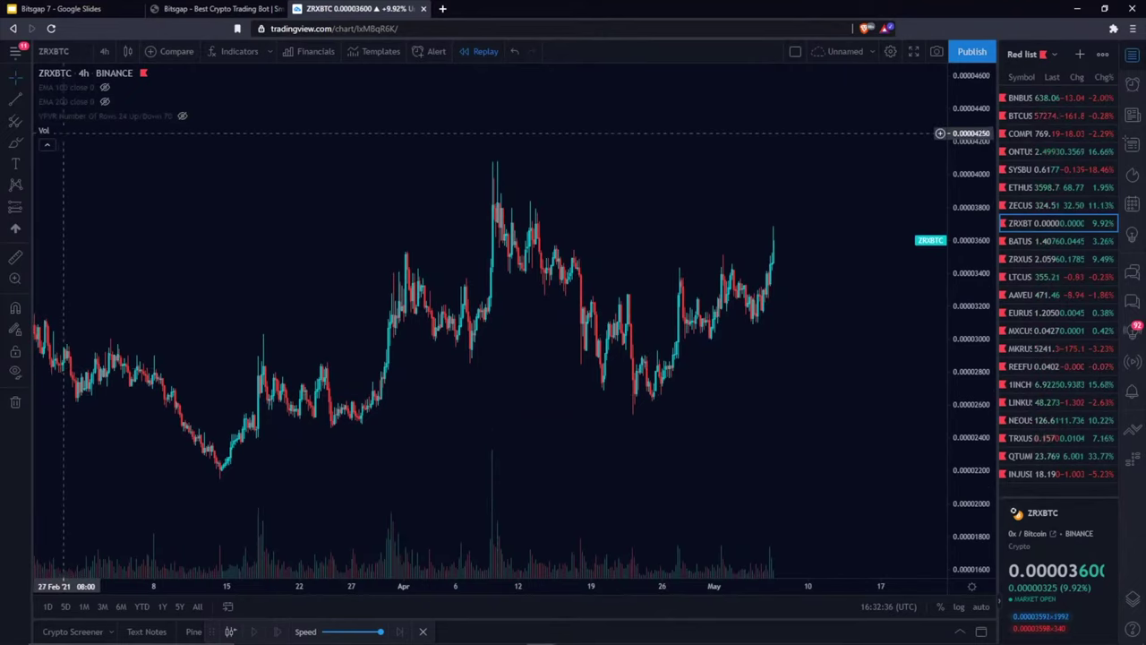
click(108, 132)
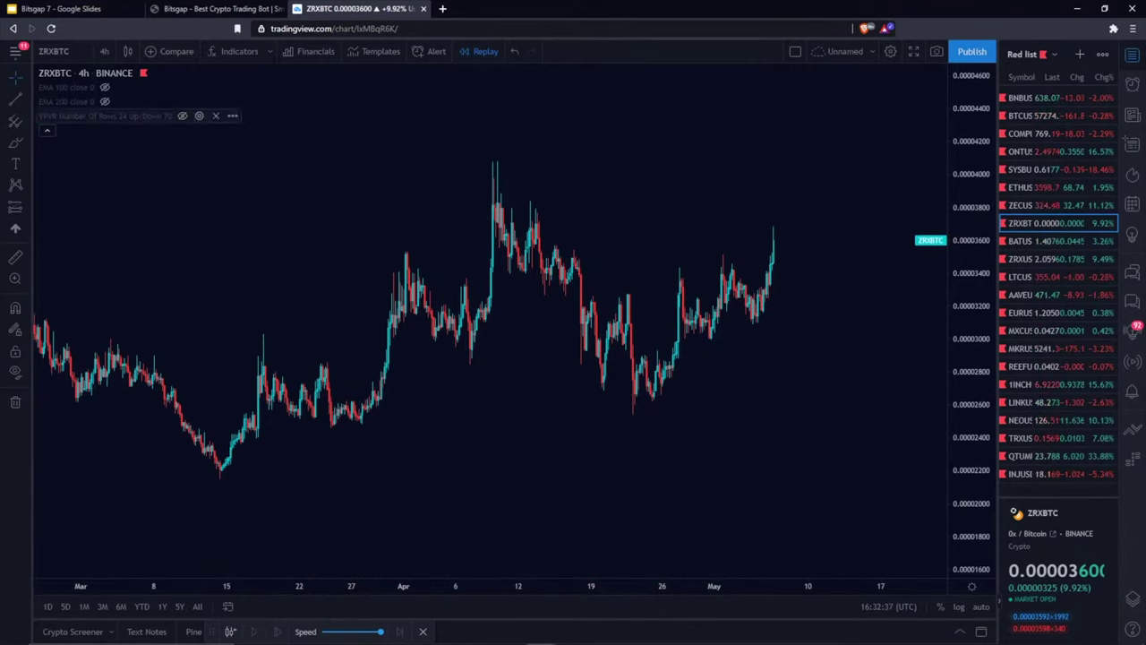
Overlay Binance's BTCUSDT on the ZRXBTC chart as a comparison symbol
click(170, 51)
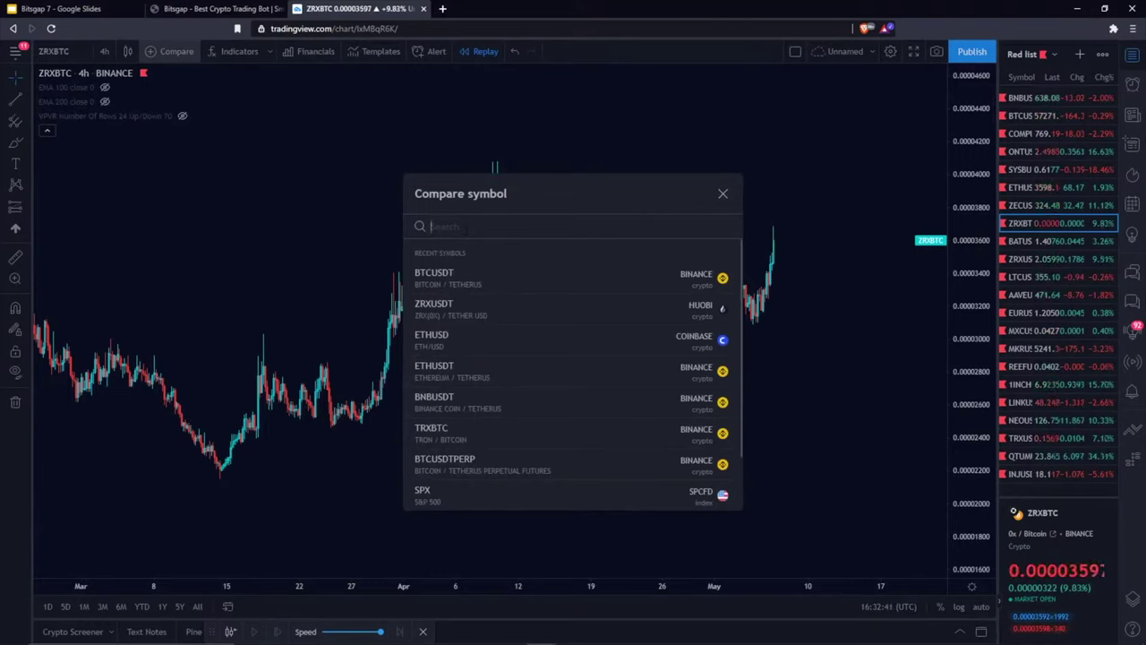
text(B)
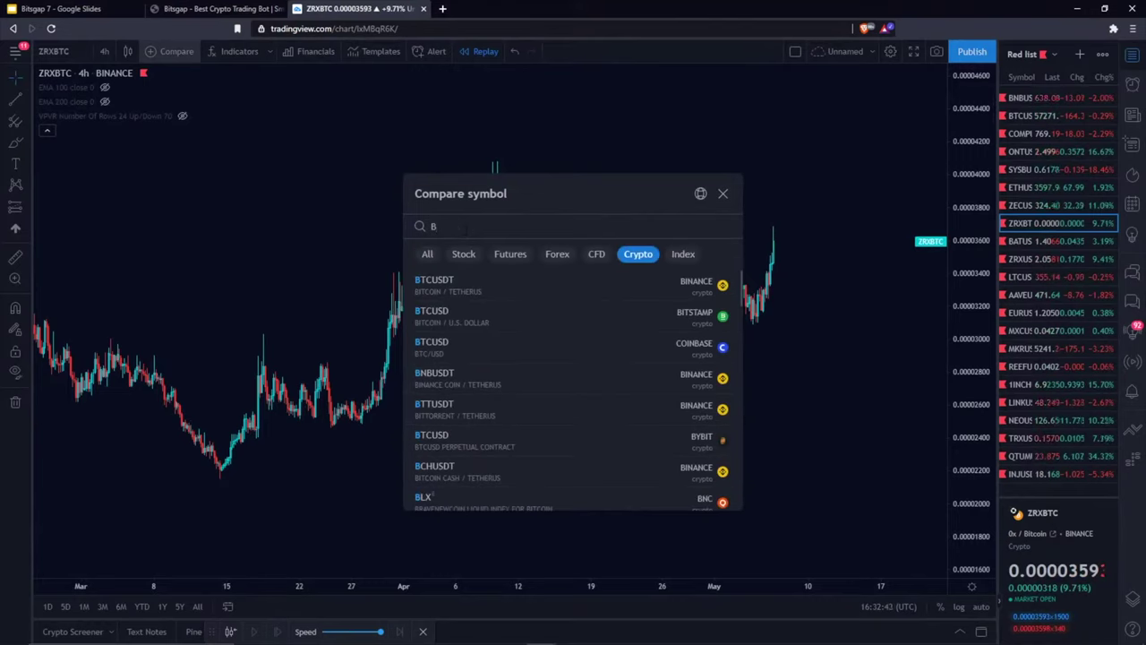
text(TC)
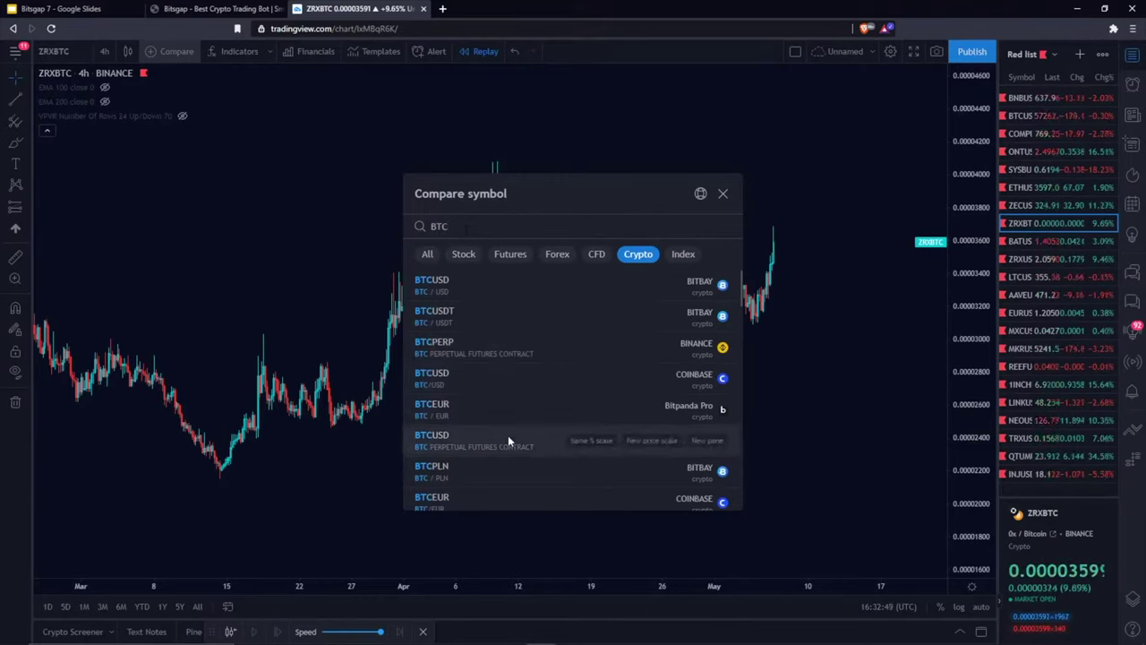
text(USDT)
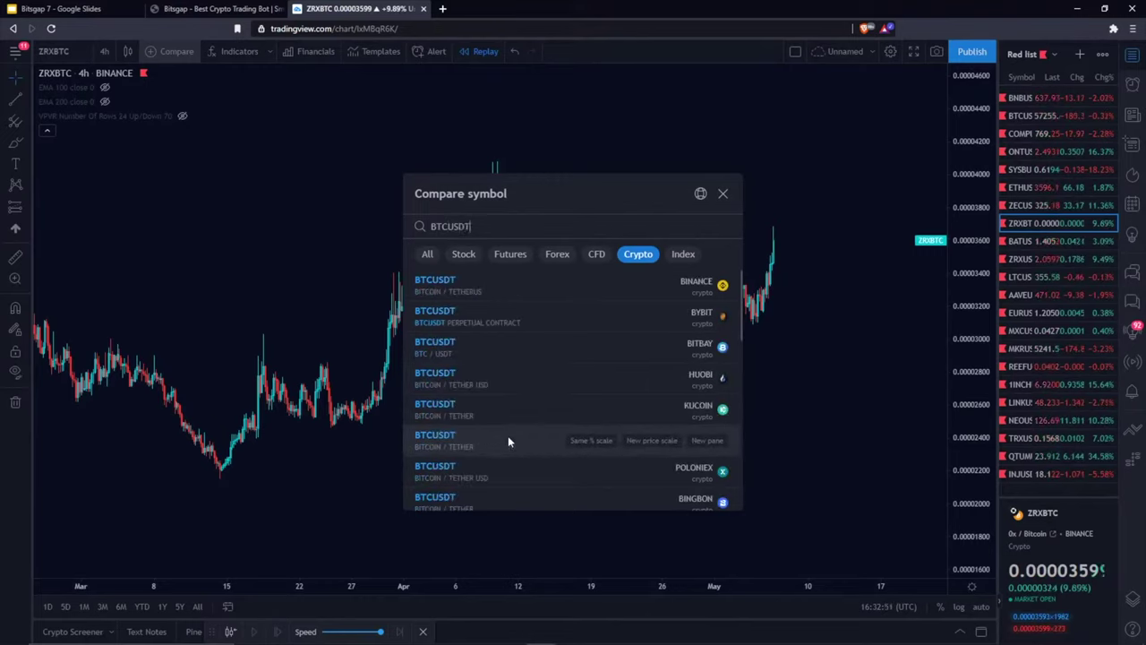
click(528, 297)
click(722, 195)
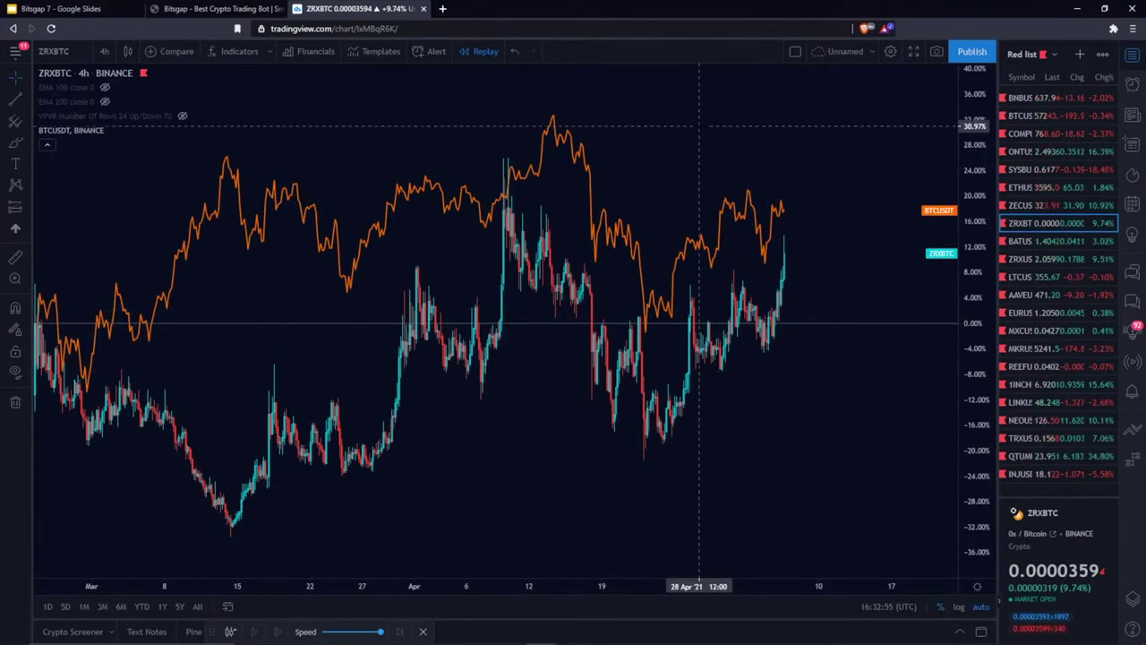
Draw two rising arrows with the brush, one under ZRXBTC's climb from late April and one under the BTCUSDT line
drag(681, 143, 478, 161)
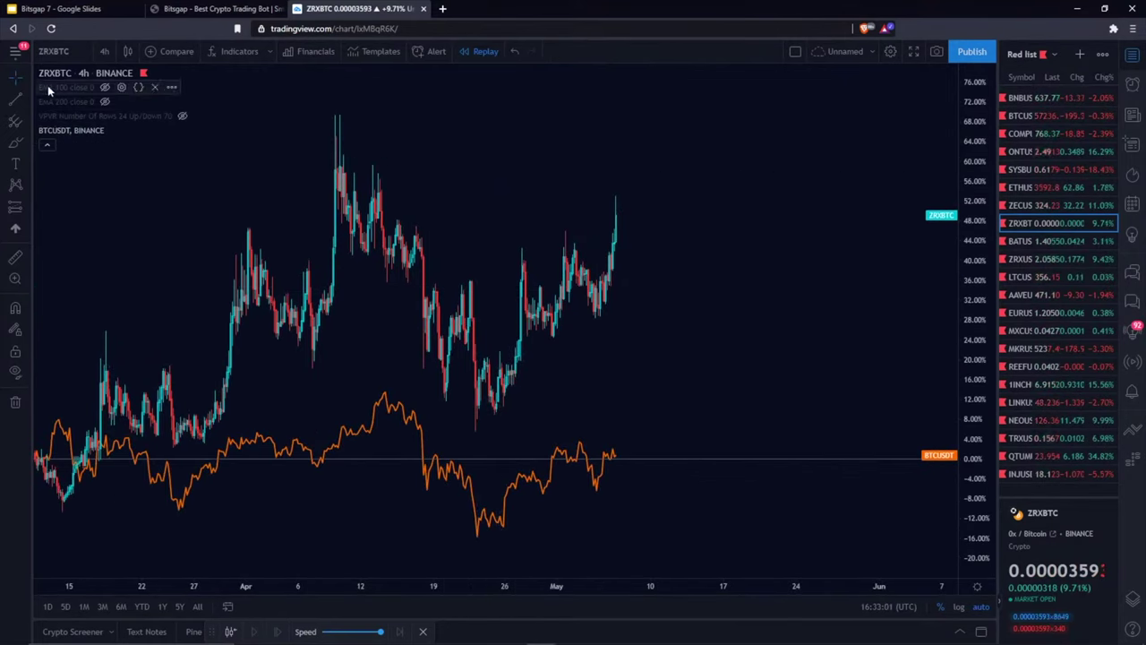
click(16, 141)
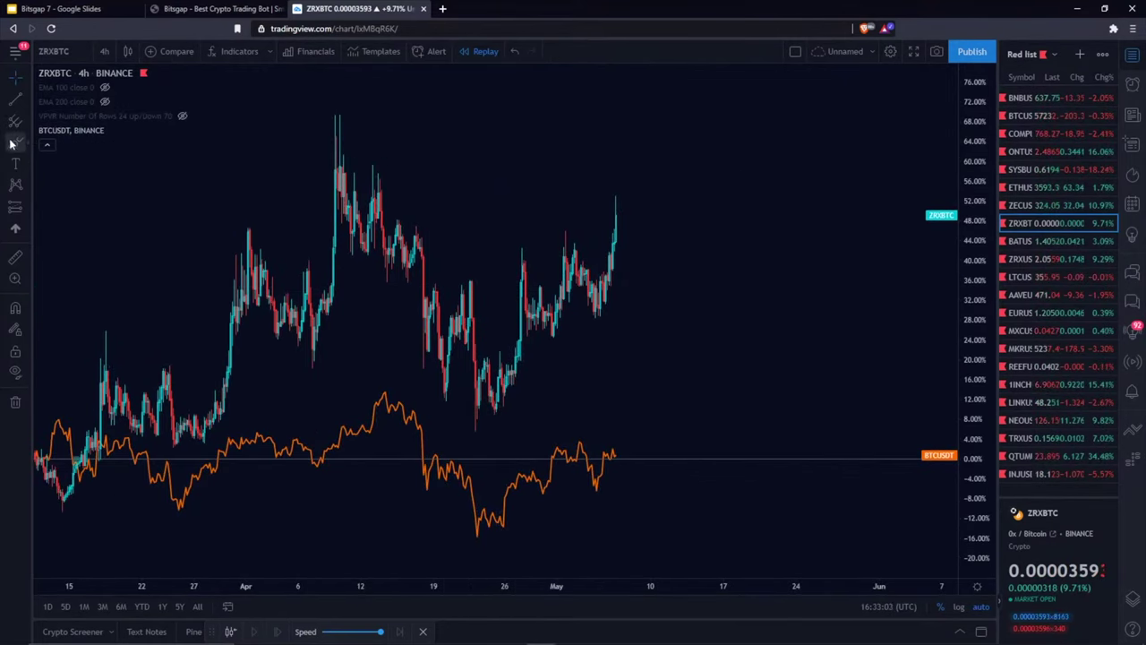
mouse_move(508, 414)
mouse_down()
mouse_move(607, 322)
mouse_move(590, 324)
mouse_up()
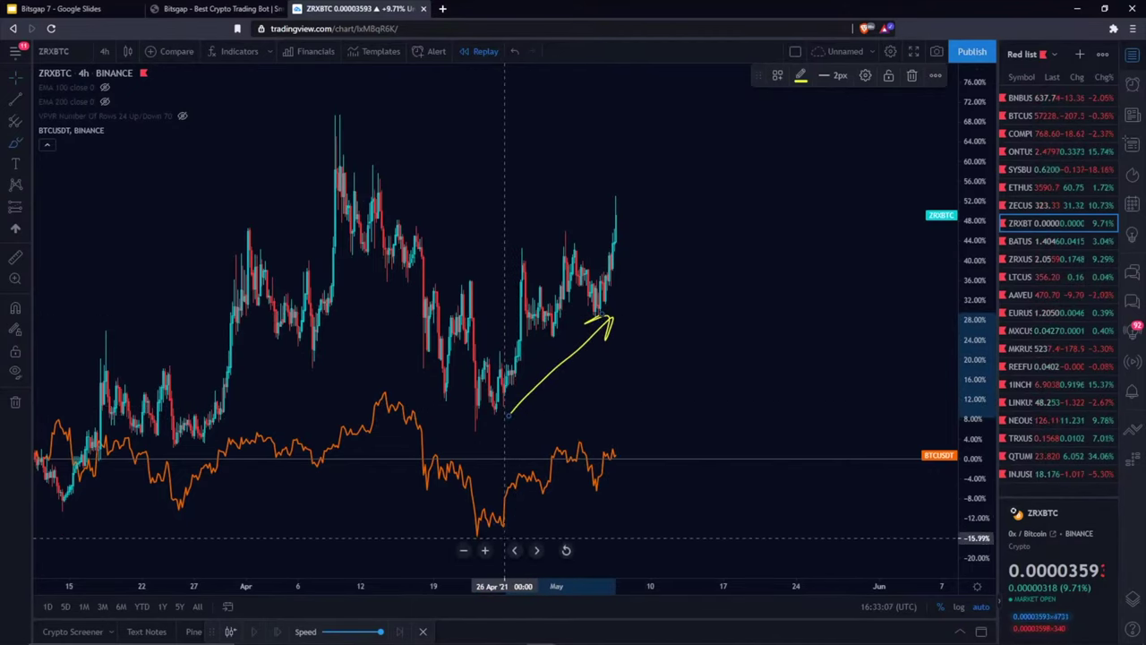
mouse_move(506, 537)
mouse_down()
mouse_move(587, 506)
mouse_move(620, 476)
mouse_move(608, 498)
mouse_up()
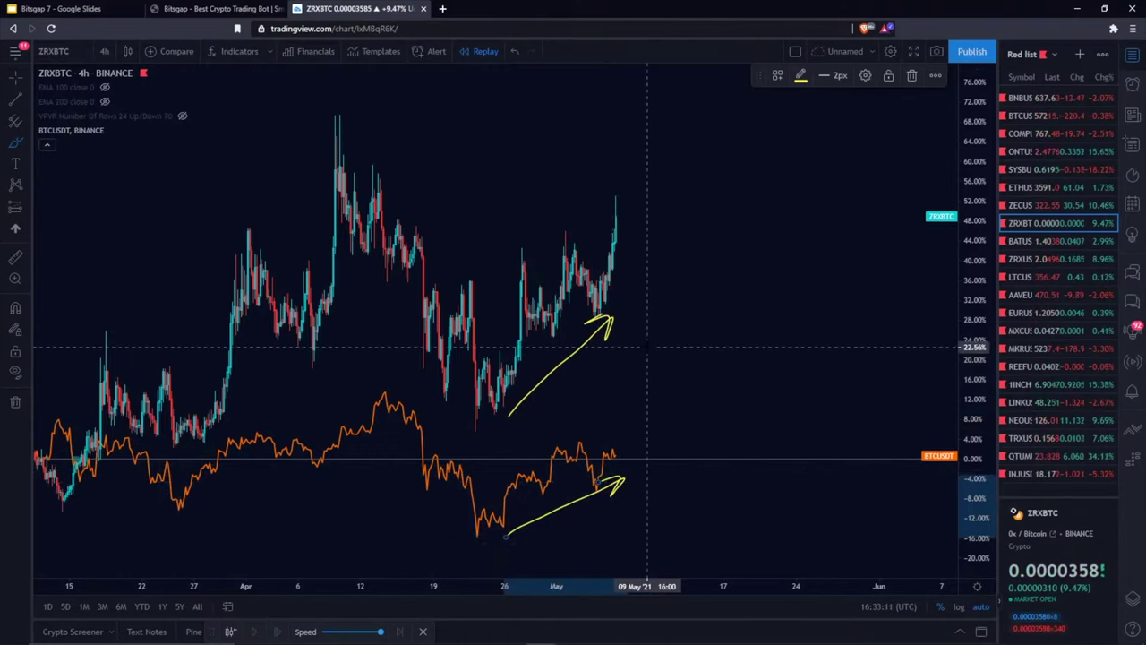
Handwrite "BOT → BTC ↑" above the price action and circle ZRXBTC's rise from late April into May
drag(479, 108, 482, 164)
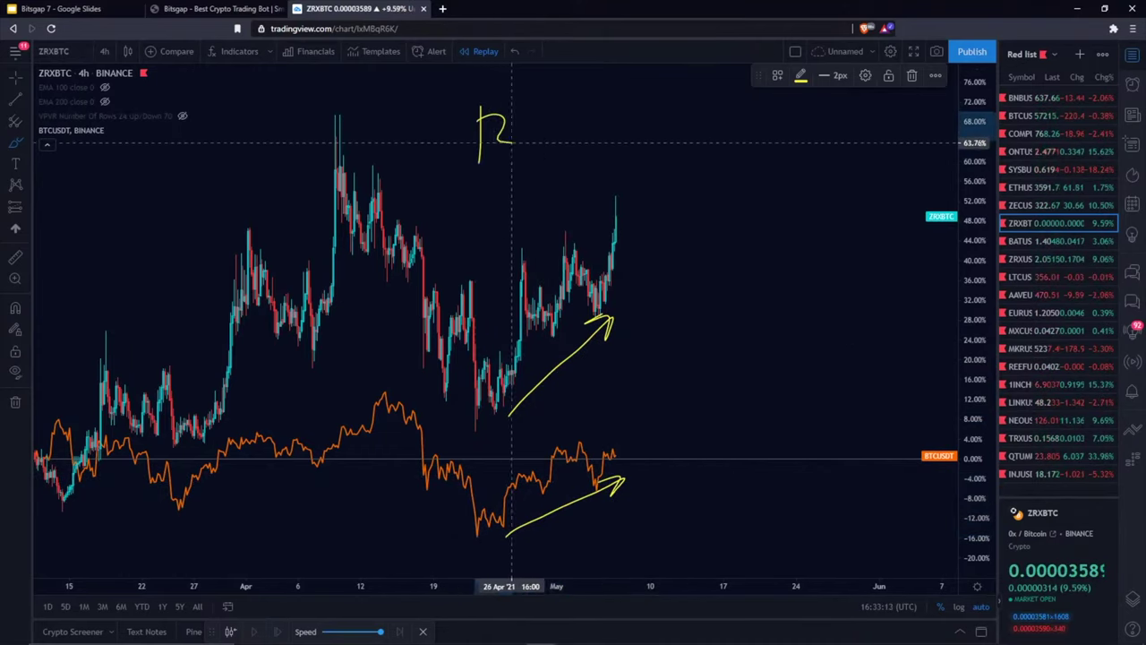
drag(528, 125, 527, 126)
drag(540, 121, 599, 119)
mouse_move(573, 121)
mouse_down()
mouse_move(573, 165)
mouse_move(658, 134)
mouse_move(650, 141)
mouse_up()
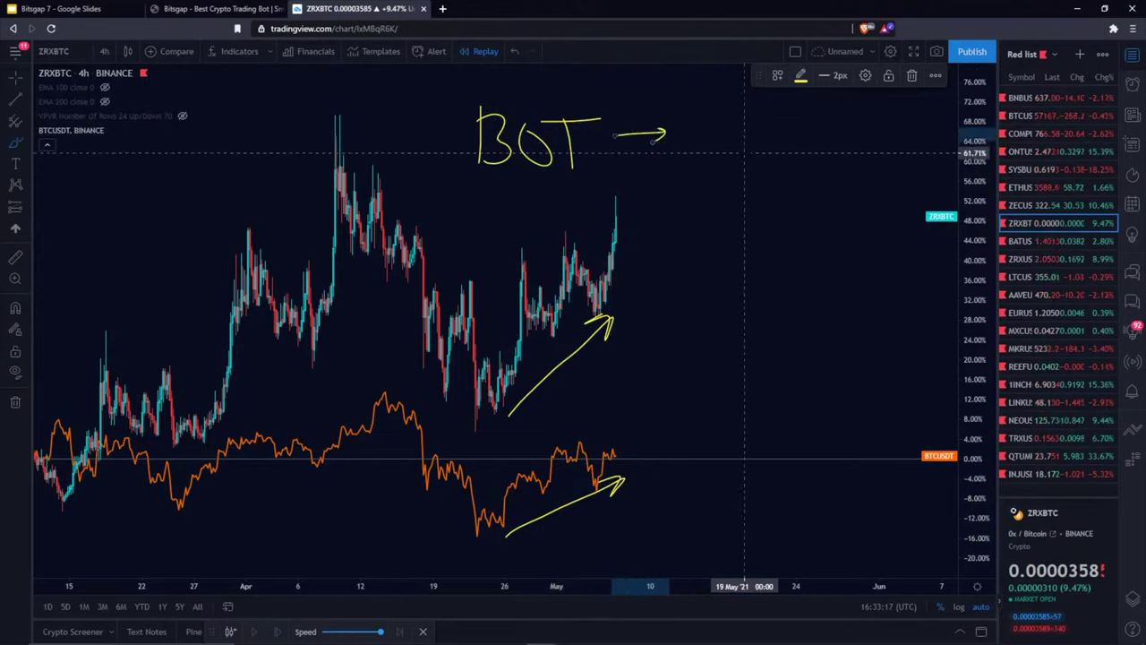
drag(728, 132, 728, 167)
mouse_move(783, 142)
mouse_down()
mouse_move(784, 172)
mouse_move(801, 137)
mouse_move(846, 166)
mouse_up()
mouse_move(635, 210)
mouse_down()
mouse_move(490, 358)
mouse_move(629, 211)
mouse_up()
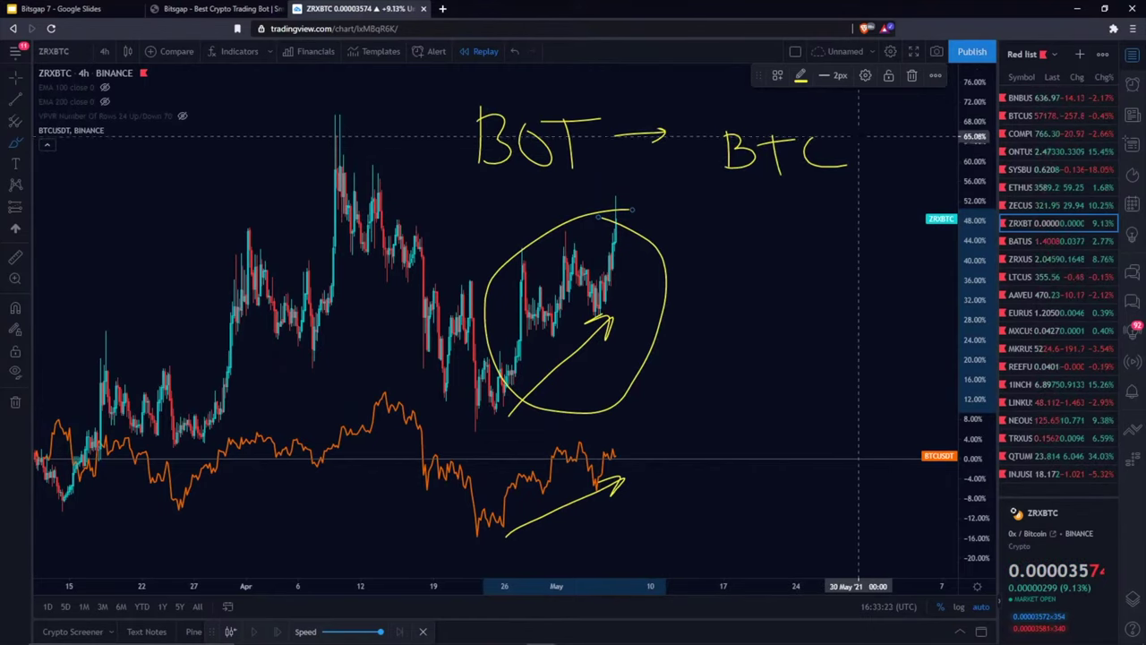
drag(873, 131, 886, 166)
Handwrite "+ USDT ↑" beneath "BTC ↑" with the brush
drag(805, 195, 808, 233)
drag(797, 225, 817, 219)
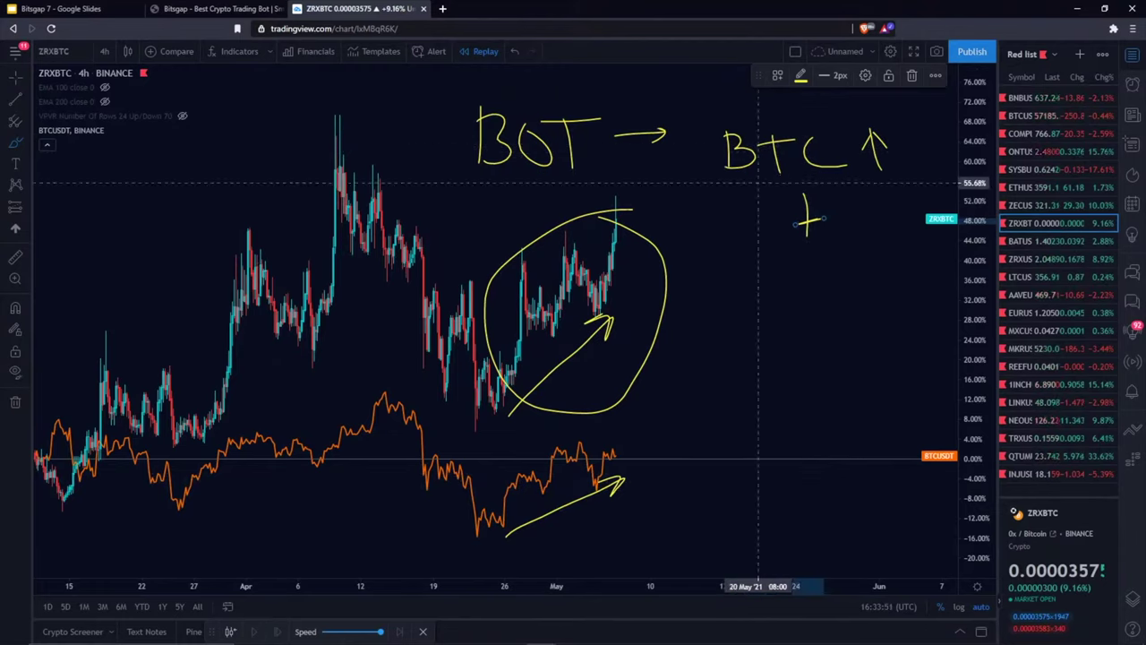
mouse_move(762, 256)
mouse_down()
mouse_move(764, 288)
mouse_move(770, 260)
mouse_move(777, 290)
mouse_move(840, 305)
mouse_up()
drag(824, 284, 863, 273)
drag(909, 301, 887, 257)
drag(879, 277, 915, 277)
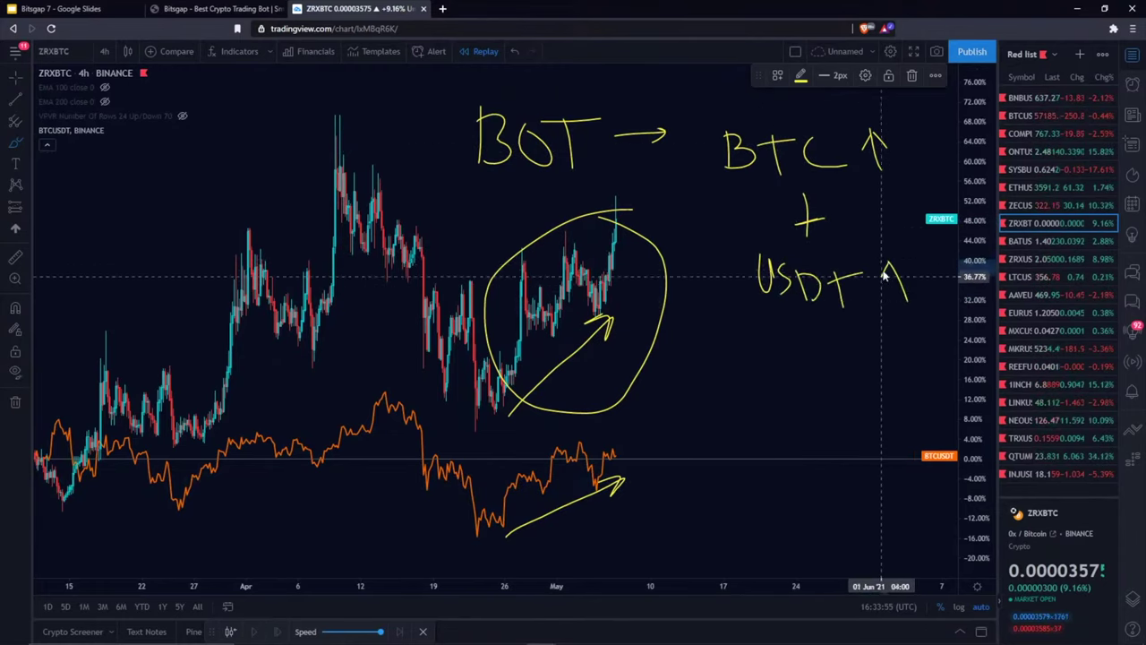
Complete the handwritten sum with "= USDT", and circle both "BTC ↑" and the resulting "USDT"
drag(812, 351, 848, 363)
mouse_move(777, 396)
mouse_down()
mouse_move(781, 430)
mouse_move(802, 396)
mouse_move(828, 443)
mouse_move(882, 435)
mouse_up()
drag(886, 421, 893, 414)
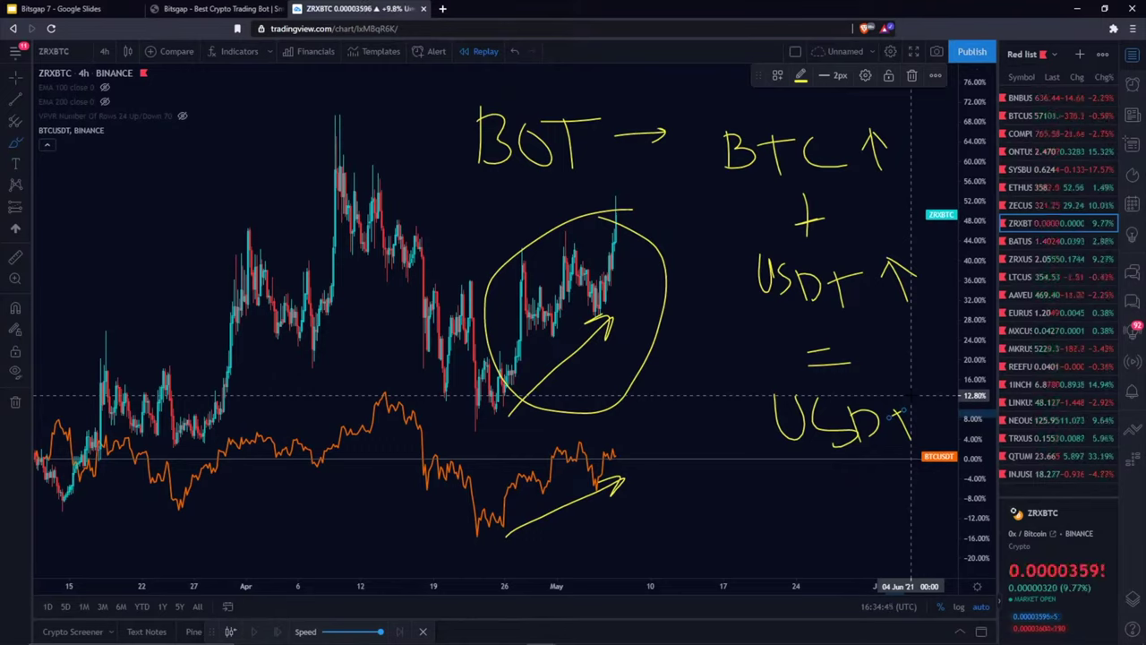
mouse_move(873, 109)
mouse_down()
mouse_move(690, 147)
mouse_move(903, 191)
mouse_up()
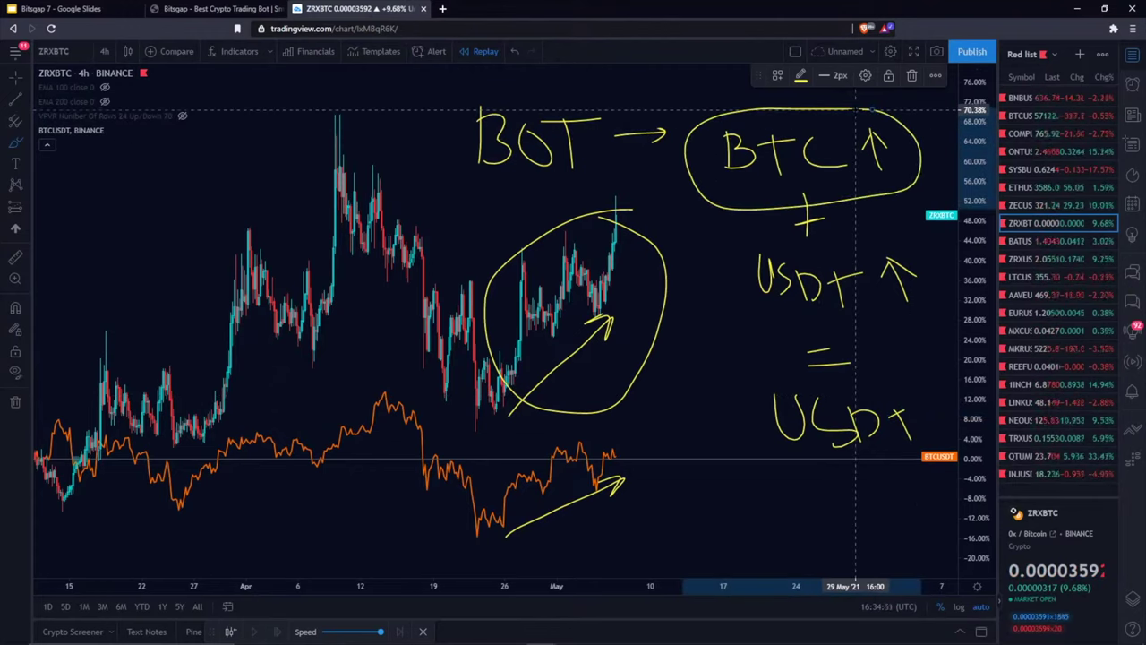
mouse_move(895, 398)
mouse_down()
mouse_move(770, 403)
mouse_move(904, 490)
mouse_move(889, 396)
mouse_up()
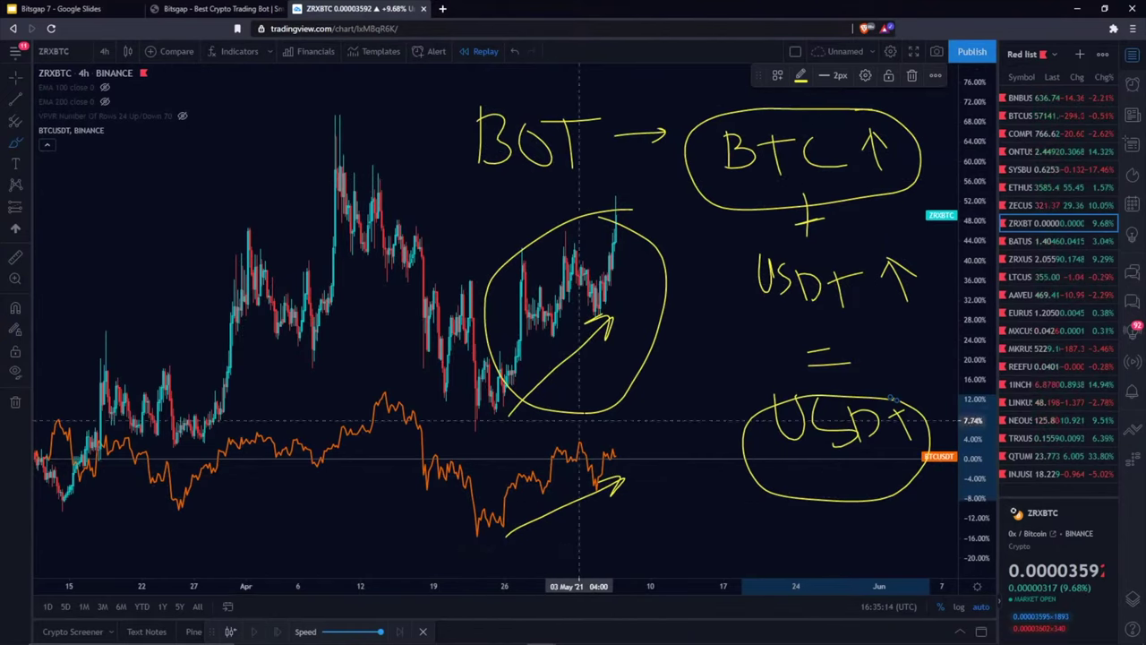
Handwrite a large "2x" in the empty area above ZRXBTC's March prices
mouse_move(112, 172)
mouse_down()
mouse_move(116, 207)
mouse_move(144, 231)
mouse_up()
drag(143, 184, 201, 234)
drag(184, 188, 134, 228)
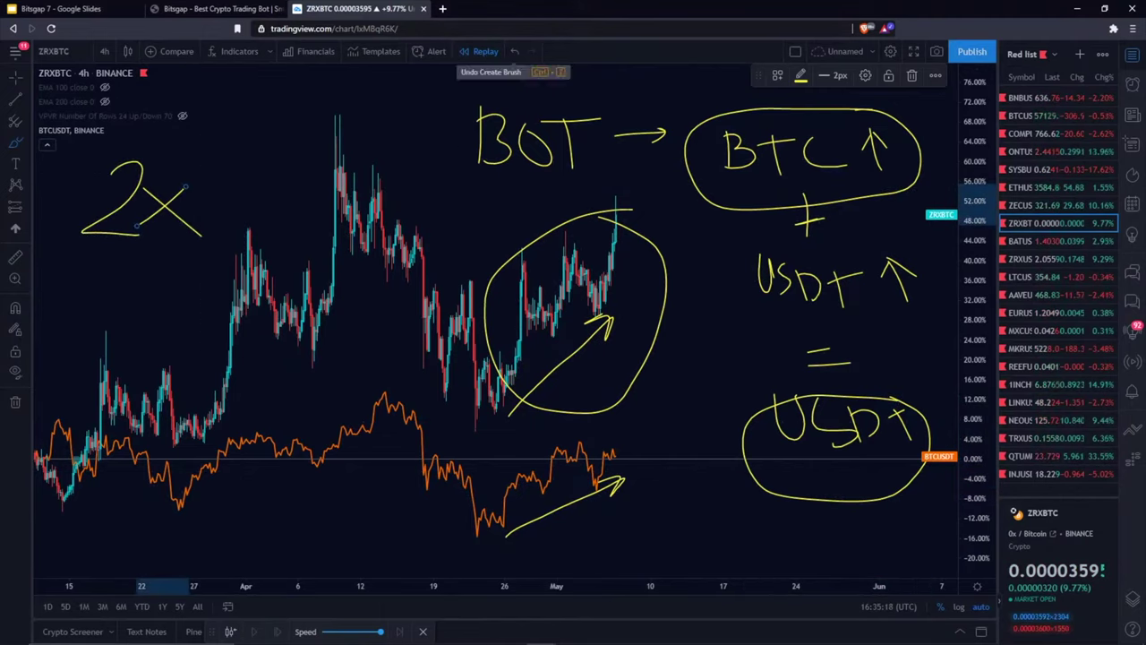
Remove all brush drawings from the ZRXBTC chart, keeping the BTCUSDT comparison
click(915, 79)
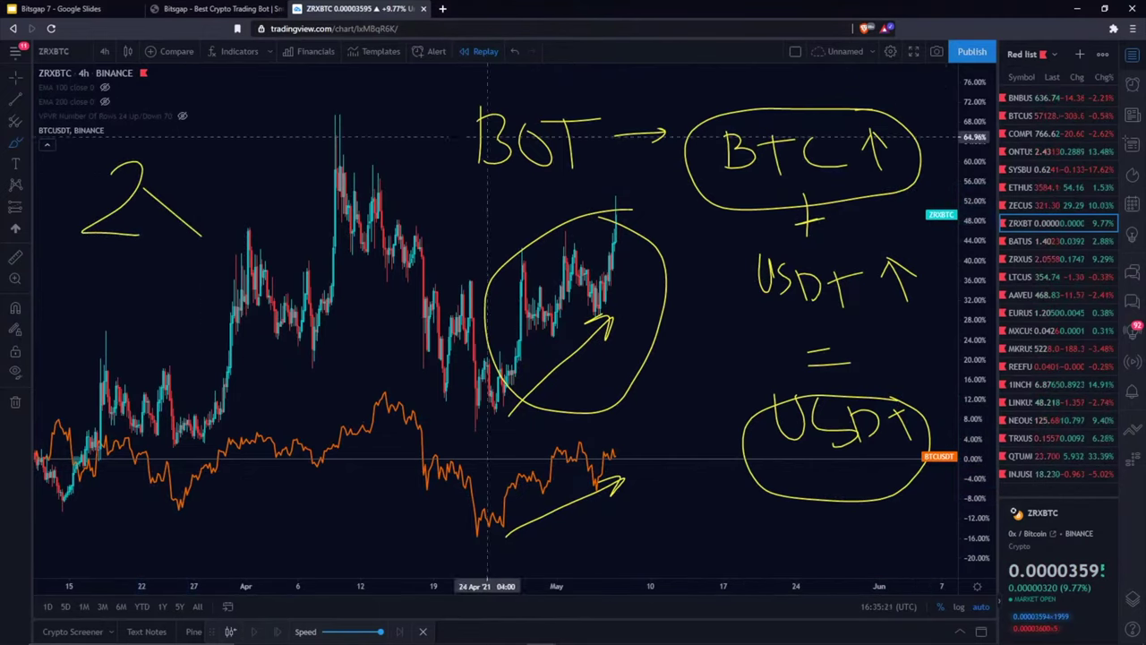
right_click(394, 139)
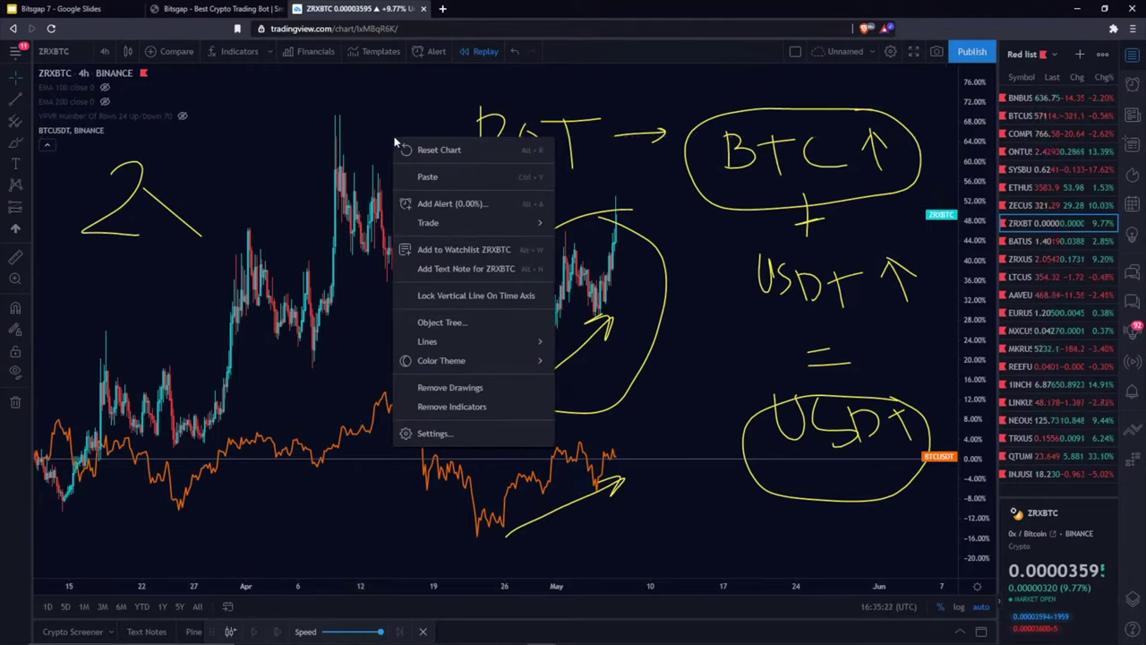
click(451, 387)
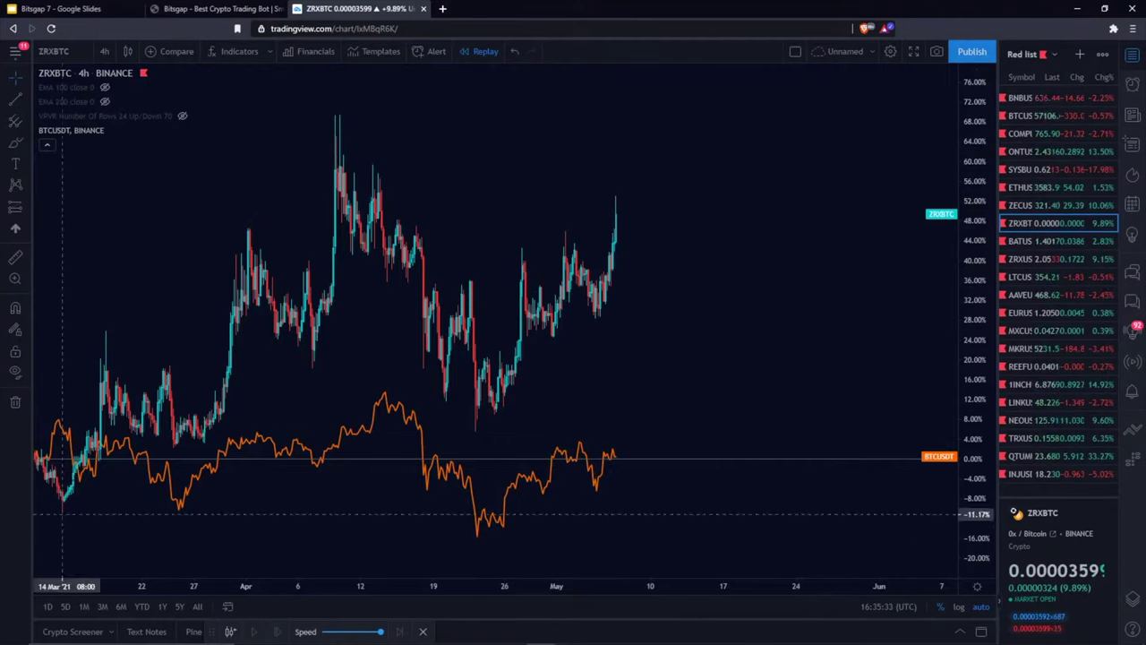
Draw a brush arrow pointing at ZRXBTC's April peak and circle the decline that follows it
click(15, 143)
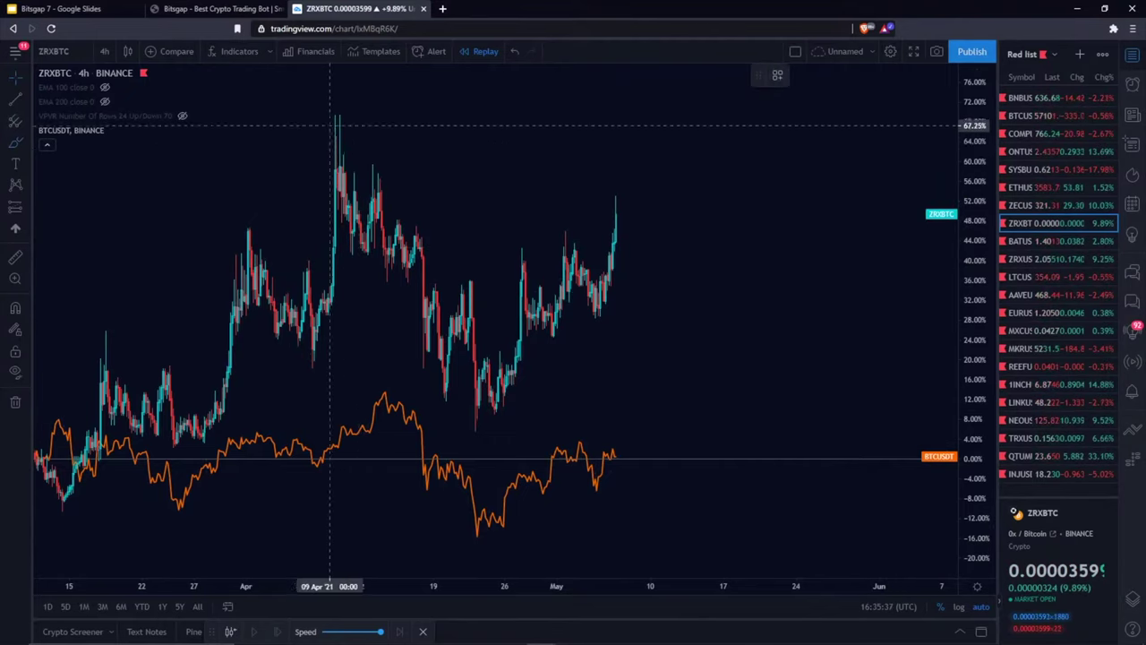
drag(359, 92, 351, 139)
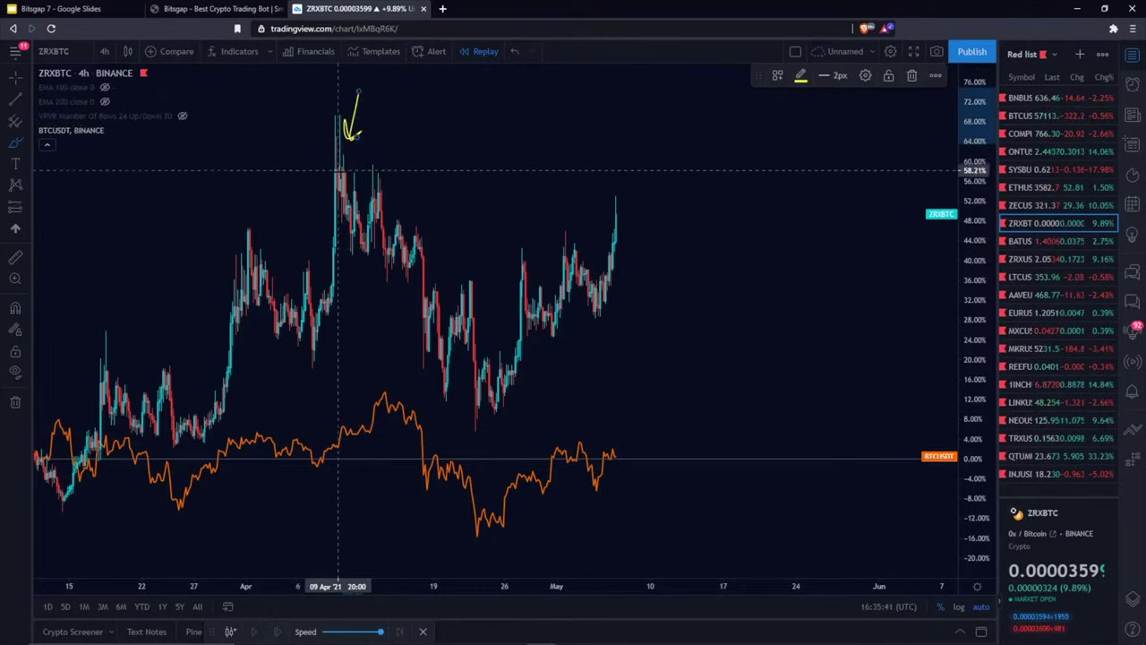
mouse_move(376, 160)
mouse_down()
mouse_move(331, 183)
mouse_move(506, 412)
mouse_move(484, 285)
mouse_move(378, 161)
mouse_up()
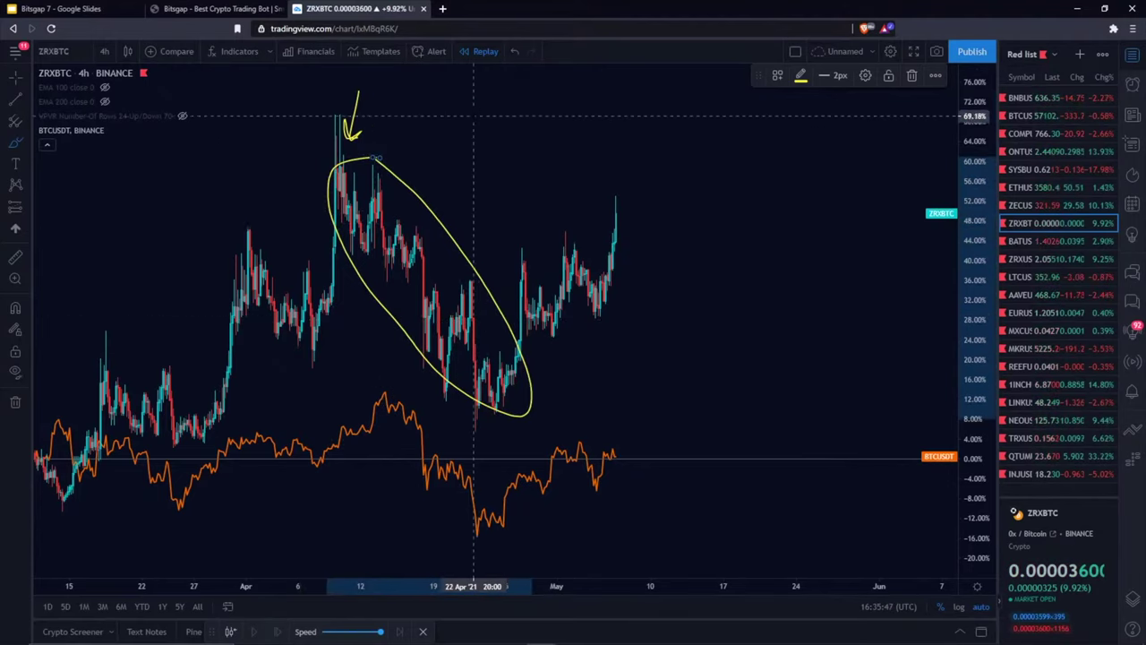
Handwrite "BOT → BTC" above the chart and trace the price swings inside the circled ZRXBTC decline
mouse_move(477, 106)
mouse_down()
mouse_move(478, 135)
mouse_move(536, 117)
mouse_up()
mouse_move(524, 118)
mouse_down()
mouse_move(525, 137)
mouse_move(623, 119)
mouse_move(610, 131)
mouse_move(653, 143)
mouse_move(654, 128)
mouse_move(655, 145)
mouse_move(703, 130)
mouse_up()
mouse_move(691, 131)
mouse_down()
mouse_move(691, 145)
mouse_move(732, 149)
mouse_up()
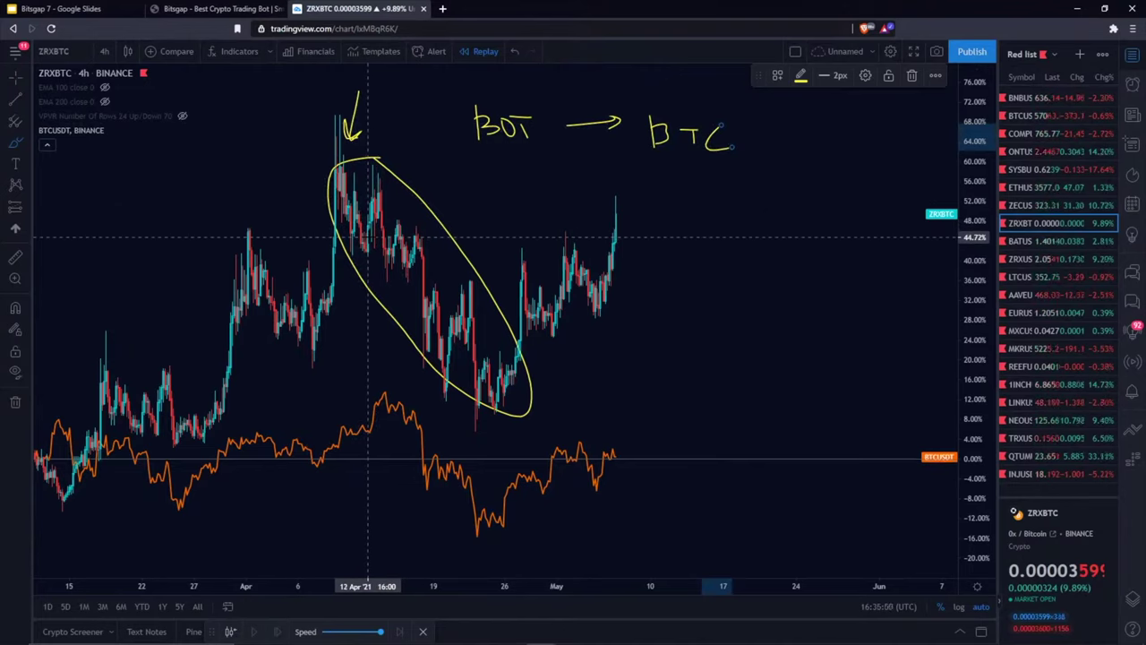
mouse_move(346, 224)
mouse_down()
mouse_move(355, 201)
mouse_move(389, 224)
mouse_move(512, 376)
mouse_up()
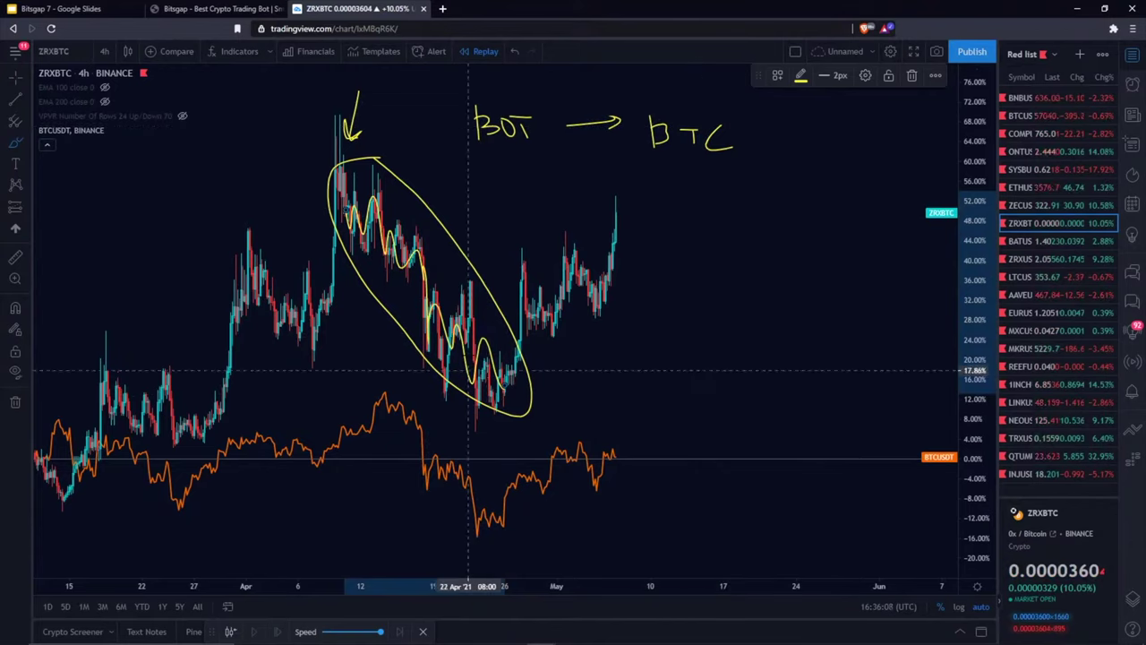
Circle the handwritten "BTC" and write "ZRX ↓" beneath the "BOT → BTC" line
mouse_move(712, 107)
mouse_down()
mouse_move(649, 171)
mouse_move(718, 107)
mouse_up()
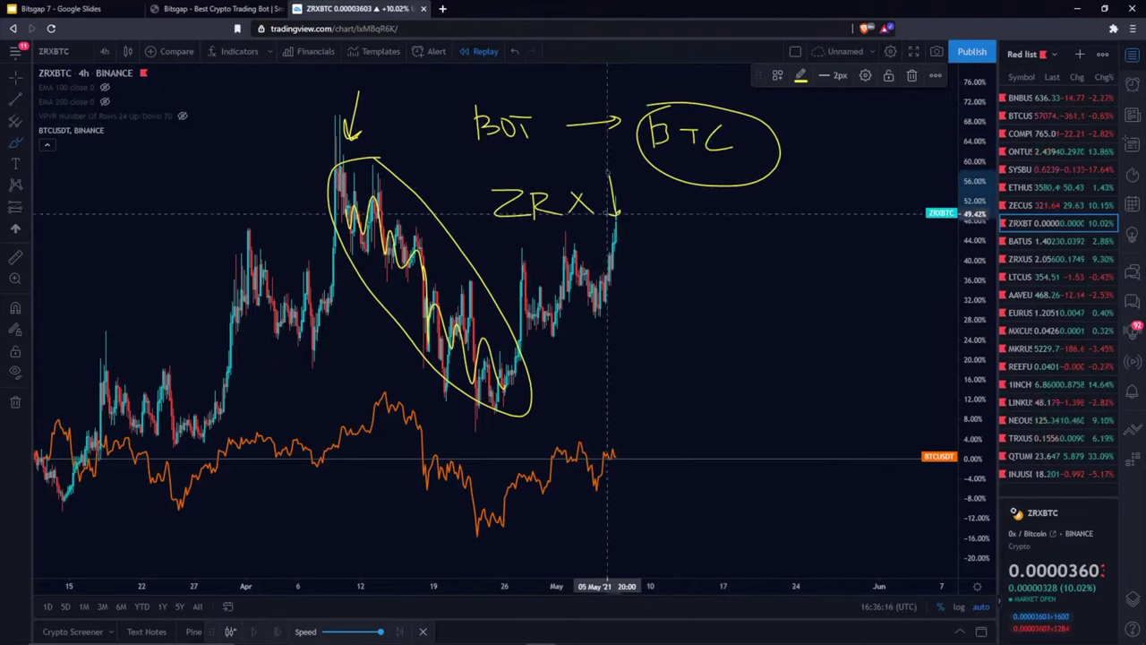
Circle the April drop on the BTCUSDT line and handwrite "BTC – USDT ↓" in the empty area beside the price action
mouse_move(433, 391)
mouse_down()
mouse_move(374, 479)
mouse_move(434, 402)
mouse_up()
mouse_move(686, 305)
mouse_down()
mouse_move(682, 268)
mouse_move(687, 303)
mouse_move(742, 270)
mouse_up()
mouse_move(727, 272)
mouse_down()
mouse_move(727, 305)
mouse_move(768, 302)
mouse_up()
drag(772, 288, 799, 288)
mouse_move(824, 273)
mouse_down()
mouse_move(855, 273)
mouse_move(911, 318)
mouse_up()
drag(931, 264, 952, 360)
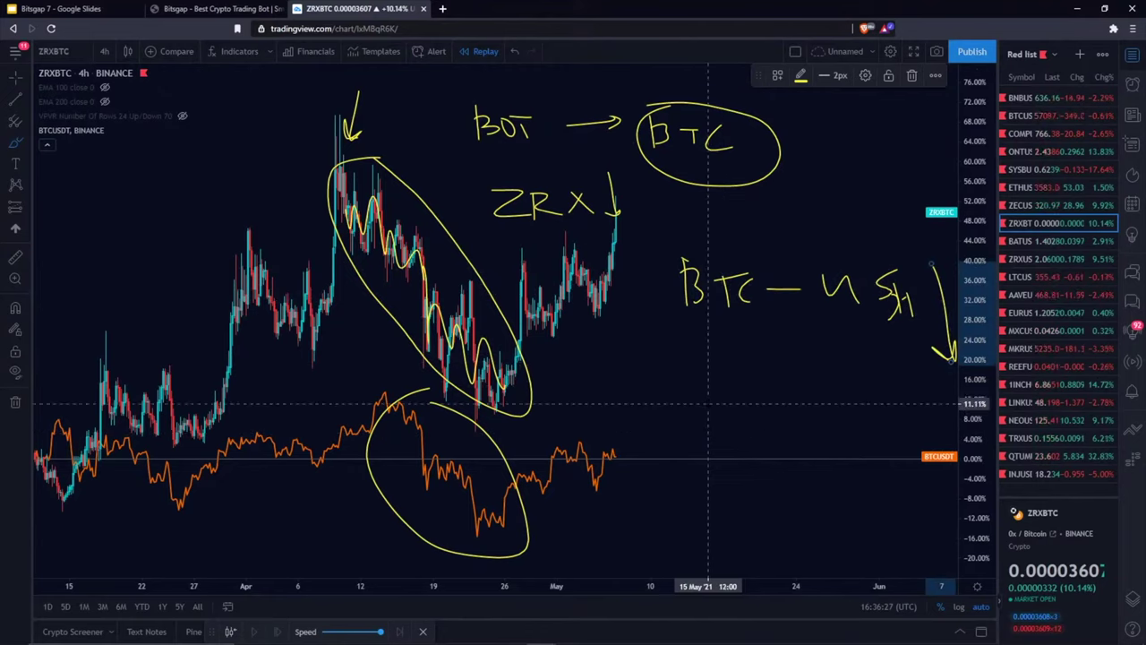
Handwrite "2x ↓" in the empty area beneath the "BTC – USDT ↓" note
mouse_move(706, 399)
mouse_down()
mouse_move(728, 380)
mouse_move(707, 437)
mouse_move(770, 457)
mouse_up()
drag(776, 413, 804, 452)
drag(799, 417, 770, 459)
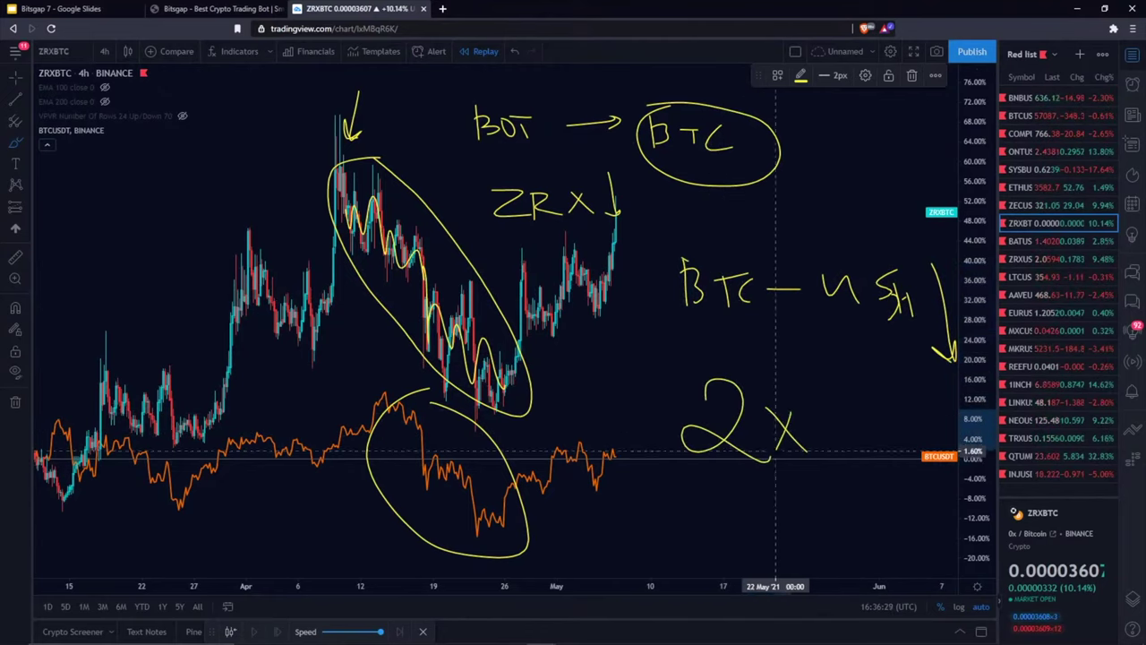
drag(865, 367, 870, 526)
mouse_move(884, 479)
mouse_down()
mouse_move(868, 524)
mouse_move(883, 531)
mouse_up()
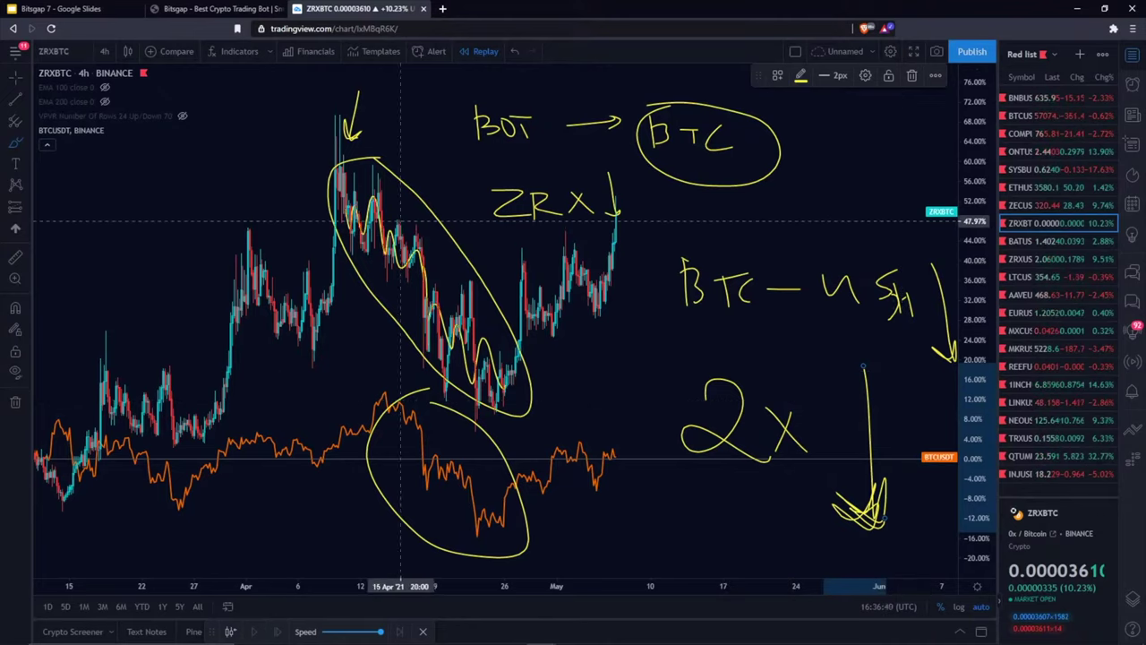
Handwrite "2x (2x ↓)" across the chart area before the circled ZRXBTC decline
drag(62, 191, 100, 262)
drag(91, 222, 128, 255)
drag(128, 221, 88, 259)
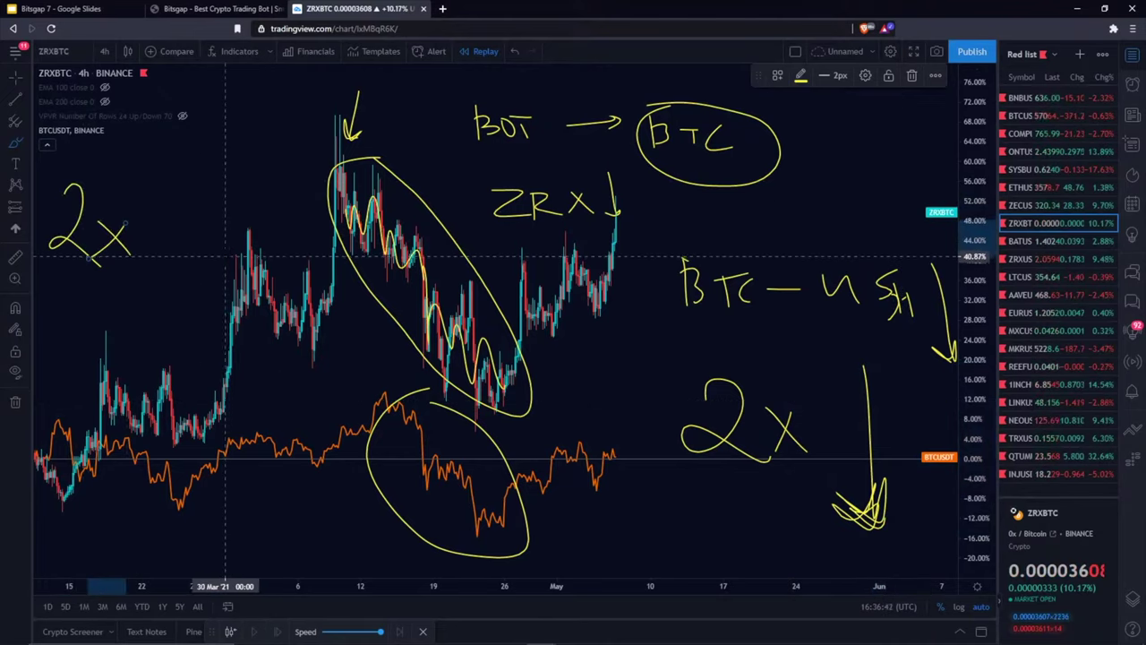
drag(184, 186, 196, 296)
mouse_move(208, 229)
mouse_down()
mouse_move(262, 285)
mouse_move(286, 284)
mouse_up()
drag(285, 252, 240, 288)
drag(307, 204, 318, 304)
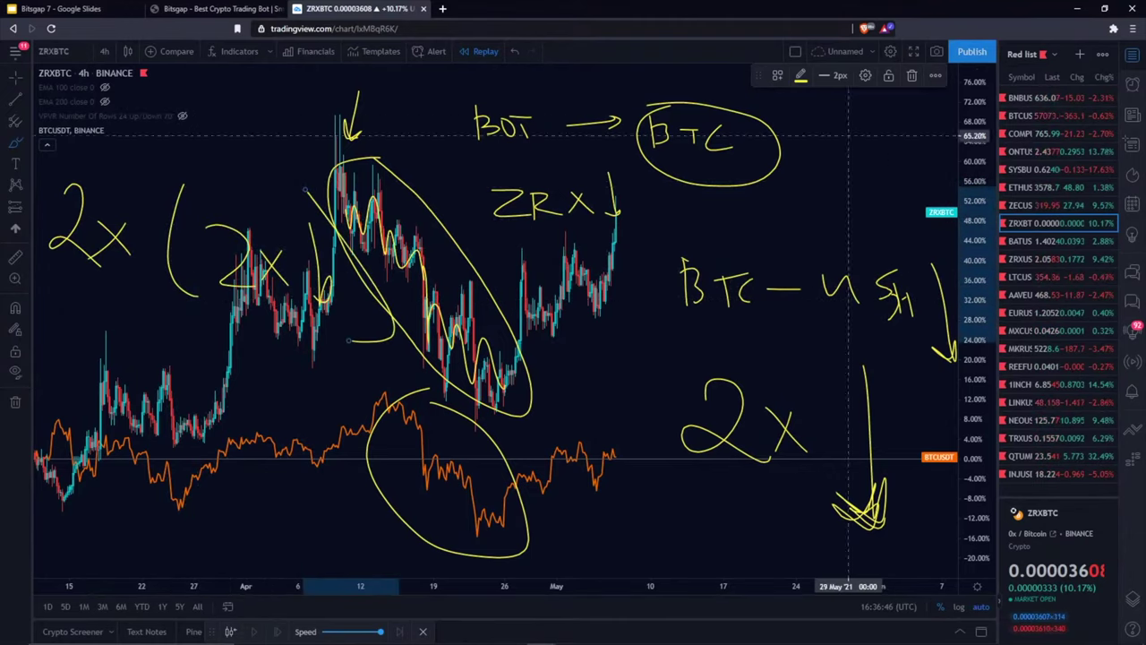
Leave the brush tool and remove all drawings from the ZRXBTC comparison chart
right_click(819, 143)
click(252, 139)
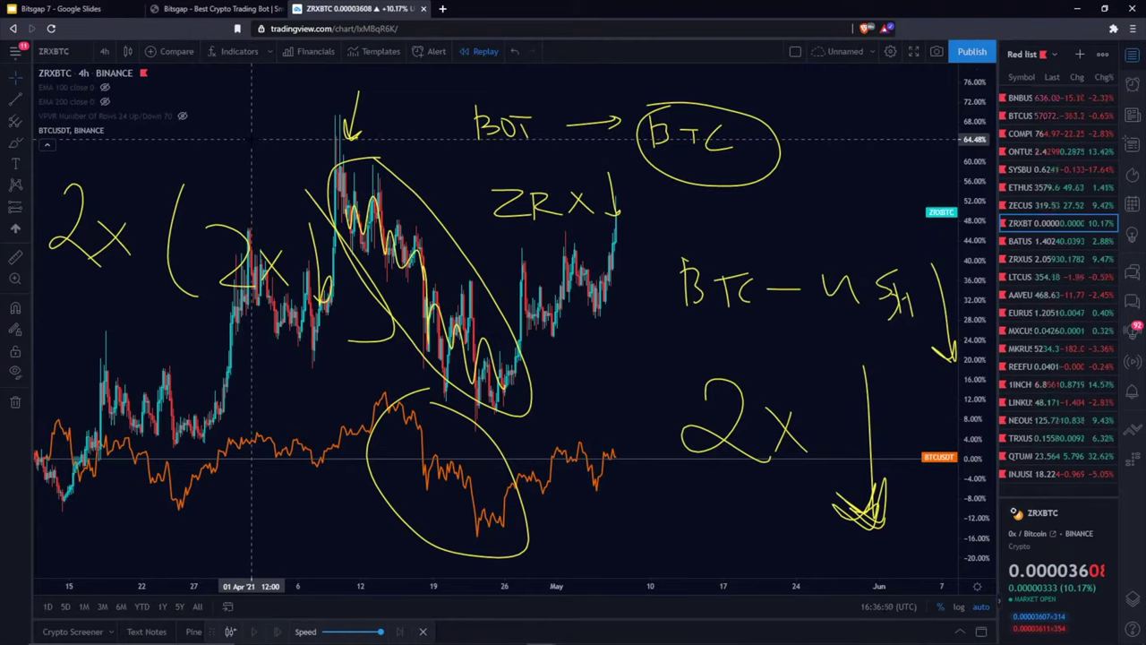
right_click(845, 137)
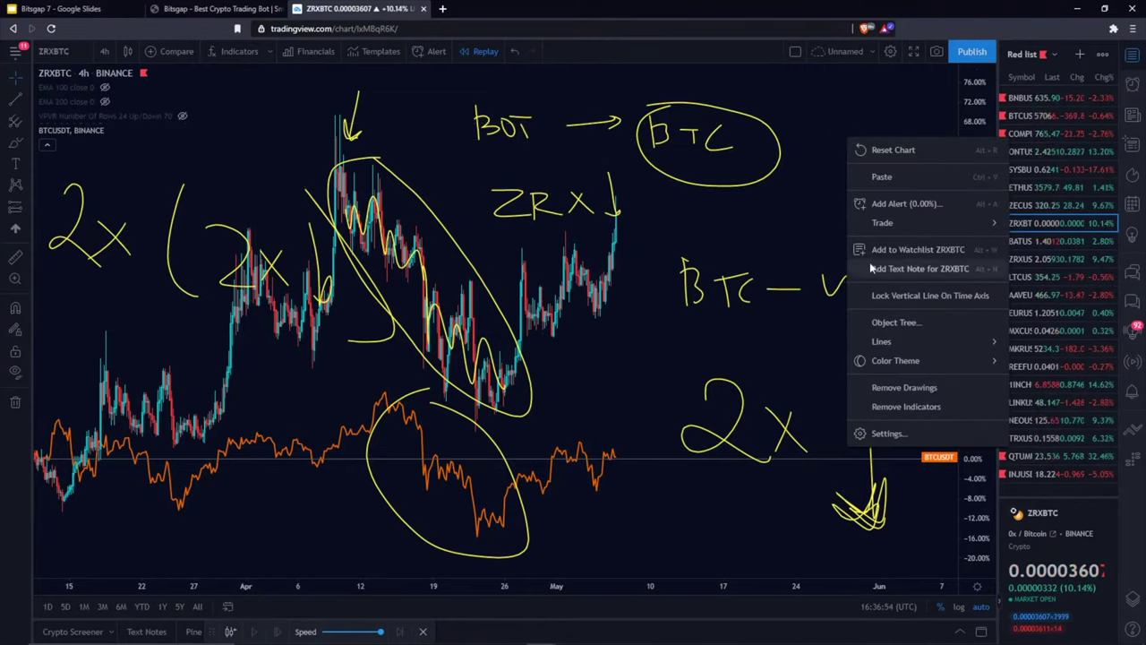
click(886, 388)
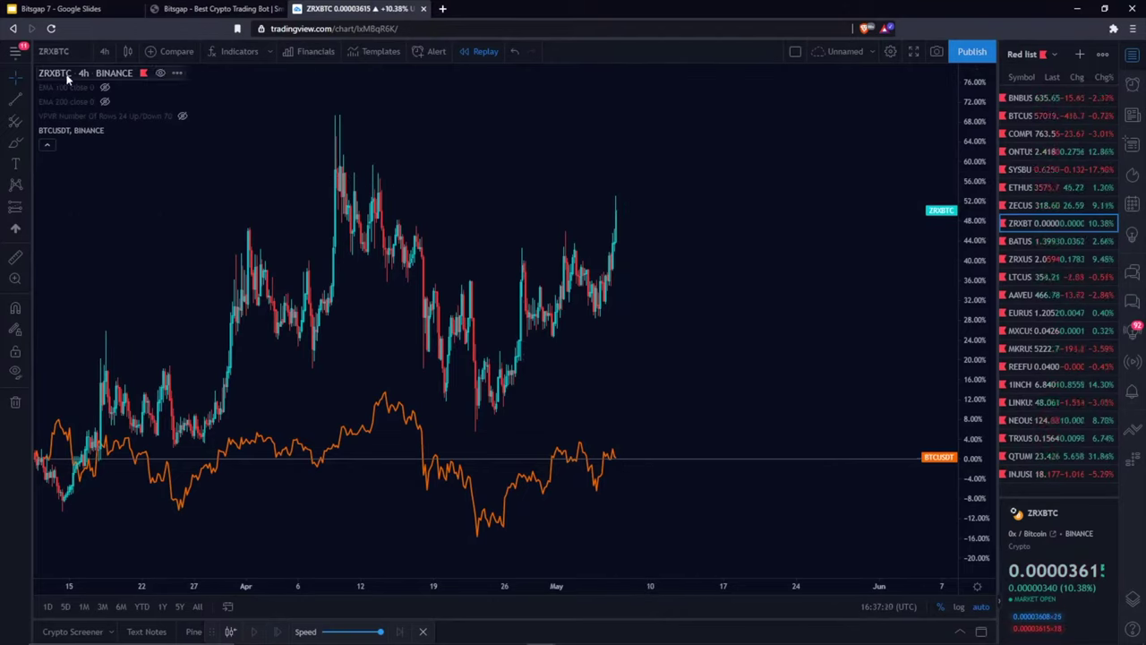
Switch to Bitsgap, remove the handwritten ROI formula from the bot chart, and return to the cross cursor
click(219, 9)
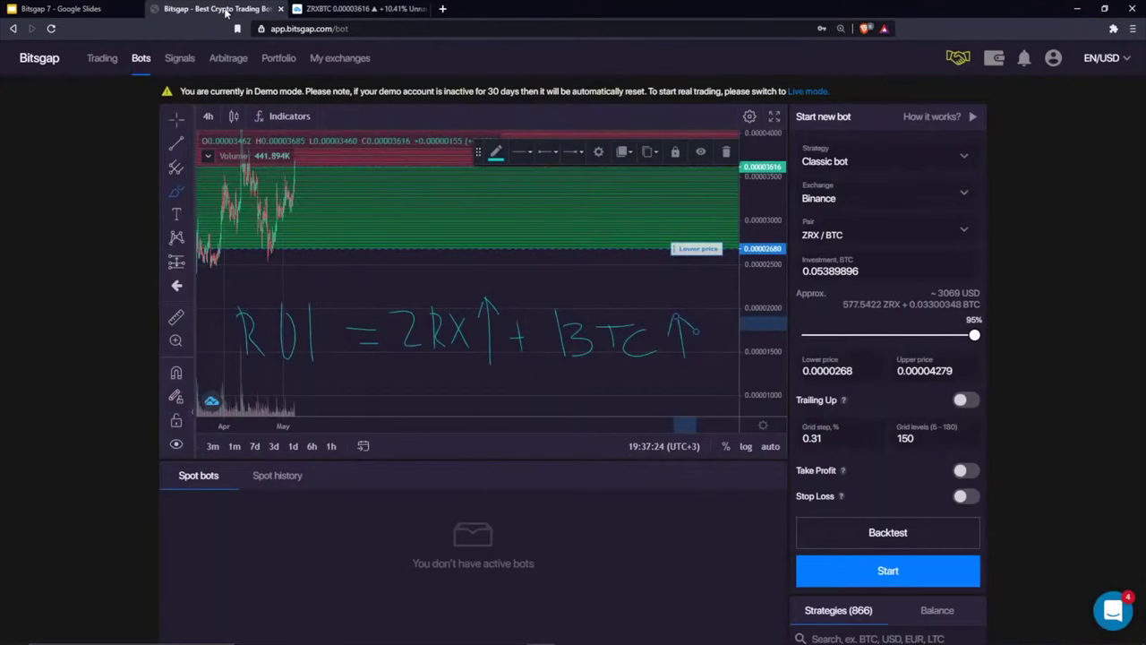
right_click(618, 269)
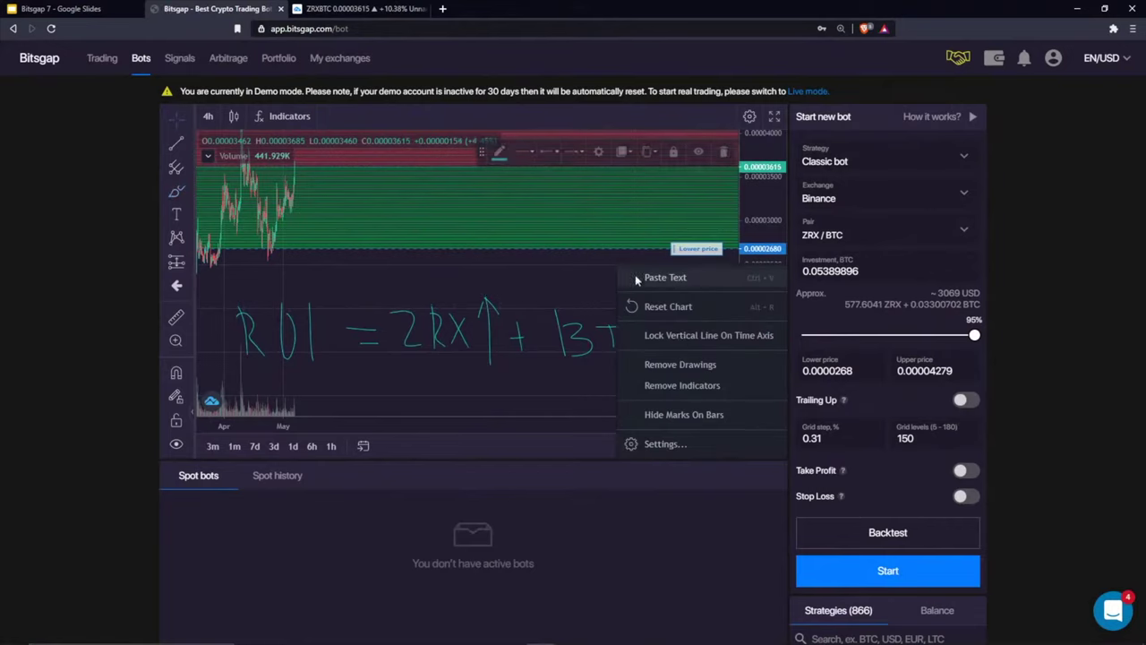
click(706, 365)
click(177, 117)
click(229, 120)
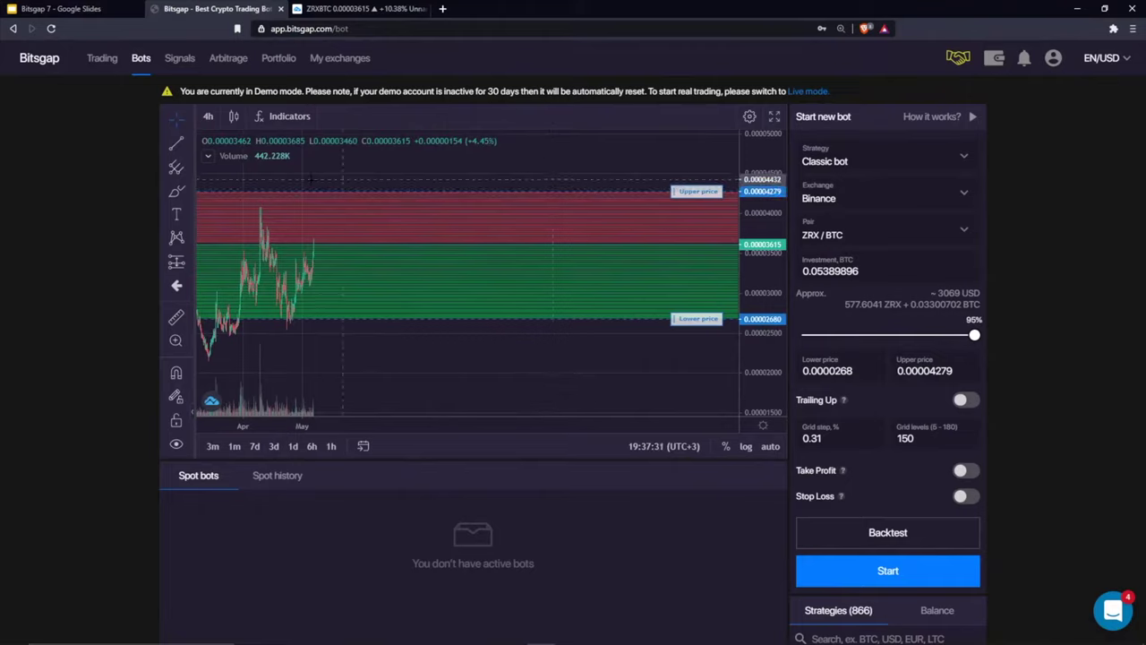
click(175, 193)
drag(401, 170, 443, 212)
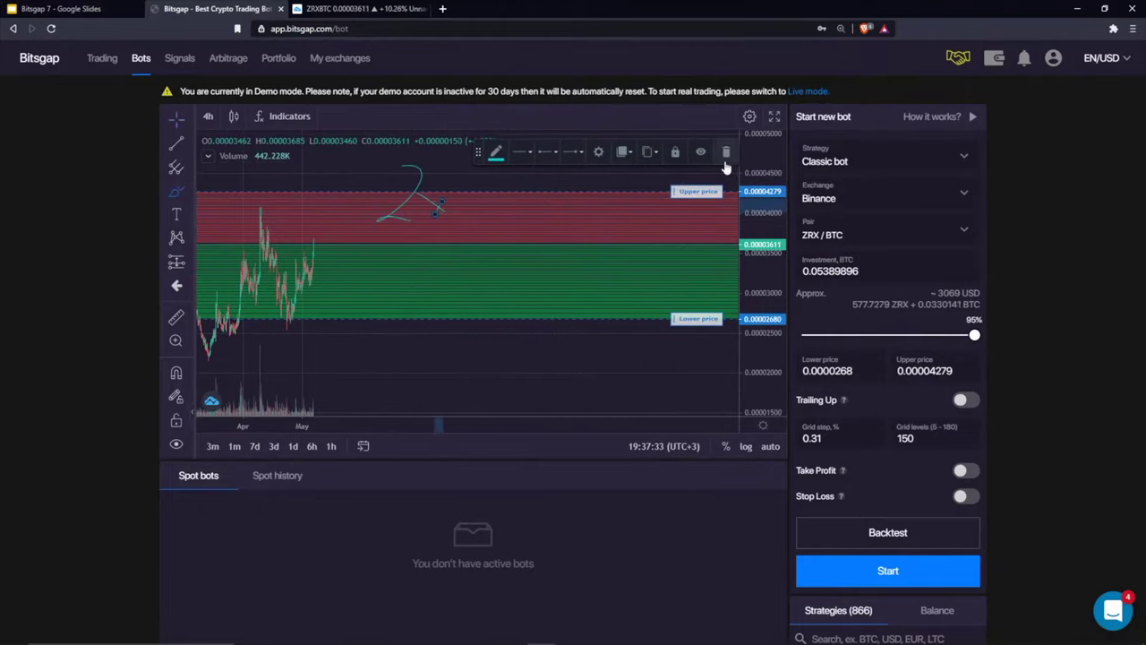
right_click(520, 169)
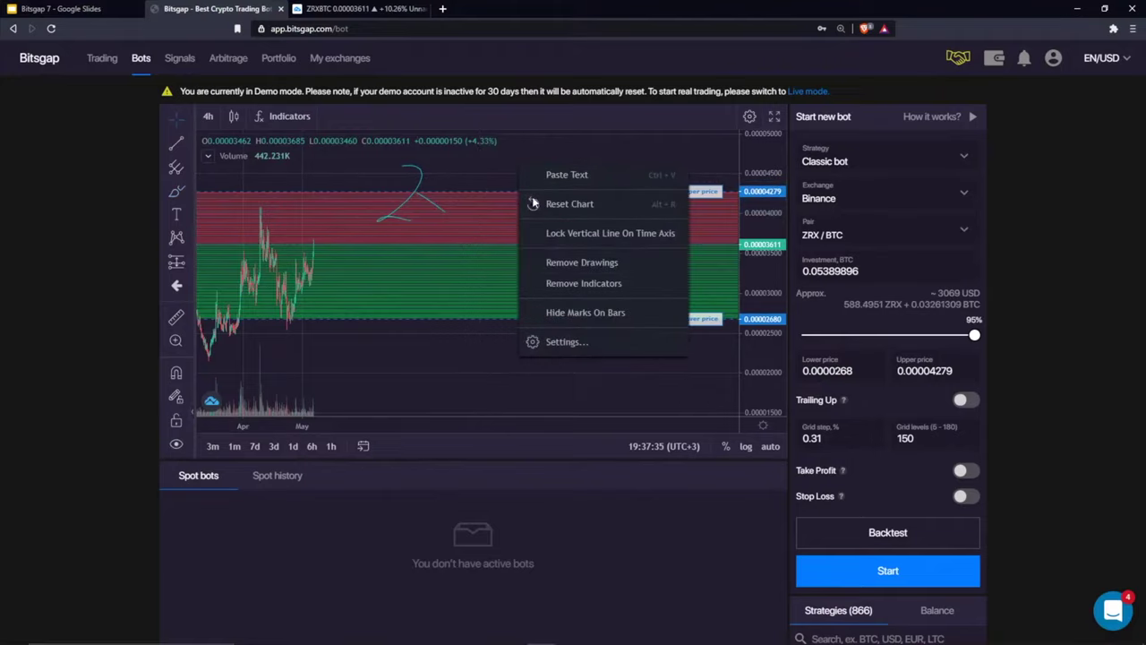
click(558, 263)
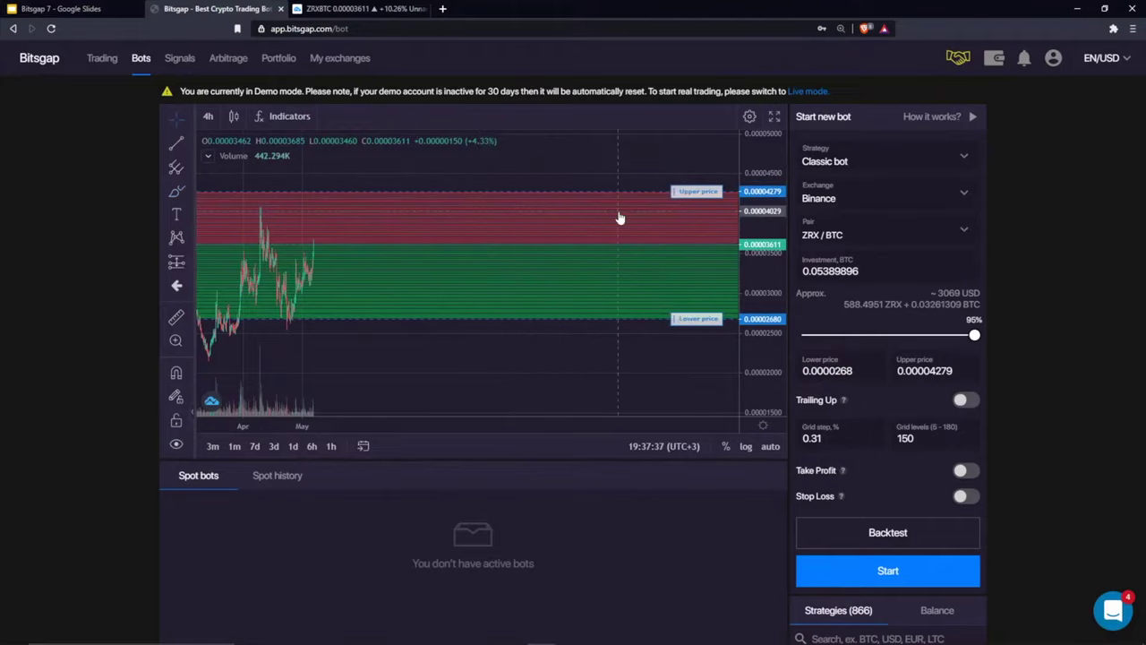
Search the bot's pair list for ZRX against BTC and USDT, and close the list without choosing another pair
click(864, 220)
text(ZRX/btc)
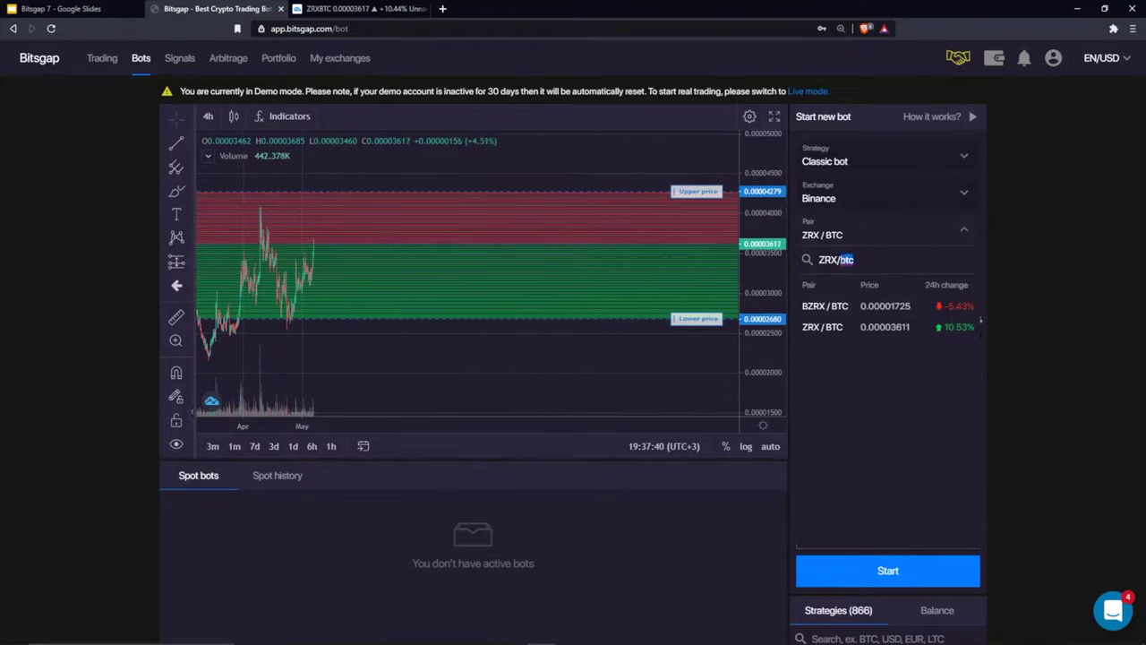
key(BackSpace)
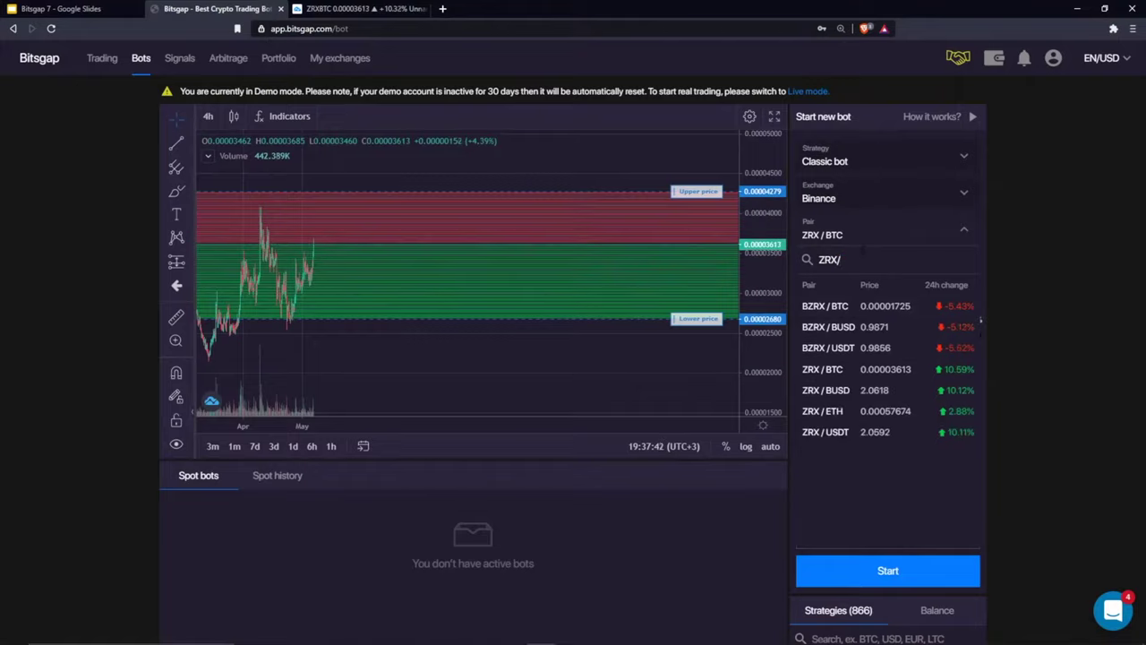
text(usdt)
key(BackSpace)
key(BackSpace)
key(BackSpace)
key(BackSpace)
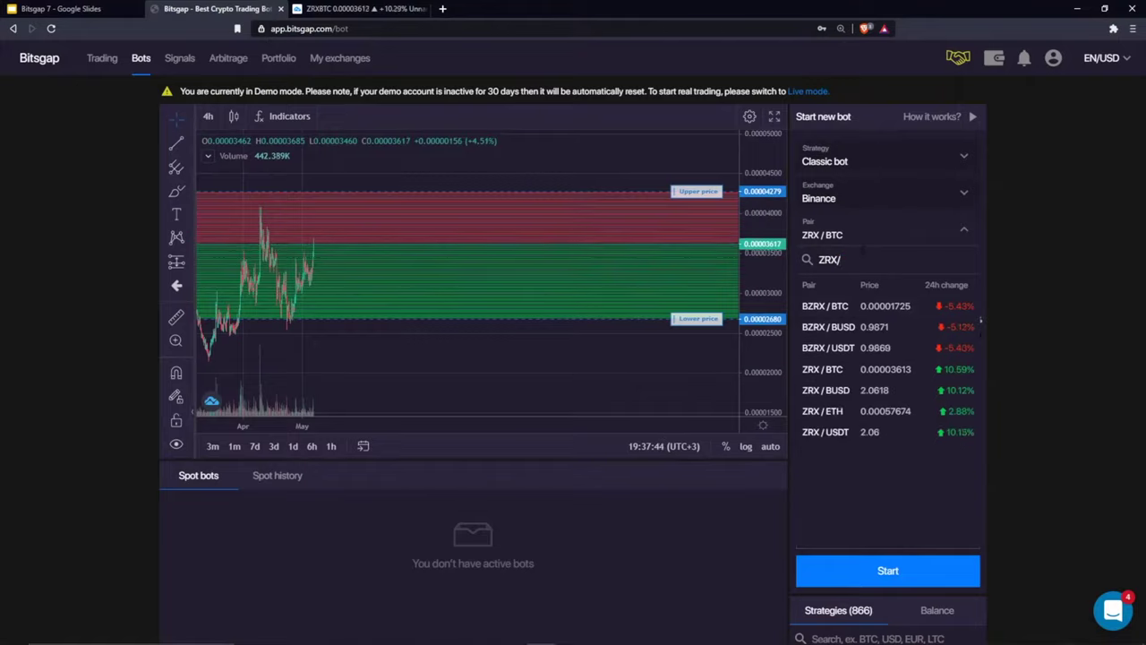
click(790, 269)
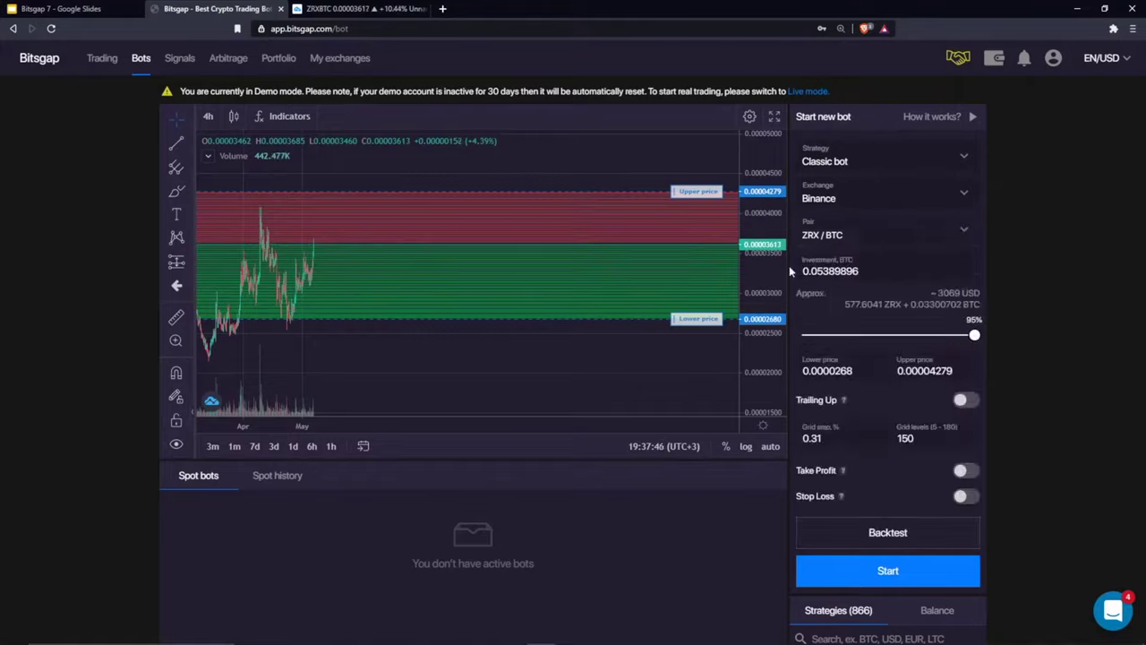
Search the pair list for "bnb/busd" as an example pair, and close the list keeping ZRX / BTC
click(852, 226)
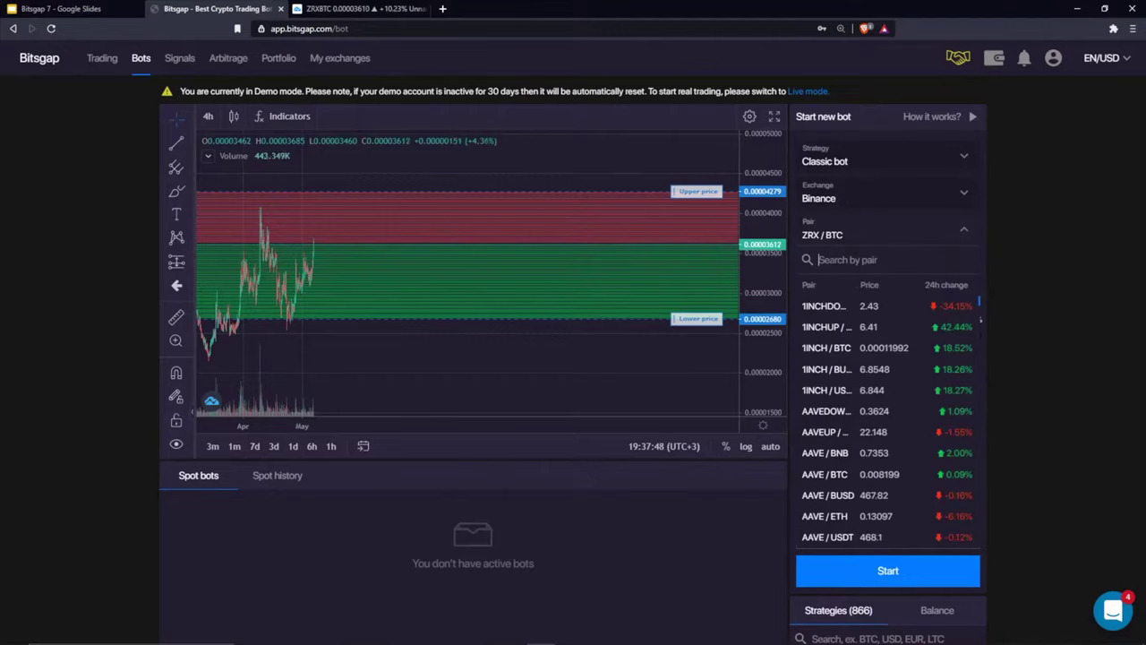
text(bnb/busd)
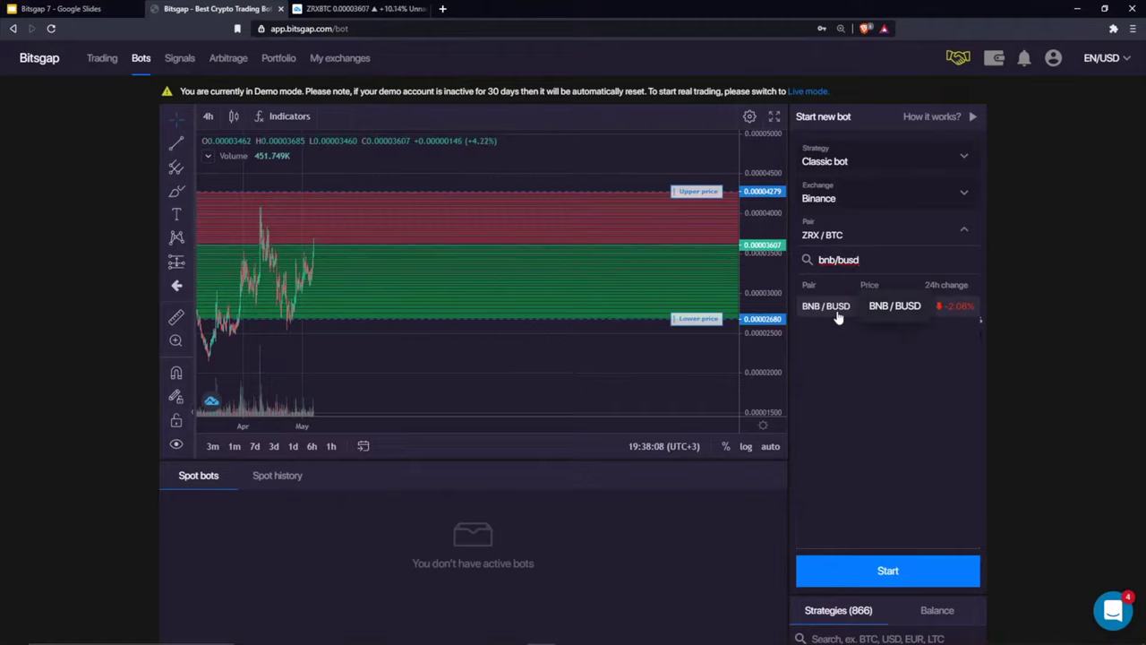
right_click(643, 171)
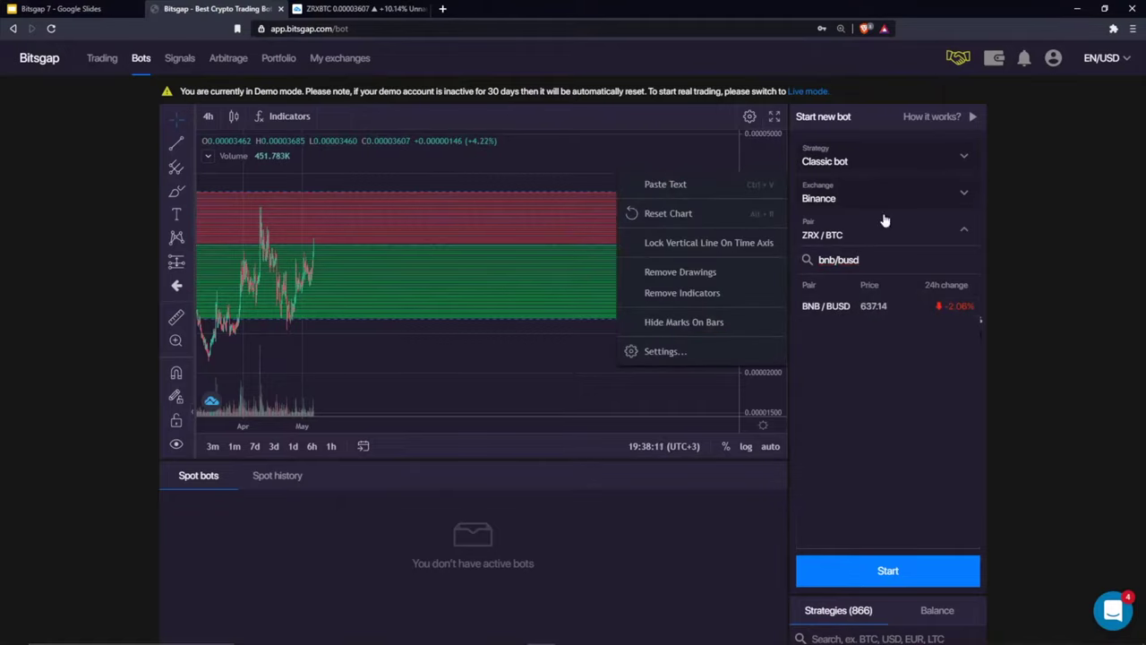
click(819, 284)
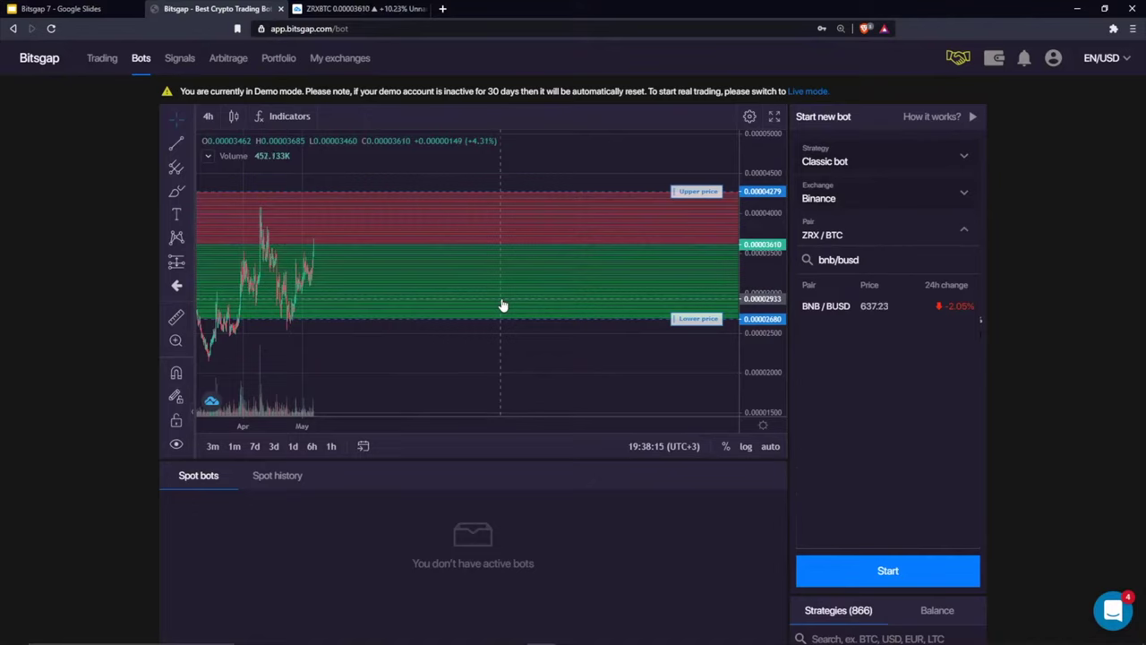
click(177, 118)
click(222, 147)
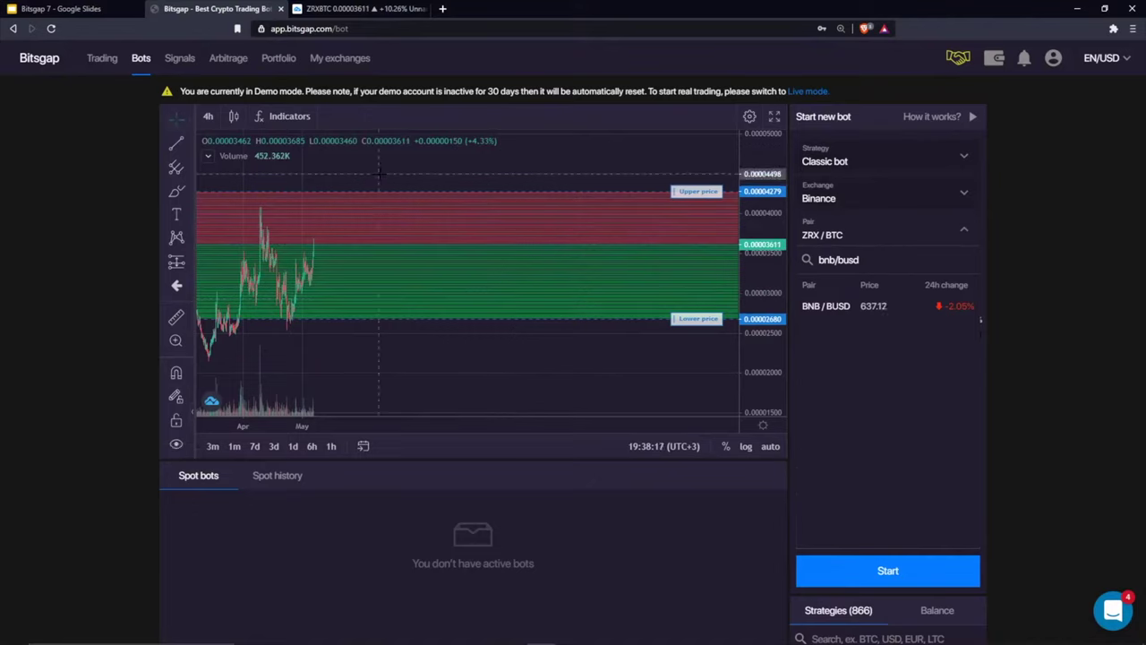
scroll(470, 179, down, 3)
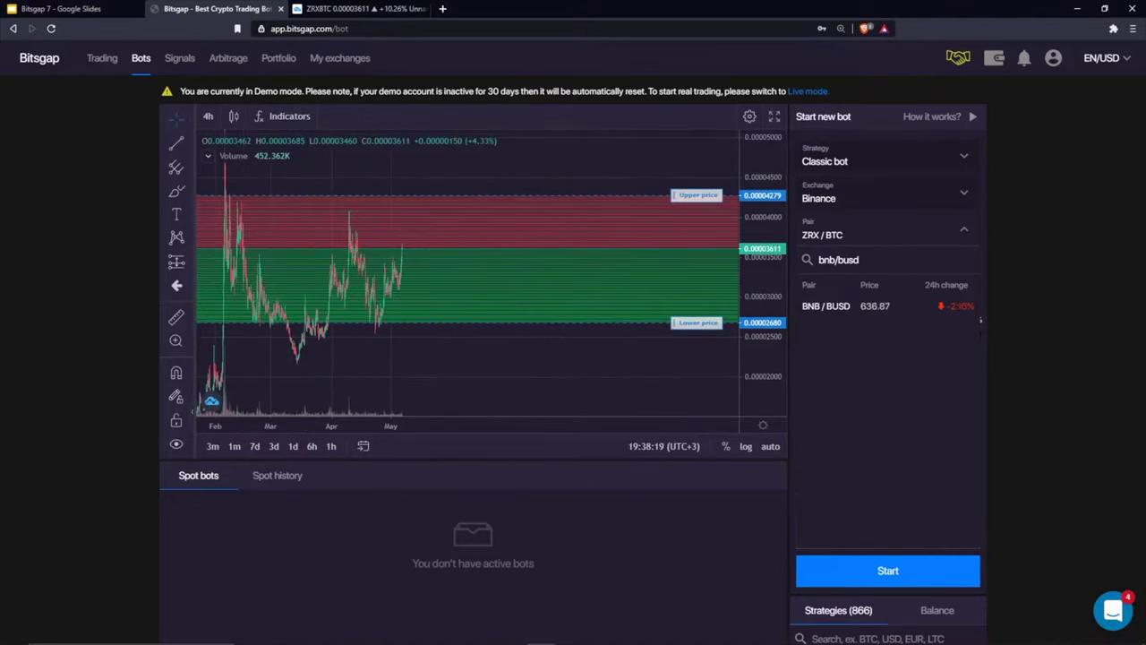
click(964, 232)
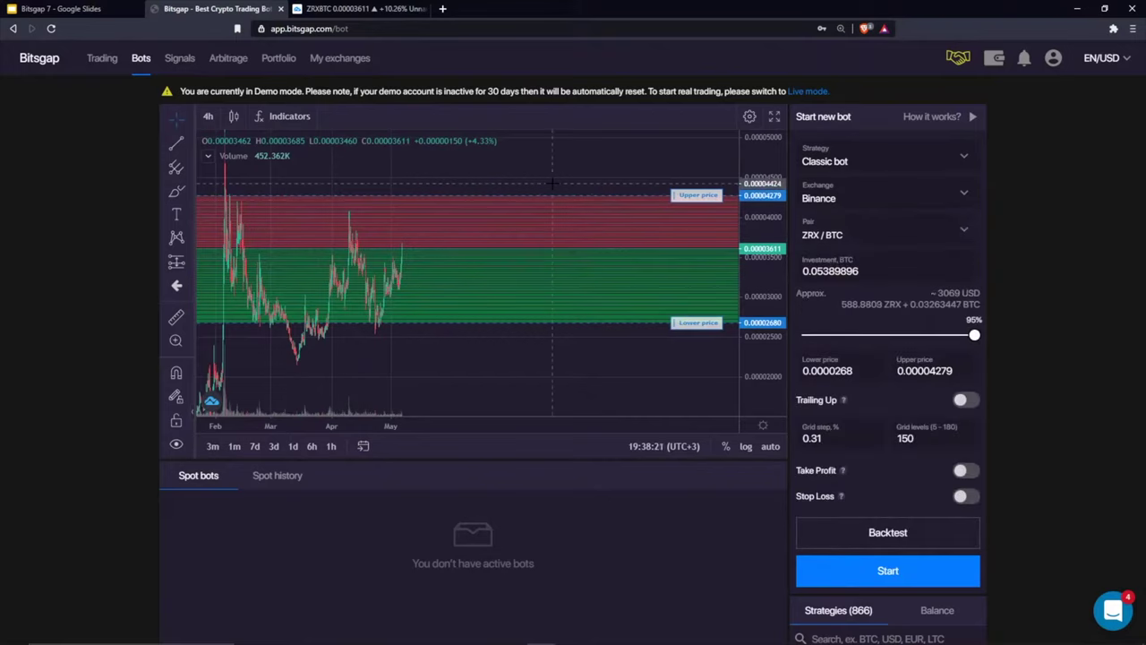
click(177, 190)
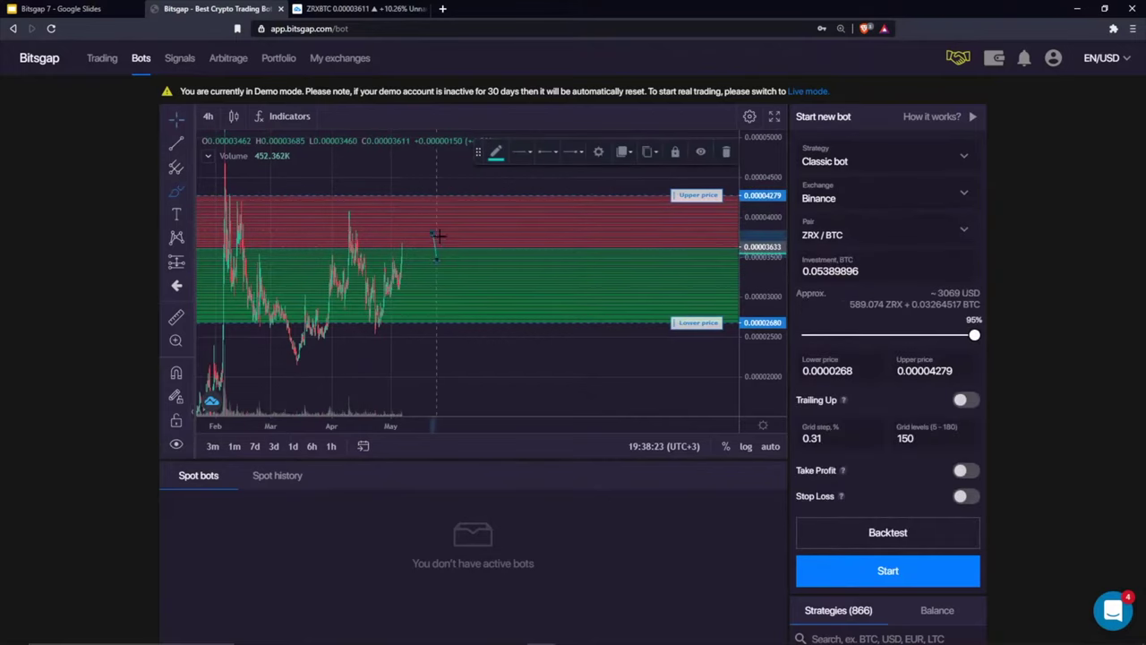
drag(436, 236, 508, 242)
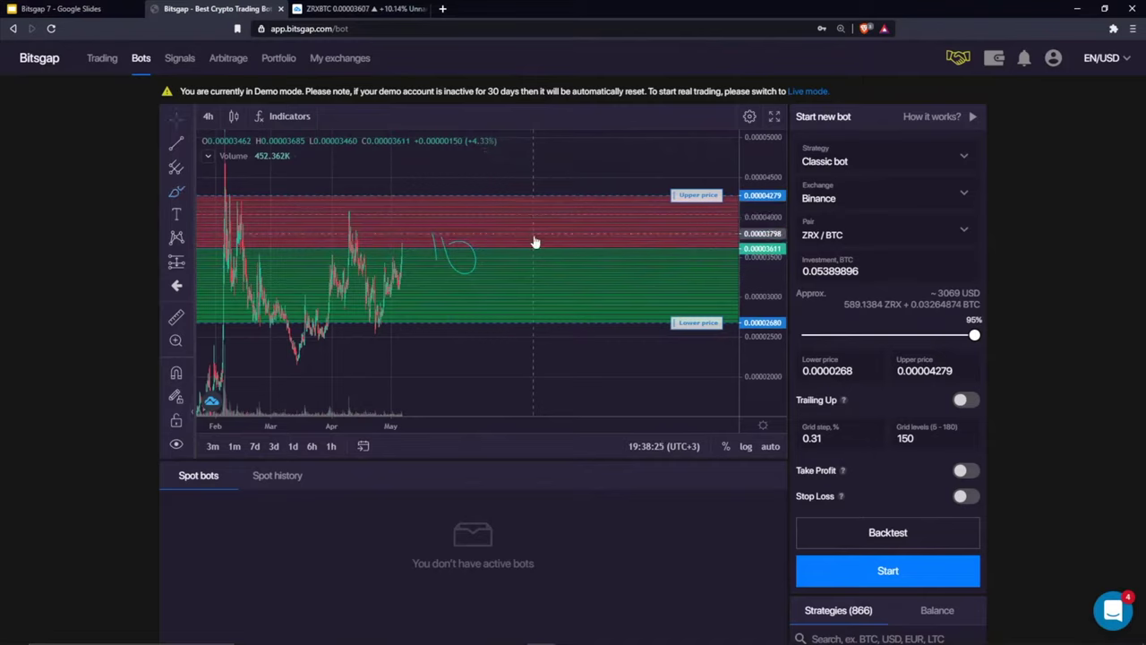
right_click(551, 341)
click(616, 364)
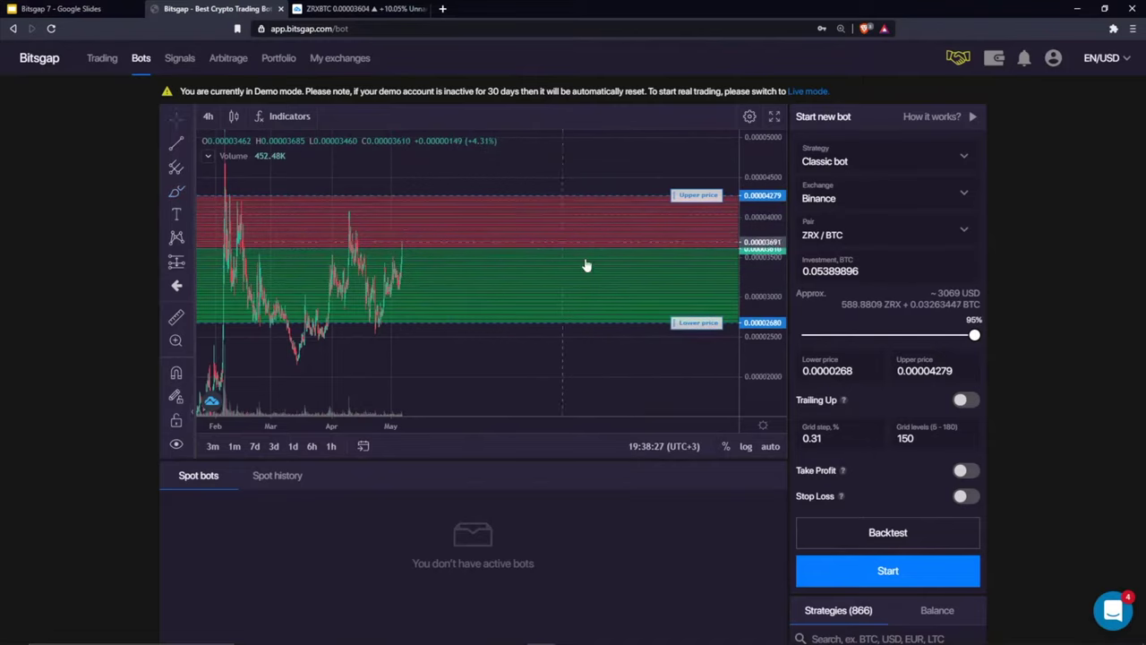
Adjust the ZRX / BTC grid range on the chart to a lower price of 0.00003102 and an upper price of 0.00004598
drag(762, 260, 751, 356)
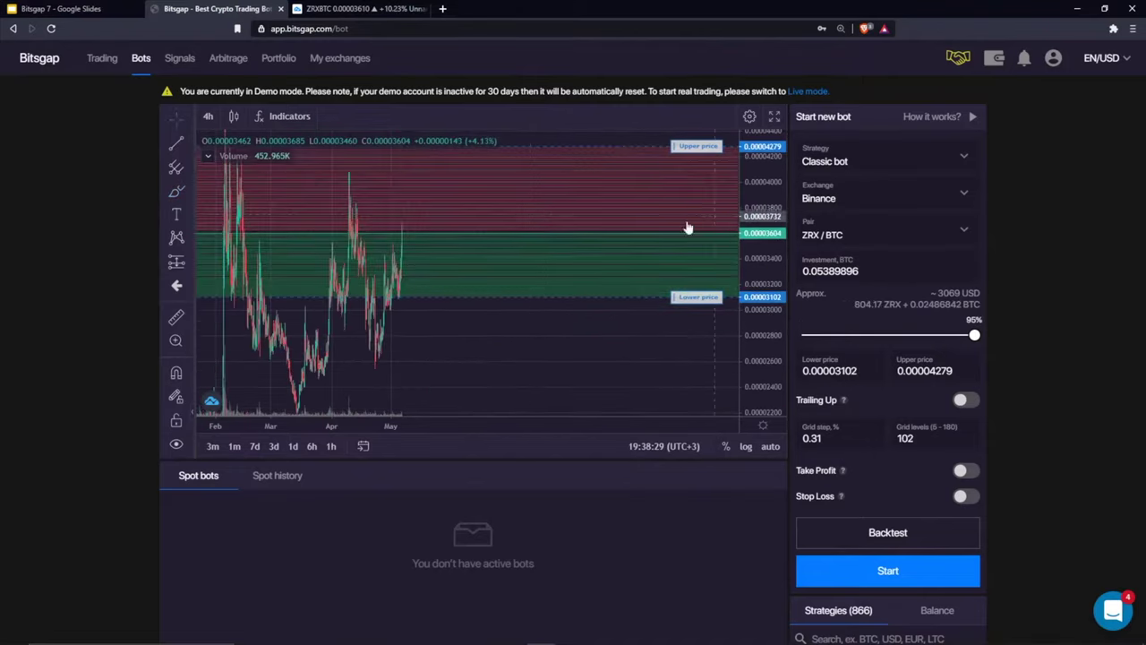
click(467, 297)
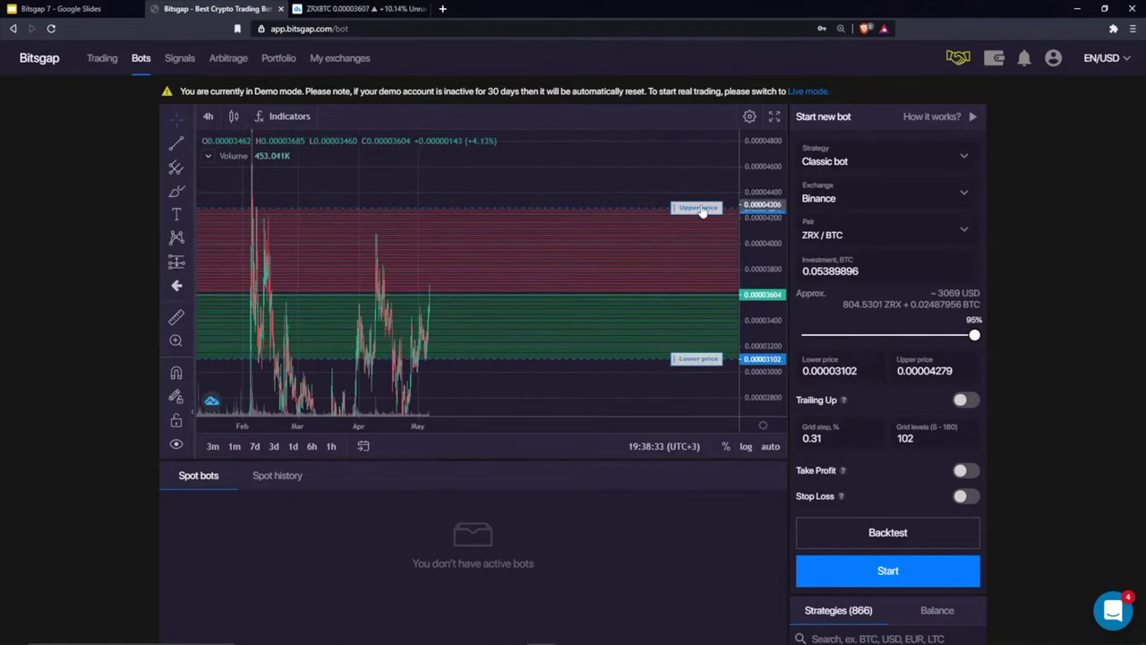
drag(705, 209, 704, 168)
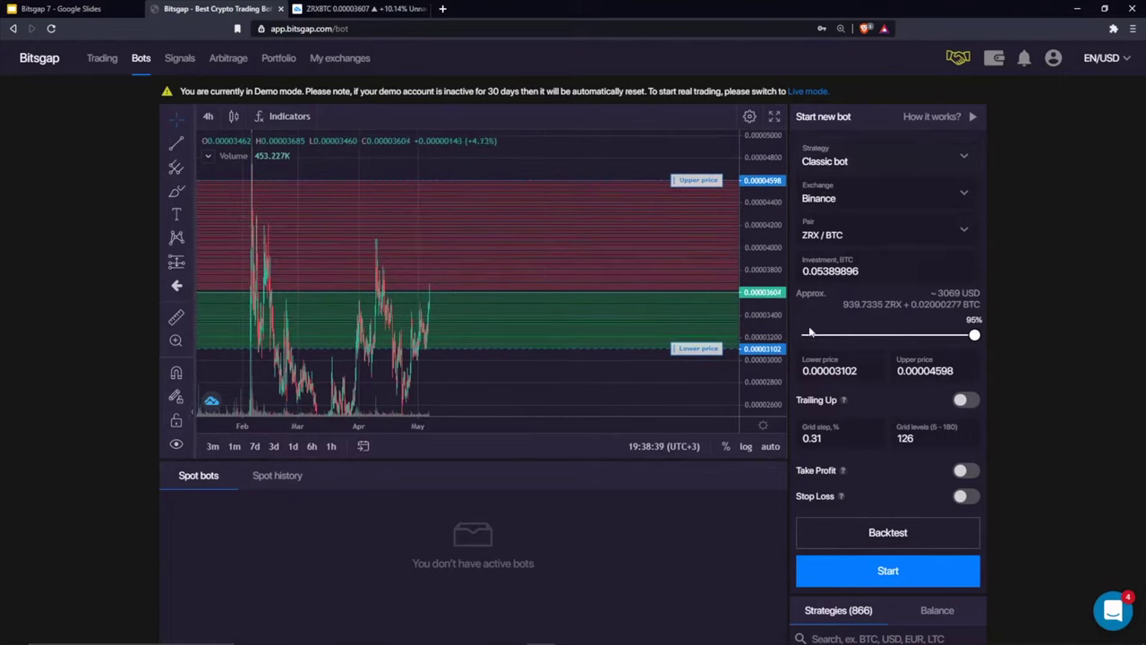
triple_click(909, 392)
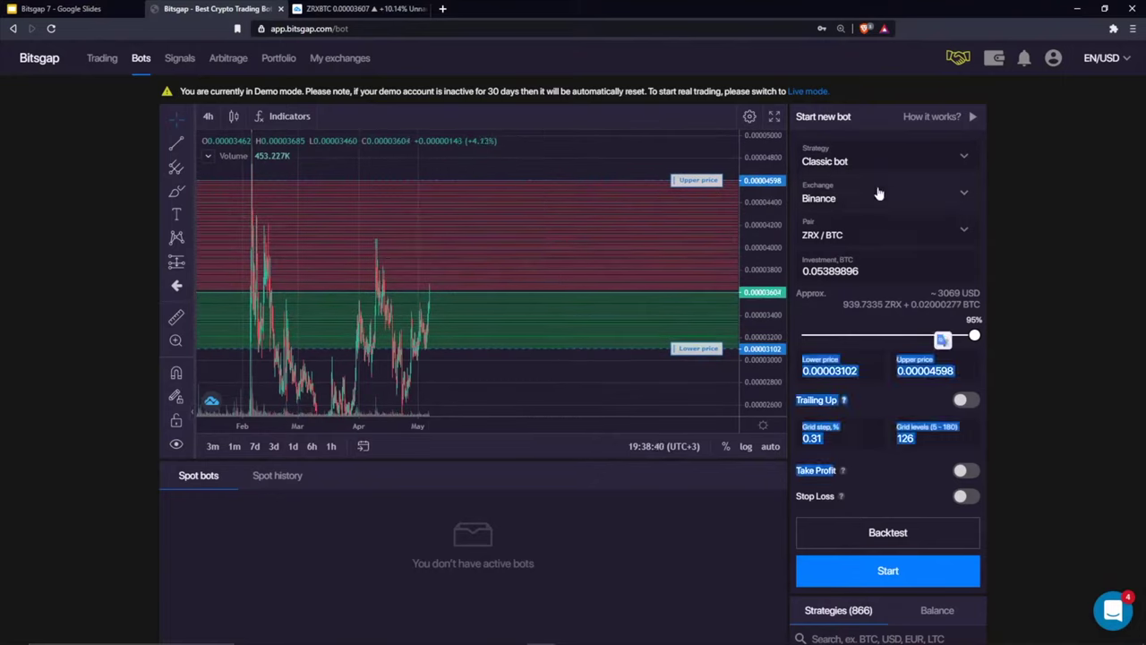
click(882, 342)
click(996, 331)
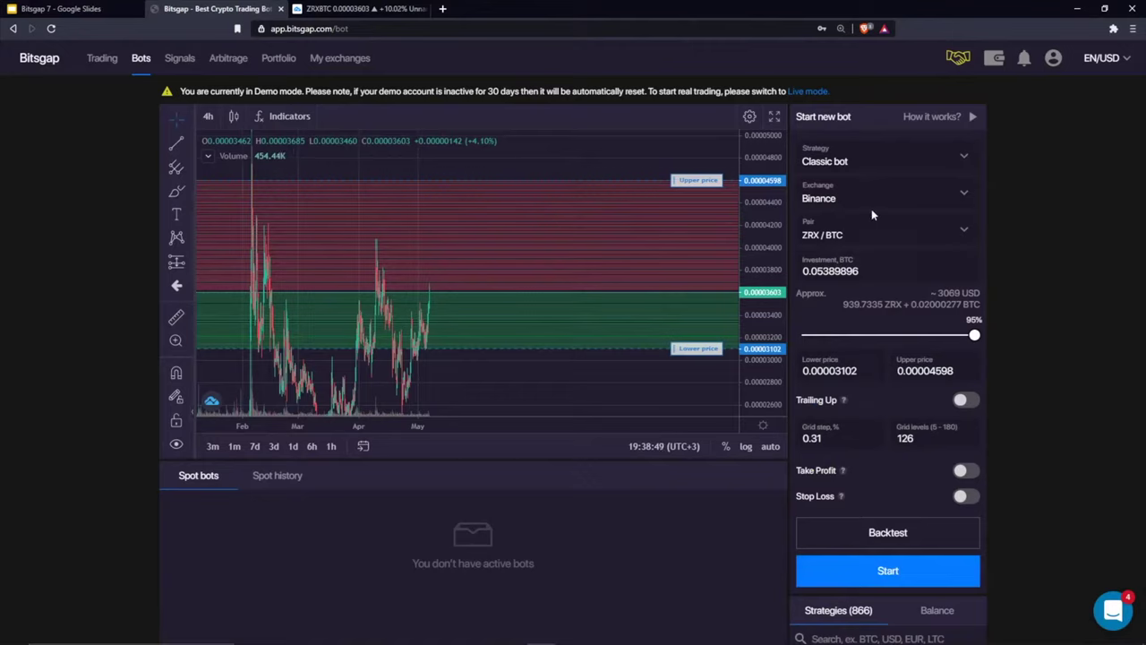
Handwrite "60%" with the brush in the red sell zone and "40%" in the green buy zone
click(175, 193)
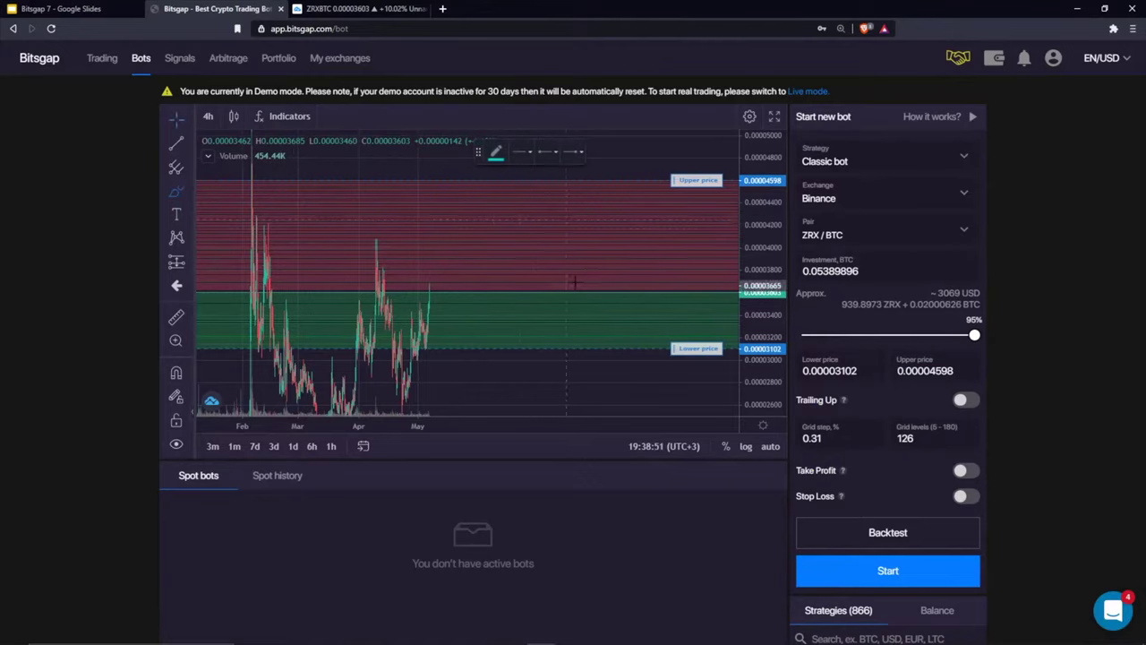
mouse_move(528, 219)
mouse_down()
mouse_move(514, 230)
mouse_move(566, 226)
mouse_move(578, 266)
mouse_up()
drag(580, 227, 619, 242)
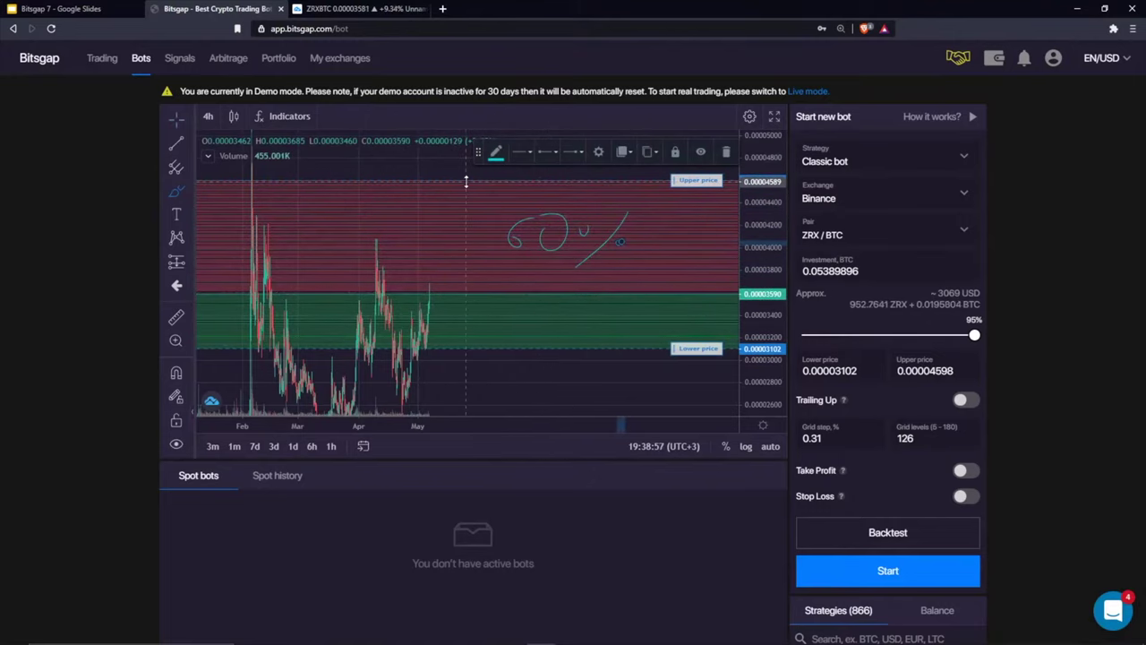
drag(528, 315, 537, 334)
mouse_move(536, 318)
mouse_down()
mouse_move(537, 342)
mouse_move(563, 325)
mouse_move(605, 351)
mouse_move(605, 333)
mouse_move(638, 335)
mouse_up()
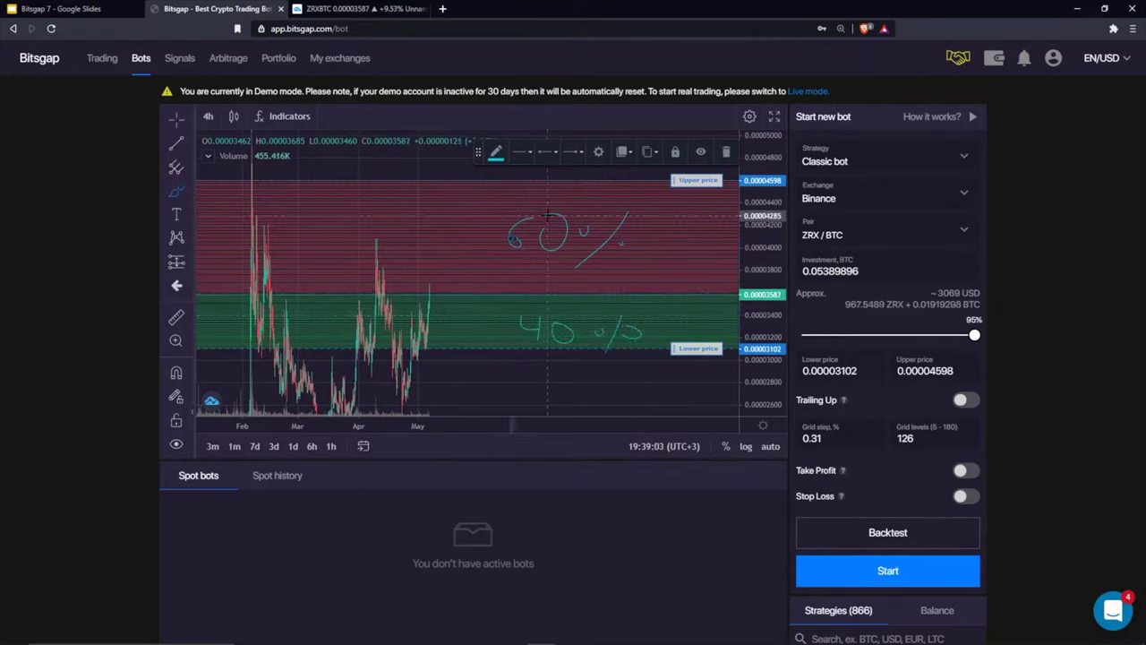
Remove all handwritten percentages from the ZRX / BTC chart
drag(548, 213, 537, 237)
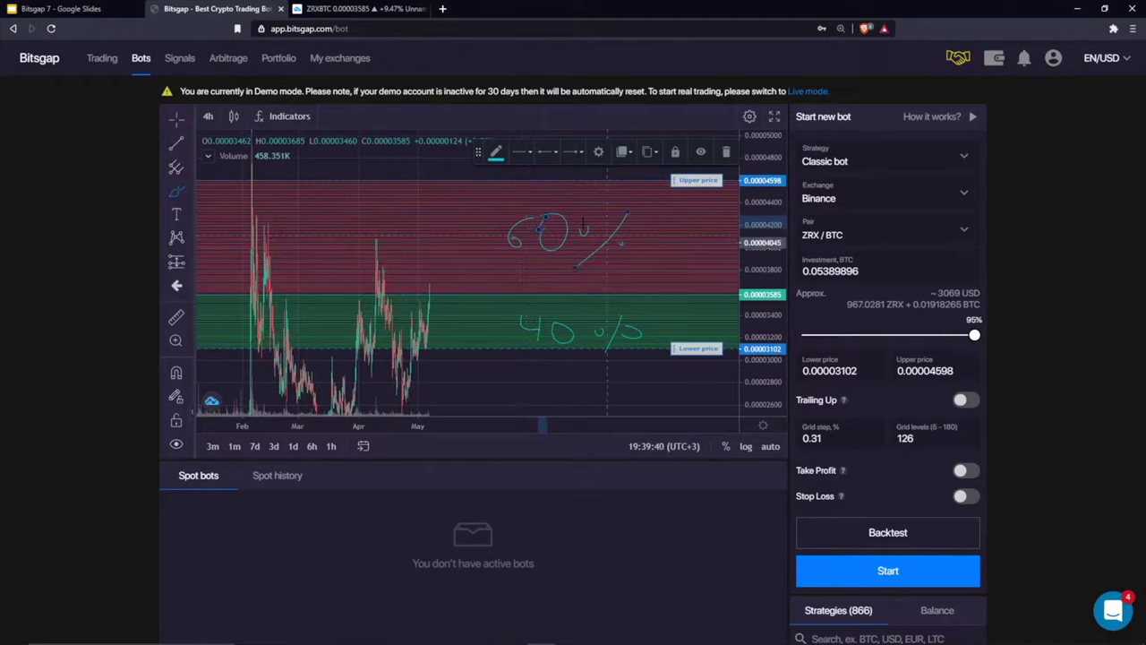
click(465, 217)
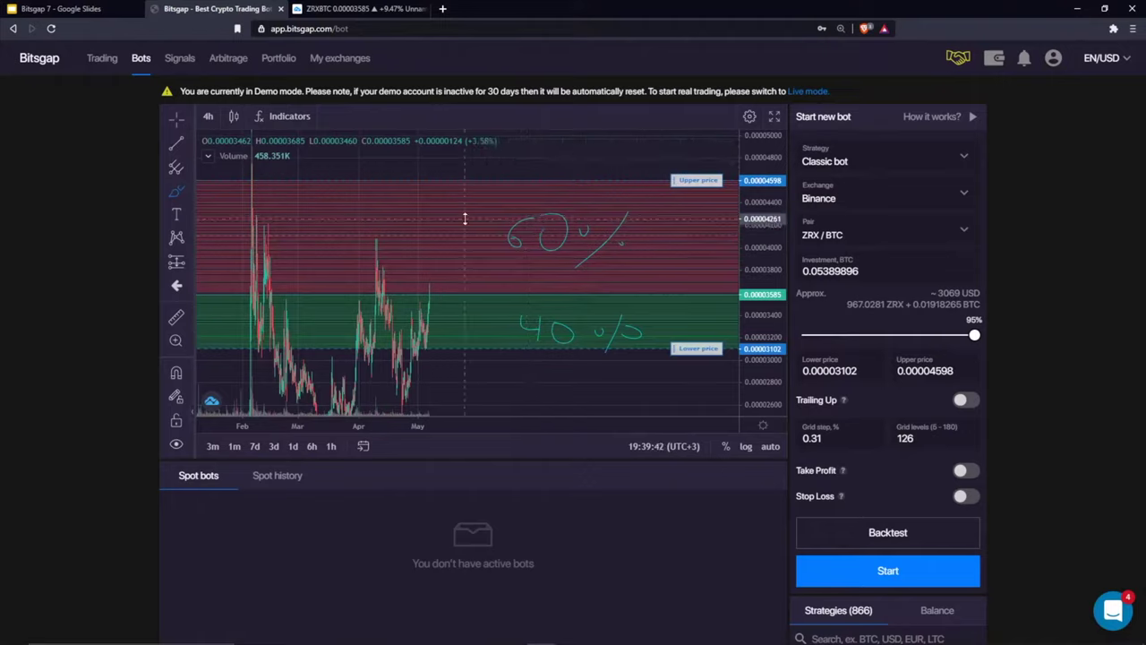
right_click(474, 161)
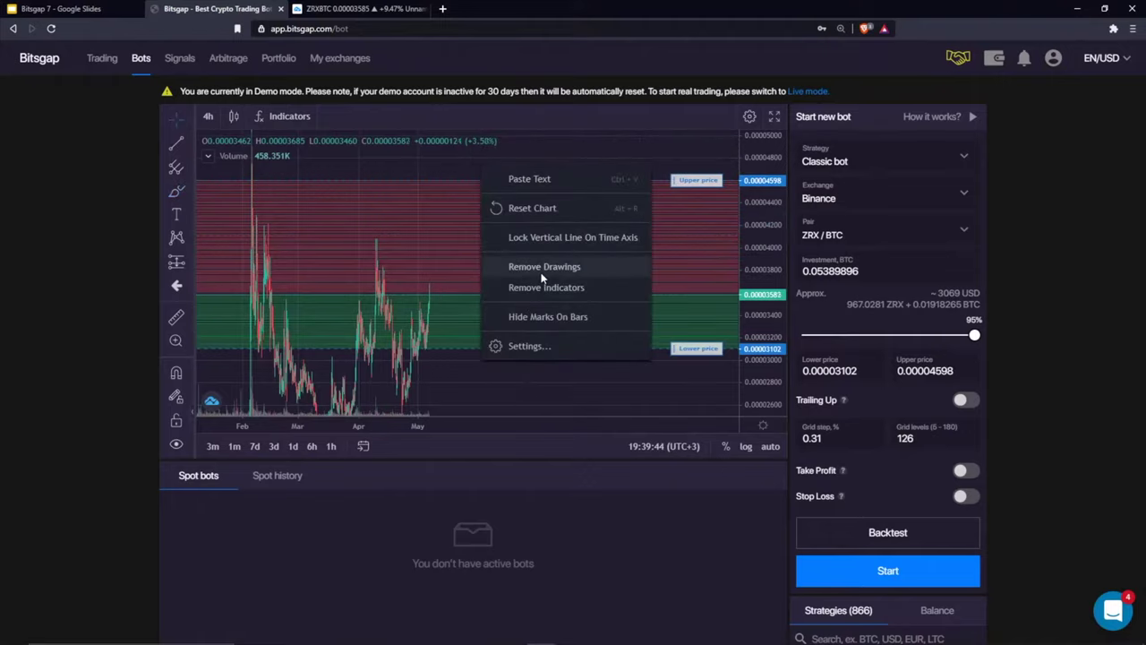
click(535, 265)
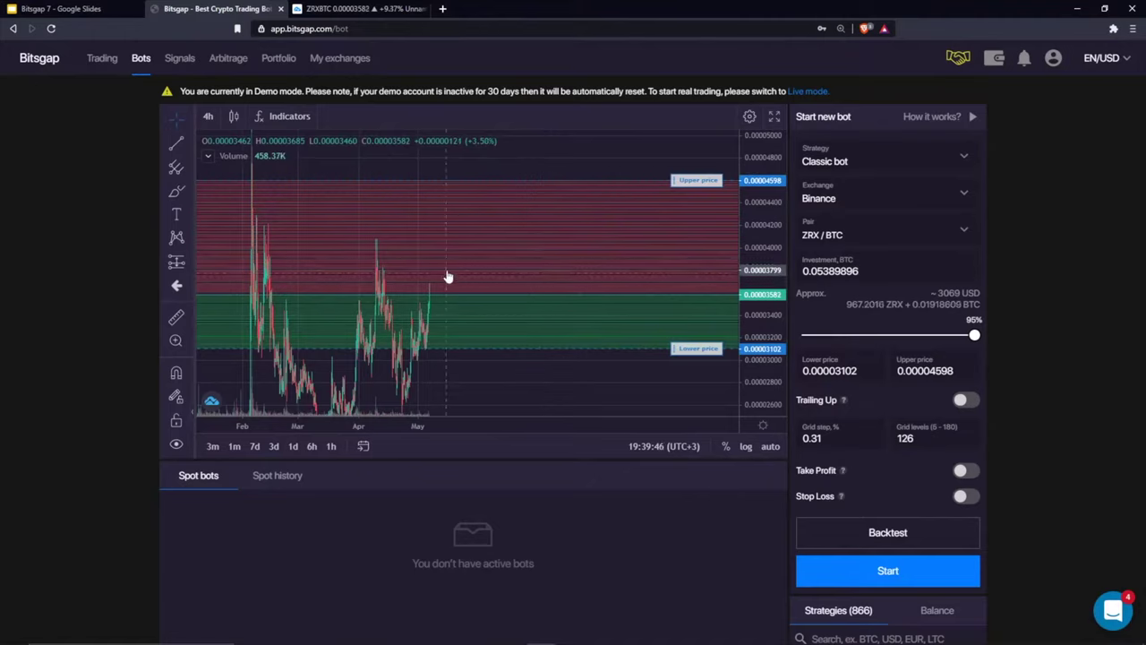
mouse_move(442, 268)
mouse_down()
mouse_move(422, 266)
mouse_move(415, 287)
mouse_move(435, 264)
mouse_up()
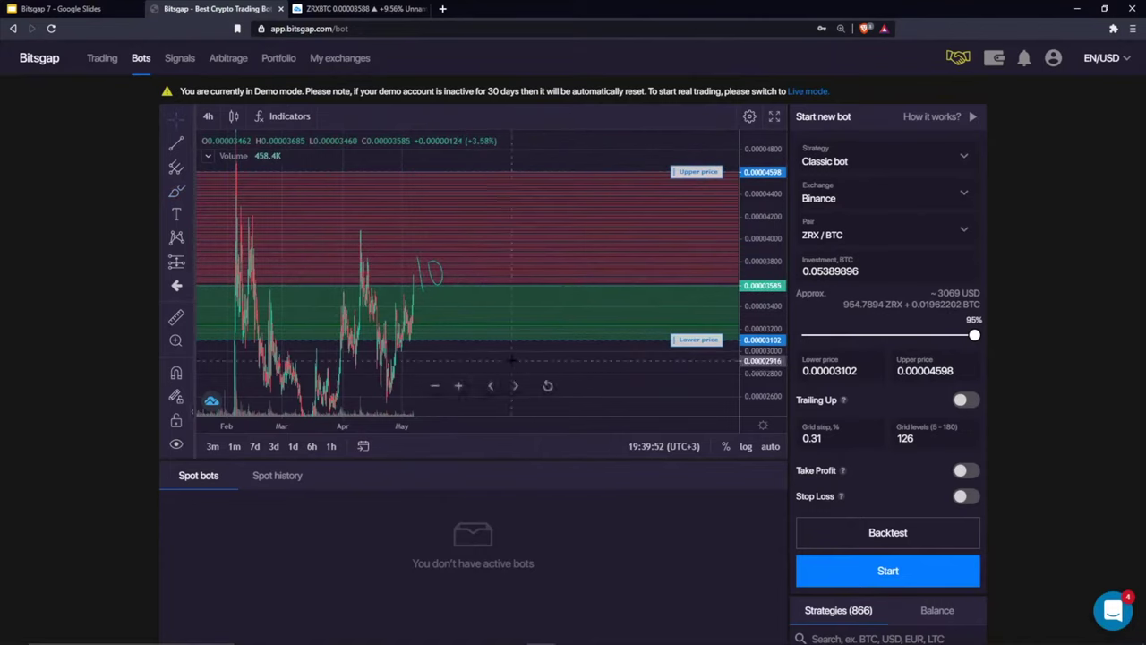
right_click(514, 267)
click(573, 365)
Handwrite "60%" with the brush beside the current price, and highlight the investment amount and its approximate ZRX and BTC split
drag(415, 276, 444, 291)
double_click(851, 270)
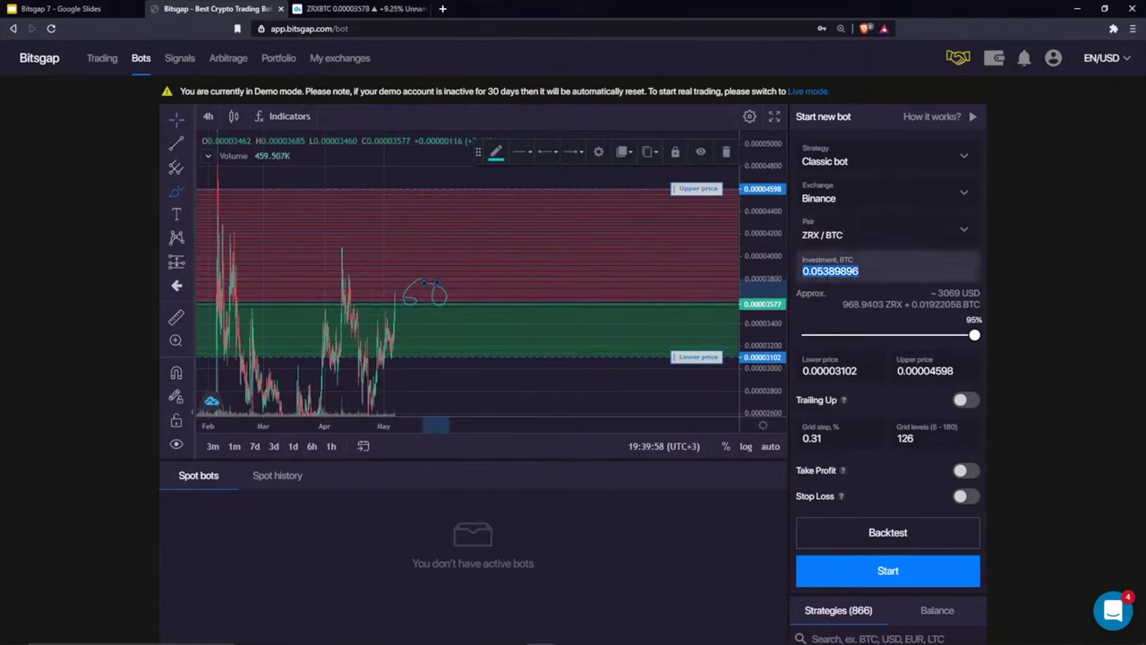
drag(844, 304, 903, 305)
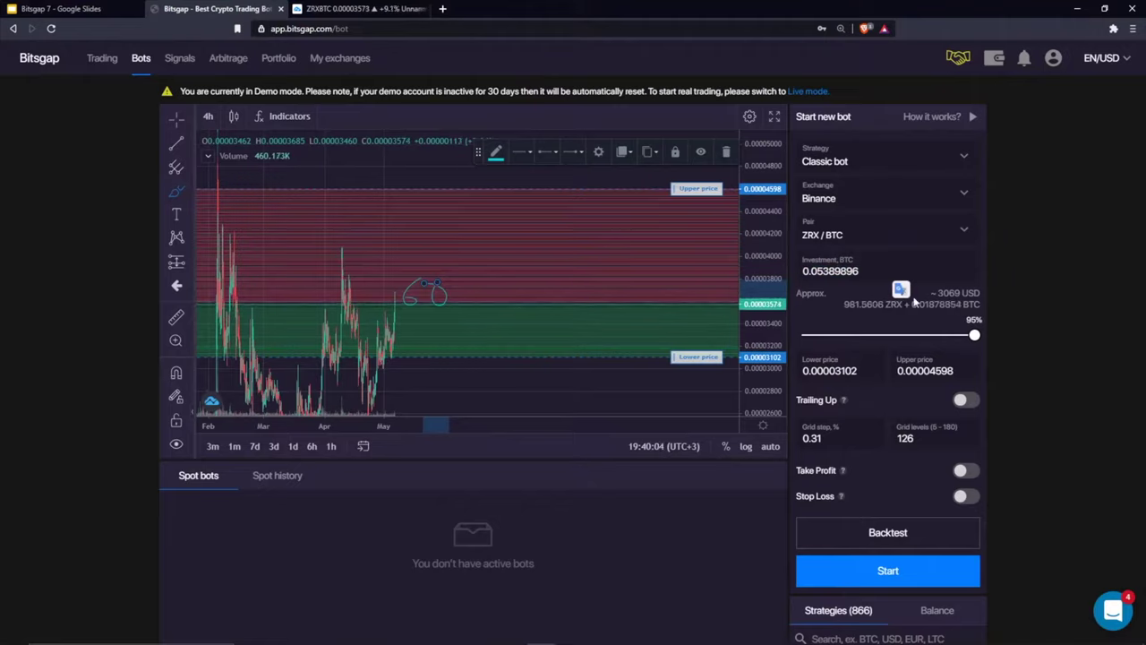
mouse_move(490, 265)
mouse_down()
mouse_move(467, 303)
mouse_move(486, 291)
mouse_move(458, 285)
mouse_up()
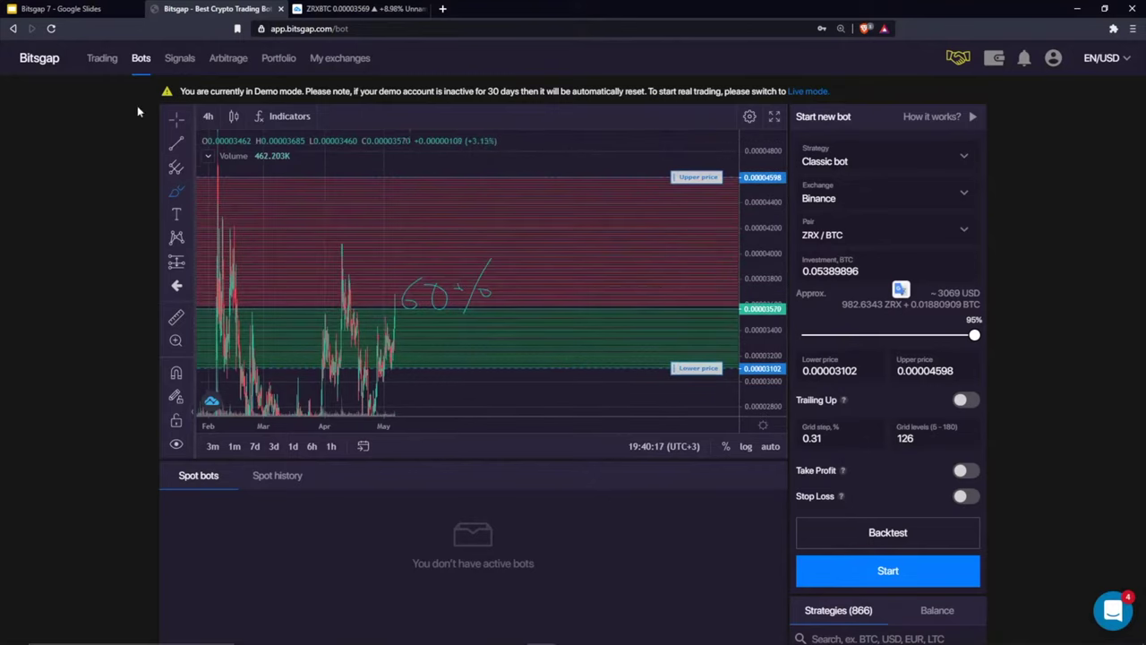
Draw brush arrows from the current price down to the lower price and back up into the sell zone, marking each with a line
drag(481, 315, 460, 285)
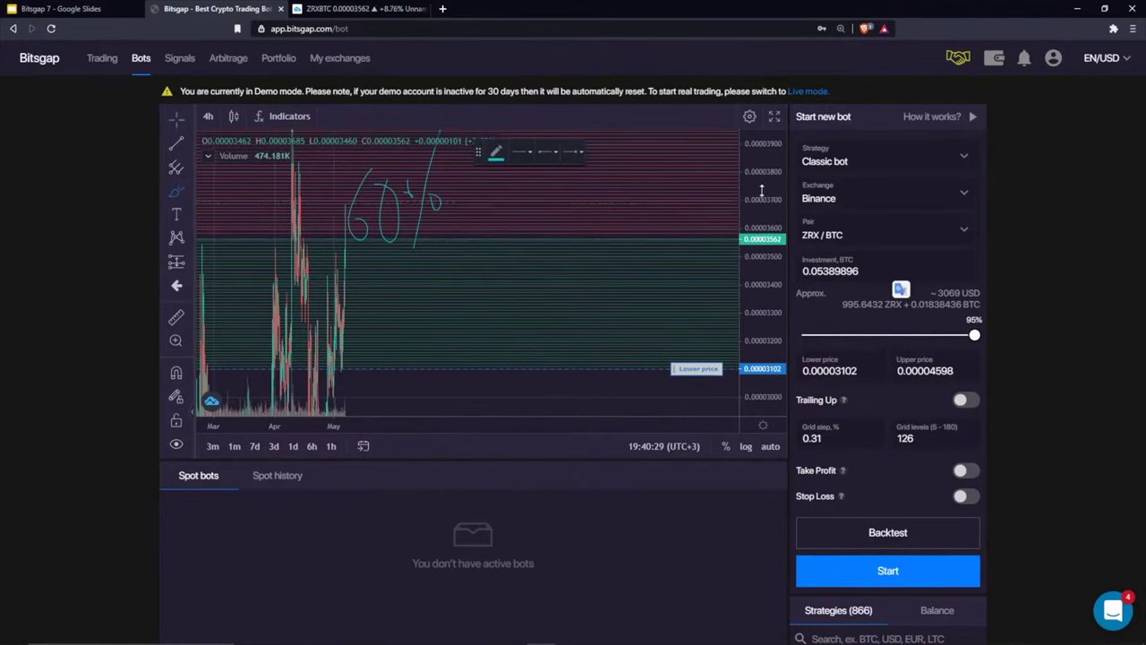
mouse_move(413, 266)
mouse_down()
mouse_move(466, 330)
mouse_move(547, 231)
mouse_move(566, 179)
mouse_move(576, 191)
mouse_up()
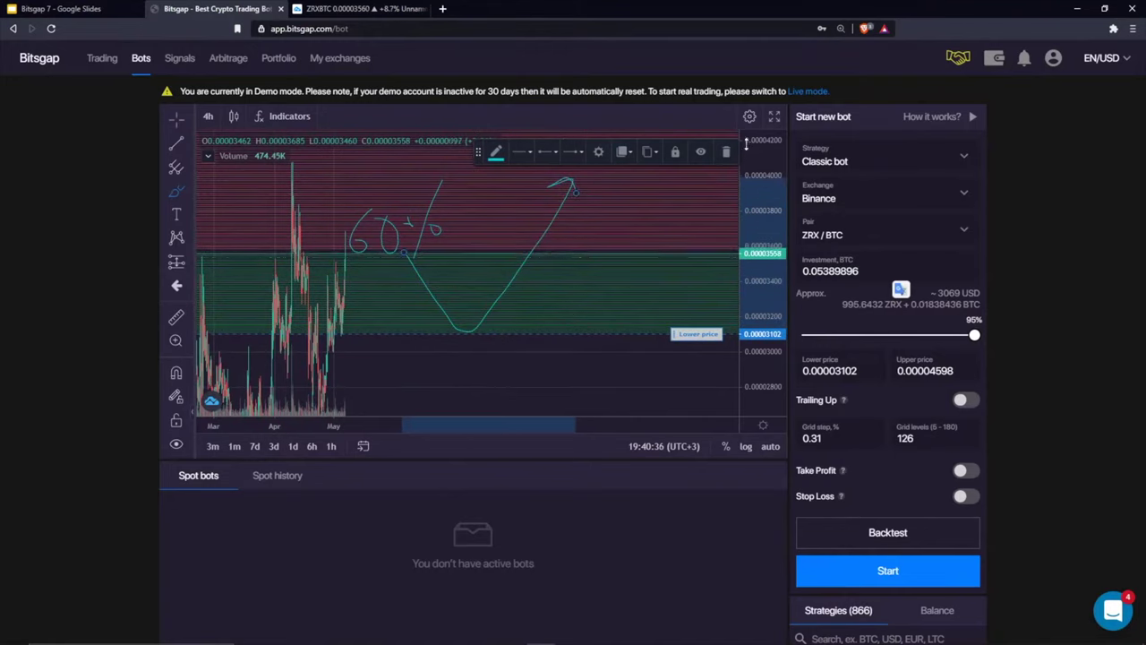
key(ctrl+z)
drag(412, 278, 438, 318)
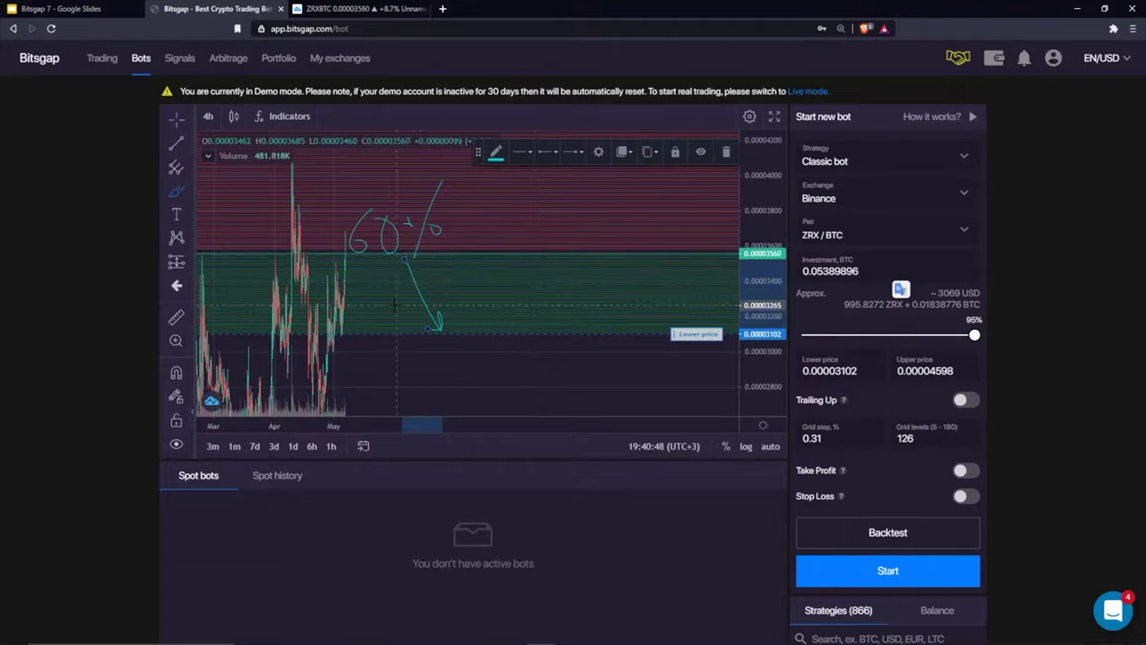
mouse_move(407, 302)
mouse_down()
mouse_move(461, 305)
mouse_move(392, 304)
mouse_up()
mouse_move(448, 329)
mouse_down()
mouse_move(548, 204)
mouse_move(565, 213)
mouse_up()
drag(541, 199, 559, 193)
mouse_move(465, 287)
mouse_down()
mouse_move(529, 289)
mouse_move(463, 295)
mouse_up()
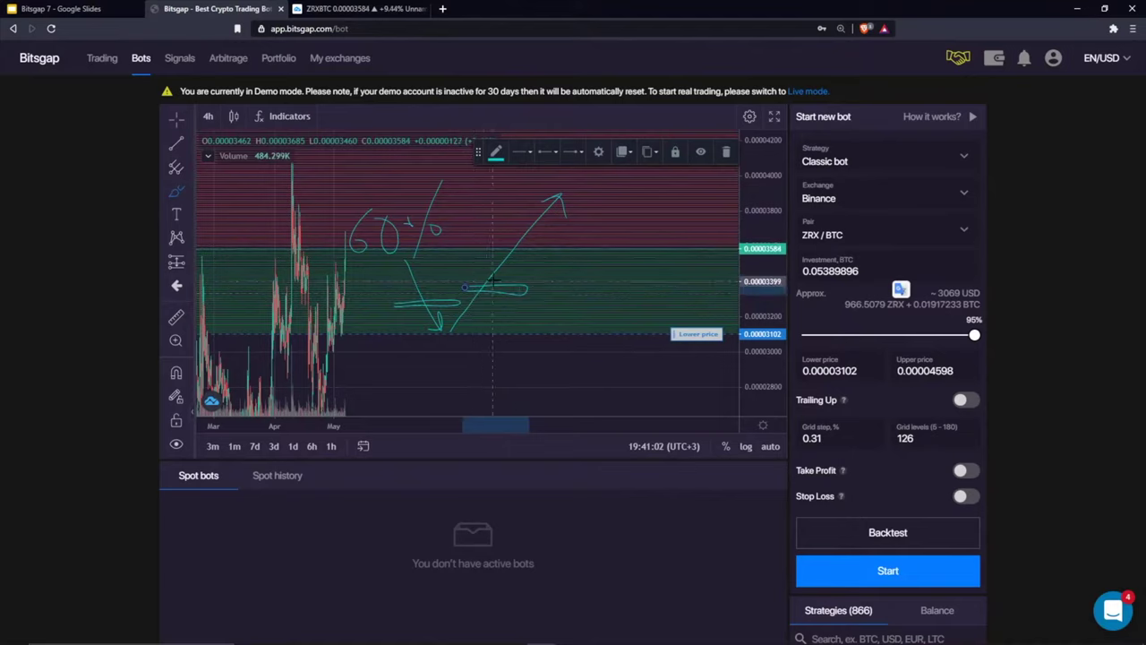
Delete the last brush marking and remove all remaining drawings from the ZRX / BTC chart
click(726, 152)
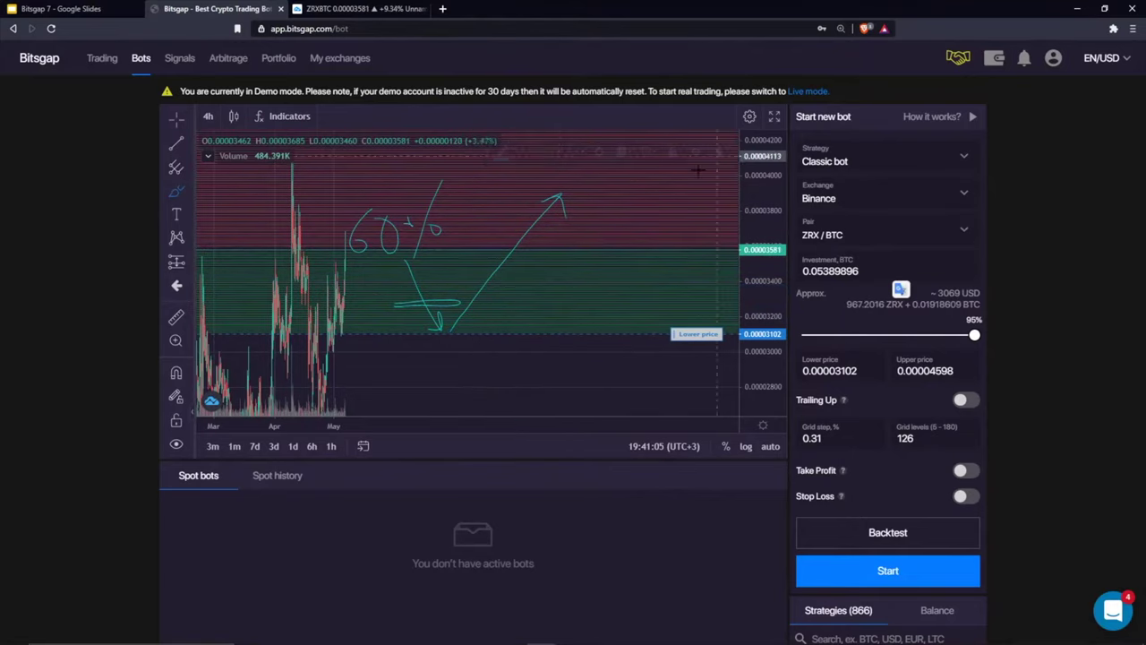
right_click(546, 167)
click(612, 252)
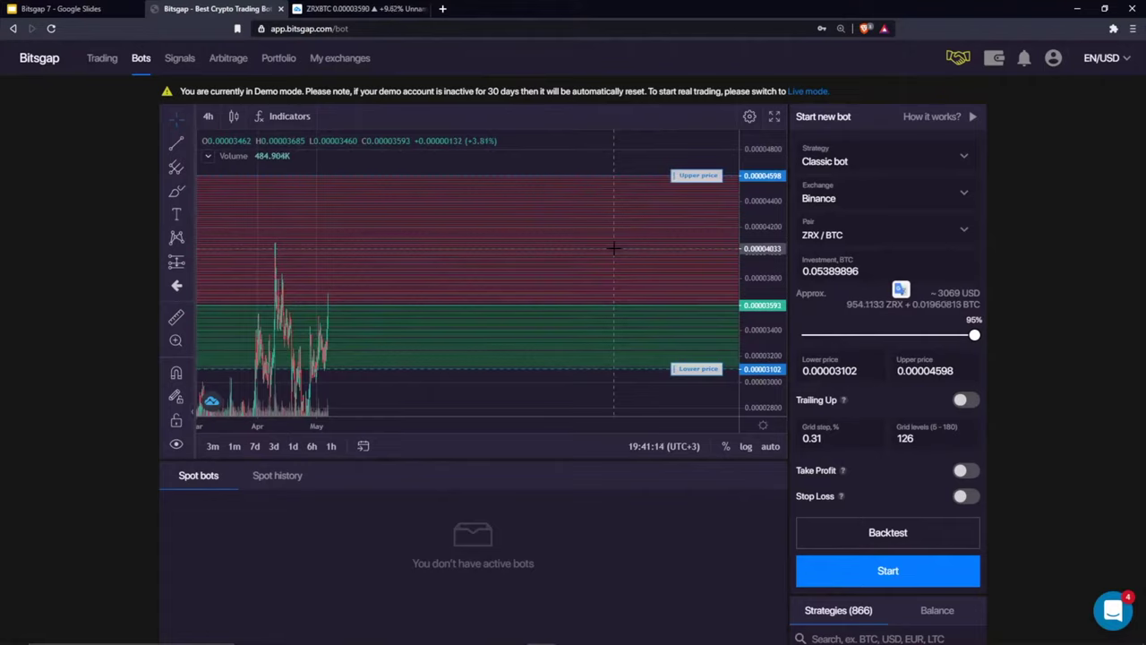
scroll(614, 248, up, 5)
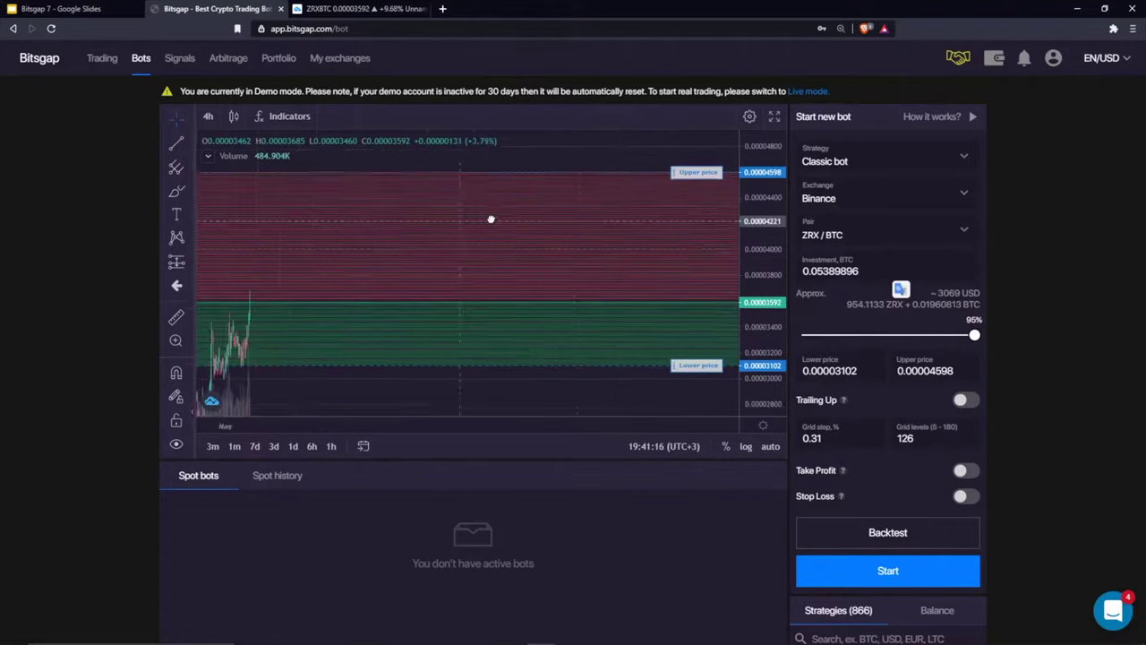
drag(465, 205, 514, 202)
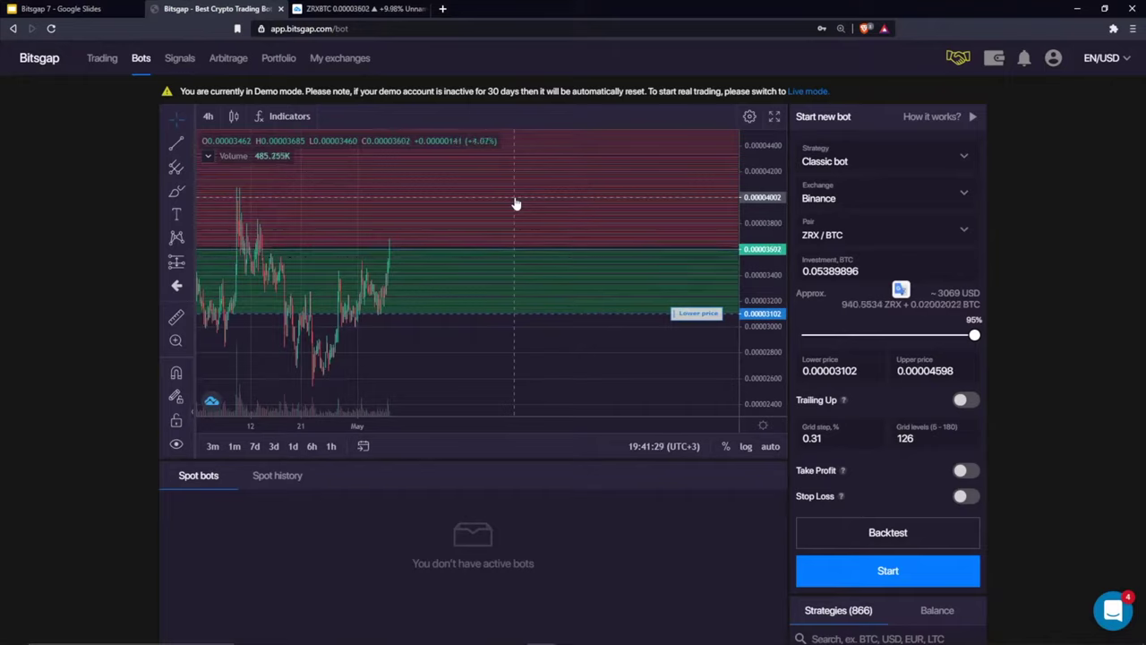
Switch to the Bitsgap 7 deck in Google Slides and present the QTUM / USDT slide comparing bot results with Hodl
key(ctrl+1)
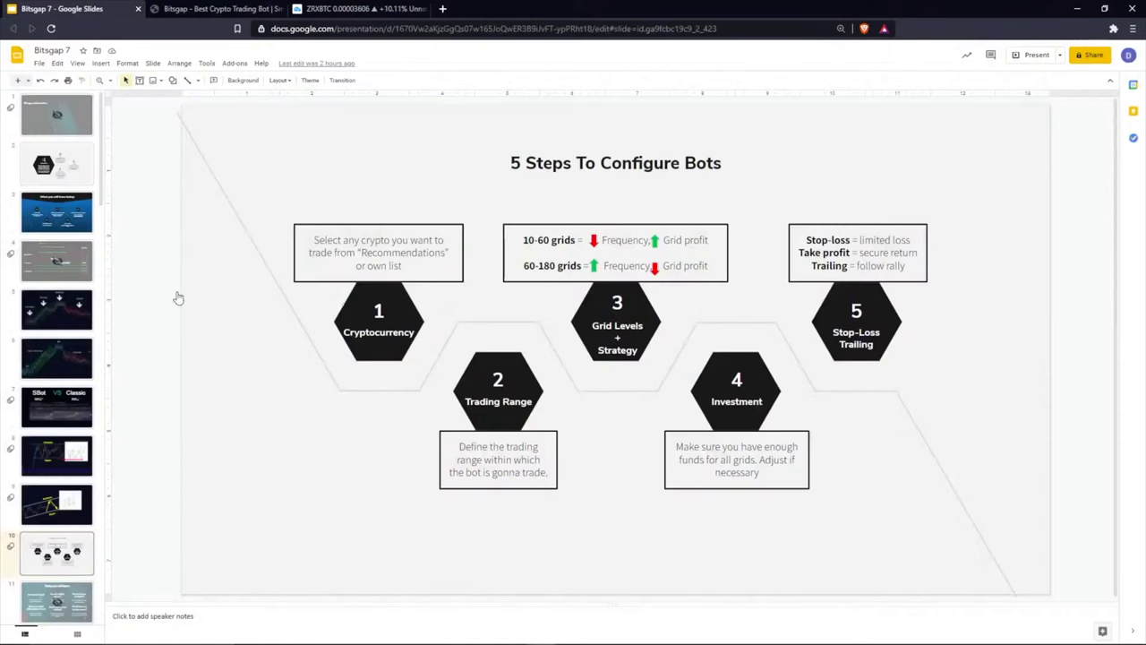
scroll(74, 379, down, 20)
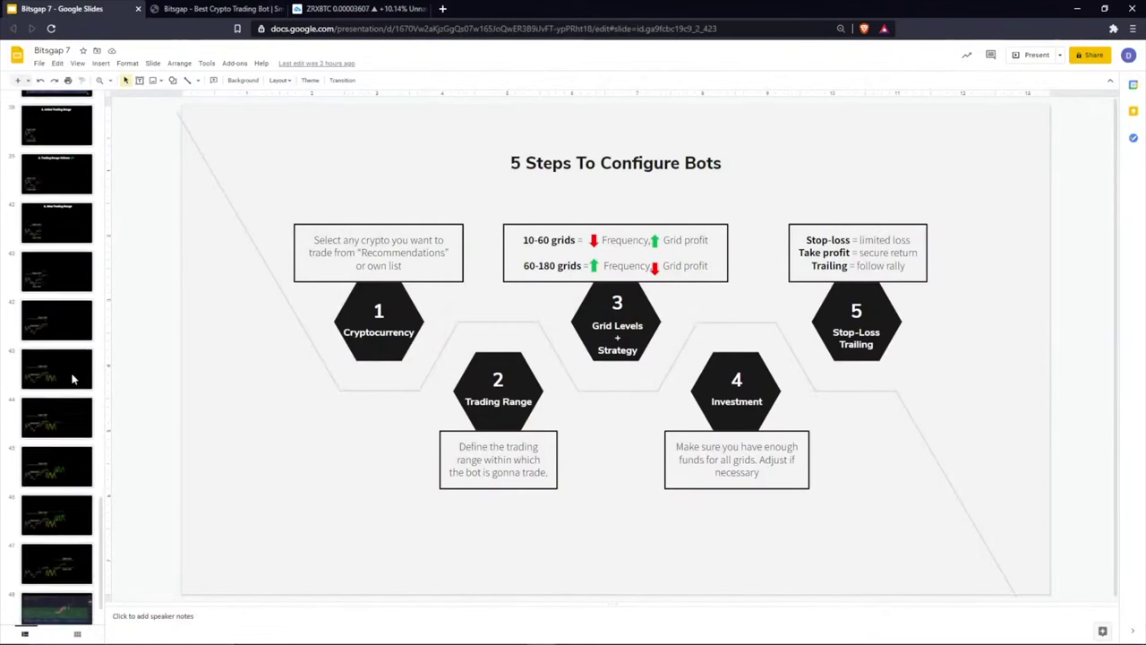
scroll(74, 379, up, 5)
click(70, 457)
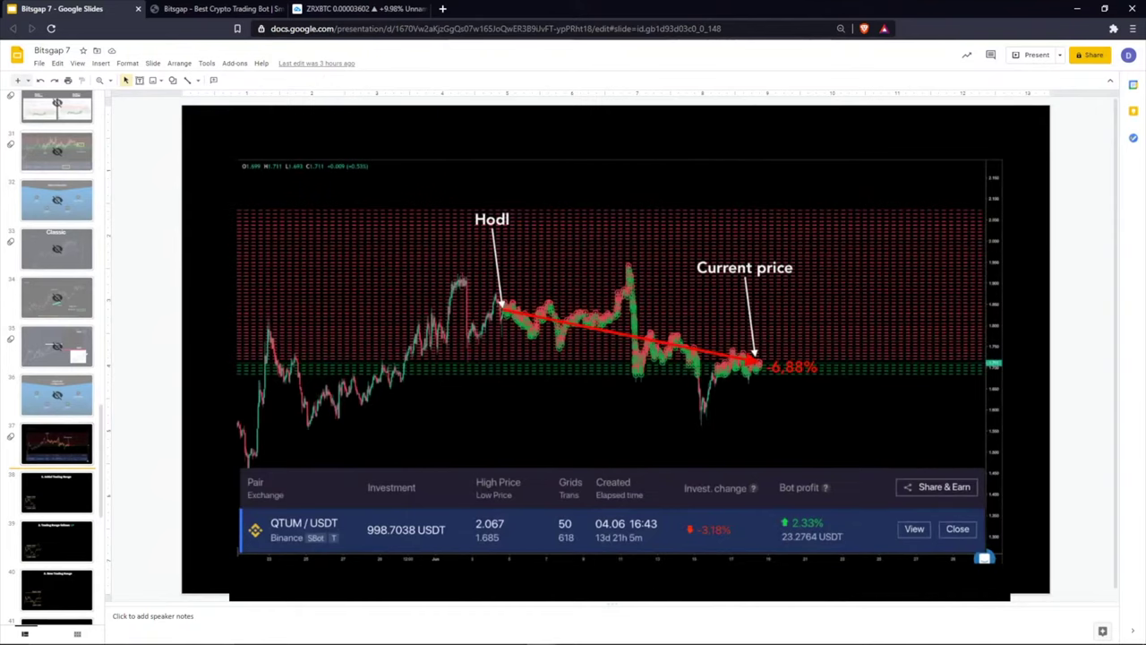
click(1038, 56)
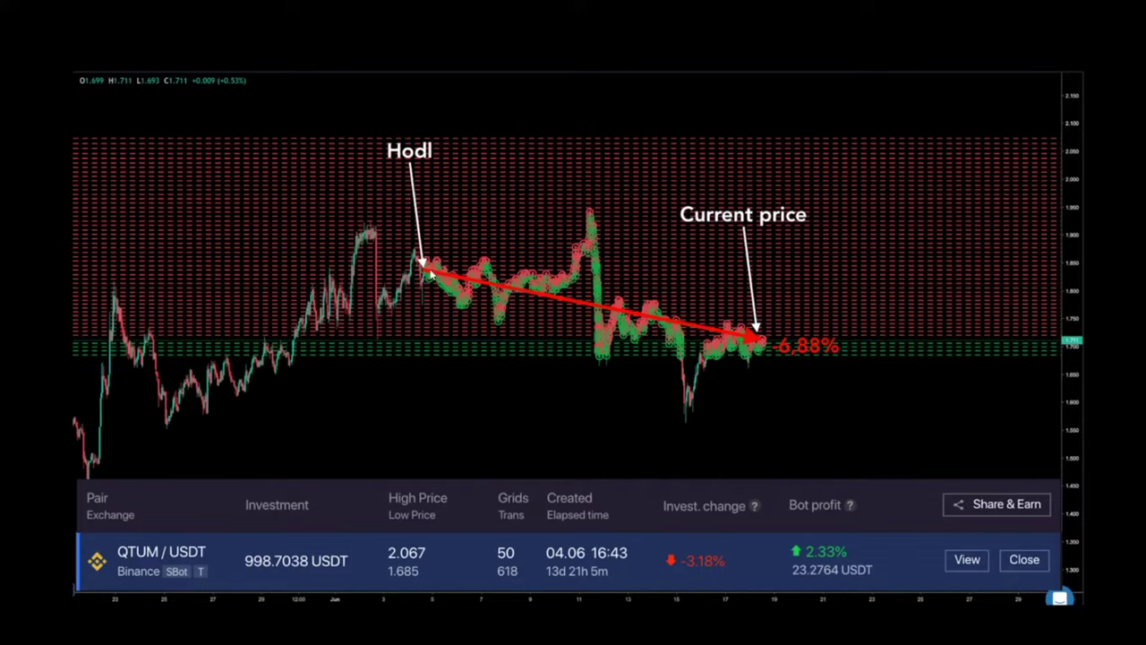
key(Escape)
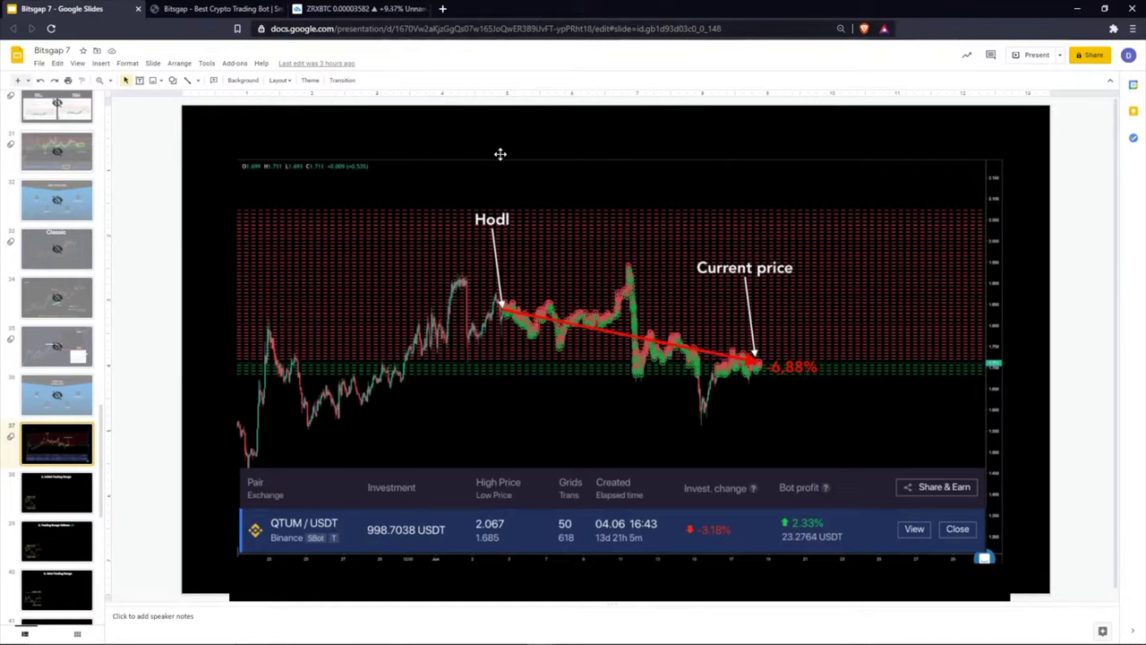
Switch back to Bitsgap and enable Stop Loss for the ZRX / BTC Classic bot
click(215, 9)
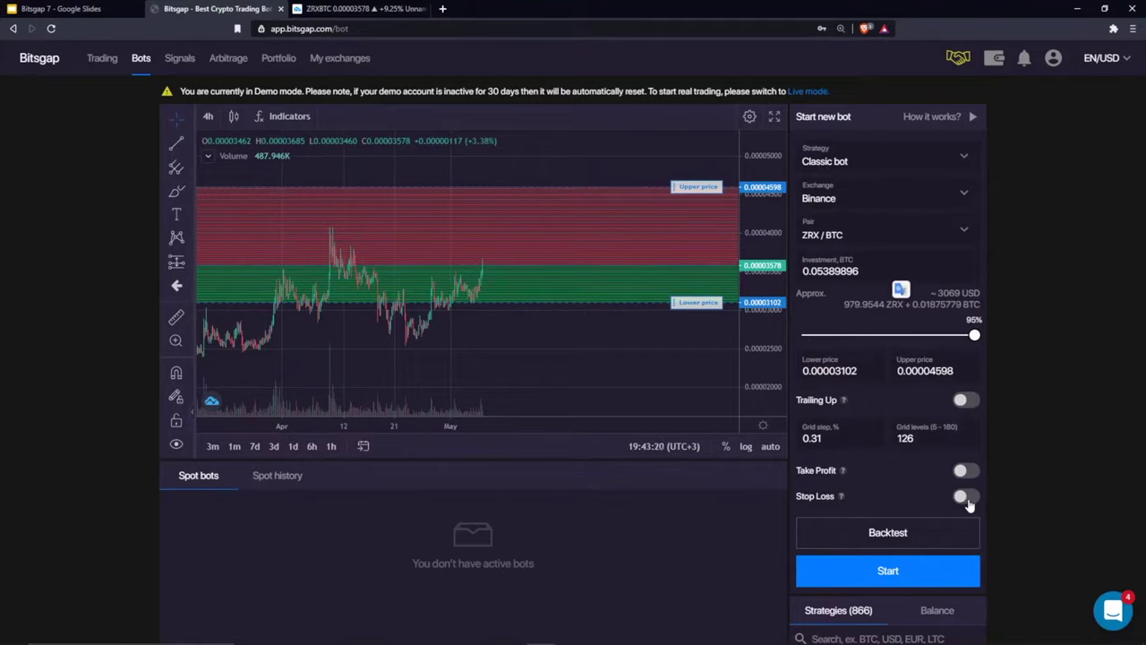
click(962, 497)
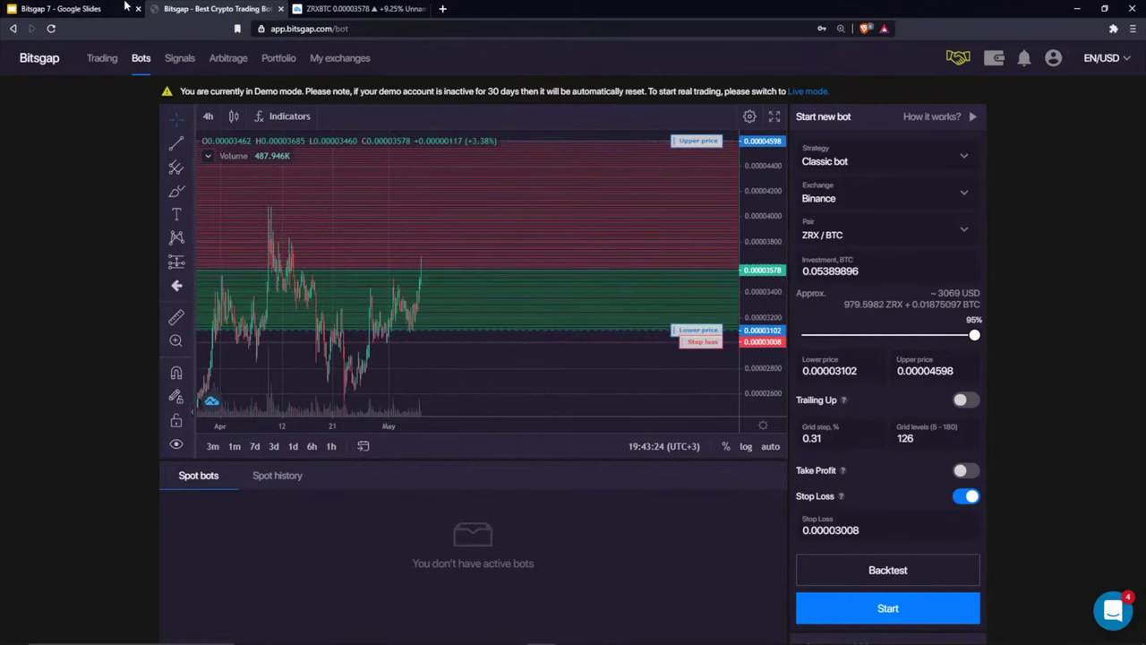
Switch to the Google Slides deck and show the LINKUSDT slide with support, resistance and the stop-loss line below the channel
click(60, 9)
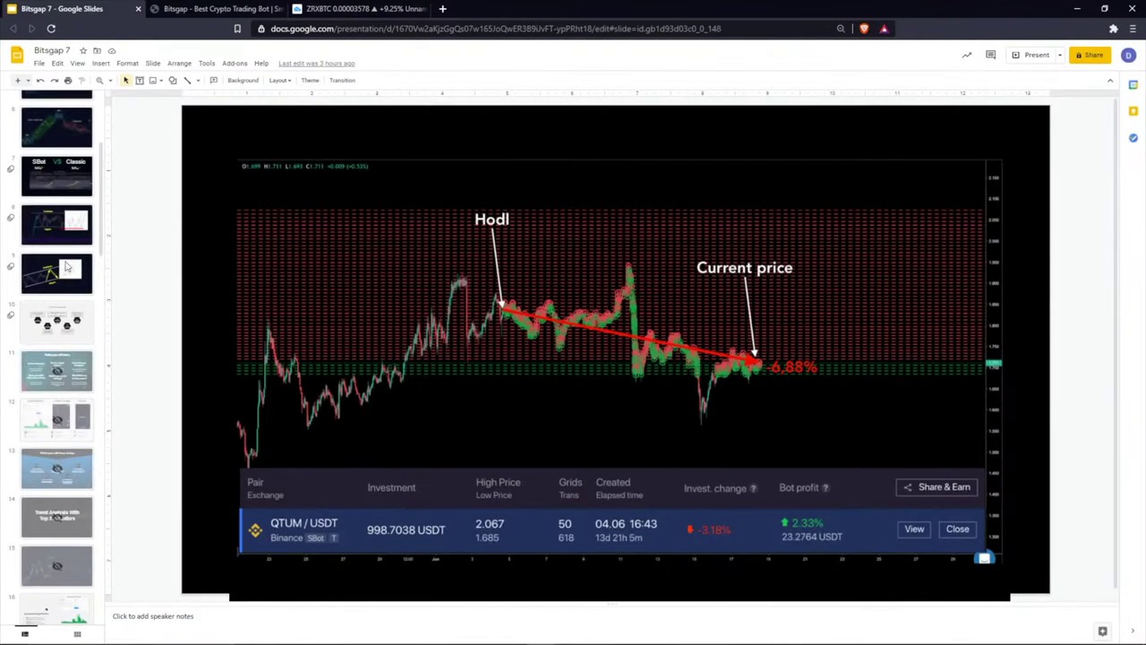
click(57, 224)
click(56, 273)
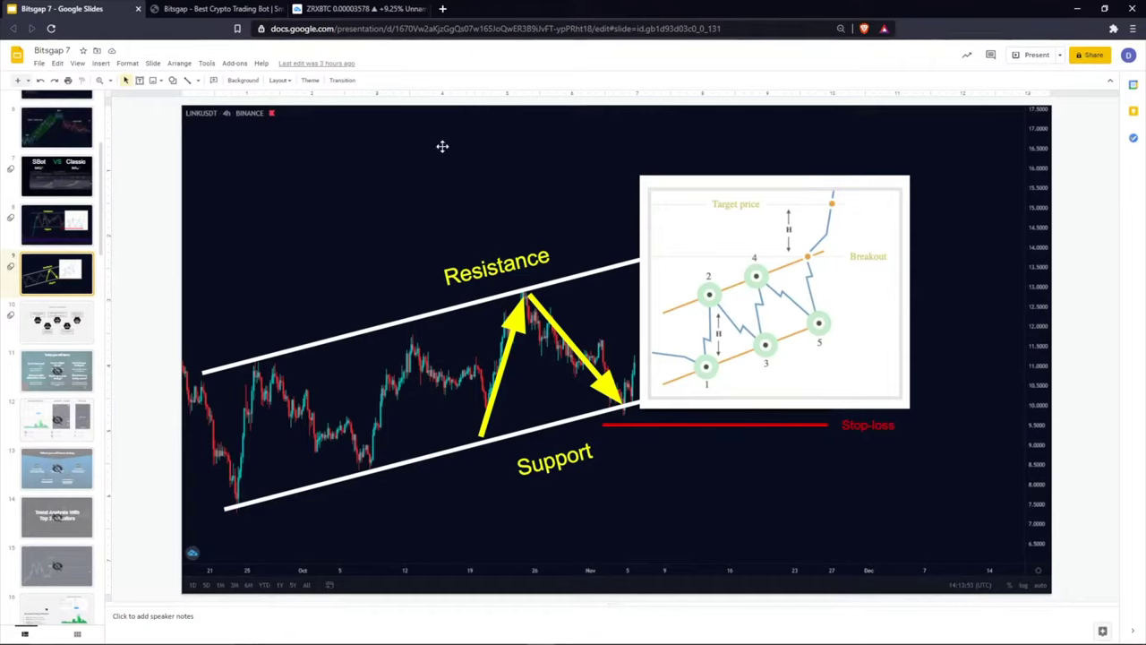
Return to Bitsgap and examine the stop-loss level below the lower price against earlier ZRX / BTC price history
click(235, 8)
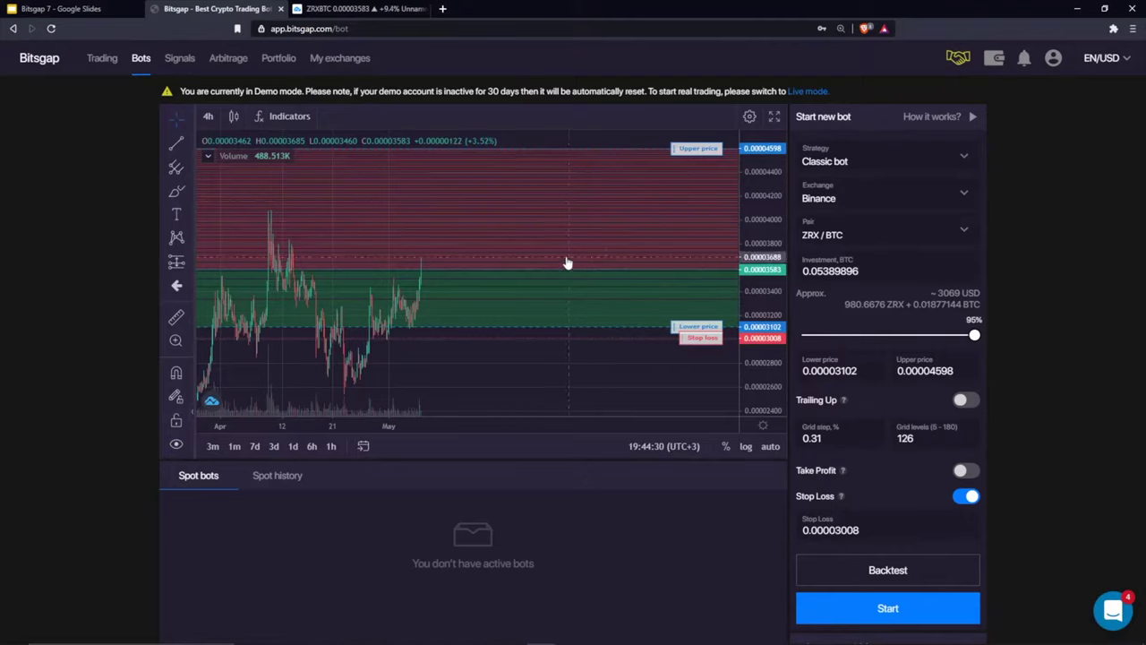
drag(625, 248, 575, 224)
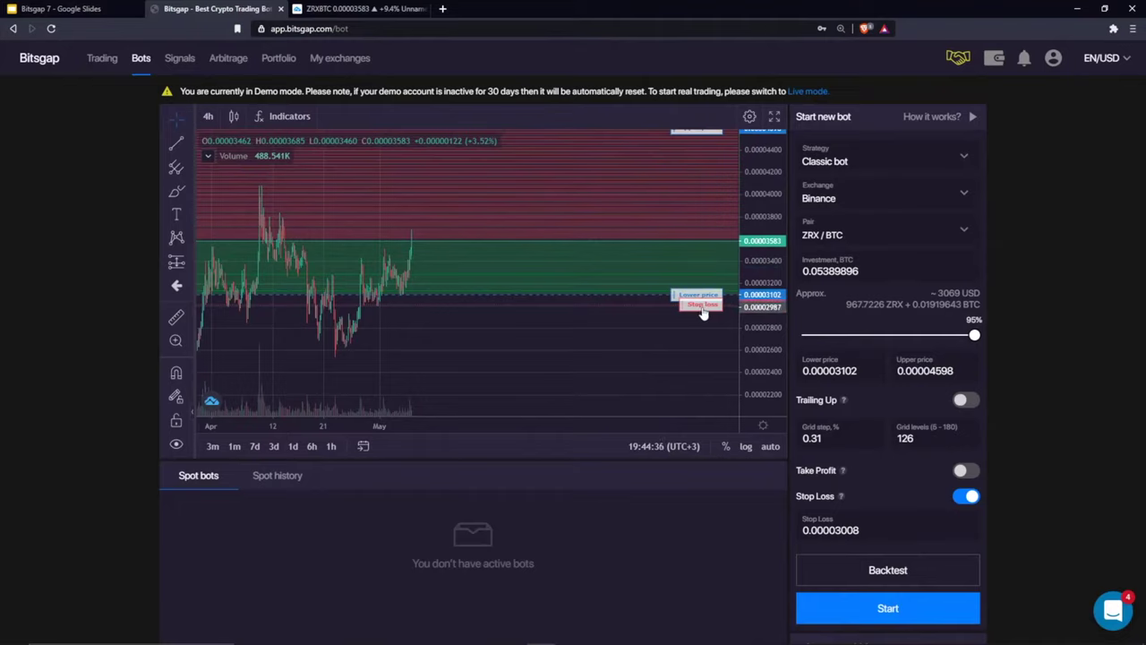
scroll(635, 336, down, 2)
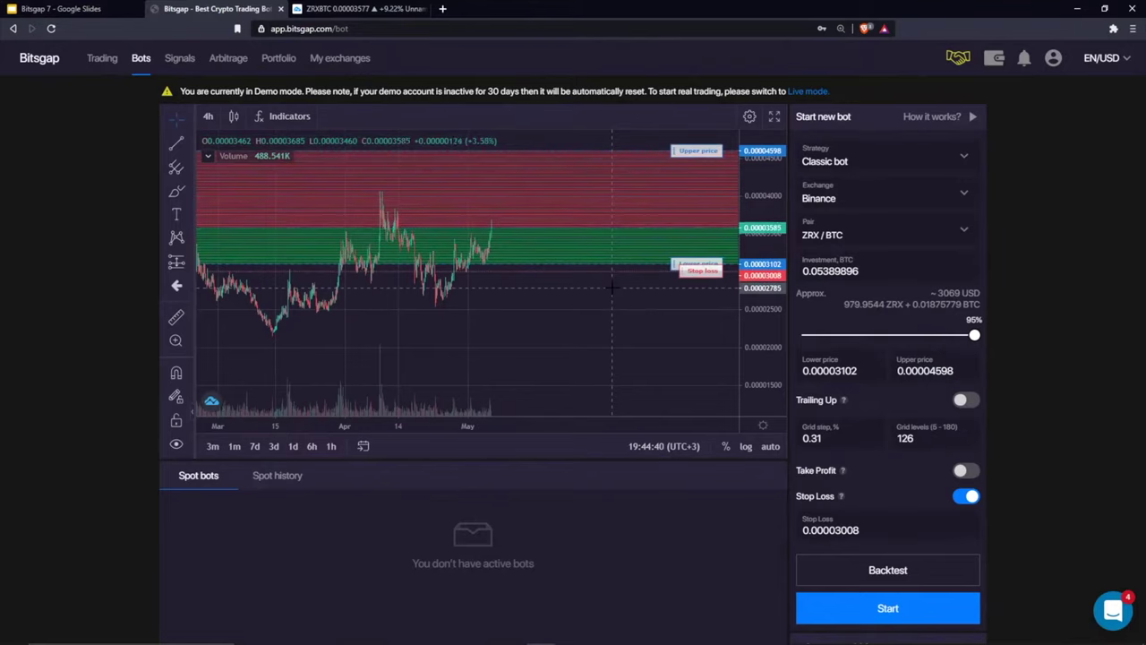
scroll(612, 287, down, 2)
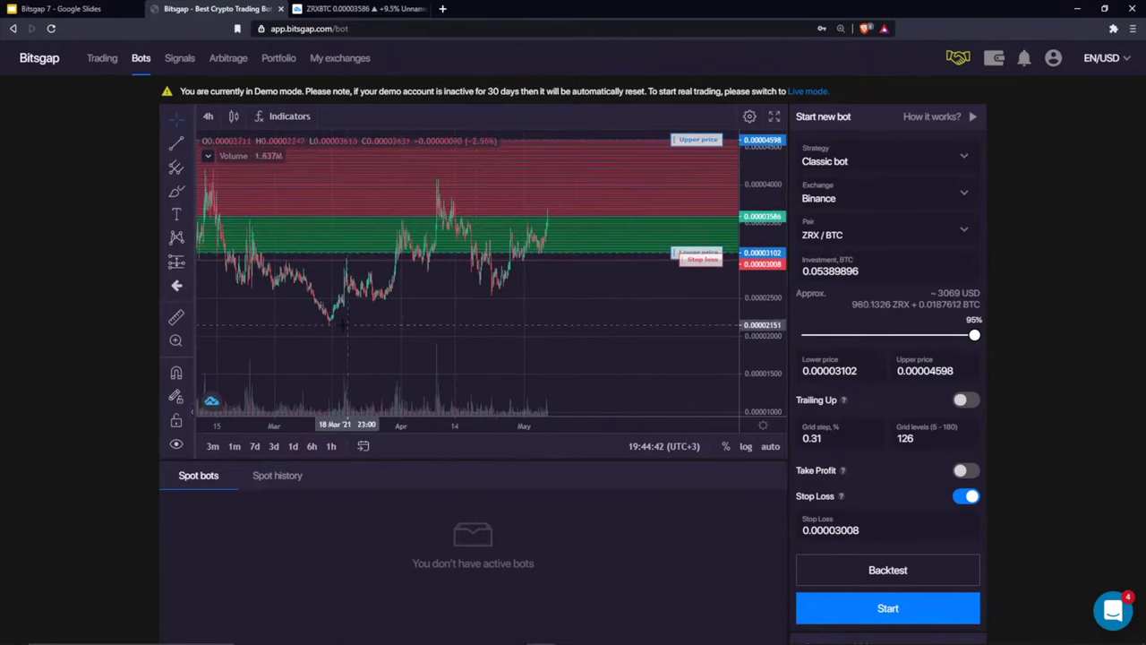
Check the ZRXBTC chart alongside BTCUSDT in TradingView, and return to the Bitsgap bot page
scroll(609, 296, down, 2)
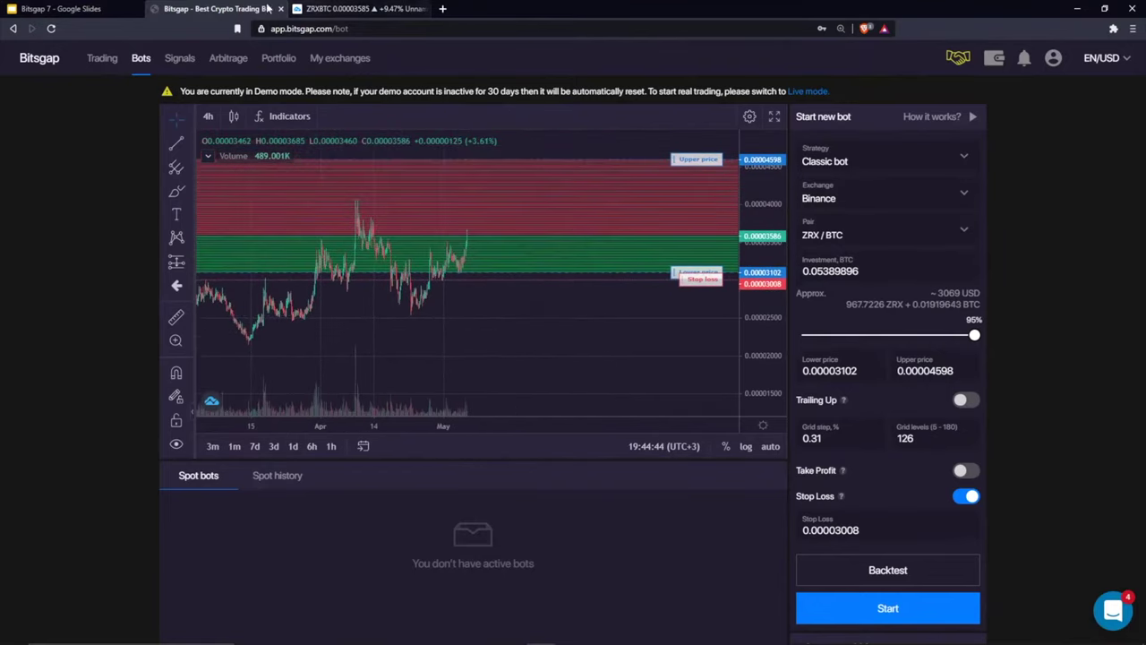
click(358, 8)
click(184, 116)
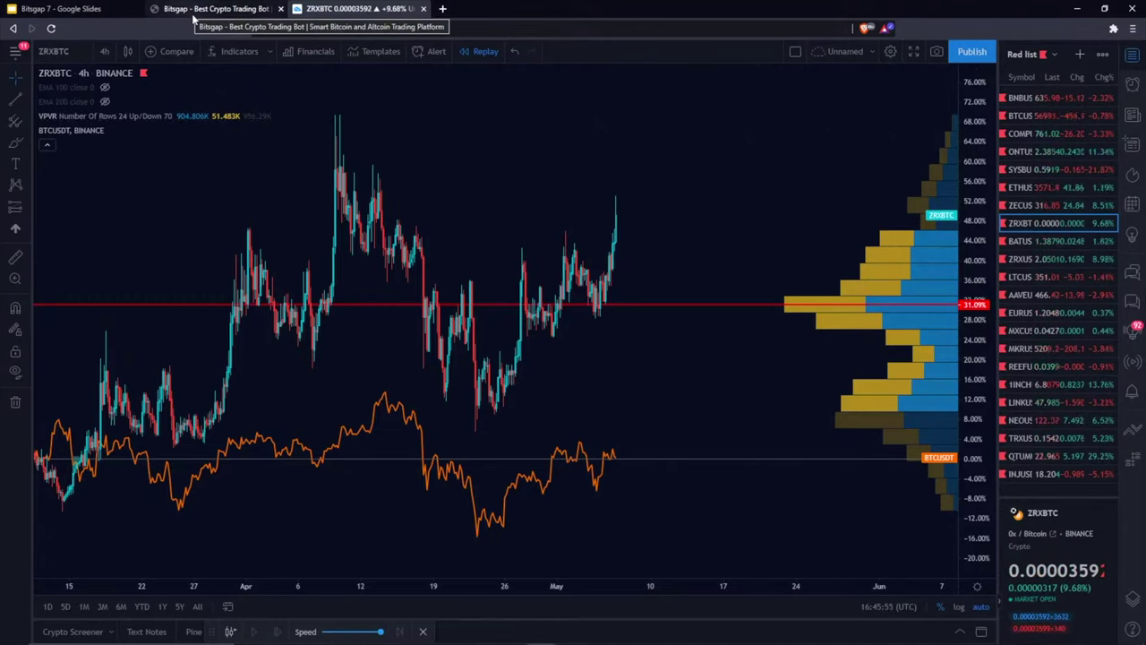
click(252, 12)
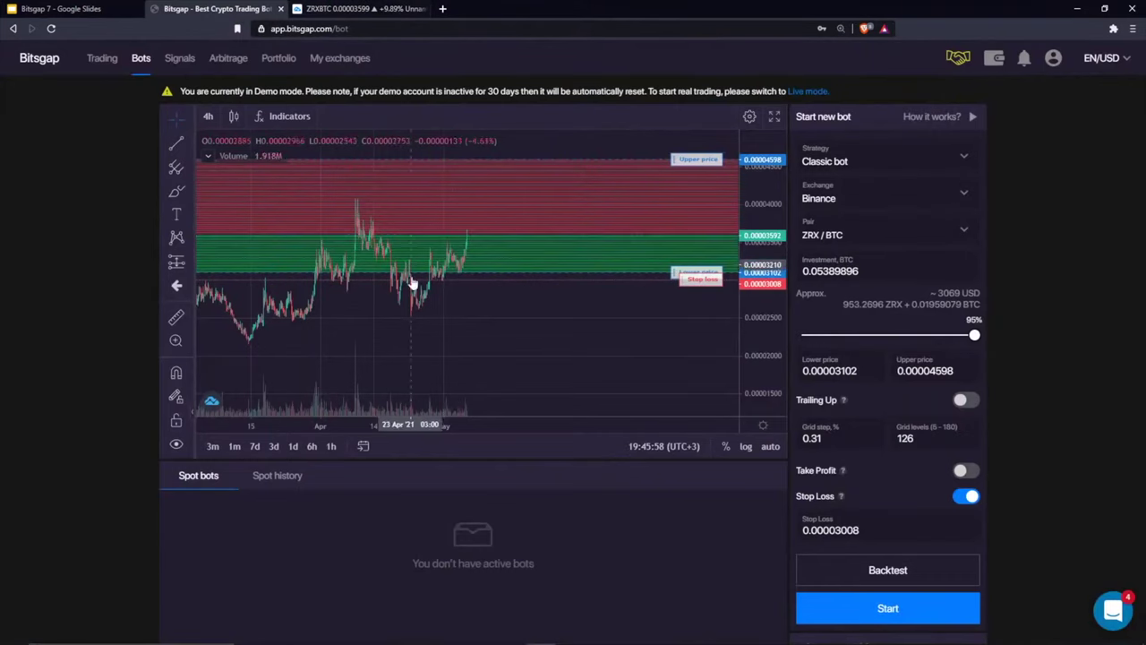
Enable Trailing Up for the ZRX/BTC classic bot
drag(480, 310, 524, 311)
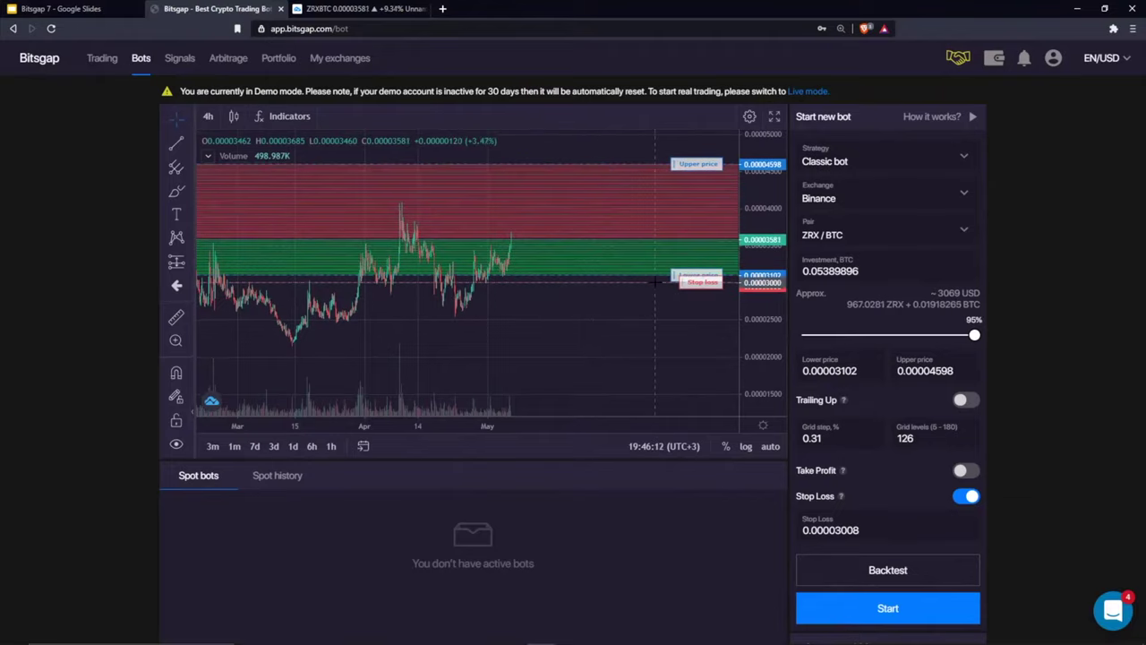
drag(654, 282, 604, 291)
drag(596, 343, 622, 333)
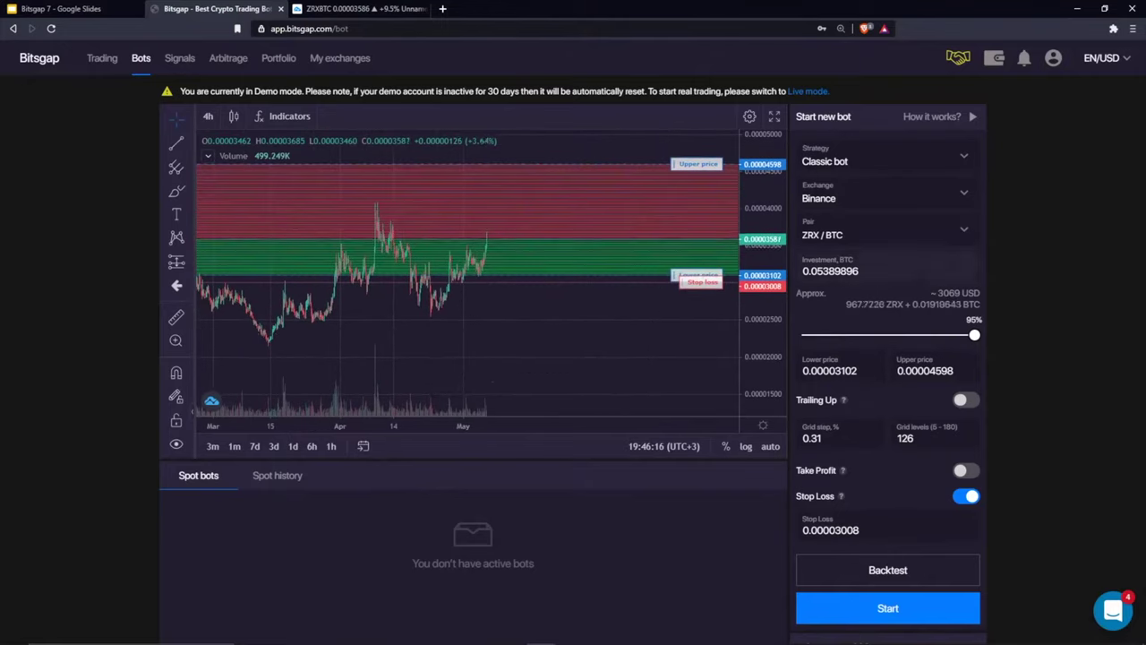
click(963, 401)
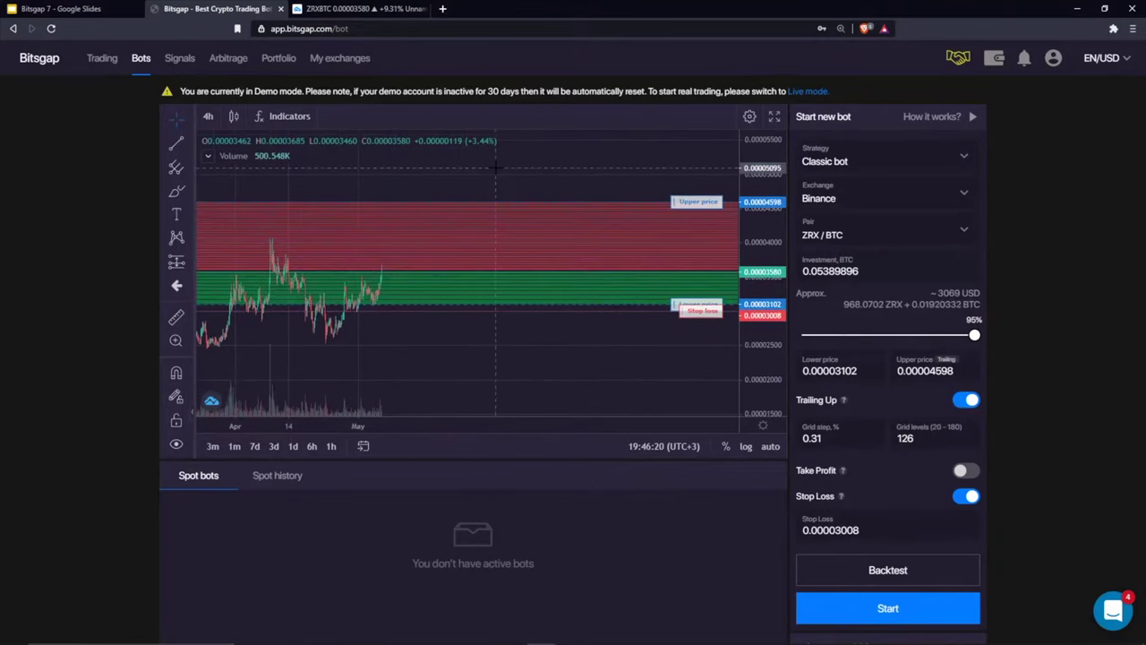
Brush a wavy rising price path from the latest candles to above the upper price, and delete it
drag(496, 167, 474, 187)
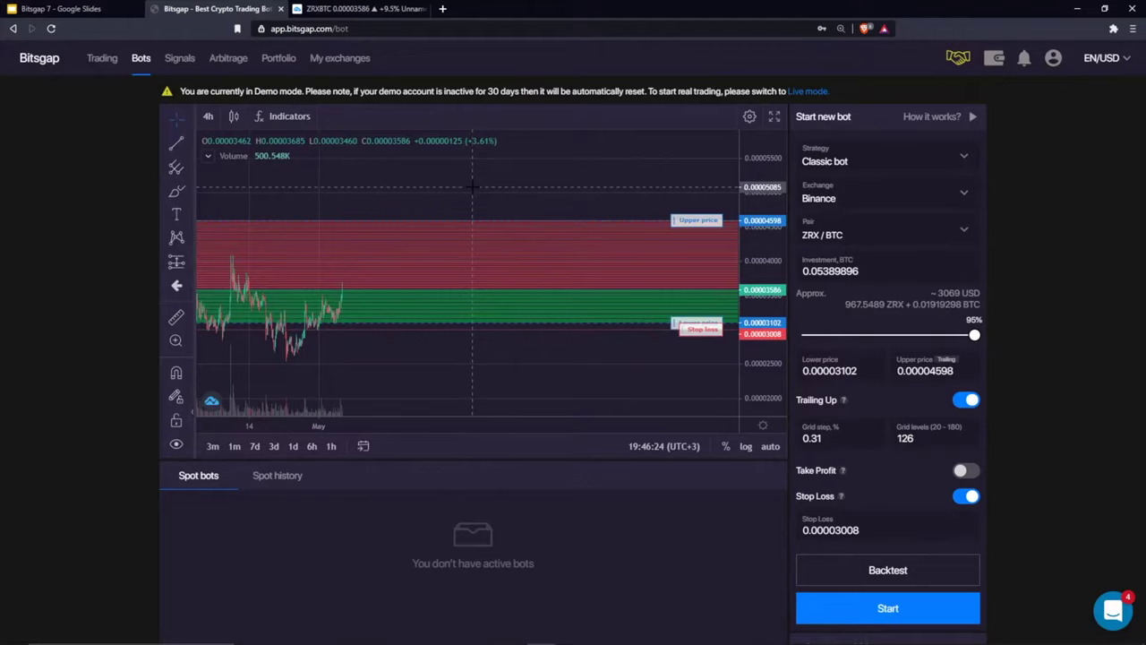
click(176, 190)
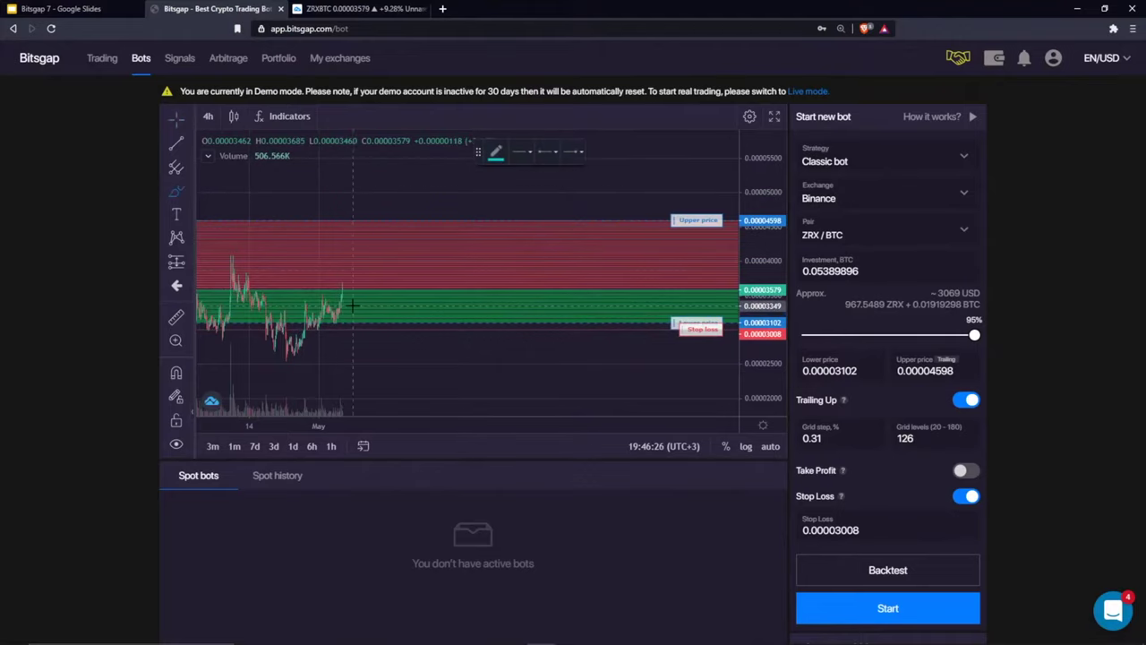
drag(353, 304, 598, 175)
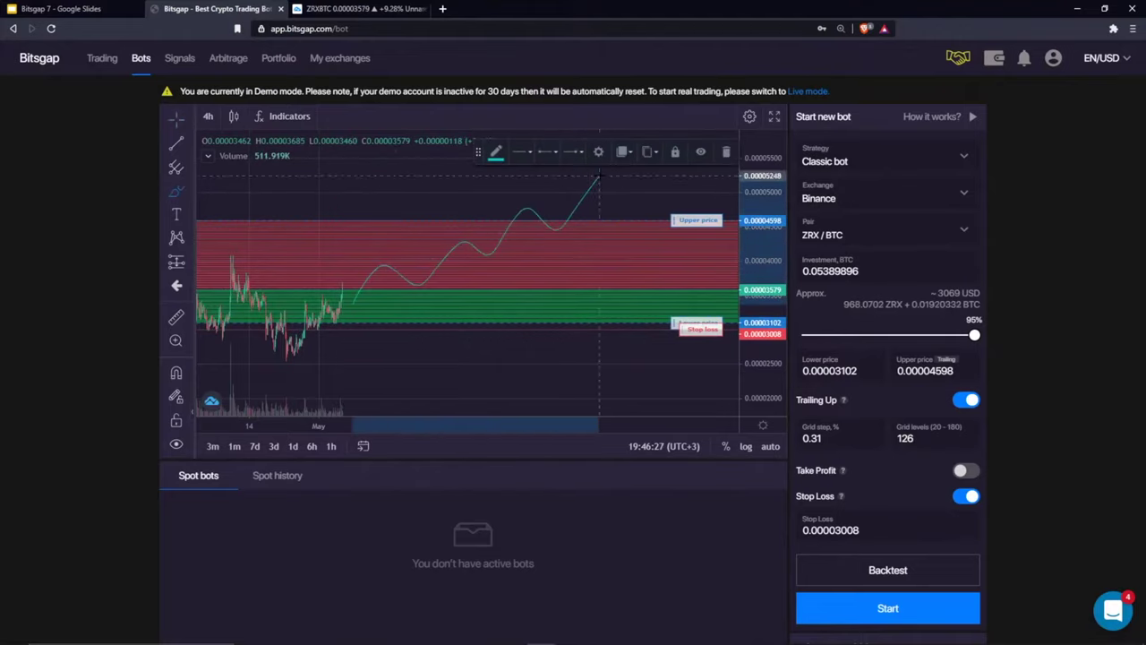
click(726, 152)
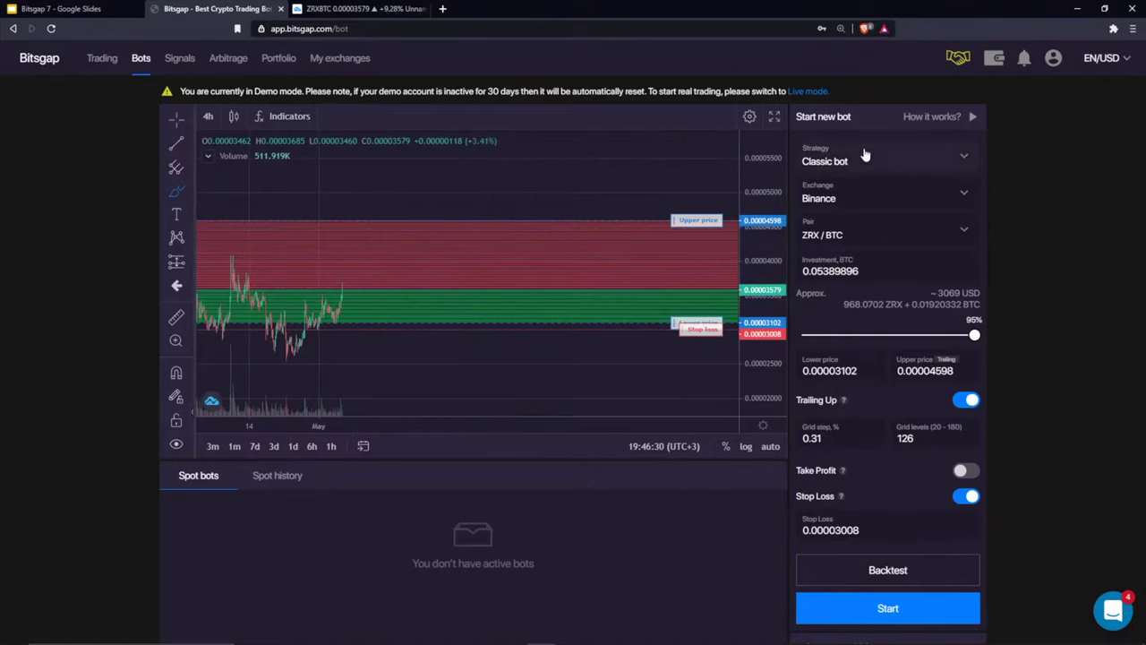
Handwrite the list "1) CB, 2) RALLY, 3) STOP, 4) TRAILING" over the chart with the brush
drag(337, 174, 413, 203)
mouse_move(336, 222)
mouse_down()
mouse_move(373, 252)
mouse_move(435, 242)
mouse_up()
mouse_move(435, 227)
mouse_down()
mouse_move(423, 242)
mouse_move(489, 229)
mouse_up()
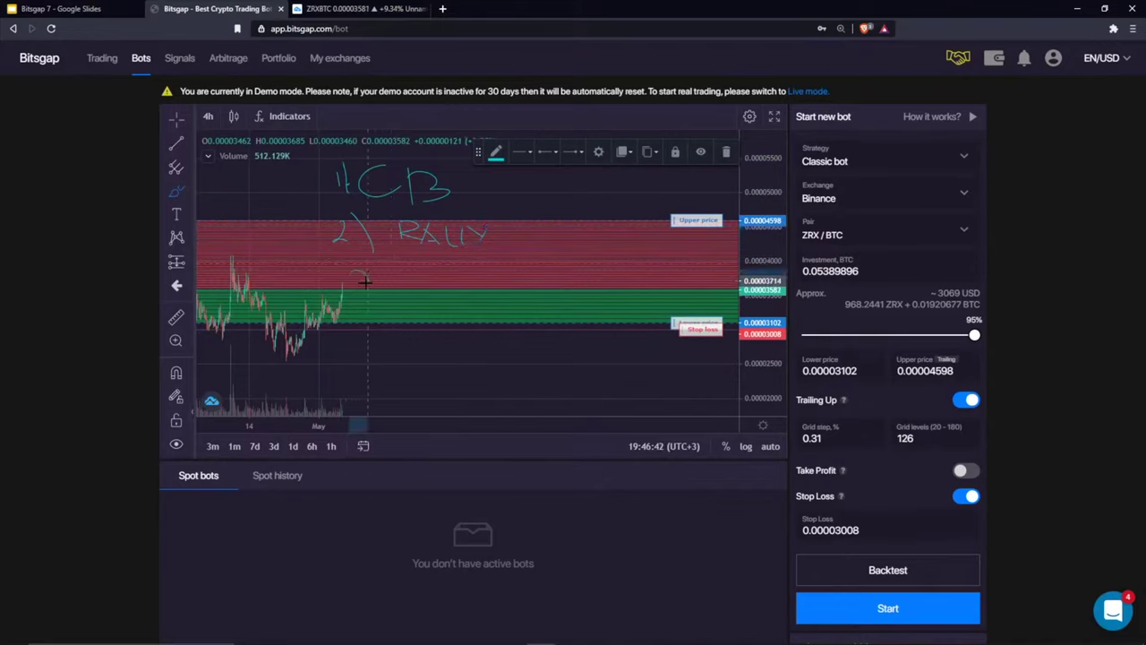
mouse_move(353, 273)
mouse_down()
mouse_move(379, 296)
mouse_move(462, 269)
mouse_up()
mouse_move(445, 270)
mouse_down()
mouse_move(443, 292)
mouse_move(490, 271)
mouse_up()
drag(490, 271, 491, 283)
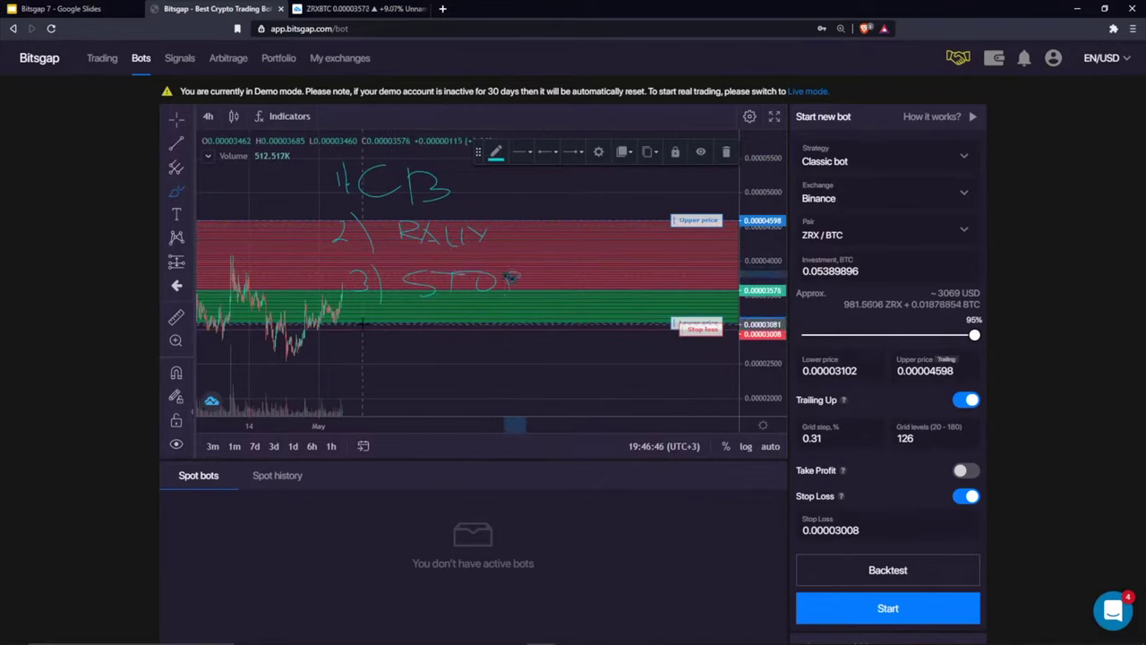
mouse_move(369, 326)
mouse_down()
mouse_move(387, 342)
mouse_move(382, 355)
mouse_move(408, 367)
mouse_move(466, 335)
mouse_up()
mouse_move(441, 336)
mouse_down()
mouse_move(441, 362)
mouse_move(633, 366)
mouse_move(664, 354)
mouse_up()
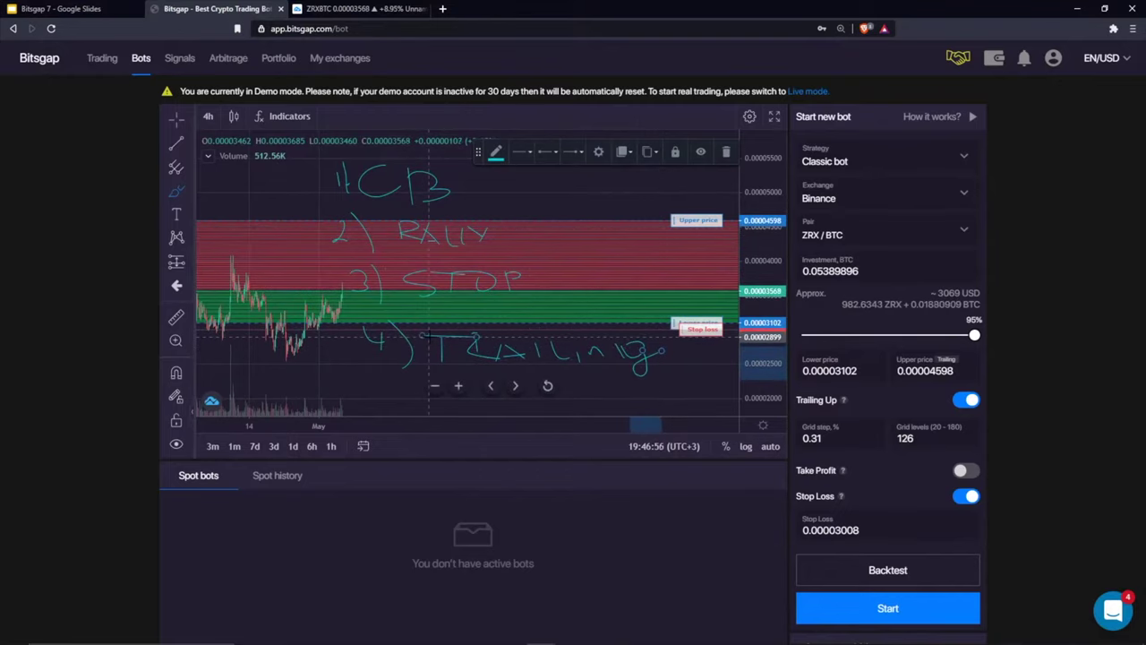
Remove all the handwritten notes from the chart
key(Delete)
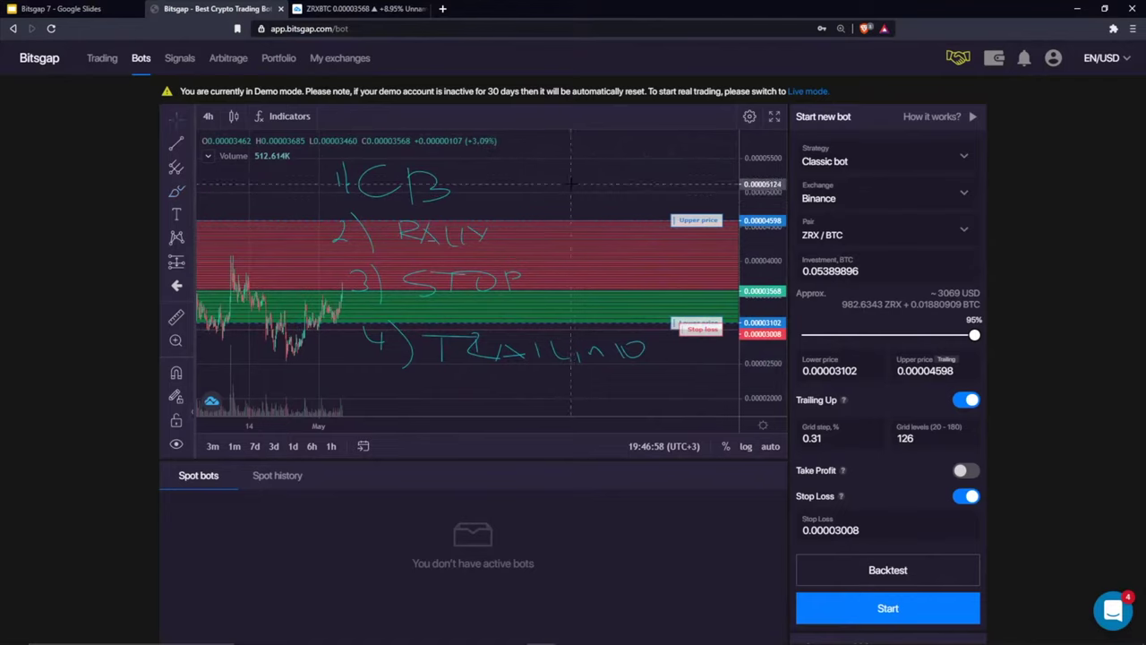
right_click(570, 183)
click(637, 295)
Brush a rising price path from the latest candles to the upper price, continuing after a small dip to an arrowhead above the grid
click(176, 190)
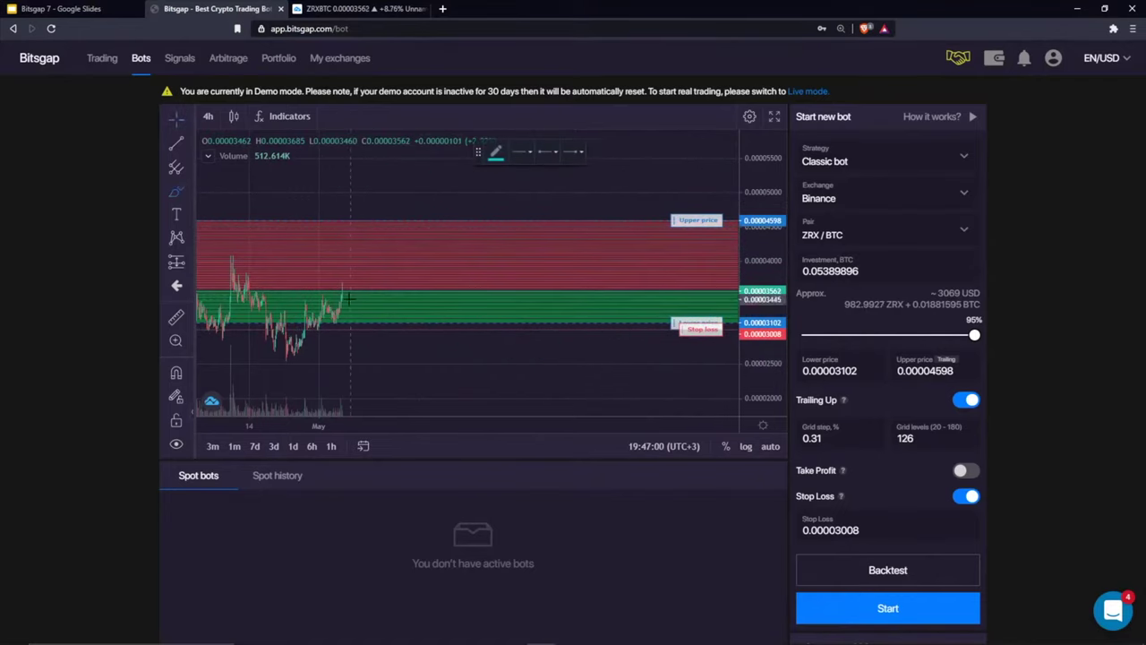
mouse_move(350, 300)
mouse_down()
mouse_move(409, 226)
mouse_move(428, 223)
mouse_up()
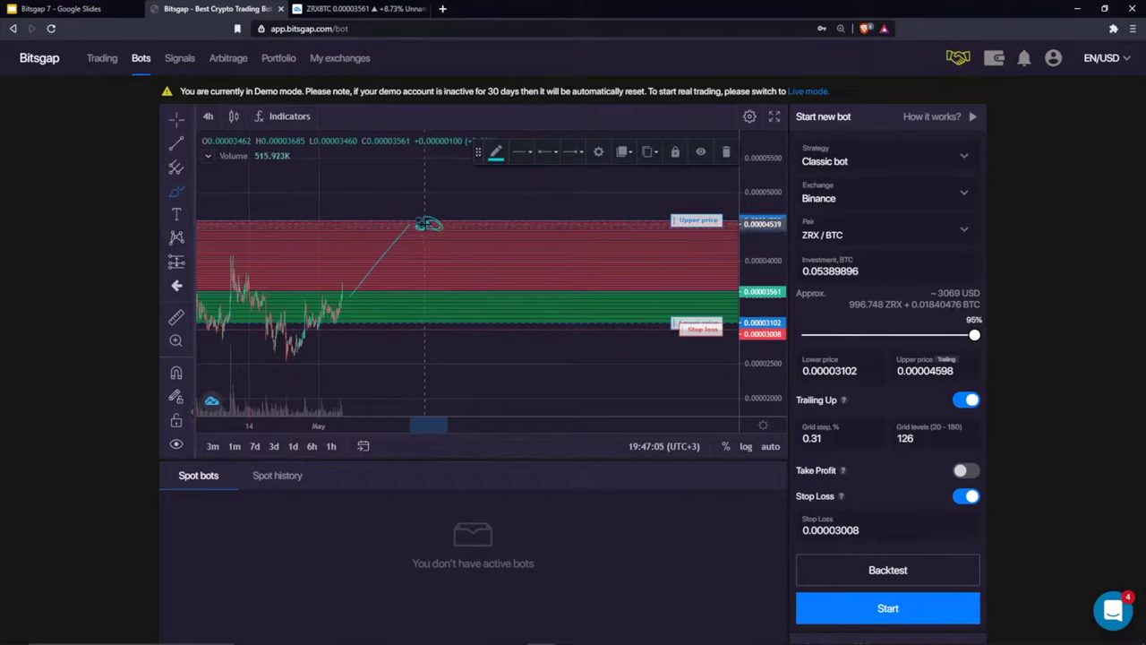
click(725, 152)
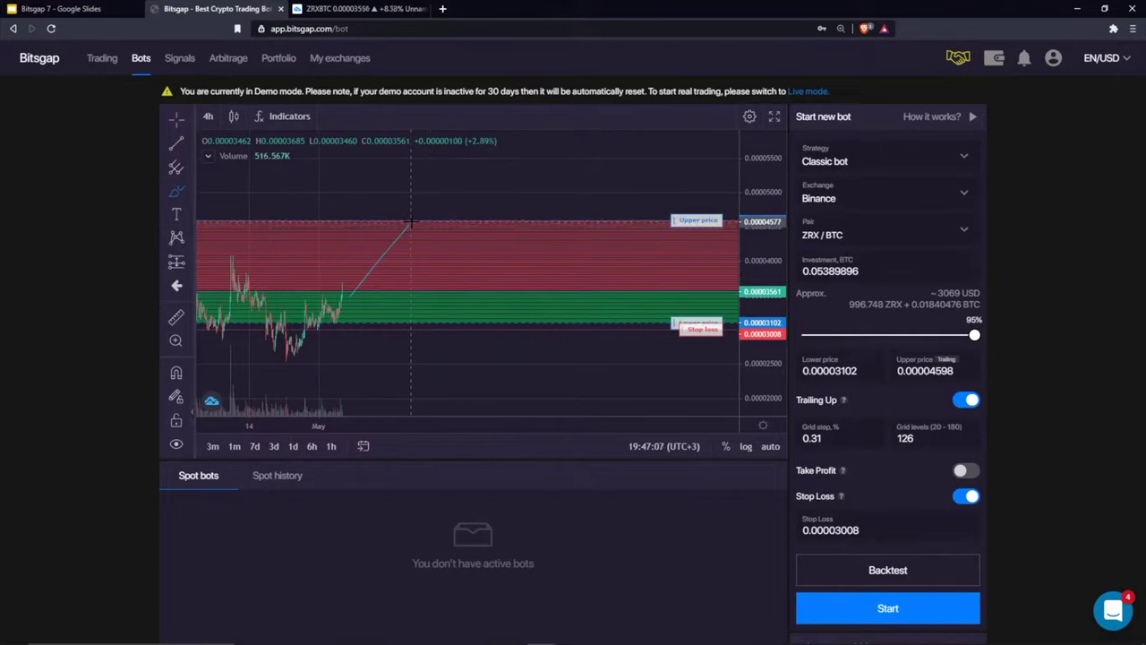
mouse_move(410, 220)
mouse_down()
mouse_move(419, 231)
mouse_move(445, 220)
mouse_move(494, 170)
mouse_move(510, 193)
mouse_up()
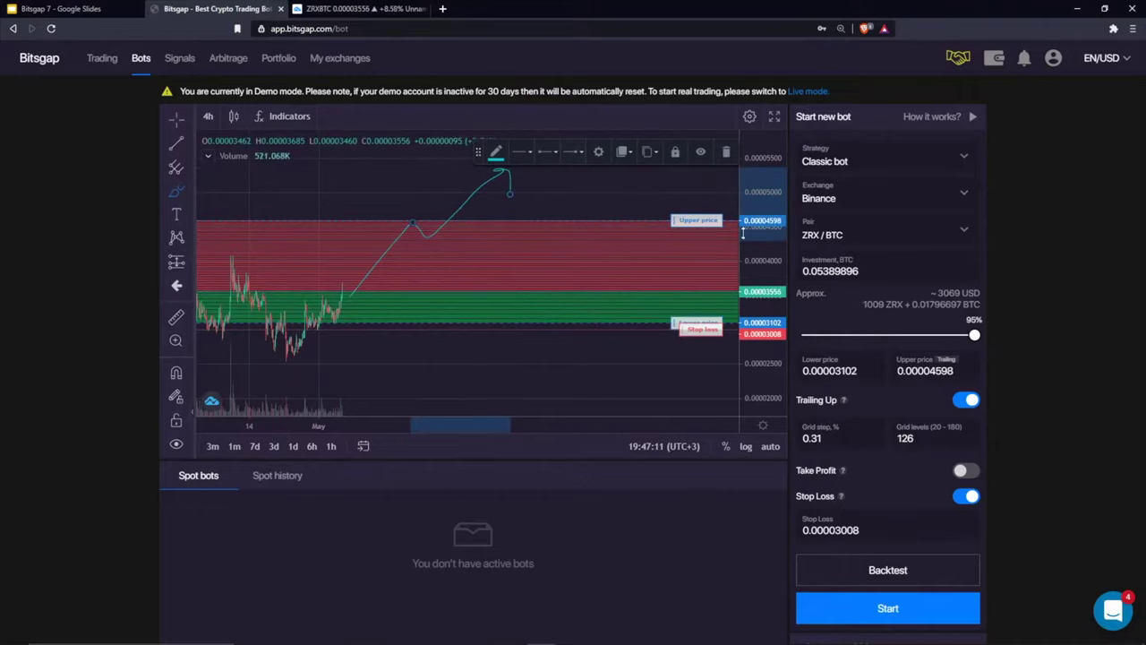
Shift the bot's grid upward on the chart, with the upper price at 0.00005354 and the lower price at 0.0000381
click(177, 119)
drag(658, 205, 666, 235)
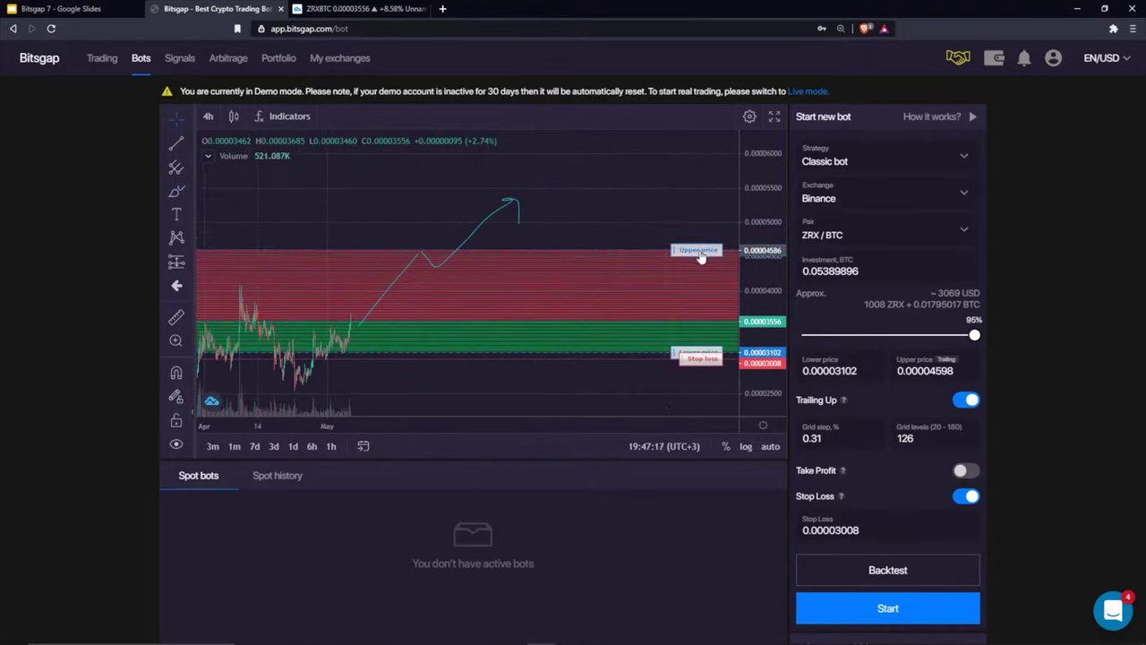
drag(701, 257, 695, 199)
drag(694, 352, 687, 310)
Switch to the Bitsgap 7 deck in Google Slides, present its trailing bot example slides, and return to the Bitsgap bot page
key(ctrl+shift+Tab)
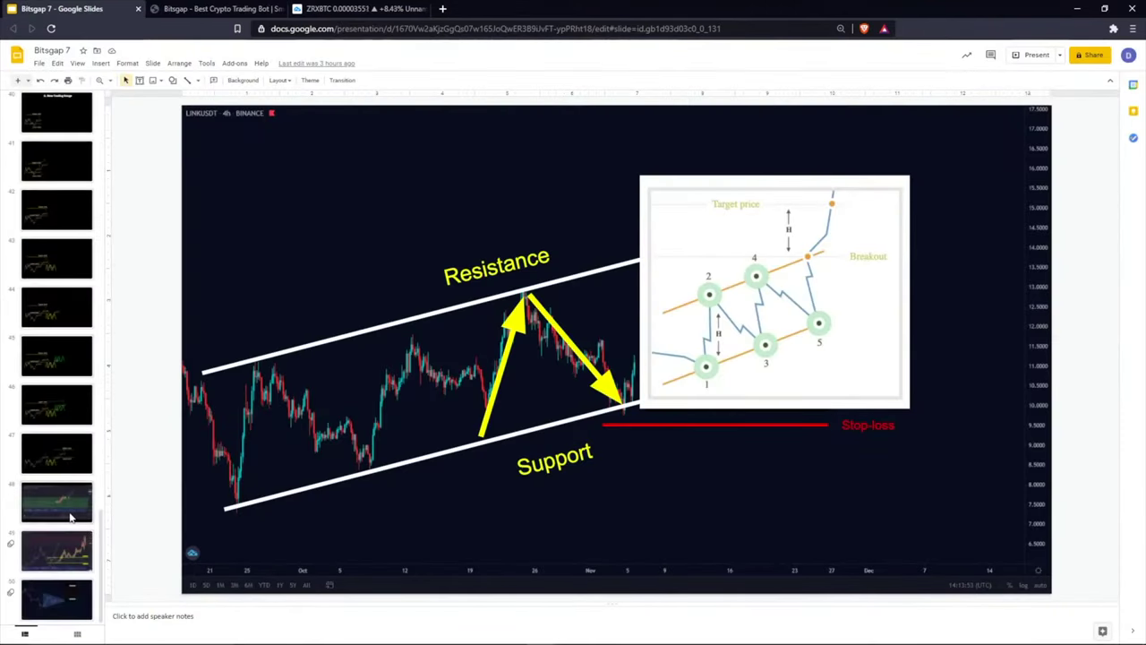
click(73, 516)
click(1032, 54)
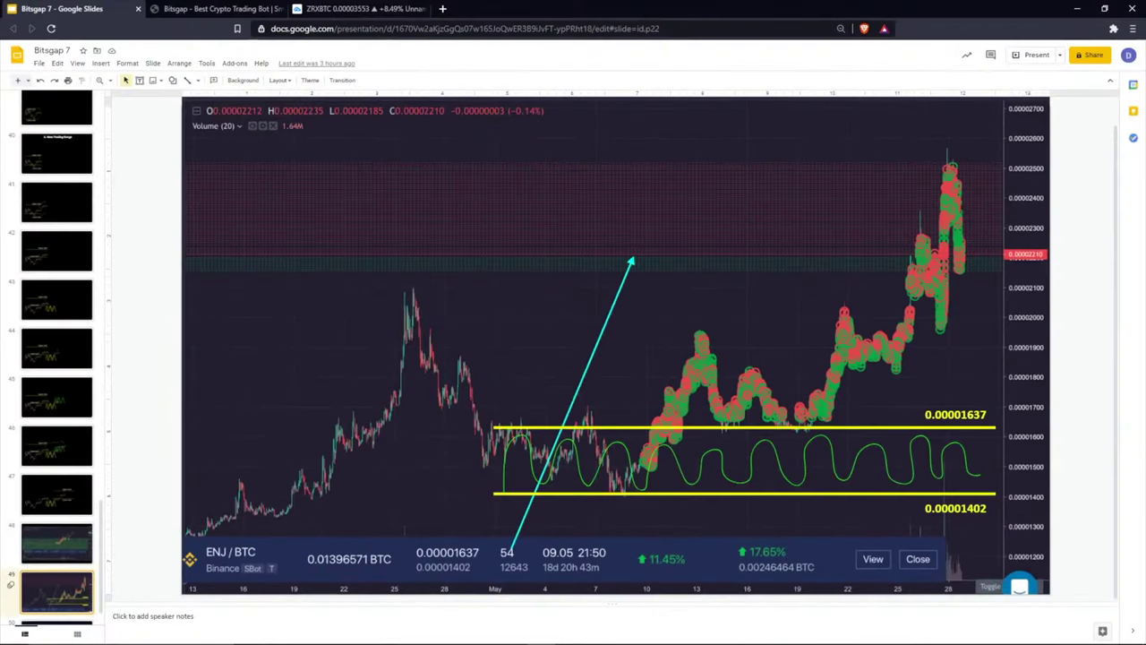
click(217, 8)
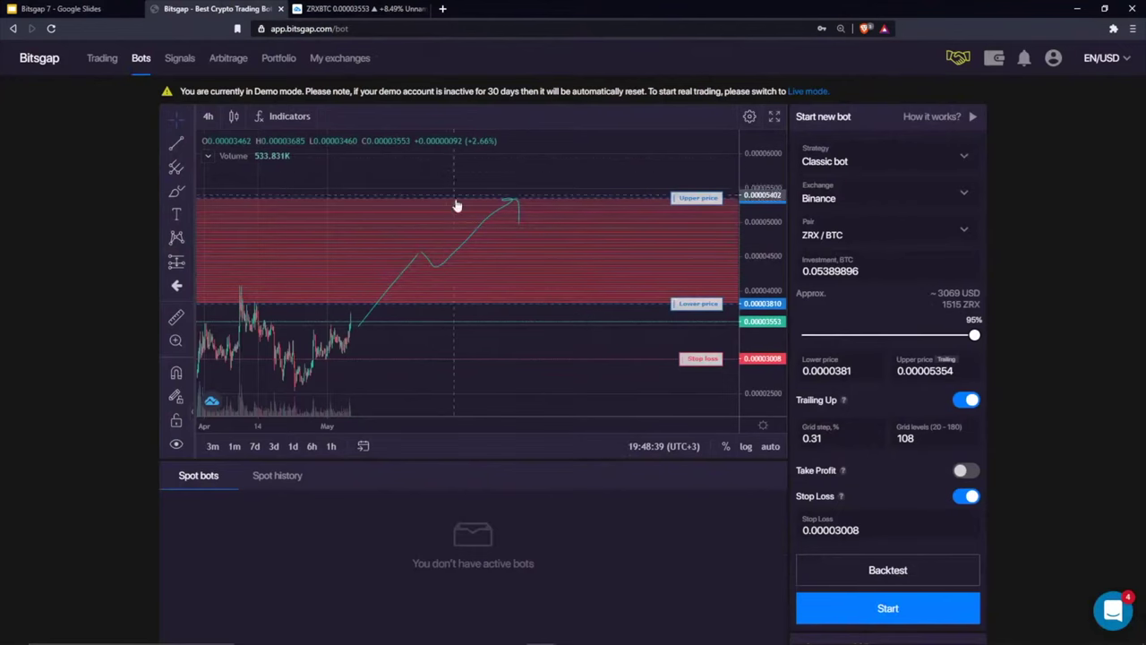
drag(481, 173, 570, 178)
scroll(570, 178, down, 4)
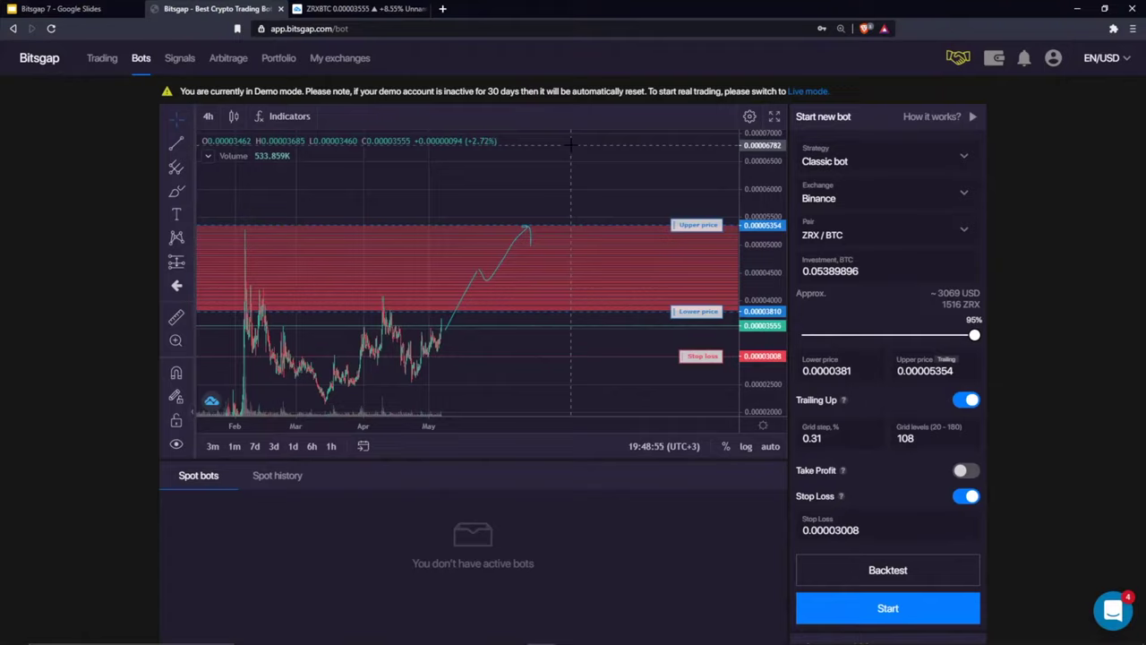
drag(627, 273, 489, 277)
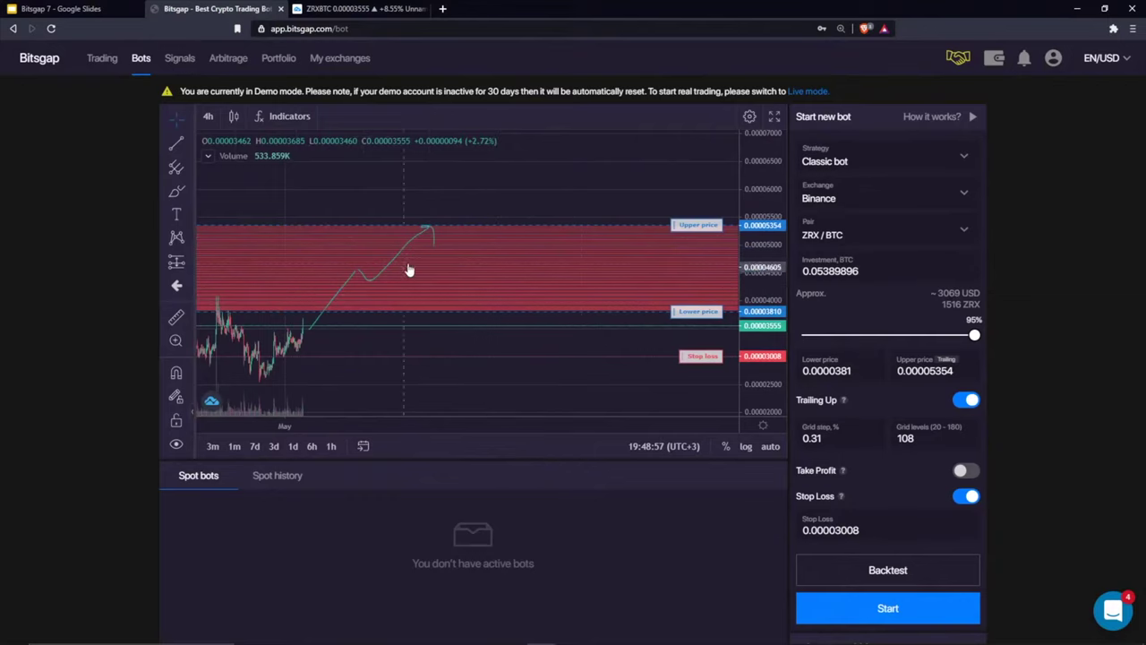
drag(408, 269, 440, 308)
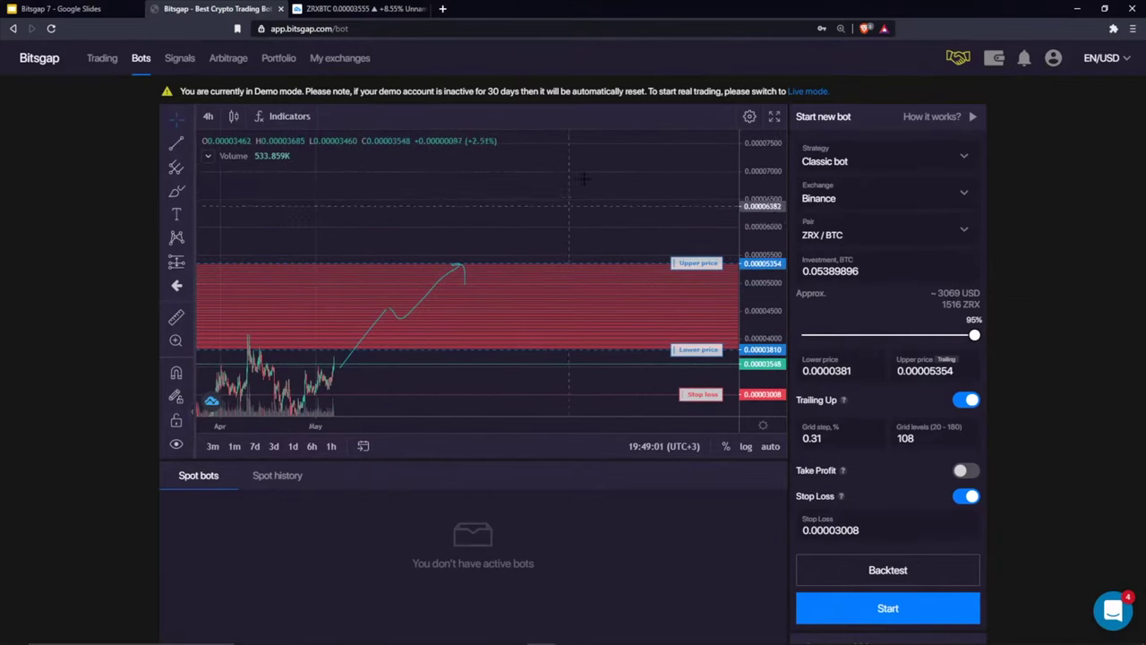
drag(370, 216, 337, 207)
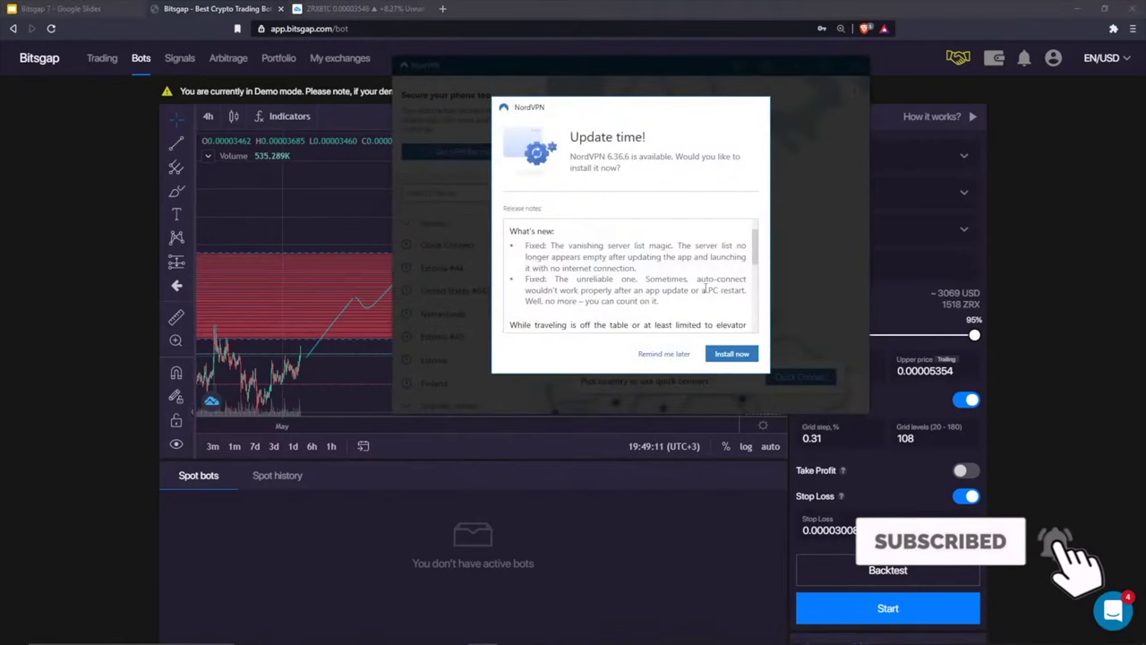
Postpone the NordVPN update
click(667, 355)
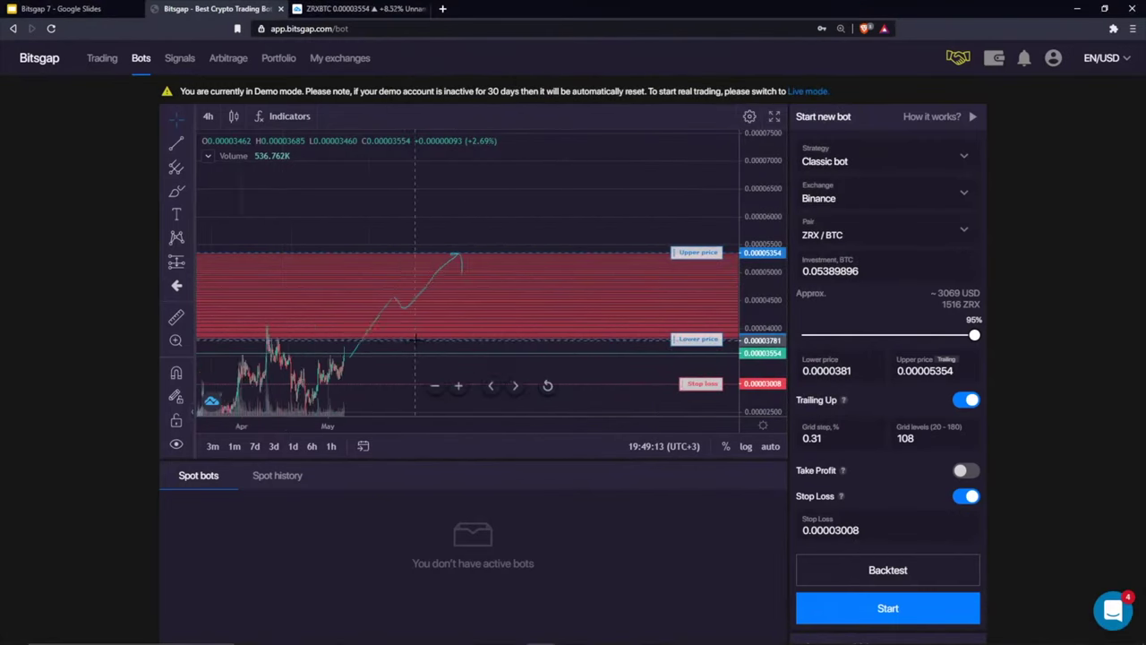
Add a text note in the empty chart area above the grid with the first line "1) Rally"
drag(755, 191, 627, 269)
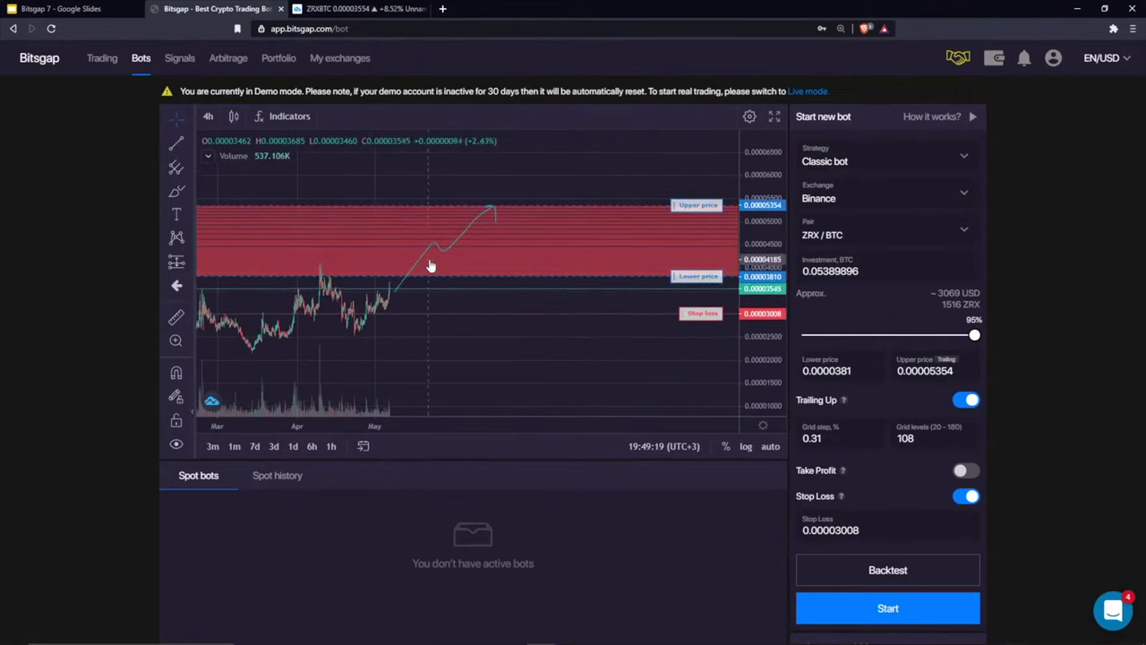
drag(430, 266, 312, 370)
drag(327, 149, 256, 209)
click(176, 214)
click(314, 217)
text(1) Rally)
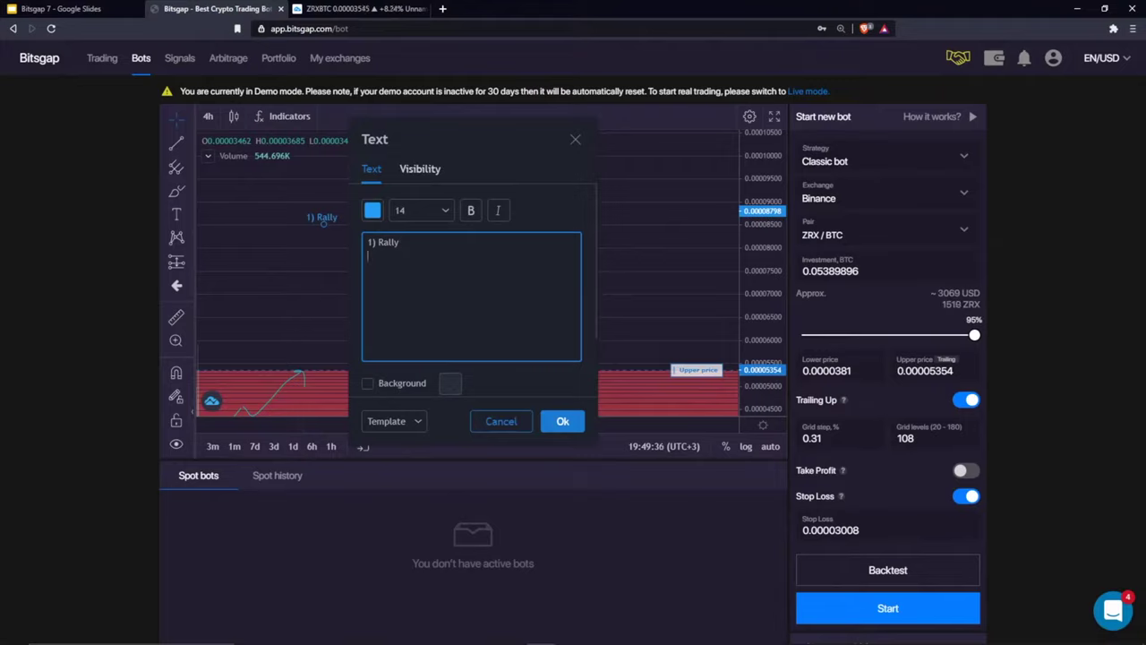
Add the lines "2) Classic bot = rising market" and "3) Stop-loss" to the text note
text(2))
text(Classic )
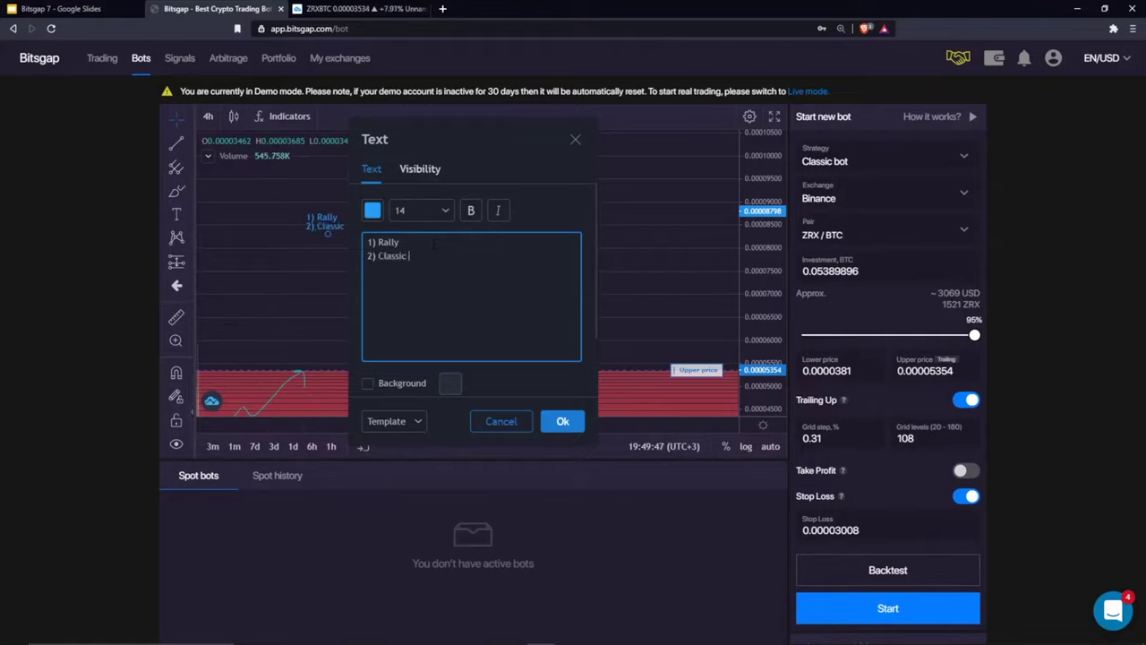
text(bot = rising market)
key(Return)
text(3))
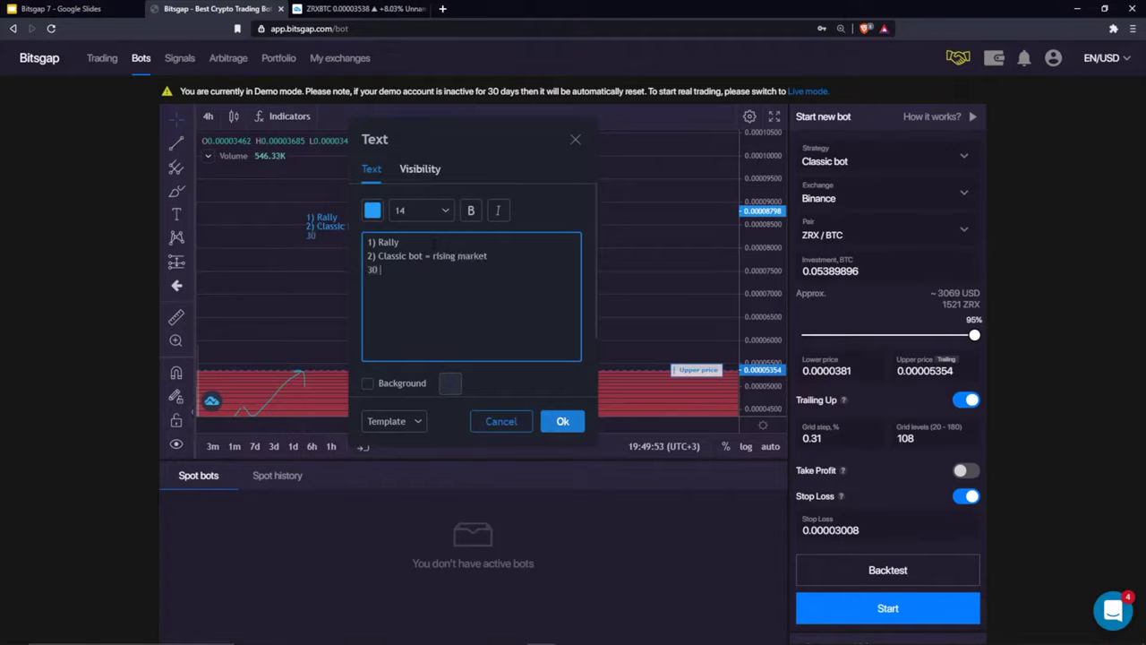
key(BackSpace)
text() Stop-loss)
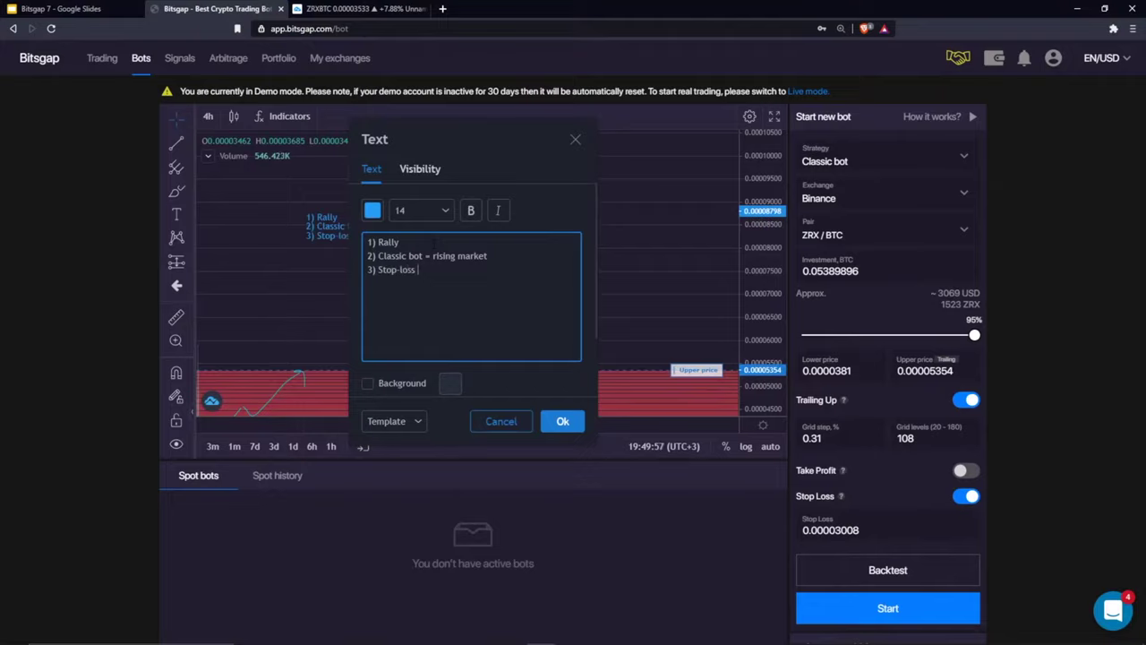
Add the line "4) Trailing up enabled" and, below a blank line, "ULTIMATE HIGH_YIELD STRATEGY" to the note
key(Return)
text(4) Trailing up enabled)
key(Return)
key(Return)
text(U)
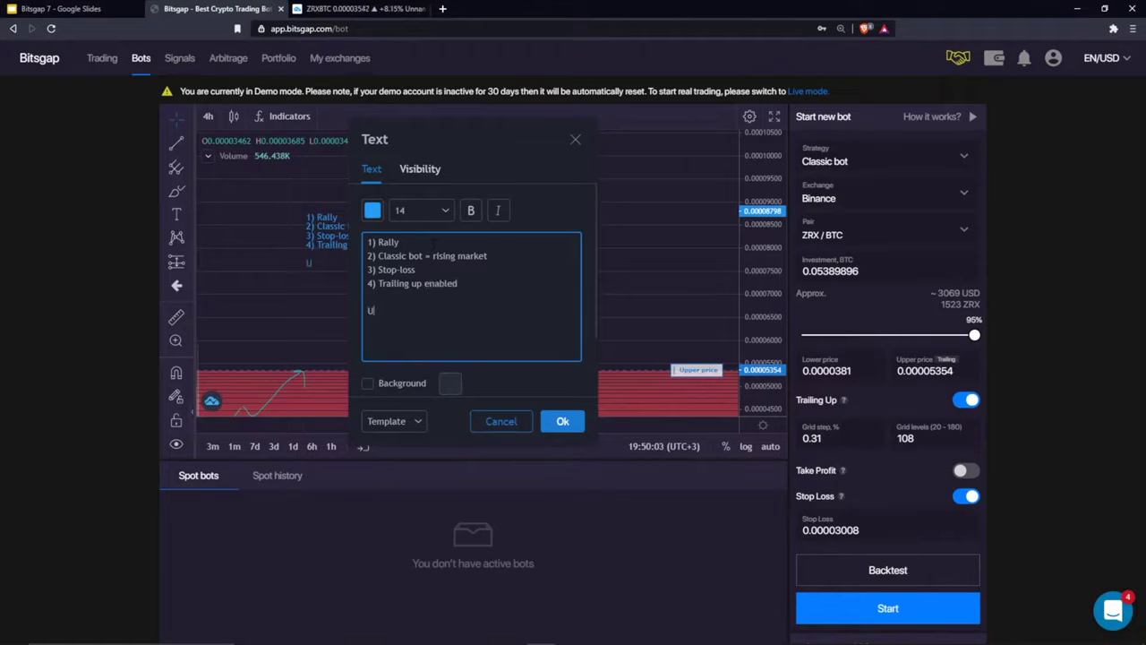
text(LTIMATE HIGH)
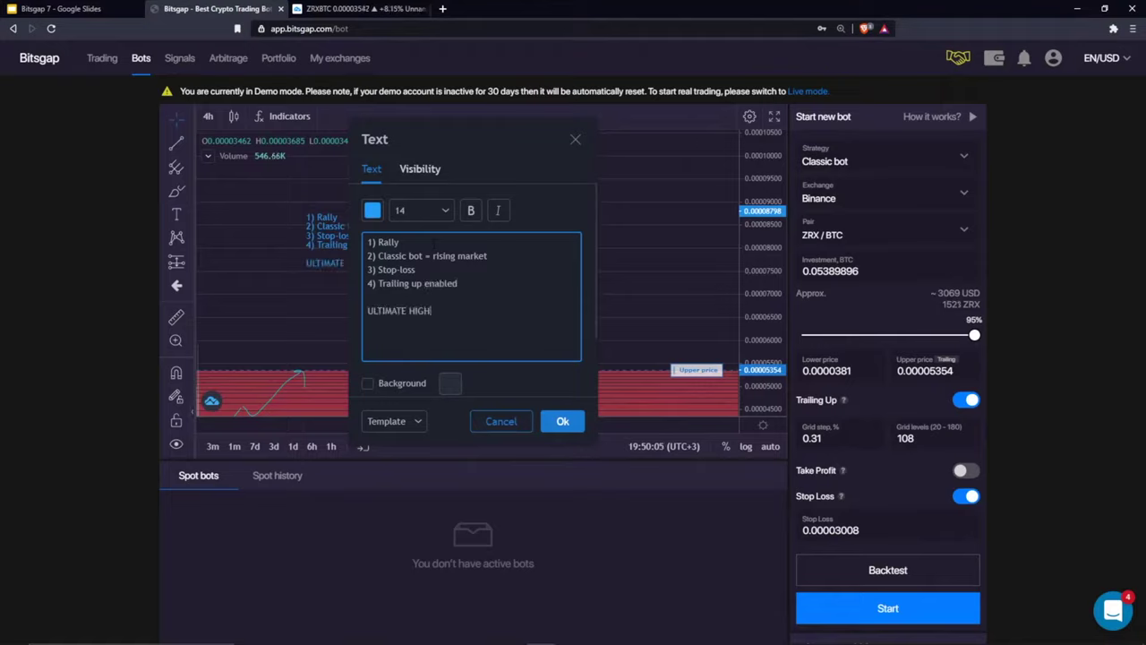
text(_YIELD STRATEGY)
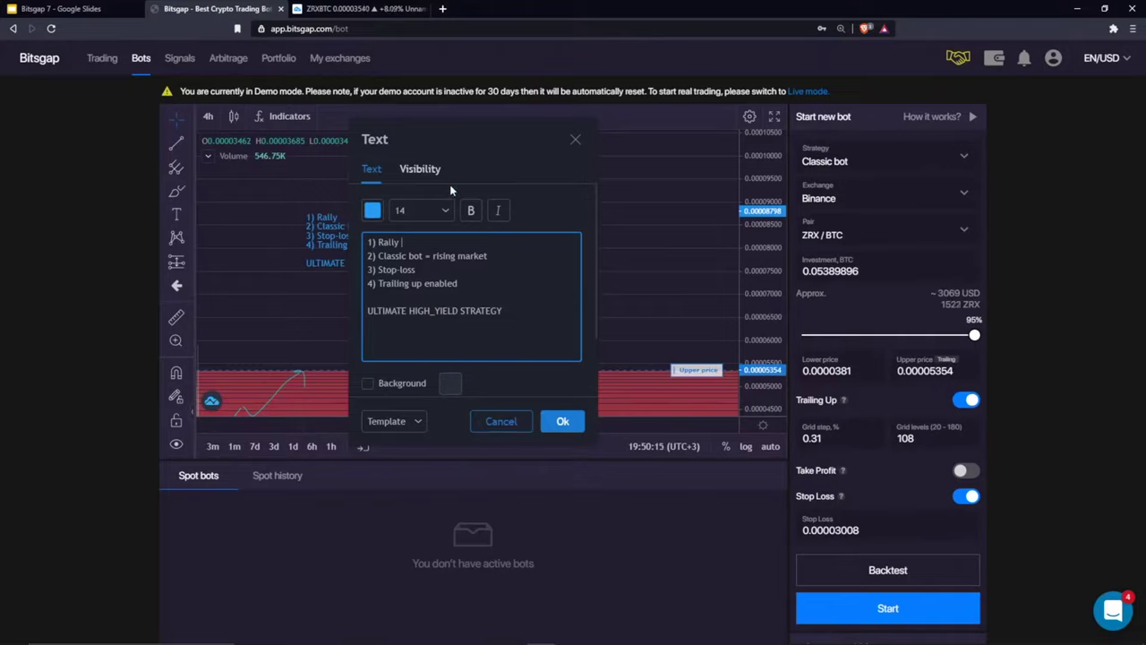
Append "(ZRX/BTC ---> BTC-->USDT)" to the note's "1) Rally" line, add a trailing line break and apply the text
text((ZRX/BTC ---> BTC/)
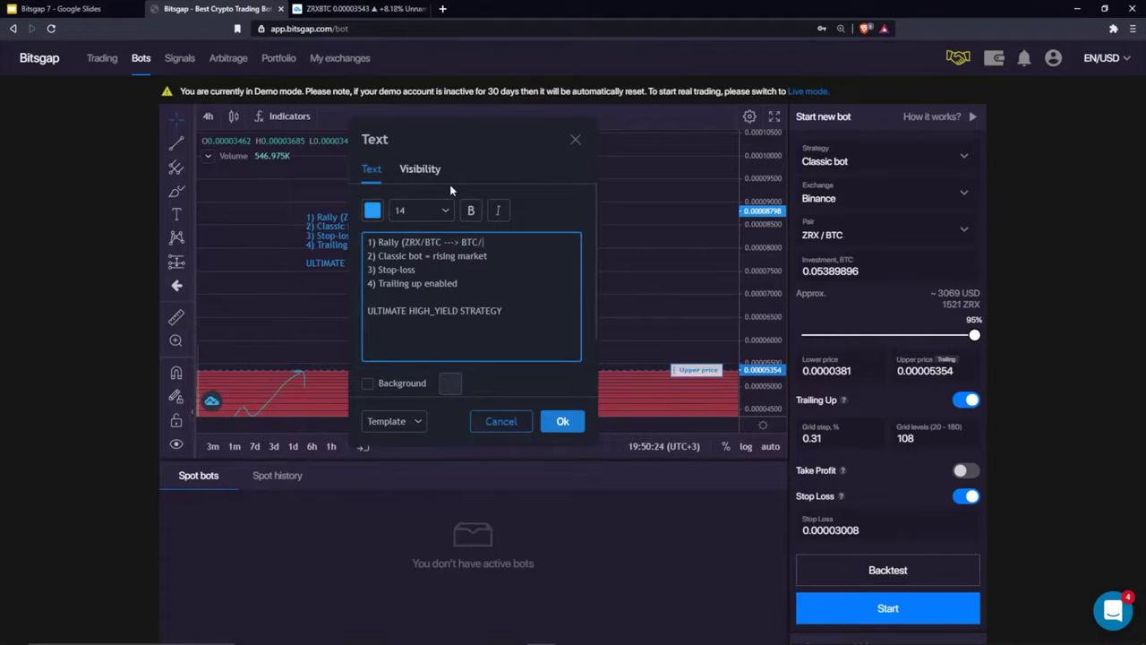
key(BackSpace)
text(-->USDT))
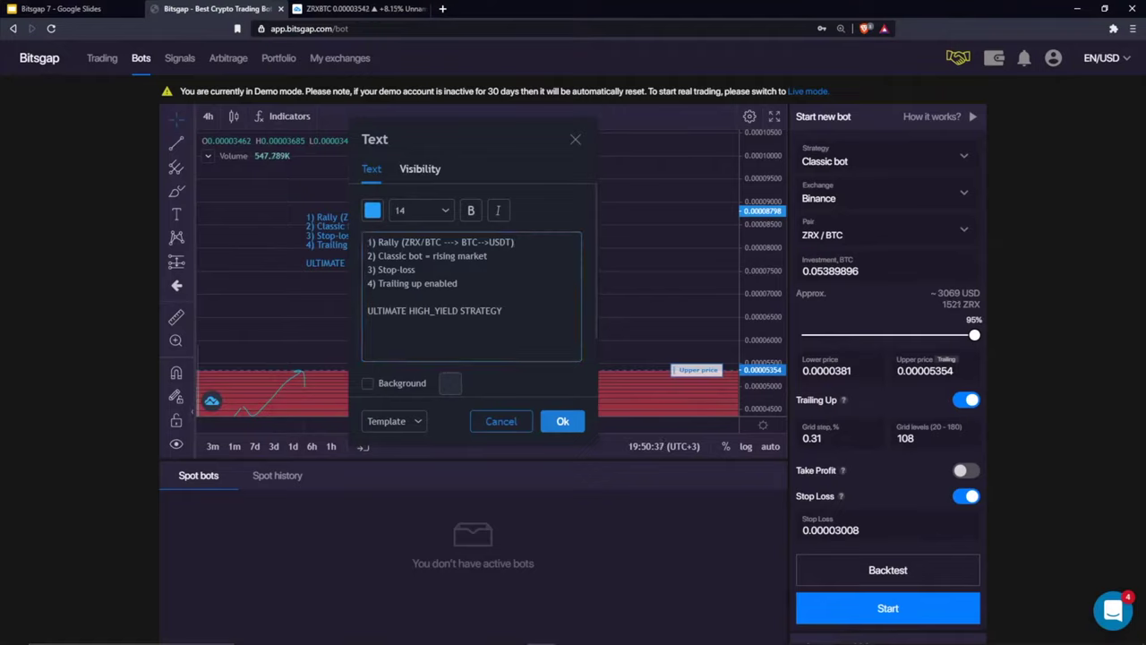
key(ctrl+a)
key(Right)
key(ctrl+shift+Left)
key(ctrl+shift+Left)
key(ctrl+shift+Left)
key(Right)
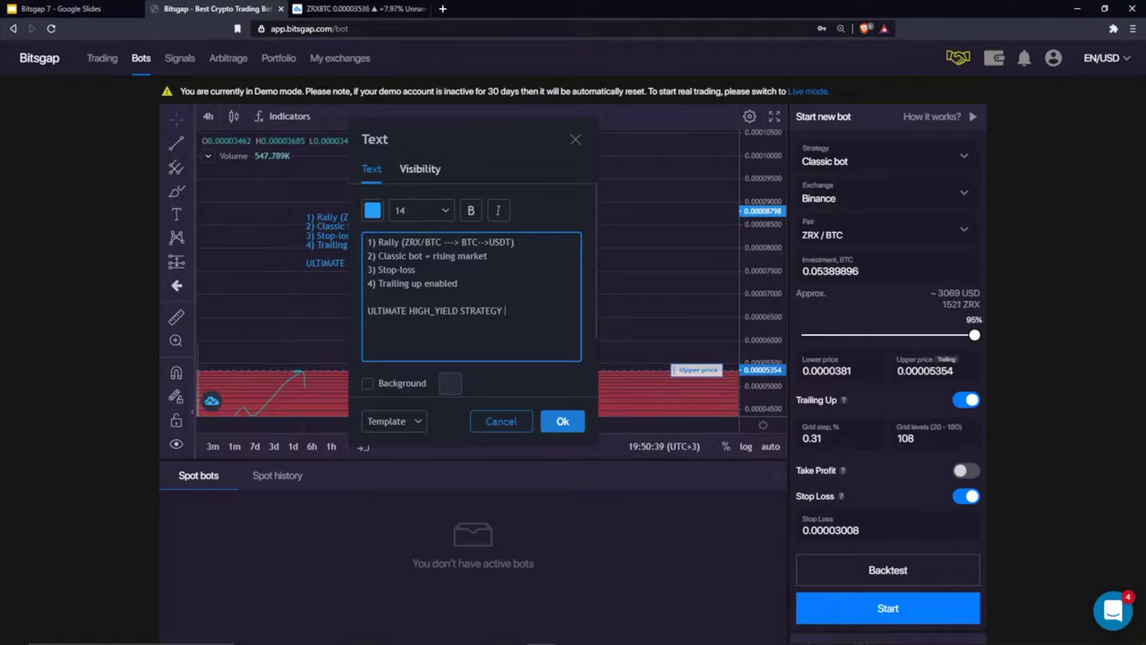
key(ctrl+a)
key(Right)
key(Return)
click(559, 421)
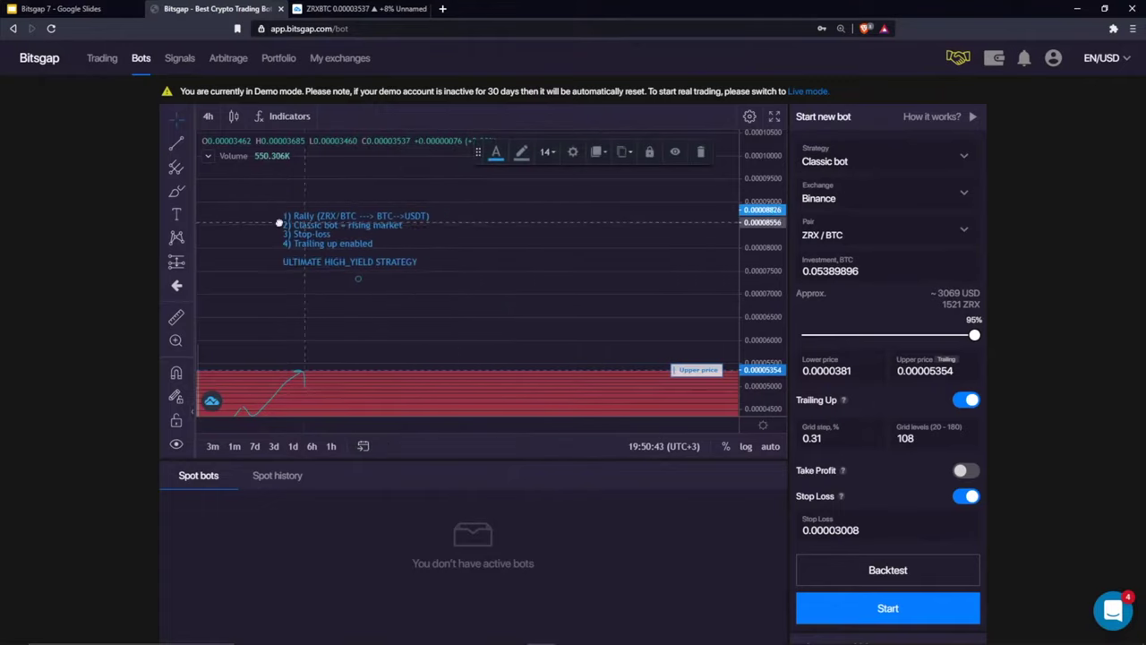
Move the strategy note further left on the chart and set its font size to 28
drag(370, 231, 276, 228)
double_click(276, 229)
key(ctrl+a)
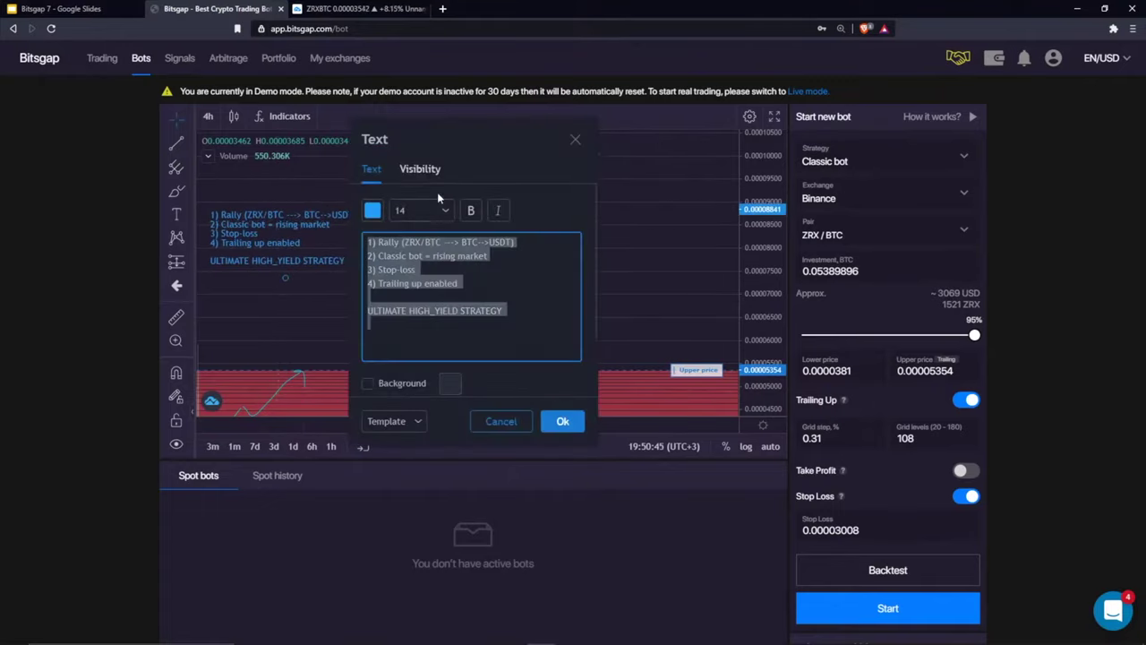
click(421, 209)
click(402, 384)
click(563, 420)
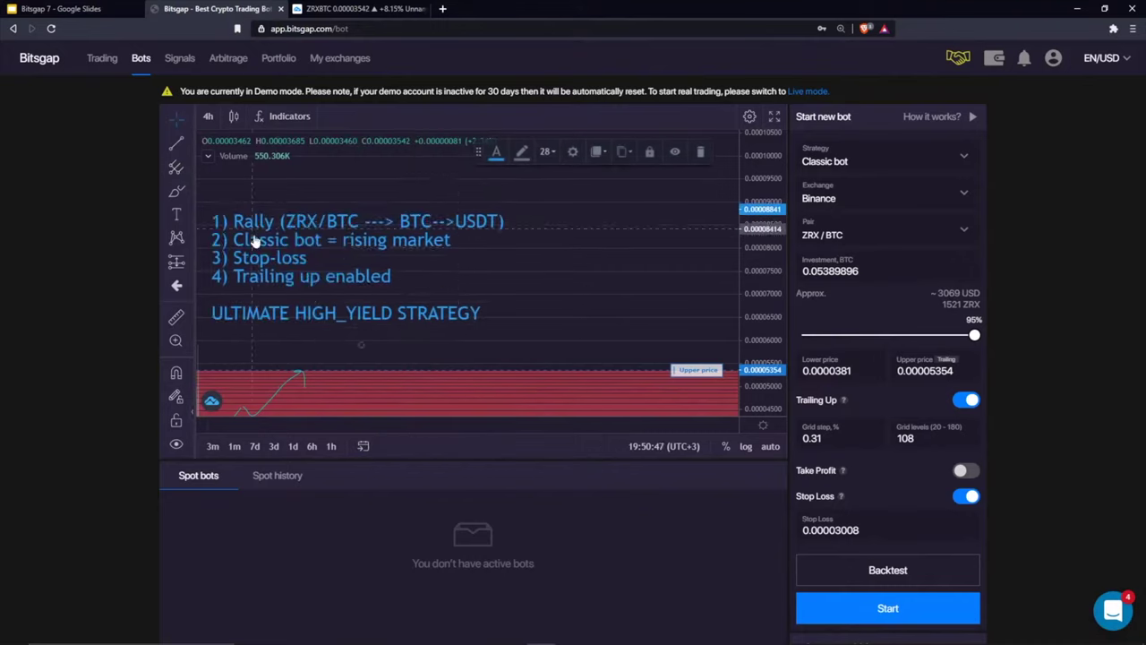
click(498, 280)
Add a second text note to the right of the first, starting with the line "1) Rally BTC/USDT"
click(176, 214)
click(591, 312)
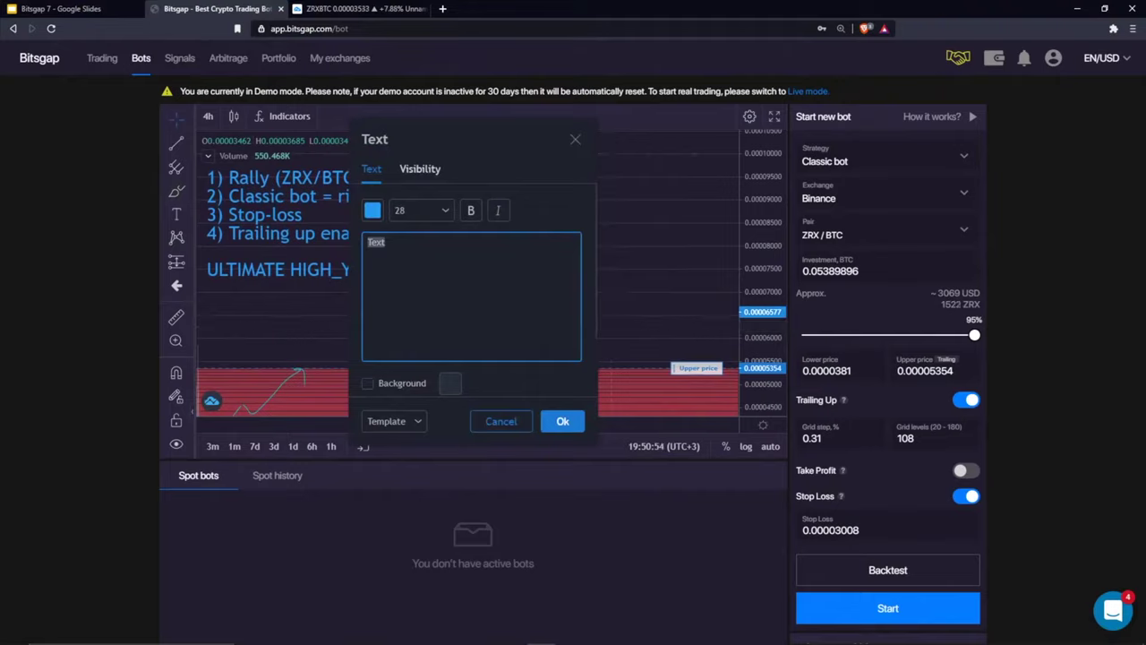
text(1) R)
text(ally )
text(2))
text(BTC)
text(/USDT)
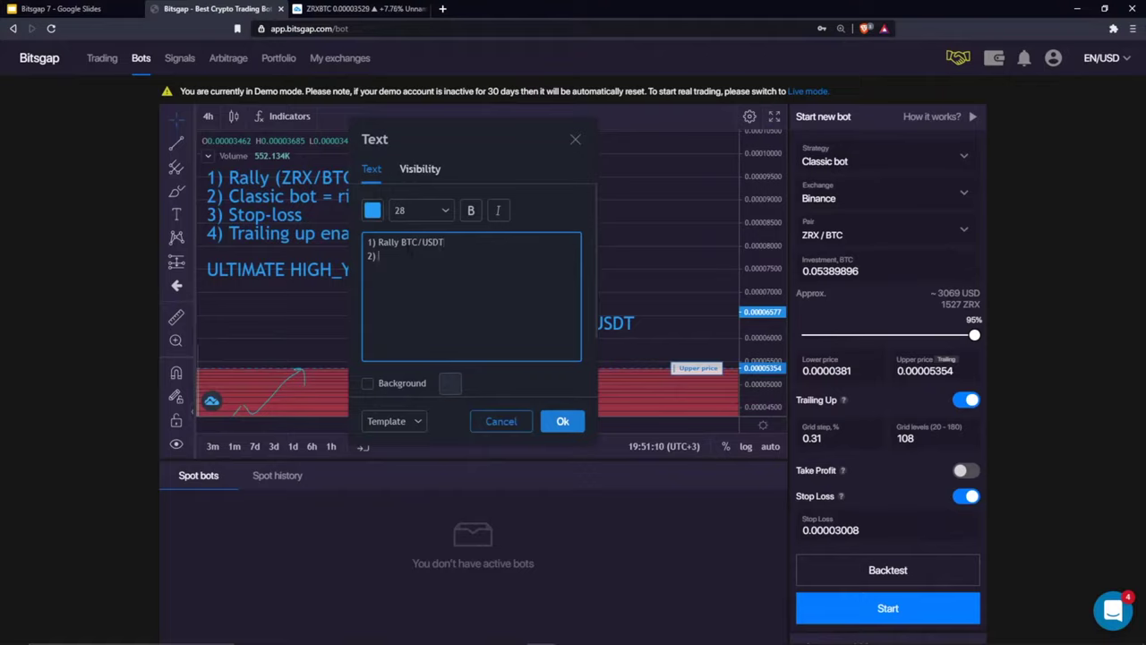
Add the lines "2) Classic bot = rally best one" and "3) Stop-loss" to the second note
text(Classic bot = ral)
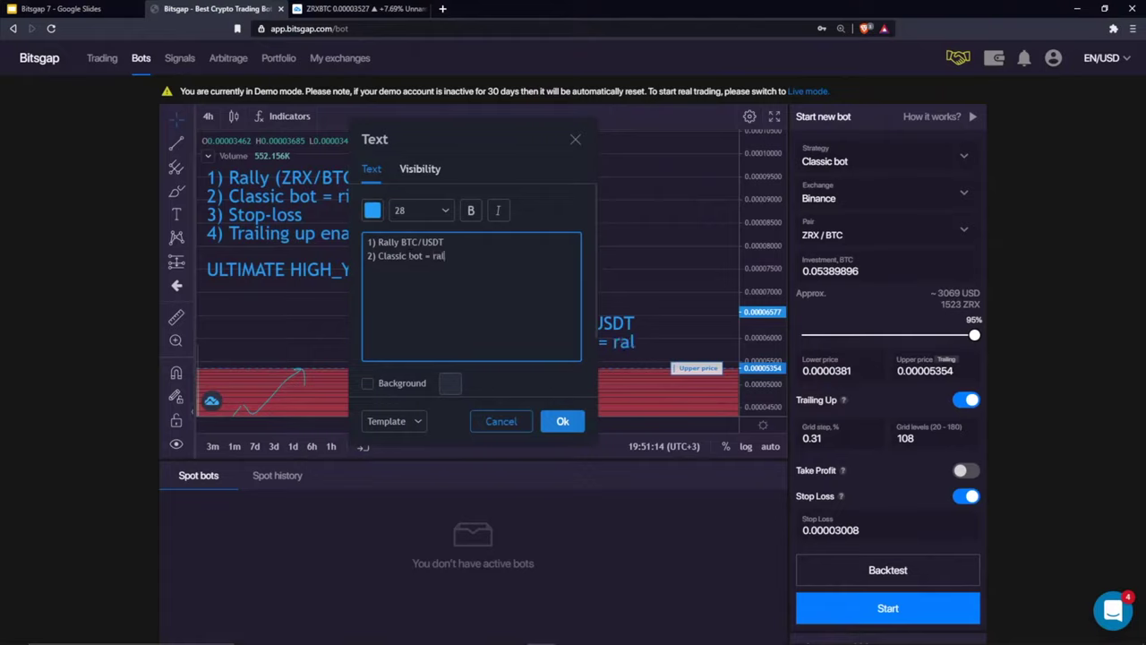
text(ly best one)
key(Return)
text(3)
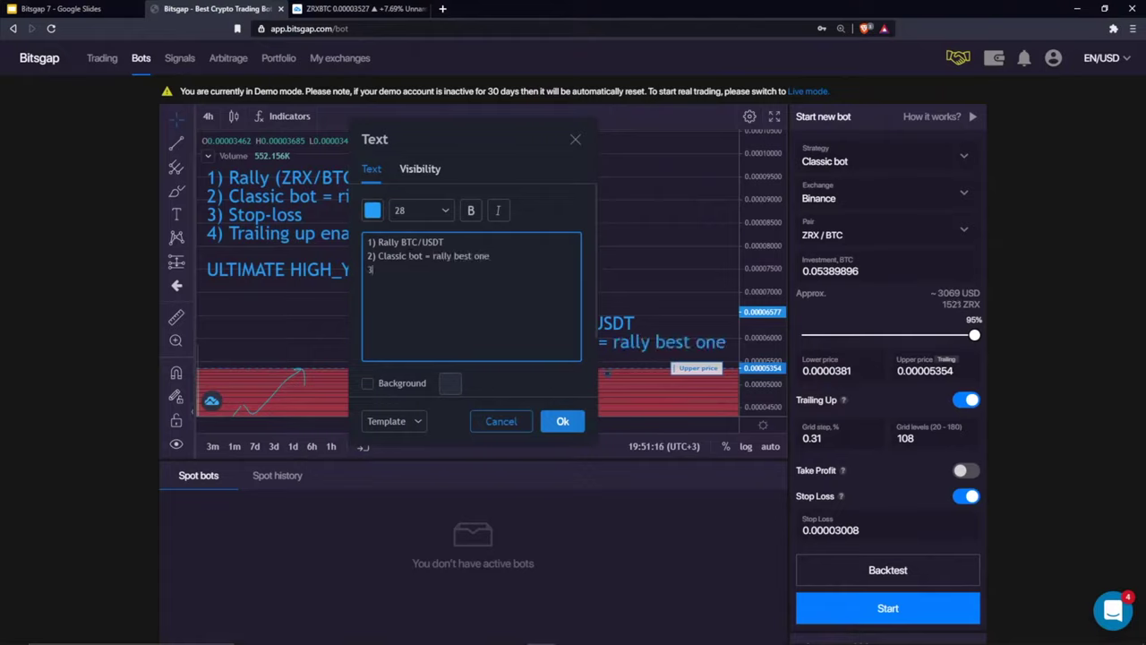
text() Stop-losss4) Tr)
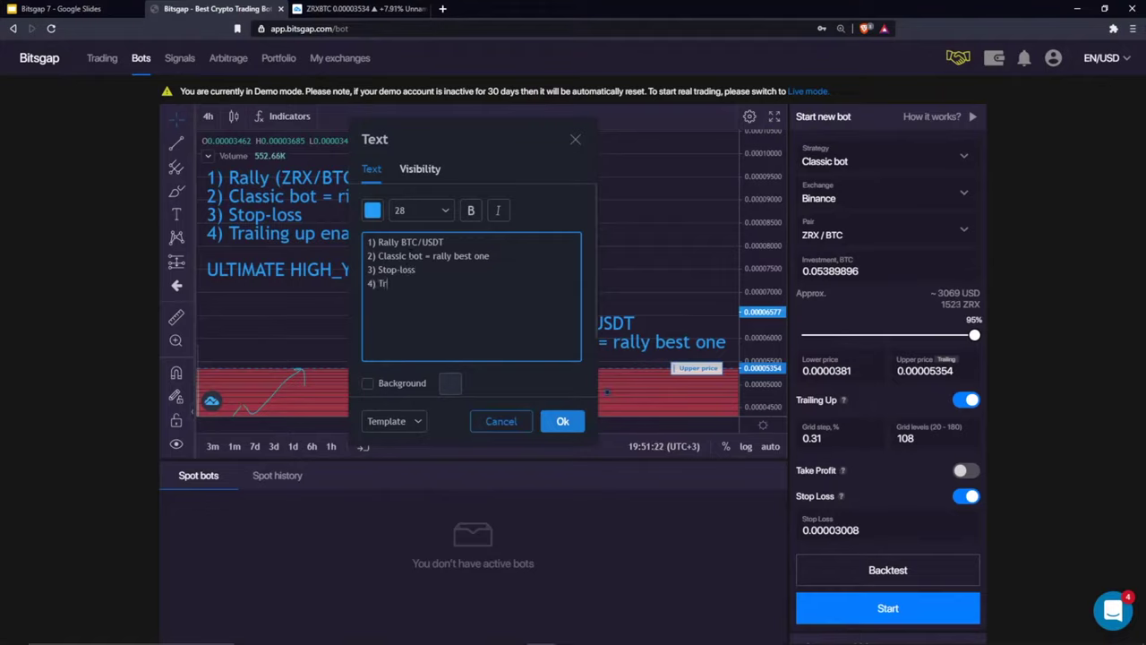
Add "4) Trailing UP" and, below a blank line, "ULTIMATE CONSERVATIVE YIELD STRATEGY" to the second note
text(ailing UP5) Ta)
key(BackSpace)
key(BackSpace)
key(BackSpace)
key(BackSpace)
key(BackSpace)
key(Return)
text(ULTIMATE CONSERVA)
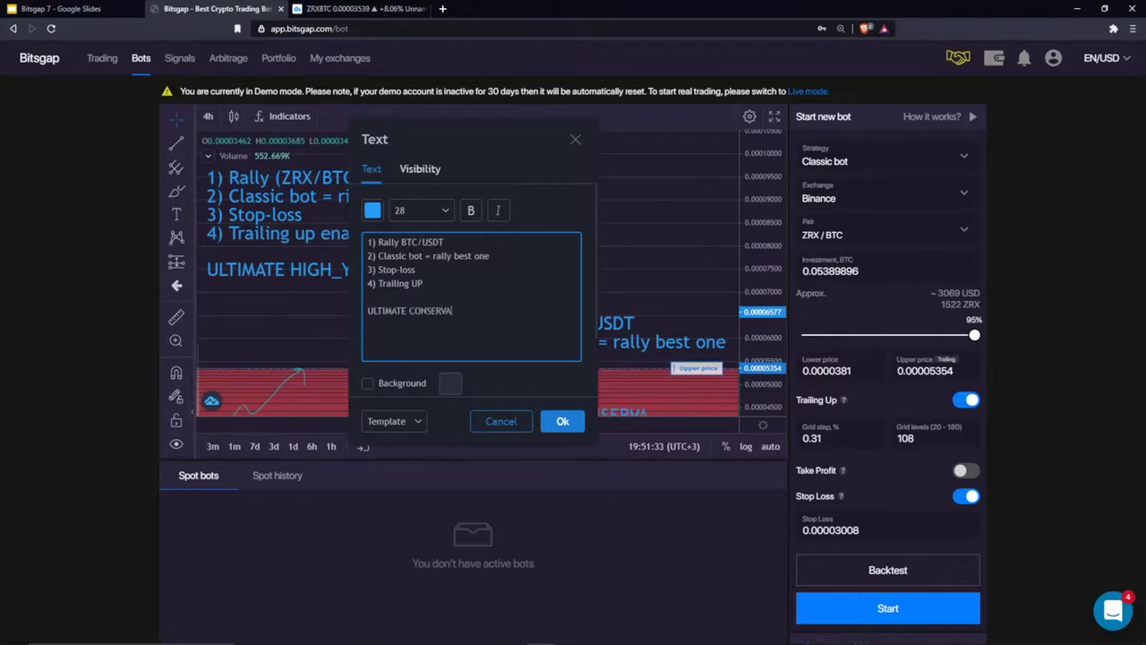
text(TIVE YIELD STRATEGY)
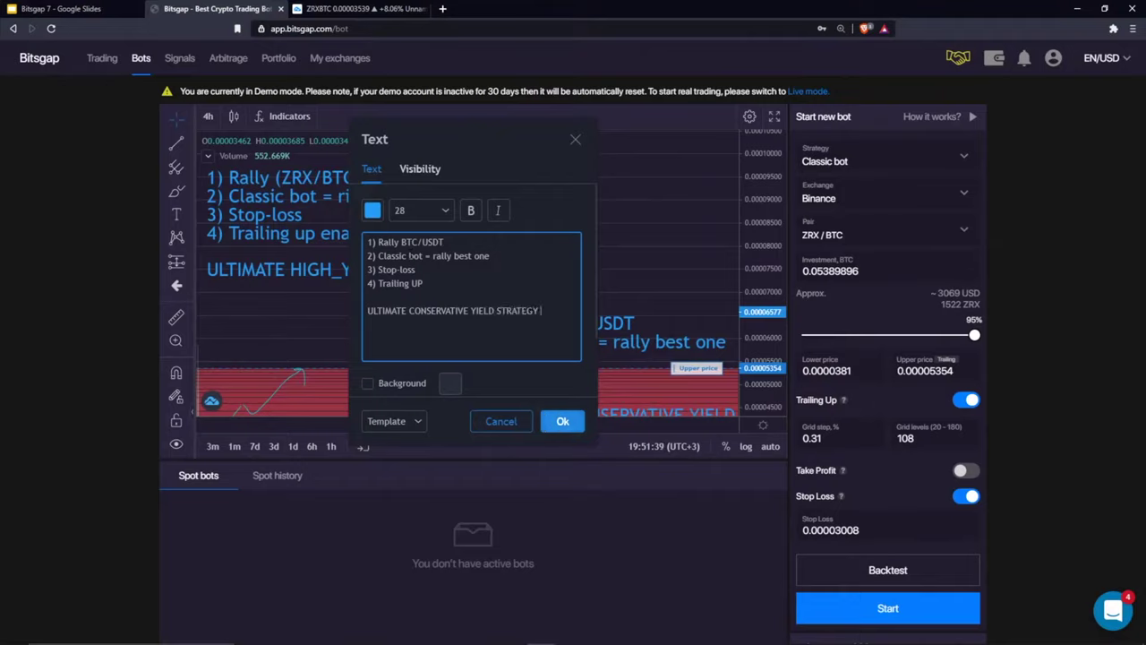
Colour the second note's text yellow and place it beside the blue note above the grid
click(372, 210)
click(405, 251)
click(562, 421)
drag(590, 365, 595, 228)
scroll(505, 298, down, 3)
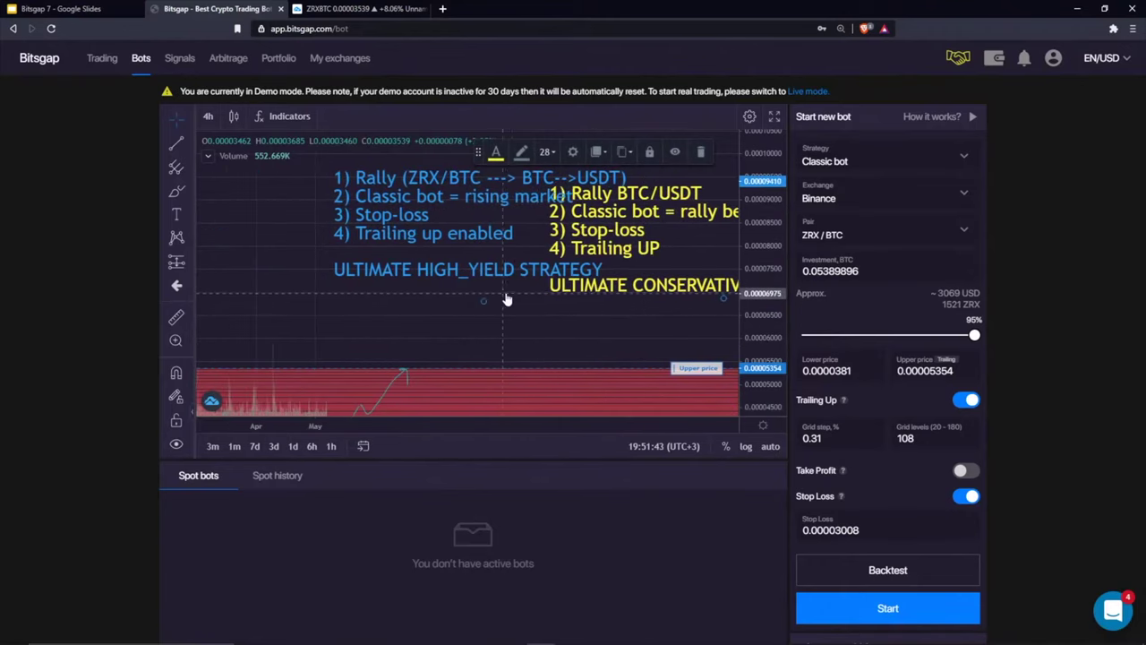
drag(465, 326, 424, 326)
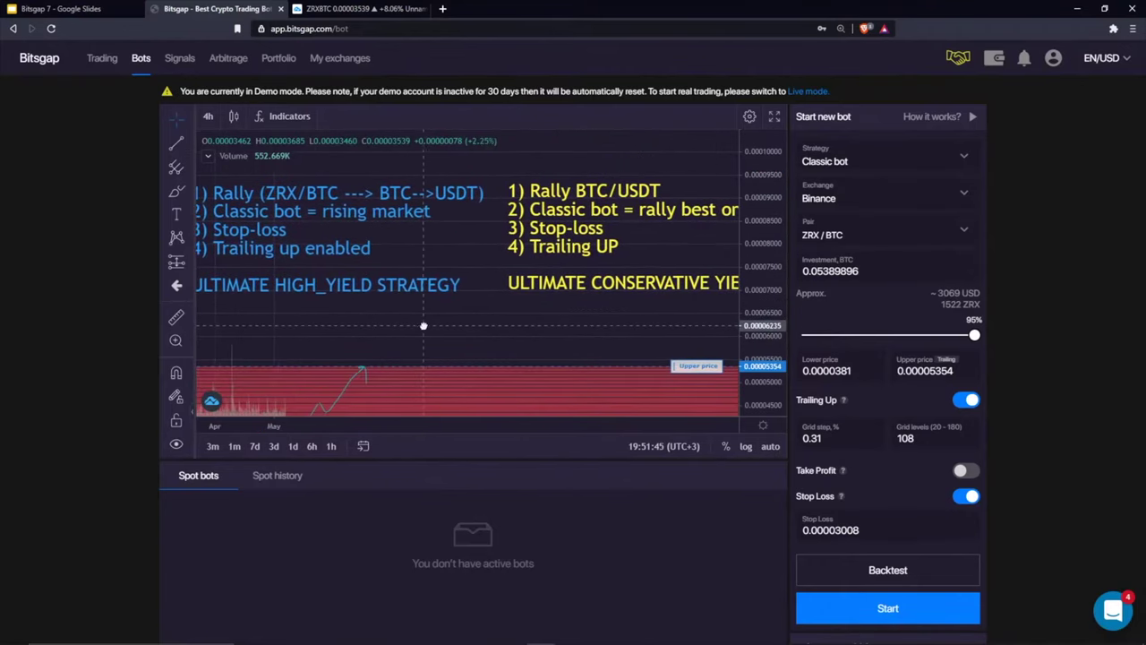
drag(600, 277, 589, 276)
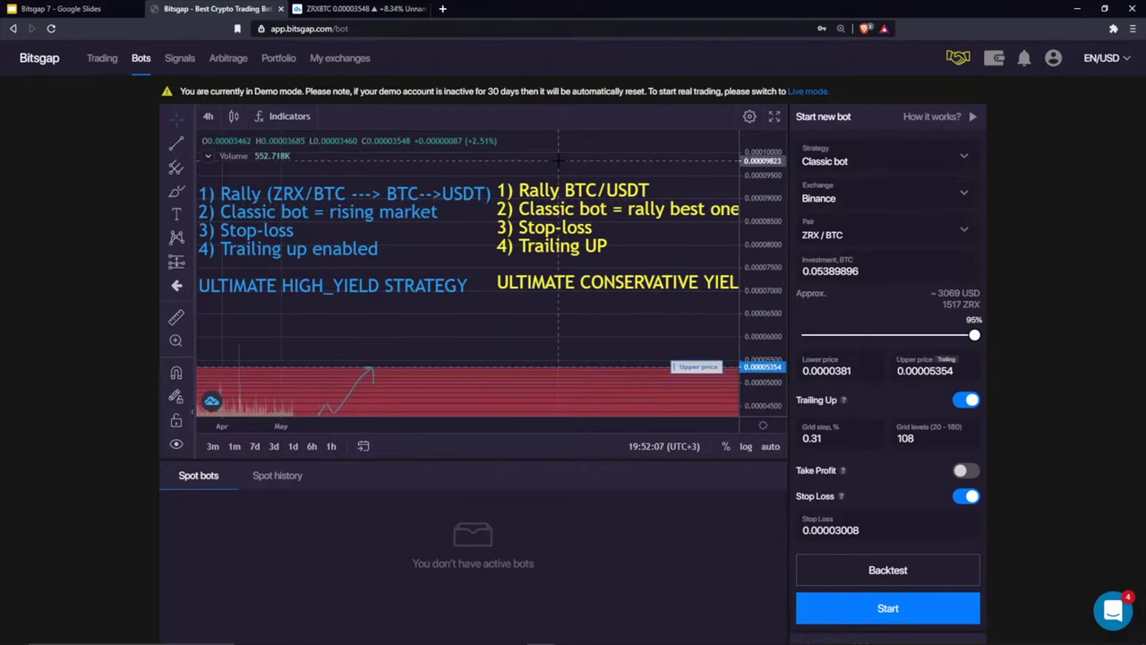
Remove all drawings from the chart, and undo the removal
mouse_move(559, 159)
mouse_down()
mouse_move(463, 171)
mouse_move(527, 168)
mouse_up()
right_click(526, 168)
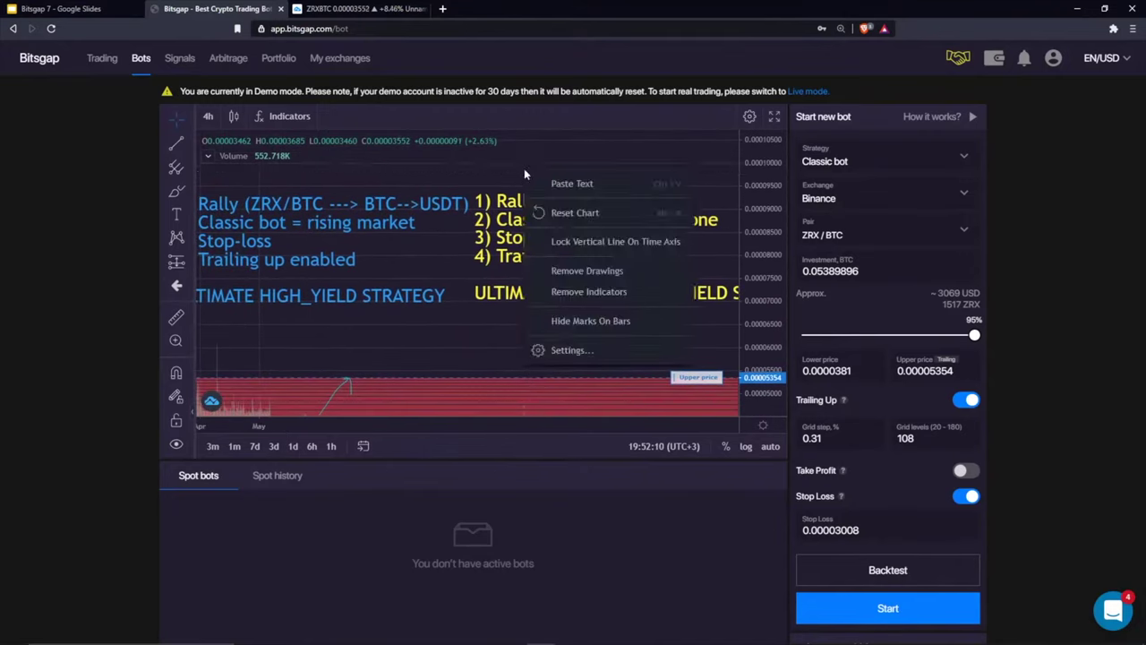
click(583, 270)
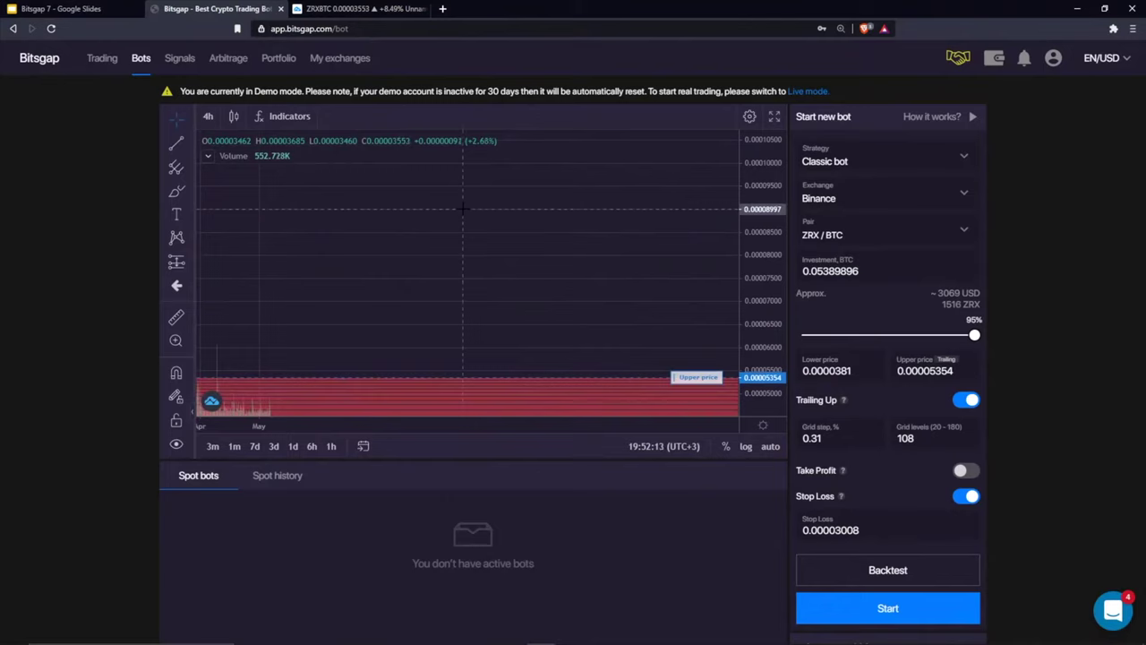
key(ctrl+z)
mouse_move(462, 208)
mouse_down()
mouse_move(495, 334)
mouse_move(463, 330)
mouse_up()
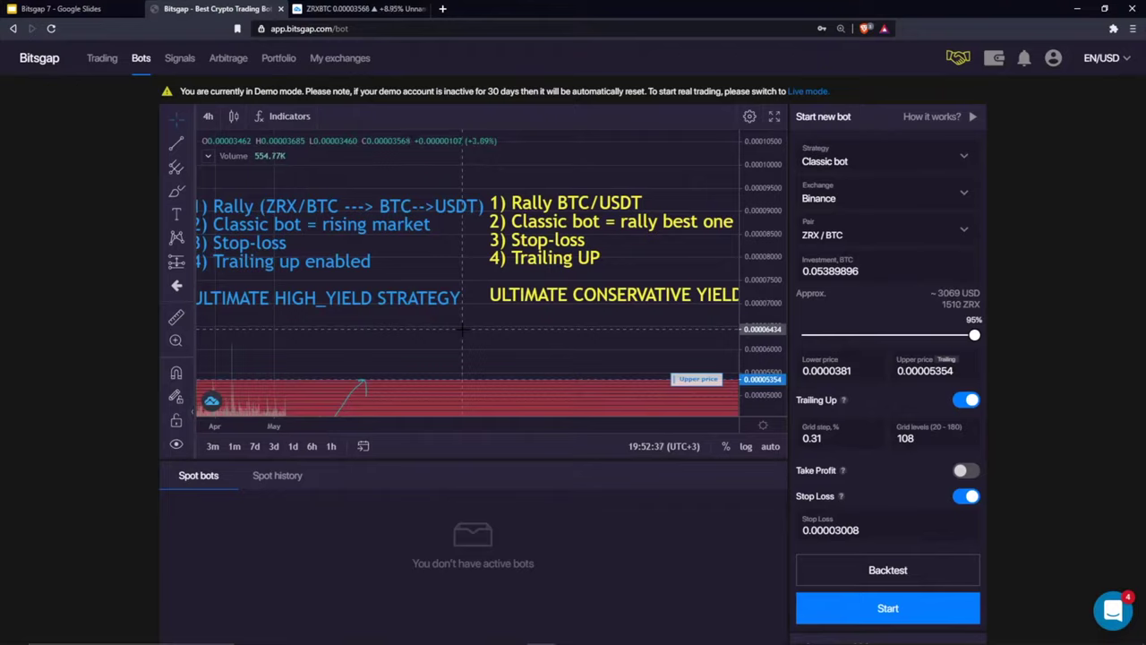
Switch from demo to live mode and choose Binance Futures as the exchange for the new bot
click(1051, 60)
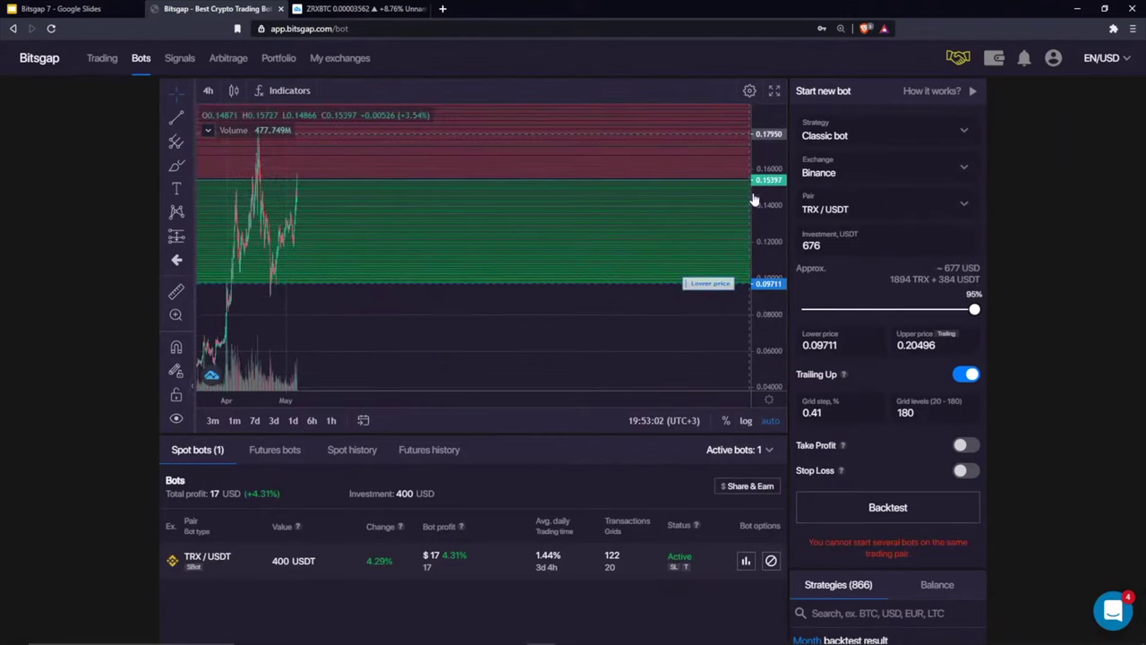
click(849, 166)
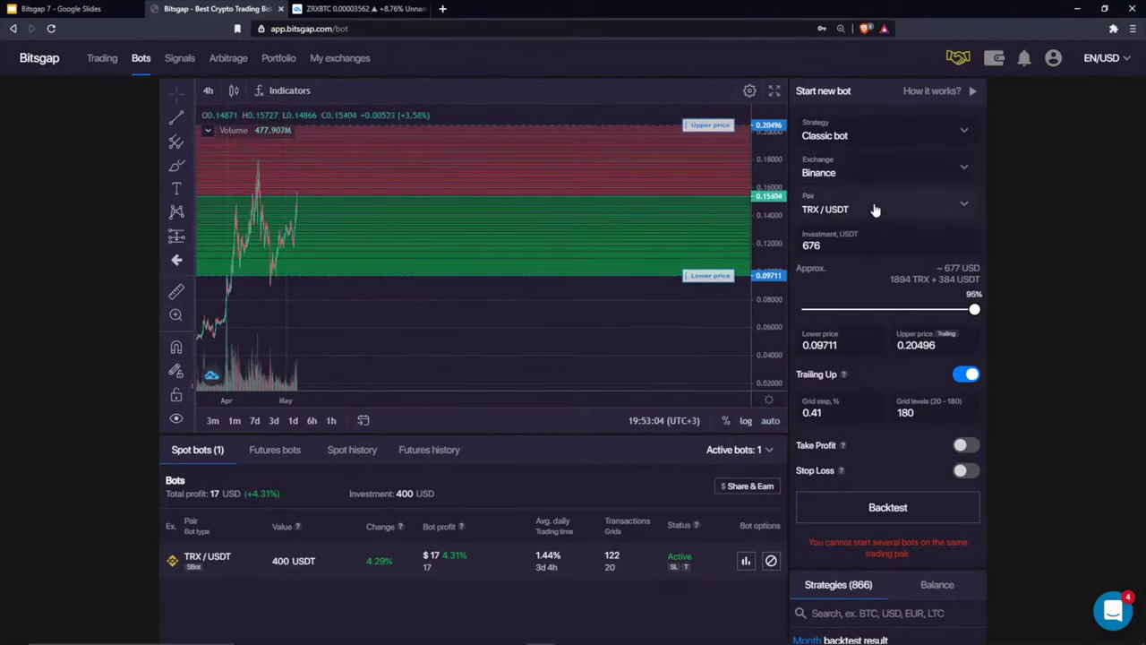
click(858, 210)
click(865, 209)
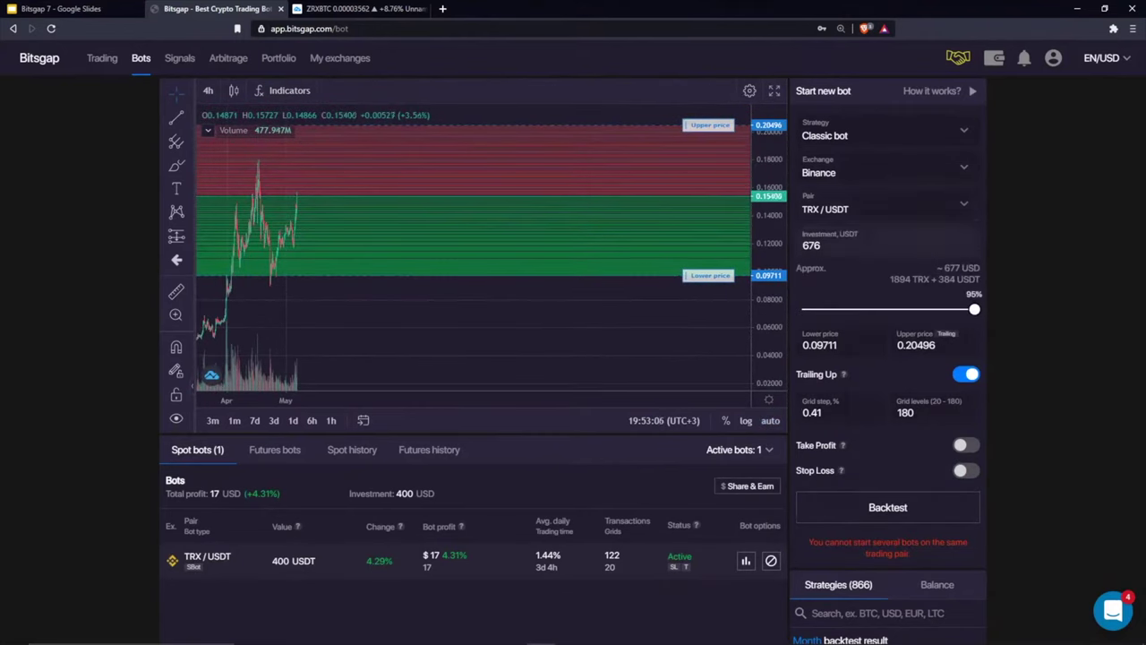
click(865, 169)
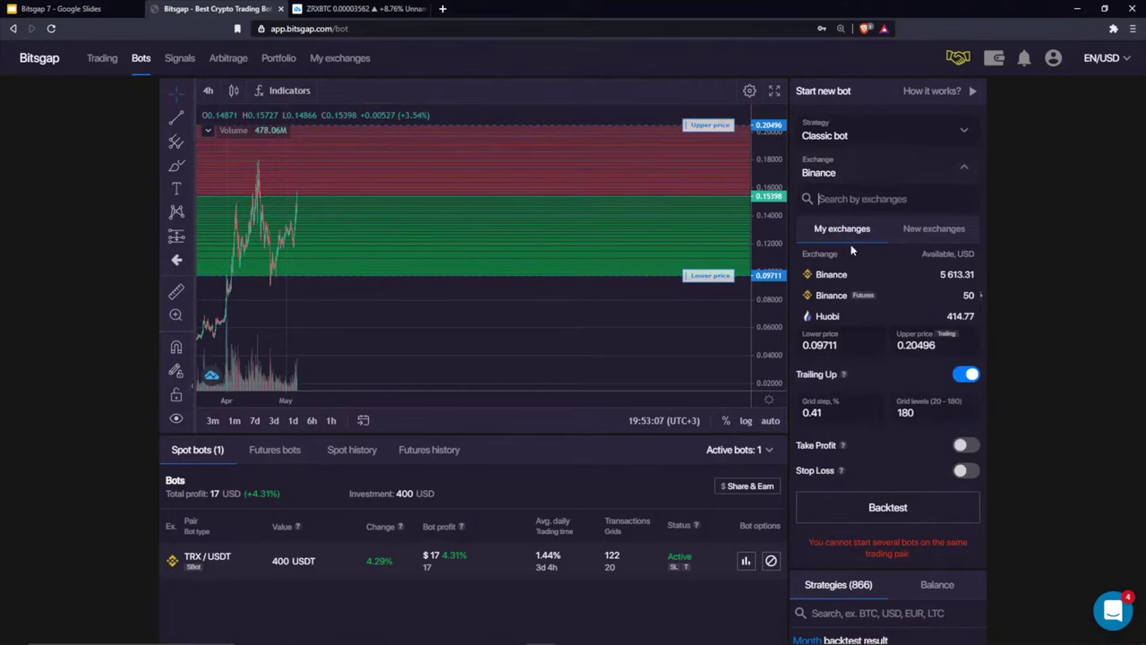
click(833, 297)
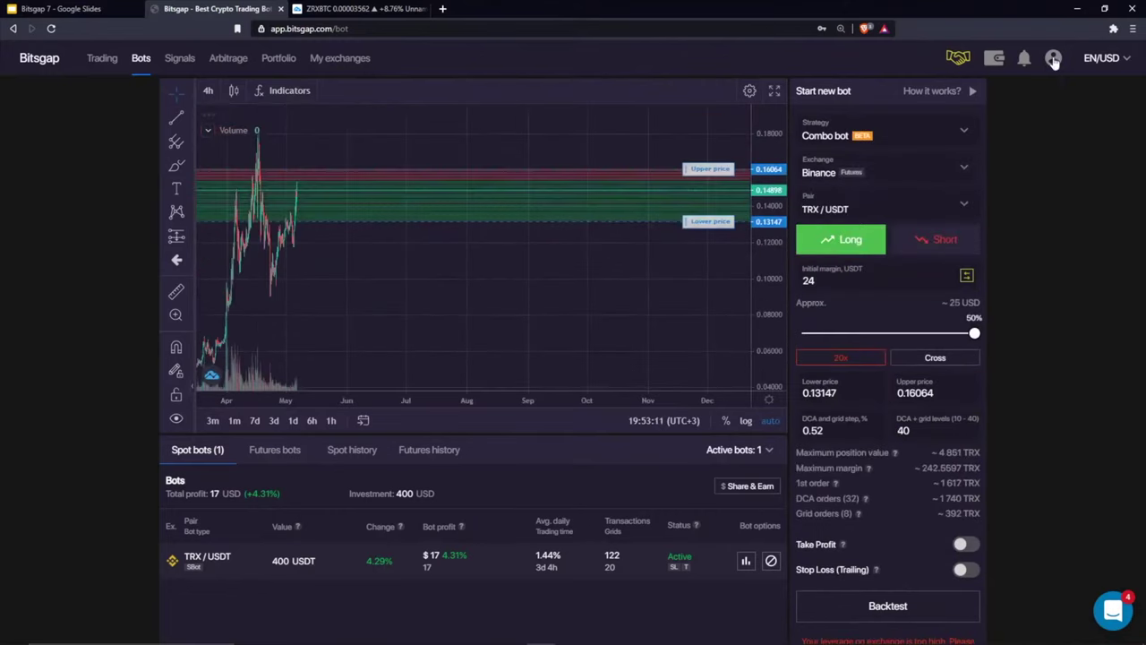
Log out of the current account
click(1054, 59)
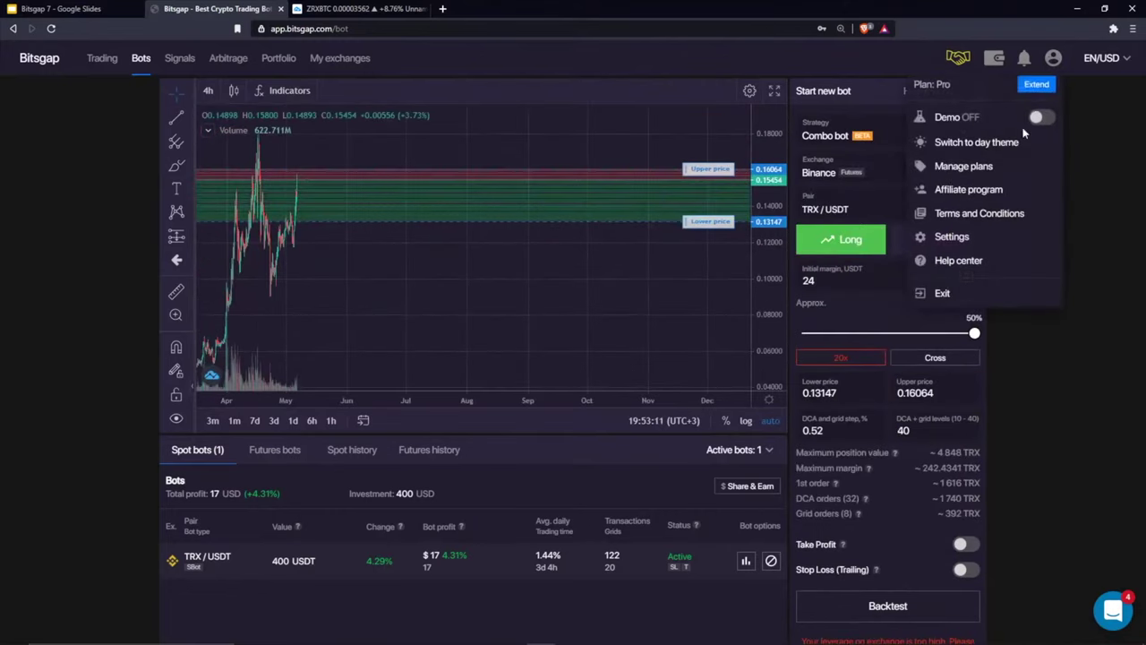
click(944, 295)
key(ctrl+w)
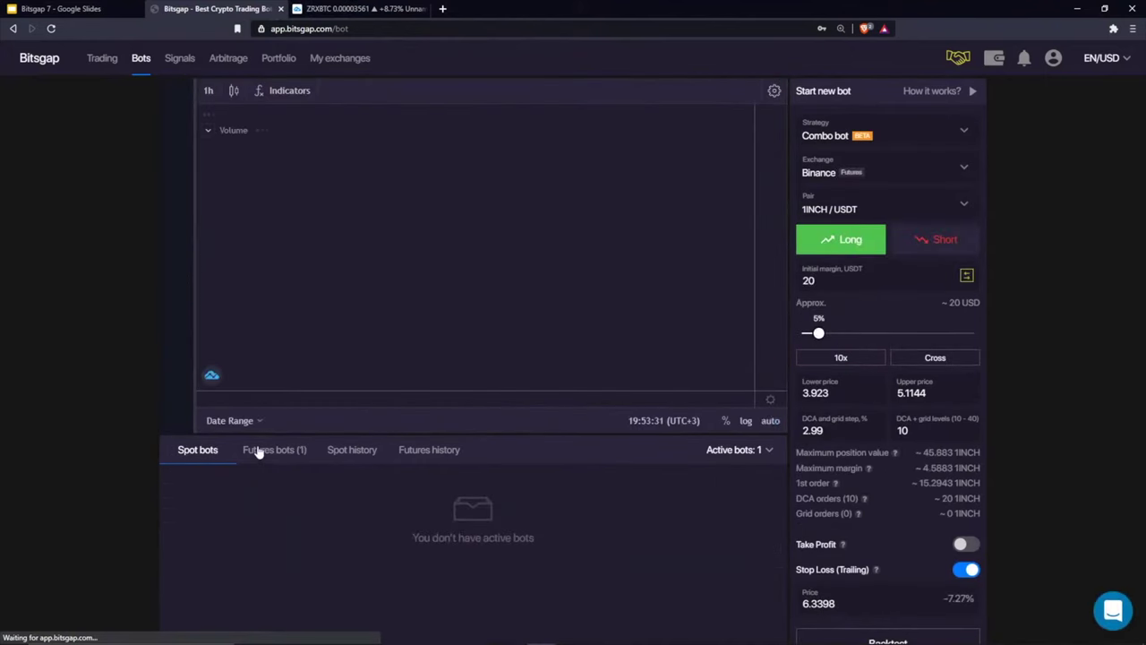
Show the active futures bots and examine the 1INCH/USDT combo bot's trades on the chart and its summed profit
click(260, 450)
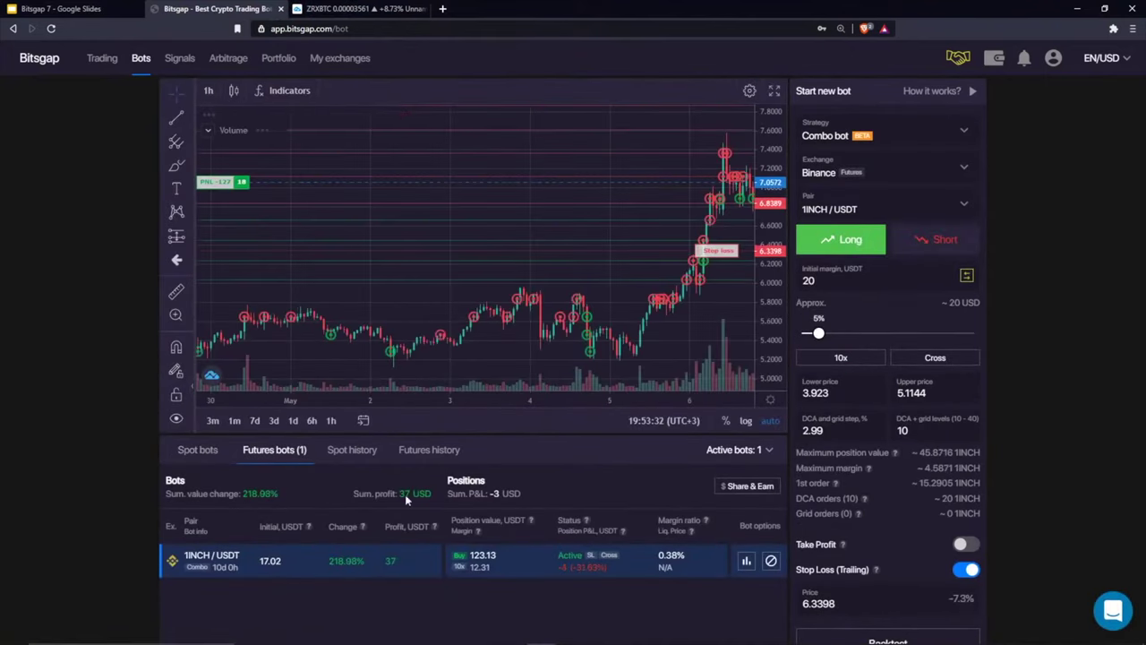
scroll(520, 266, down, 5)
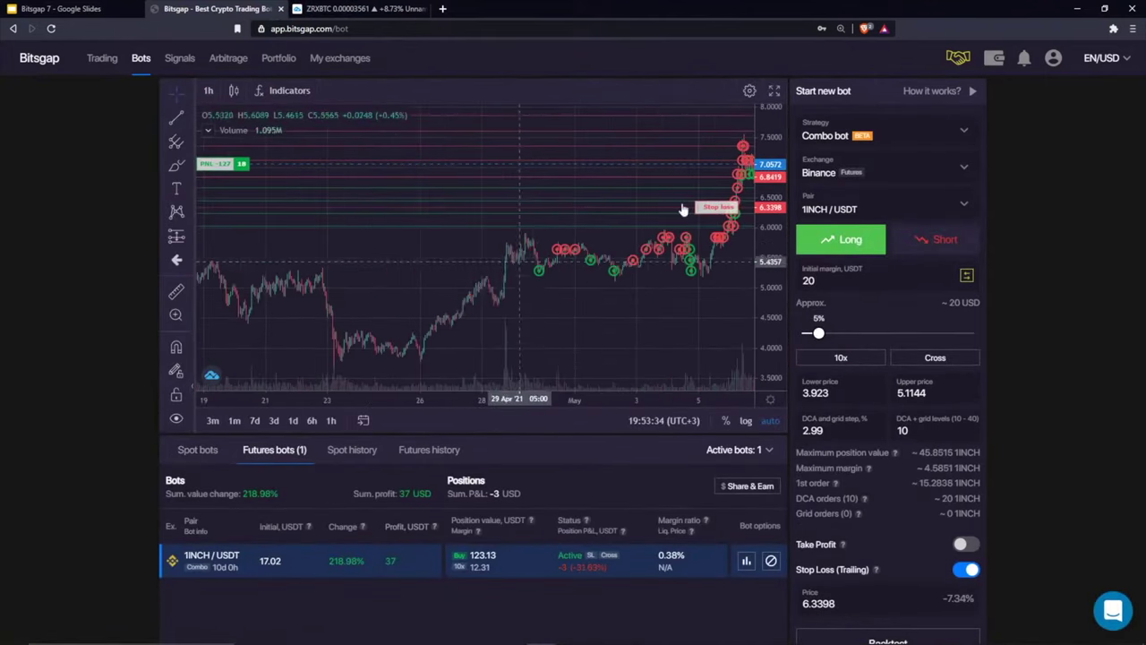
drag(457, 167, 309, 179)
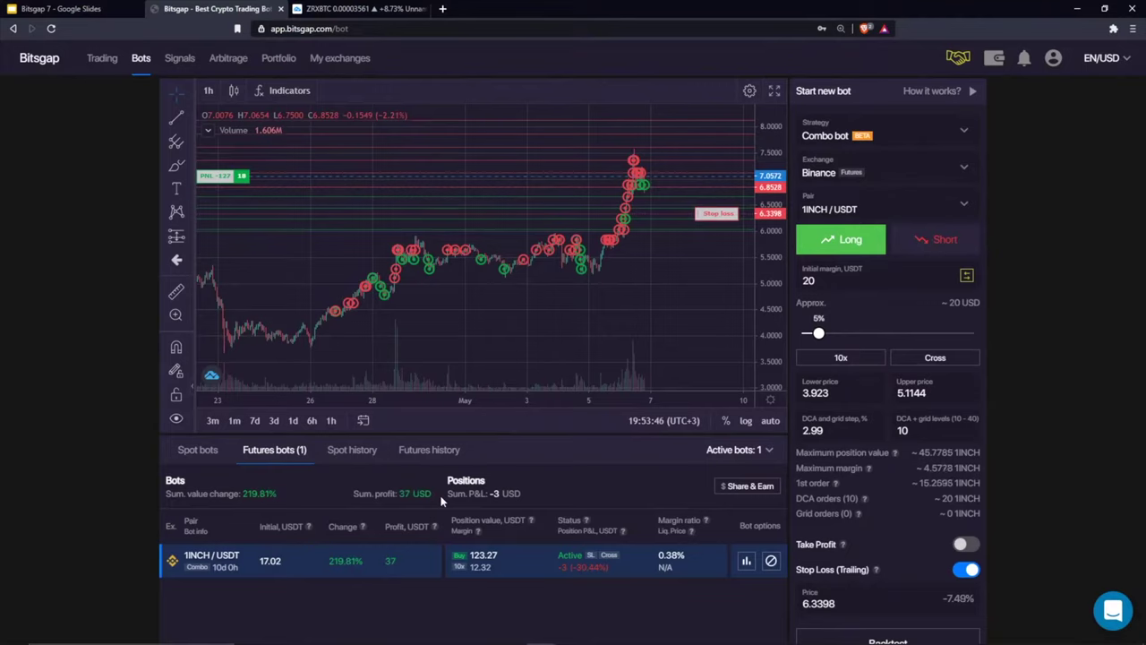
drag(398, 493, 428, 494)
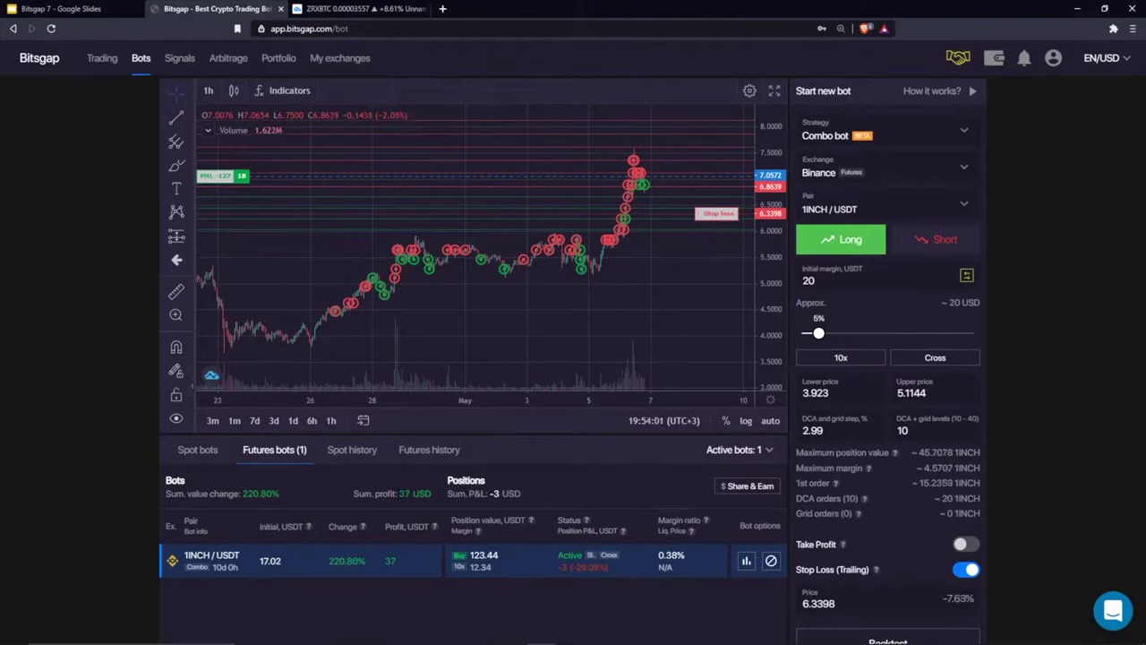
double_click(404, 494)
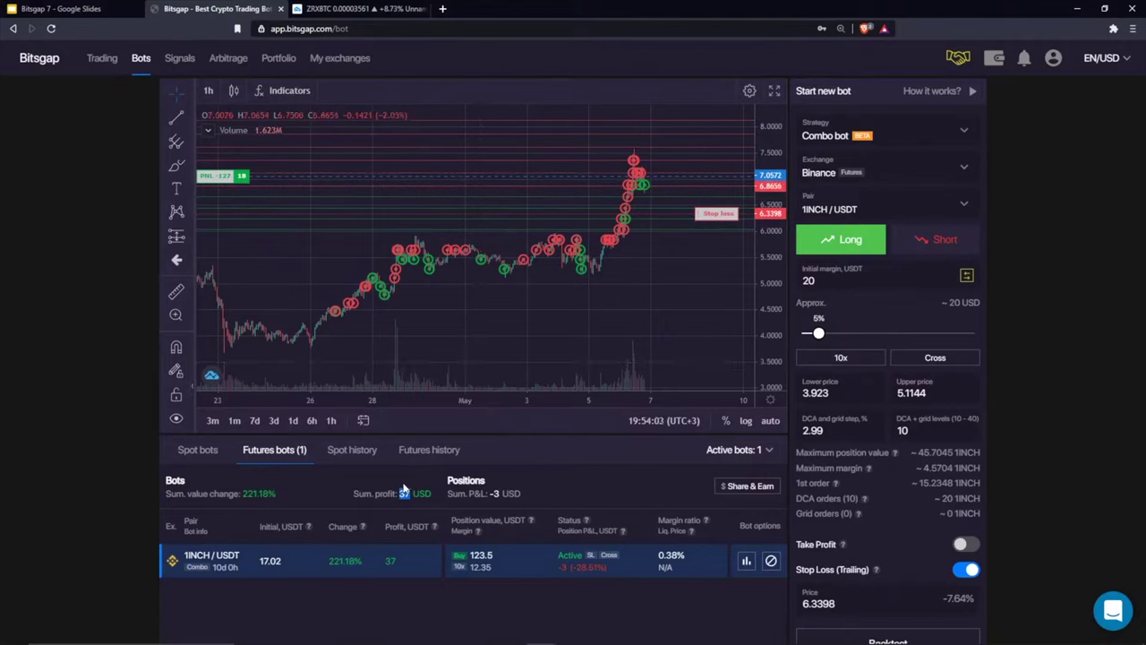
drag(399, 493, 418, 493)
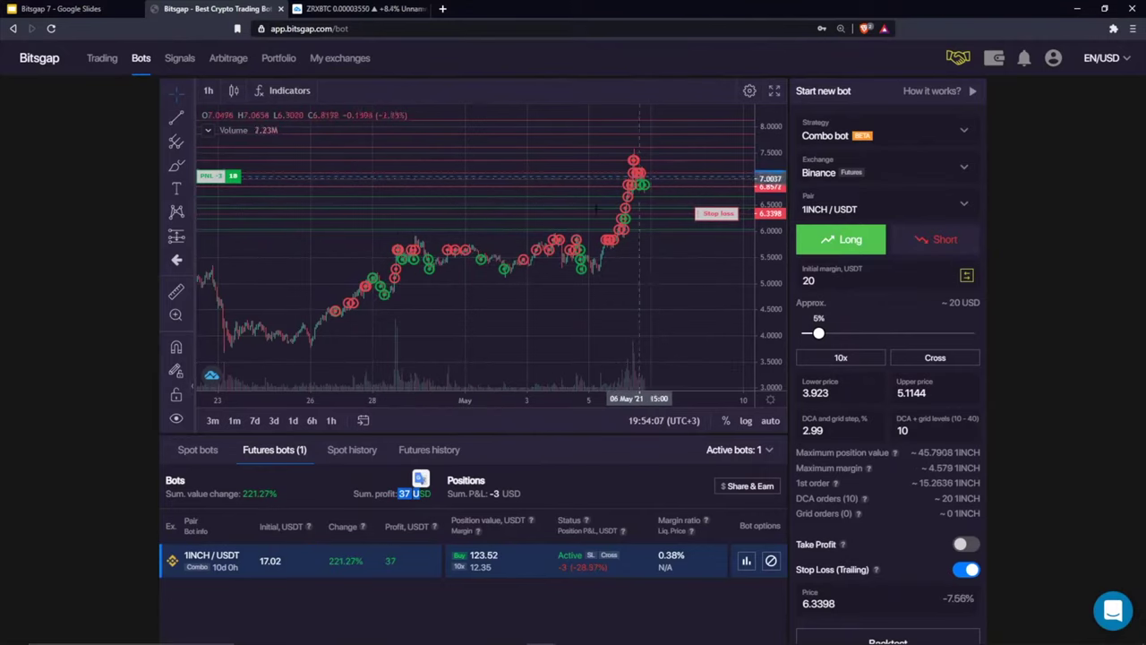
Open the 1INCH/USDT bot's details and list its closed positions sorted by date, newest first
click(744, 560)
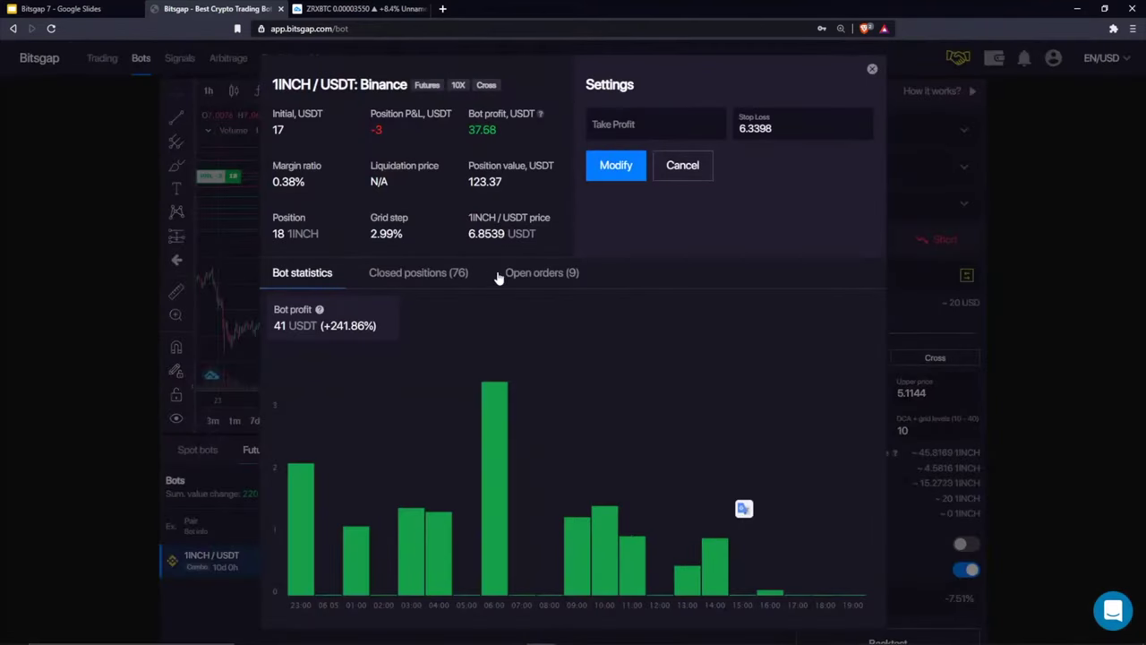
click(387, 276)
click(282, 306)
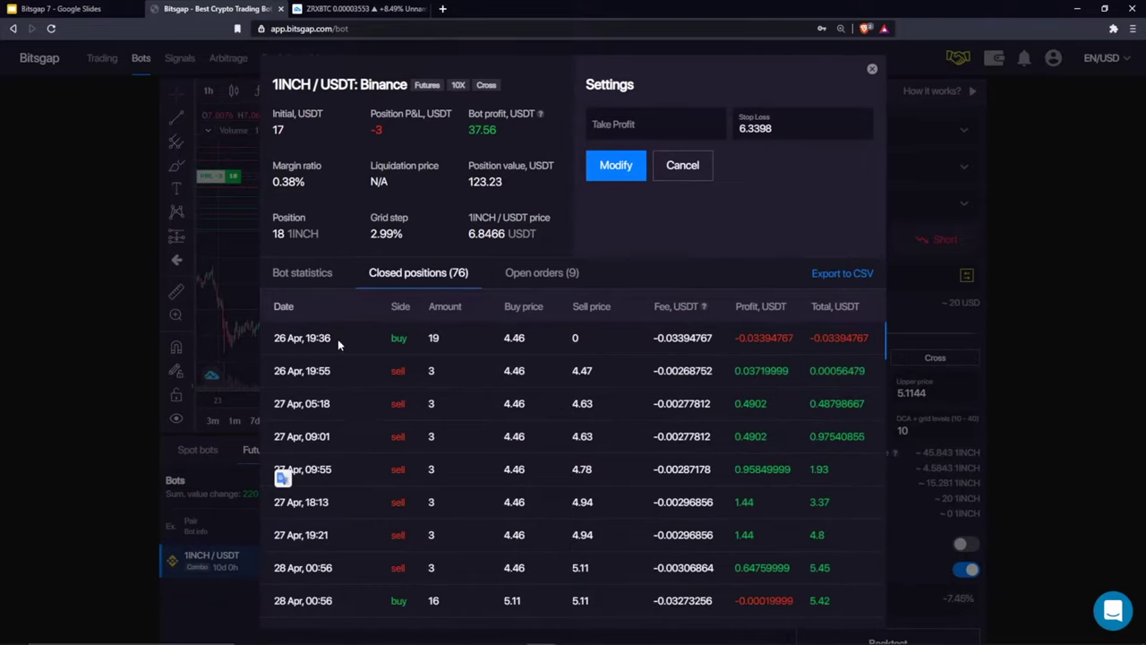
click(285, 307)
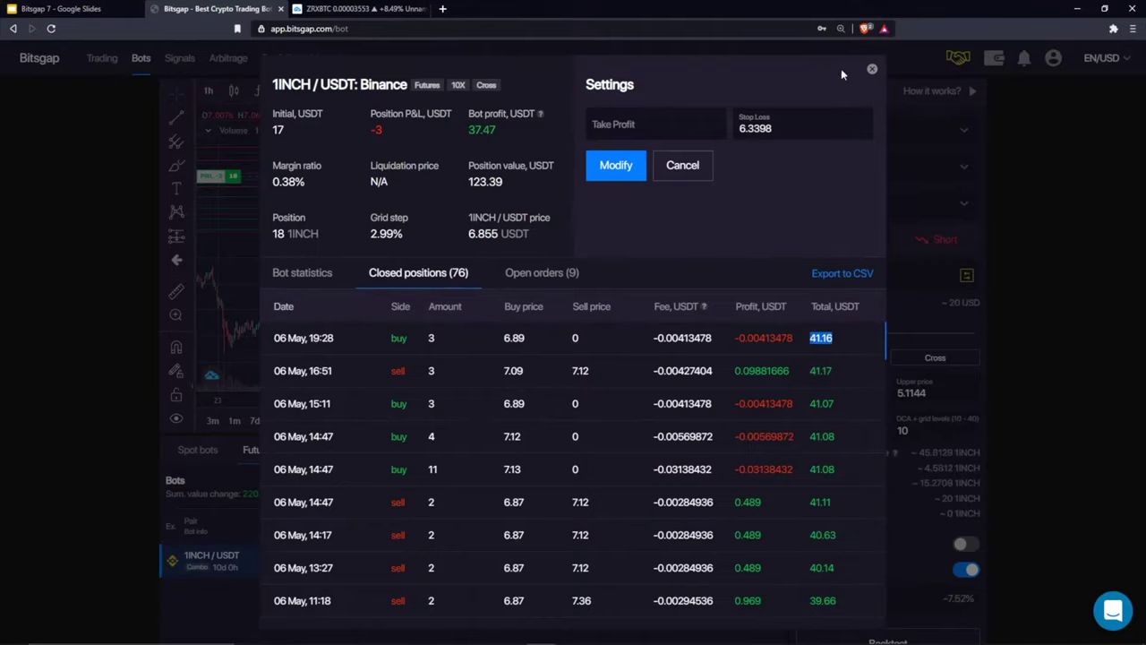
Compare the 1INCH/USDT bot's position P&L, latest closed-position total and bot profit, and close its details
mouse_move(390, 133)
mouse_down()
mouse_move(369, 111)
mouse_move(384, 125)
mouse_up()
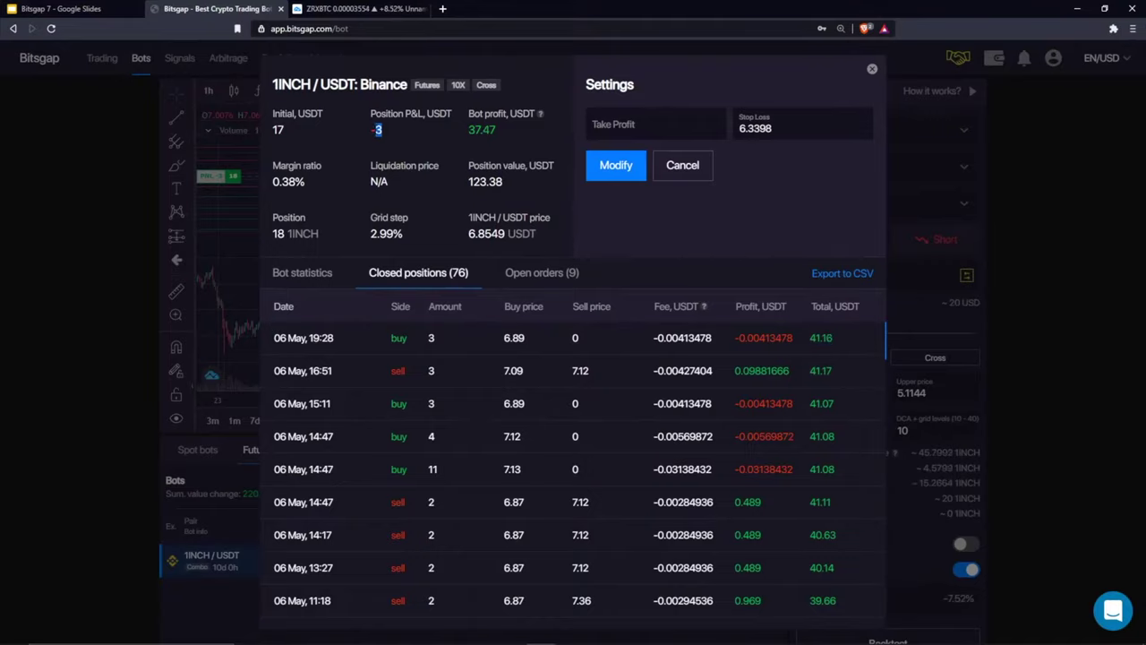
drag(808, 338, 835, 341)
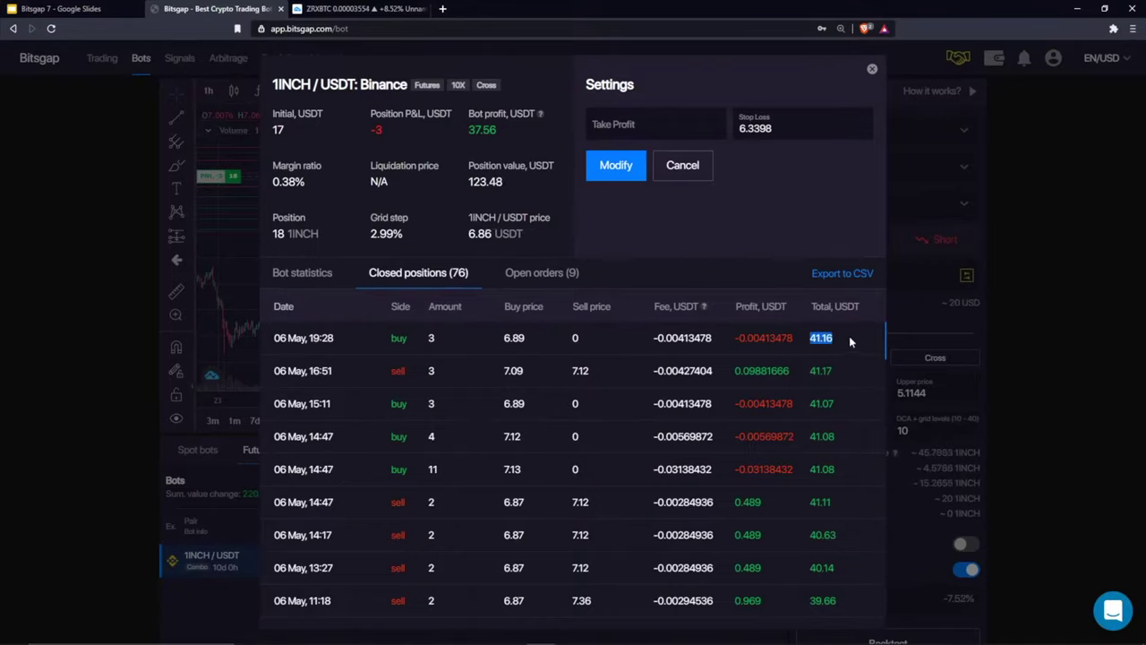
drag(385, 134, 367, 111)
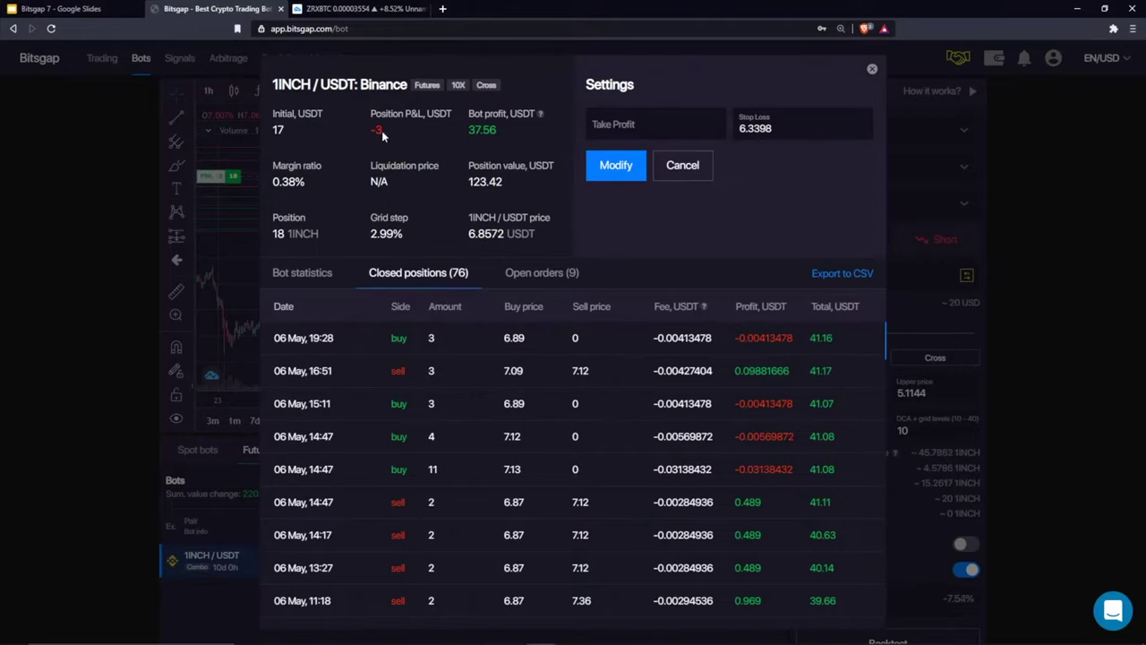
double_click(482, 130)
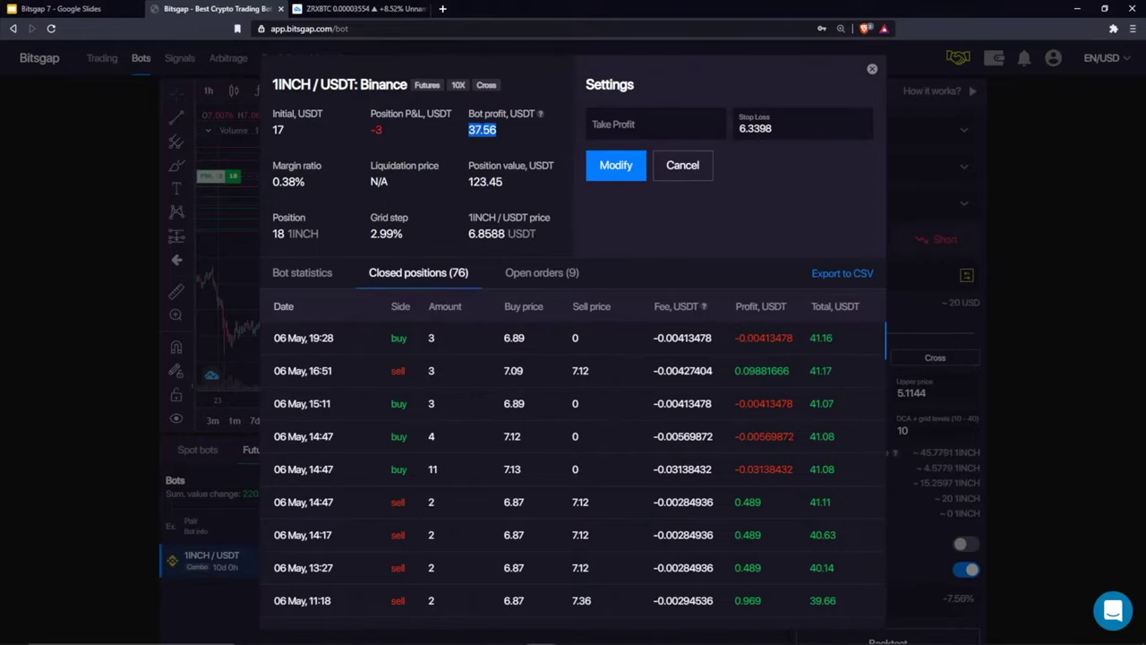
double_click(497, 131)
click(872, 69)
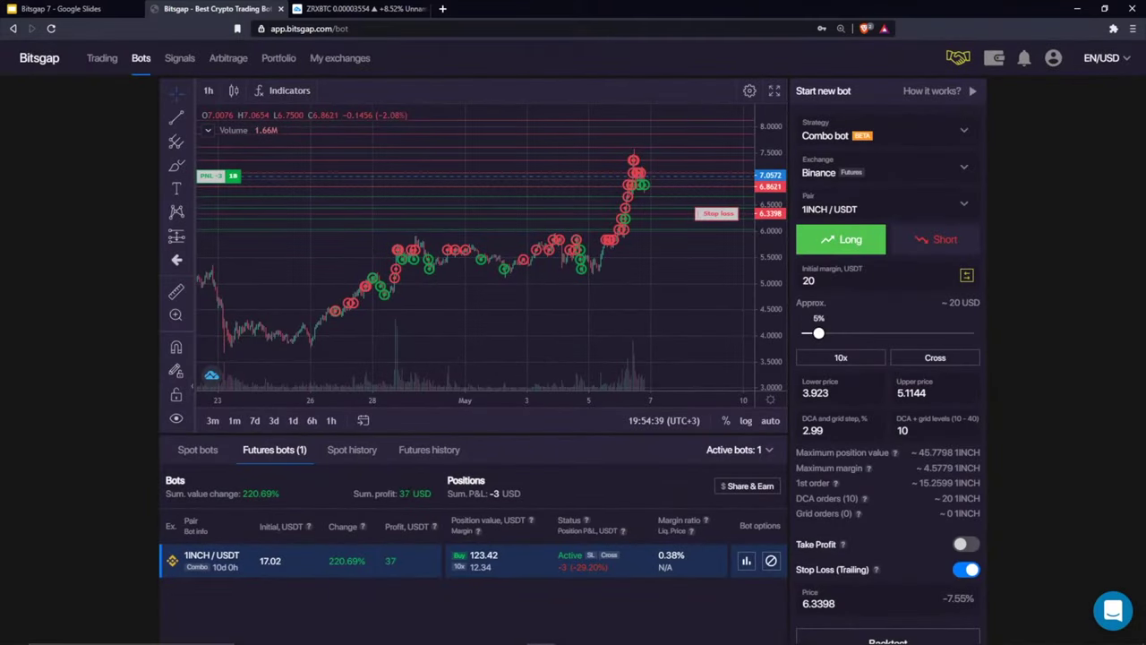
Review the futures bots' summed profit, the new bot's initial margin and the 1INCH/USDT price chart around the latest trades
double_click(404, 494)
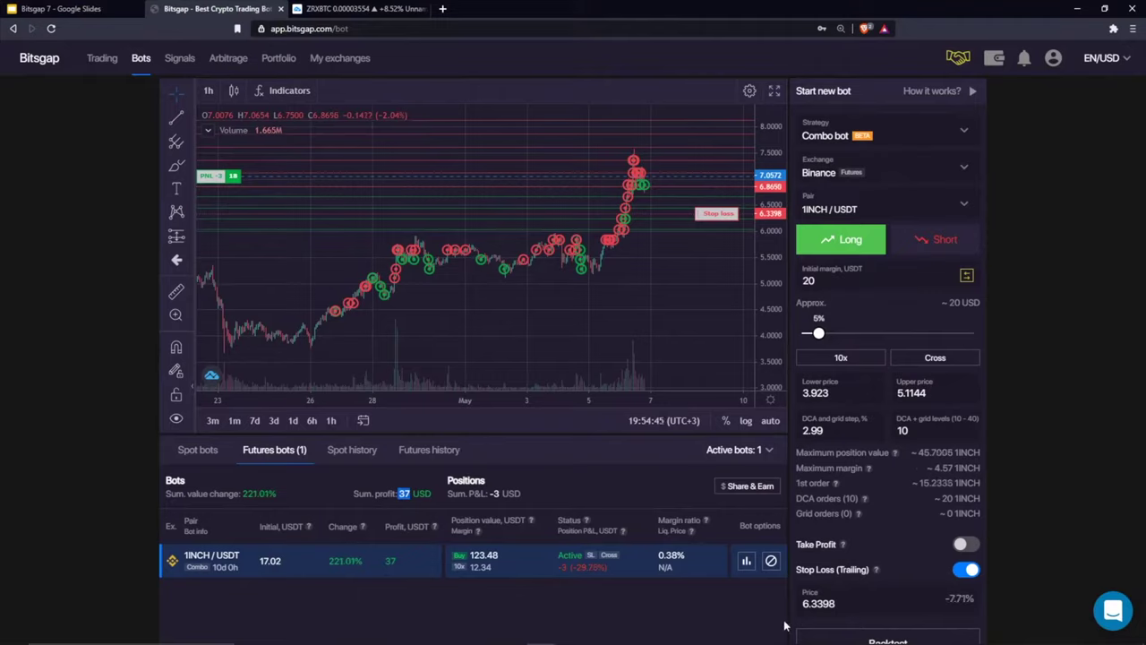
click(404, 493)
click(434, 495)
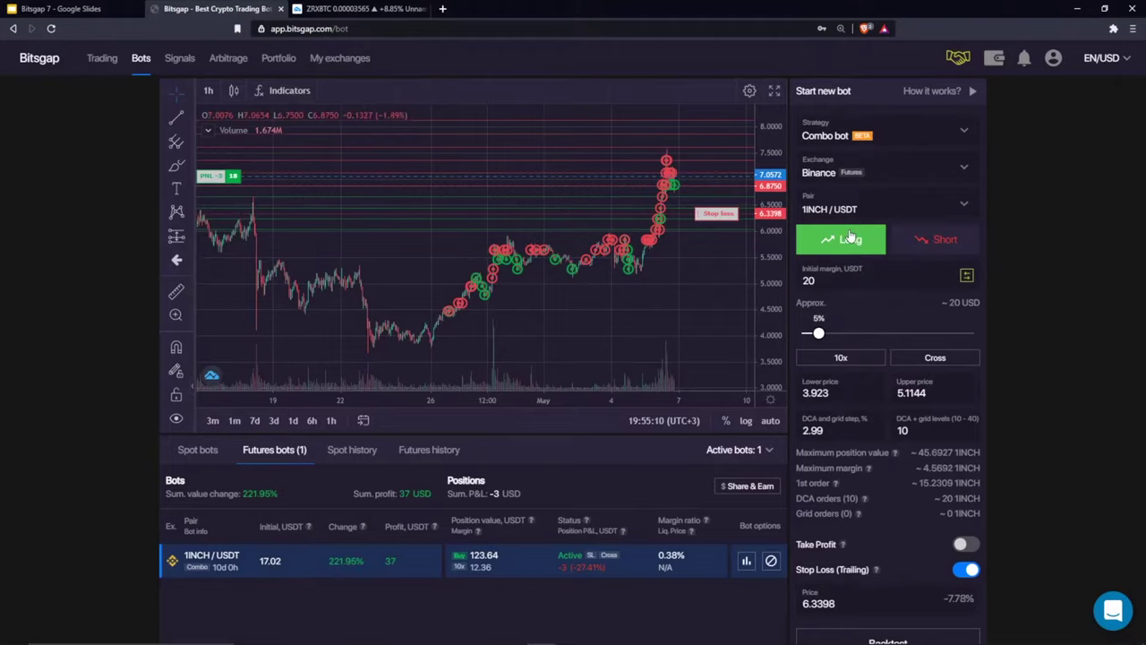
click(853, 283)
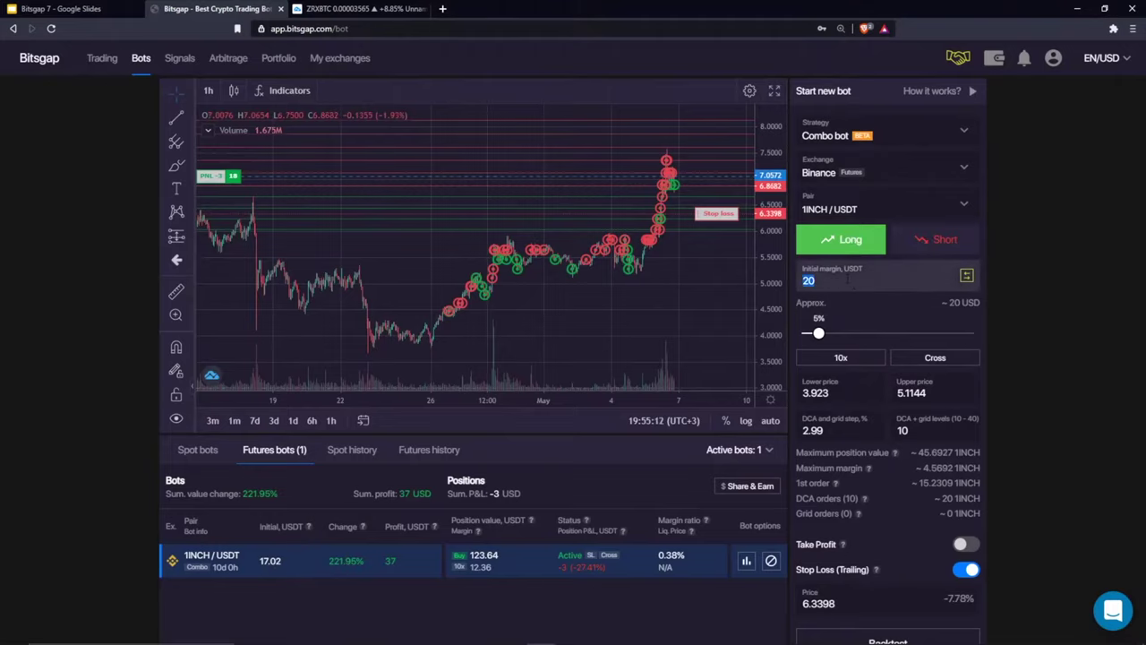
drag(656, 312, 448, 311)
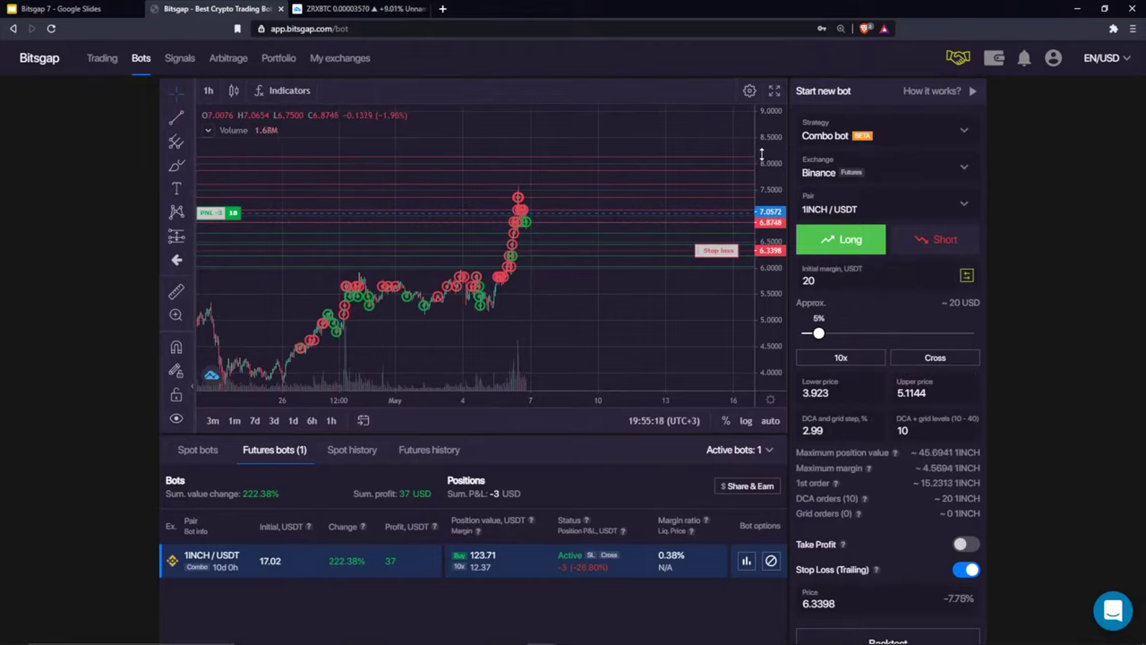
click(859, 279)
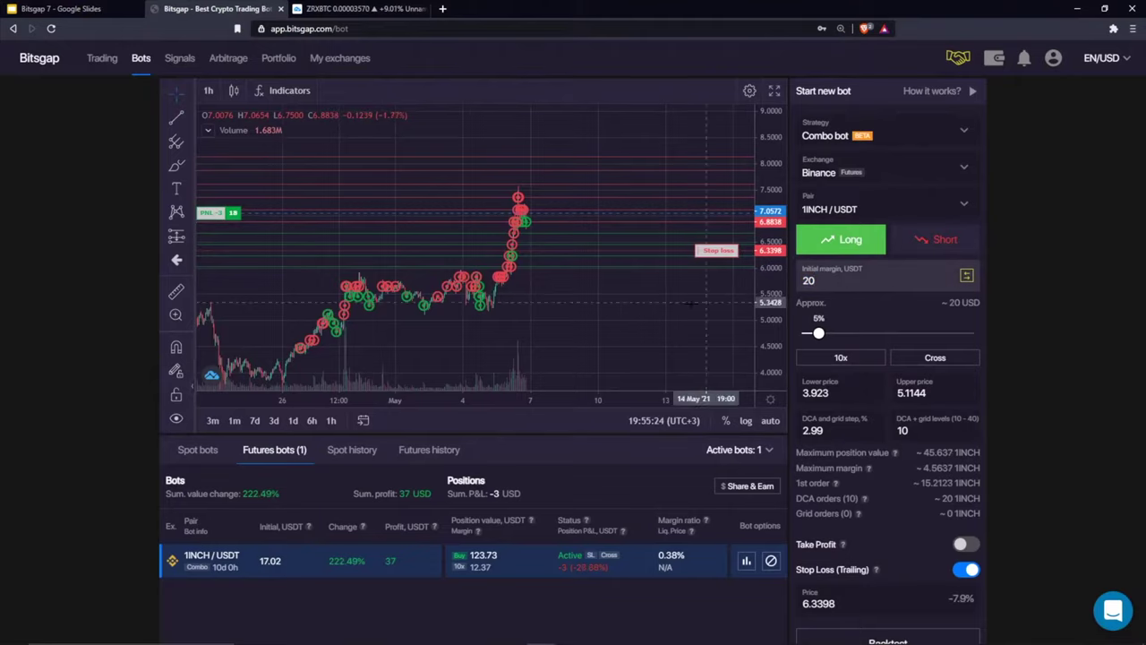
drag(707, 222, 514, 225)
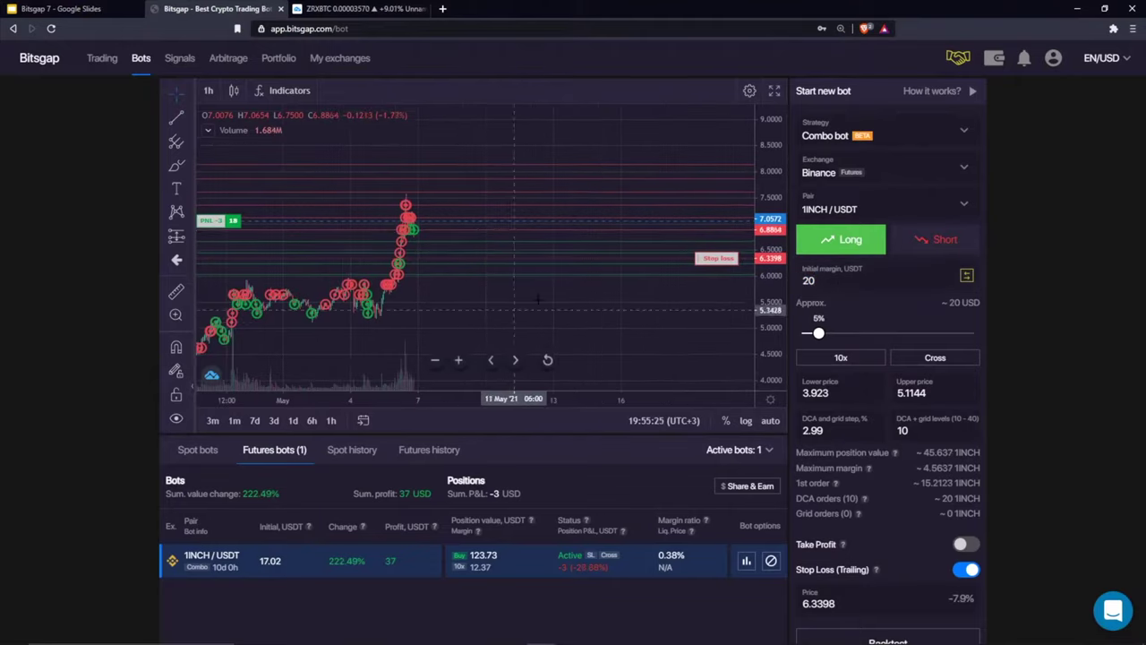
Choose FIL/USDT as the trading pair for the new combo bot
click(905, 208)
scroll(852, 423, down, 9)
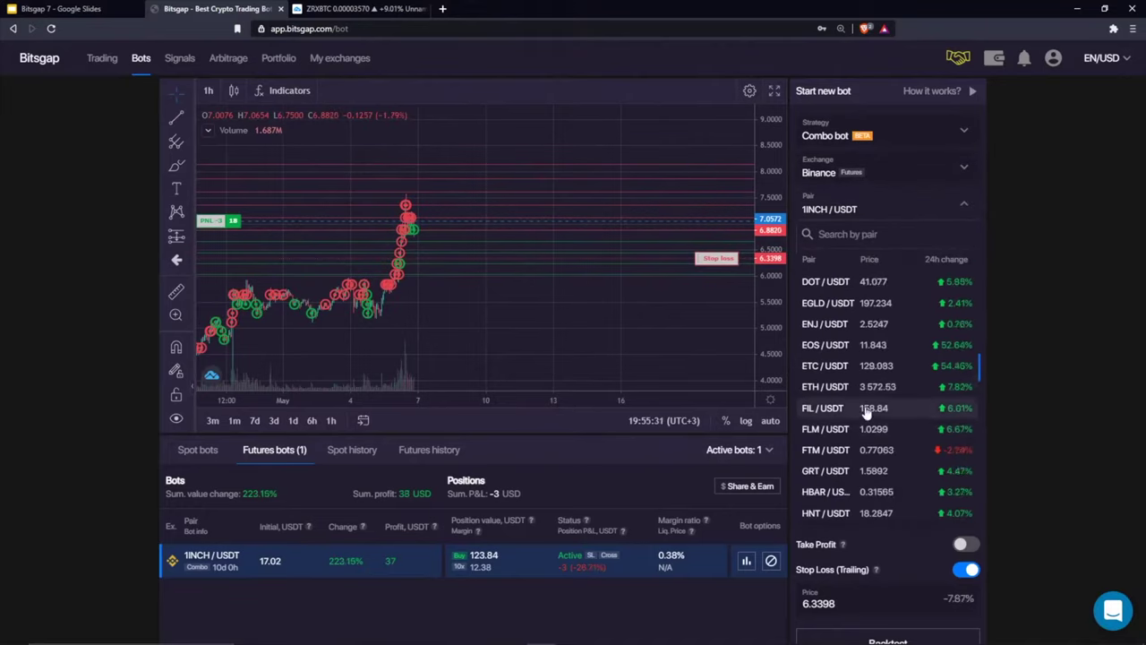
click(822, 408)
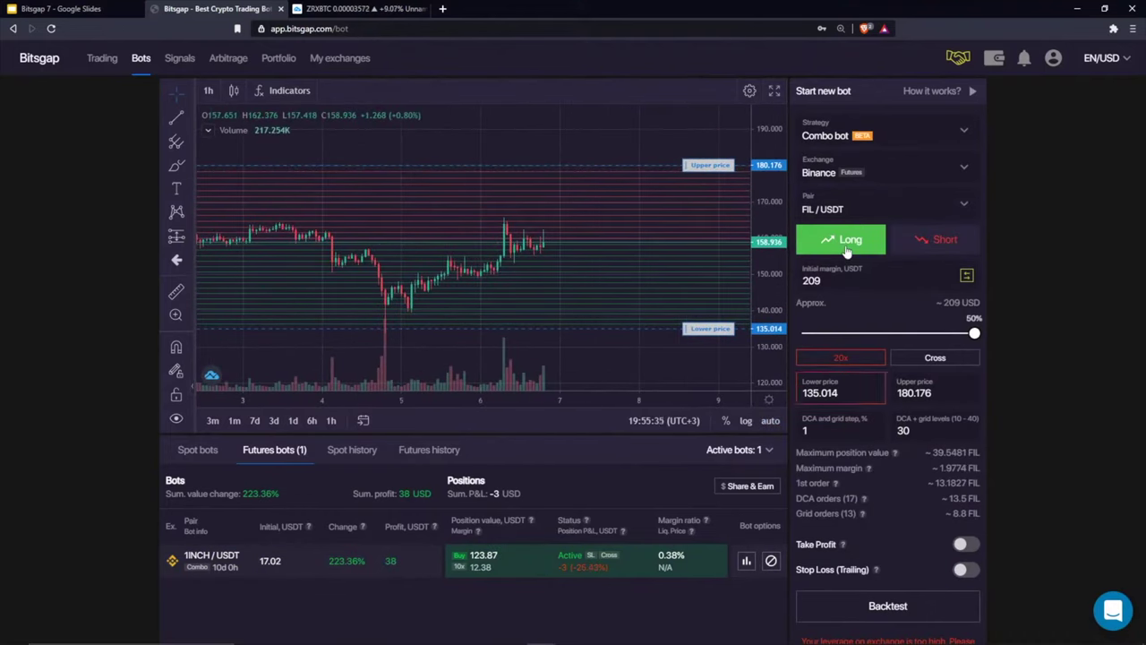
Sketch a wavy rising price path beyond the upper price on the FIL/USDT chart with the Brush, and delete it
click(177, 166)
mouse_move(454, 251)
mouse_down()
mouse_move(618, 174)
mouse_move(645, 142)
mouse_up()
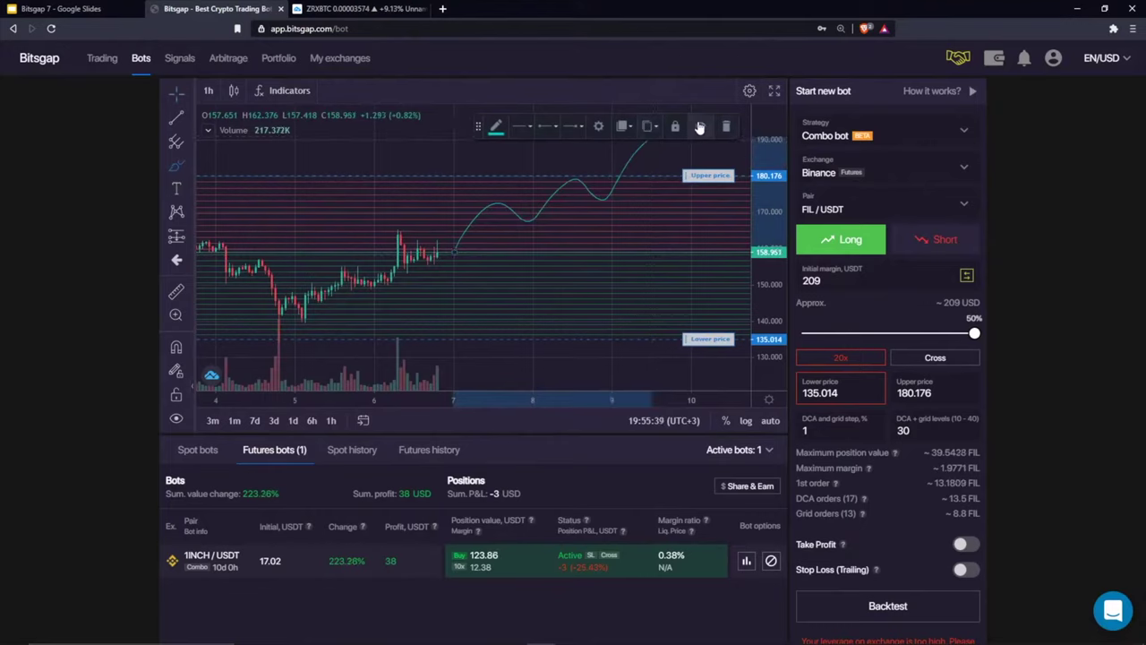
click(726, 127)
Sketch a falling price path beyond the lower price, switch the bot's direction to Short, and delete the sketch
mouse_move(448, 257)
mouse_down()
mouse_move(601, 277)
mouse_move(707, 380)
mouse_move(743, 398)
mouse_up()
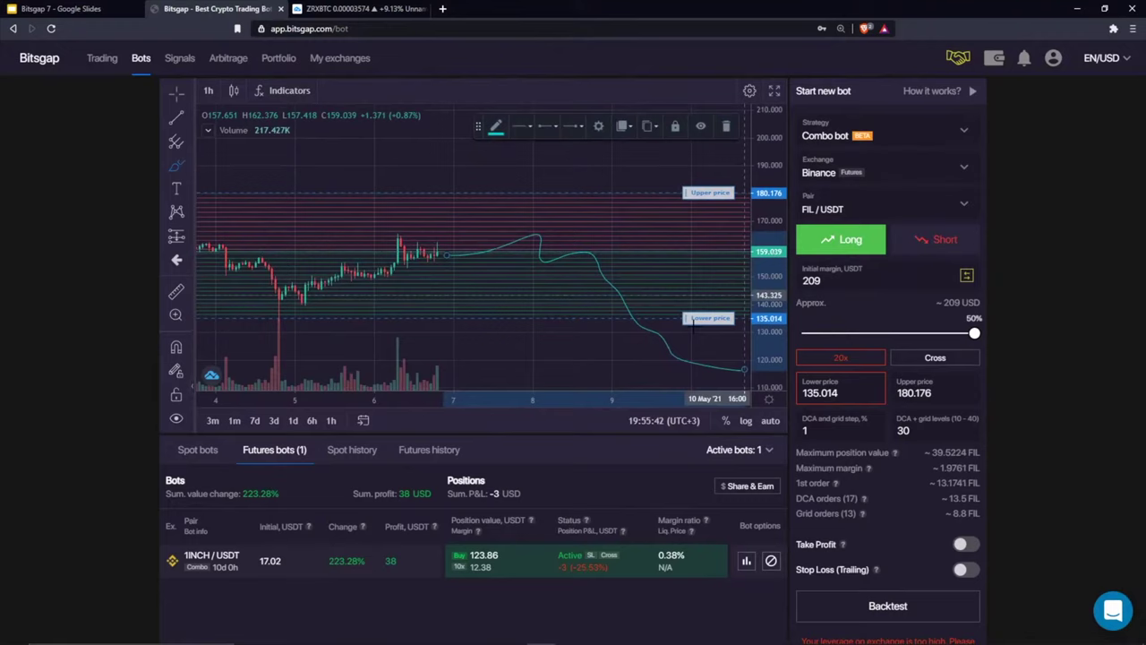
click(956, 243)
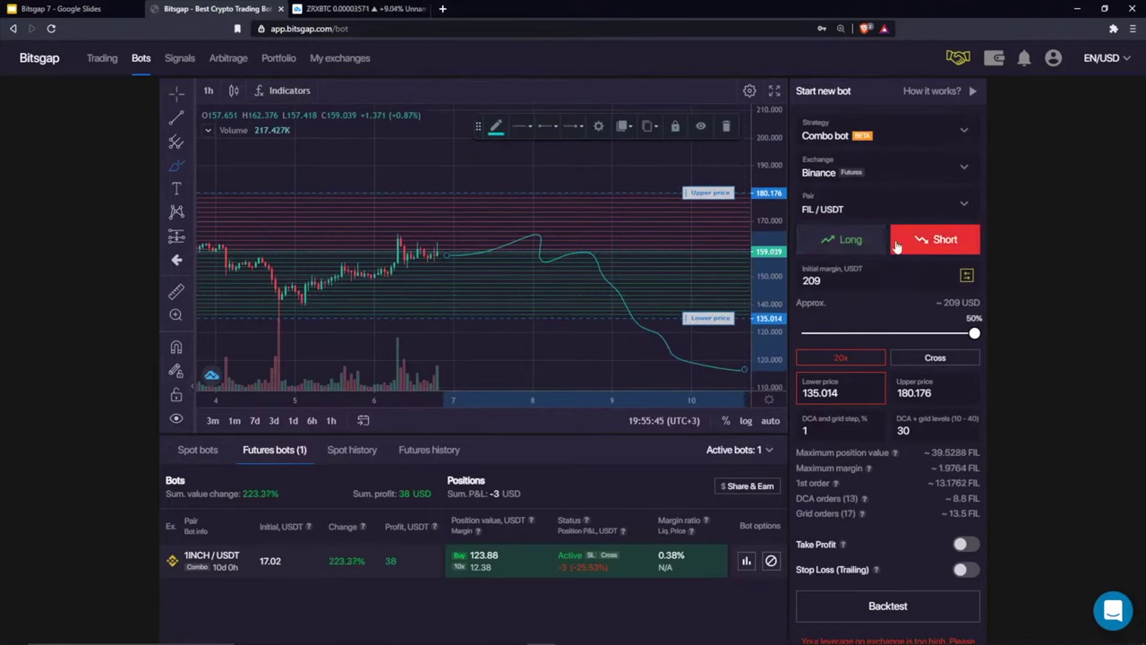
click(725, 125)
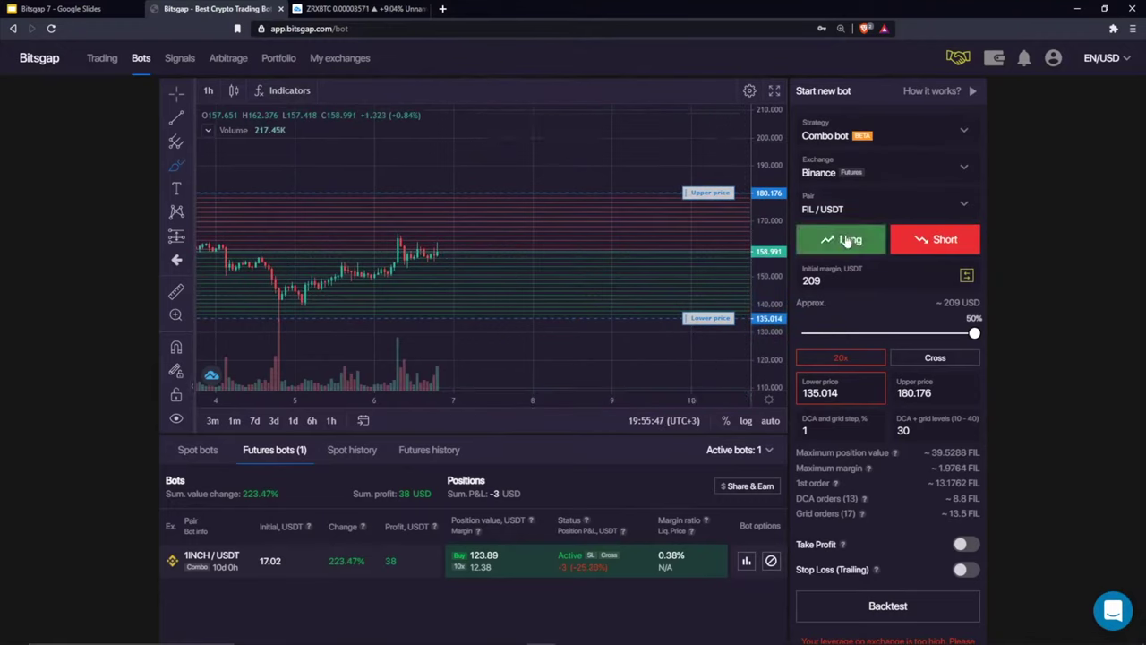
Return the bot's direction to Long, sketch a price path ahead of the latest candle, and remove it
click(847, 242)
scroll(467, 253, down, 3)
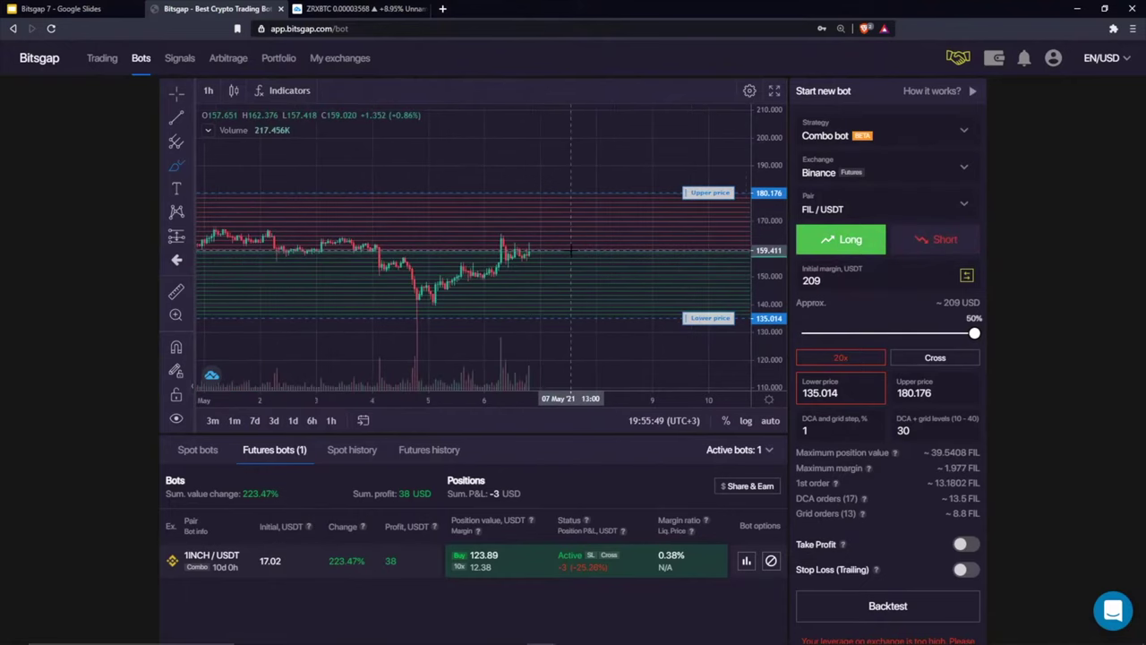
mouse_move(583, 273)
mouse_down()
mouse_move(591, 207)
mouse_move(727, 121)
mouse_up()
key(Escape)
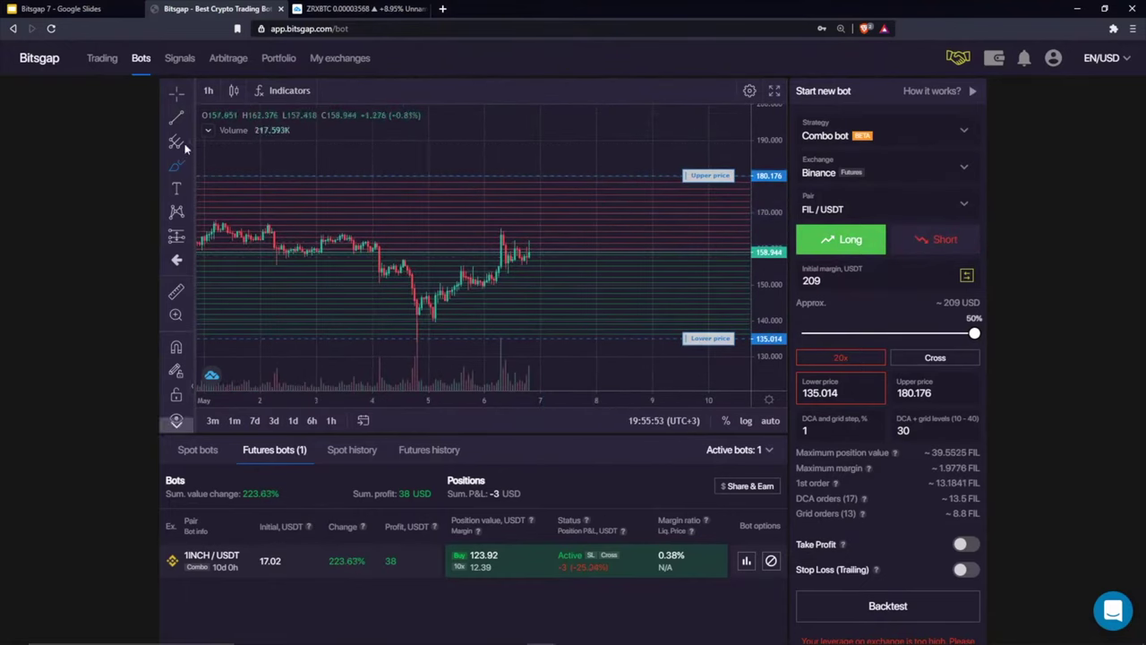
Set the FIL/USDT bot's initial margin to 20 USDT and its DCA + grid levels to 20, checking the minimum investment
drag(506, 161, 457, 162)
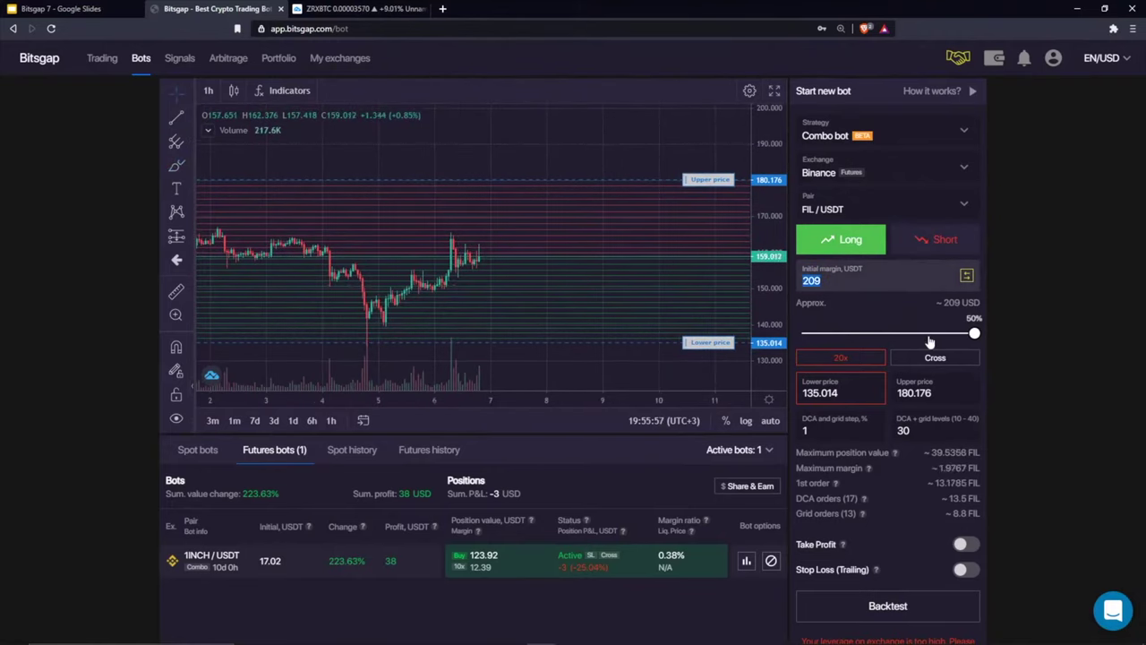
text(20)
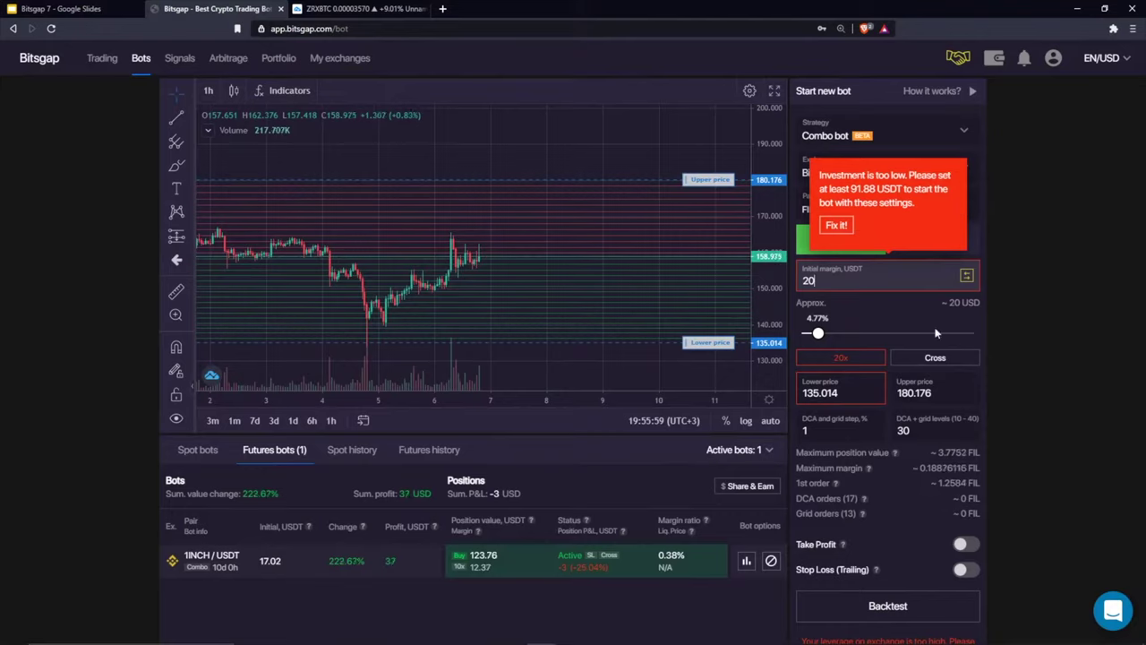
click(903, 431)
text(20)
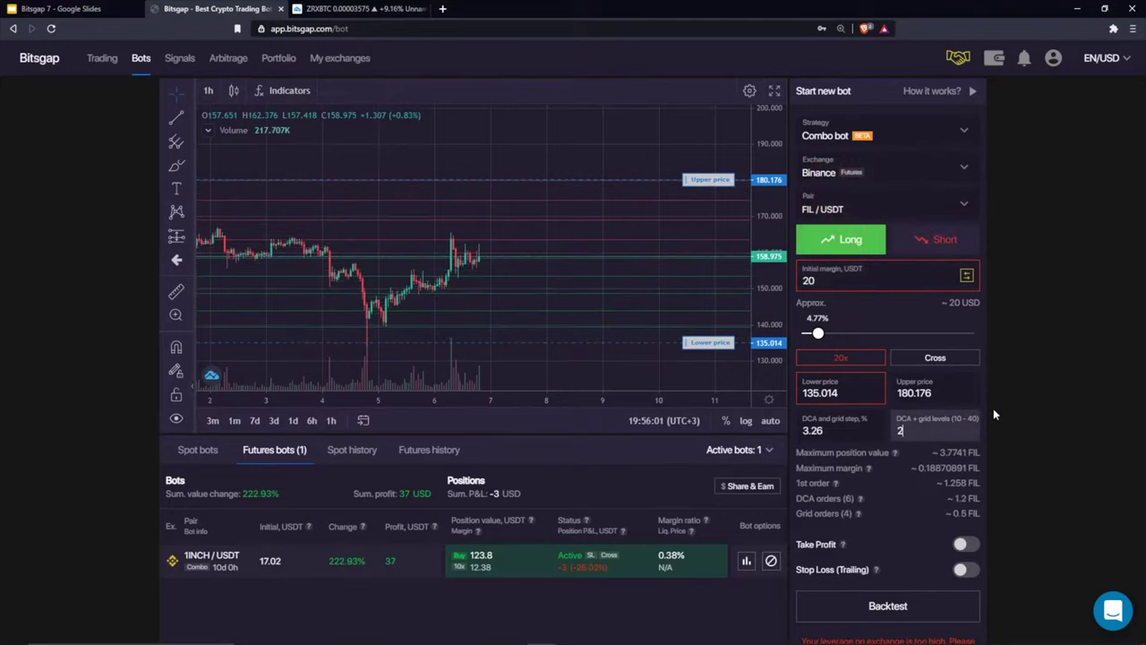
click(814, 280)
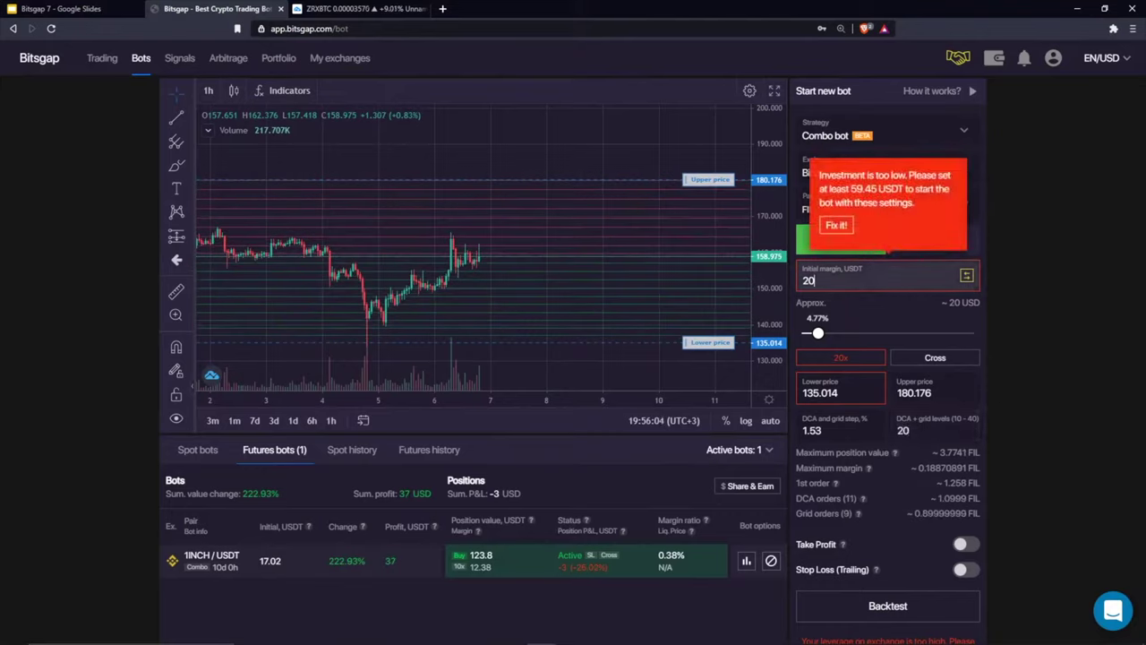
Reduce the DCA + grid levels to 14 and check the minimum investment for the initial margin
click(905, 429)
text(14)
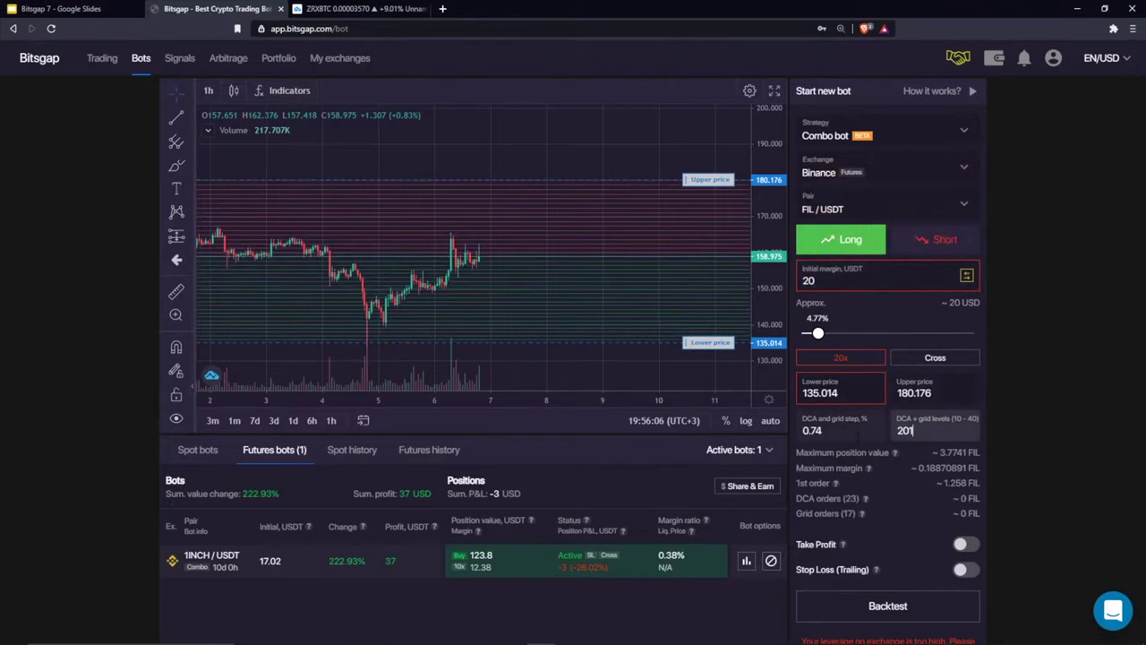
key(BackSpace)
key(BackSpace)
text(14)
click(842, 281)
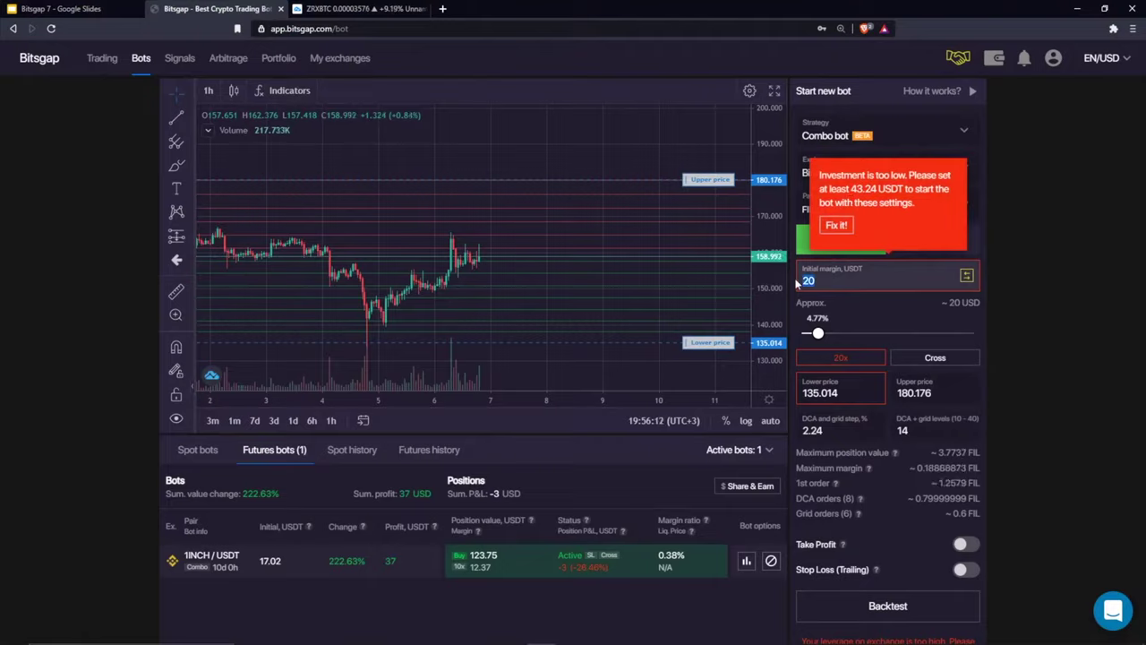
Set the DCA + grid levels to 10 and the initial margin to 40 USDT
click(903, 430)
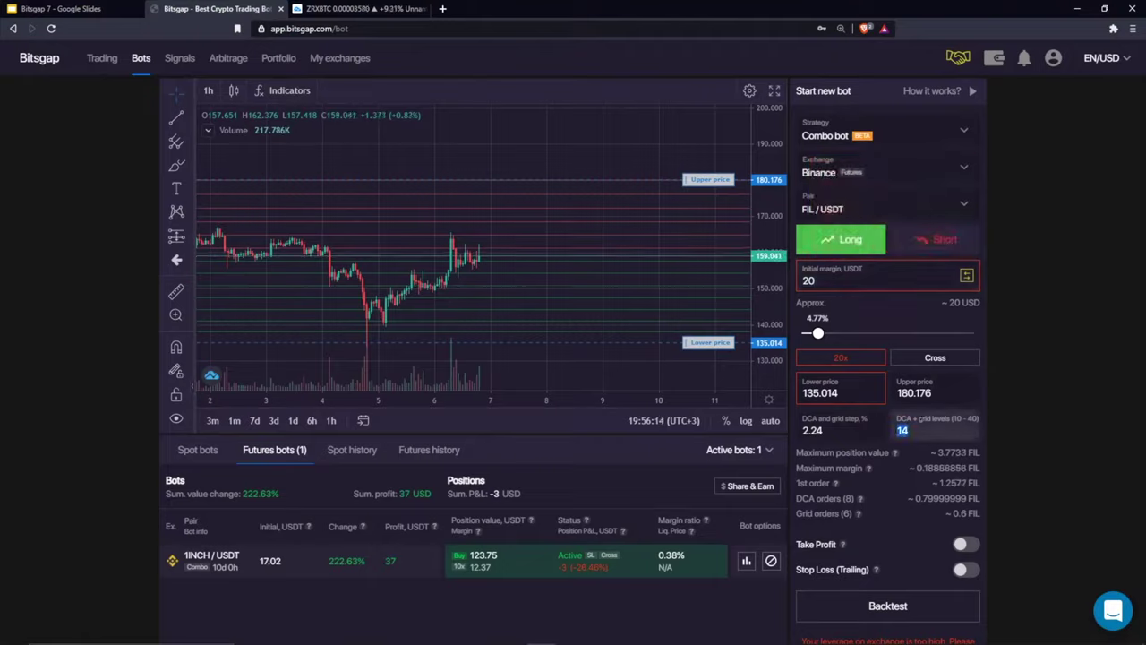
text(10)
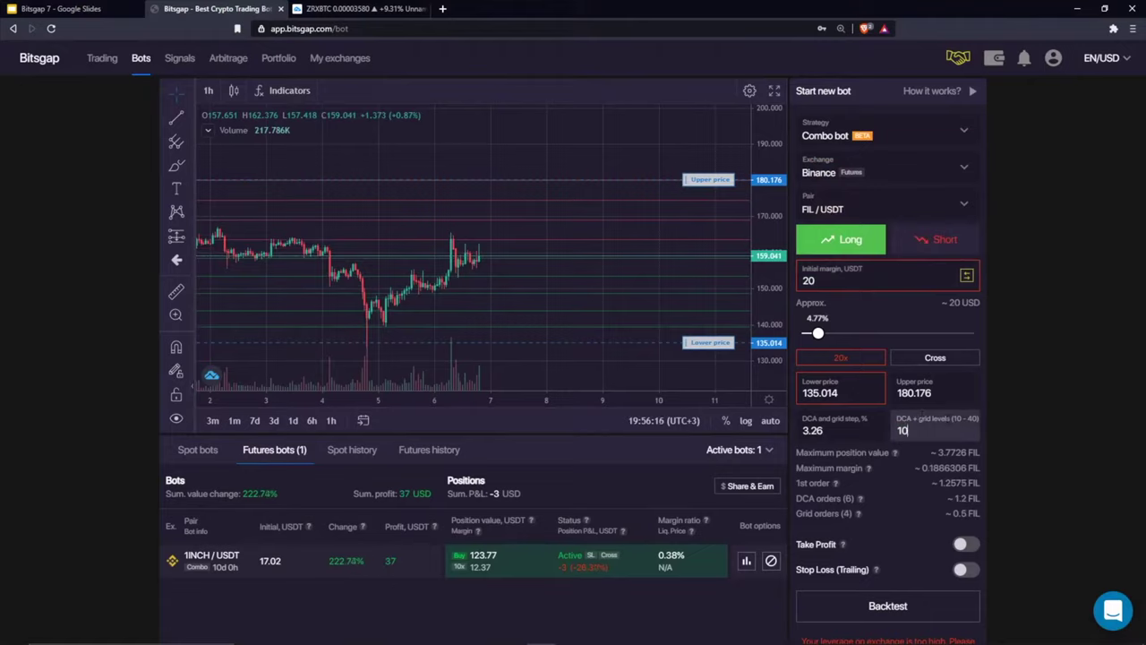
click(814, 281)
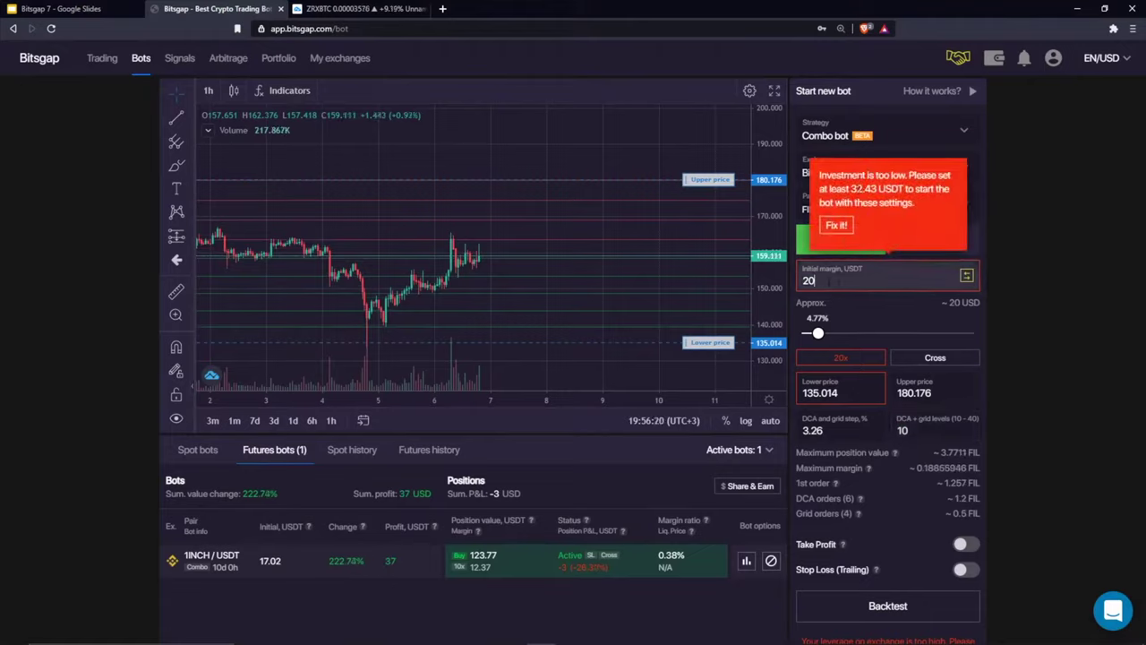
text(40)
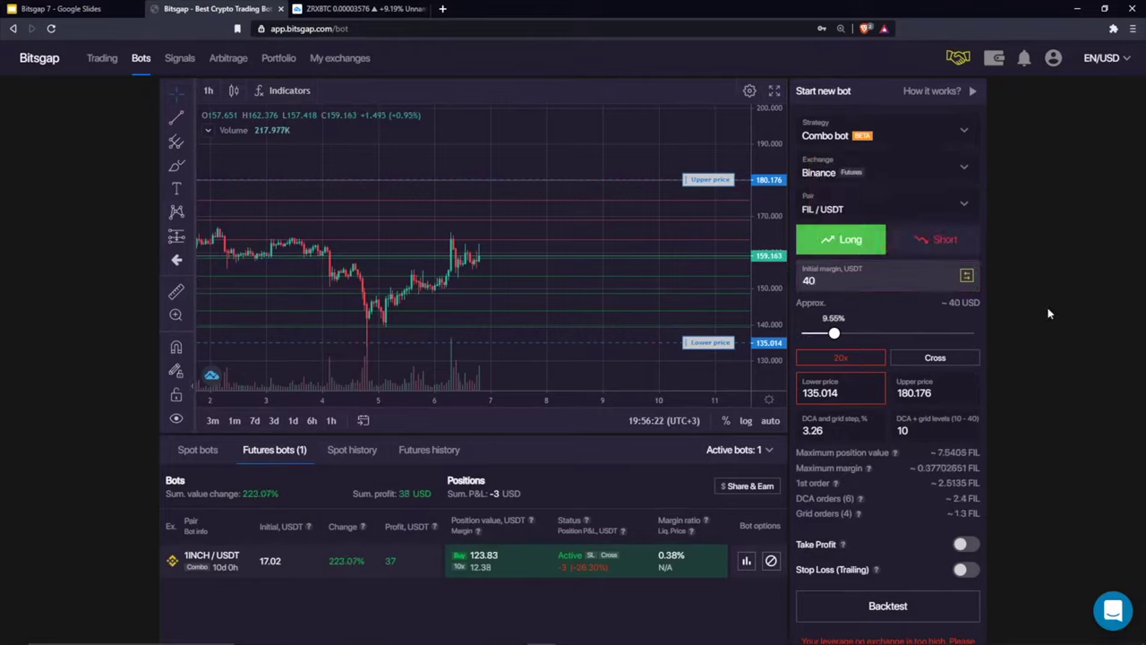
drag(820, 280, 790, 274)
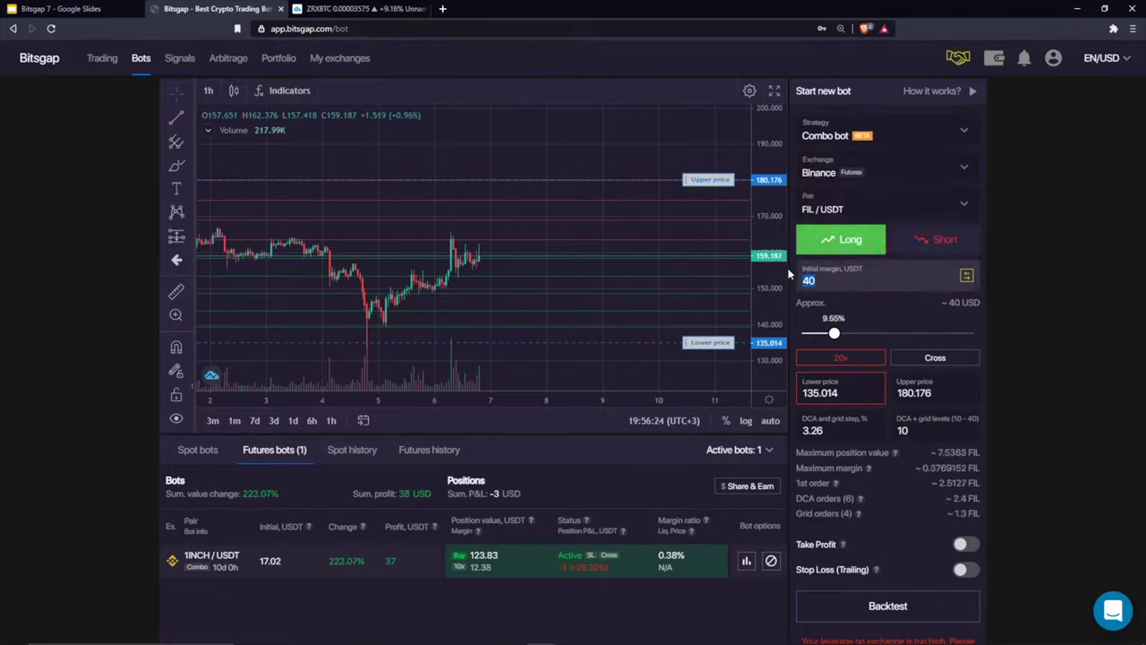
click(815, 260)
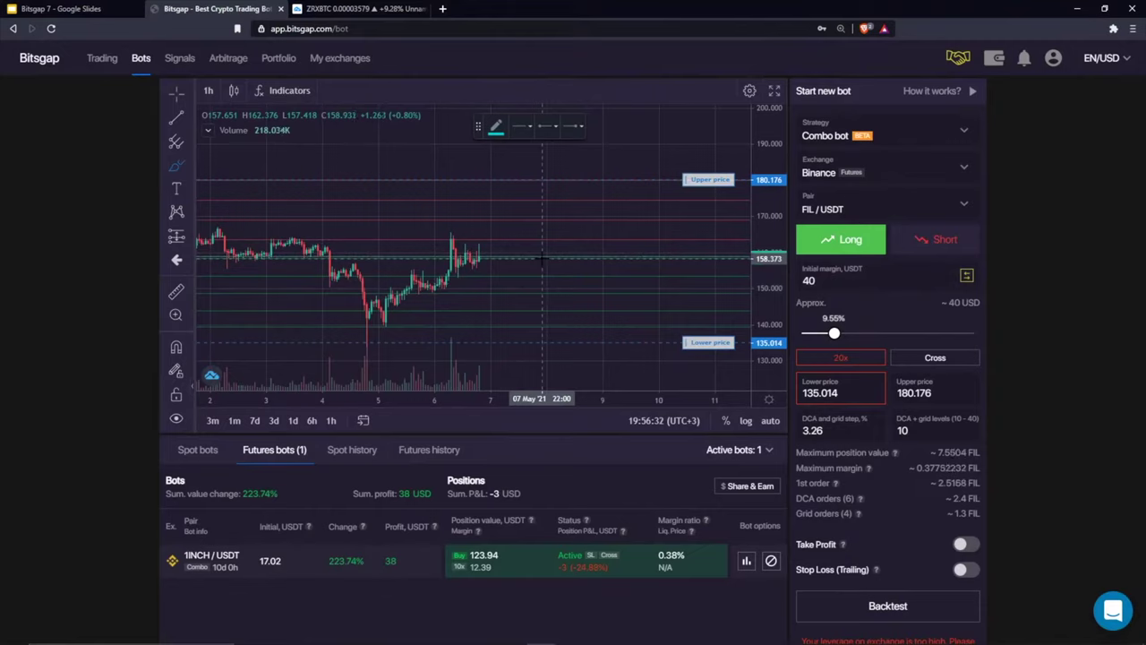
Handwrite "20 USDT = 50%" beside the current price on the chart with the Brush, and "20 USDT" above it
click(517, 255)
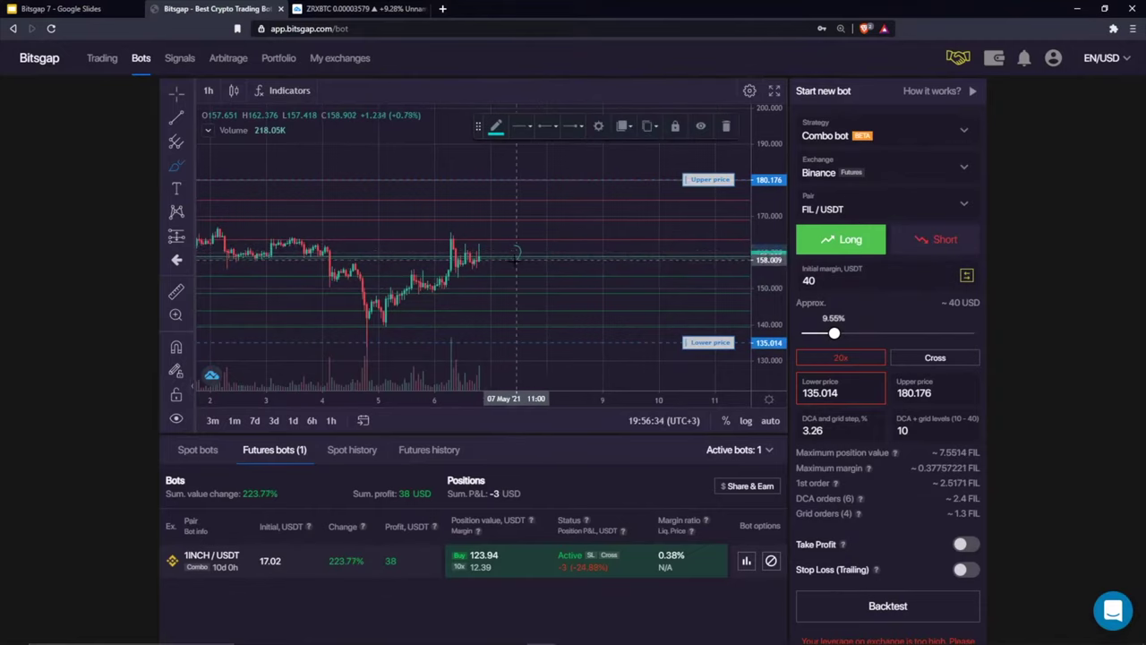
mouse_move(516, 255)
mouse_down()
mouse_move(529, 253)
mouse_move(532, 268)
mouse_move(550, 253)
mouse_move(537, 245)
mouse_move(593, 253)
mouse_move(596, 265)
mouse_move(627, 260)
mouse_move(618, 254)
mouse_move(627, 268)
mouse_move(738, 261)
mouse_up()
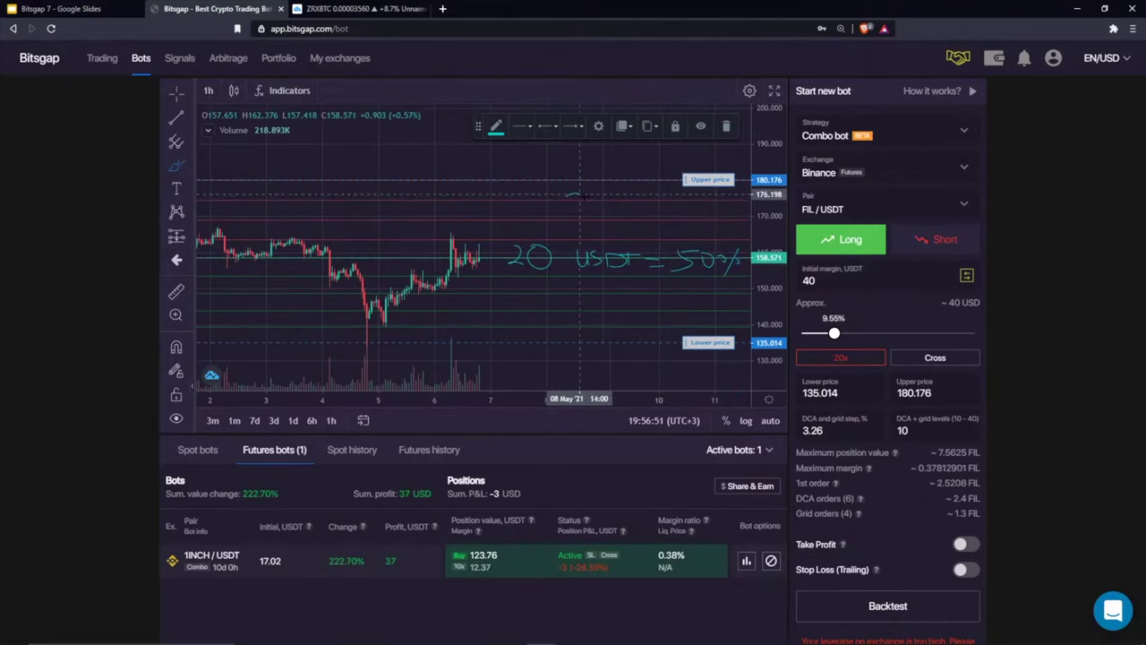
mouse_move(565, 200)
mouse_down()
mouse_move(586, 214)
mouse_move(607, 210)
mouse_move(599, 198)
mouse_up()
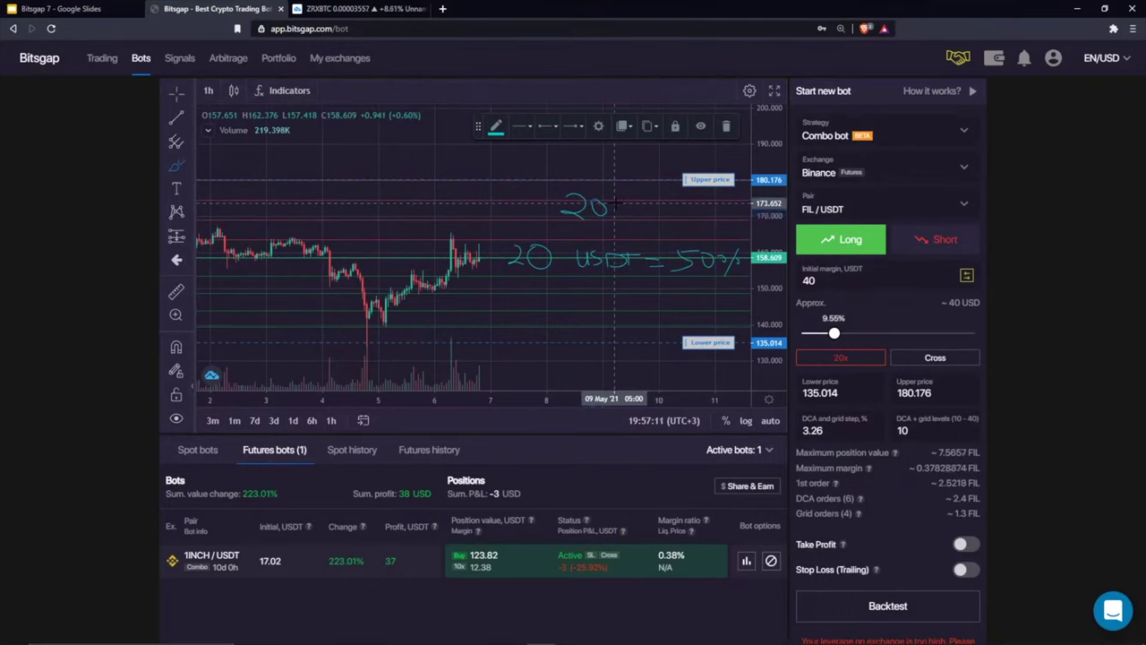
mouse_move(614, 204)
mouse_down()
mouse_move(654, 203)
mouse_move(668, 217)
mouse_move(686, 201)
mouse_up()
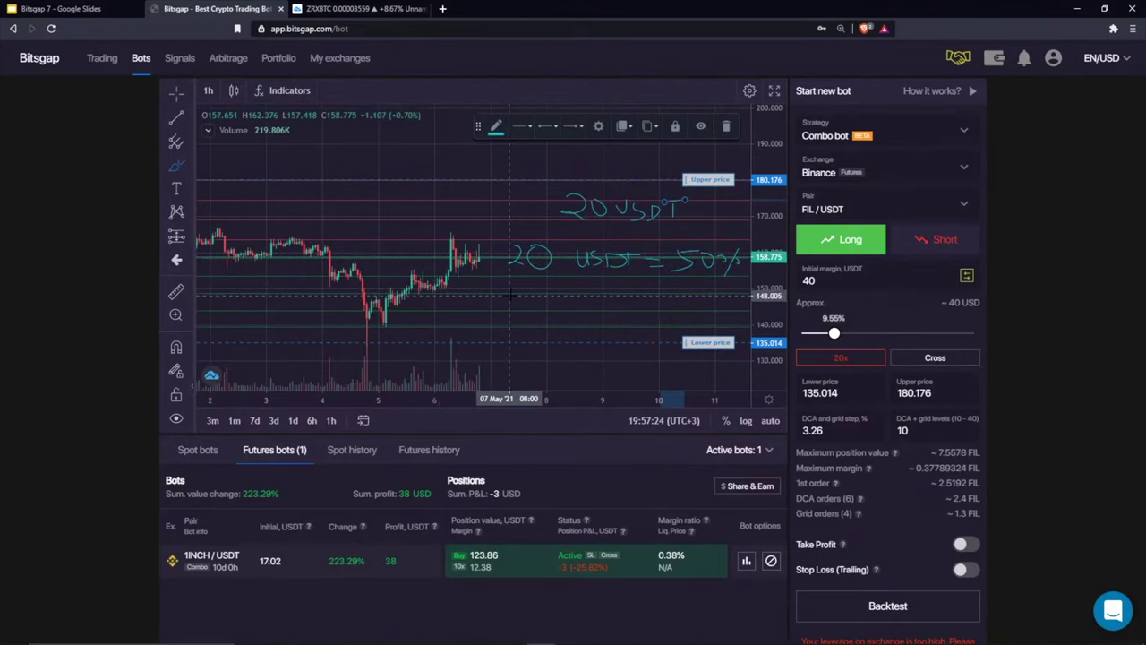
Handwrite "20" with the Brush just below the "20 USDT = 50%" note on the FIL/USDT chart
scroll(511, 294, down, 1)
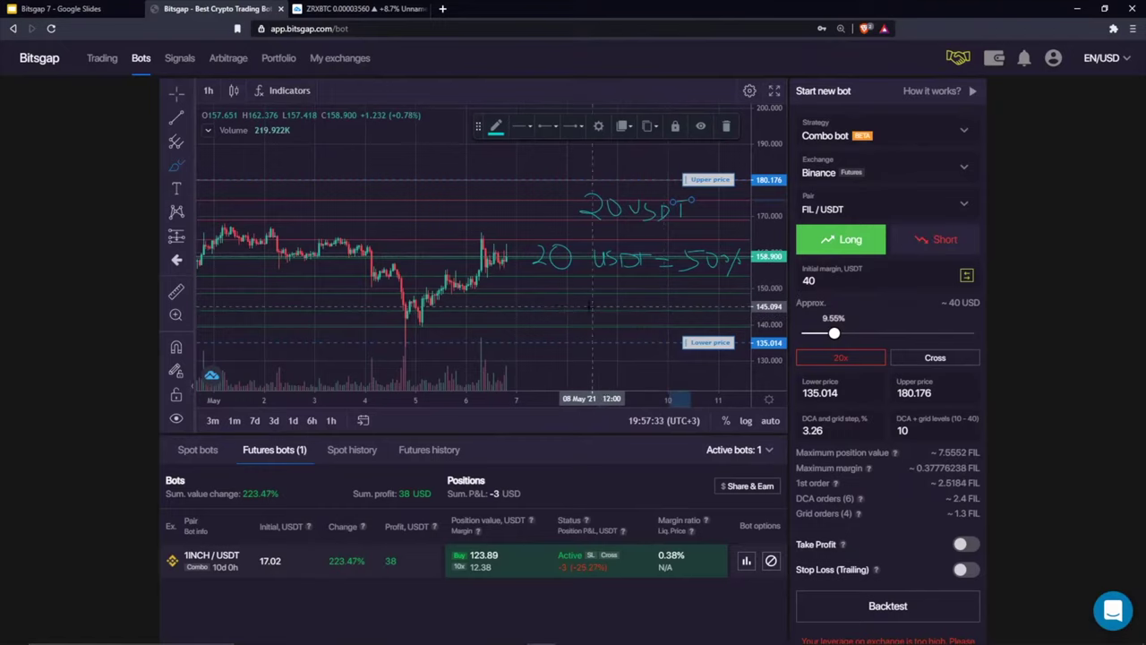
mouse_move(546, 295)
mouse_down()
mouse_move(566, 309)
mouse_move(580, 295)
mouse_up()
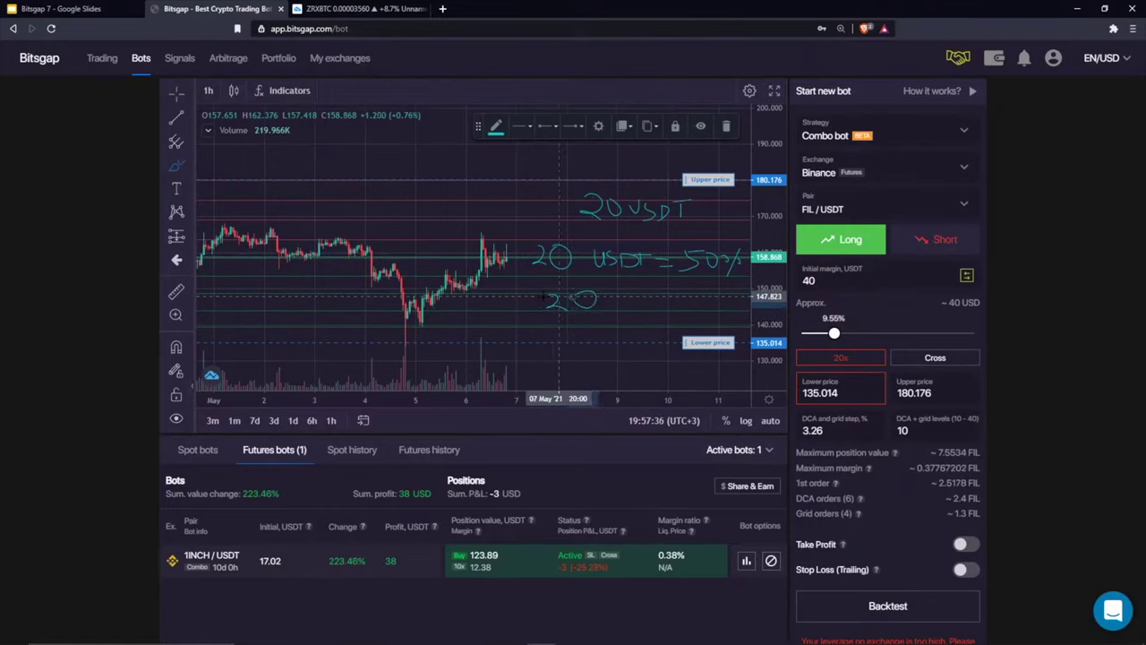
click(175, 94)
Draw one Brush box below the current price and another below the lower price, and handwrite "20 USDT" beside the second box
scroll(403, 268, down, 3)
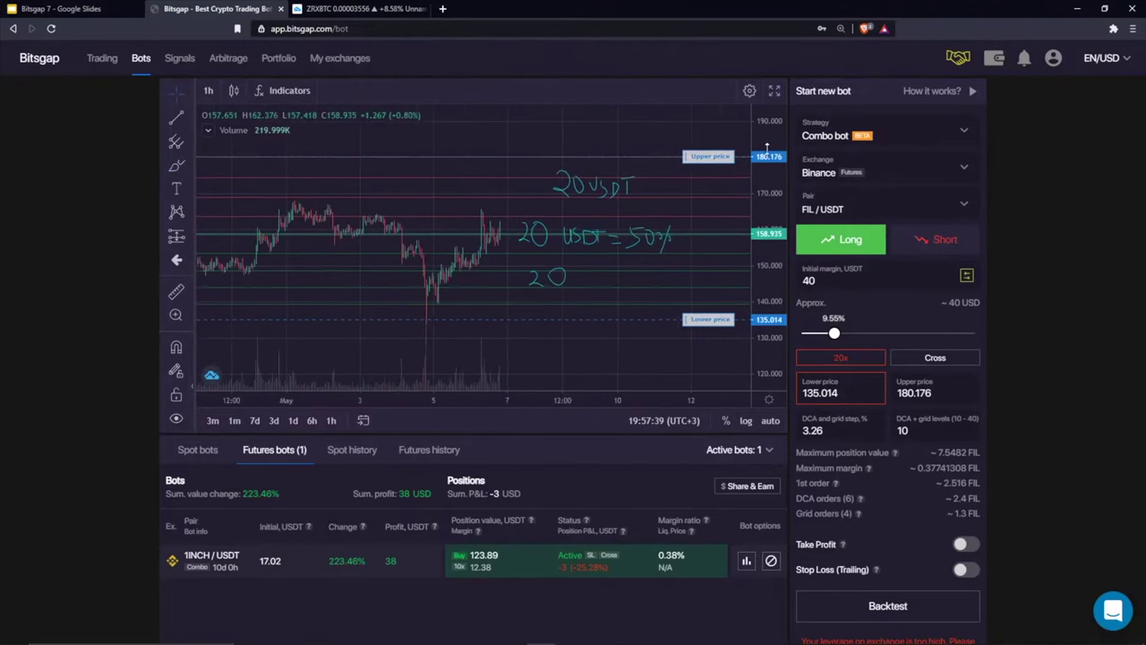
scroll(433, 163, right, 3)
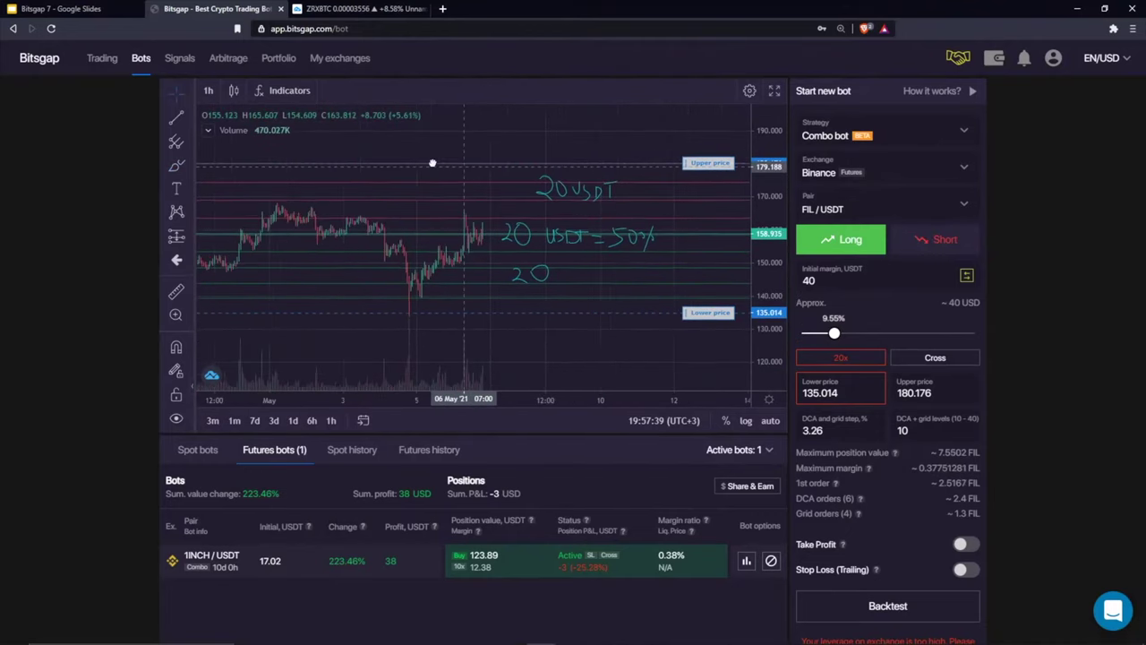
click(175, 170)
mouse_move(627, 208)
mouse_down()
mouse_move(581, 211)
mouse_move(681, 266)
mouse_move(627, 209)
mouse_up()
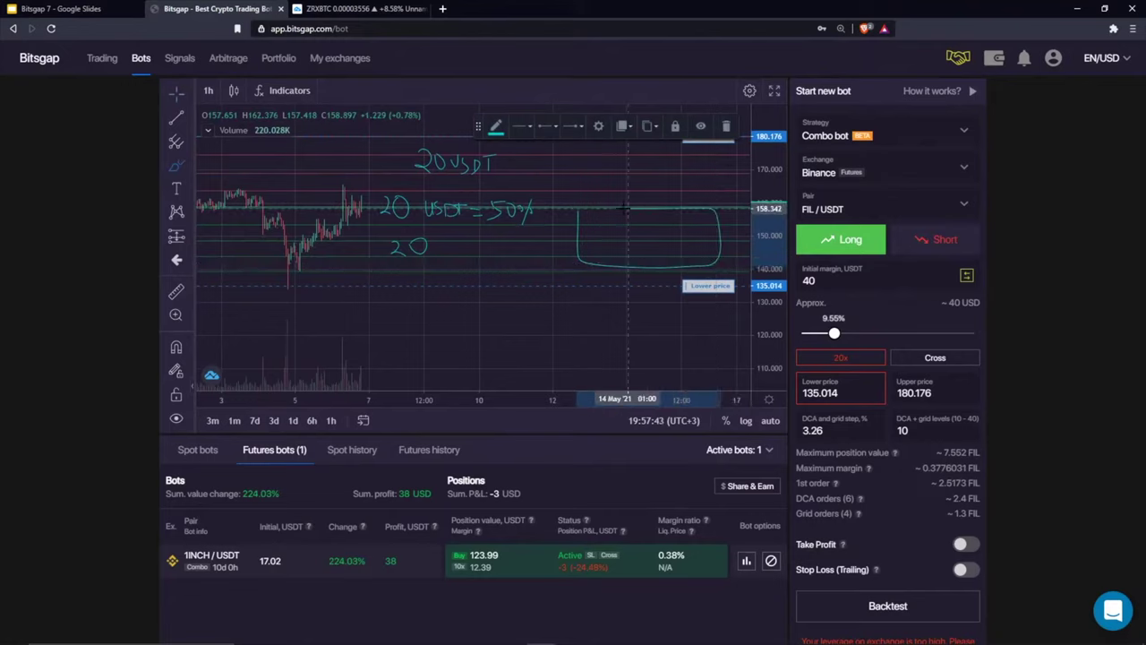
mouse_move(578, 285)
mouse_down()
mouse_move(723, 370)
mouse_move(748, 297)
mouse_move(594, 285)
mouse_up()
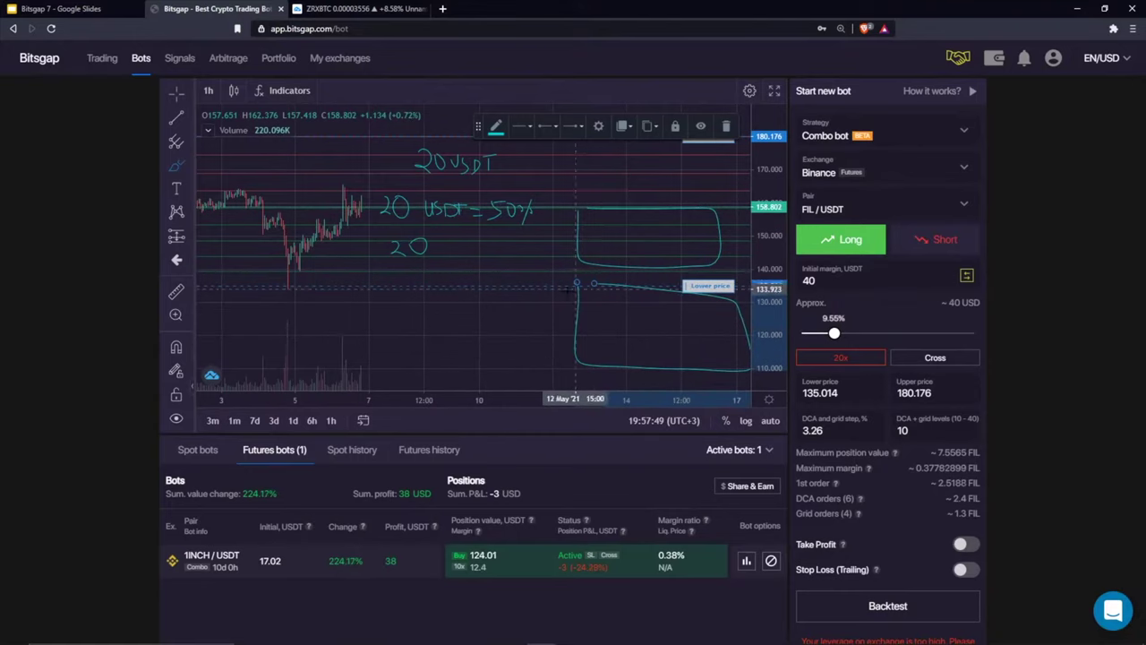
click(492, 271)
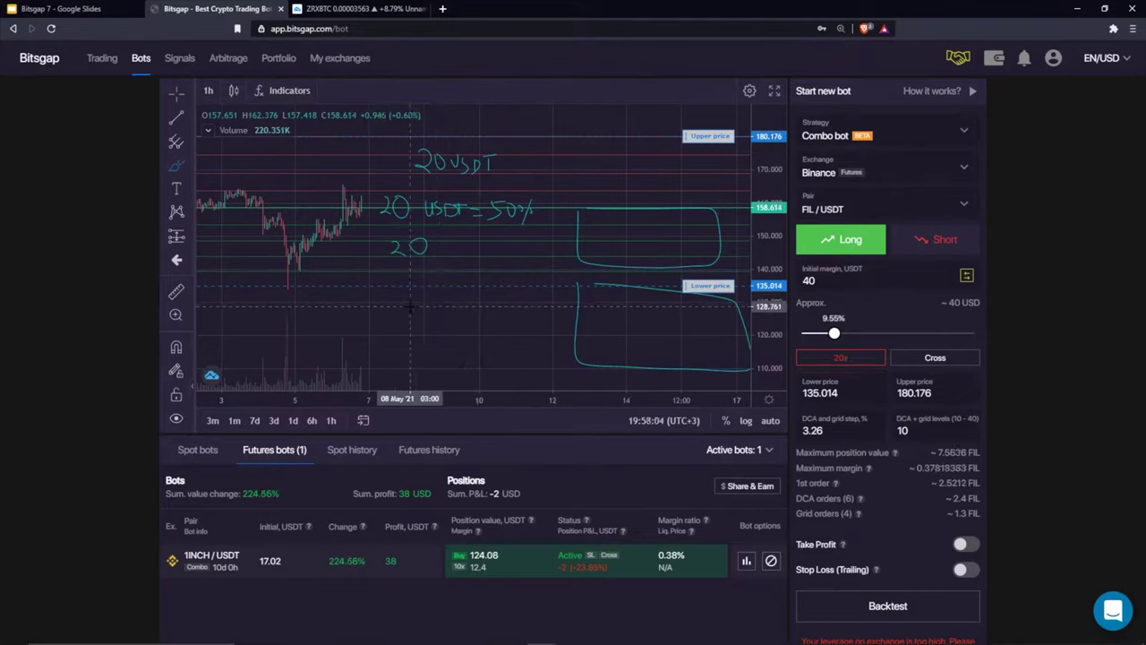
mouse_move(409, 302)
mouse_down()
mouse_move(438, 329)
mouse_move(455, 308)
mouse_move(535, 319)
mouse_move(582, 314)
mouse_move(600, 296)
mouse_up()
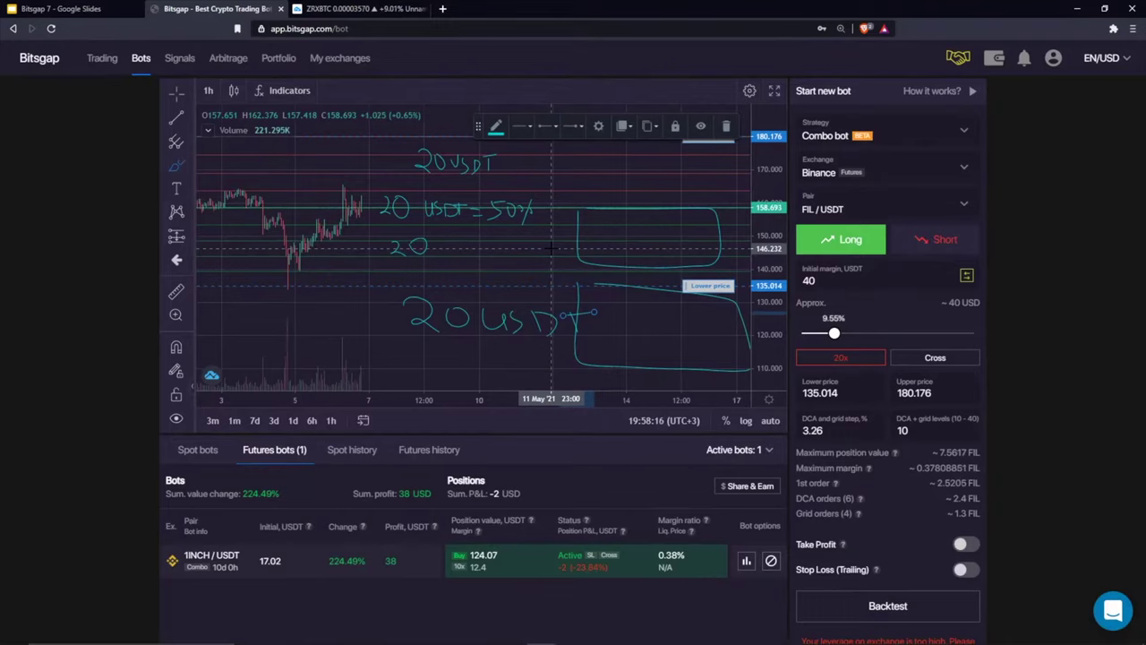
Open the futures bot history and examine each closed bot's initial investment, percentage change, profit and closing status
click(423, 453)
scroll(504, 456, down, 2)
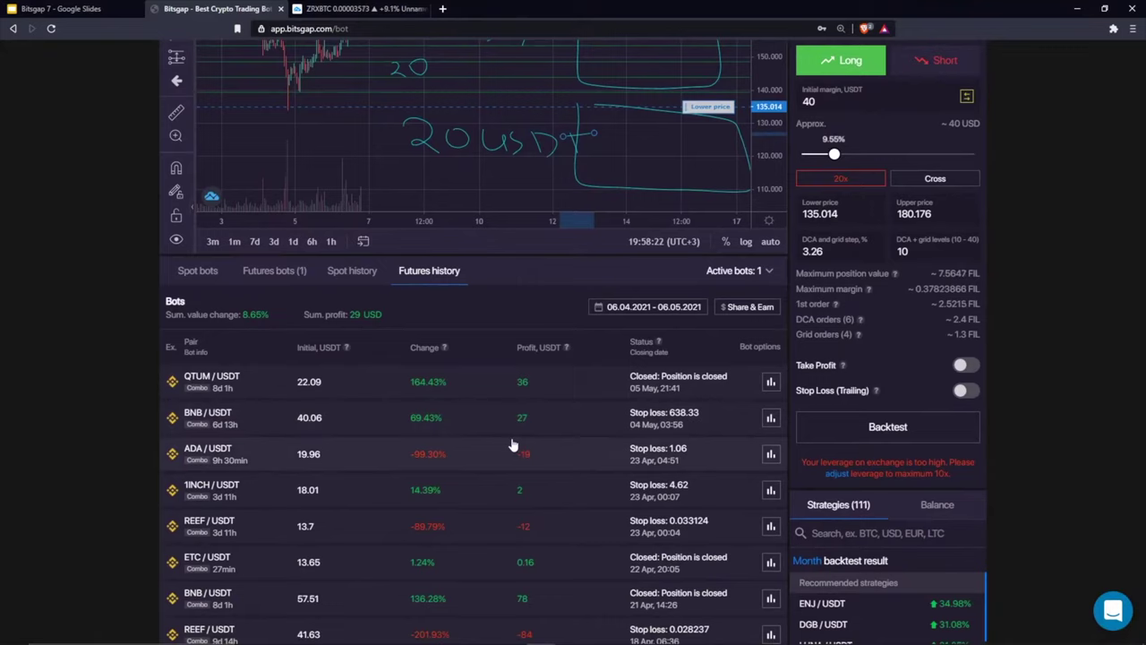
scroll(513, 445, down, 1)
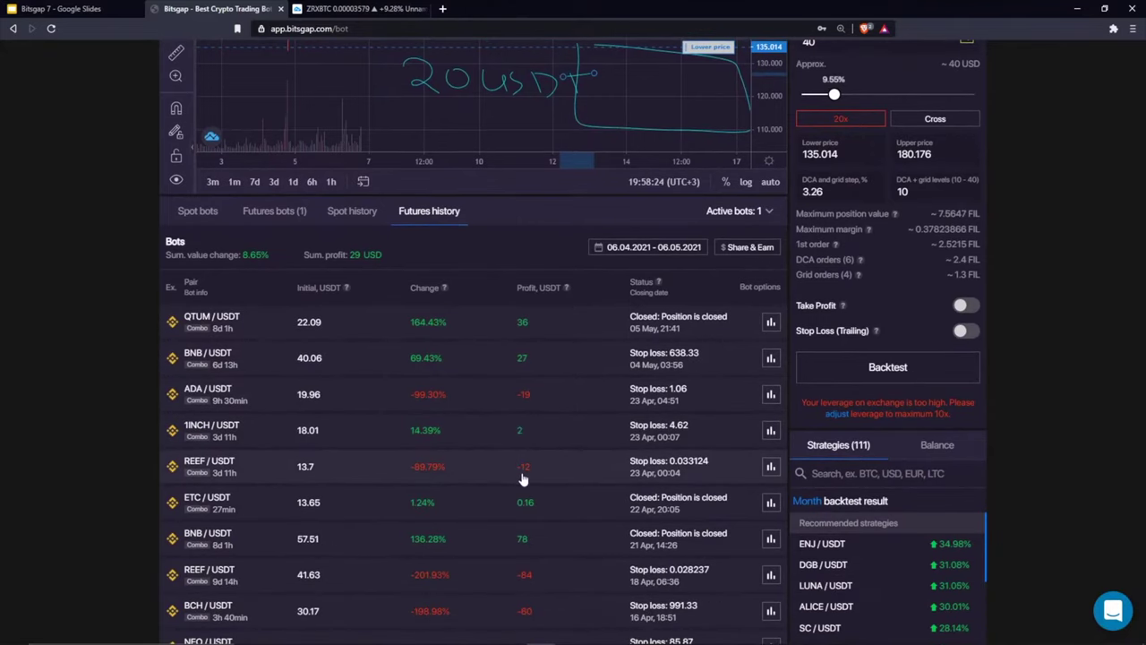
scroll(432, 586, down, 1)
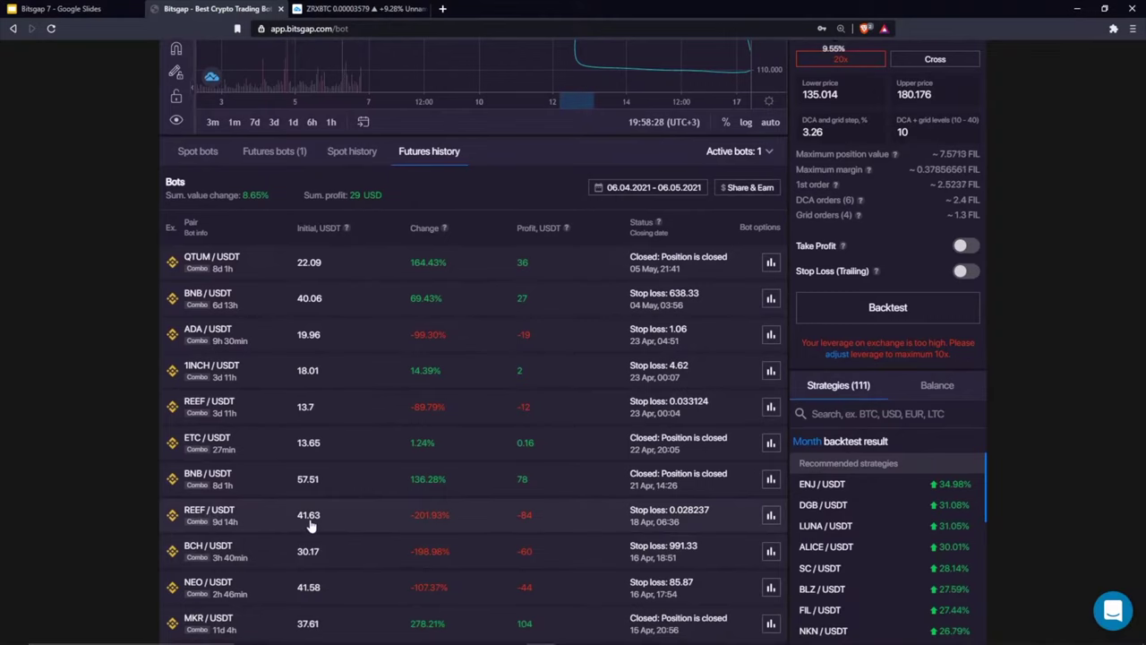
scroll(311, 525, up, 1)
scroll(403, 436, up, 1)
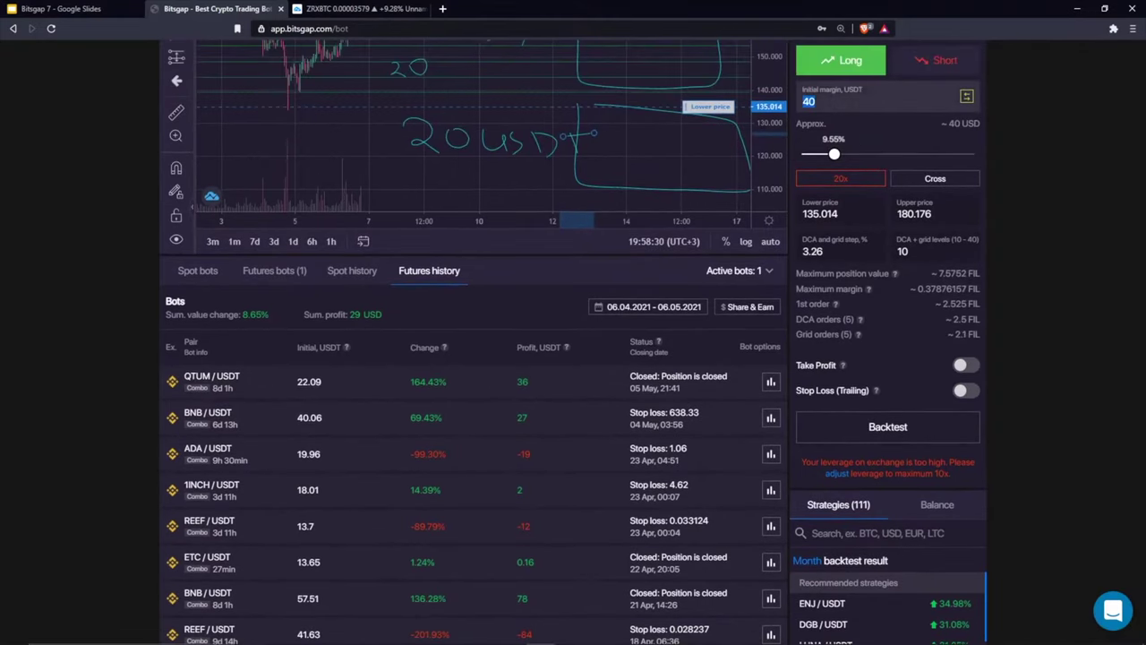
scroll(471, 399, down, 1)
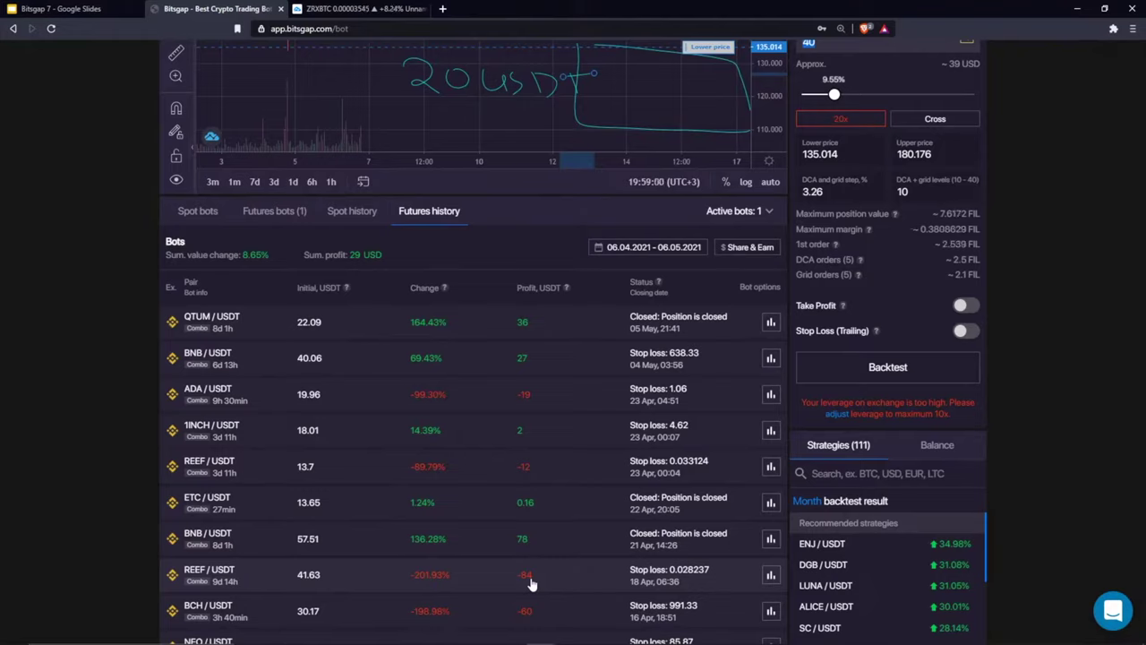
scroll(595, 201, up, 2)
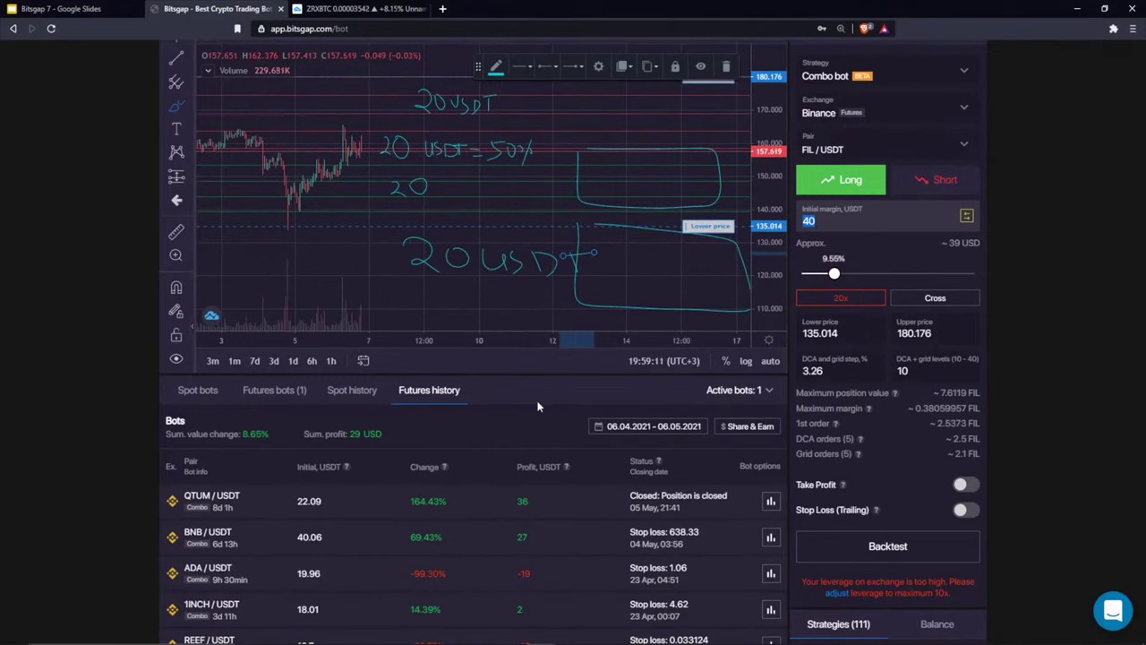
scroll(528, 381, down, 1)
scroll(526, 367, down, 2)
scroll(501, 297, down, 3)
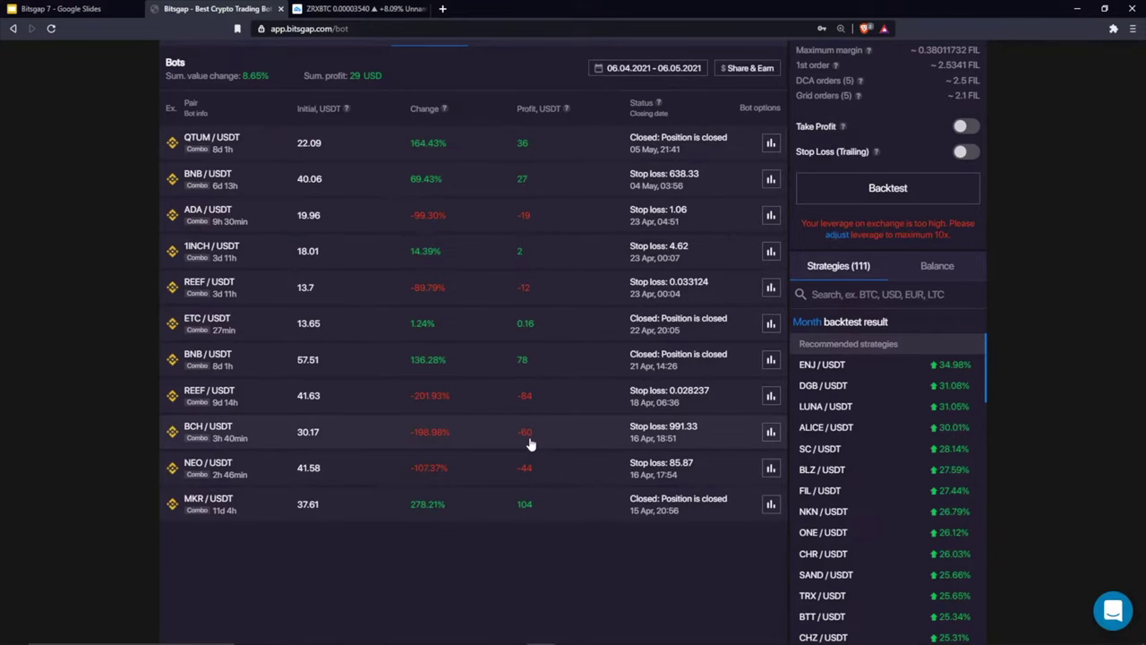
scroll(557, 404, up, 3)
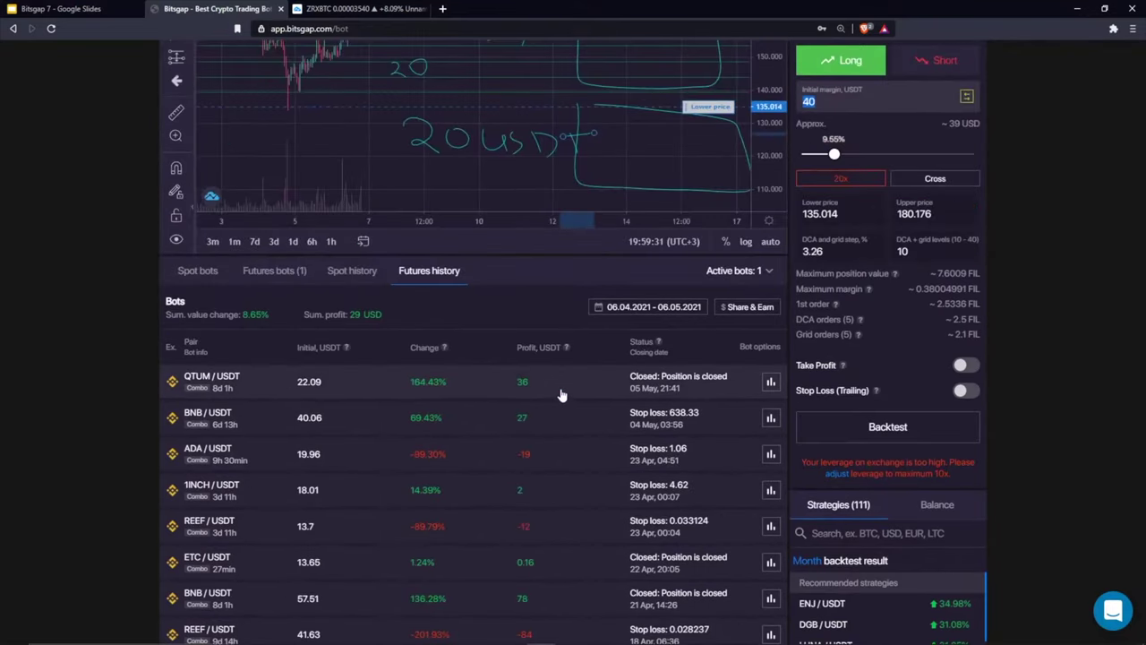
scroll(564, 341, down, 2)
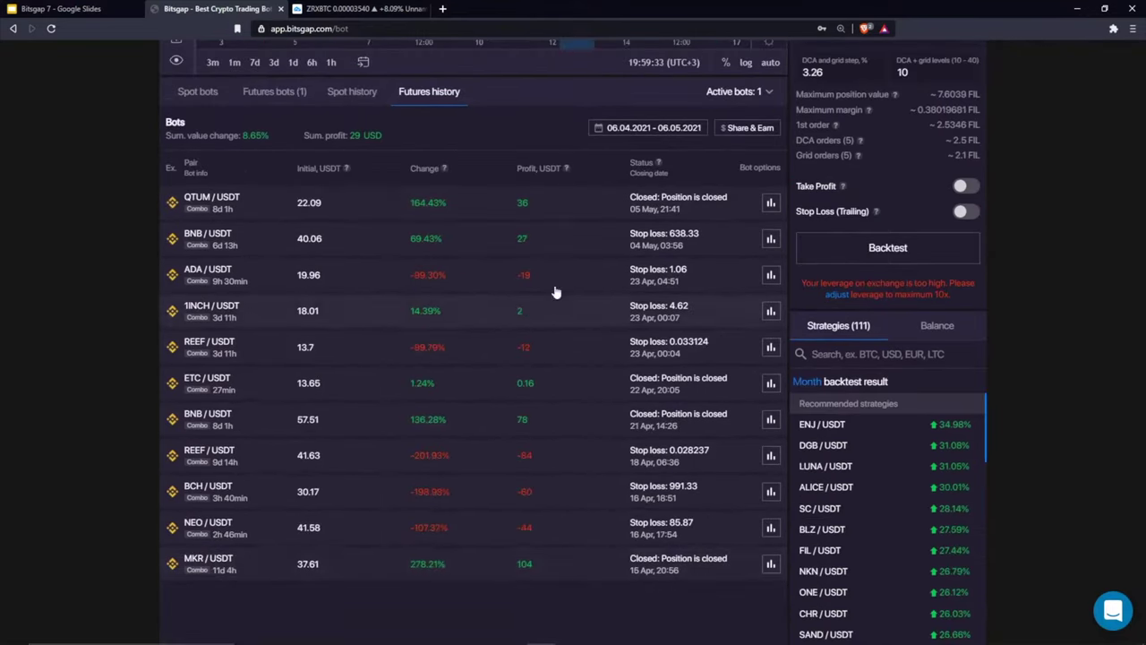
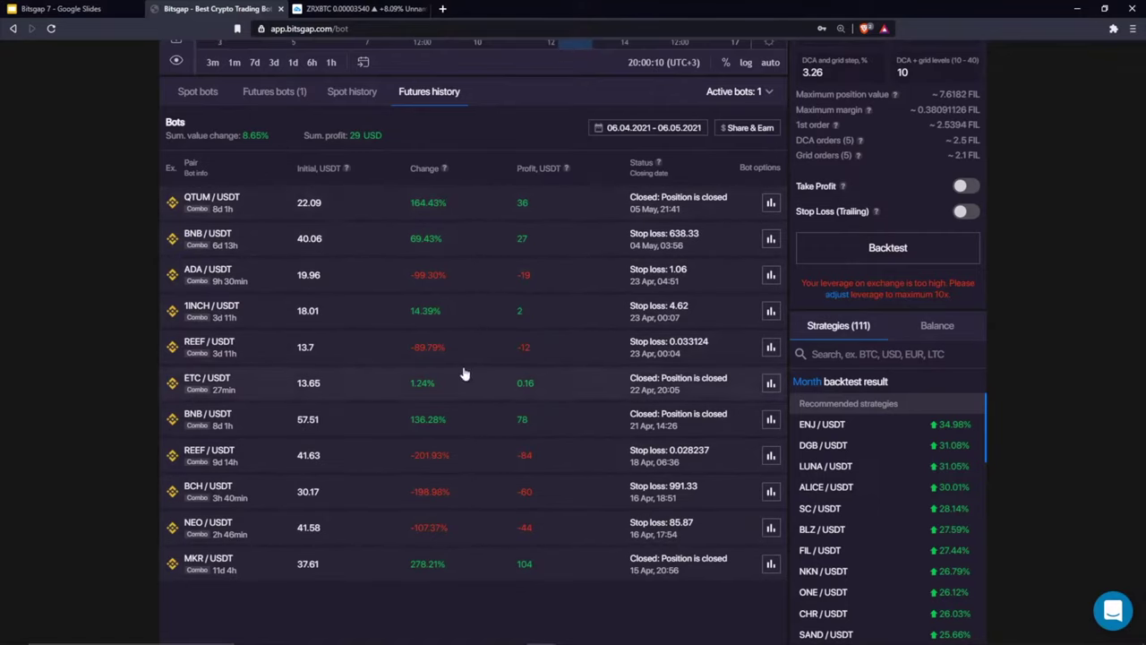
Compare the summed profit and value change of the closed futures bots with those of the active 1INCH/USDT bot
drag(384, 137, 349, 135)
click(275, 93)
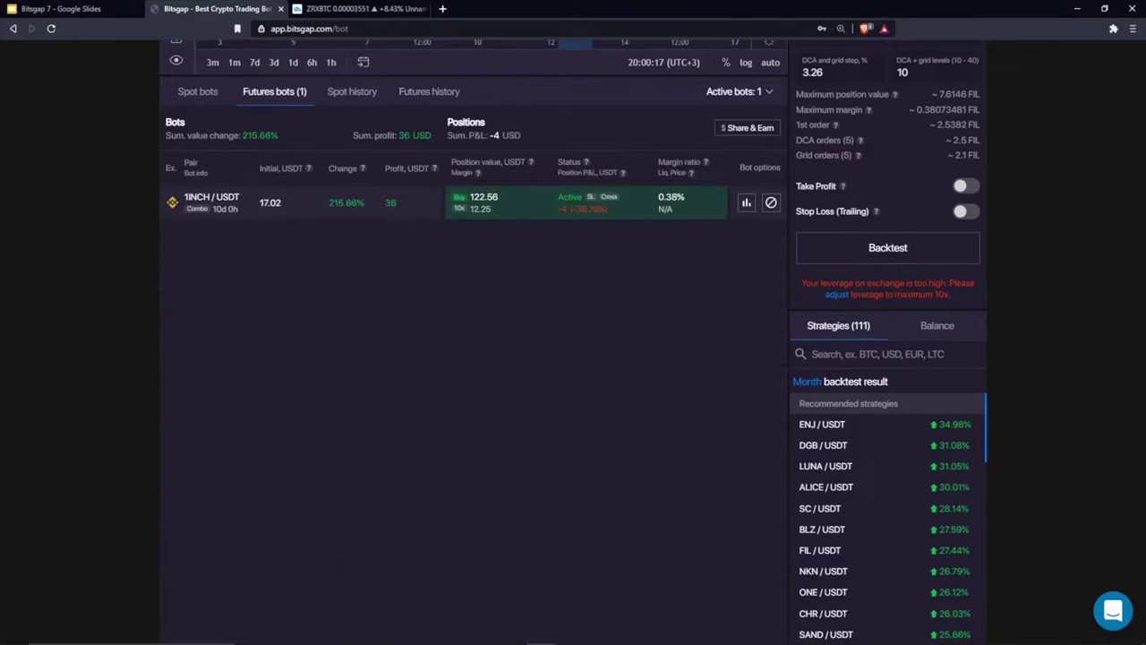
click(430, 93)
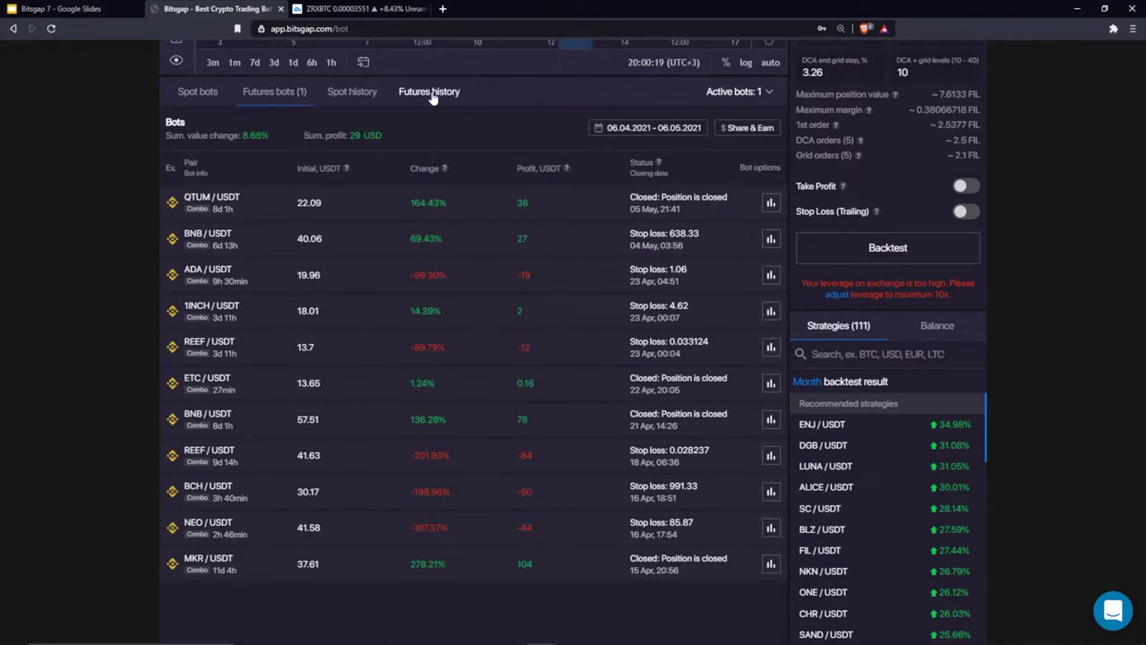
double_click(354, 136)
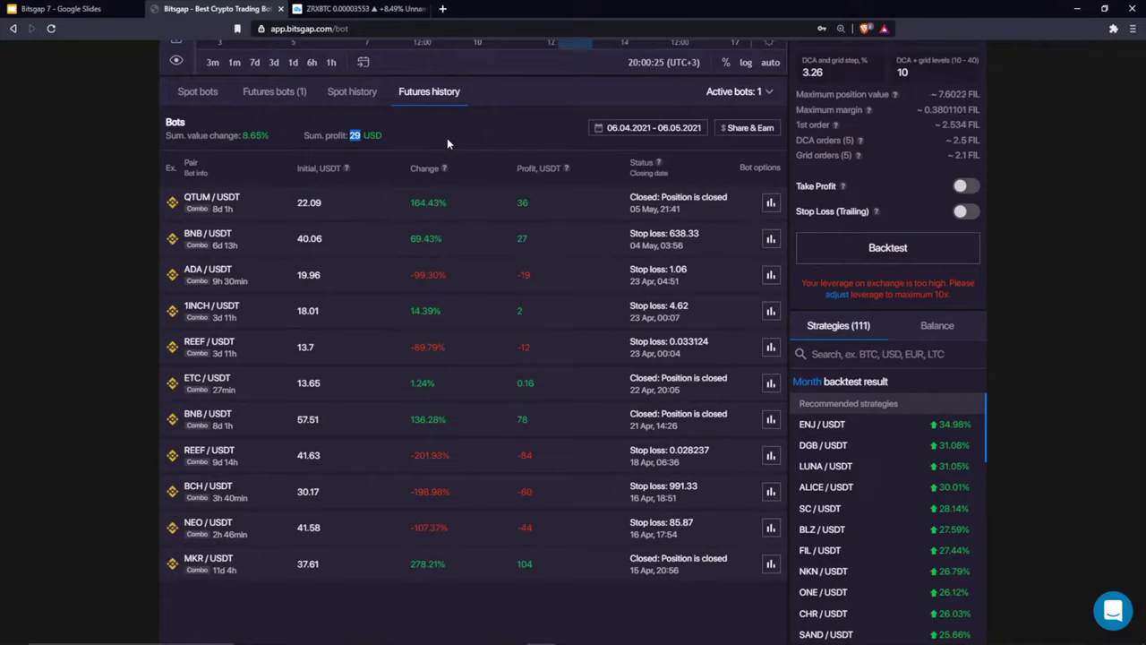
click(427, 135)
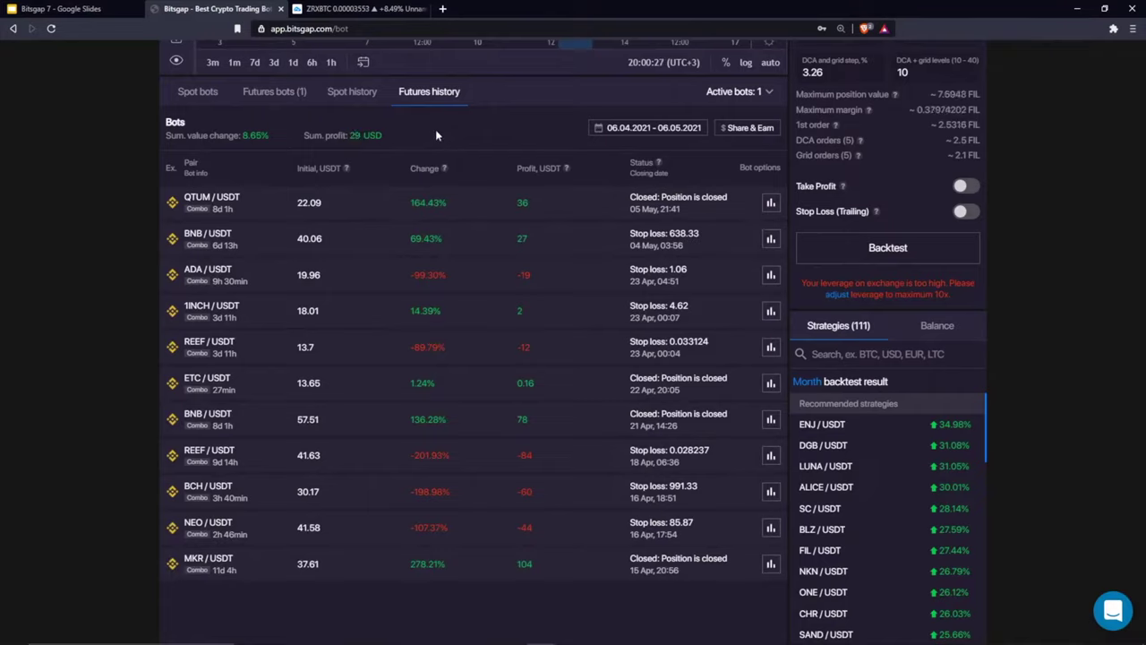
double_click(252, 135)
drag(242, 135, 270, 139)
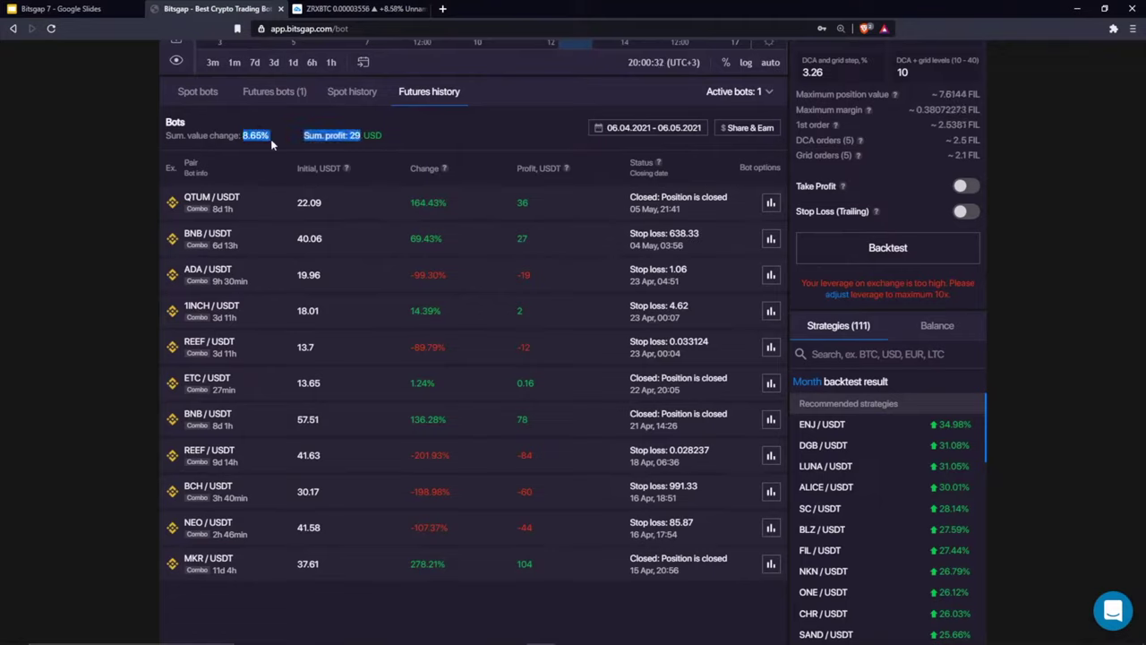
click(289, 136)
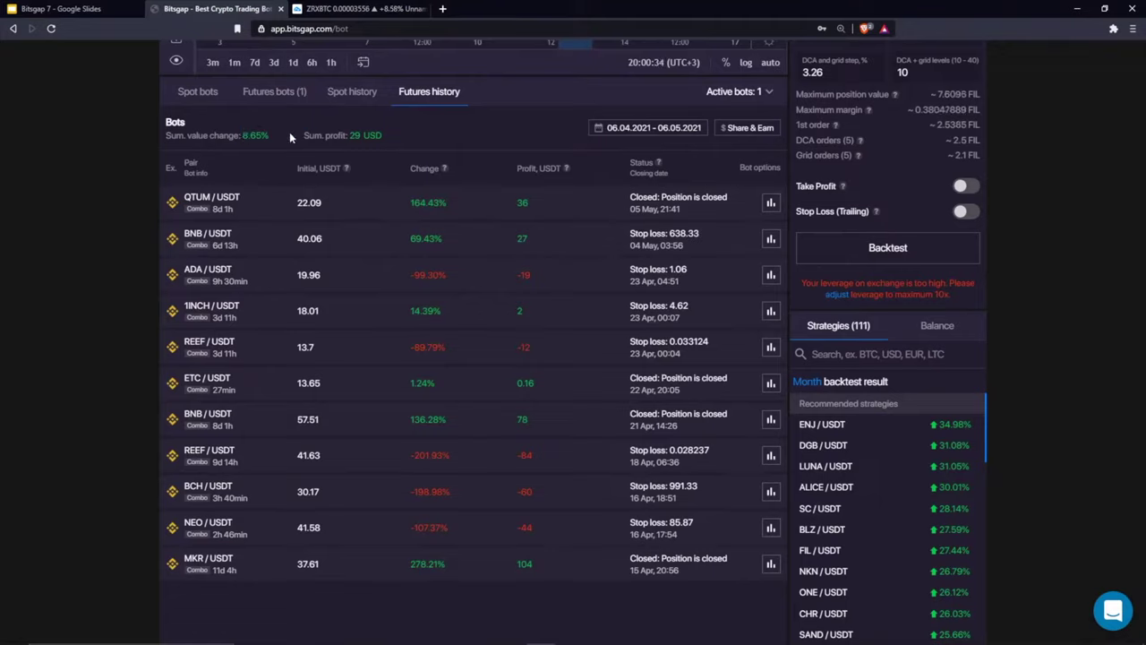
click(269, 96)
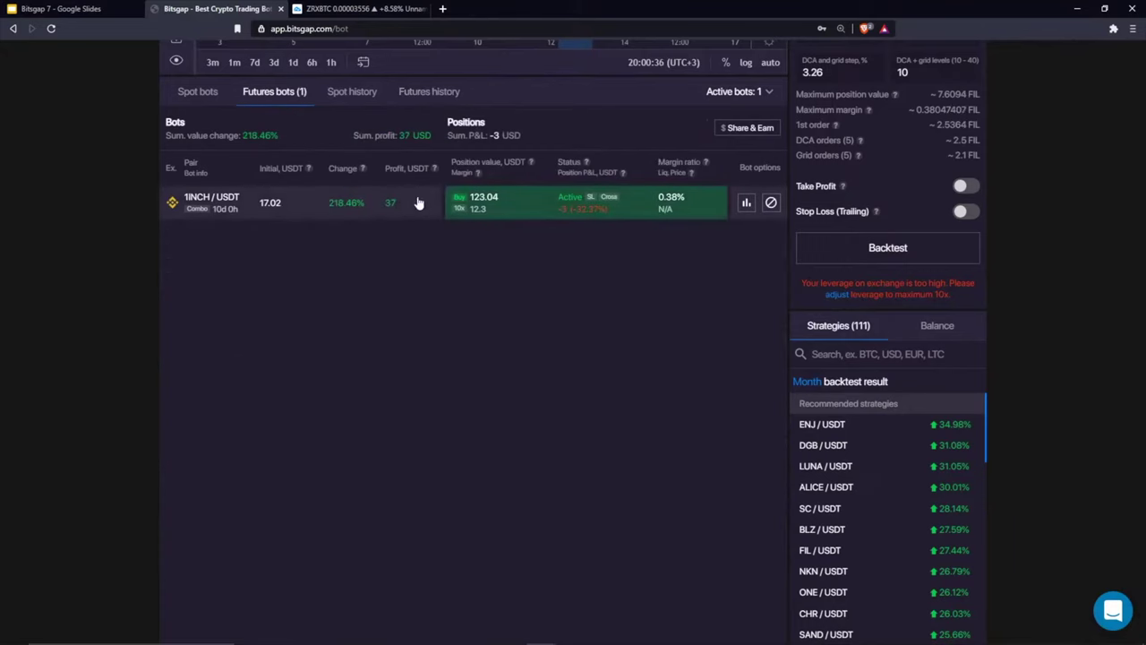
click(424, 93)
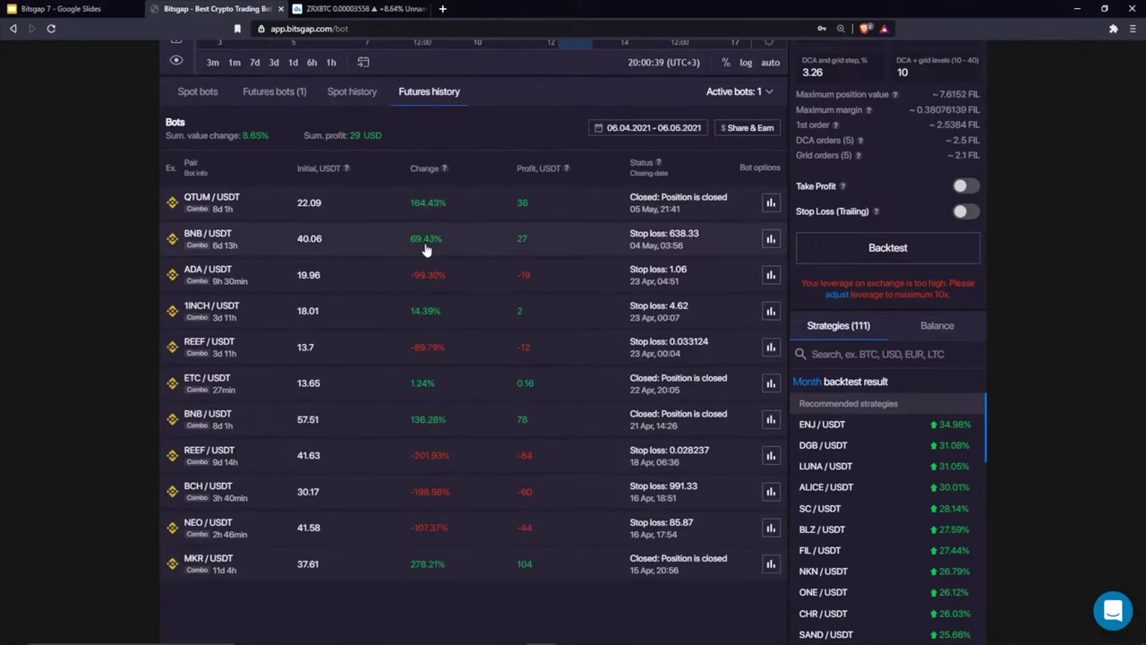
Remove all handwritten drawings from the FIL/USDT chart
scroll(425, 249, up, 4)
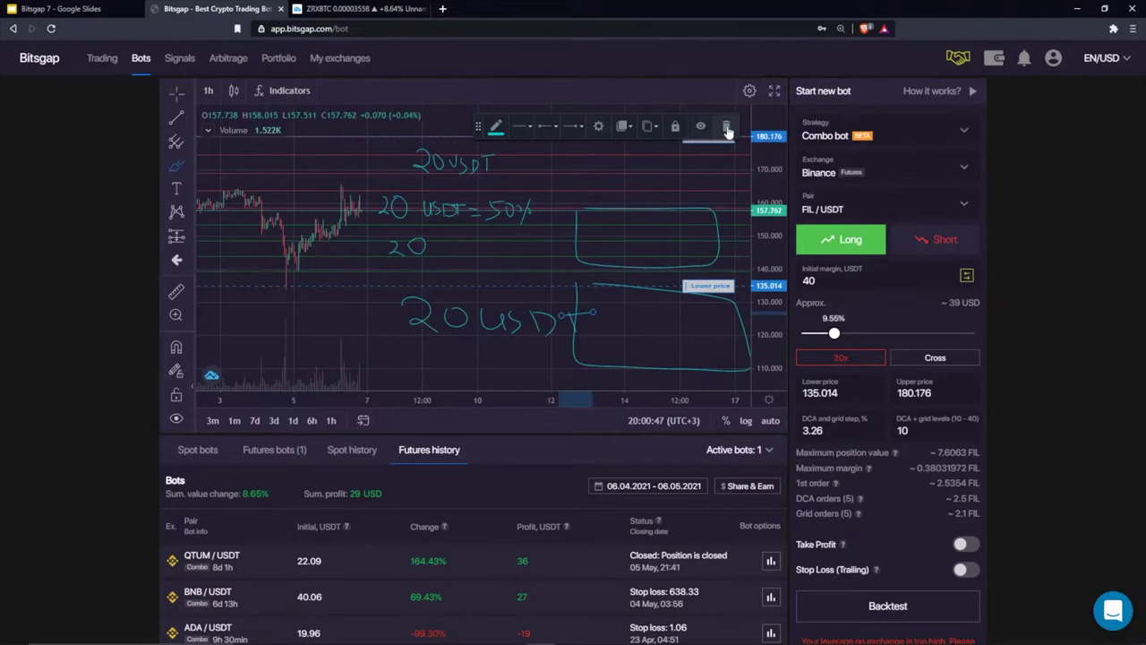
click(522, 260)
right_click(503, 262)
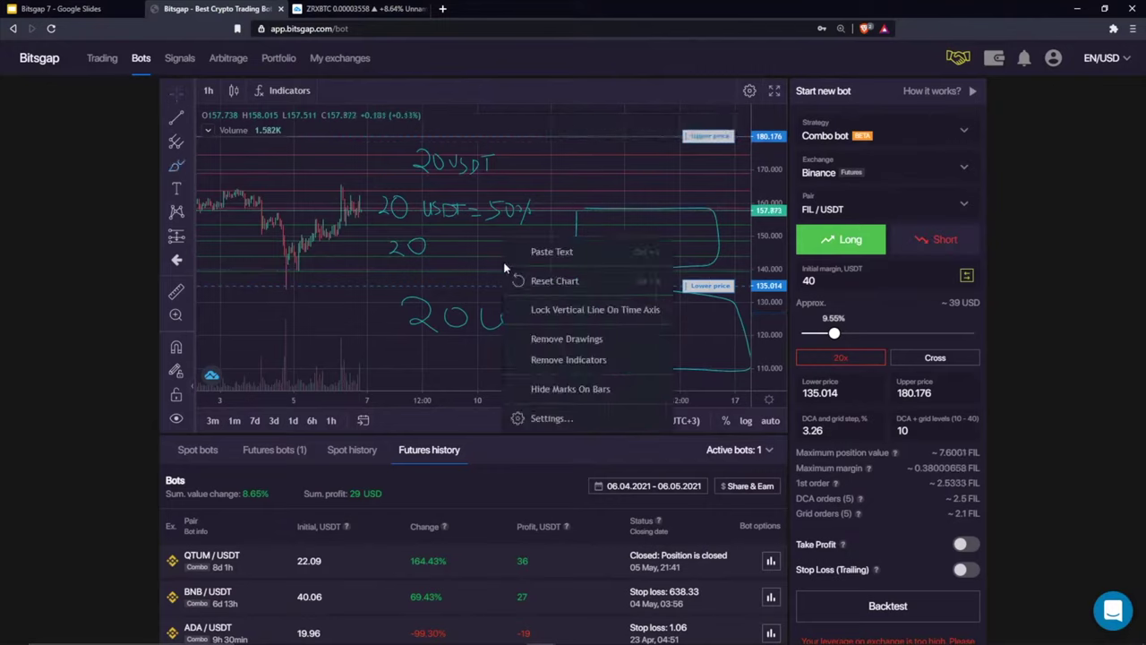
click(552, 340)
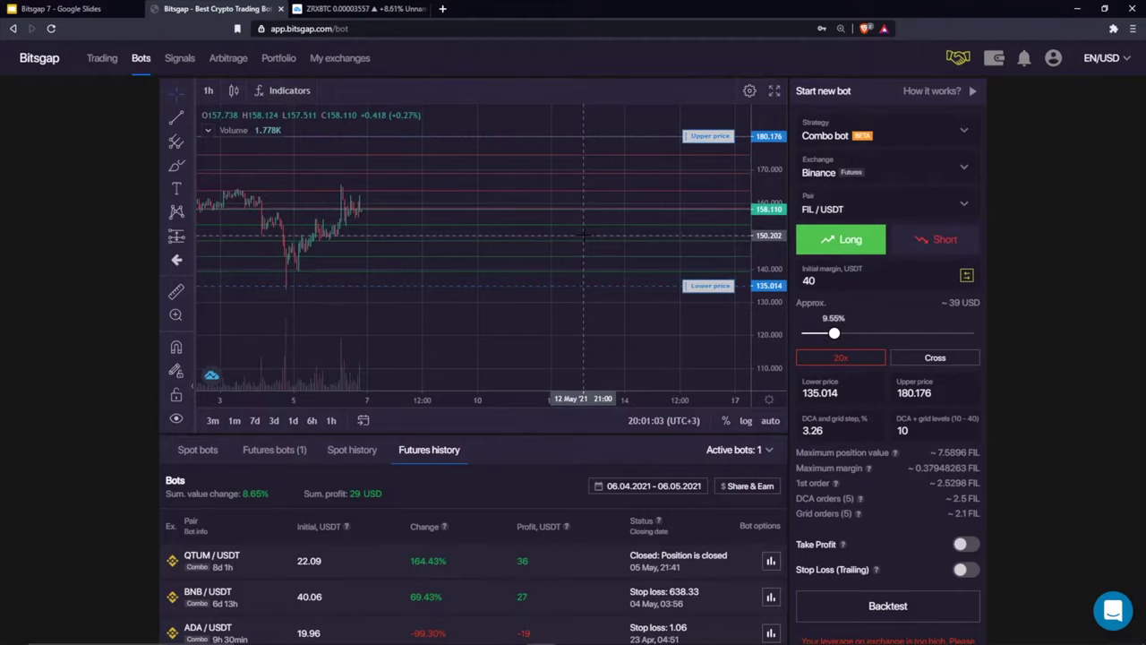
Check which strategies are offered for the new Binance futures bot
click(878, 135)
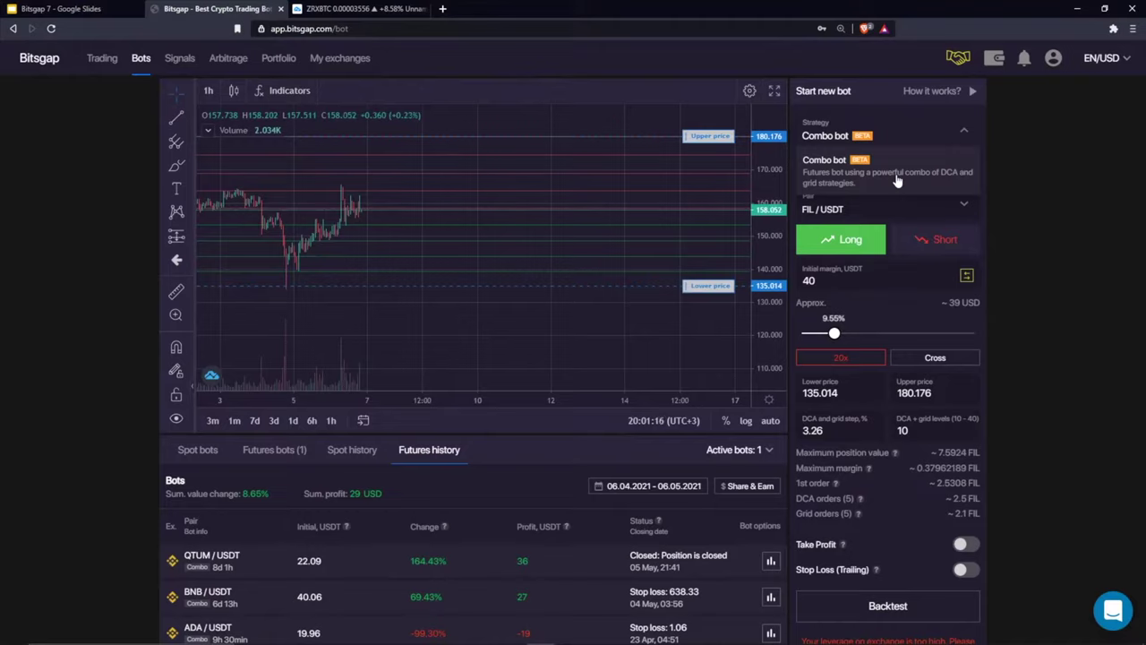
click(892, 142)
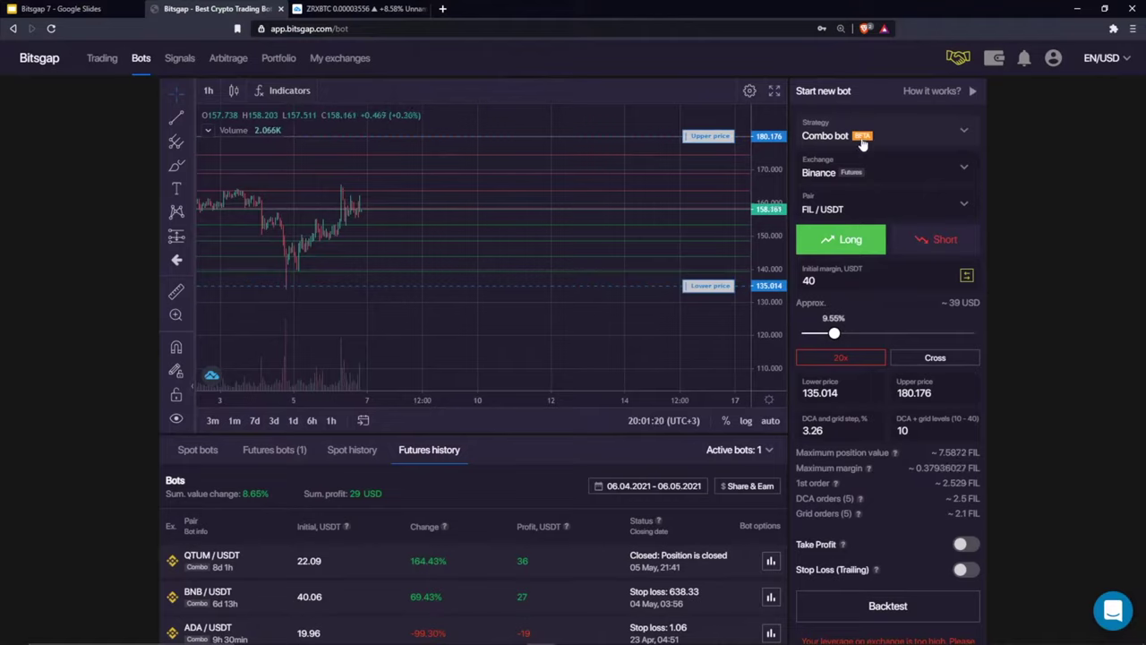
click(895, 139)
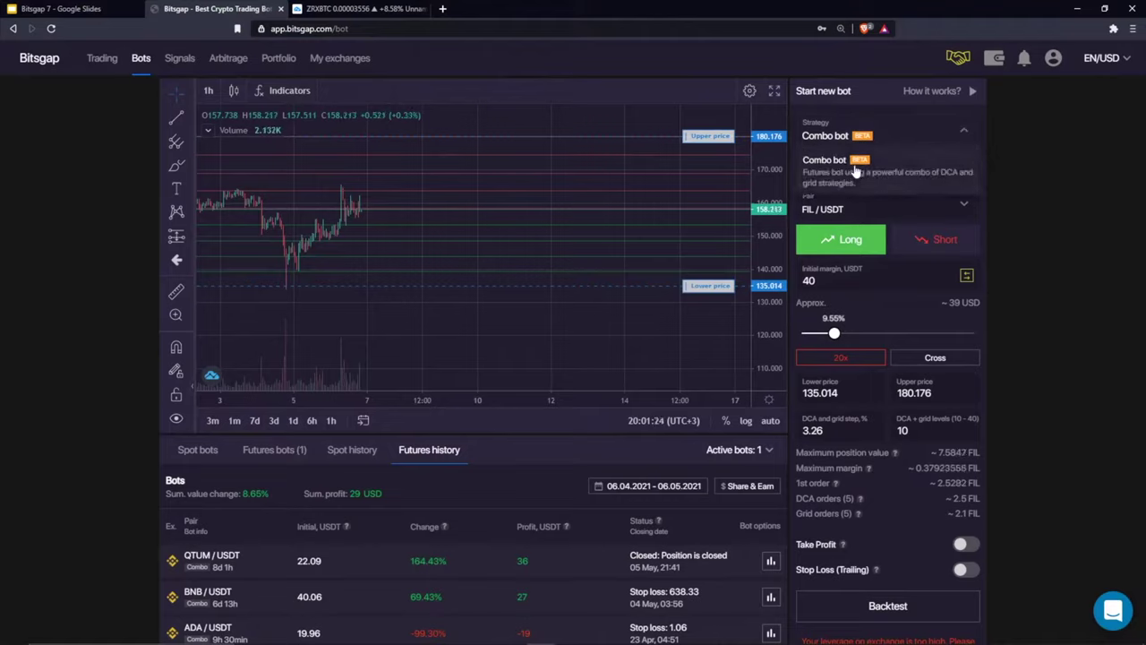
click(874, 140)
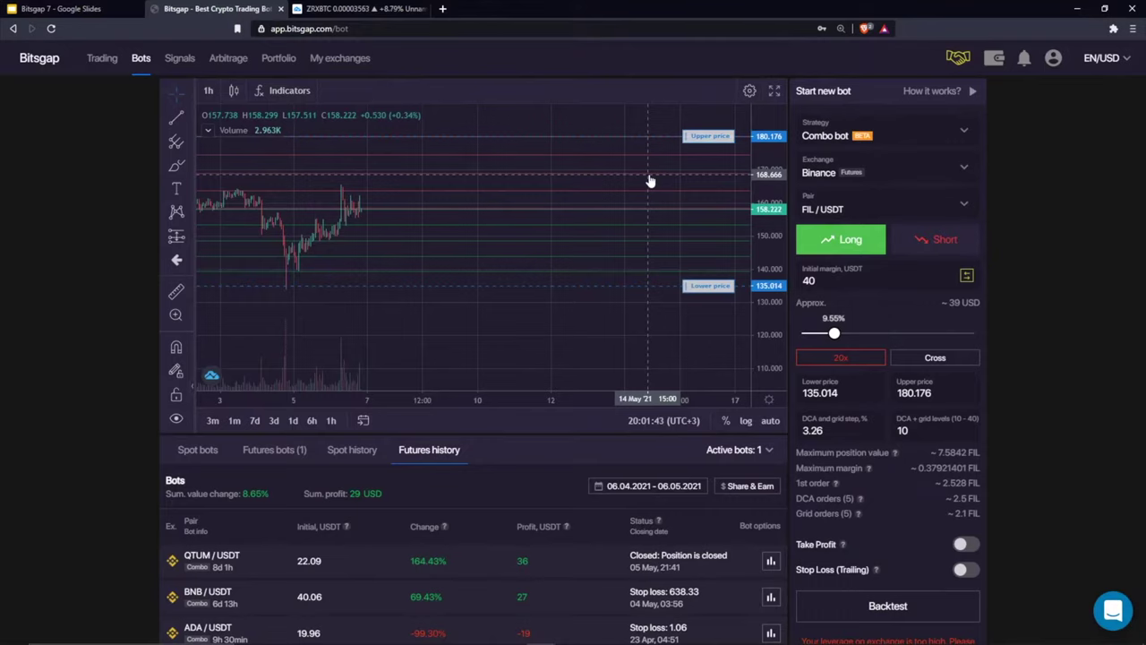
Compare the FIL/USDT bot's initial margin with the losses of the closed bots in the futures history
double_click(815, 280)
scroll(815, 281, down, 1)
scroll(384, 338, down, 3)
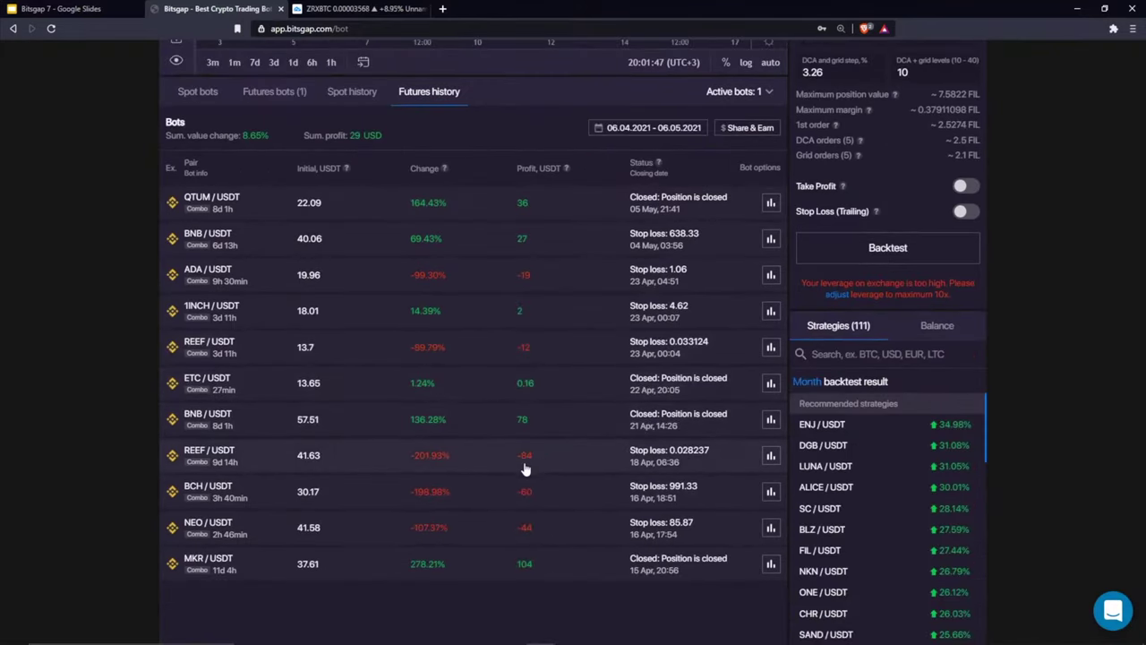
scroll(553, 465, up, 1)
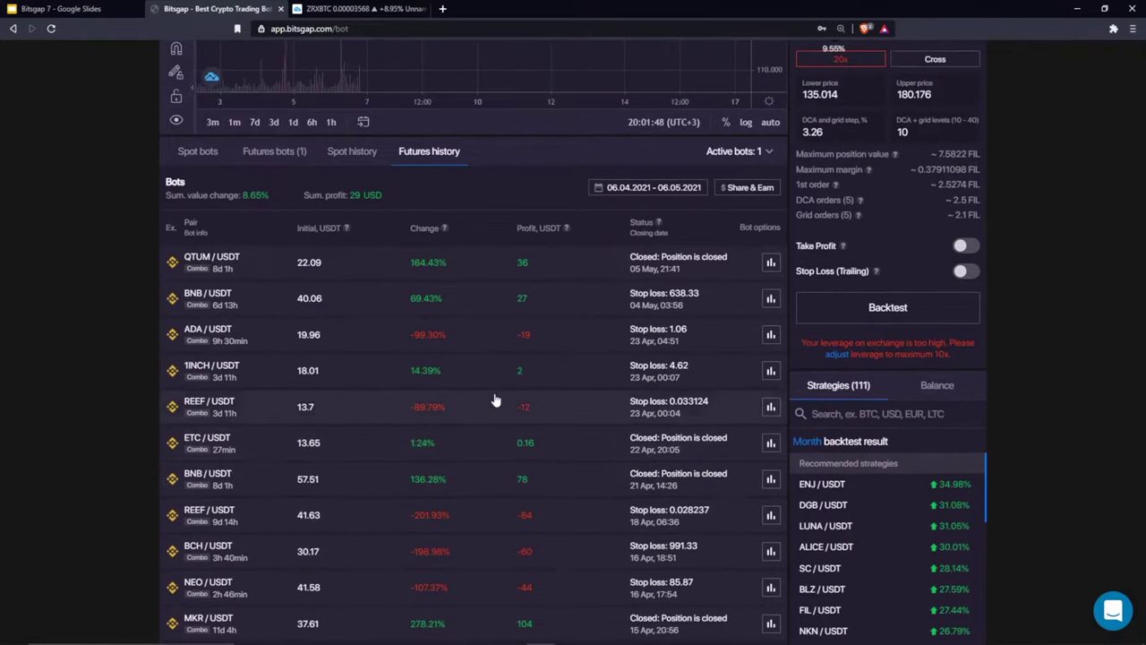
Compare the value changes of the closed QTUM/USDT and MKR/USDT bots in the futures history
double_click(412, 269)
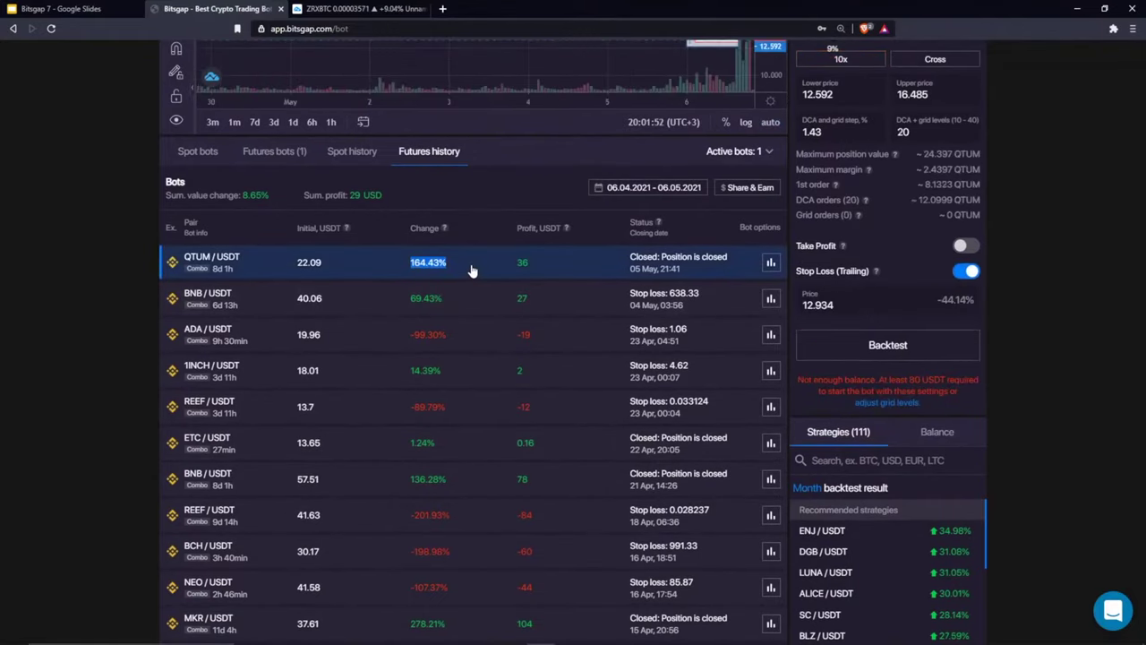
scroll(448, 274, down, 2)
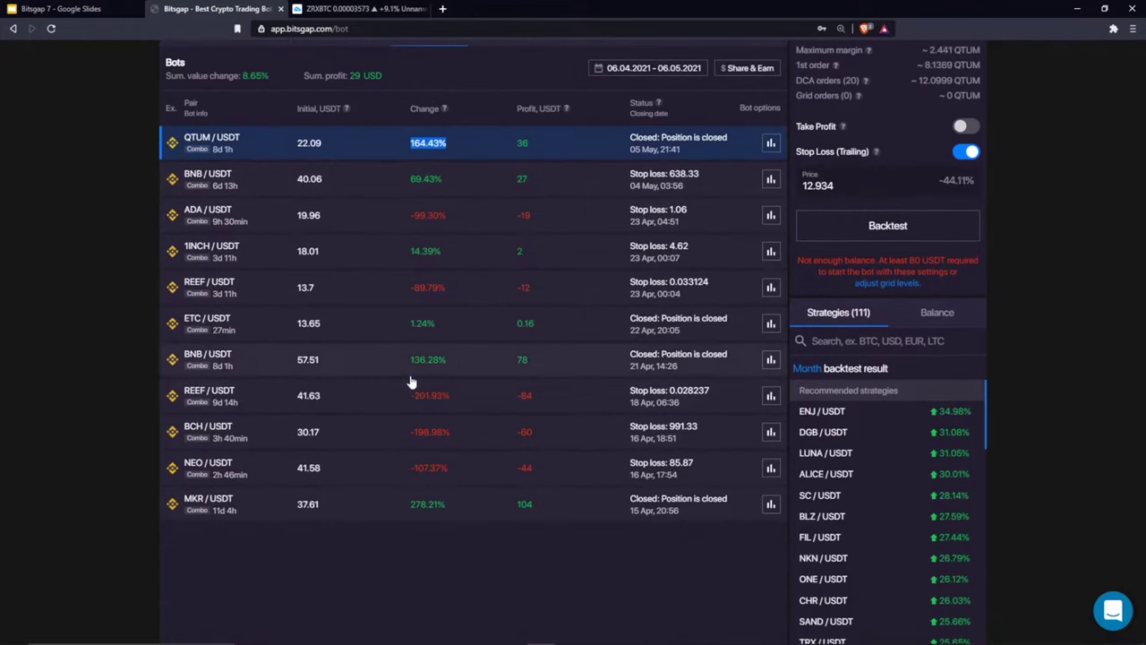
double_click(417, 506)
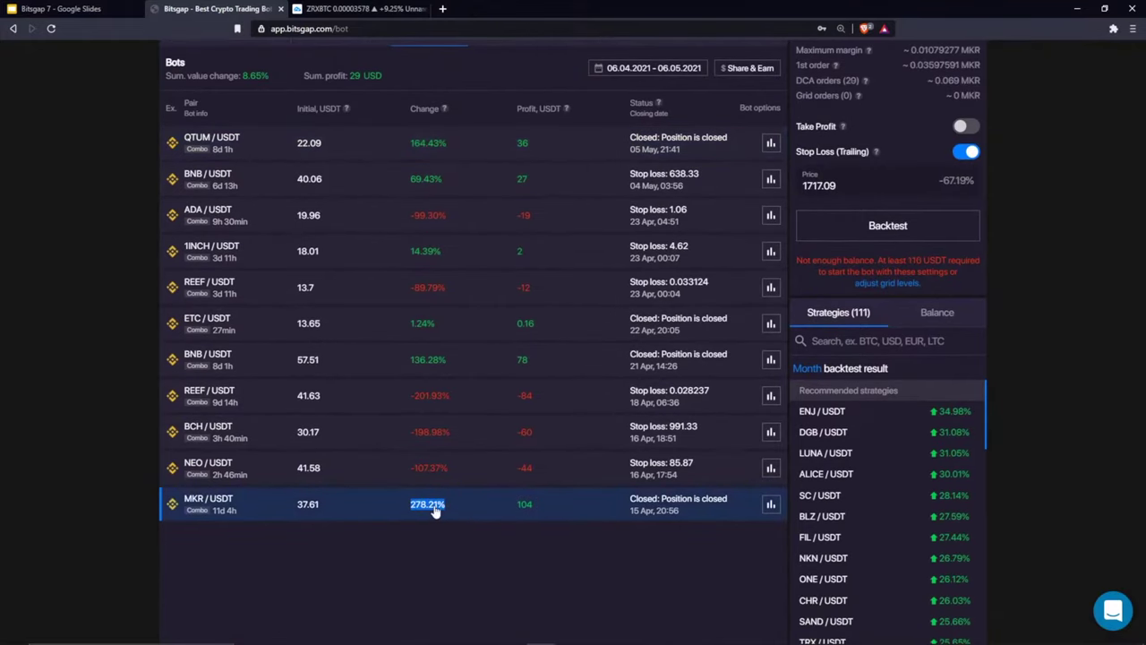
scroll(438, 511, up, 2)
drag(408, 269, 465, 274)
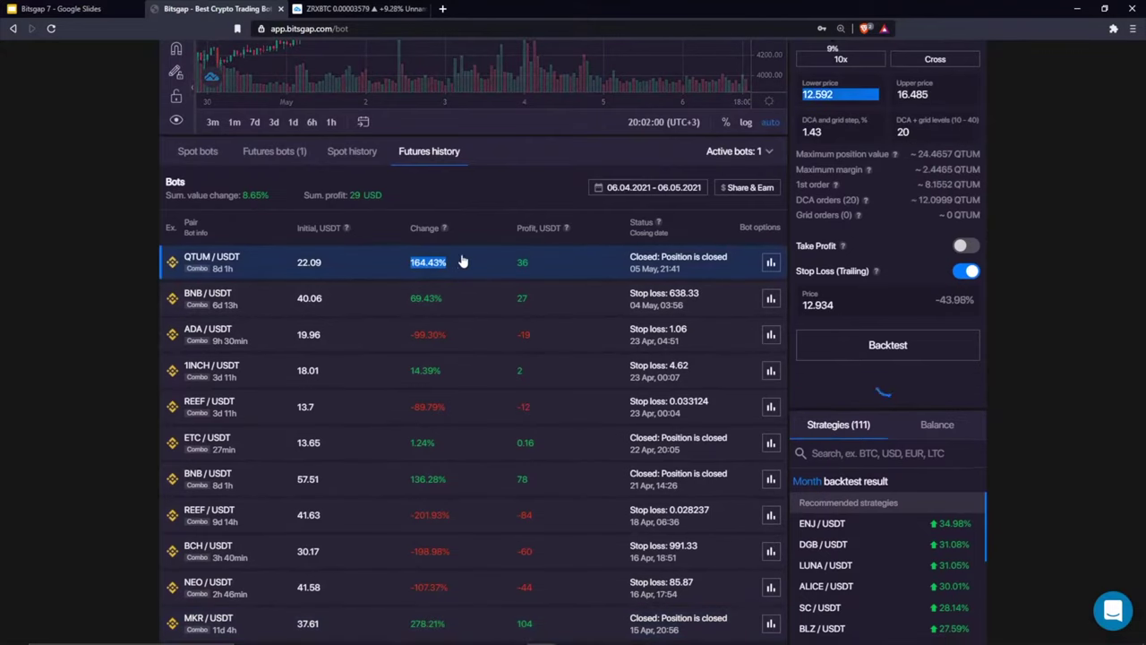
Load the active 1INCH/USDT futures bot onto the chart to review its orders, profit and value change
click(274, 152)
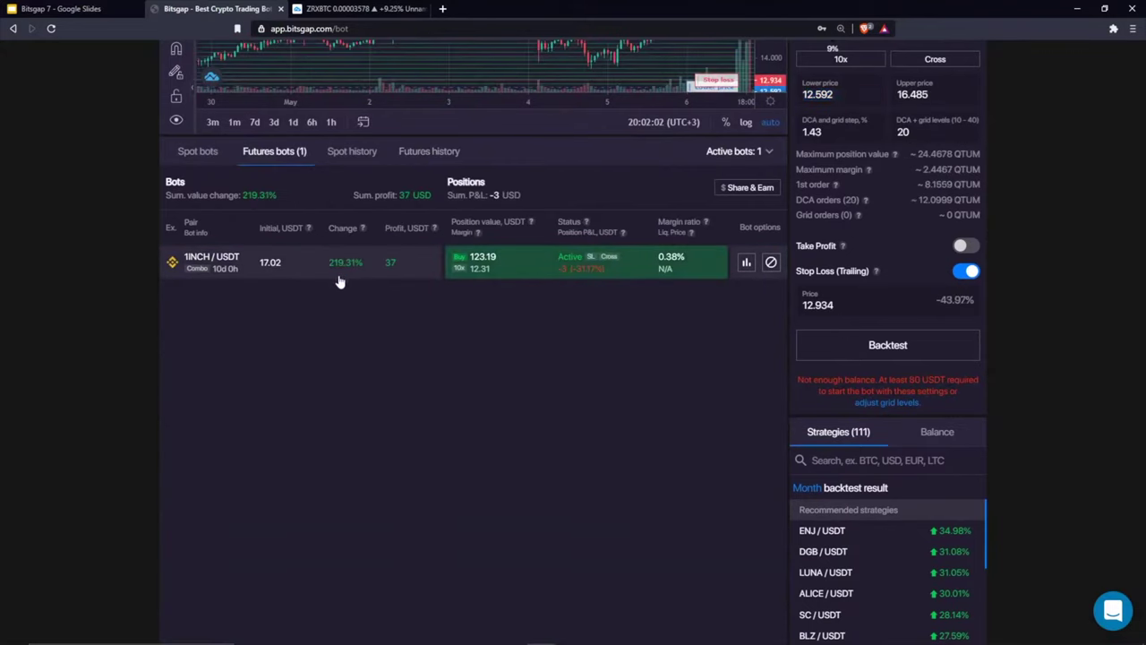
scroll(409, 354, up, 1)
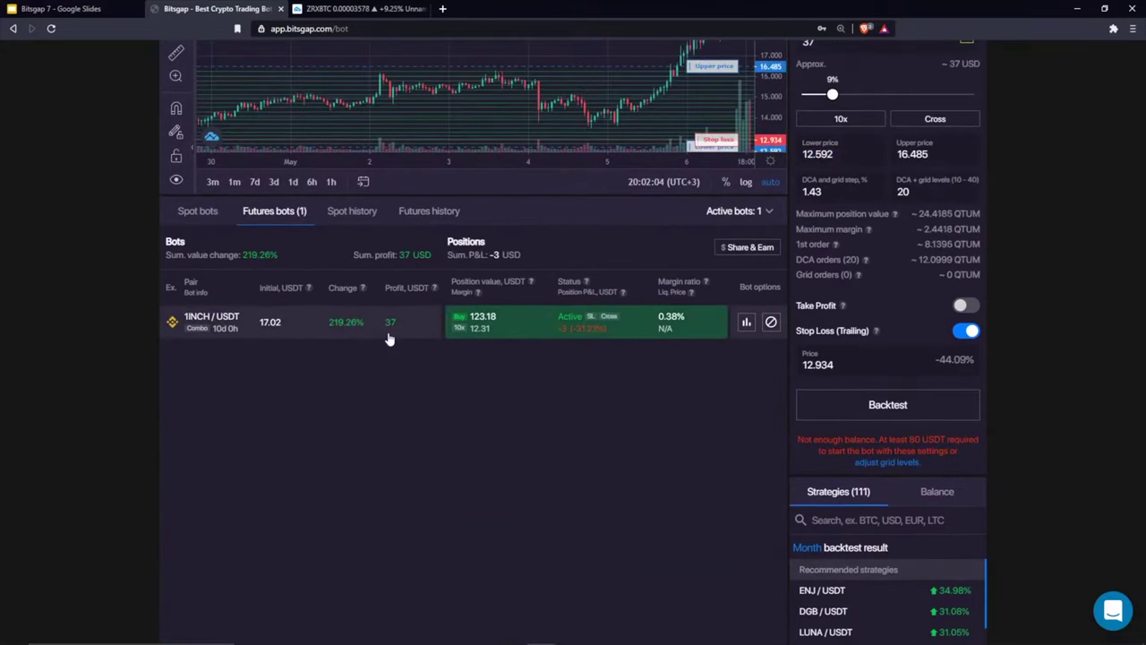
click(389, 333)
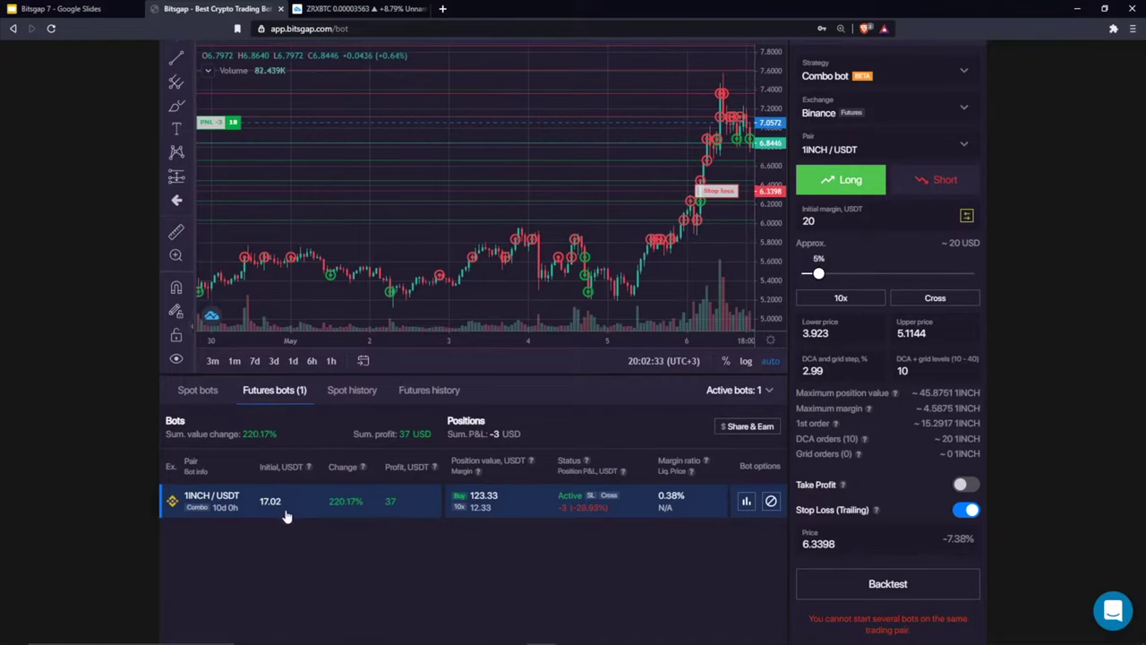
scroll(332, 514, up, 1)
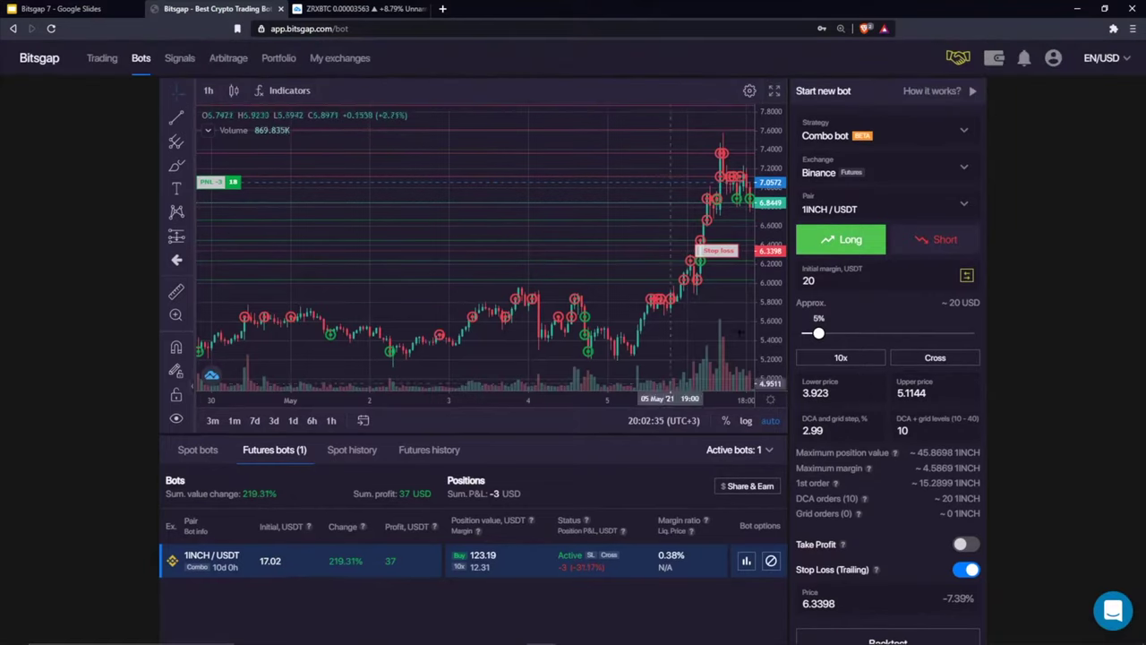
Try an initial margin of 40 USDT and then 50 USDT in the new 1INCH/USDT bot settings
double_click(809, 281)
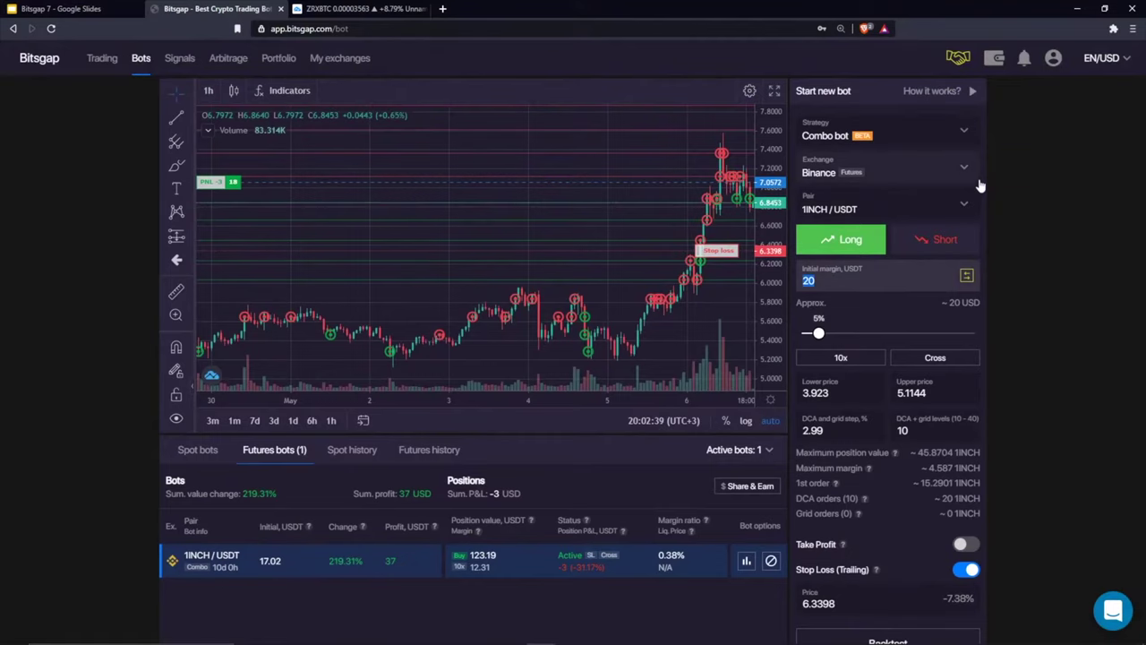
text(40)
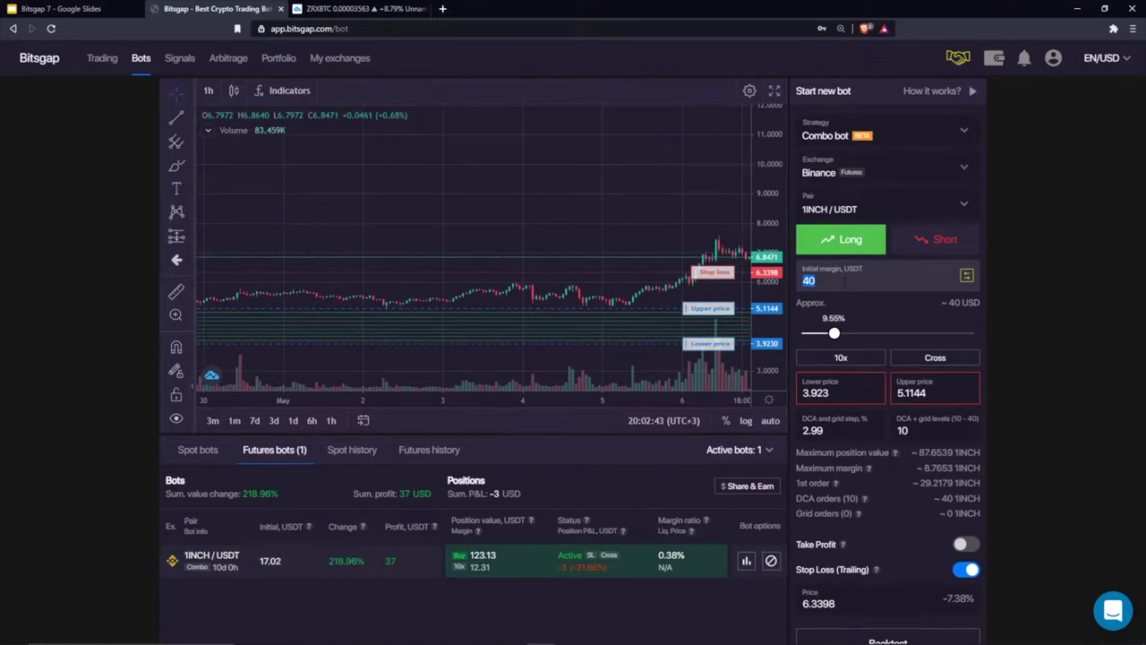
click(824, 235)
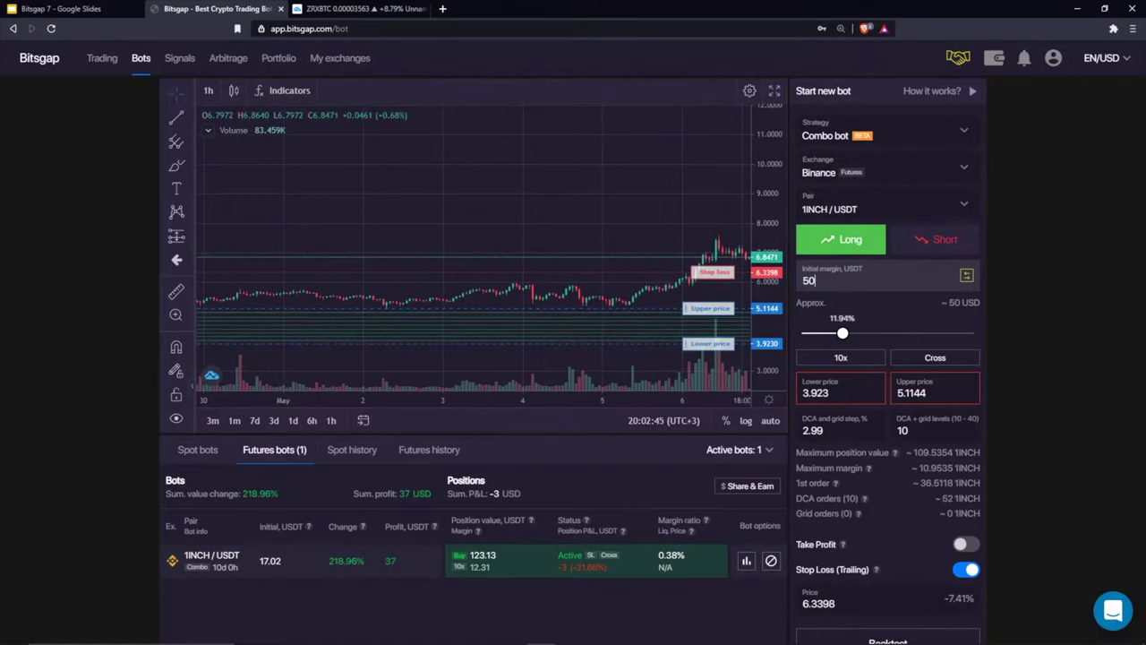
click(913, 275)
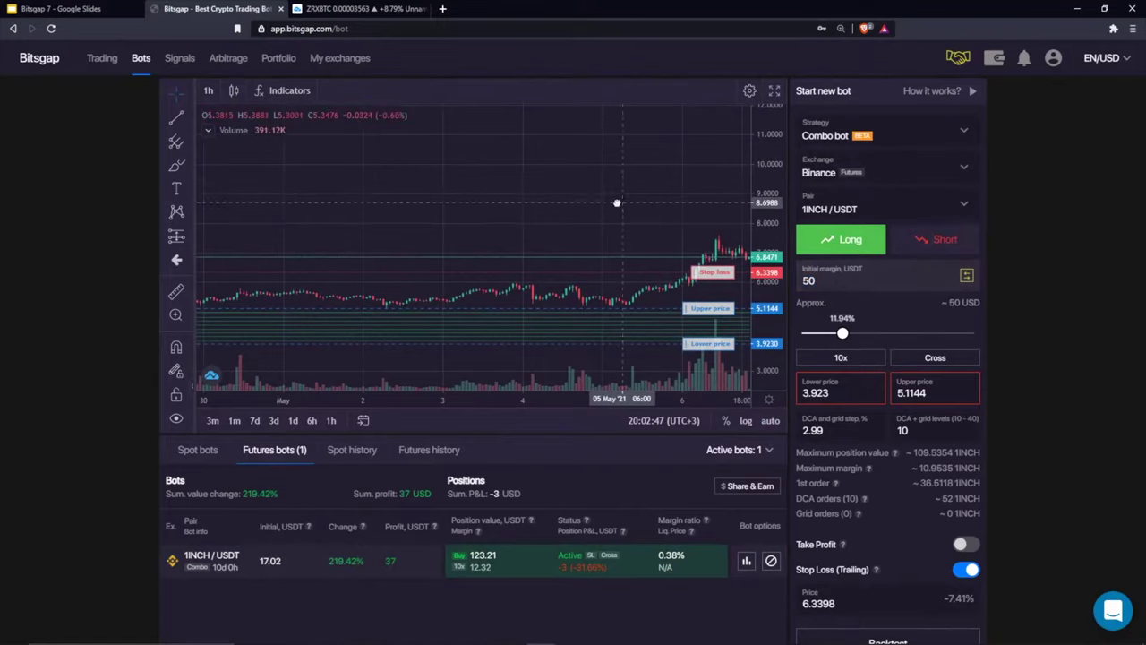
drag(614, 199, 449, 204)
drag(766, 322, 756, 269)
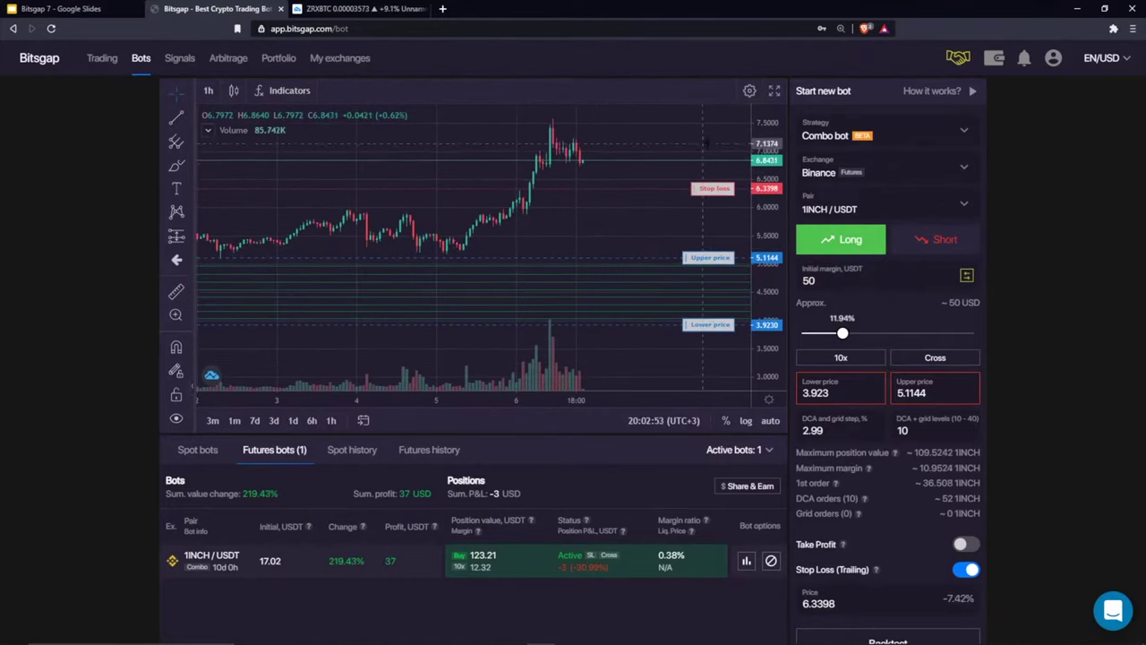
Reload the active 1INCH/USDT bot and draw a freehand rising arrow from the latest candle to about 7.9
click(294, 570)
scroll(592, 220, down, 2)
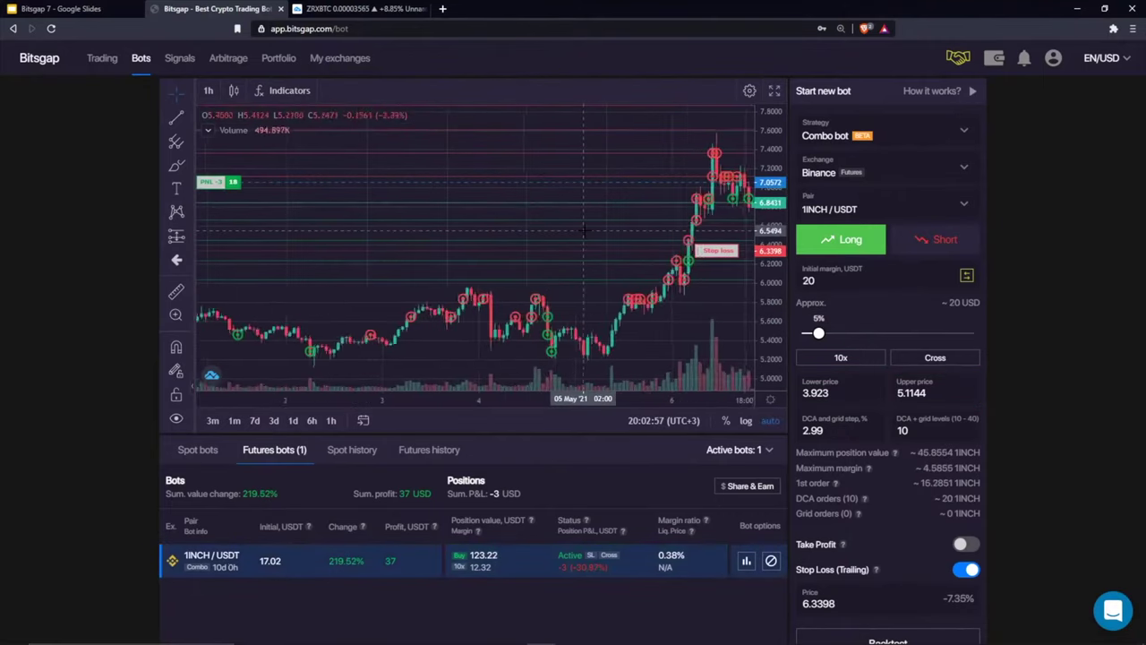
drag(763, 177, 762, 186)
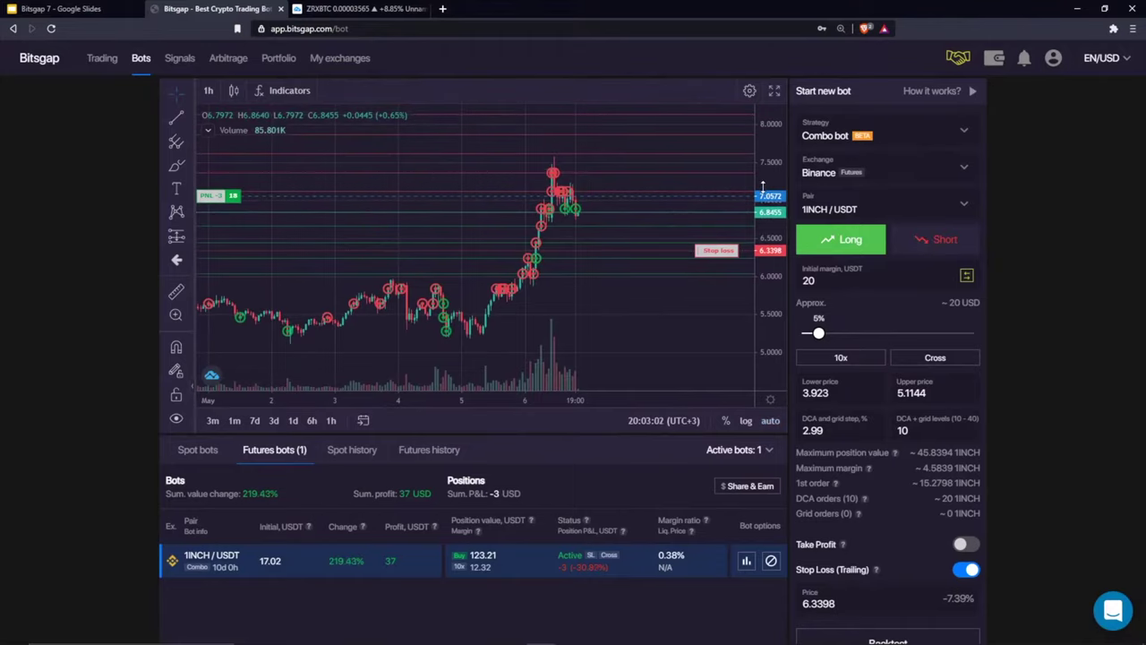
drag(673, 179, 504, 221)
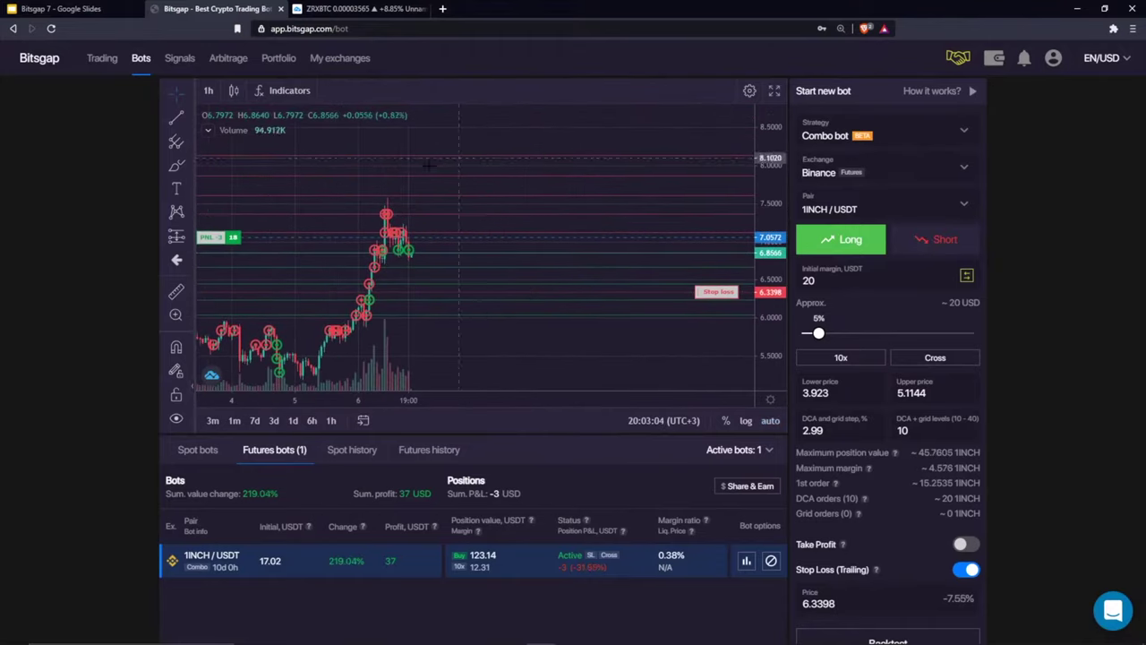
click(177, 167)
mouse_move(416, 255)
mouse_down()
mouse_move(481, 179)
mouse_move(483, 205)
mouse_up()
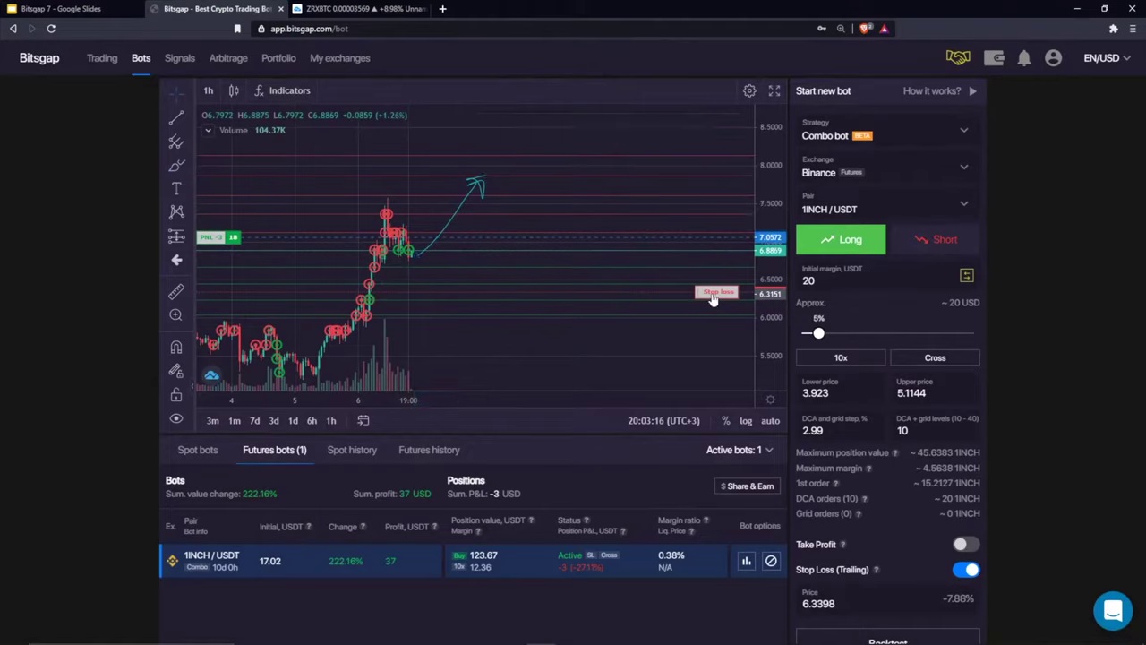
Move the active 1INCH/USDT bot's stop loss up to 6.4446 and then down to 3.4627 on the chart
mouse_move(714, 292)
mouse_down()
mouse_move(716, 248)
mouse_move(707, 283)
mouse_up()
scroll(508, 211, down, 6)
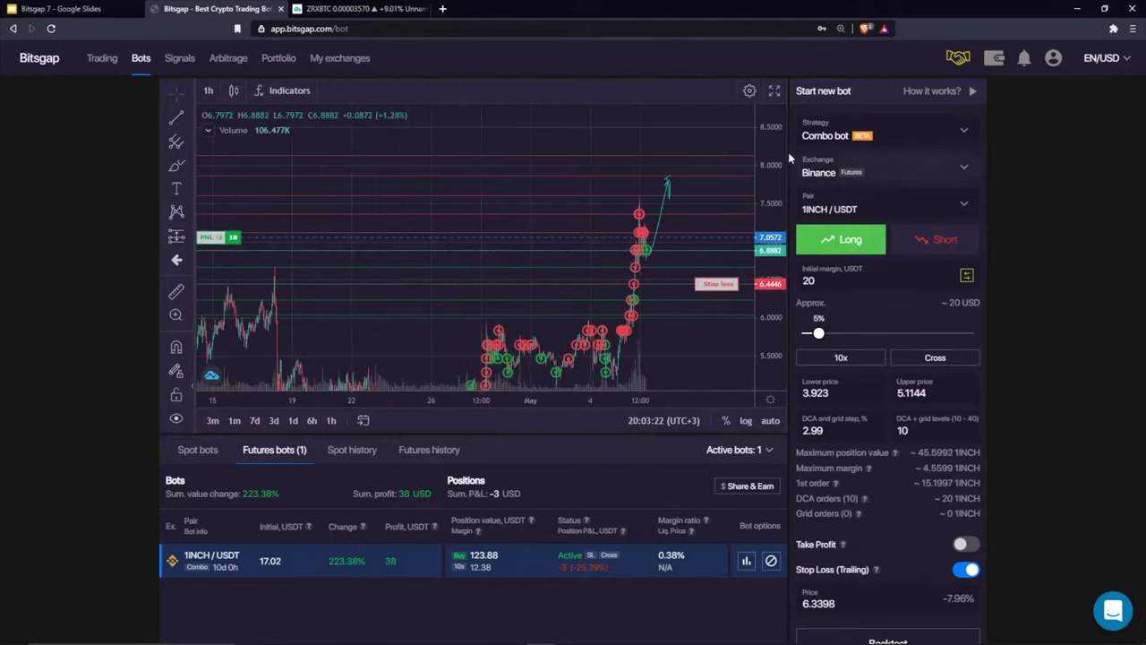
scroll(508, 212, right, 10)
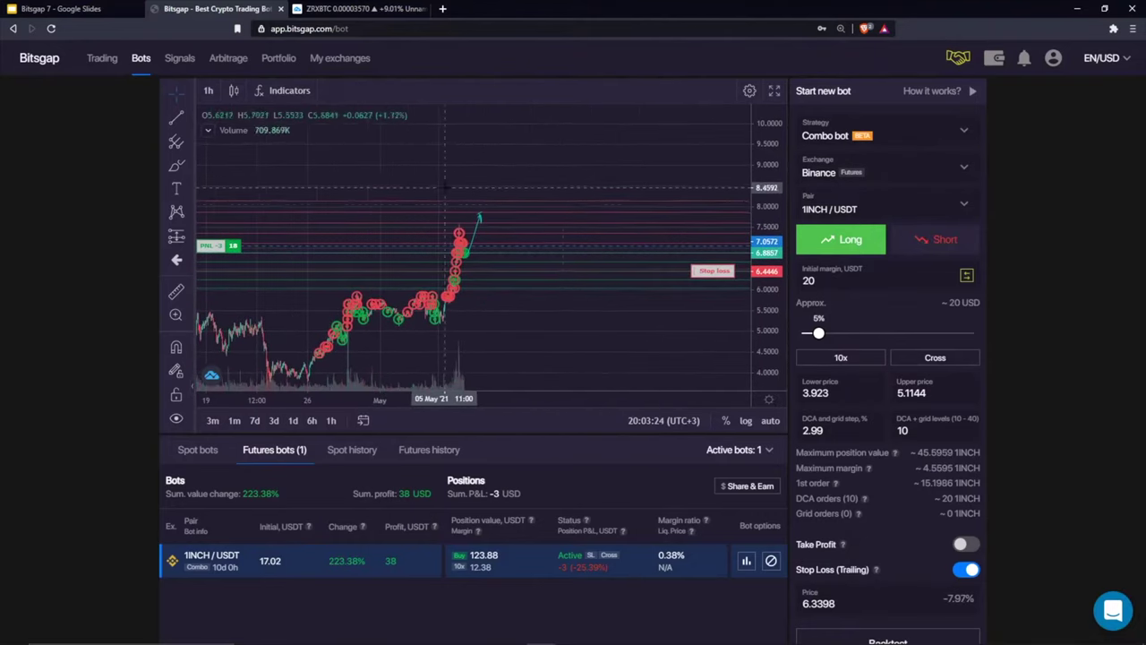
scroll(714, 303, up, 5)
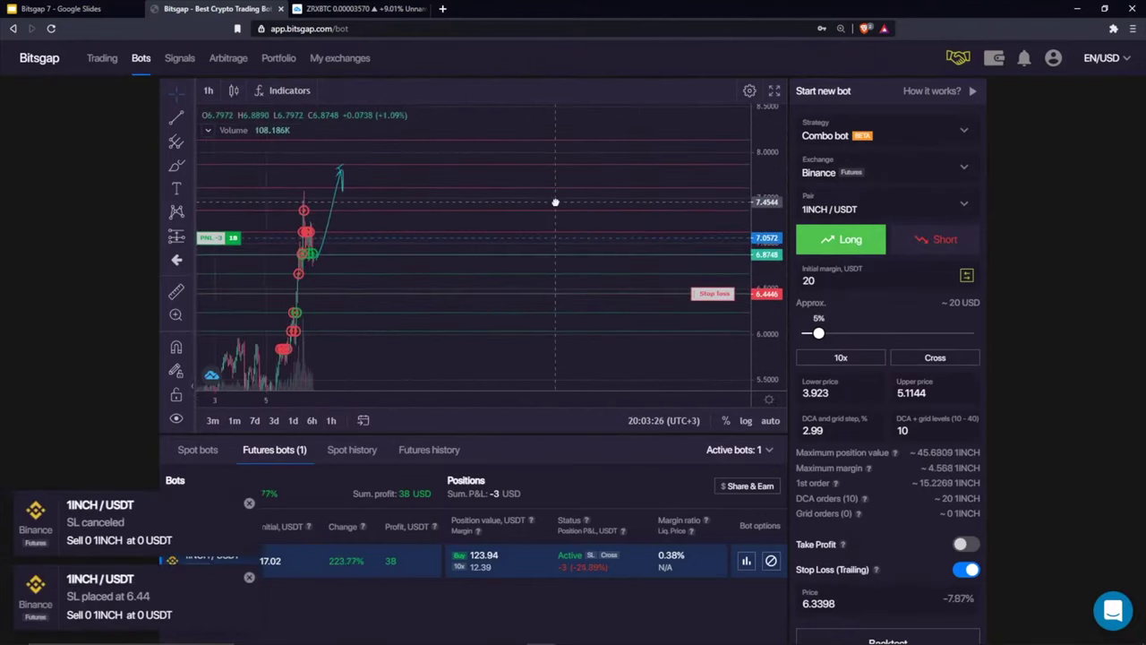
scroll(324, 216, left, 5)
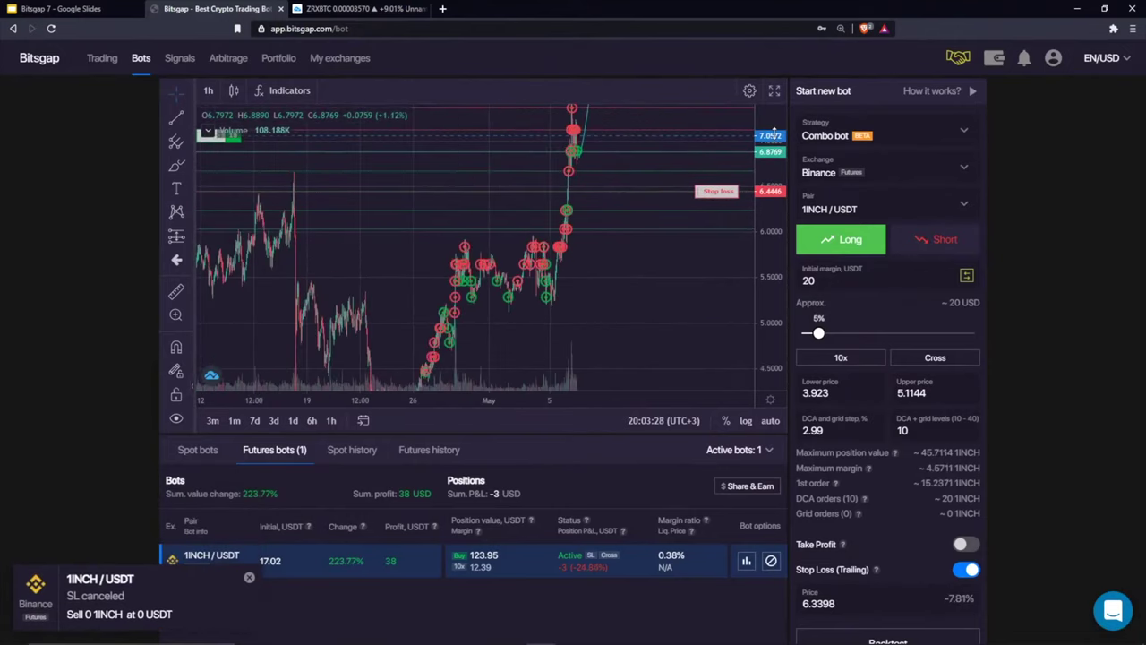
drag(688, 217, 658, 364)
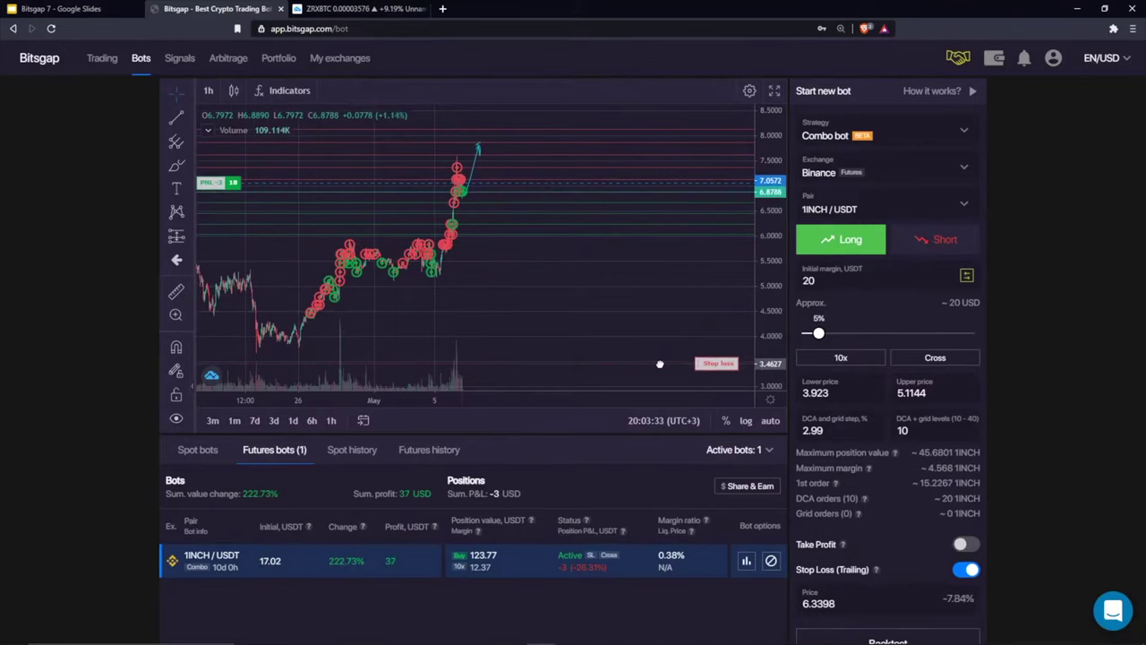
scroll(382, 314, right, 2)
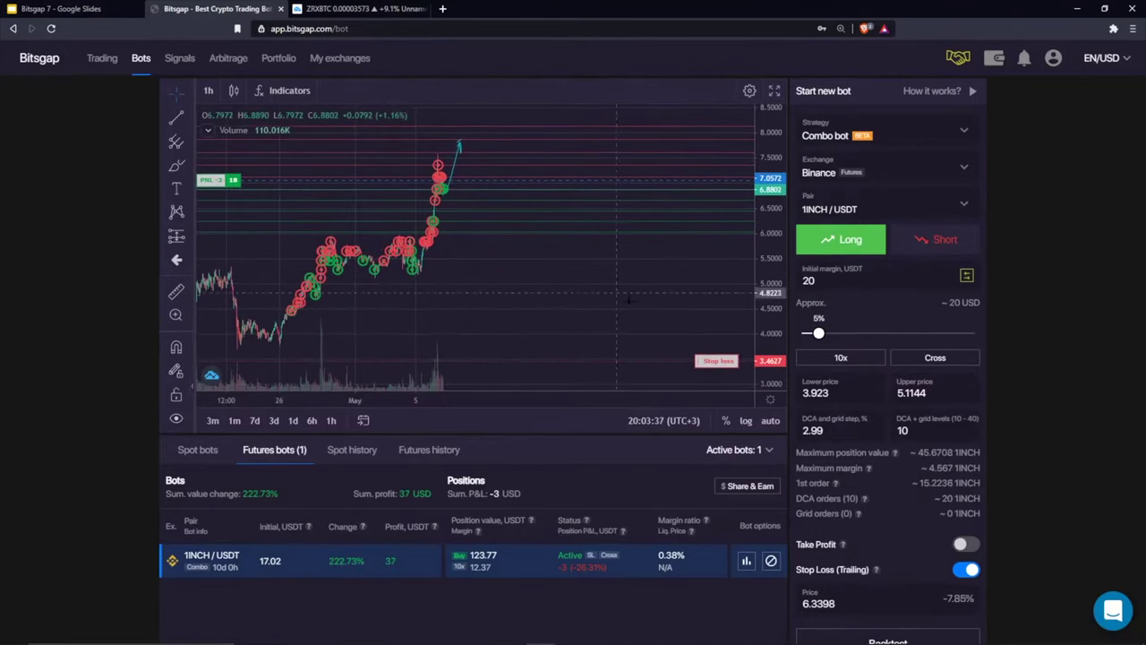
Set the active 1INCH/USDT bot's stop loss to 6.4171 on the chart
drag(710, 367, 708, 362)
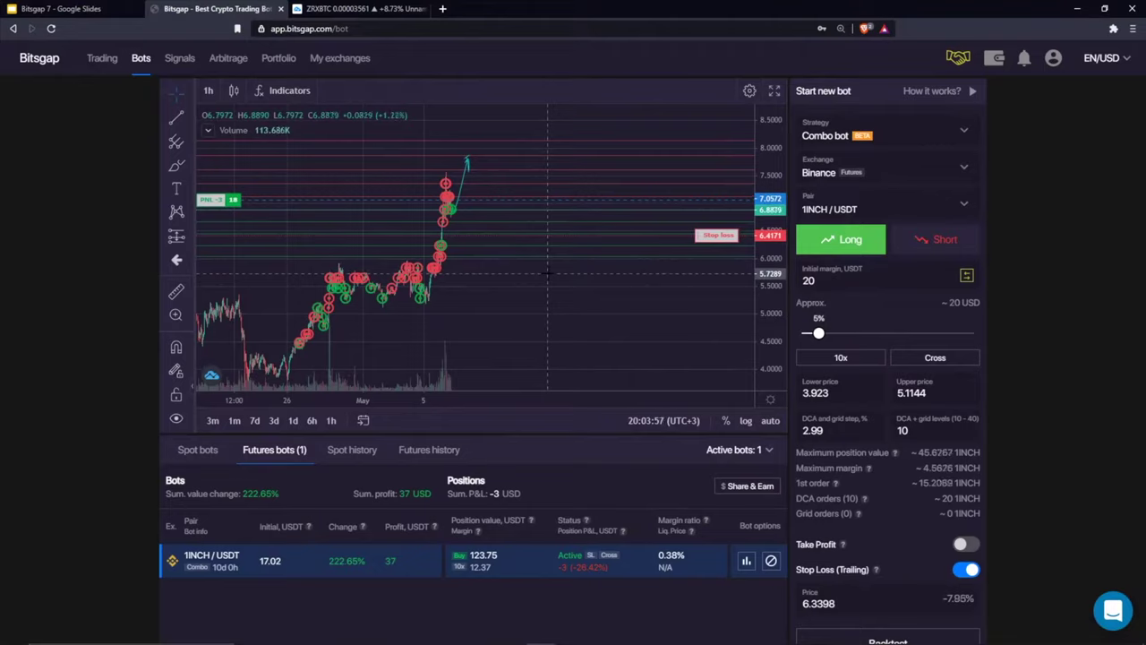
scroll(548, 271, down, 5)
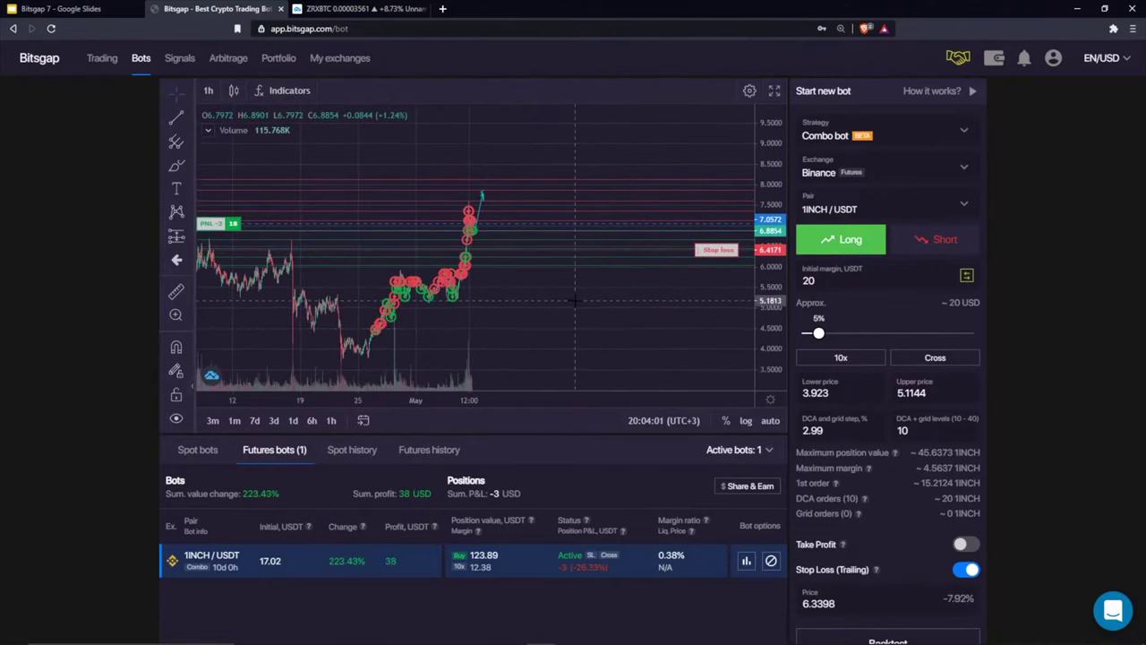
drag(387, 287, 439, 272)
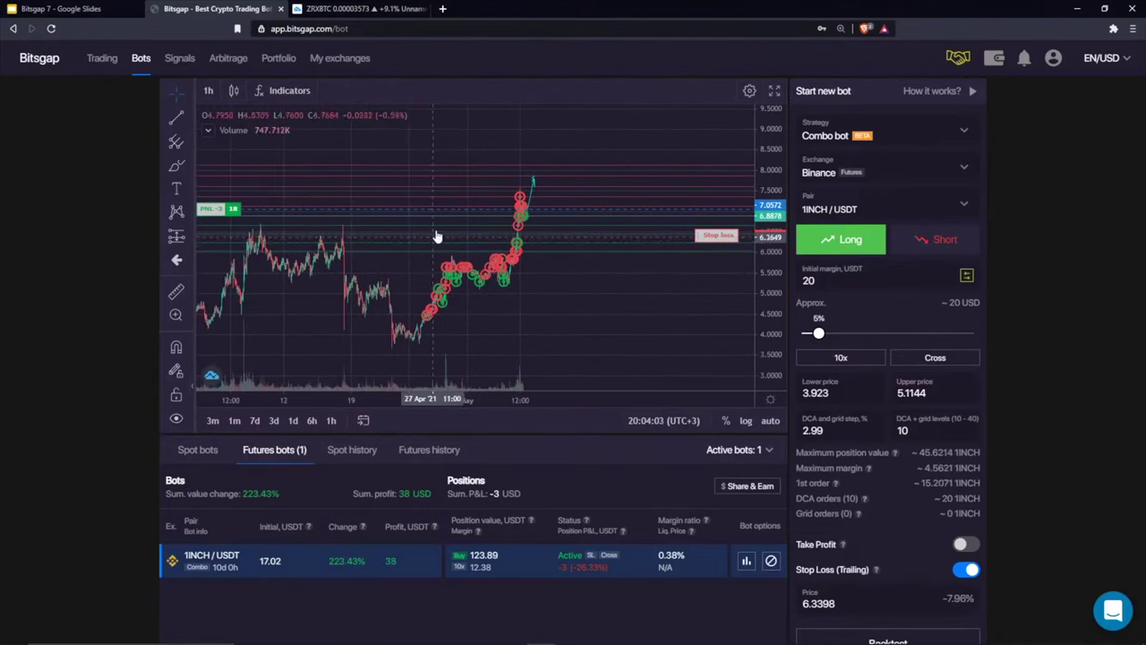
scroll(593, 256, up, 2)
scroll(593, 256, up, 1)
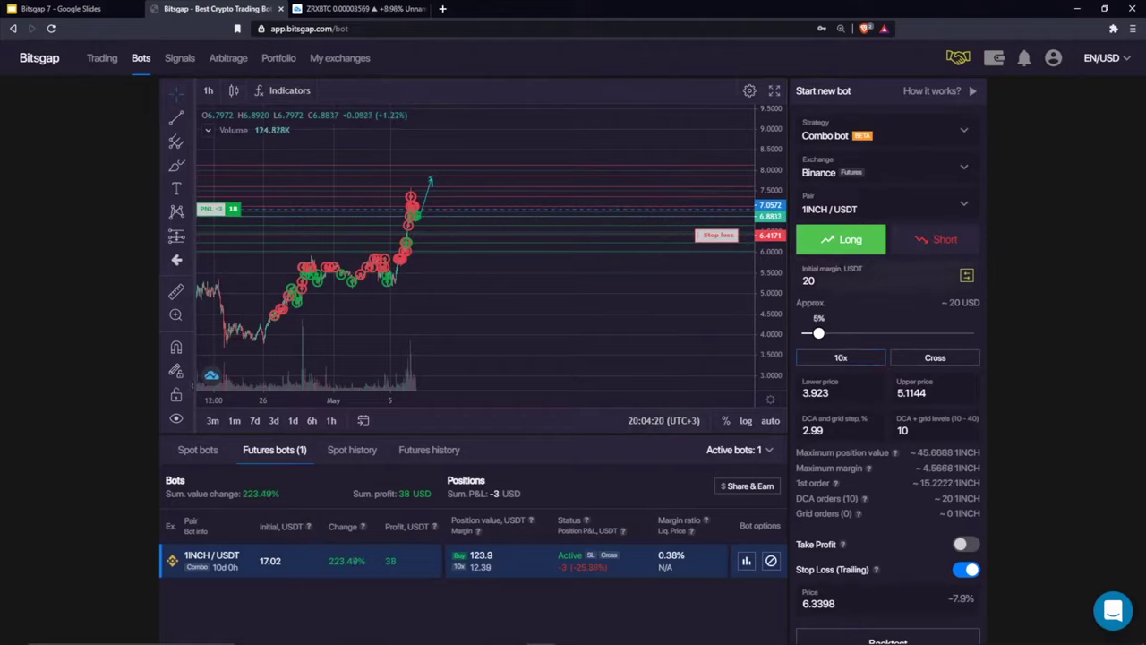
Check the initial margin and the available leverage levels in the 1INCH/USDT bot settings
double_click(842, 277)
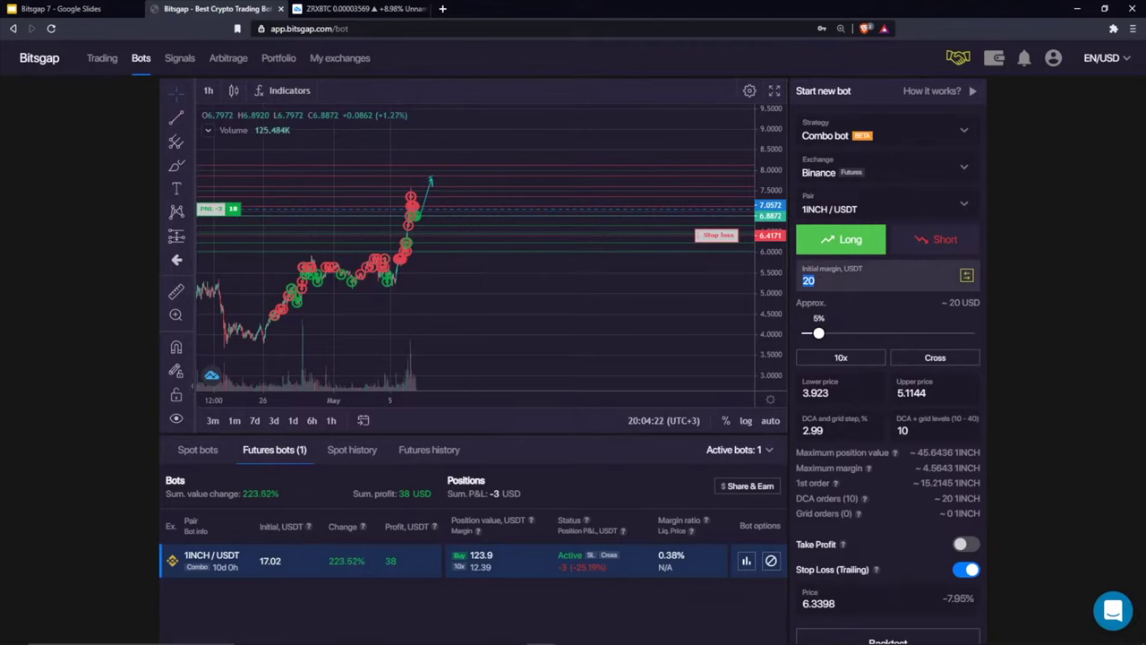
click(851, 362)
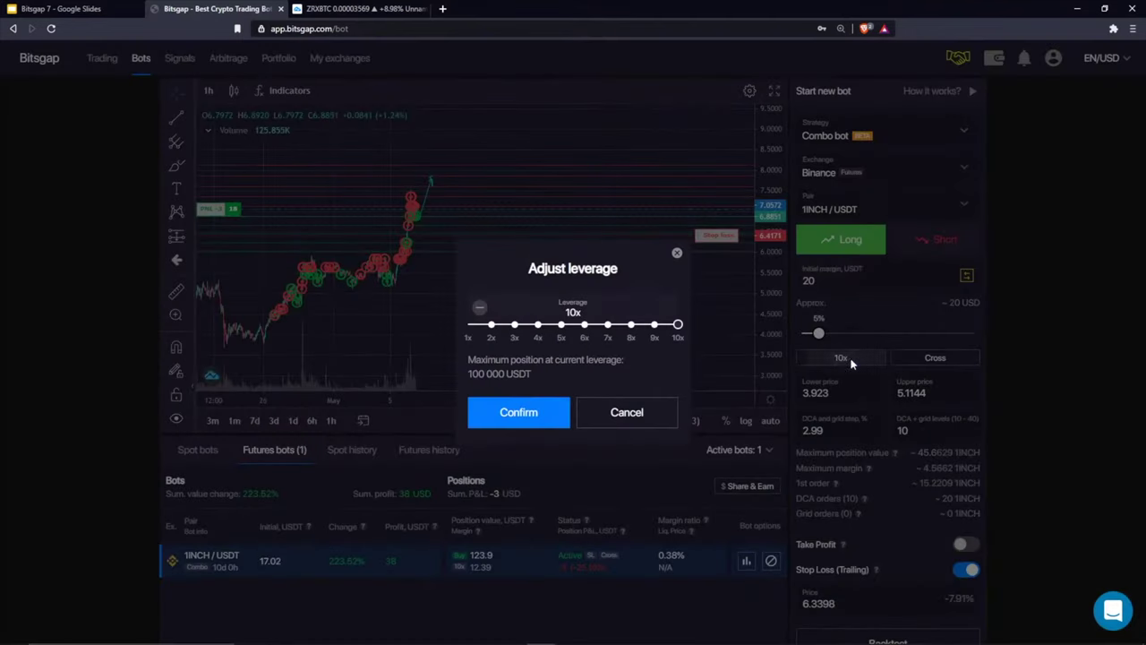
drag(528, 268, 664, 279)
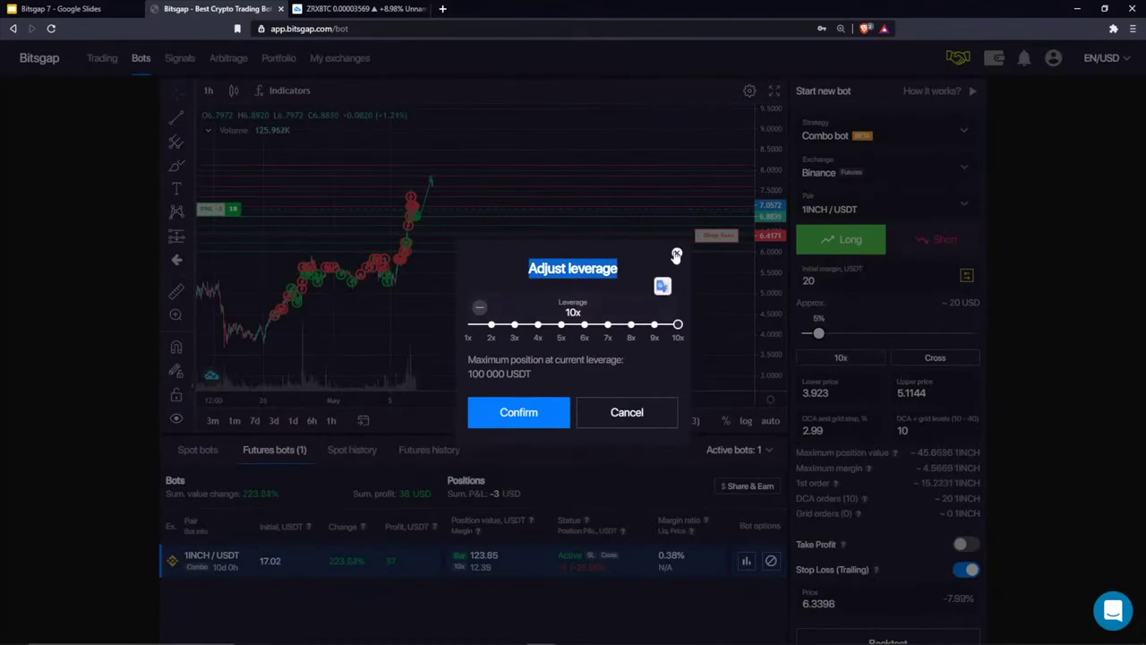
click(676, 257)
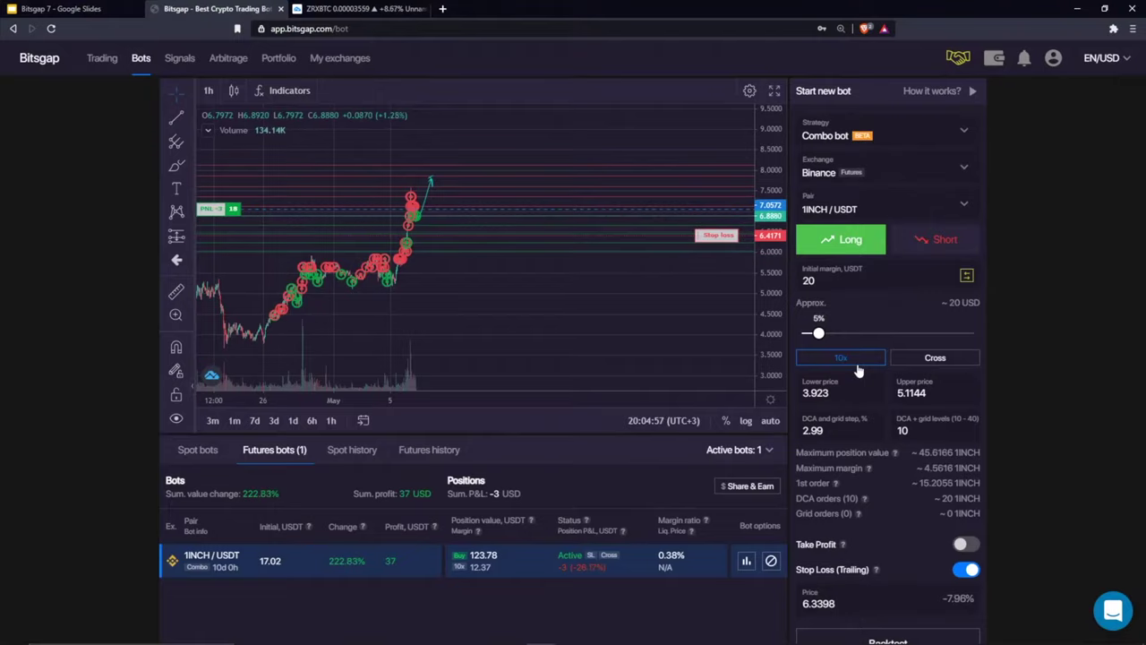
Write a freehand "10" with the Brush tool in the empty area below and after the latest candles
scroll(538, 269, down, 5)
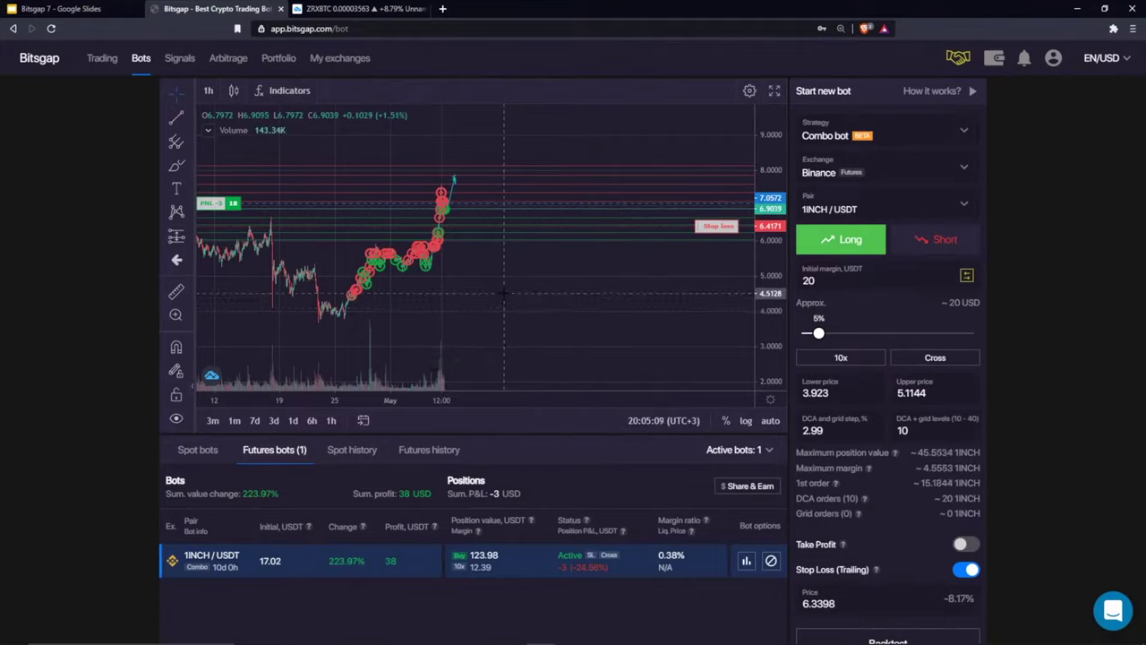
click(177, 165)
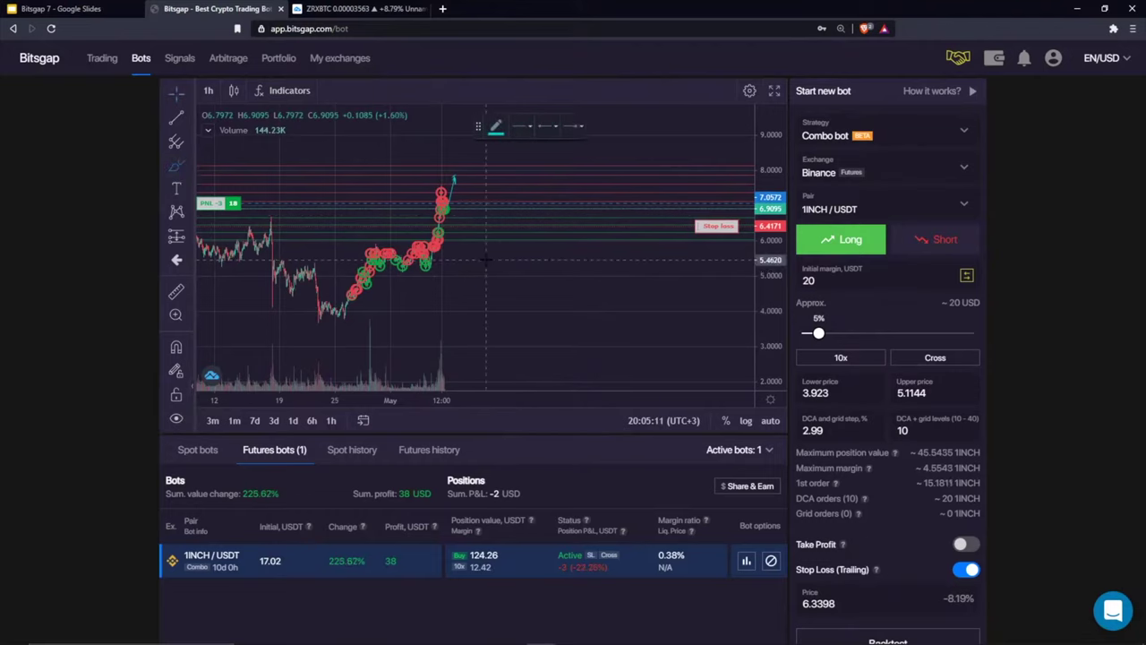
drag(488, 265, 509, 260)
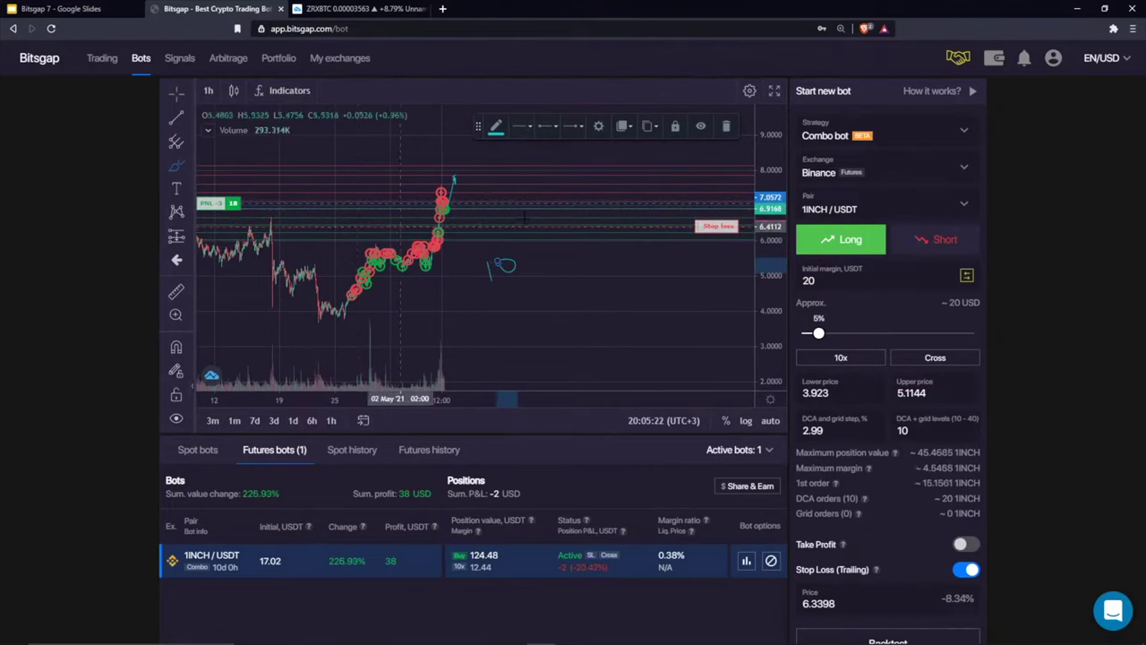
Delete the handwritten number and remove all remaining drawings, including the rising arrow, from the chart
click(725, 126)
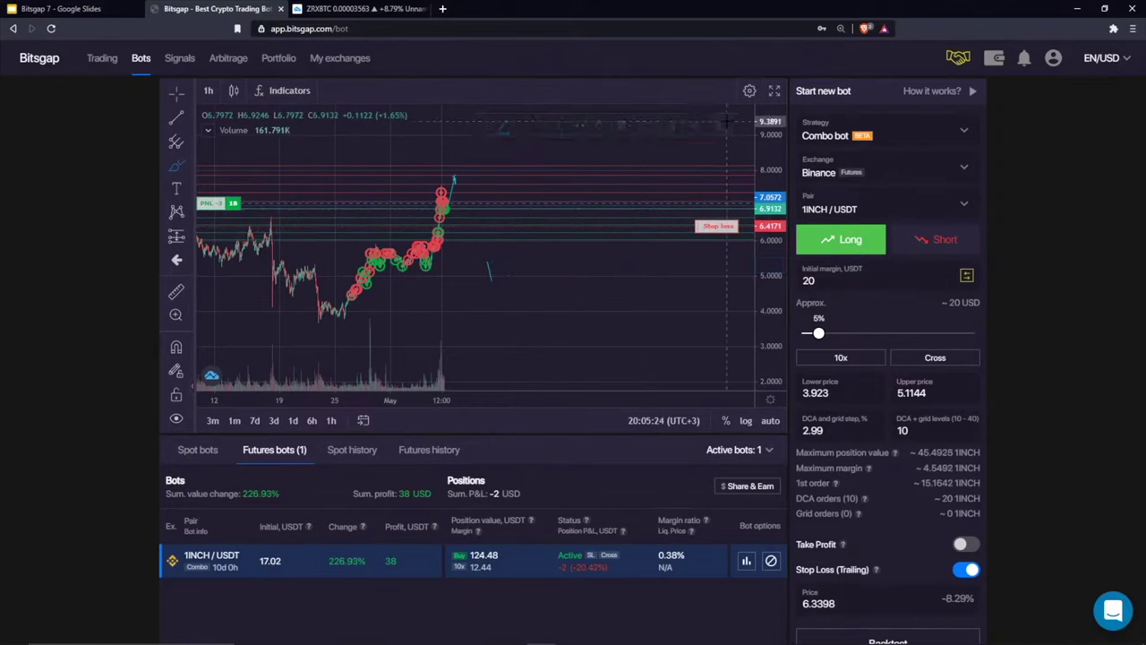
right_click(545, 255)
click(591, 336)
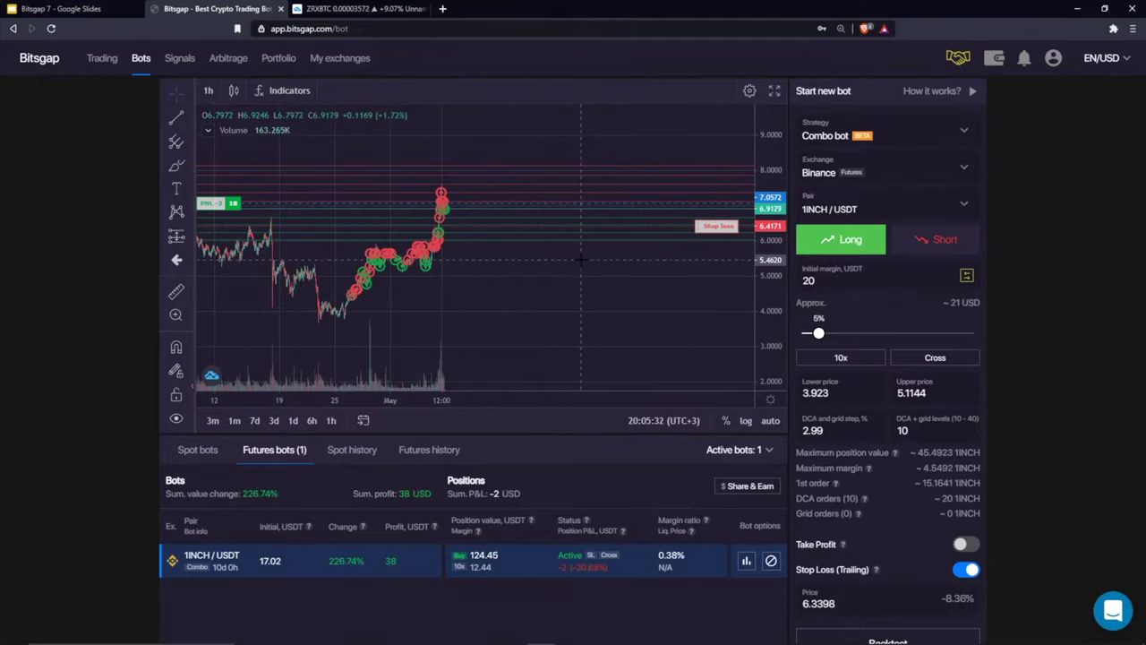
Brush a path from the latest candle dipping to about 5.1 and rising to about 8.5, and remove the drawing
click(177, 166)
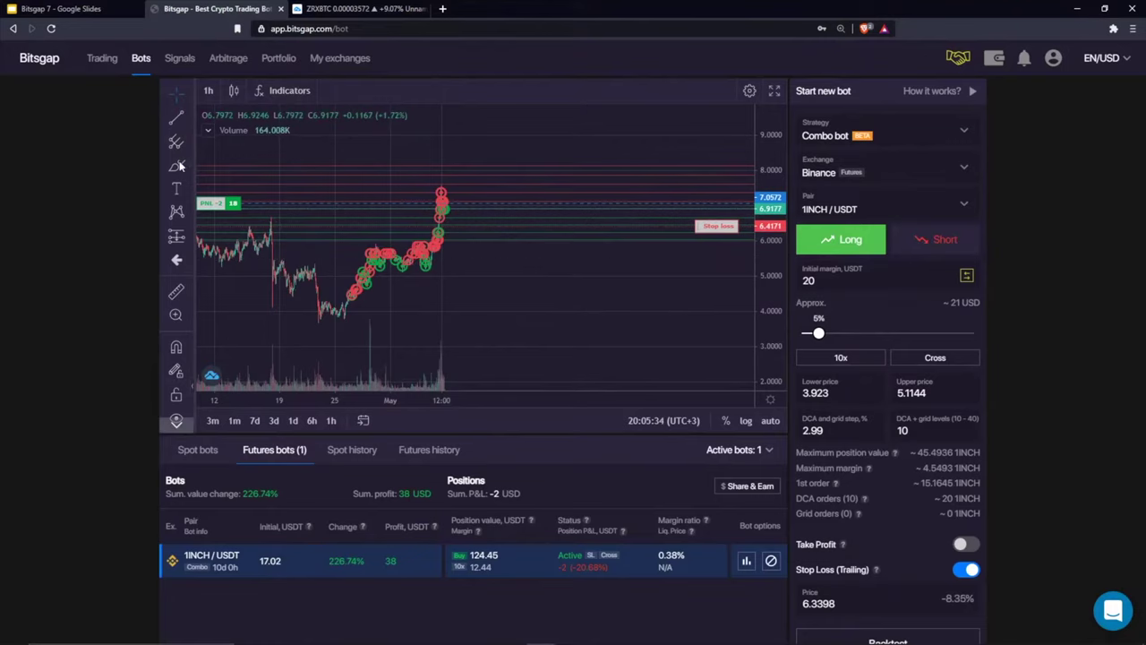
mouse_move(462, 208)
mouse_down()
mouse_move(496, 282)
mouse_move(519, 165)
mouse_move(529, 156)
mouse_move(542, 172)
mouse_up()
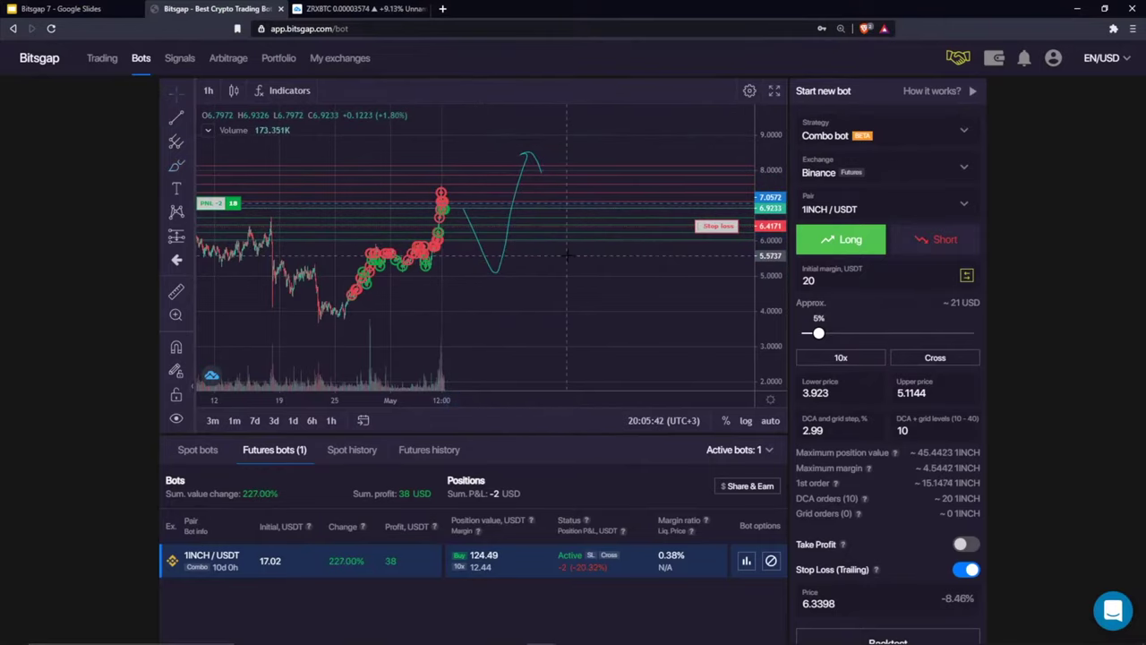
right_click(567, 258)
click(616, 341)
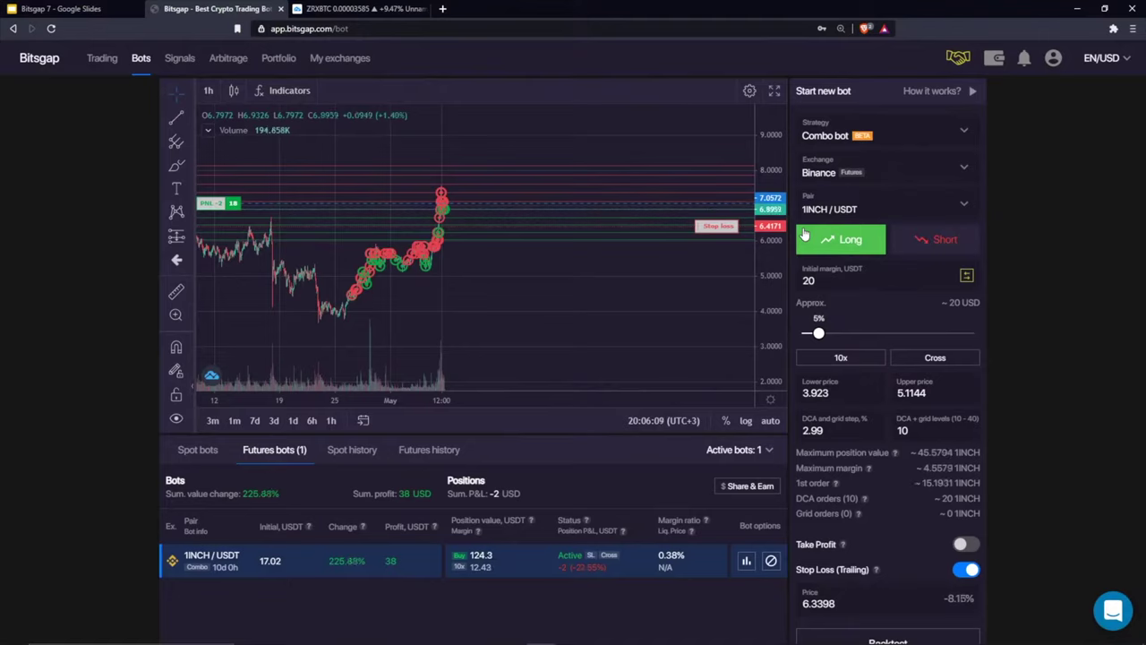
Brush a horizontal band at about 3.5 under the lows and a curve tracing the rise to about 7.2, and remove both drawings
drag(766, 264, 721, 239)
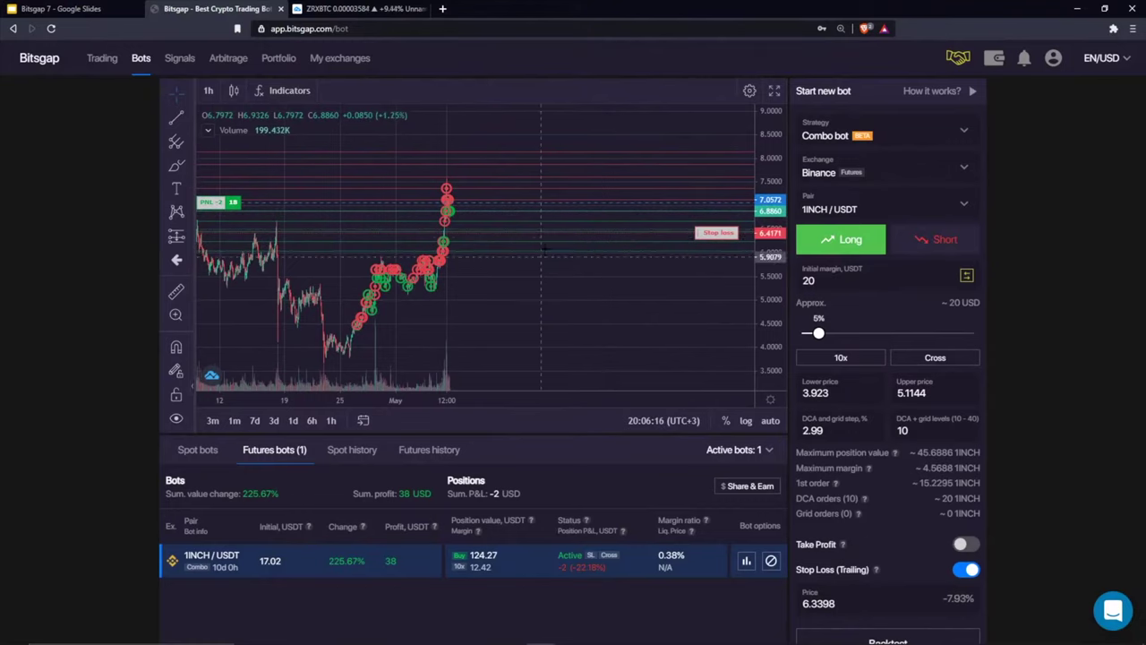
drag(541, 251, 492, 263)
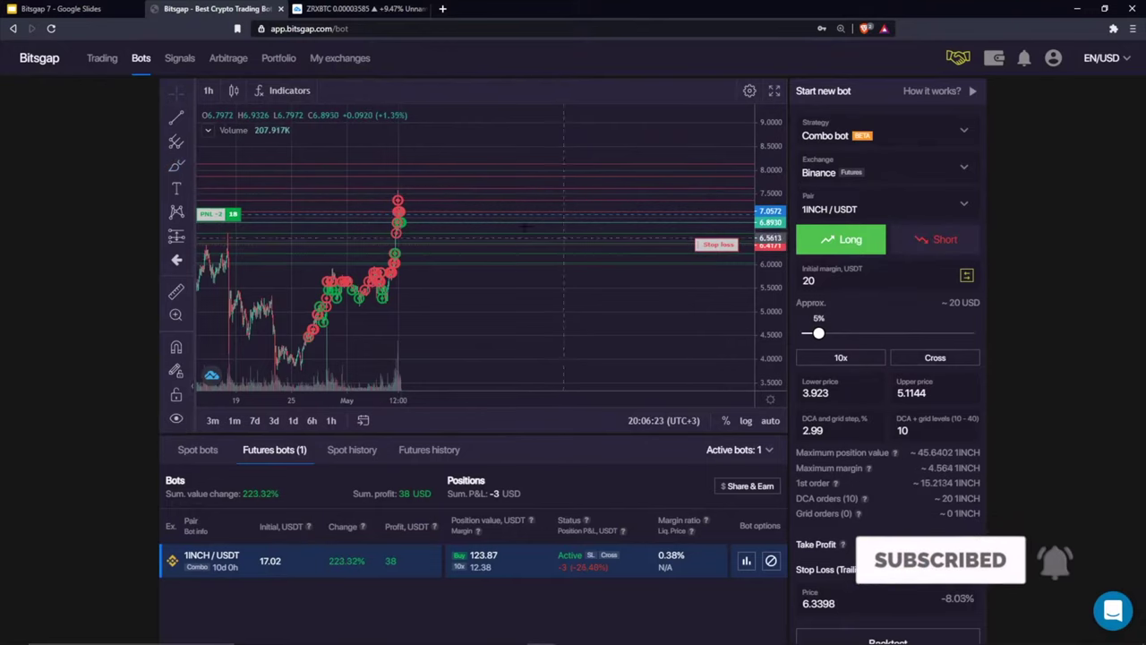
drag(614, 311, 614, 264)
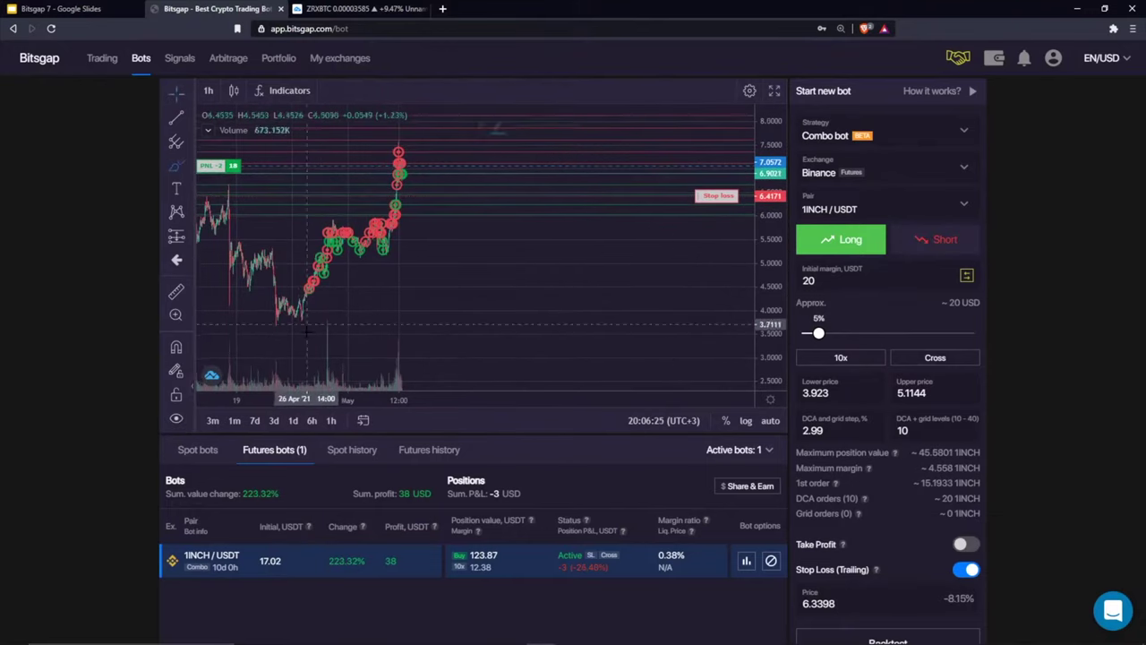
mouse_move(306, 330)
mouse_down()
mouse_move(400, 334)
mouse_move(256, 340)
mouse_up()
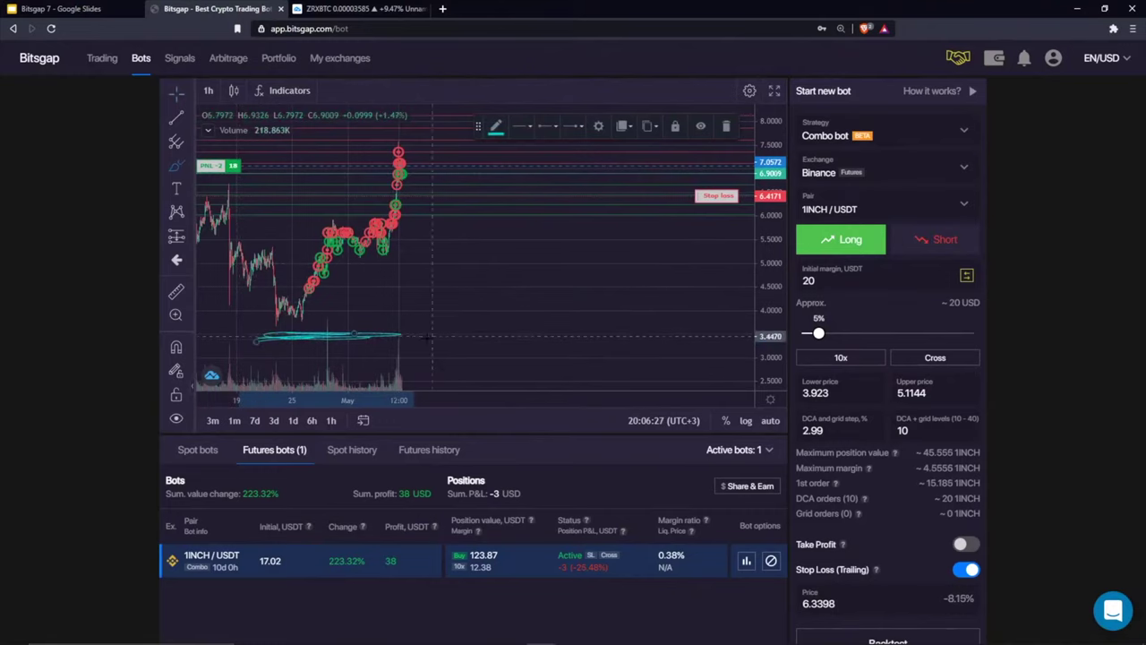
mouse_move(309, 296)
mouse_down()
mouse_move(394, 204)
mouse_move(407, 161)
mouse_up()
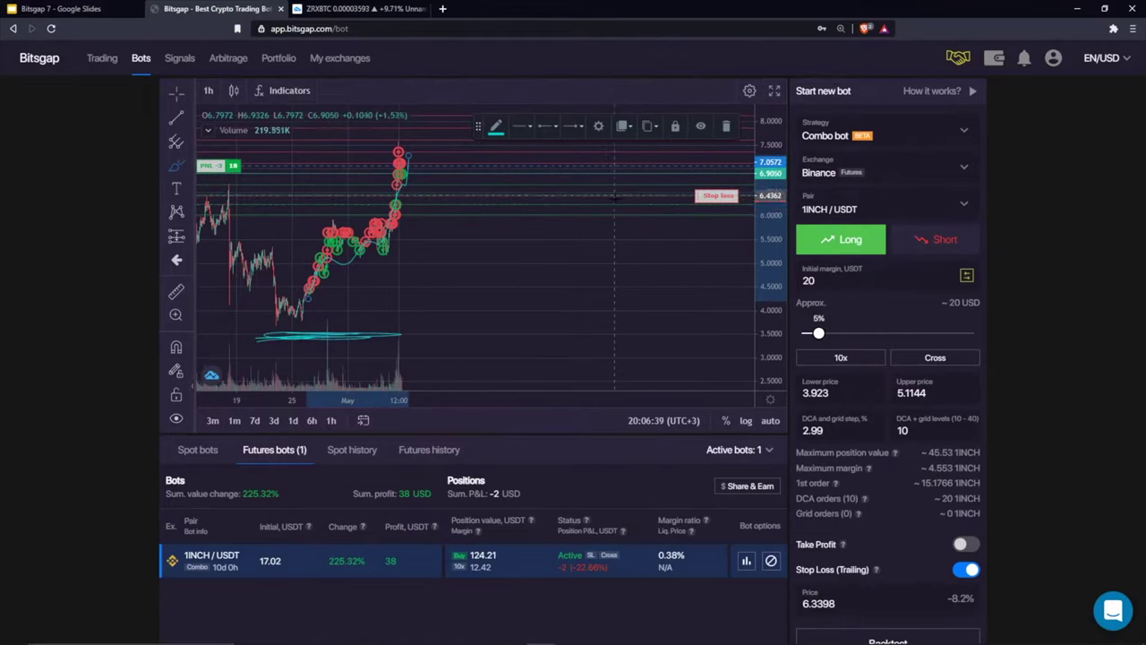
right_click(519, 244)
click(573, 362)
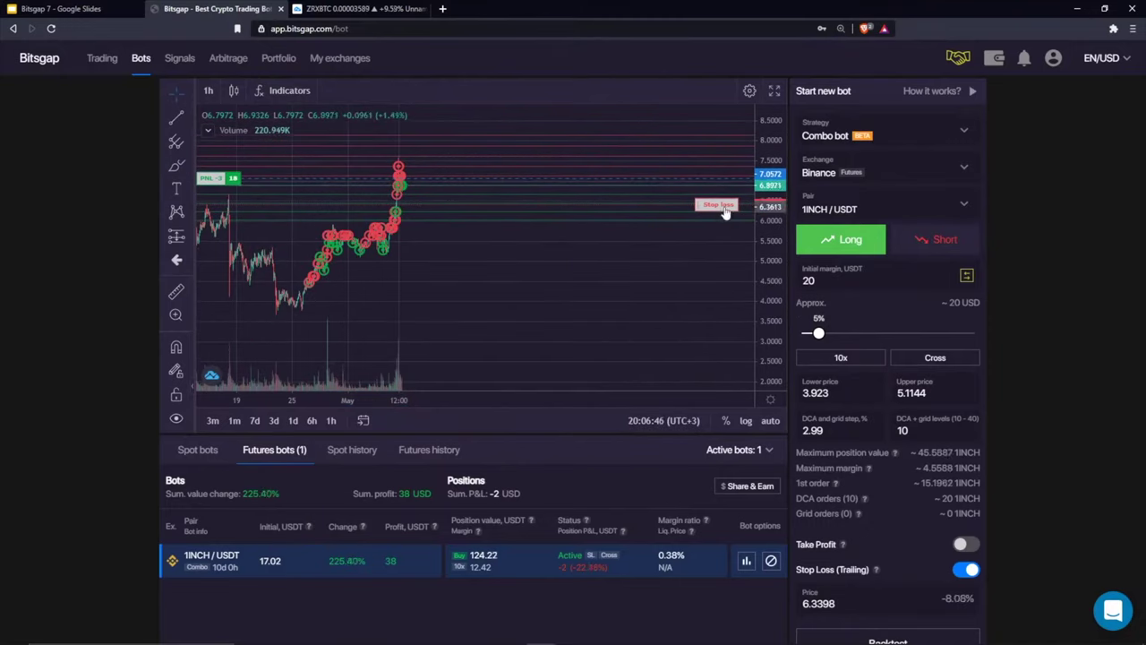
Brush a projected path peaking near 8.4, pulling back to about 7.4 and rising to about 9.5, and circle the area under the pullback
scroll(609, 237, down, 1)
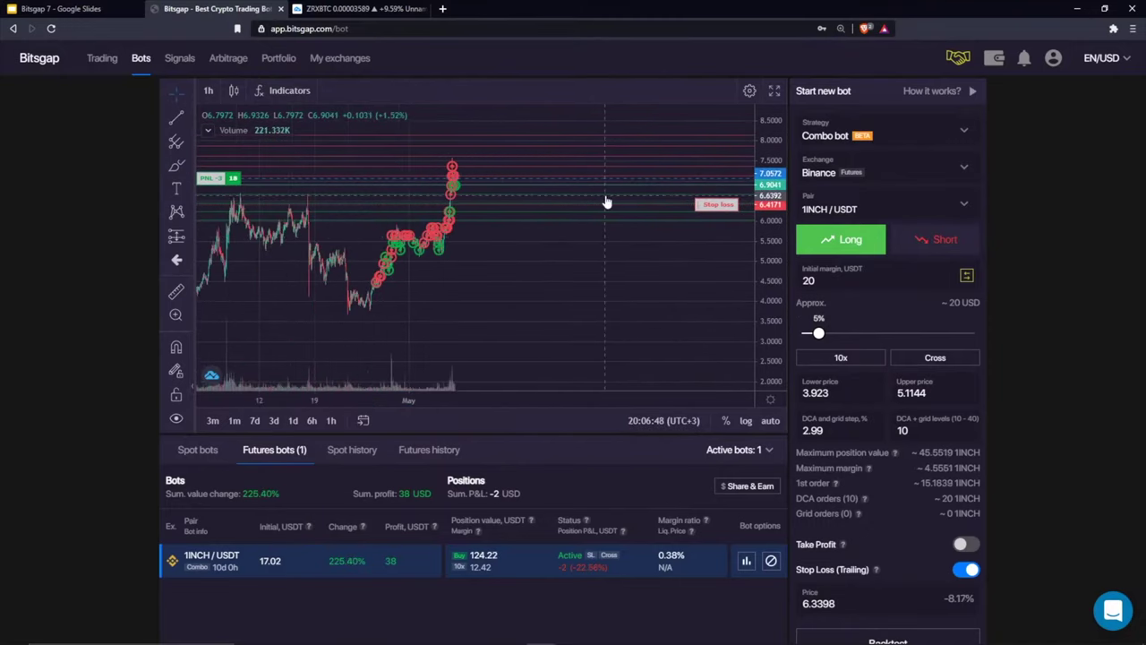
drag(605, 202, 433, 226)
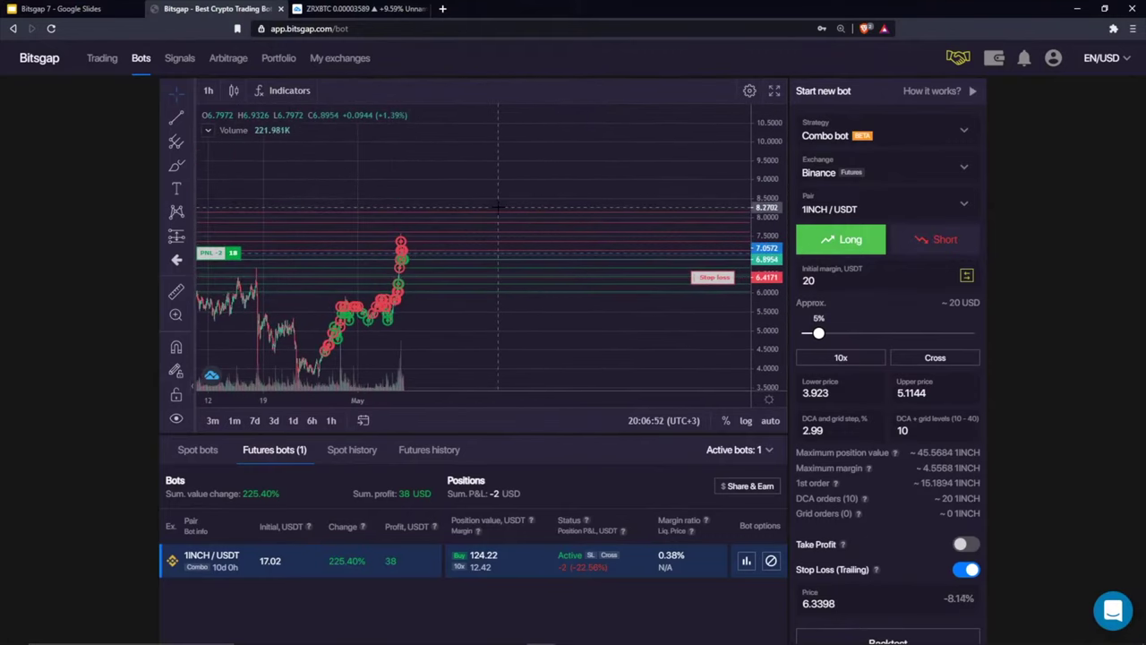
drag(498, 208, 509, 188)
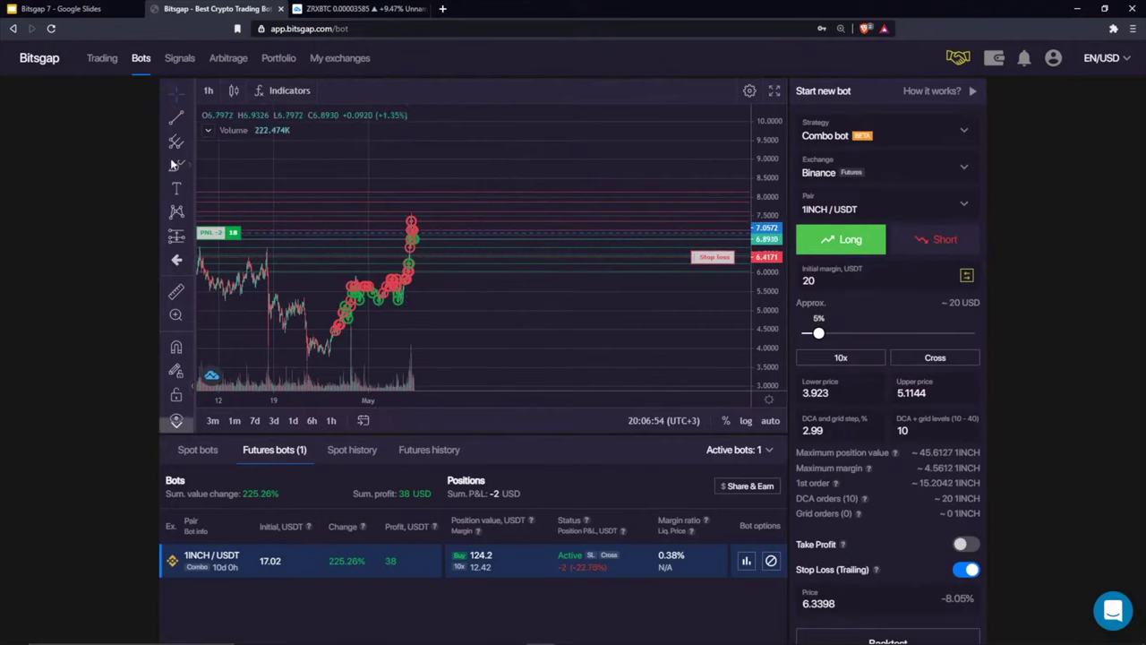
mouse_move(414, 218)
mouse_down()
mouse_move(430, 189)
mouse_move(456, 179)
mouse_move(471, 198)
mouse_move(529, 184)
mouse_move(545, 141)
mouse_up()
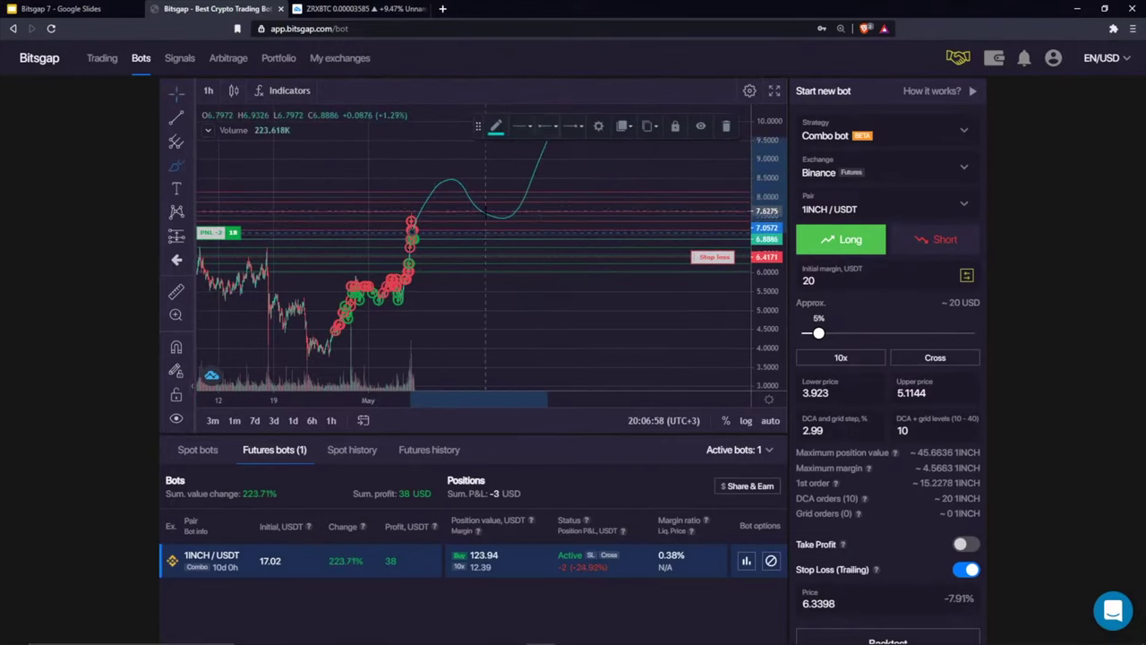
mouse_move(483, 218)
mouse_down()
mouse_move(539, 224)
mouse_move(478, 216)
mouse_up()
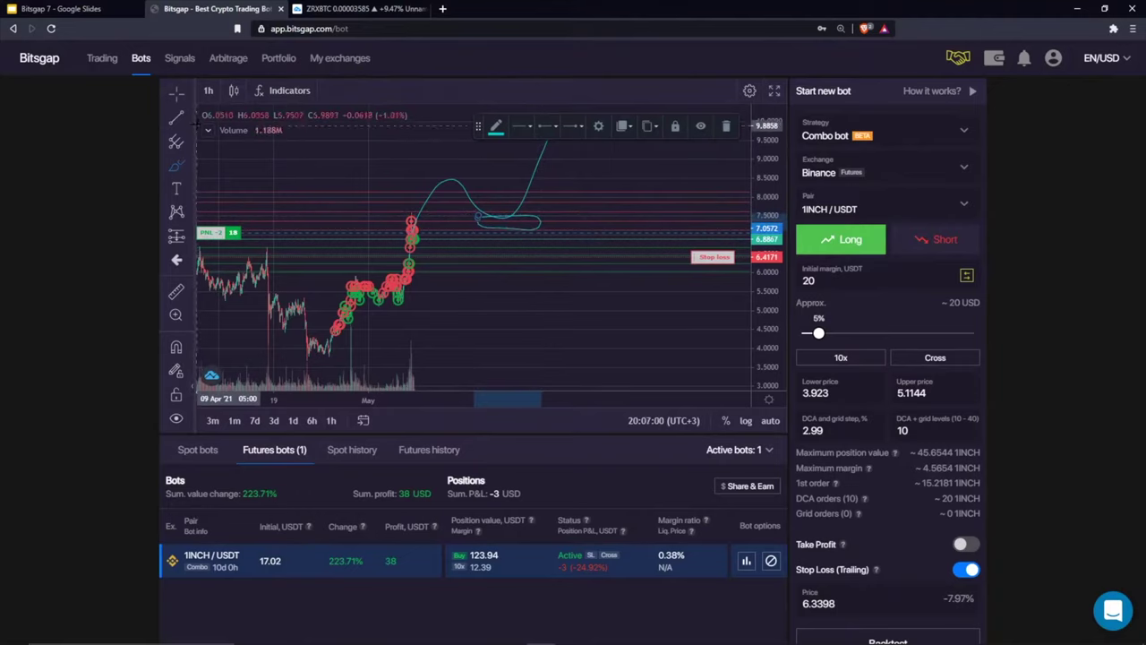
Raise the active 1INCH/USDT bot's stop loss to 6.5852 on the chart
mouse_move(700, 257)
mouse_down()
mouse_move(698, 241)
mouse_move(700, 255)
mouse_up()
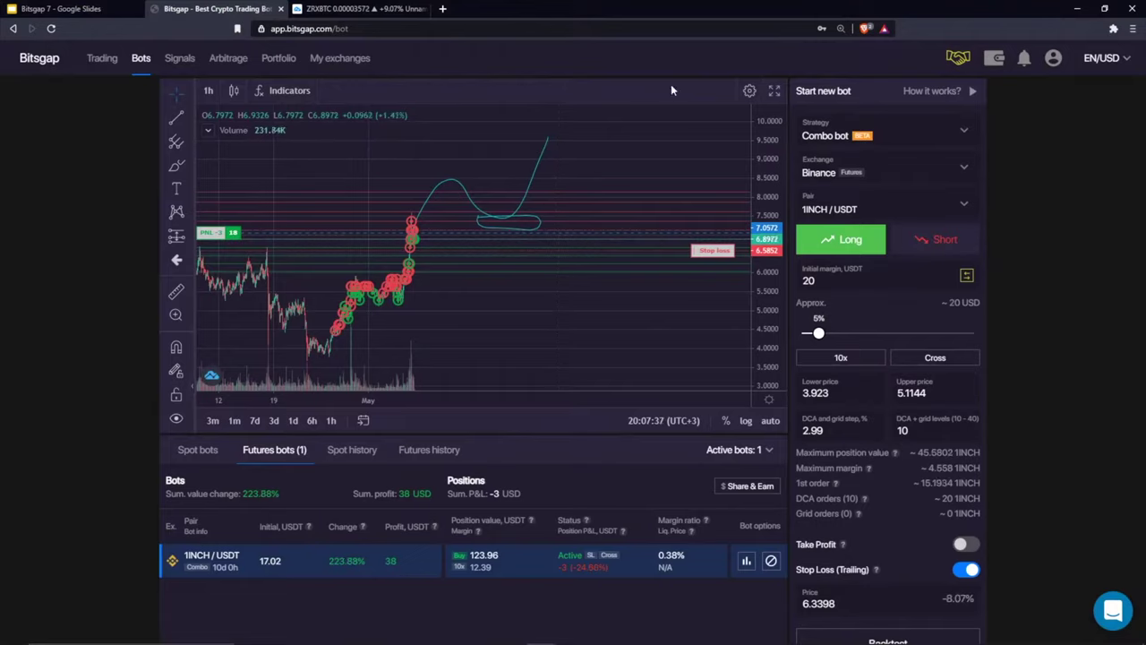
drag(764, 345, 762, 310)
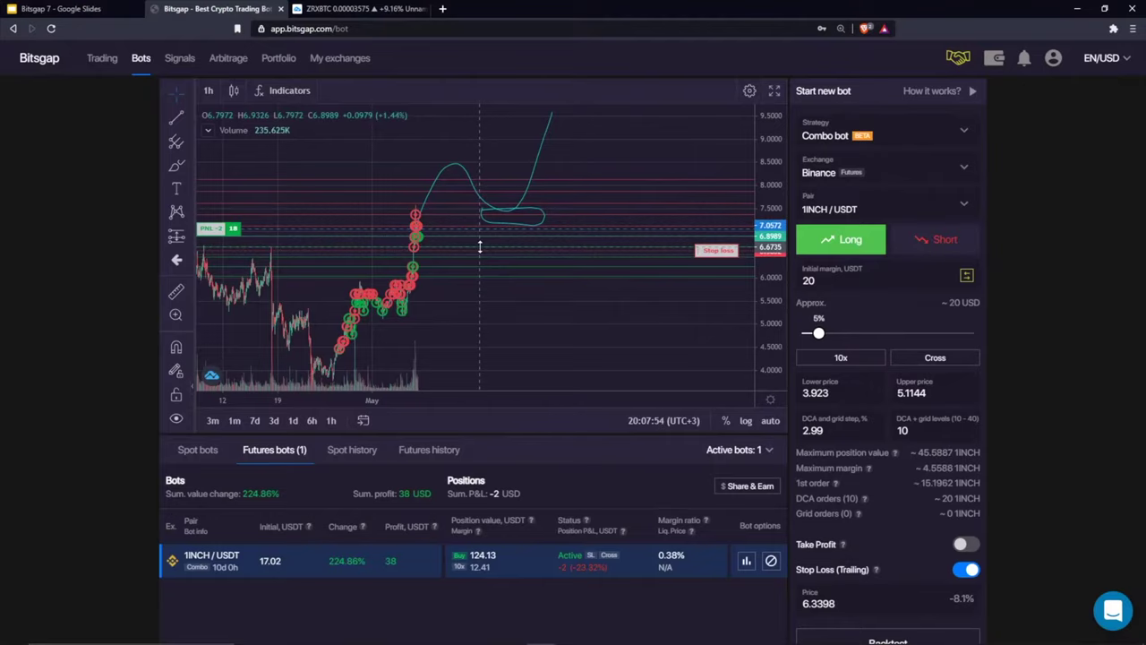
scroll(537, 466, down, 1)
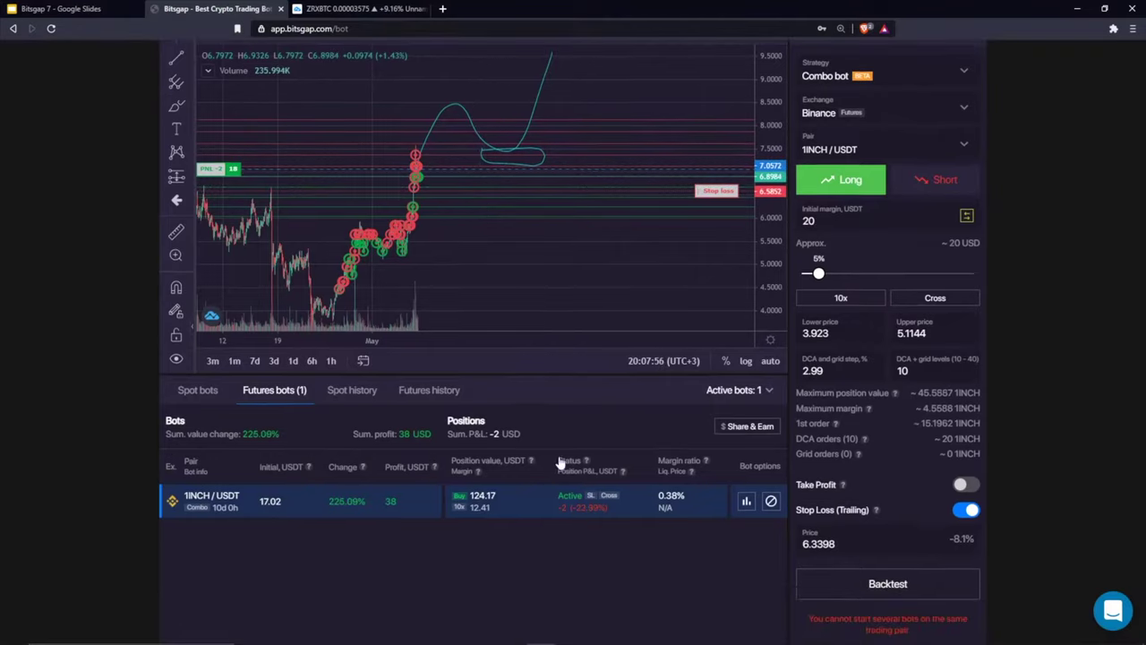
scroll(585, 426, up, 1)
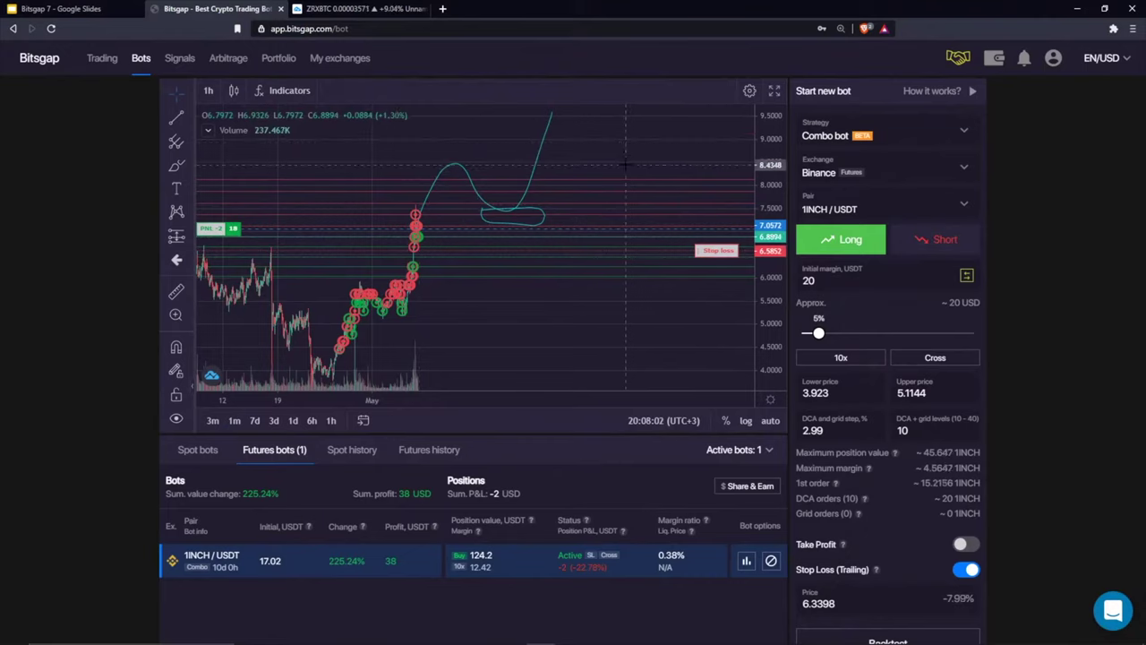
Switch the new bot's direction to Short and brush a stepped downward path from about 6.8 to about 4.1
click(938, 240)
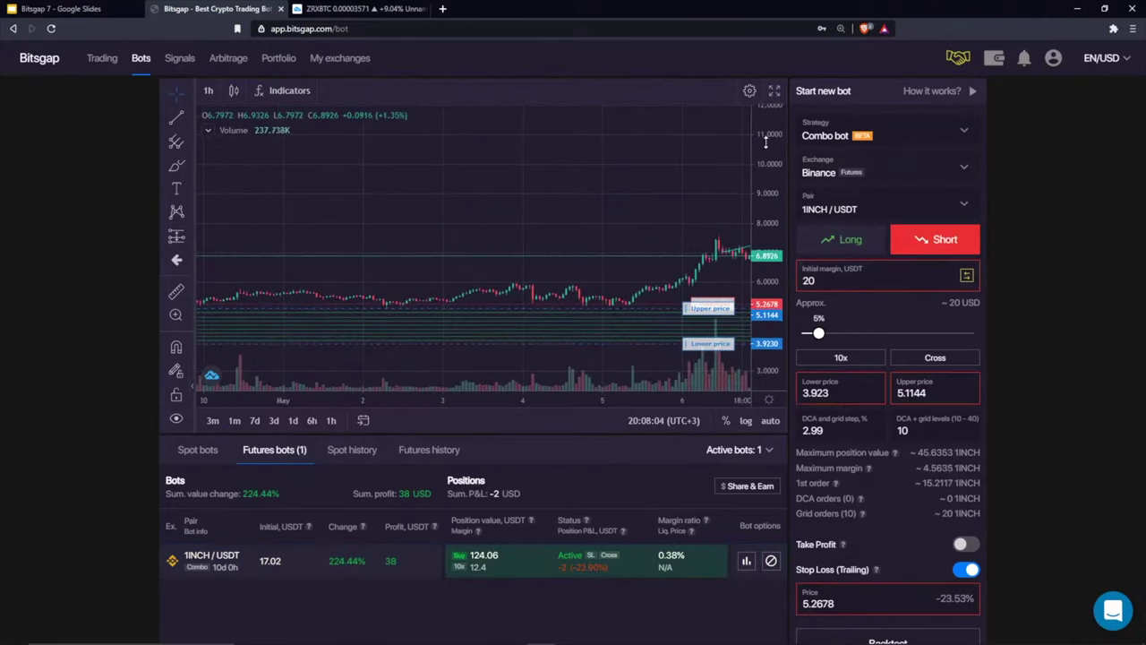
drag(511, 141, 161, 166)
click(176, 166)
mouse_move(249, 186)
mouse_down()
mouse_move(473, 296)
mouse_move(665, 355)
mouse_move(685, 341)
mouse_up()
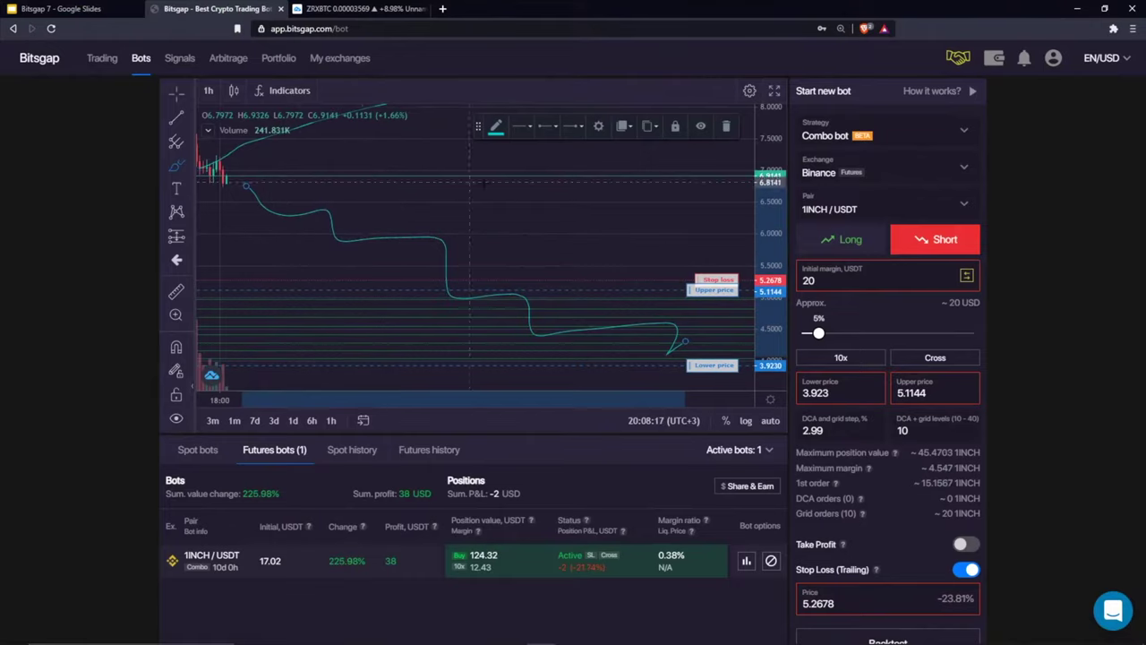
Mark consolidation zones at about 6.2 and 5.3 beside the descending path, and remove all drawings from the chart
mouse_move(397, 220)
mouse_down()
mouse_move(493, 217)
mouse_move(395, 222)
mouse_up()
click(505, 275)
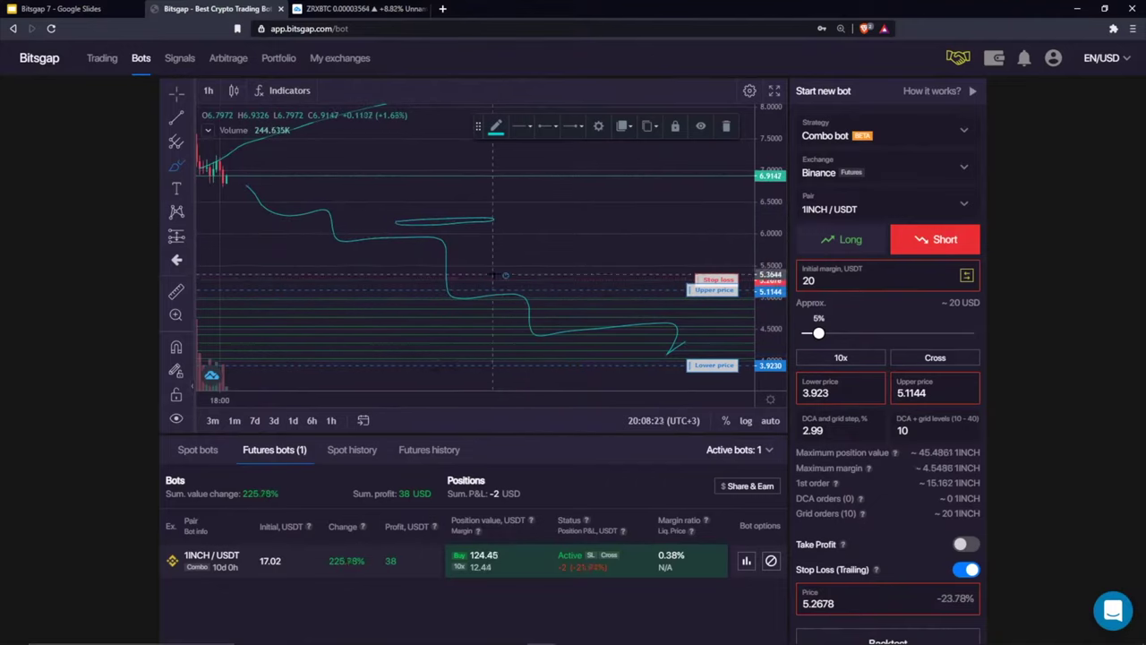
mouse_move(506, 281)
mouse_down()
mouse_move(573, 276)
mouse_move(501, 275)
mouse_up()
click(725, 125)
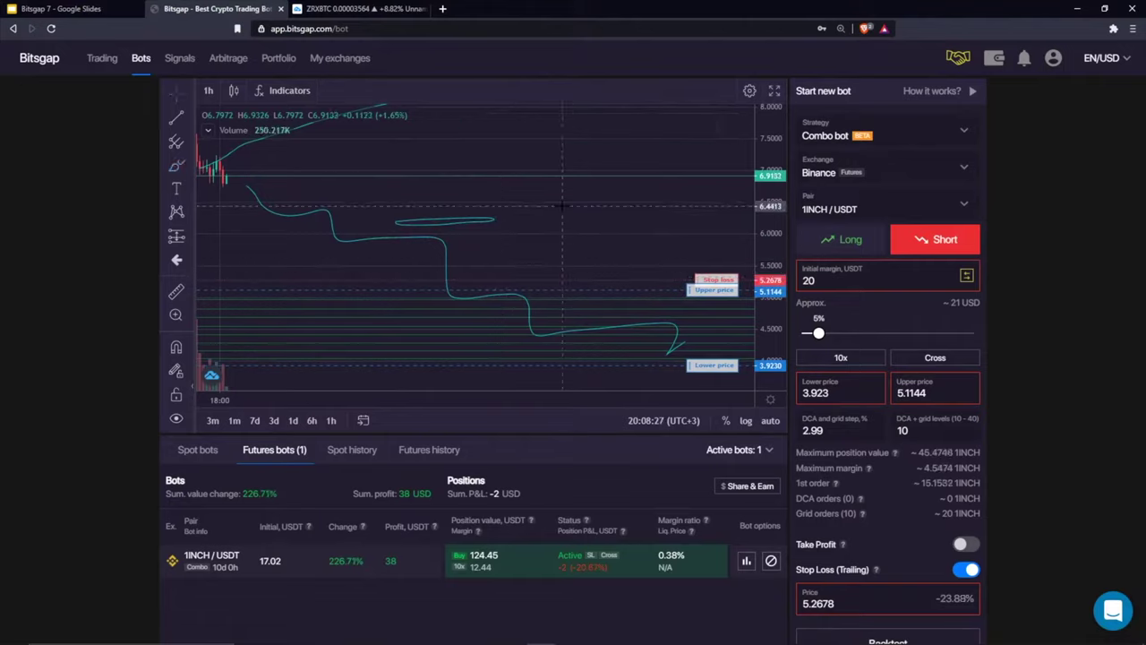
right_click(550, 210)
click(600, 308)
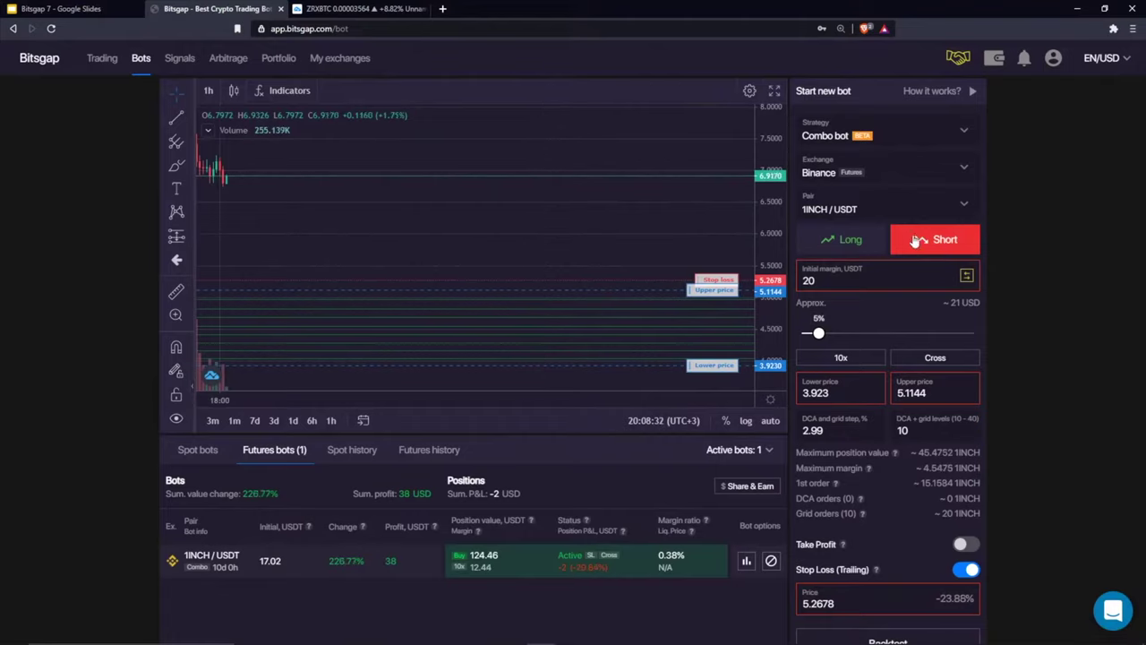
Switch the new bot's direction to Long and back to Short
click(844, 240)
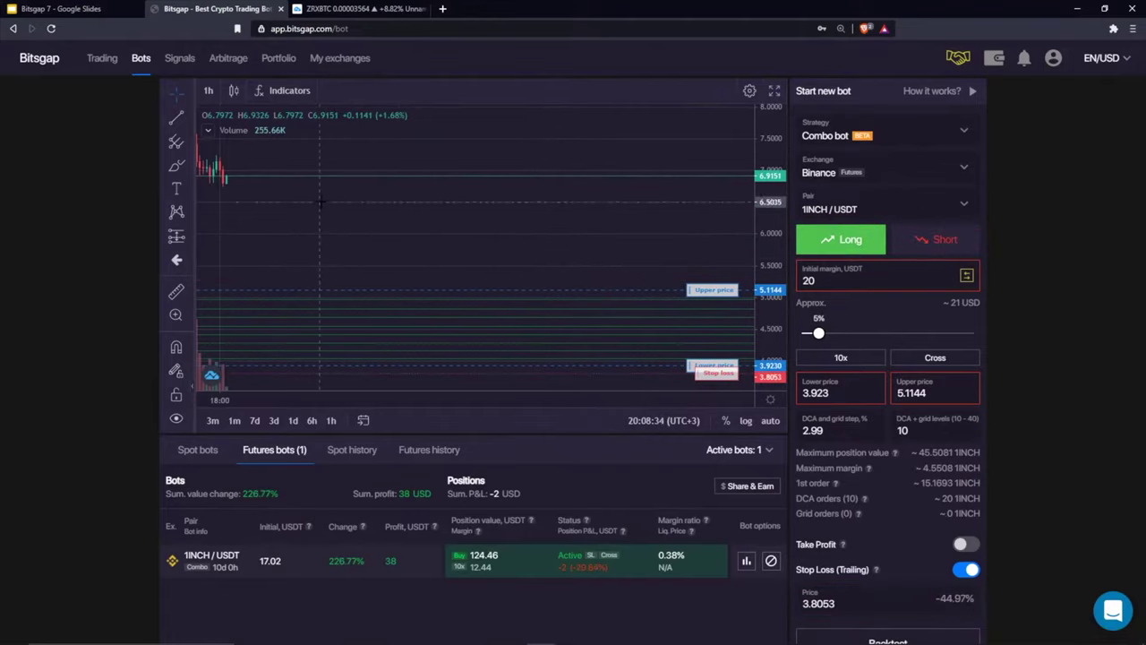
click(947, 236)
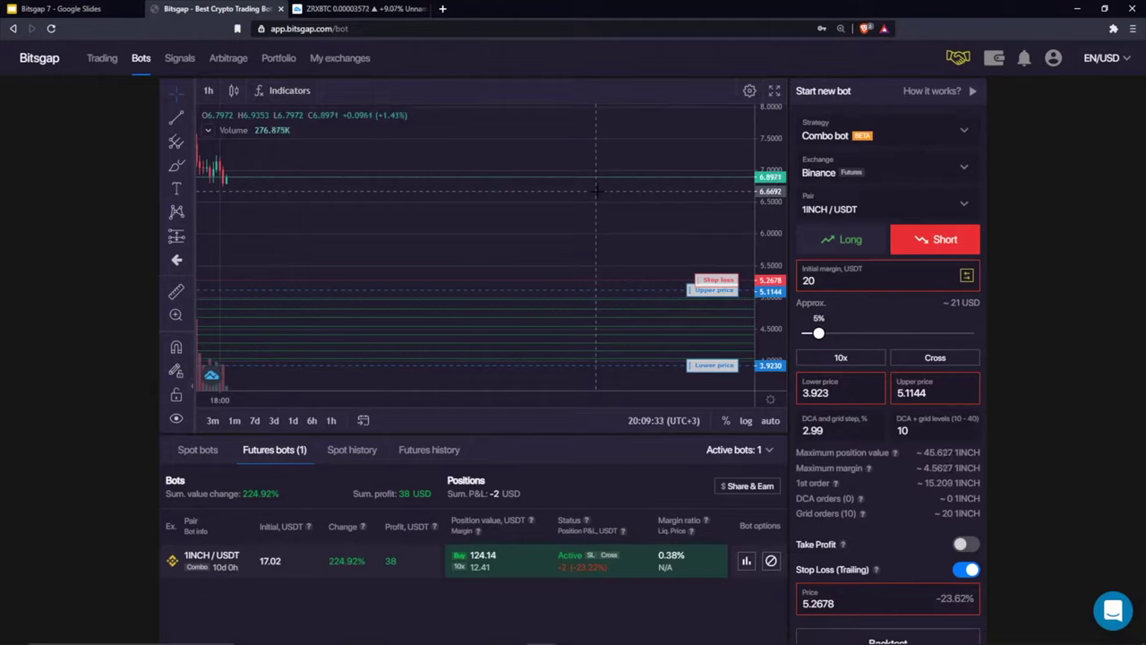
scroll(463, 256, up, 5)
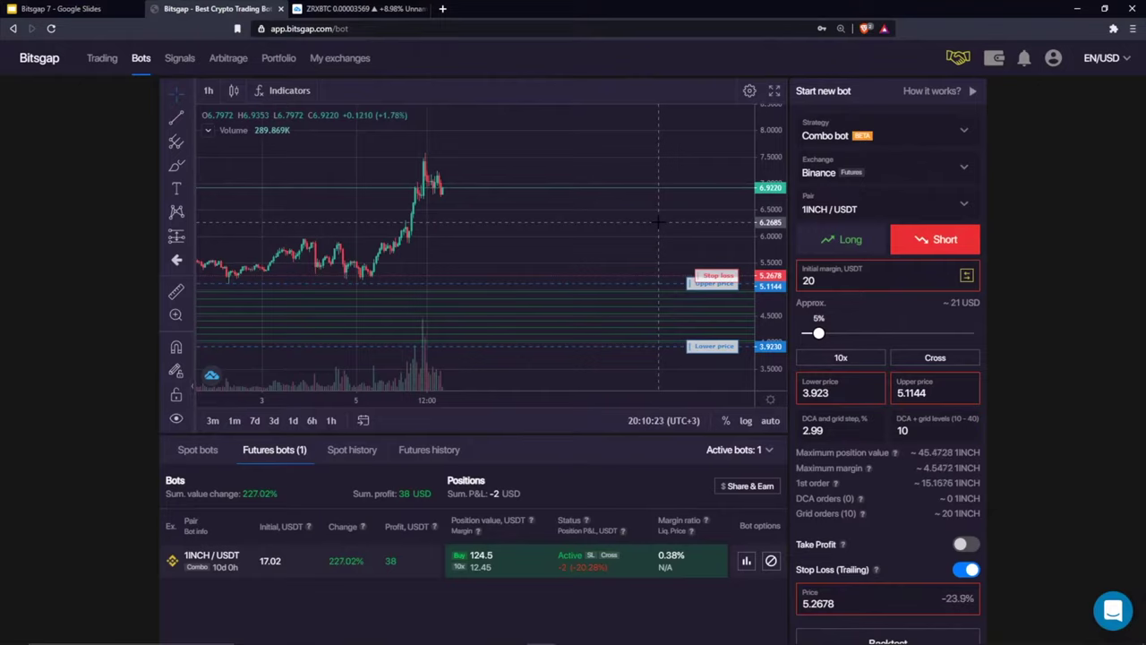
Reload the active 1INCH/USDT bot on the chart and highlight its change percentage
drag(331, 564, 365, 571)
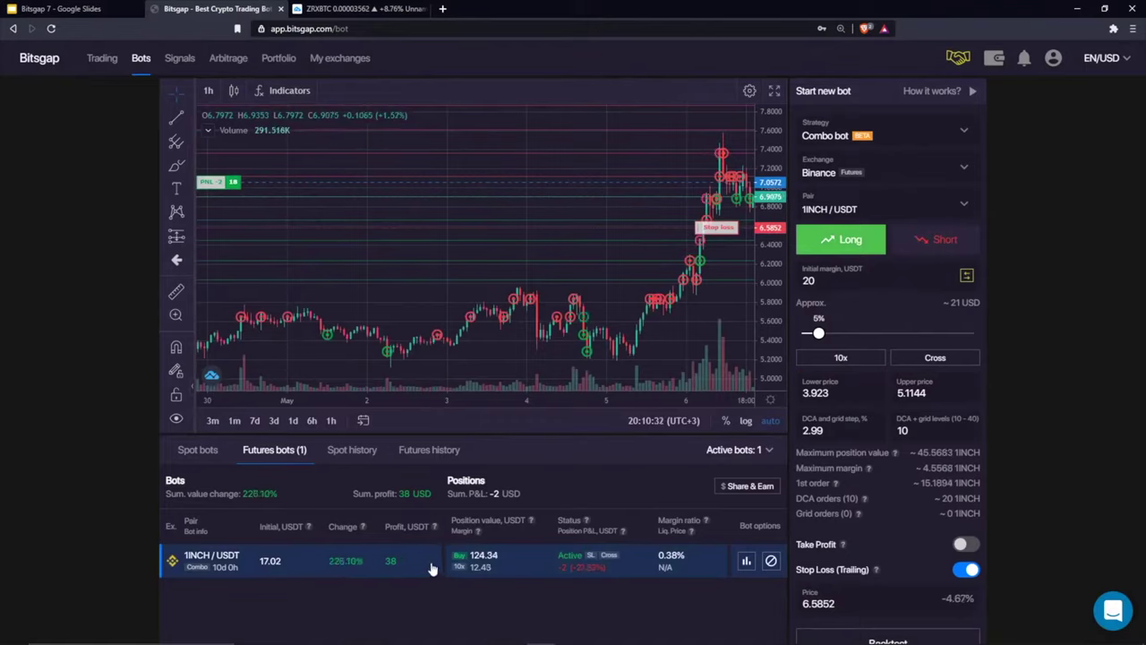
mouse_move(327, 568)
mouse_down()
mouse_move(366, 568)
mouse_move(329, 571)
mouse_up()
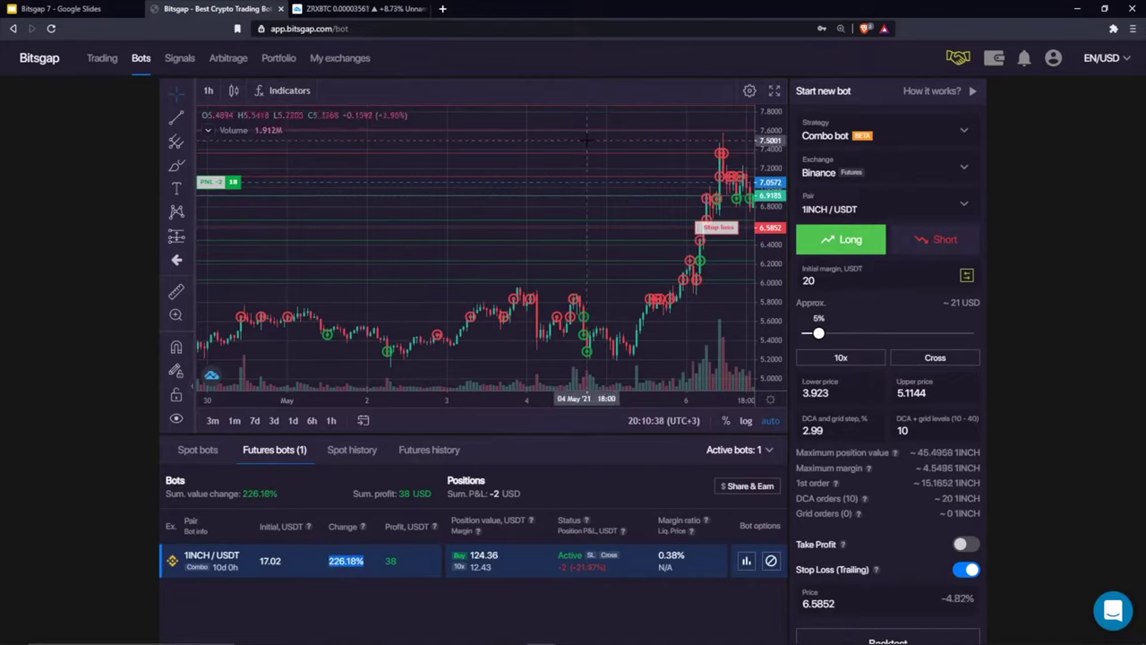
drag(586, 144, 388, 167)
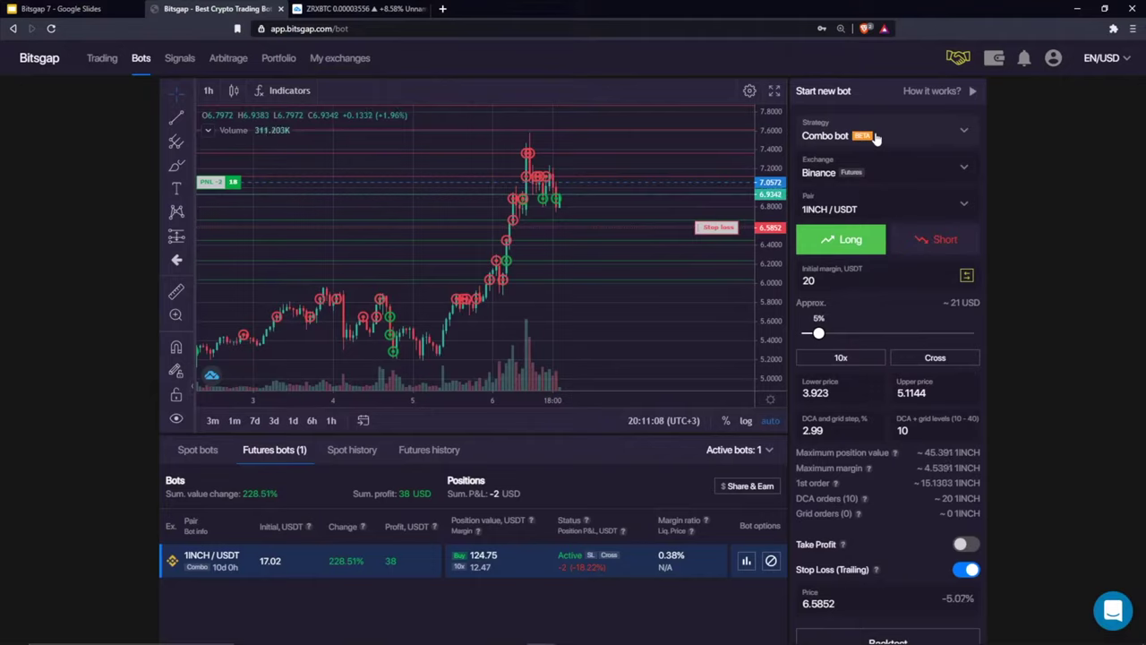
Switch the new bot's exchange from Binance Futures to Binance spot and show the spot bots list
click(881, 172)
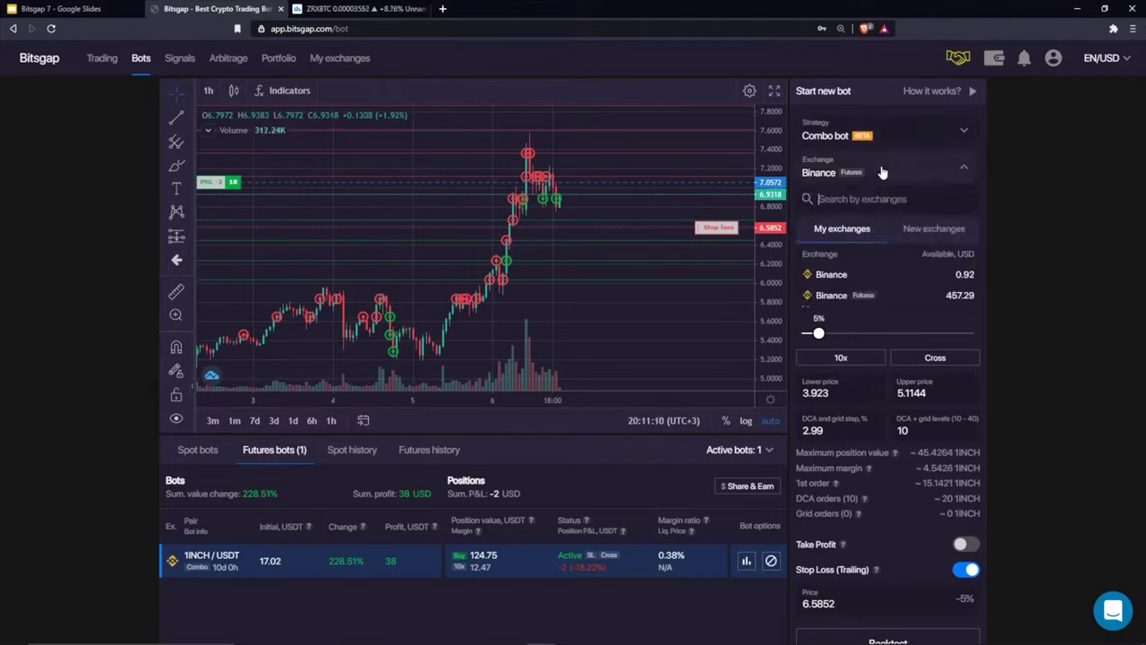
click(849, 275)
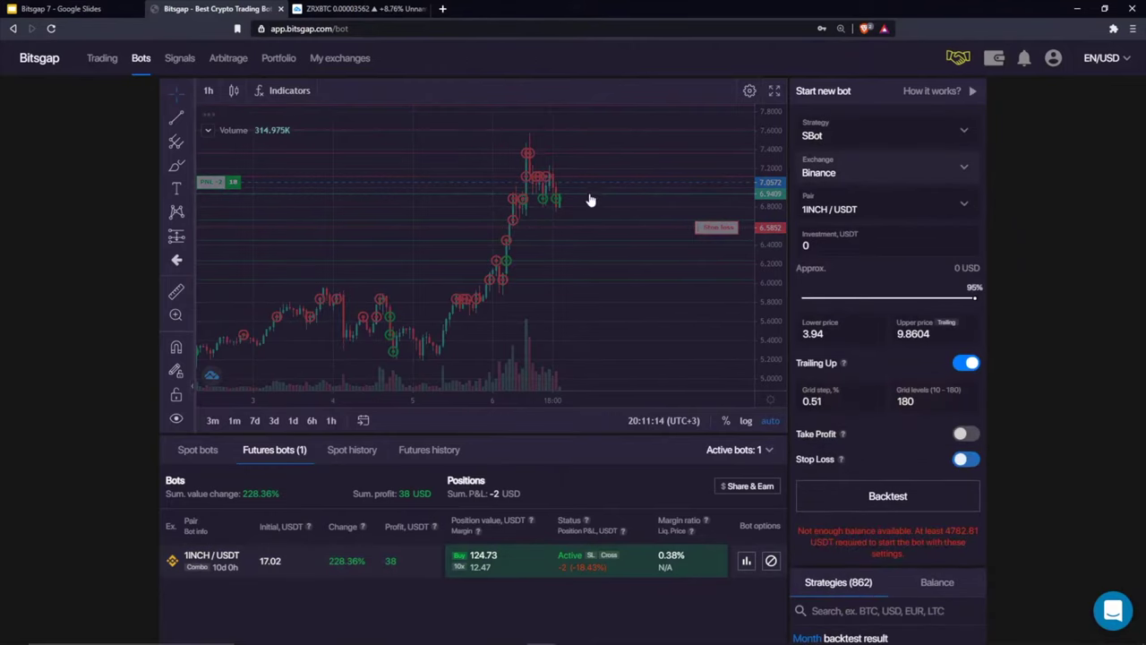
scroll(601, 411, down, 3)
scroll(531, 369, up, 3)
click(197, 450)
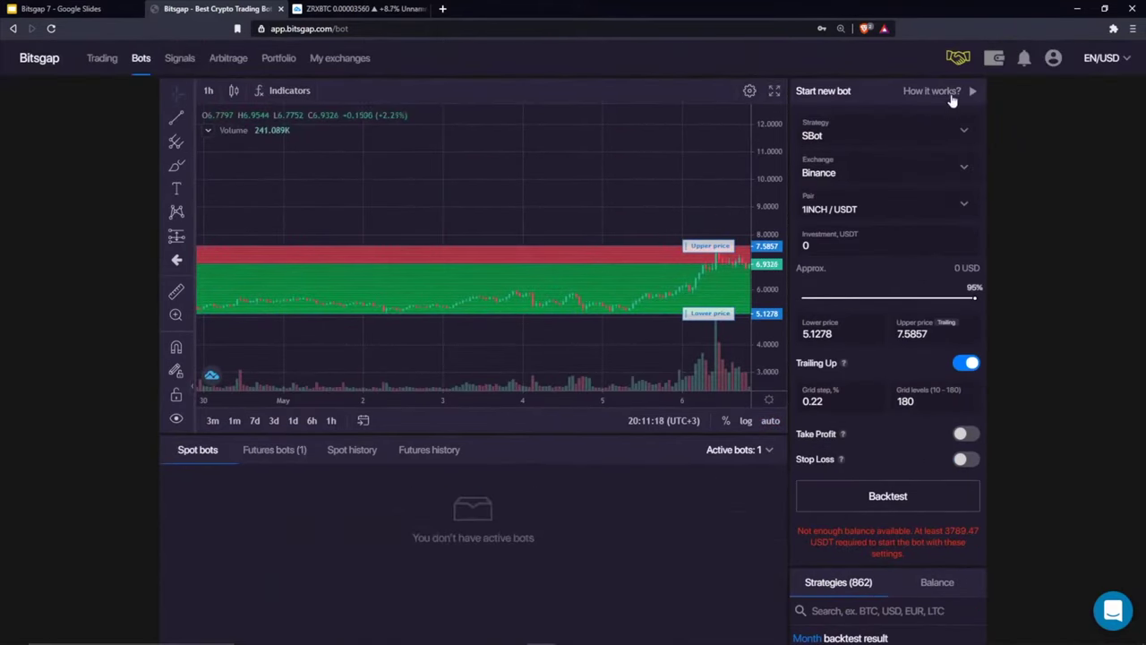
mouse_move(1052, 57)
drag(636, 179, 580, 178)
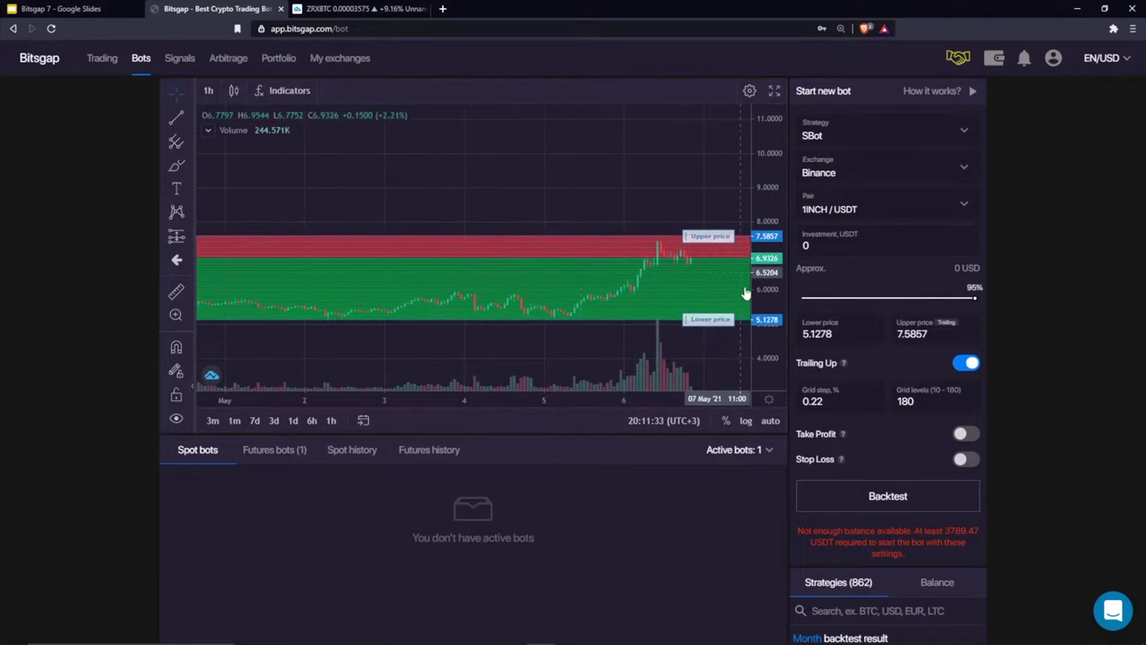
drag(768, 345, 768, 304)
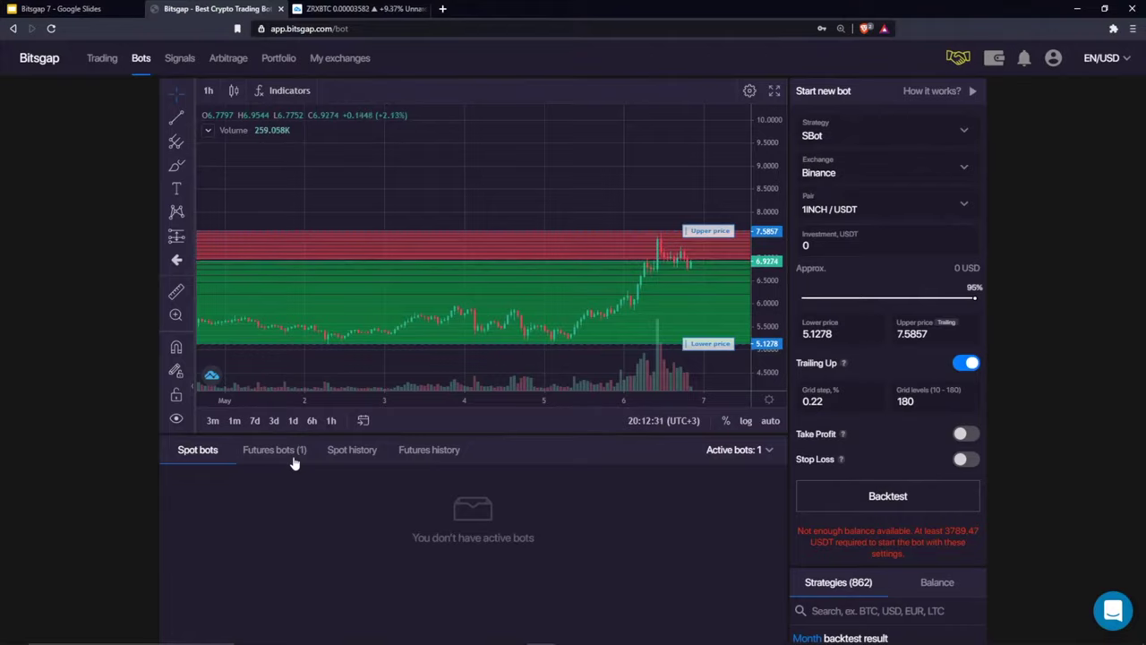
Look over the Trading terminal and the Portfolio overview, and return to the Bots page
click(111, 59)
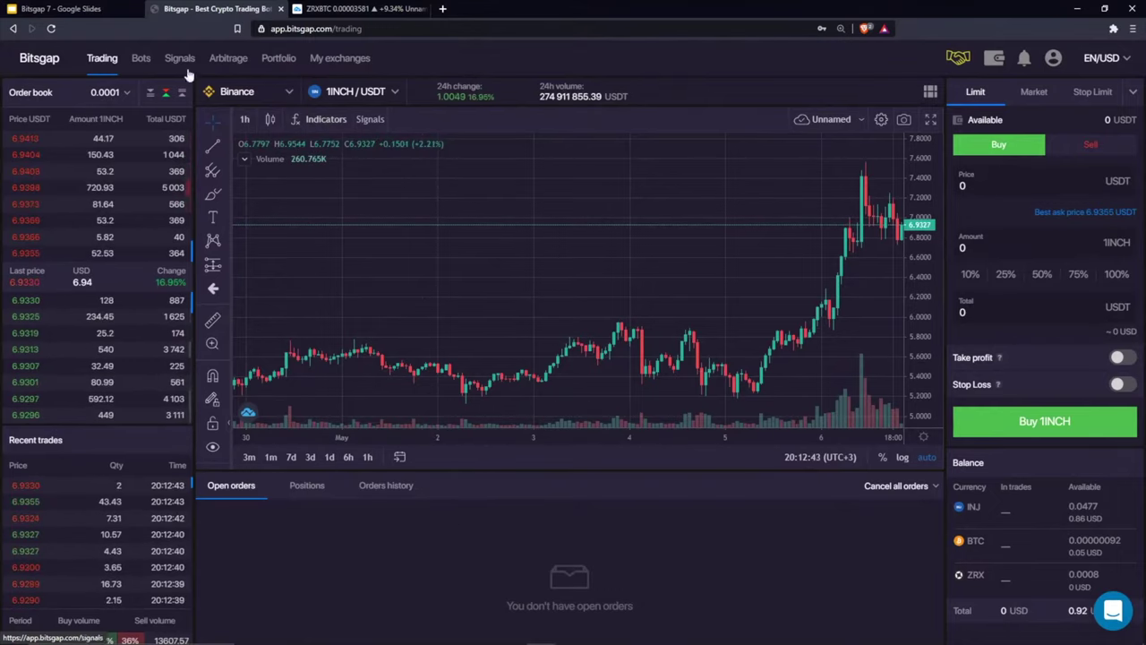
click(143, 59)
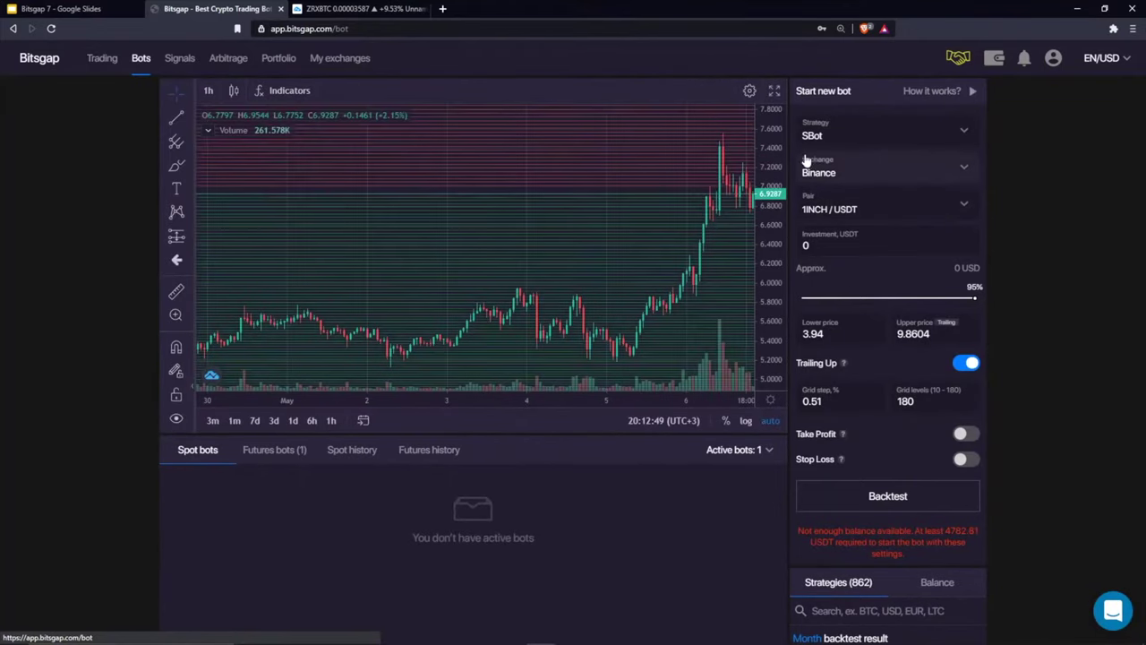
click(284, 59)
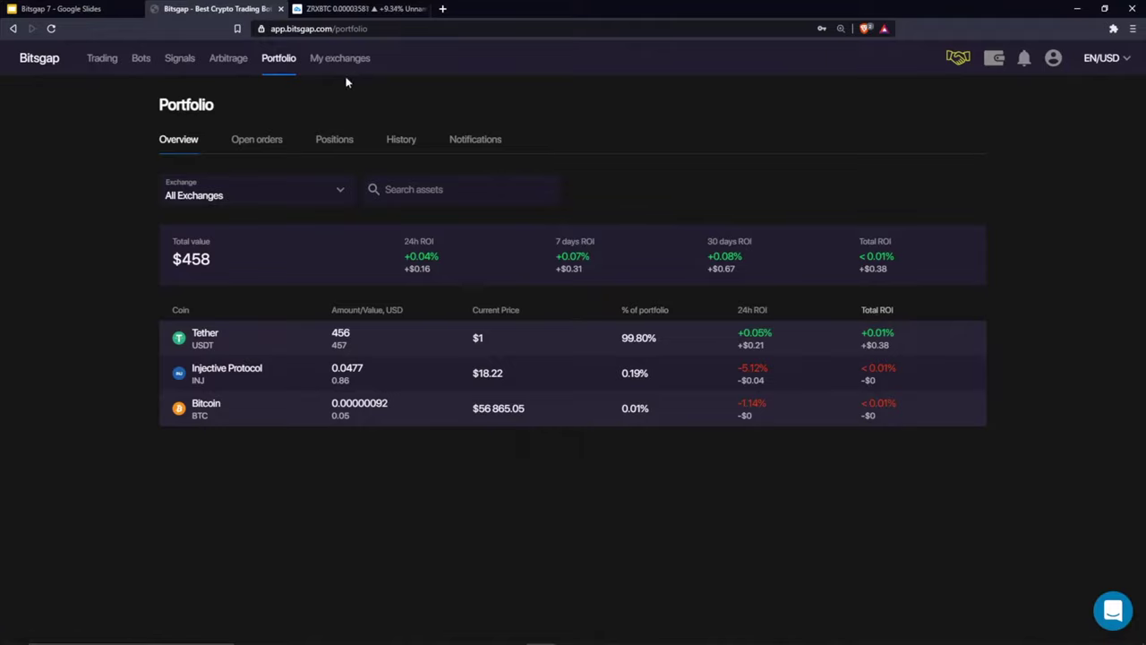
click(99, 60)
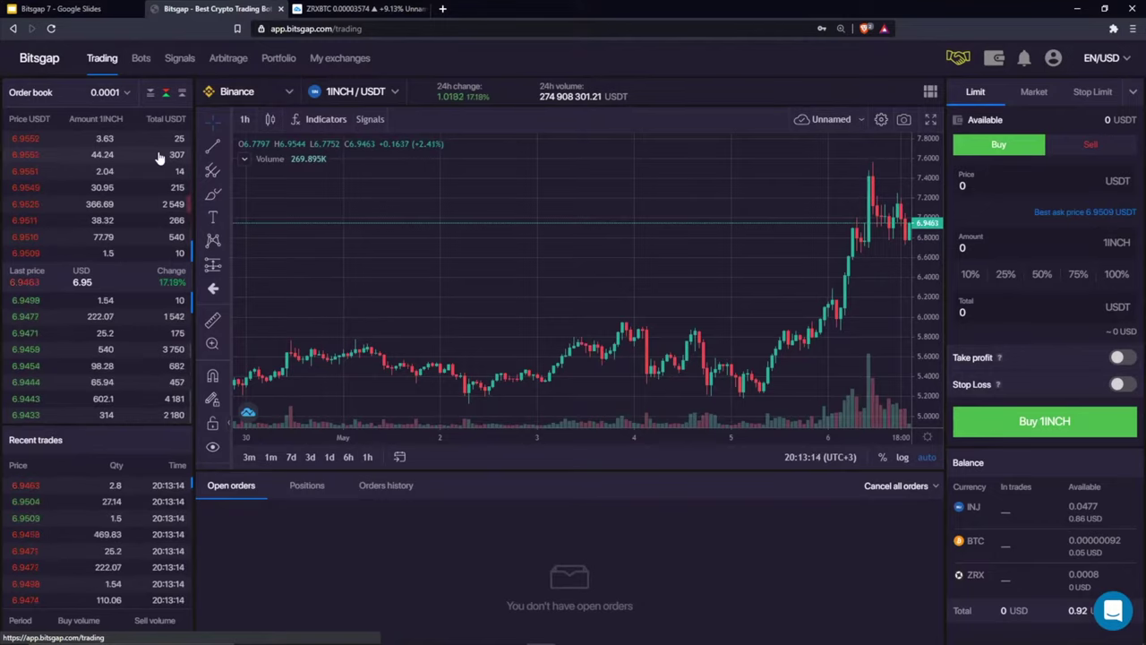
click(140, 58)
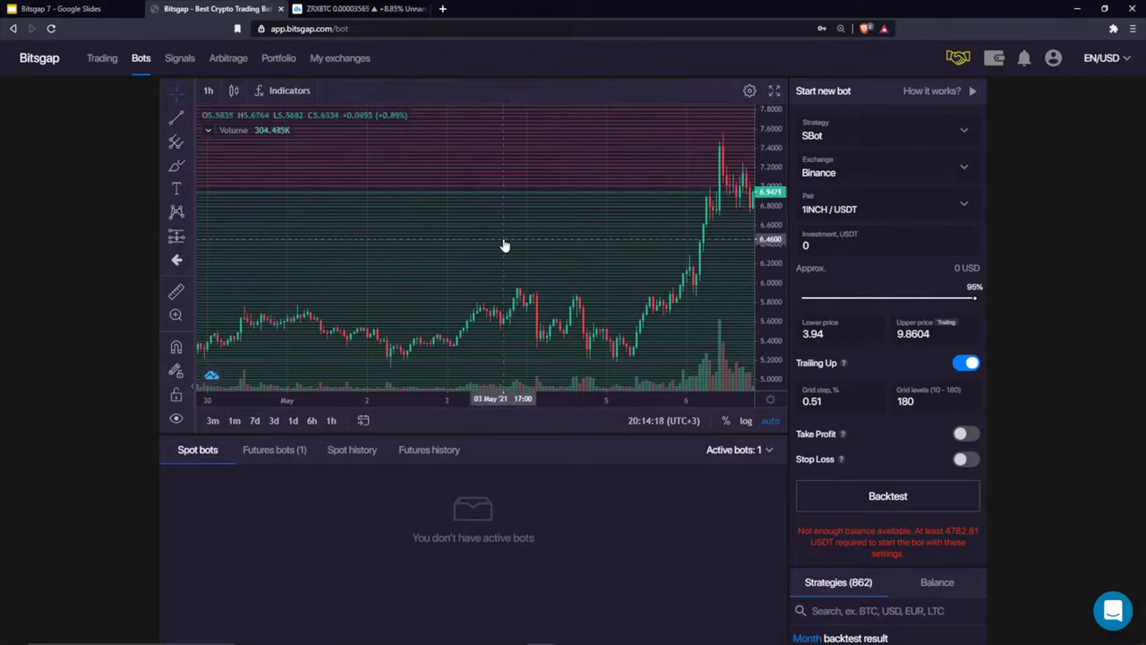
Expand the new bot's strategy choices and activate the Brush tool on the 1INCH/USDT chart
drag(770, 123, 766, 268)
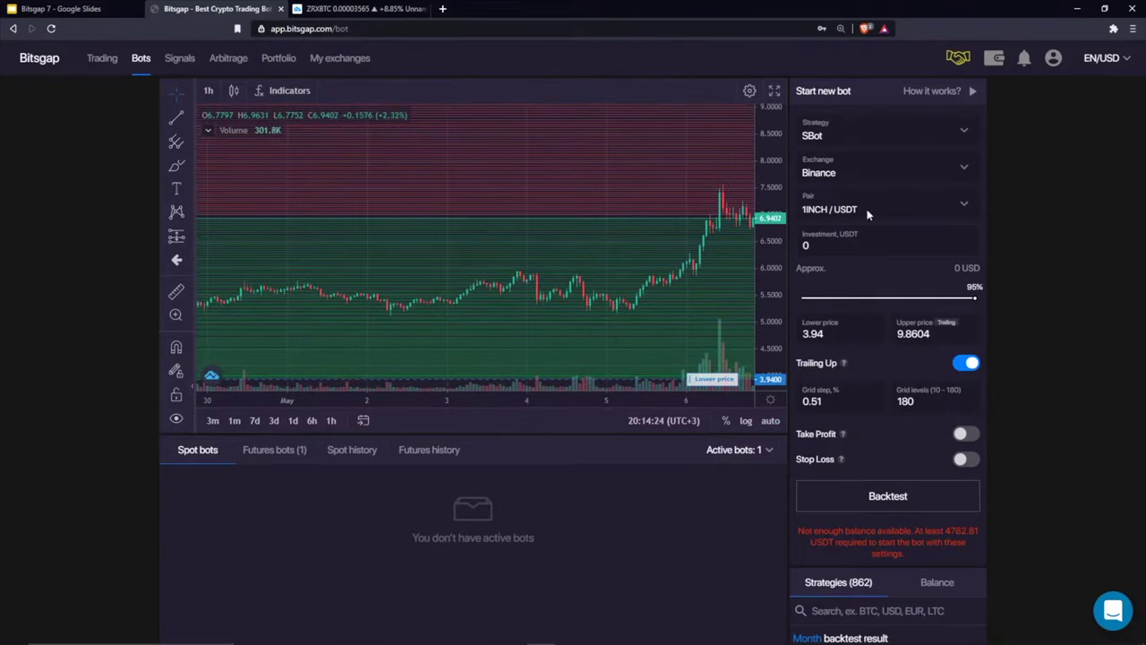
click(886, 140)
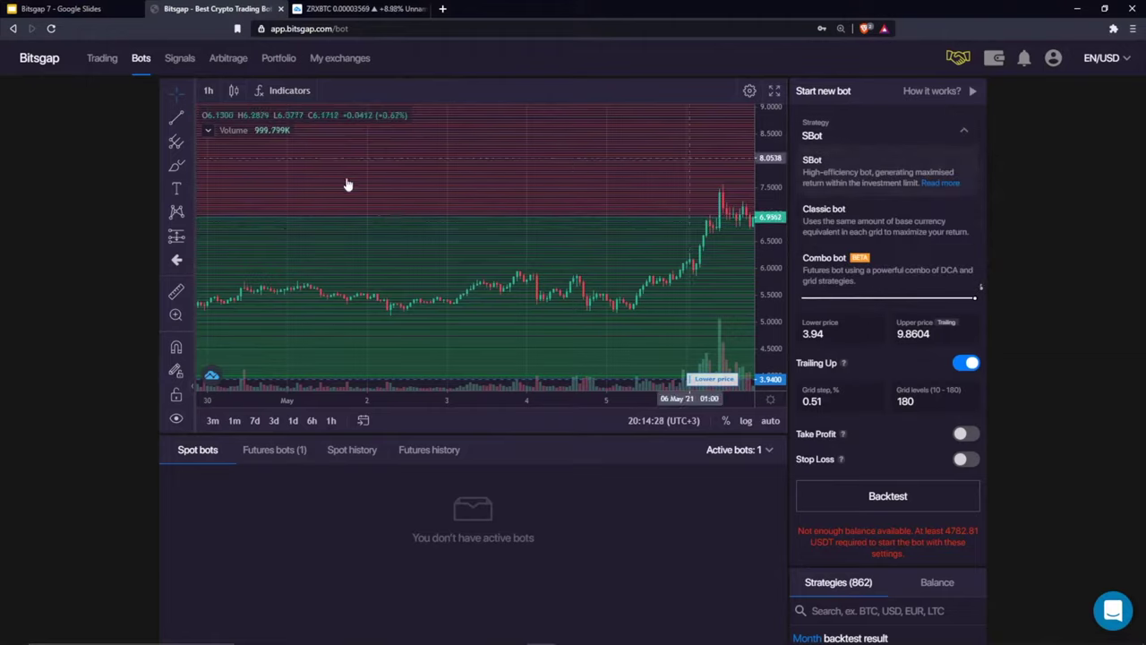
click(176, 166)
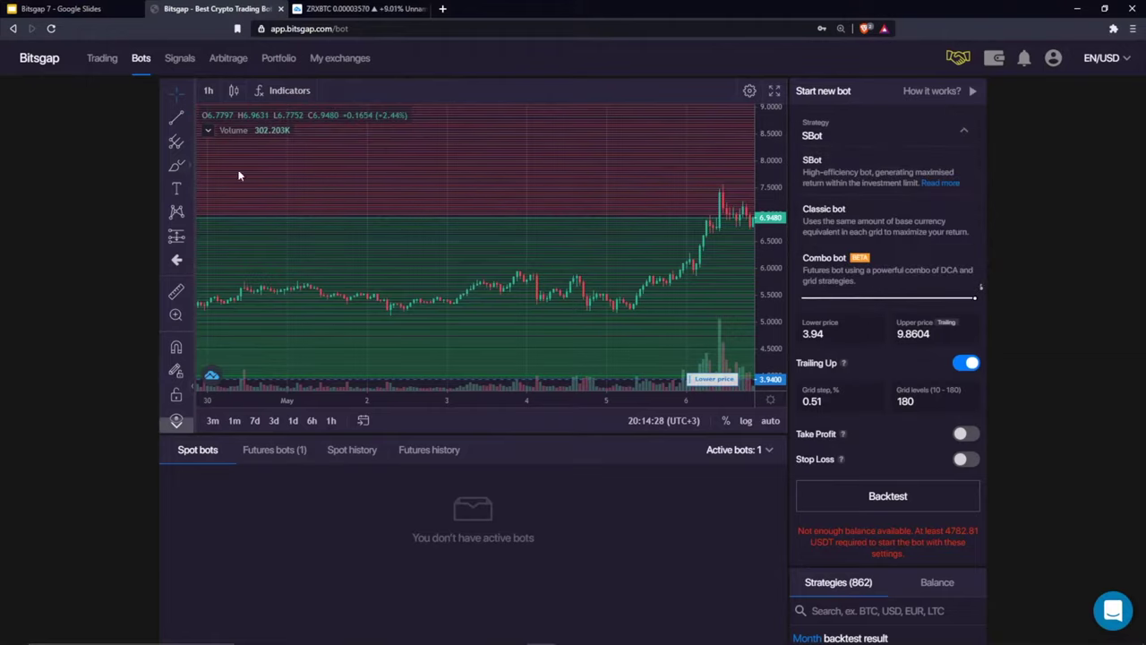
Switch to the Bitsgap 7 deck in Google Slides and review the market phase, bot selection, and support and resistance slides
click(62, 13)
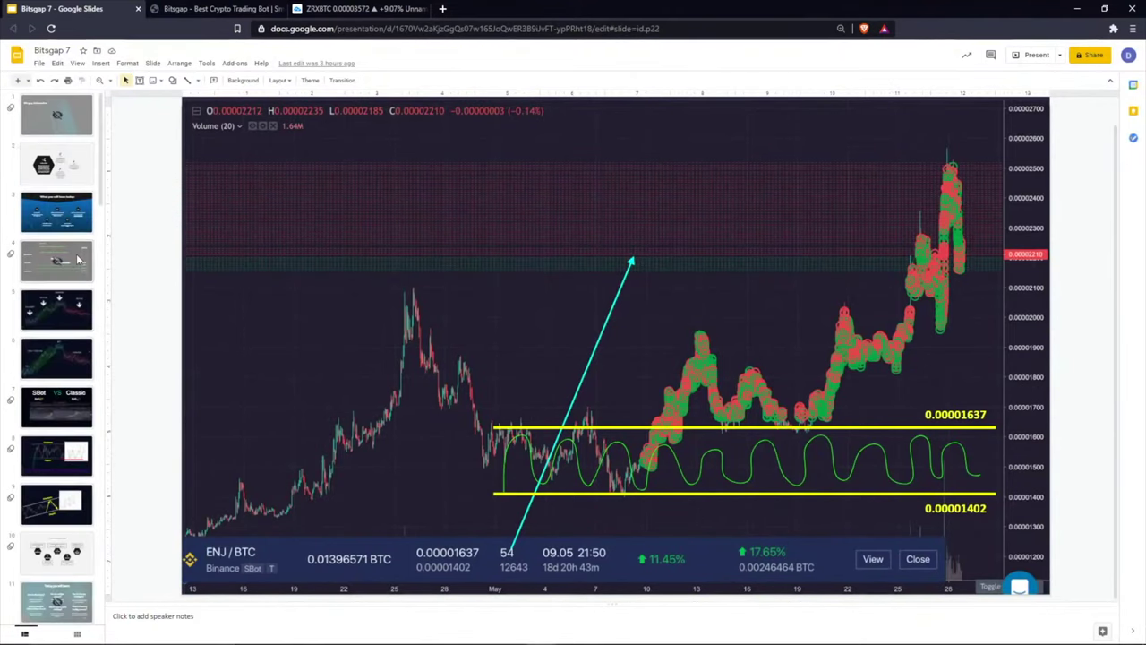
click(63, 312)
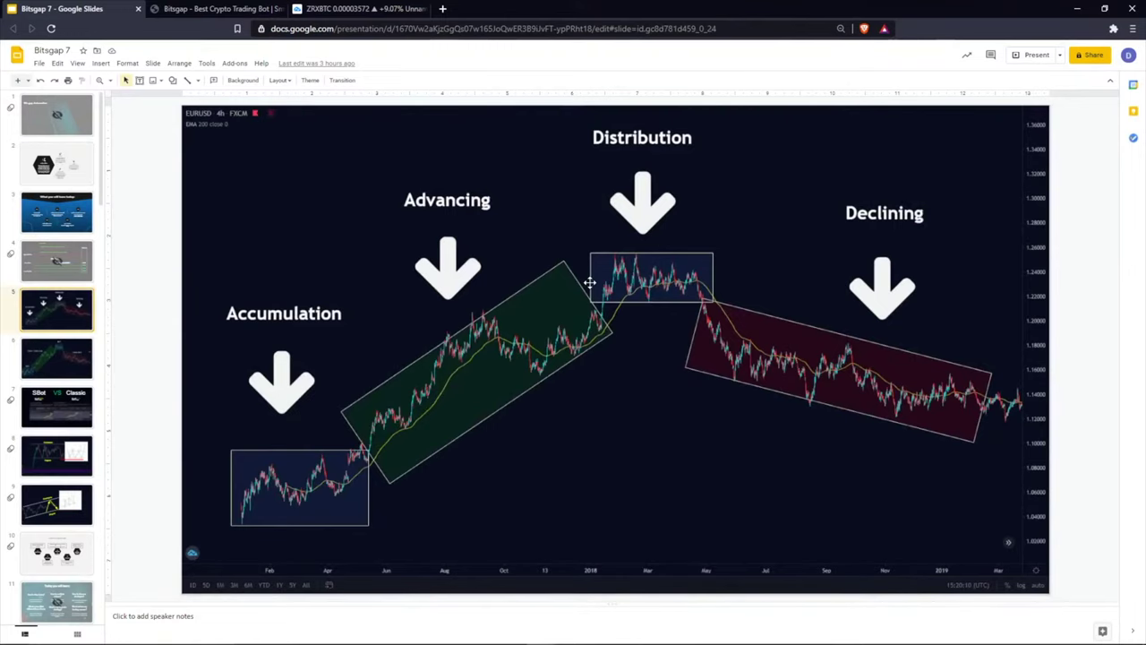
click(70, 362)
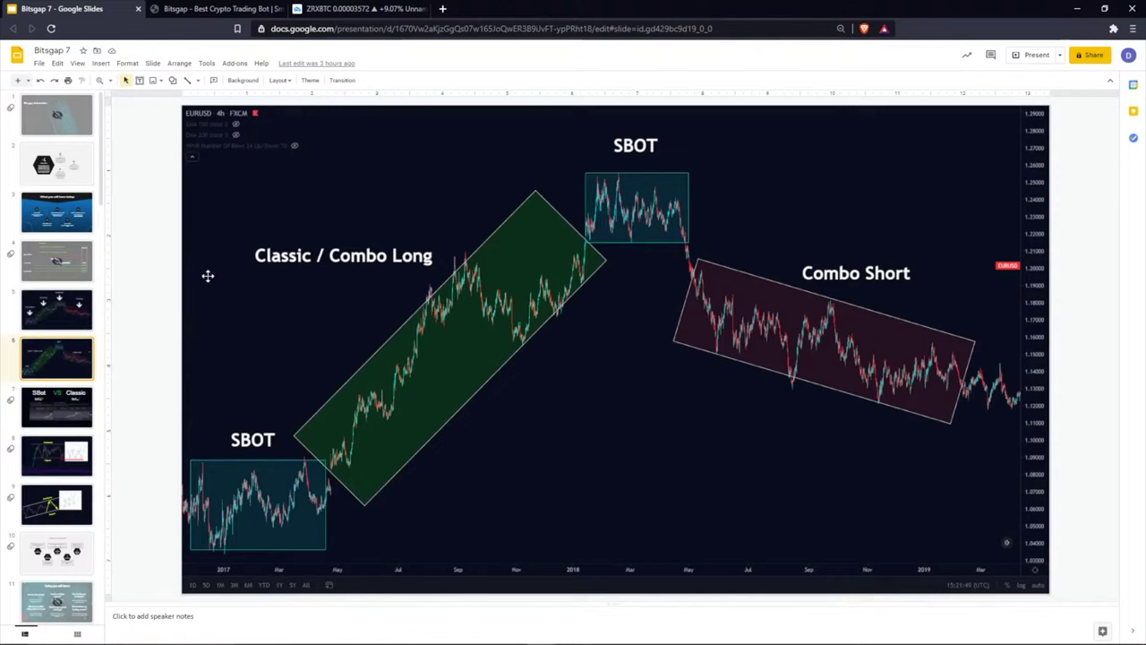
click(71, 454)
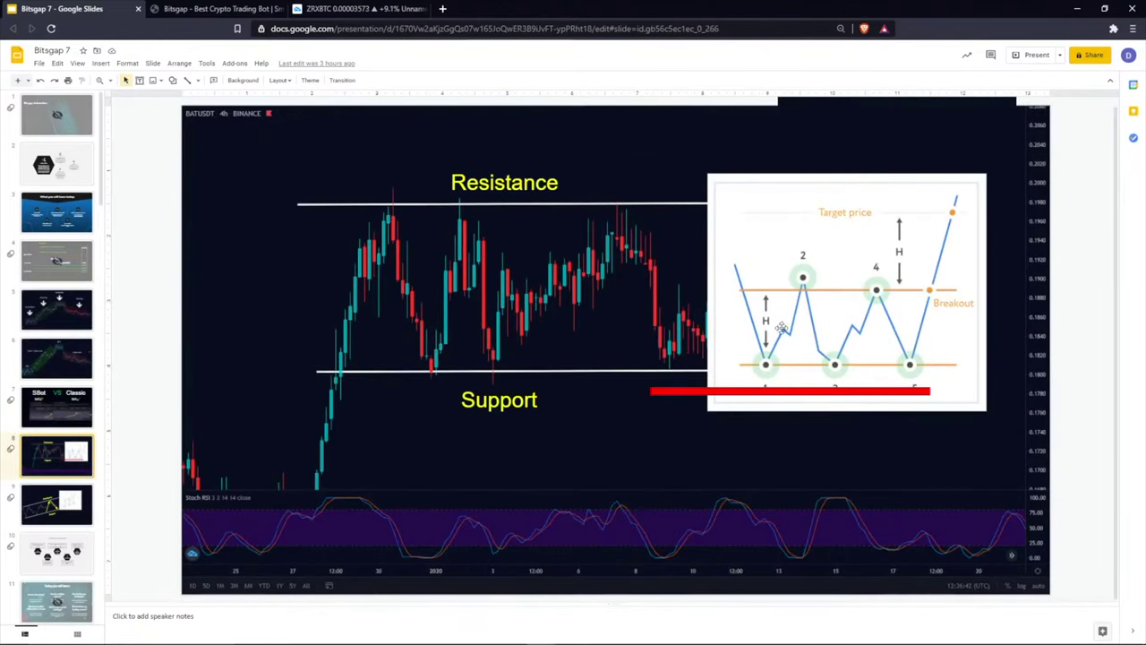
click(79, 493)
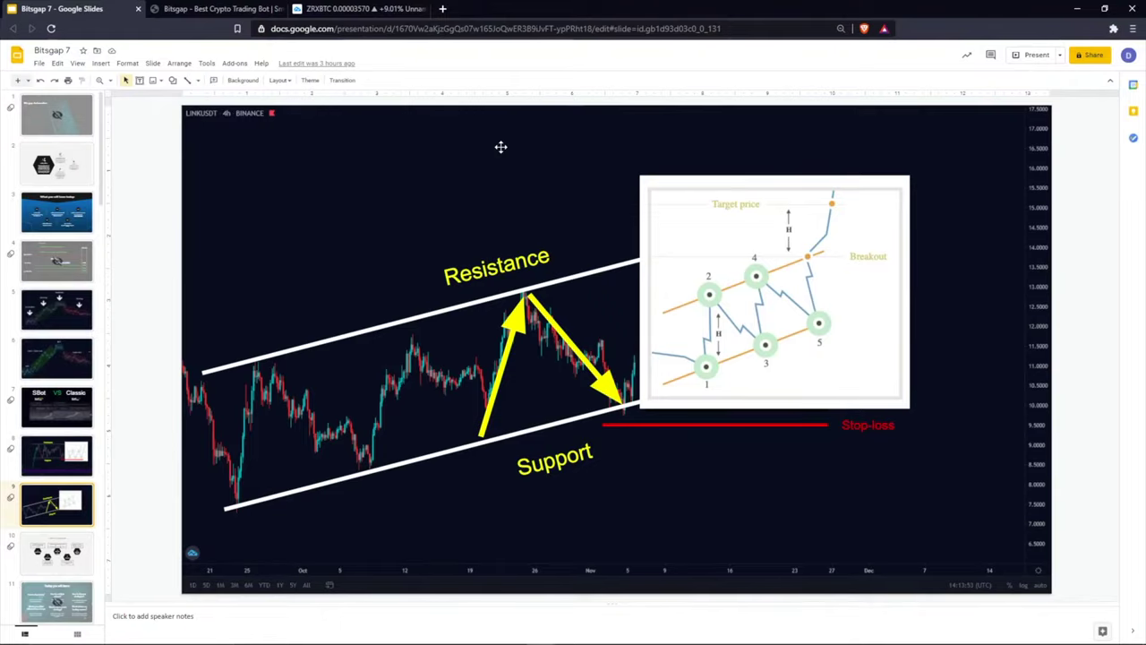
Open the Bitsgap website in a new browser tab and go to its blog
click(442, 8)
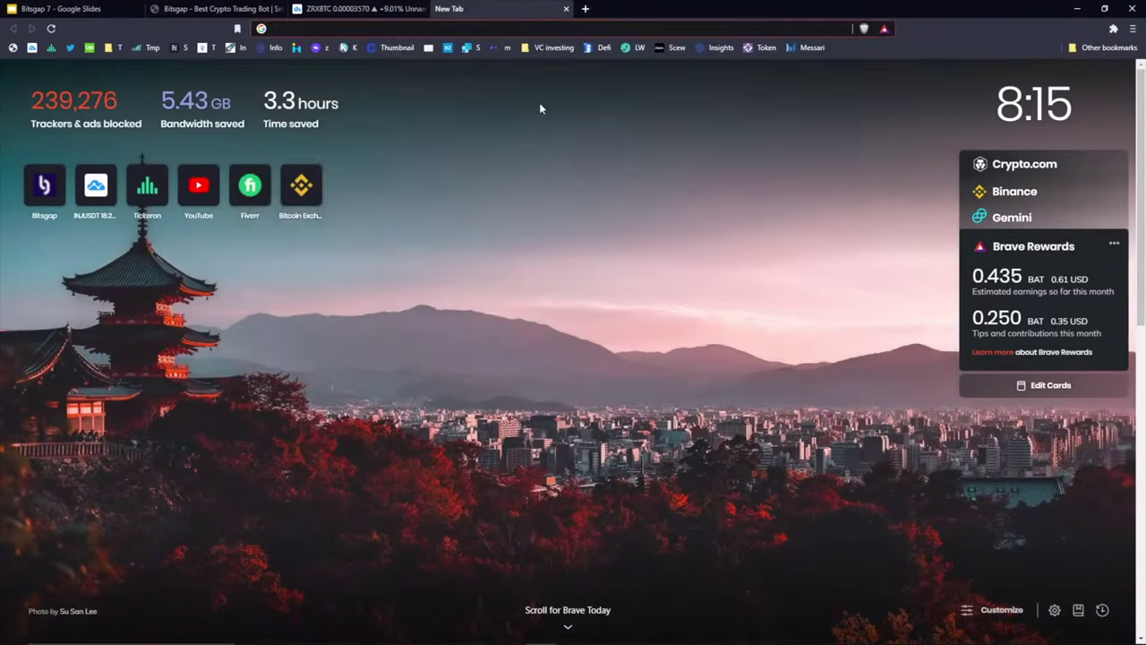
text(bitsgap)
key(Return)
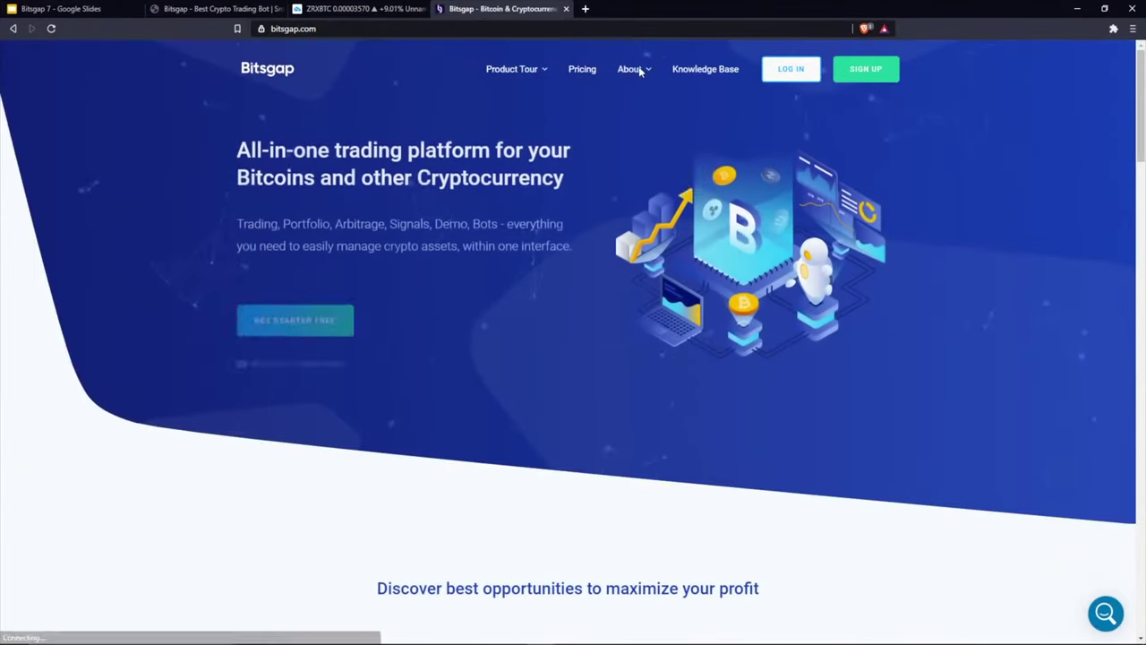
mouse_move(643, 88)
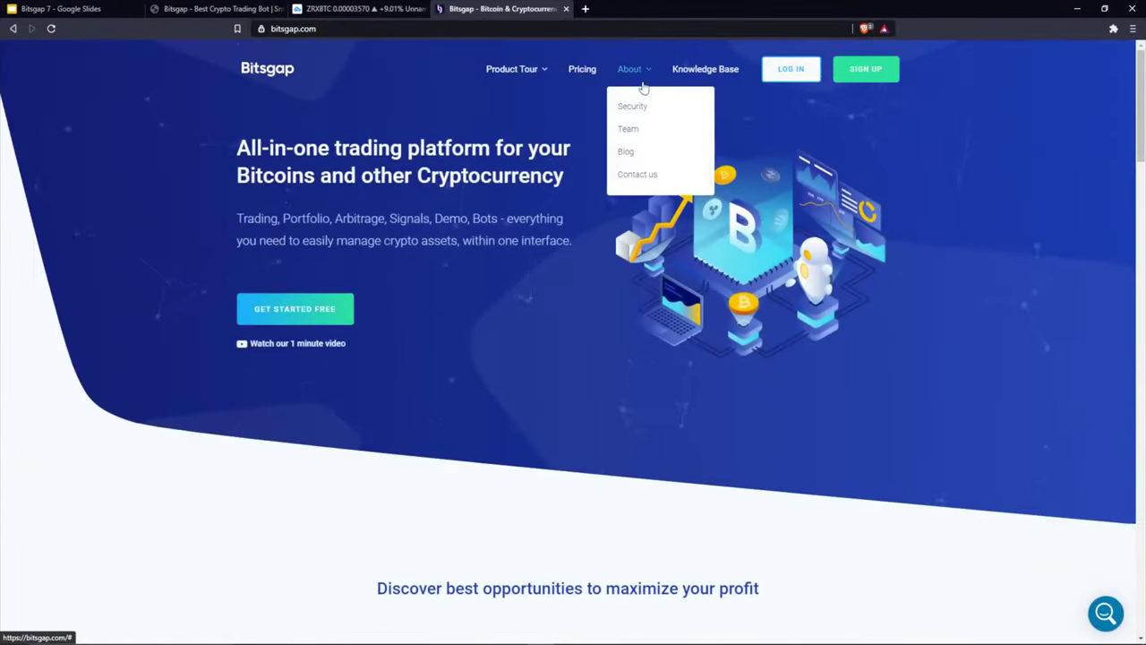
click(626, 153)
Browse the blog's articles and open "Combo Bot: Complete Automated Solution for Futures Trading"
scroll(421, 249, down, 4)
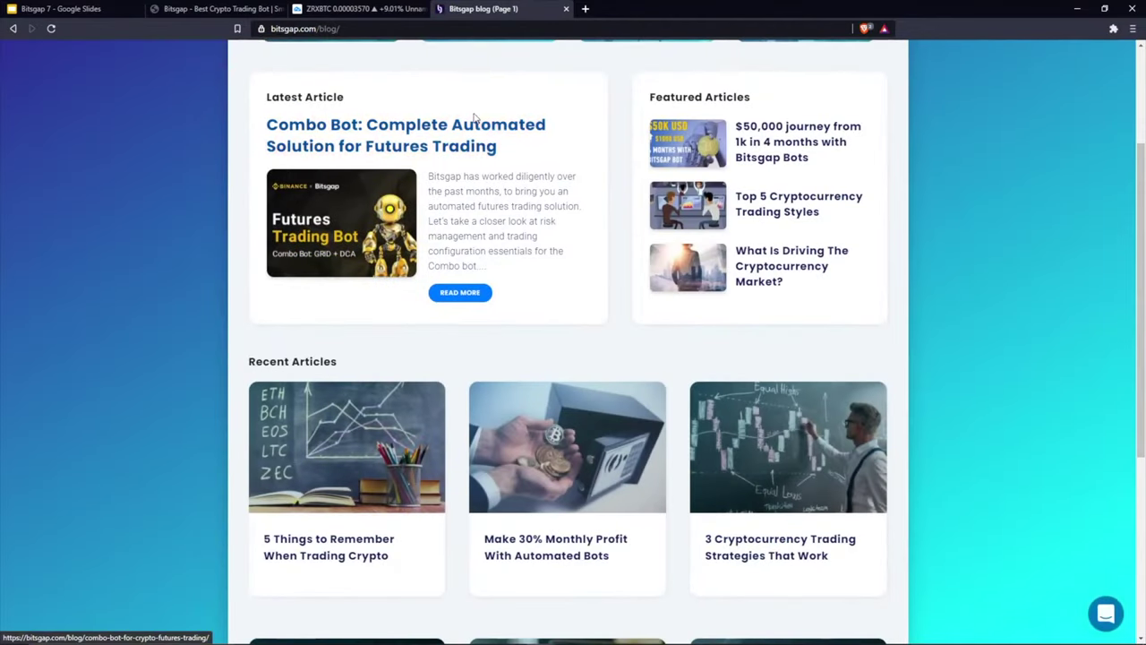
scroll(531, 395, down, 1)
scroll(529, 394, down, 2)
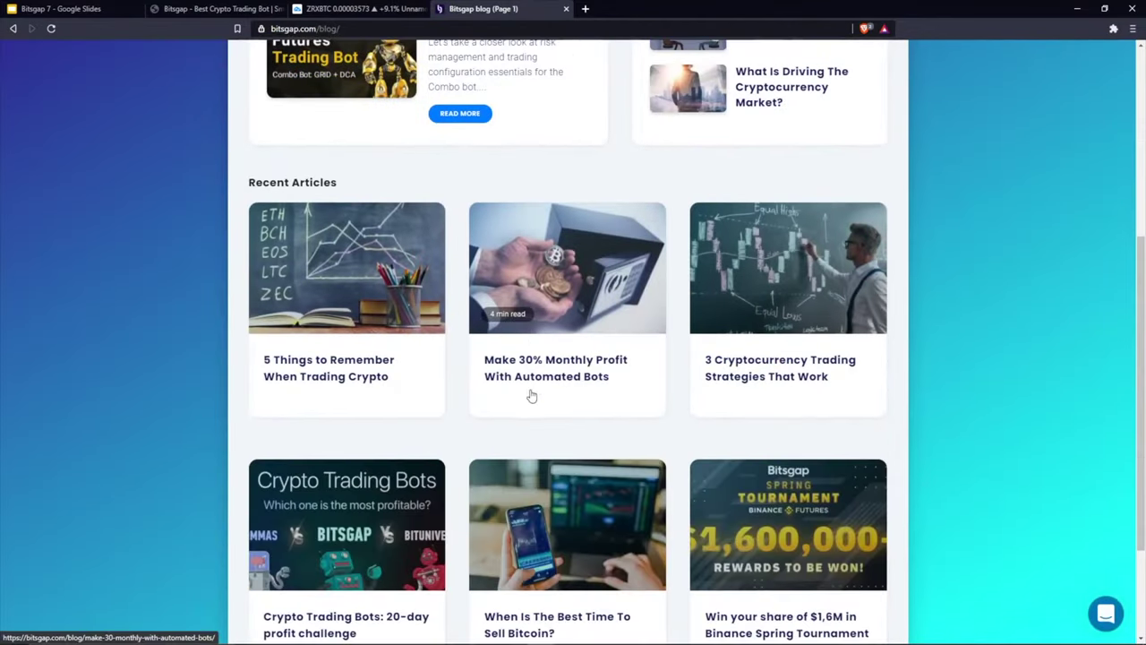
scroll(427, 220, up, 3)
click(439, 250)
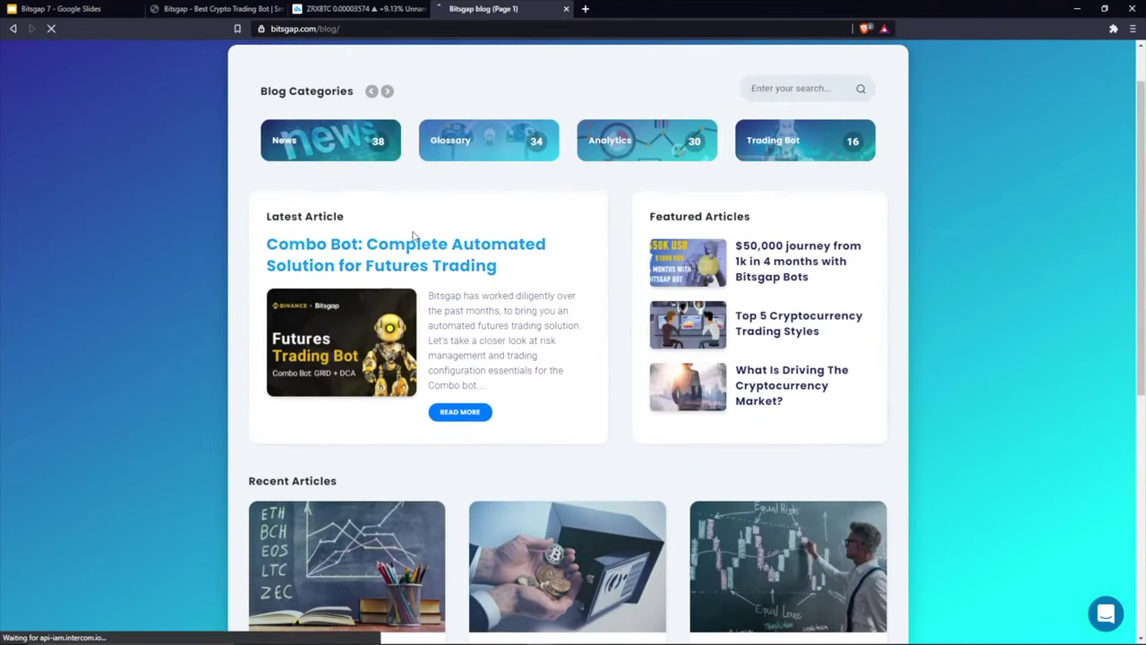
Examine the article's sections on return columns, Short and Long strategies, and different margin modes
scroll(504, 255, down, 5)
scroll(504, 259, down, 15)
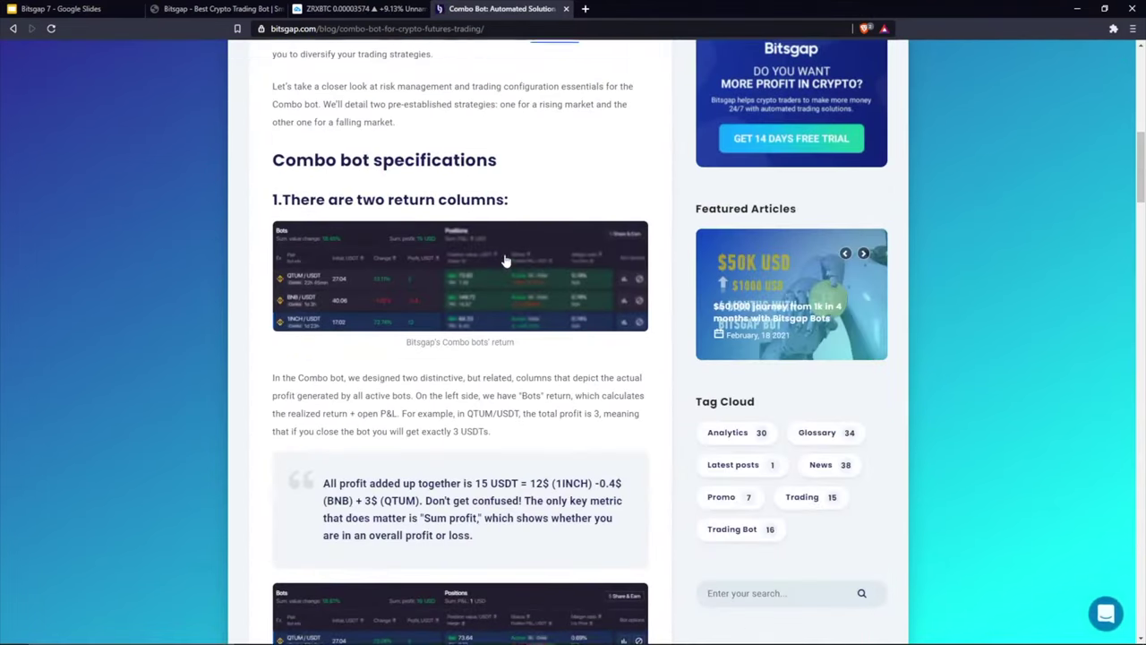
scroll(505, 260, down, 12)
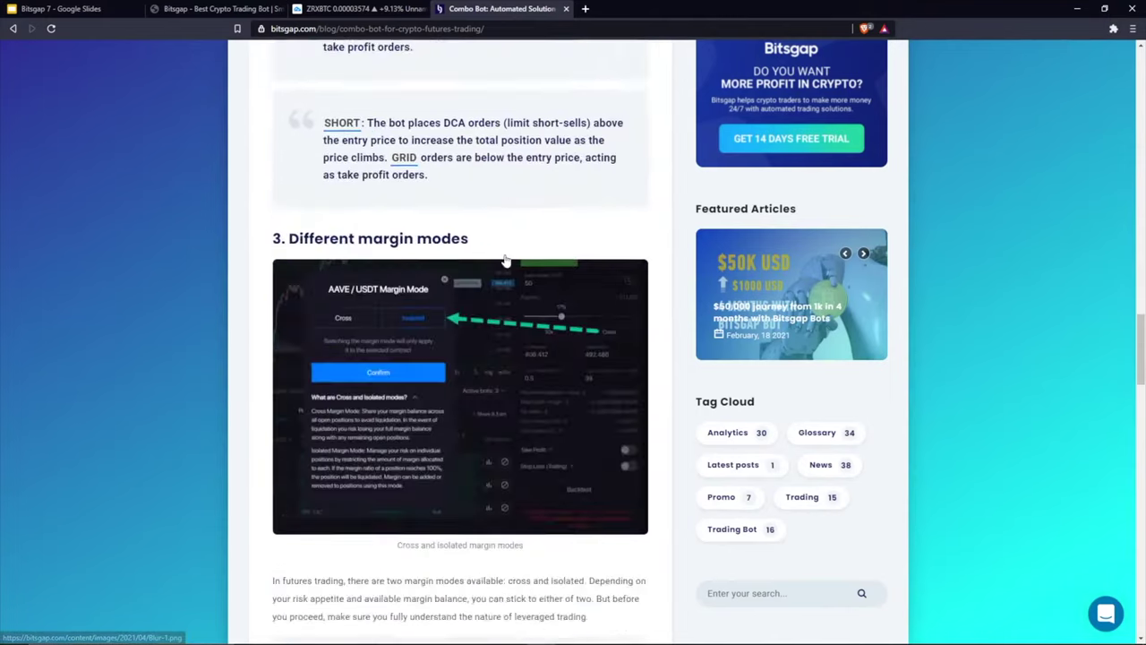
scroll(493, 276, up, 6)
scroll(490, 280, up, 12)
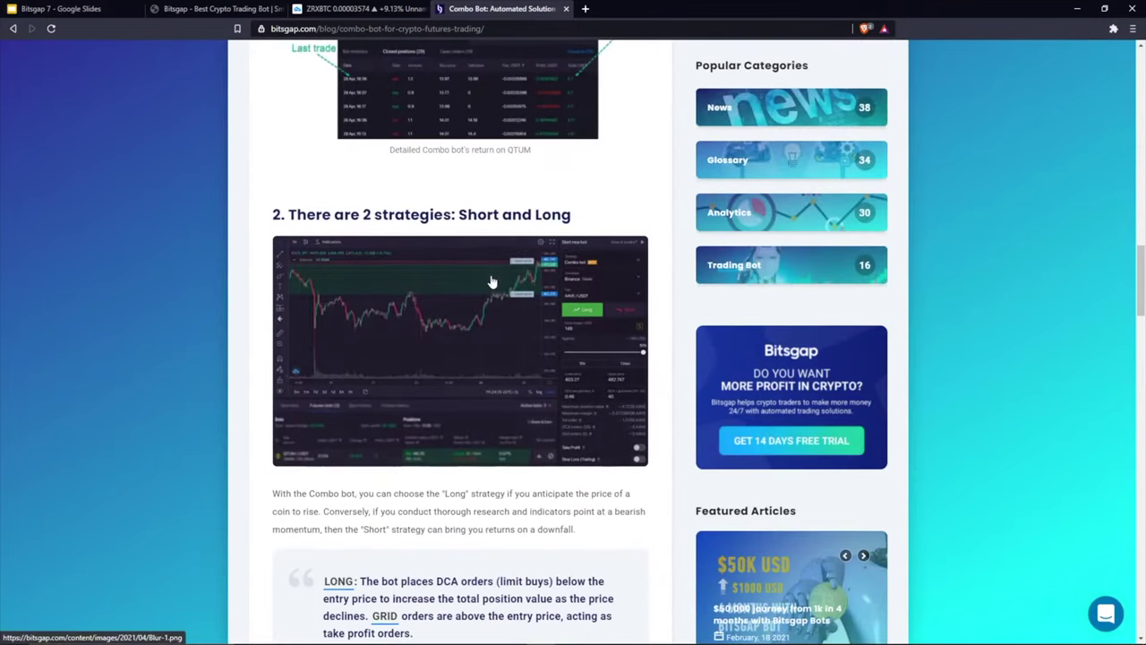
scroll(489, 289, down, 6)
scroll(489, 290, down, 10)
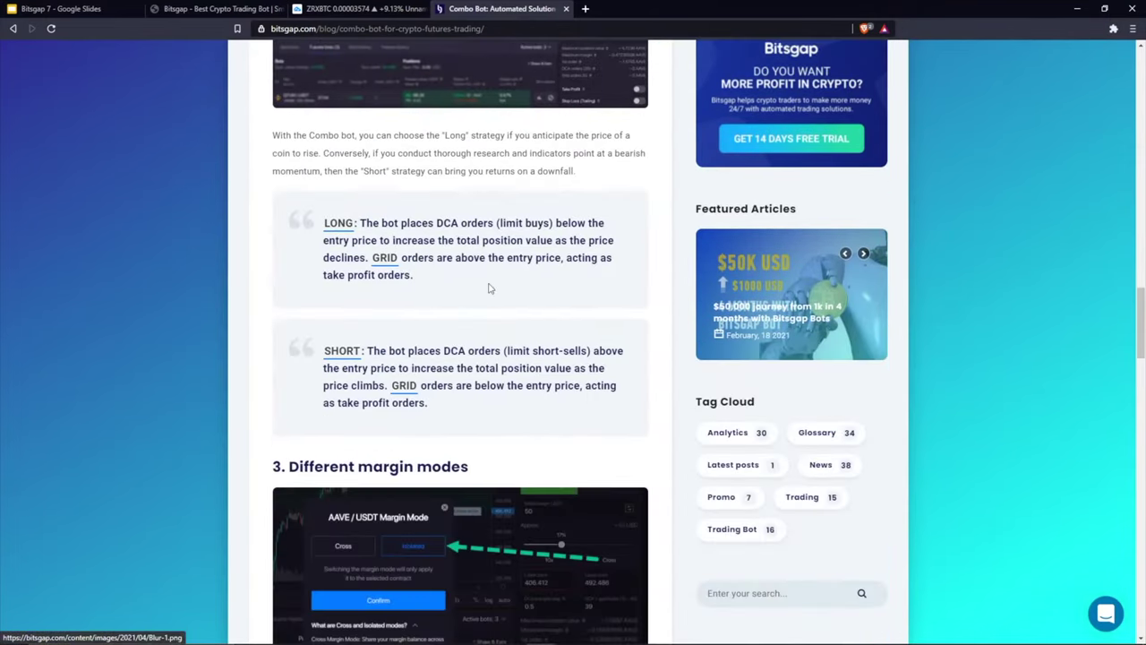
scroll(491, 285, down, 6)
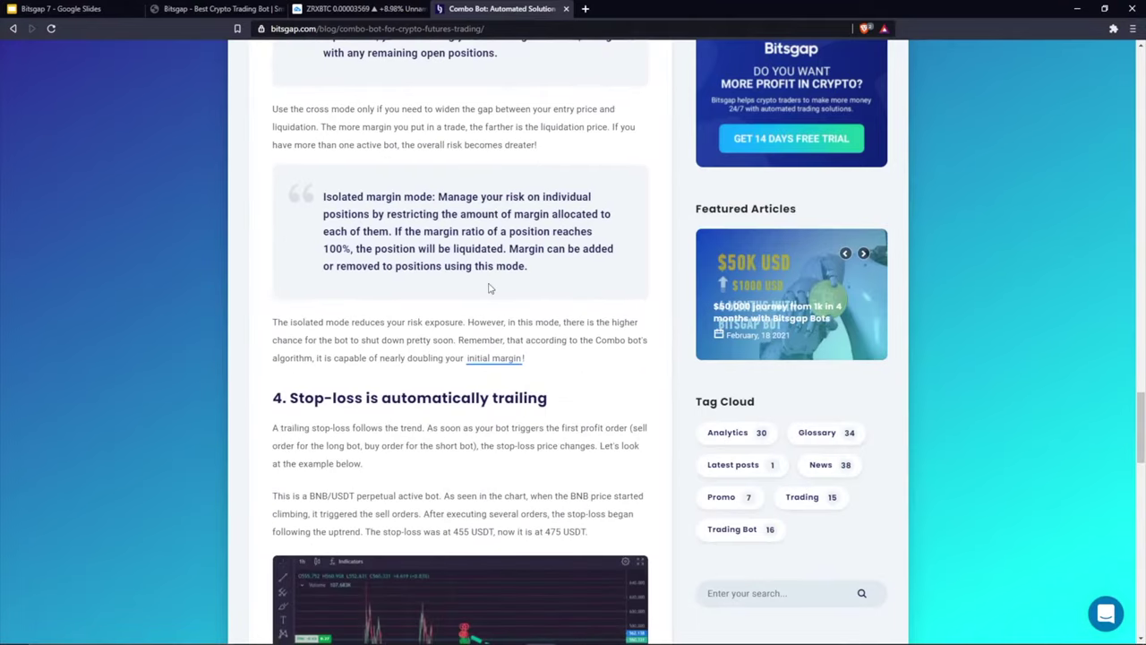
Highlight the article's "Cross margin mode" paragraph and clear the selection
scroll(537, 277, up, 3)
drag(541, 277, 322, 180)
scroll(449, 262, up, 2)
click(525, 256)
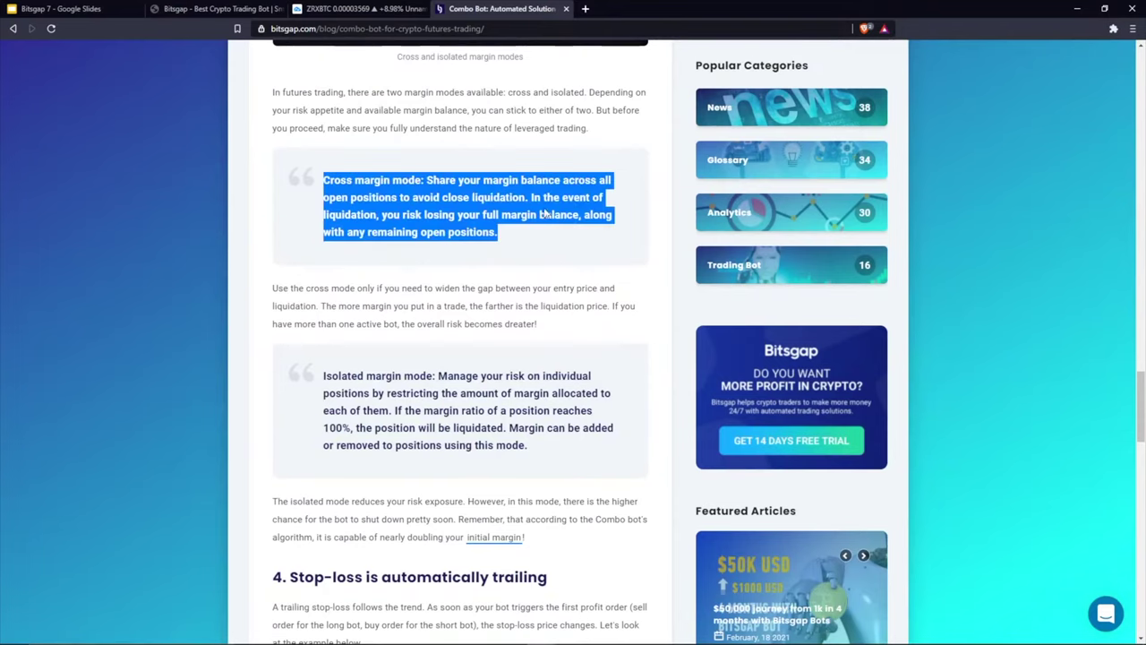
click(524, 259)
Skim the rest of the Combo Bot article through its Warning section and return to its beginning
scroll(515, 306, up, 2)
scroll(506, 328, down, 17)
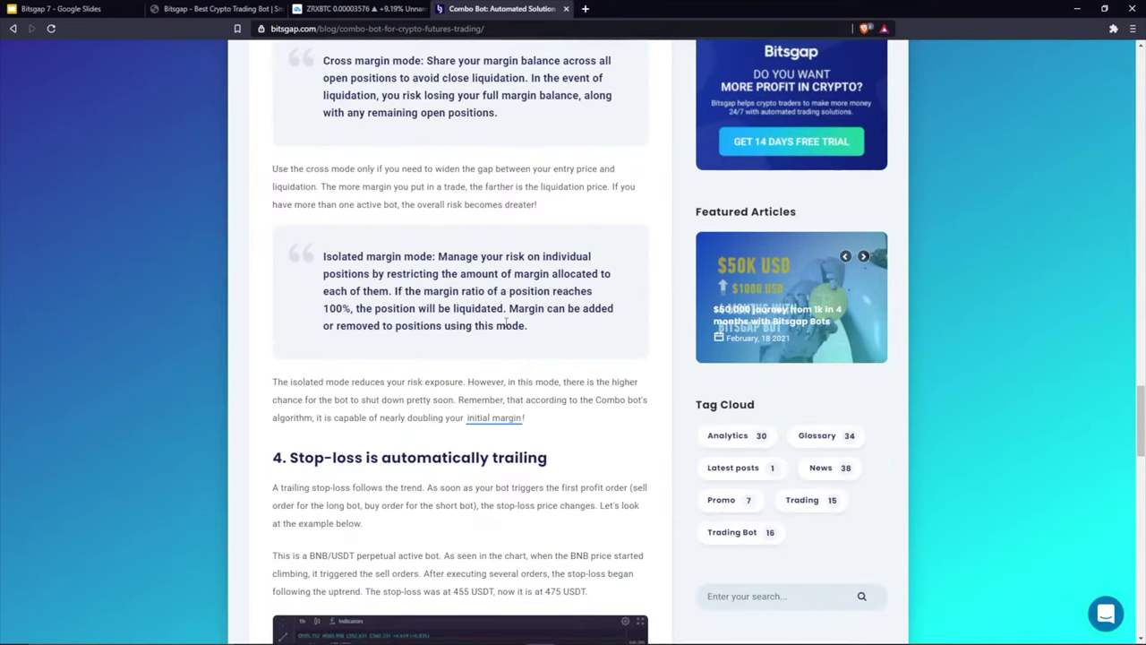
scroll(486, 336, down, 4)
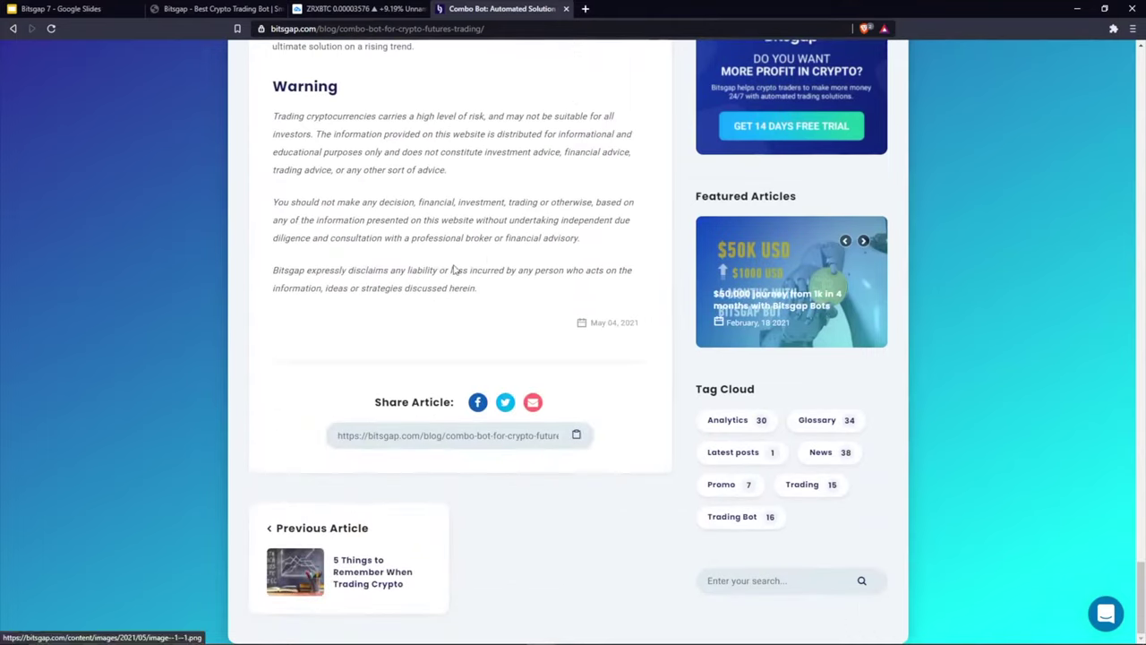
scroll(453, 266, up, 15)
scroll(457, 408, up, 10)
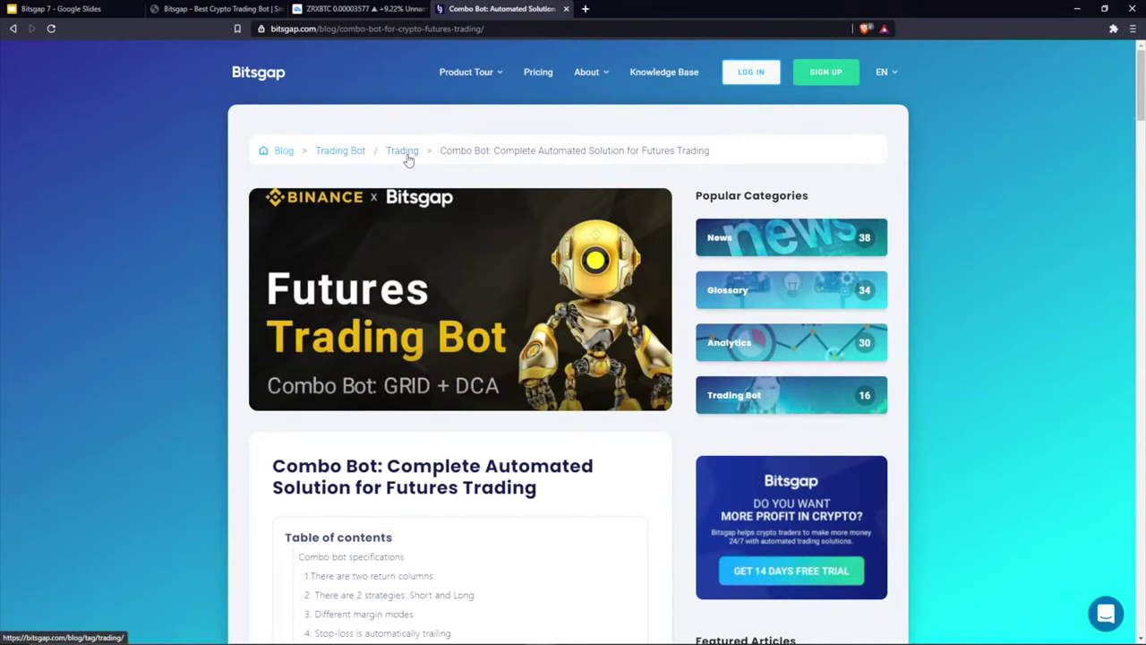
Open the blog's Trading category and switch back to the Bitsgap bot page
click(395, 154)
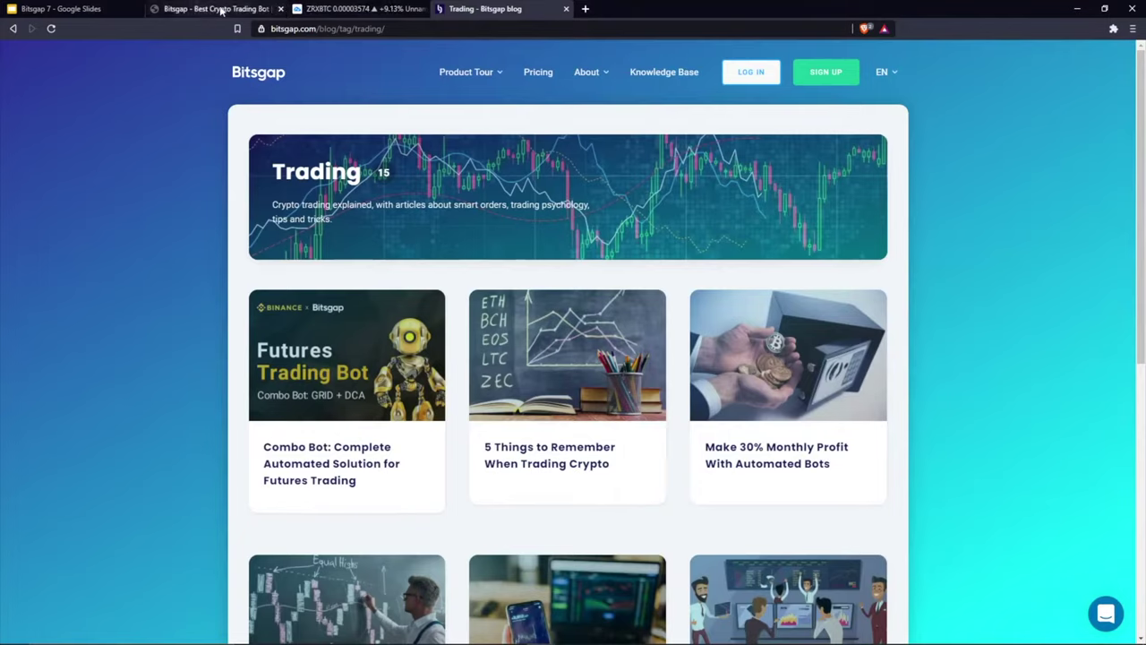
click(267, 9)
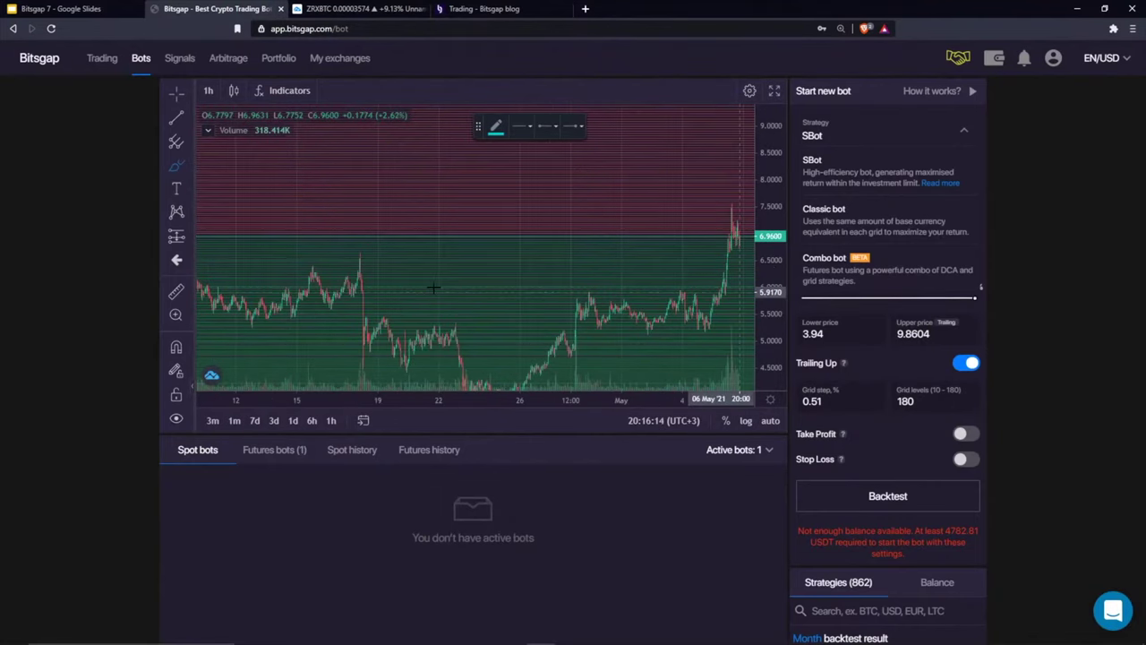
Return the chart to the cursor tool and reload the Bitsgap bot page
scroll(729, 195, down, 3)
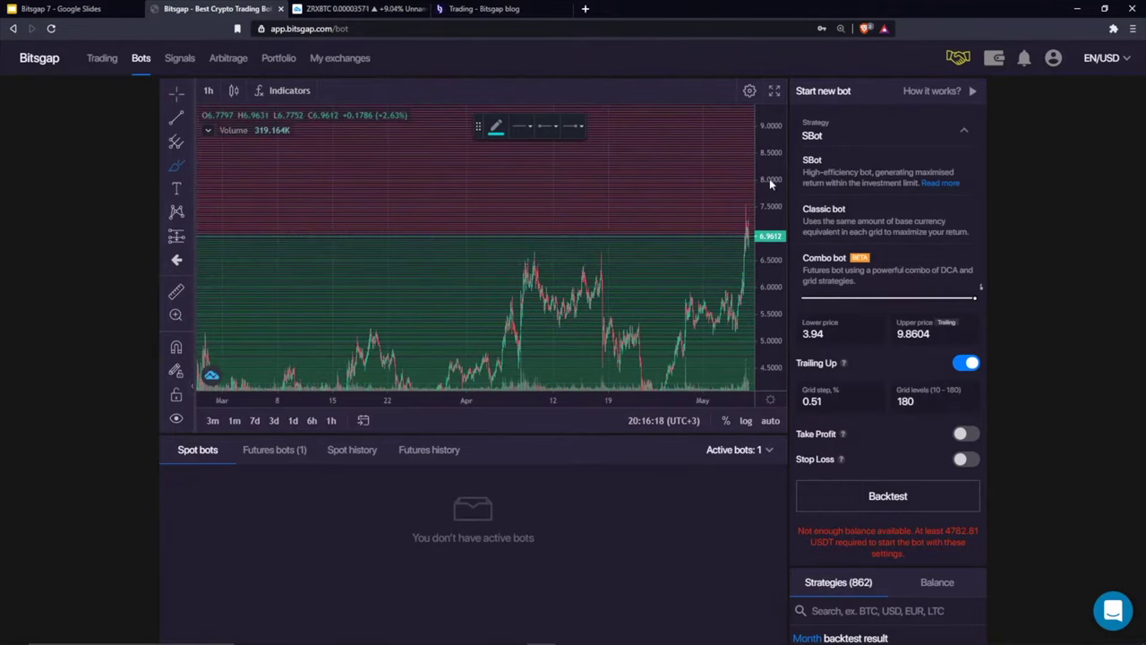
click(176, 93)
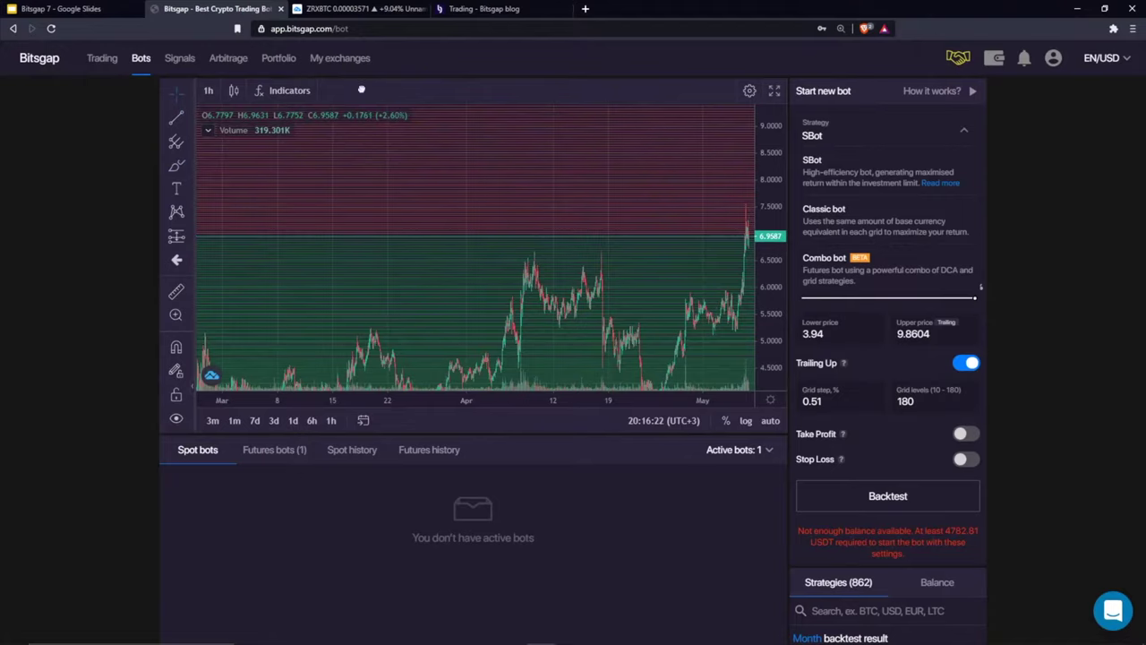
click(51, 28)
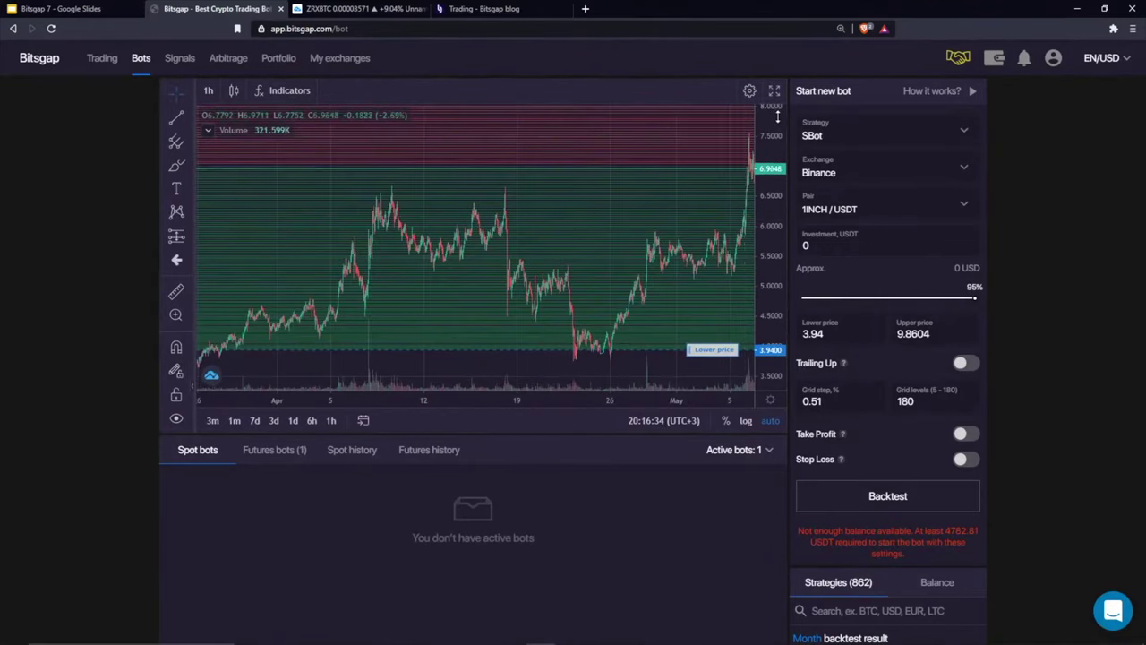
Sketch a two-peak price wave with the Brush after the latest candle, swinging between the Upper price and Lower price lines
drag(777, 116, 775, 202)
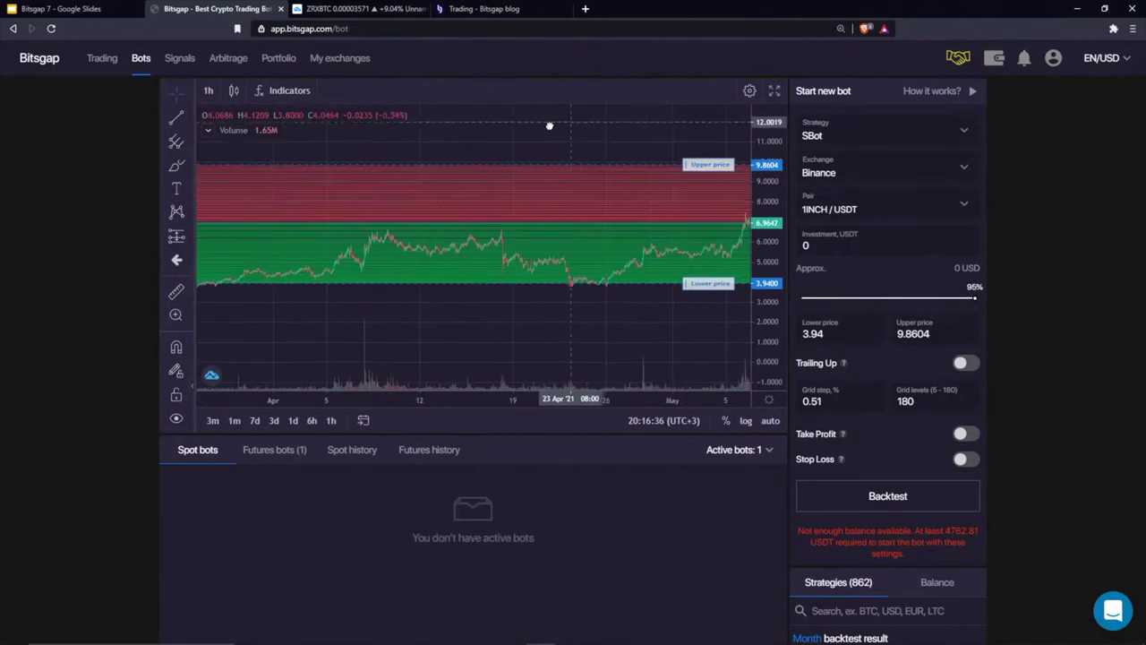
drag(550, 125, 446, 132)
drag(490, 186, 290, 199)
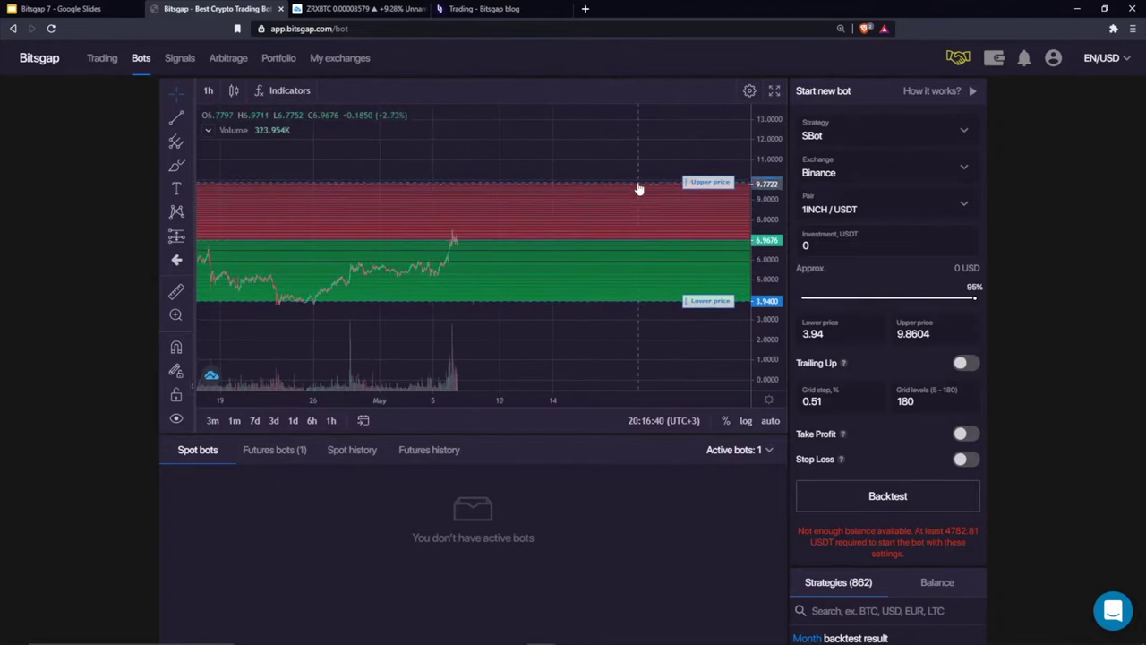
click(176, 165)
mouse_move(461, 237)
mouse_down()
mouse_move(483, 183)
mouse_move(503, 197)
mouse_move(525, 281)
mouse_move(596, 200)
mouse_move(610, 284)
mouse_move(631, 309)
mouse_up()
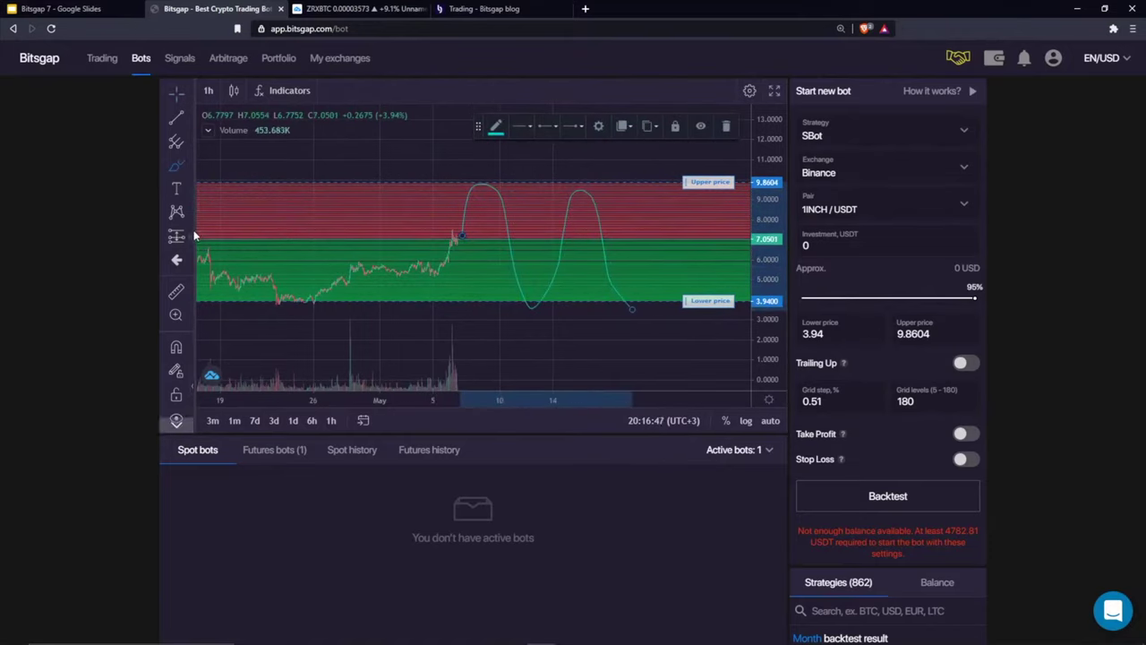
click(190, 238)
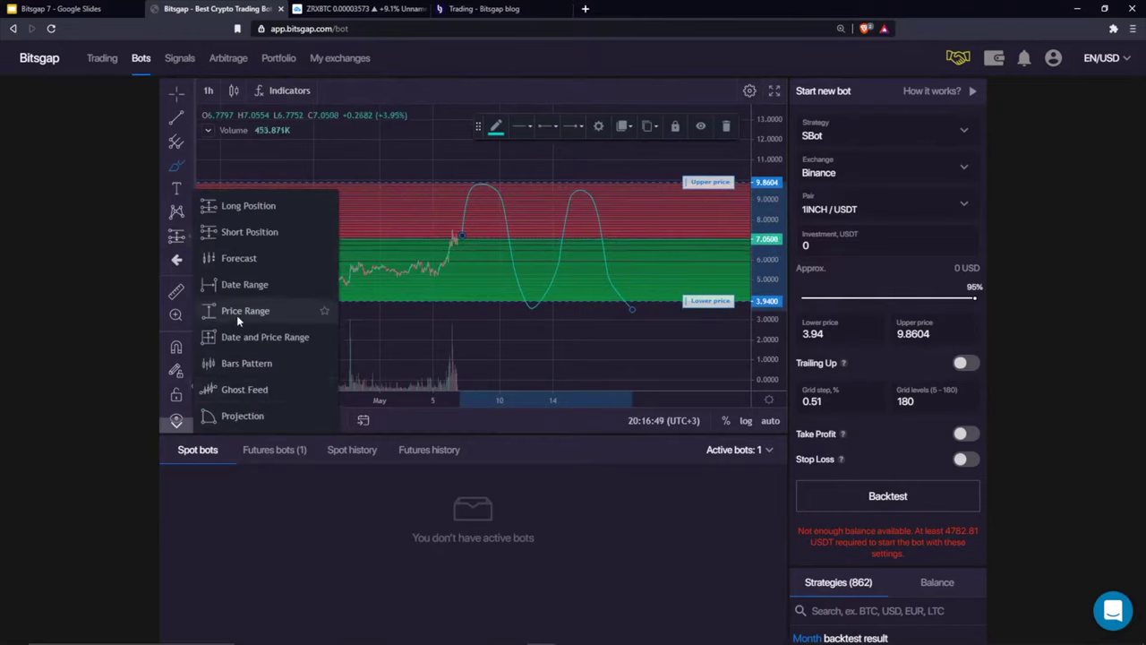
click(199, 259)
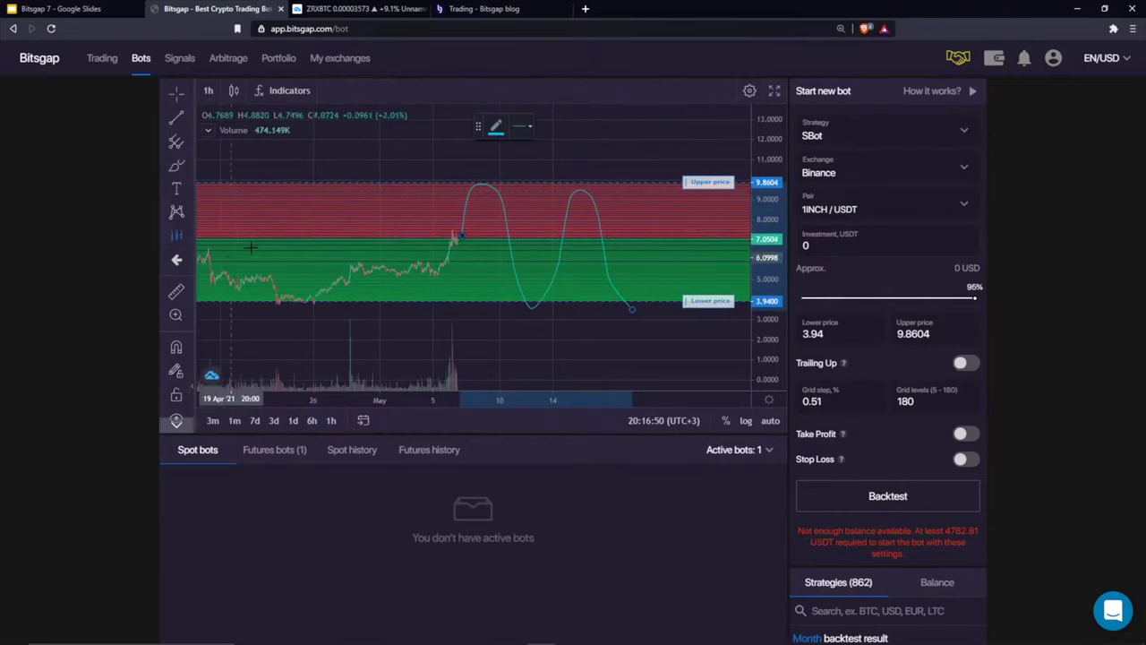
click(394, 185)
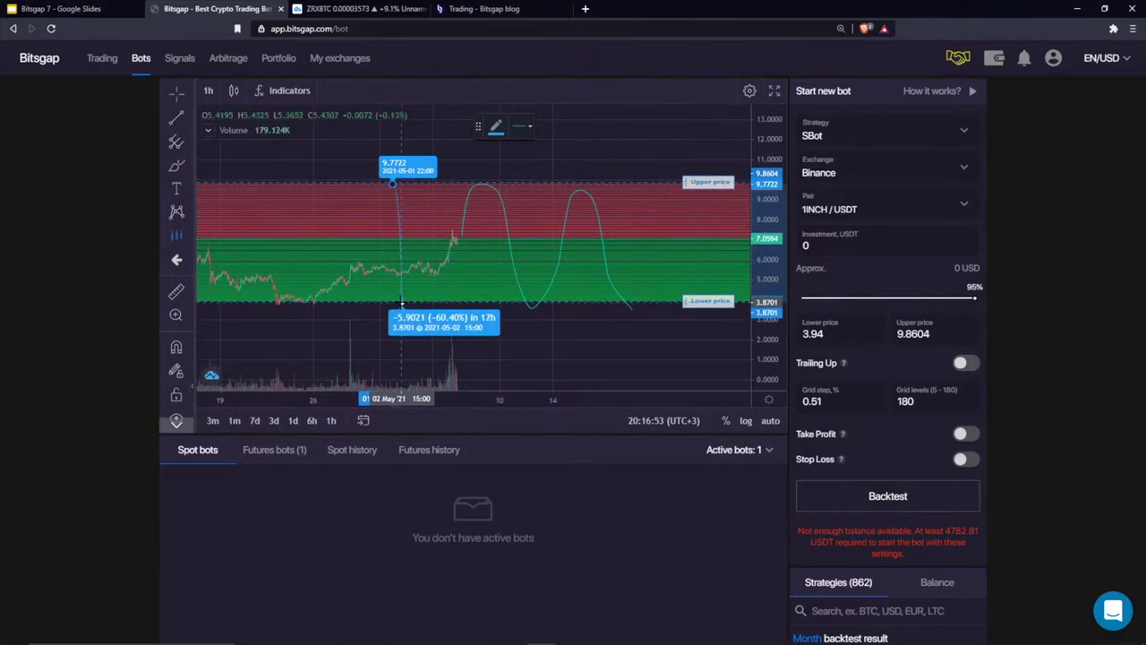
click(398, 302)
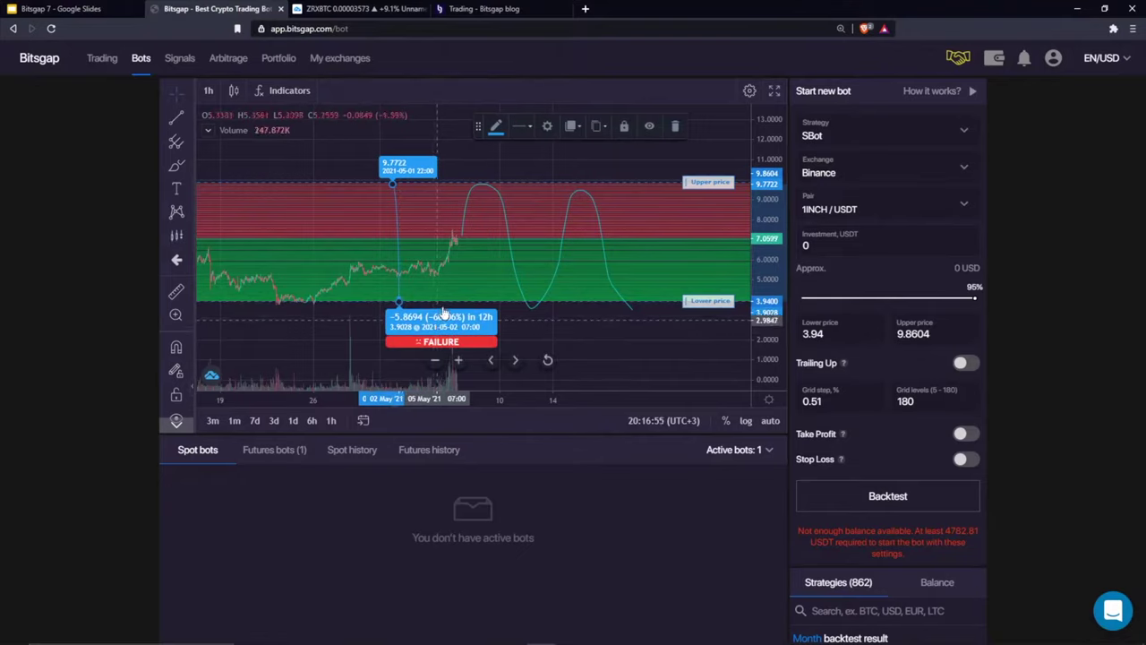
click(676, 126)
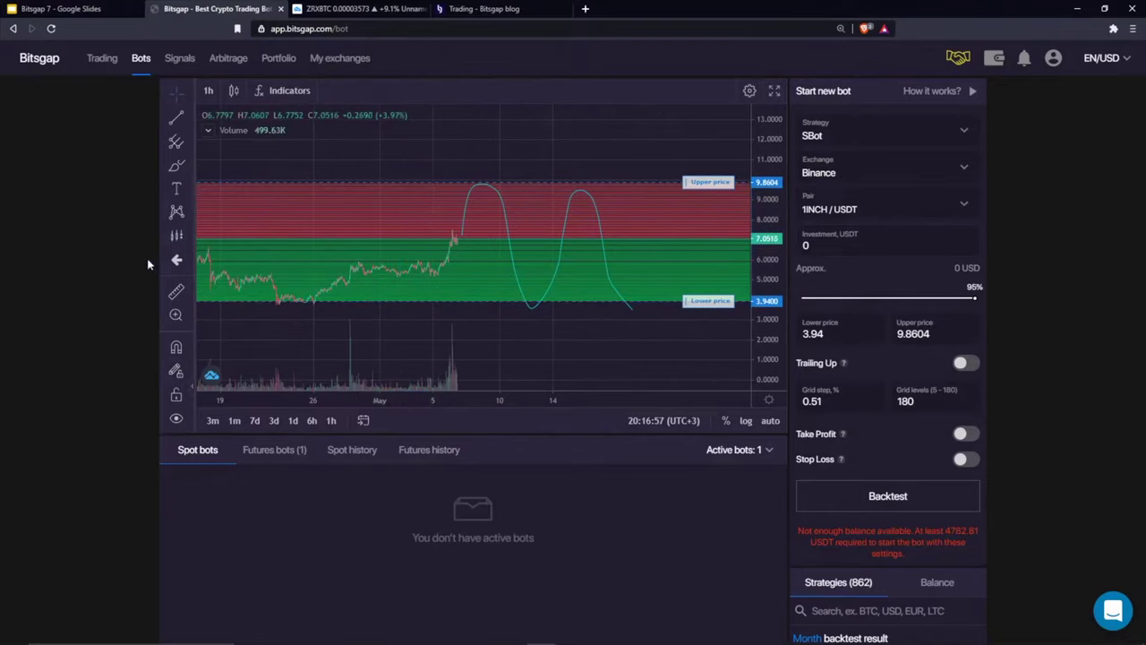
Measure the span from the Lower price line to the Upper price line with Price Range, then remove the measurement
click(188, 240)
click(261, 312)
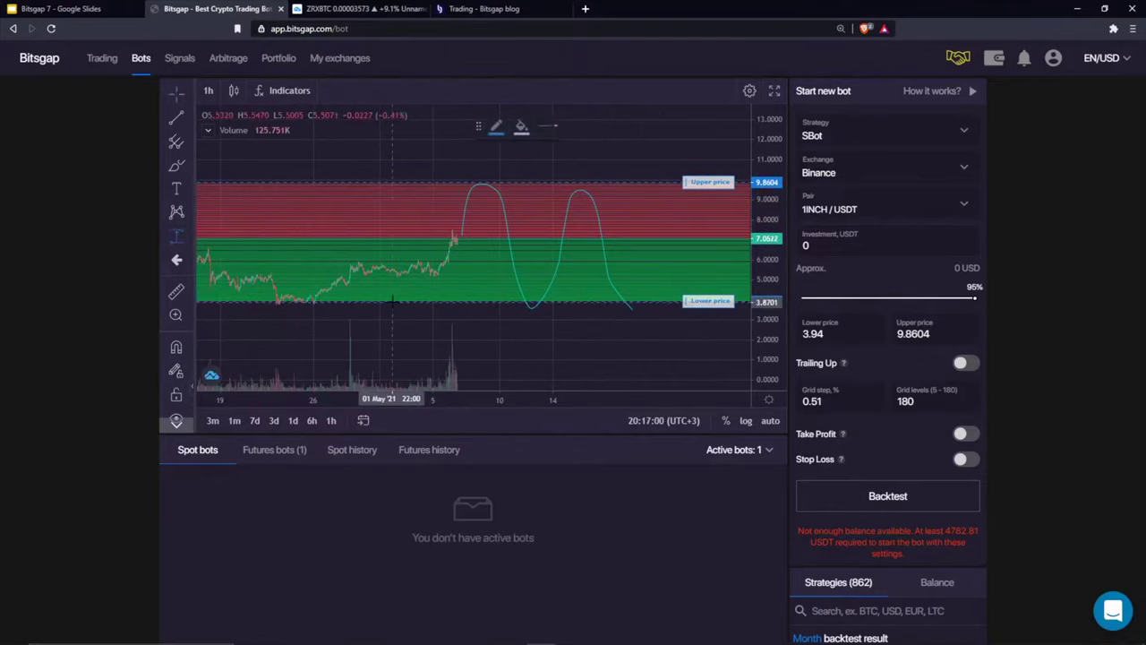
click(367, 301)
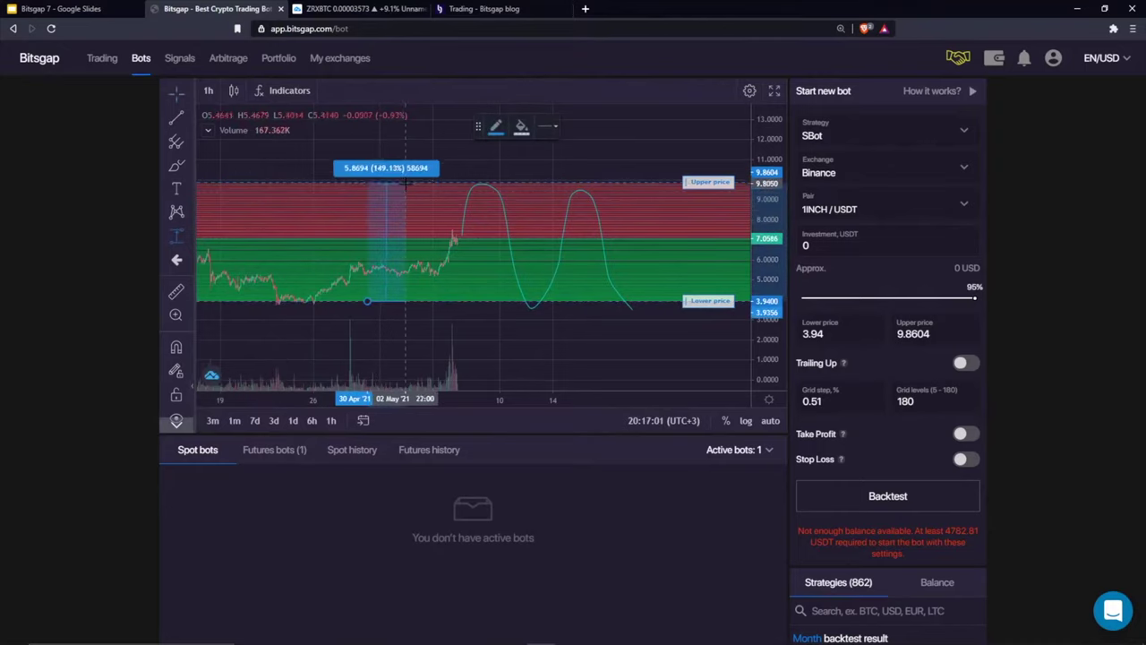
click(403, 183)
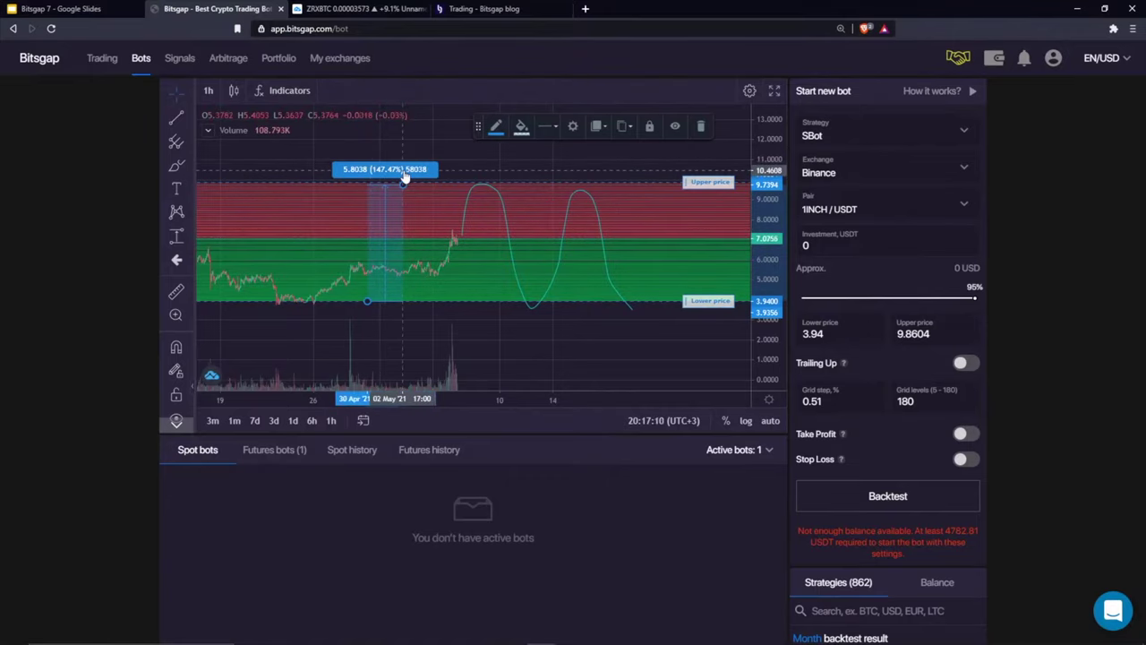
click(700, 132)
Raise the bot's Upper price line on the 1INCH/USDT chart to 12.9856
drag(507, 149, 469, 182)
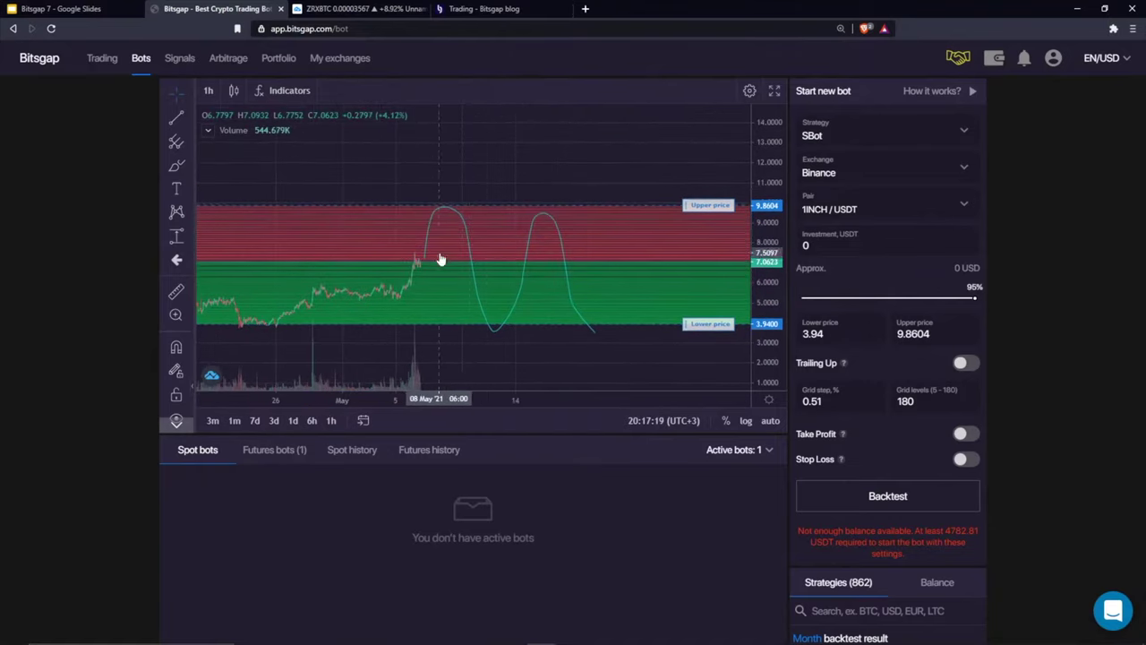
scroll(595, 202, down, 3)
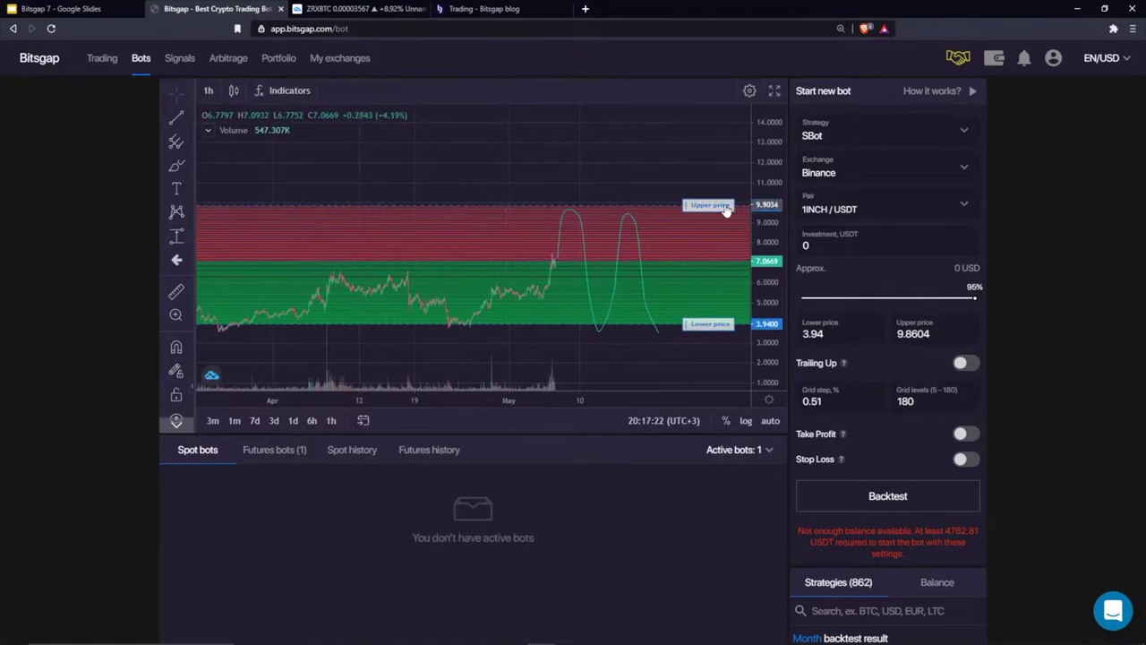
drag(708, 204, 708, 144)
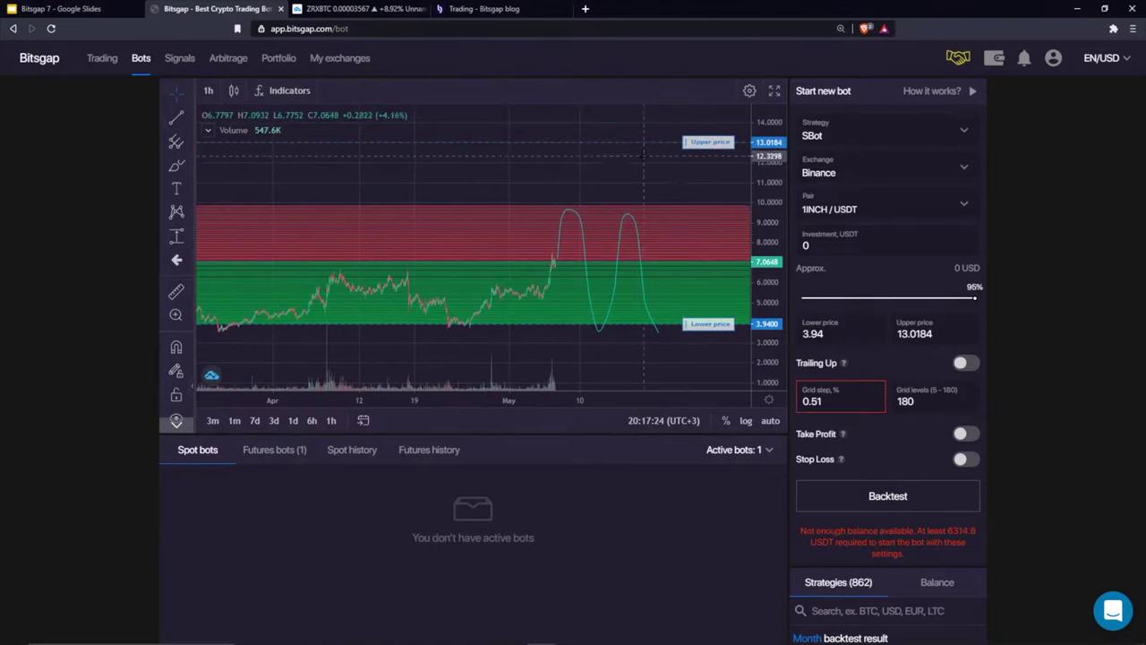
drag(662, 181, 540, 192)
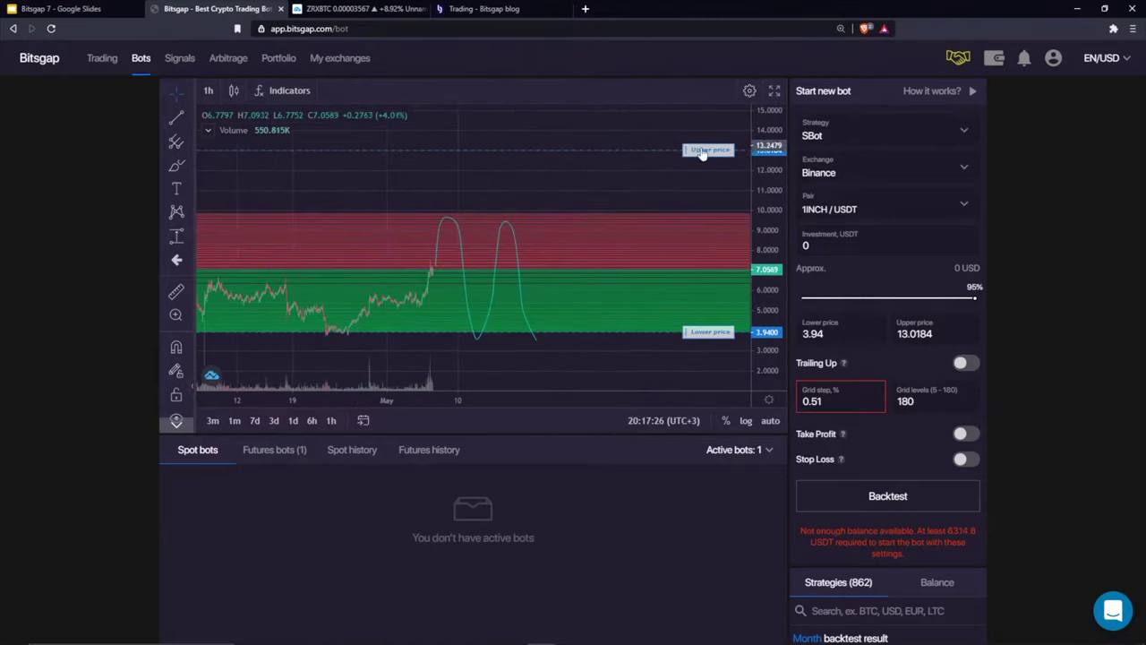
drag(709, 150, 709, 151)
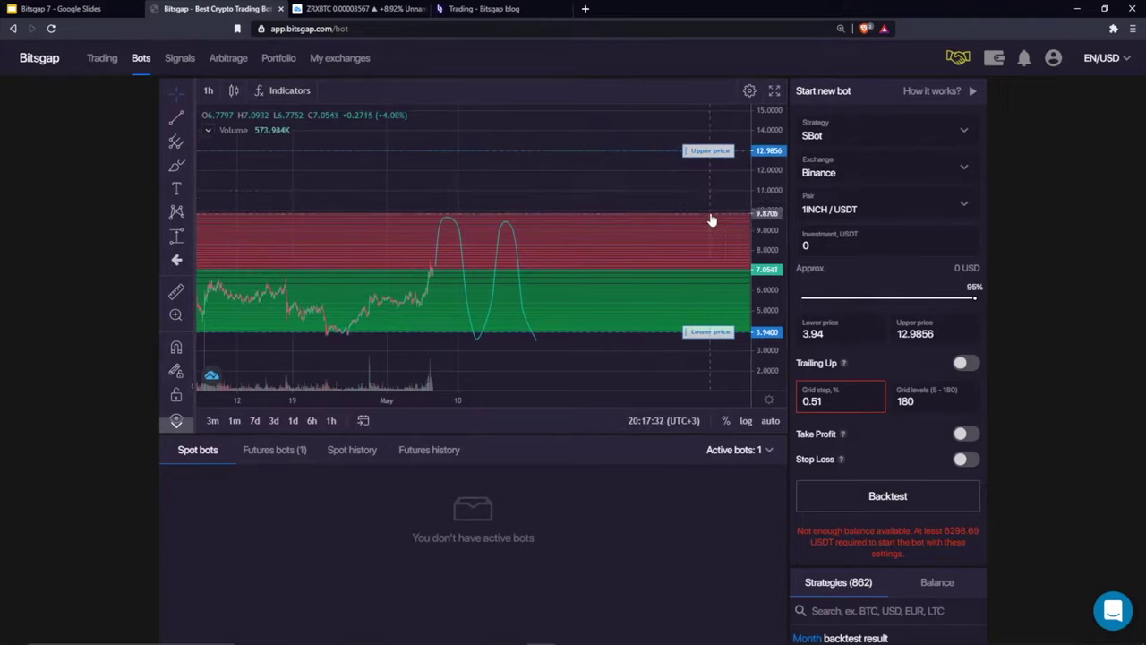
click(188, 117)
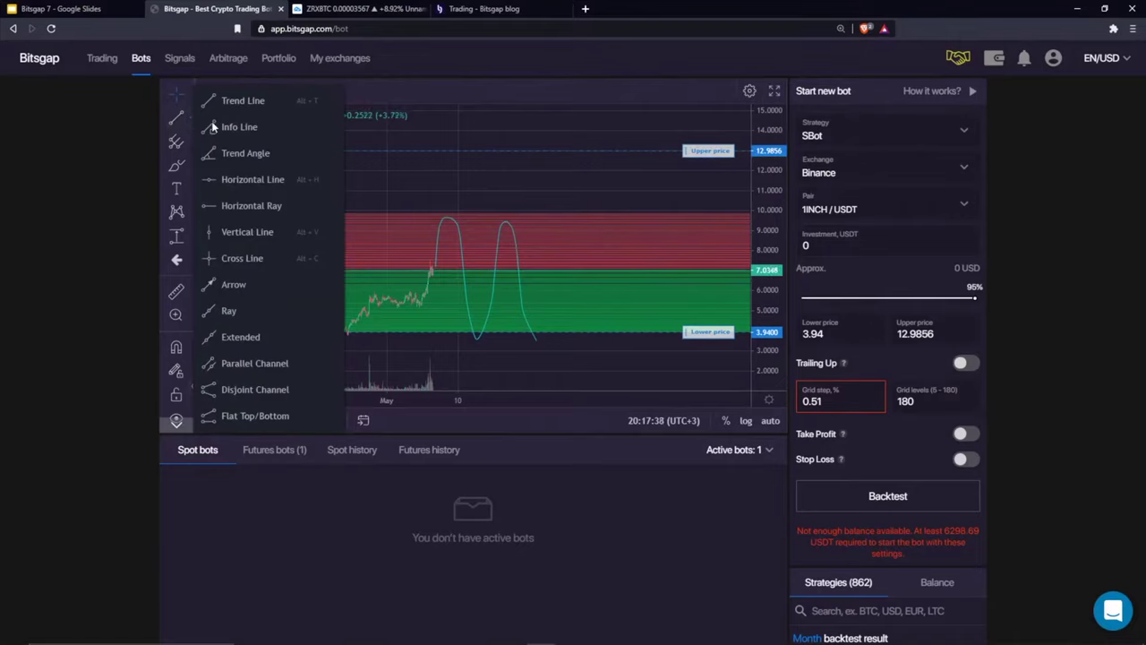
click(215, 126)
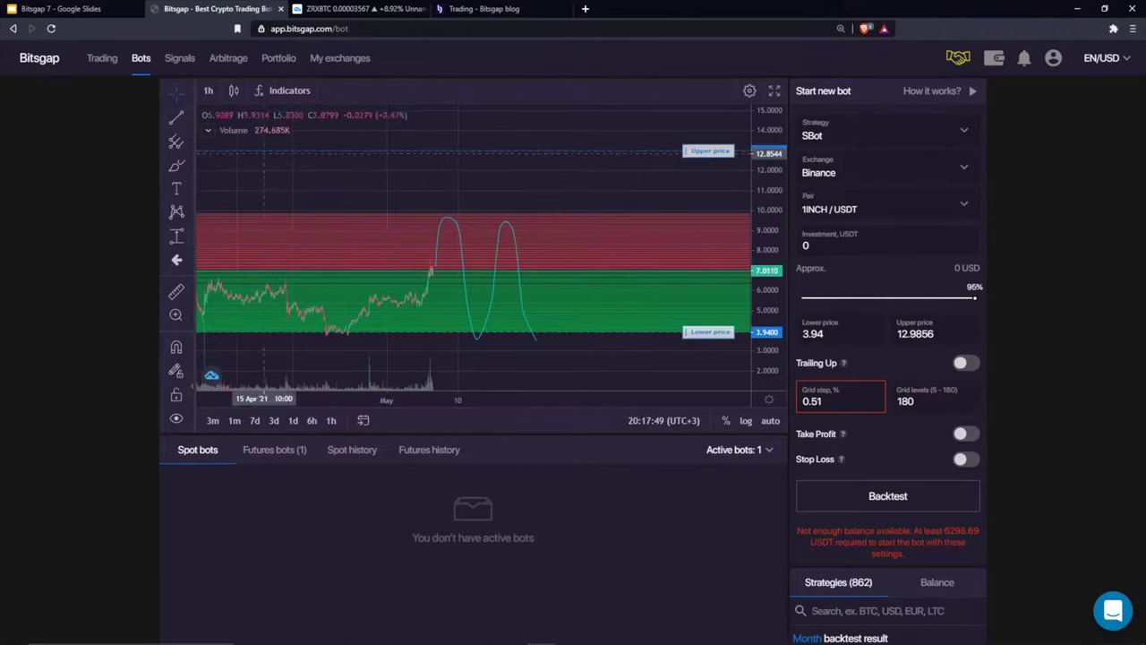
click(188, 92)
click(223, 146)
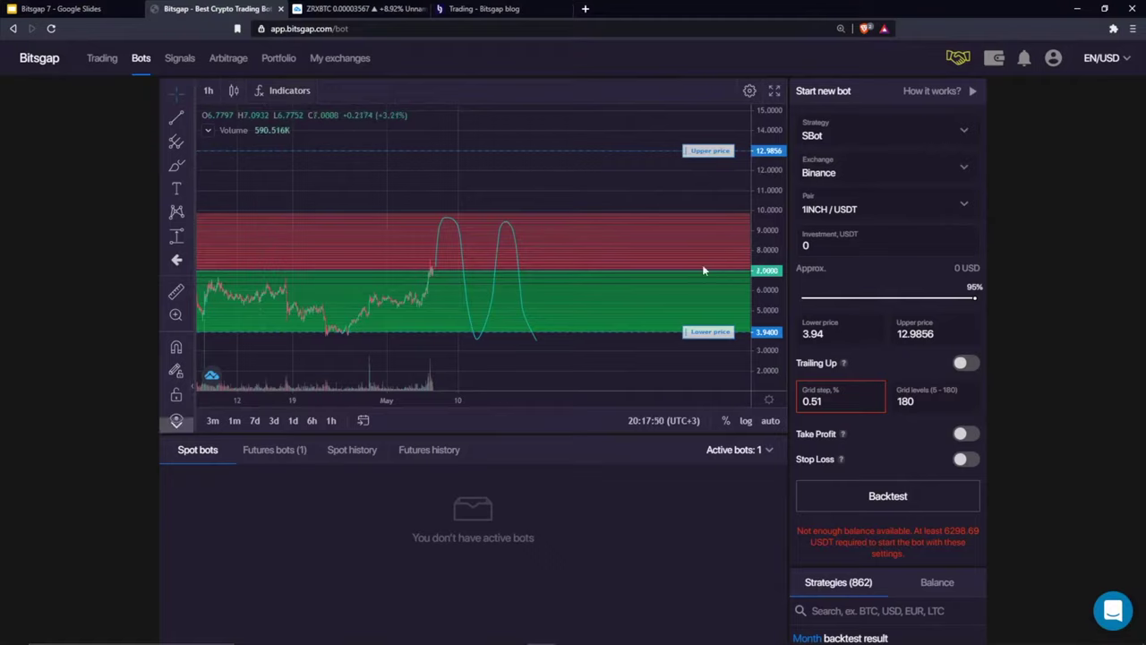
Move the grid's Lower price to 5.2144 and Upper price to 10.6575, and enable Trailing Up
drag(704, 331, 704, 306)
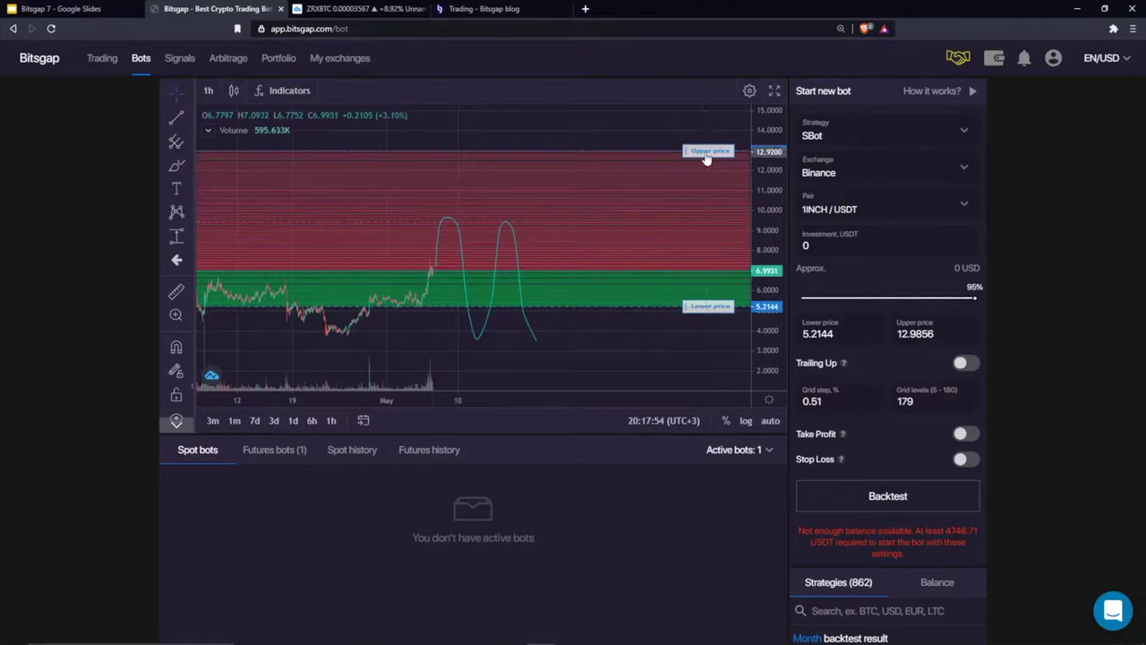
drag(707, 156, 701, 197)
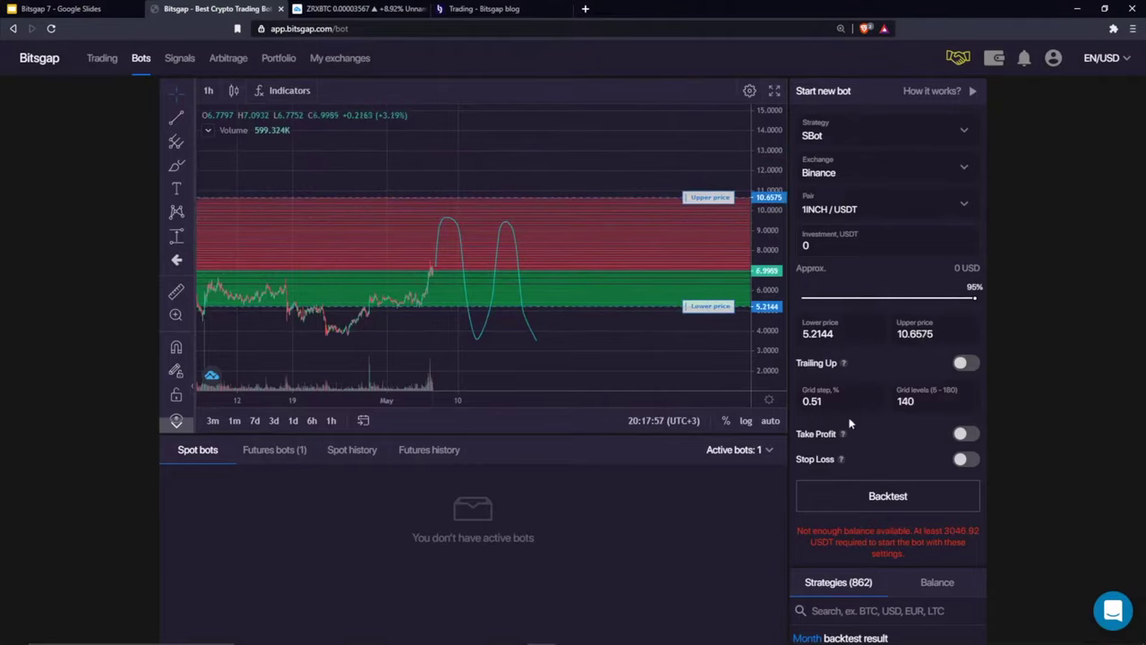
click(965, 364)
Delete the two-peak wave sketch from the chart
drag(417, 169, 202, 190)
right_click(464, 205)
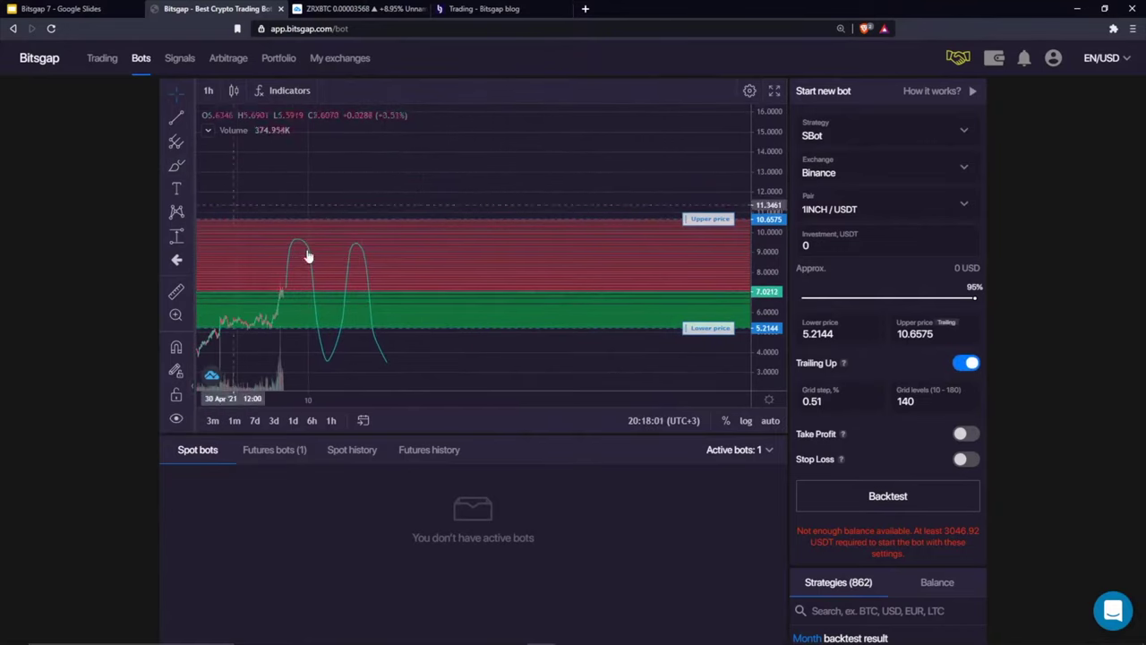
click(525, 270)
Mark the span from the Lower price line up to the Upper price line with the Price Range tool
click(176, 164)
click(177, 235)
click(319, 329)
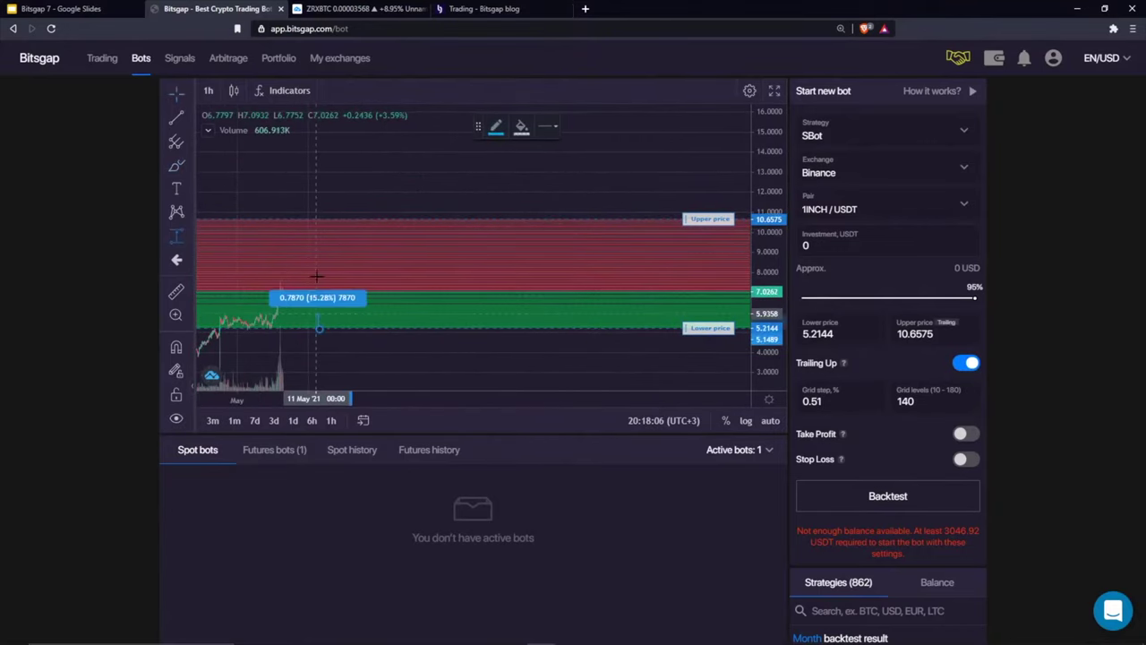
click(328, 221)
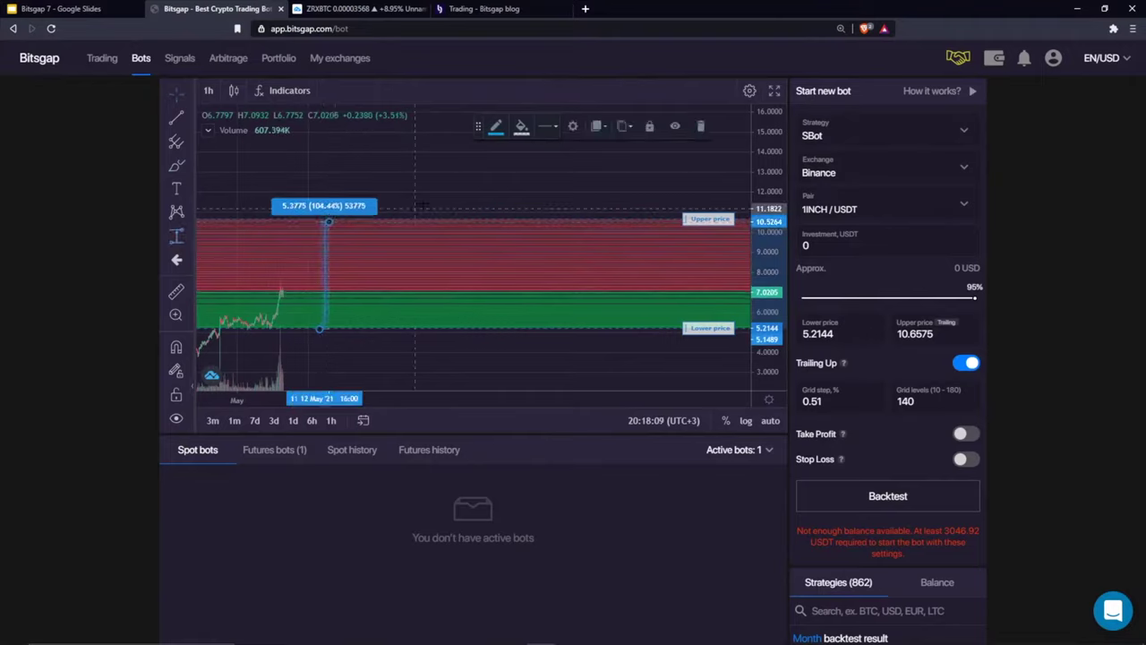
Sketch a price path with the Brush that oscillates inside the grid and ends in an arrow rising to about 15
drag(368, 174, 292, 174)
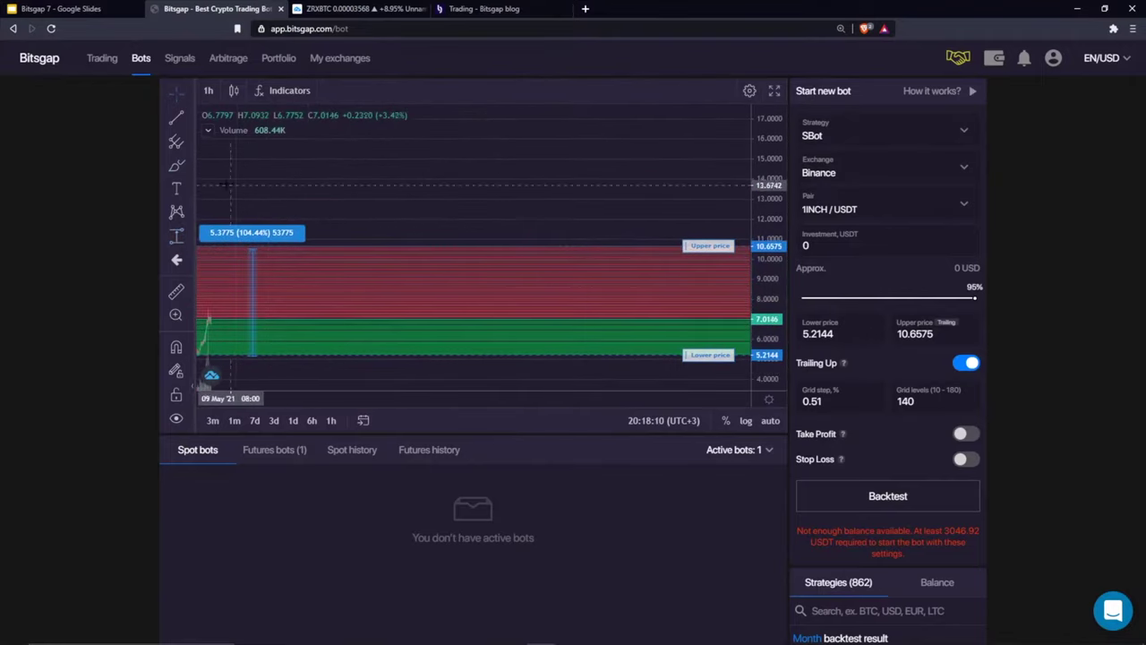
click(176, 166)
mouse_move(228, 310)
mouse_down()
mouse_move(389, 302)
mouse_move(456, 279)
mouse_move(531, 339)
mouse_move(615, 254)
mouse_move(680, 149)
mouse_move(689, 177)
mouse_up()
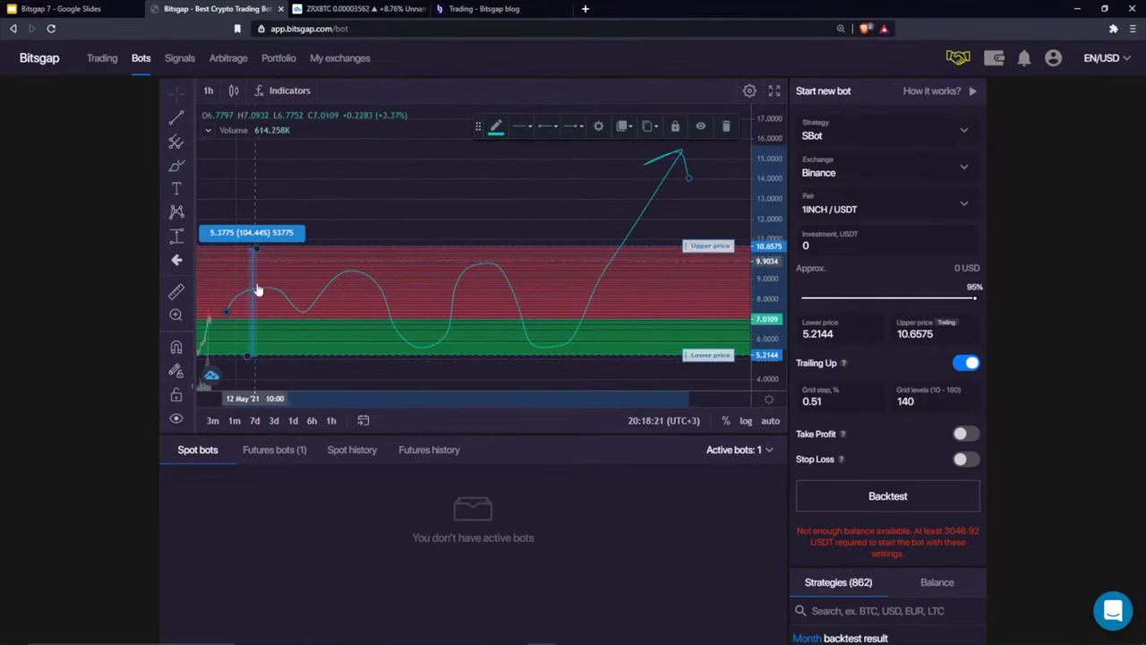
Shift the price range marker above the grid and match the bot's range to it, with Upper price 15.6088 and Lower price 10.3296
drag(253, 254, 582, 177)
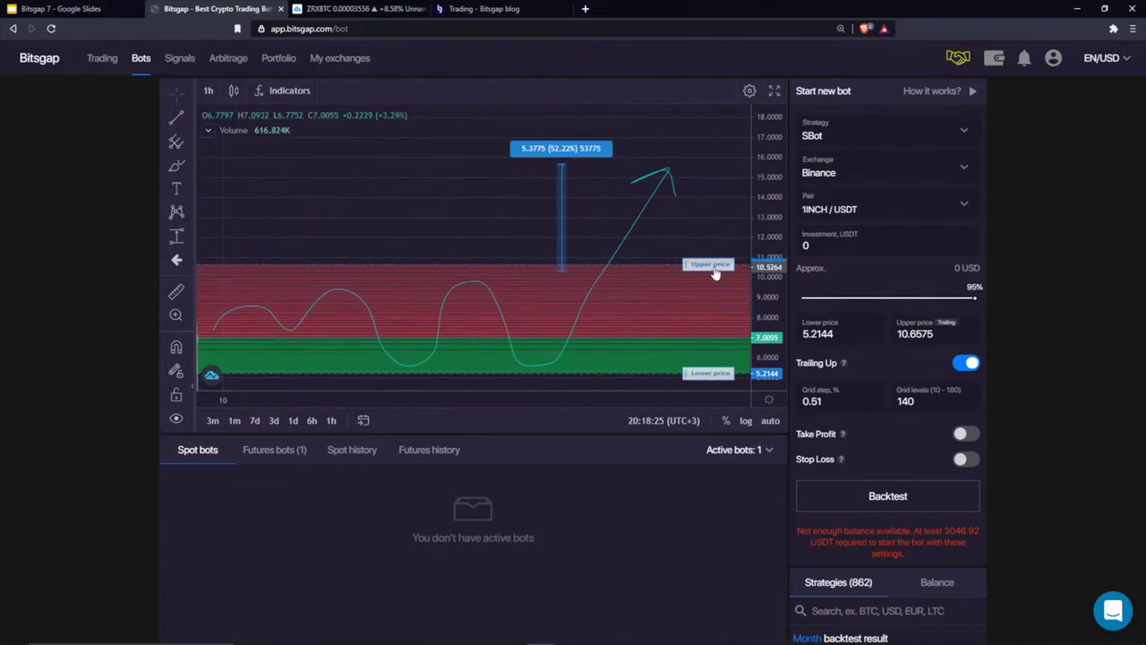
drag(715, 273, 712, 167)
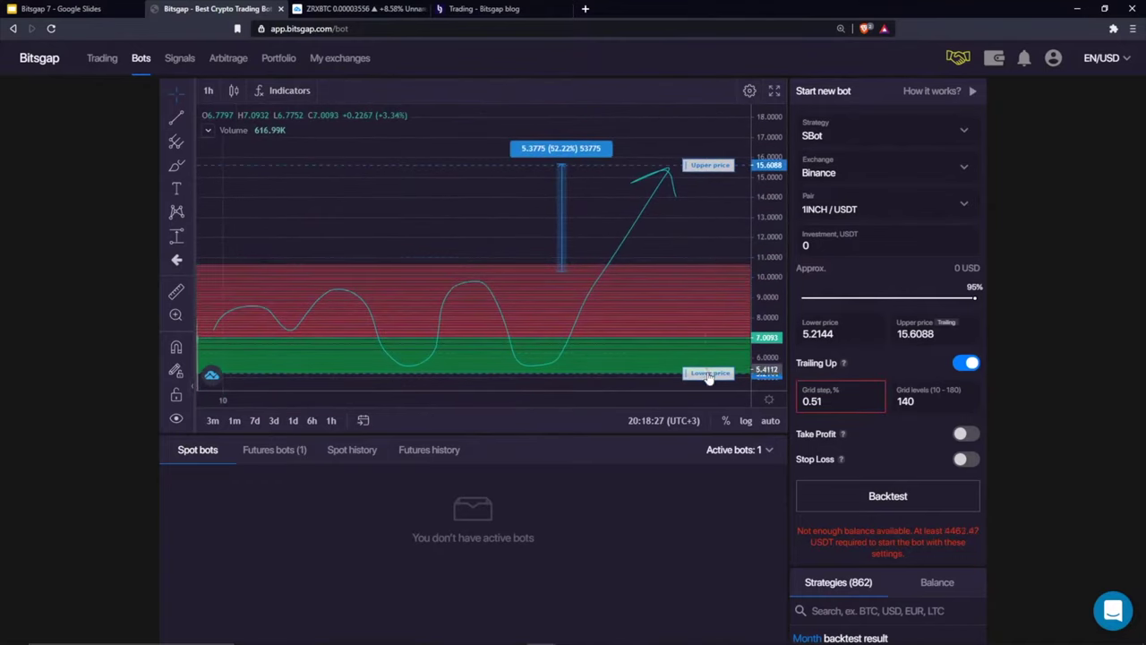
drag(707, 377, 686, 271)
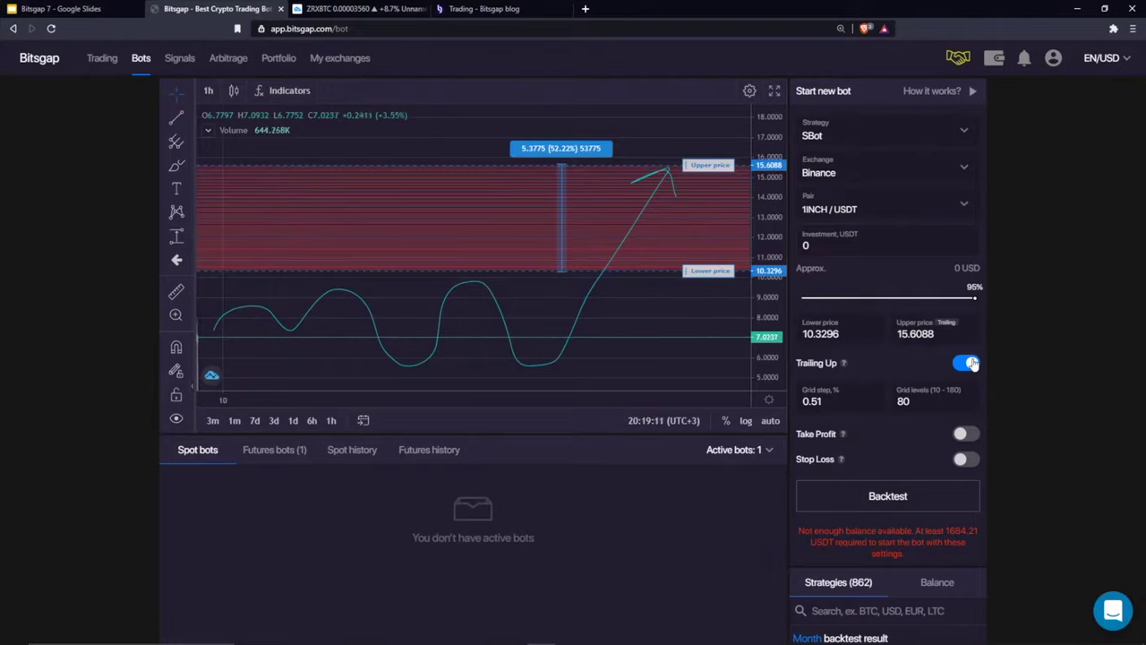
Remove the drawings from the chart and switch the account to Demo mode
right_click(612, 236)
click(674, 336)
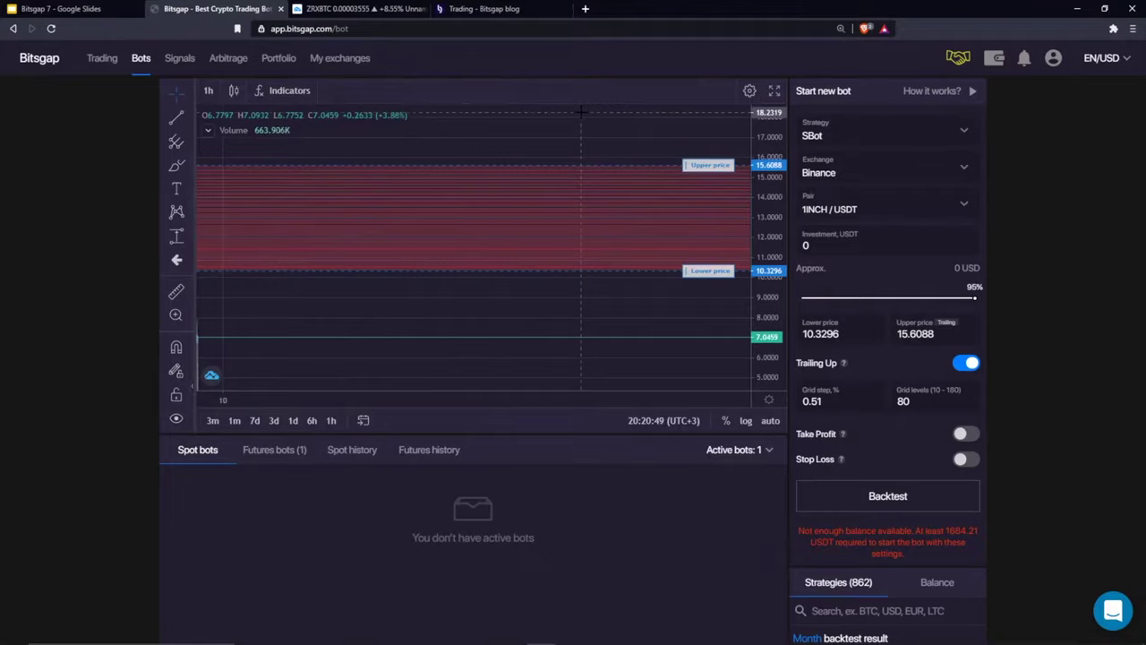
click(1053, 57)
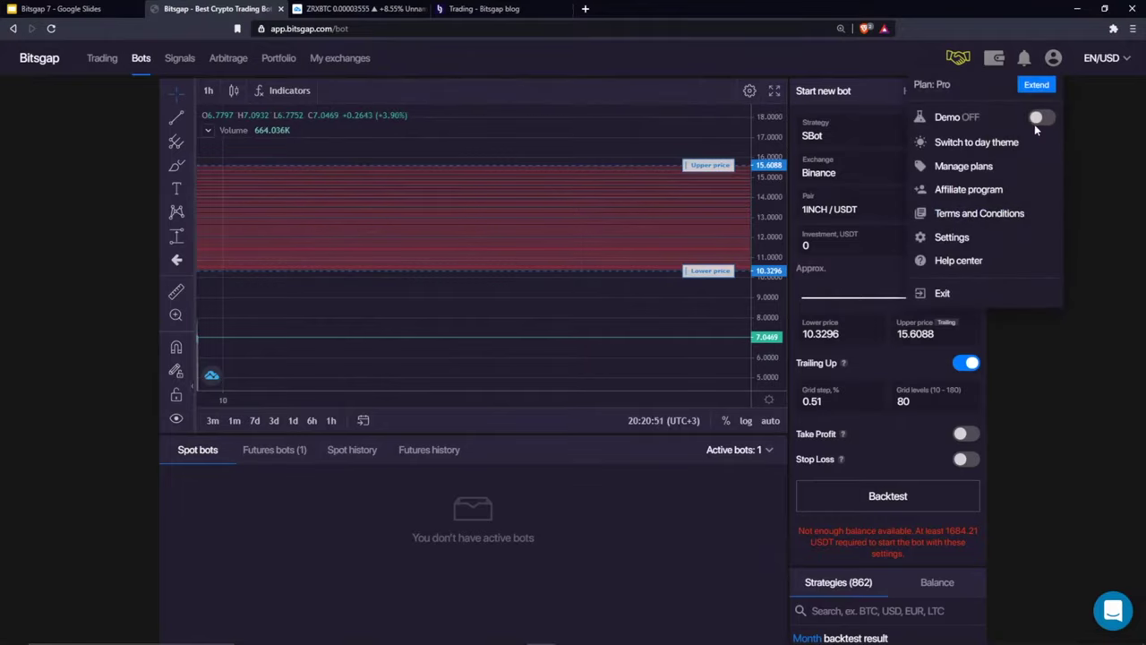
click(1039, 118)
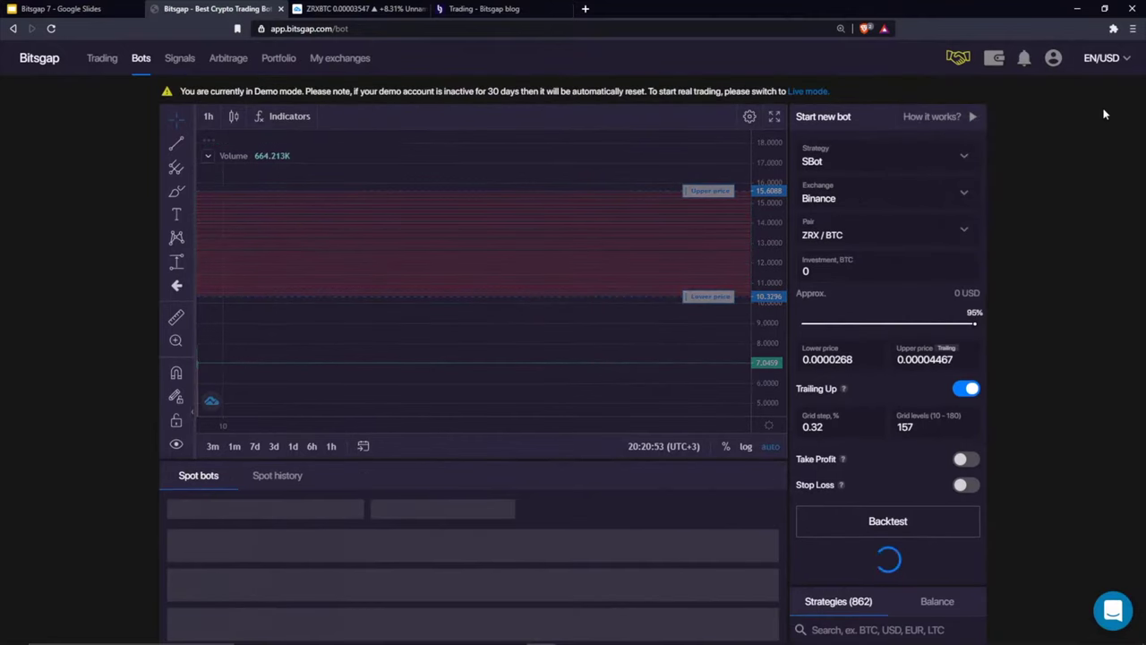